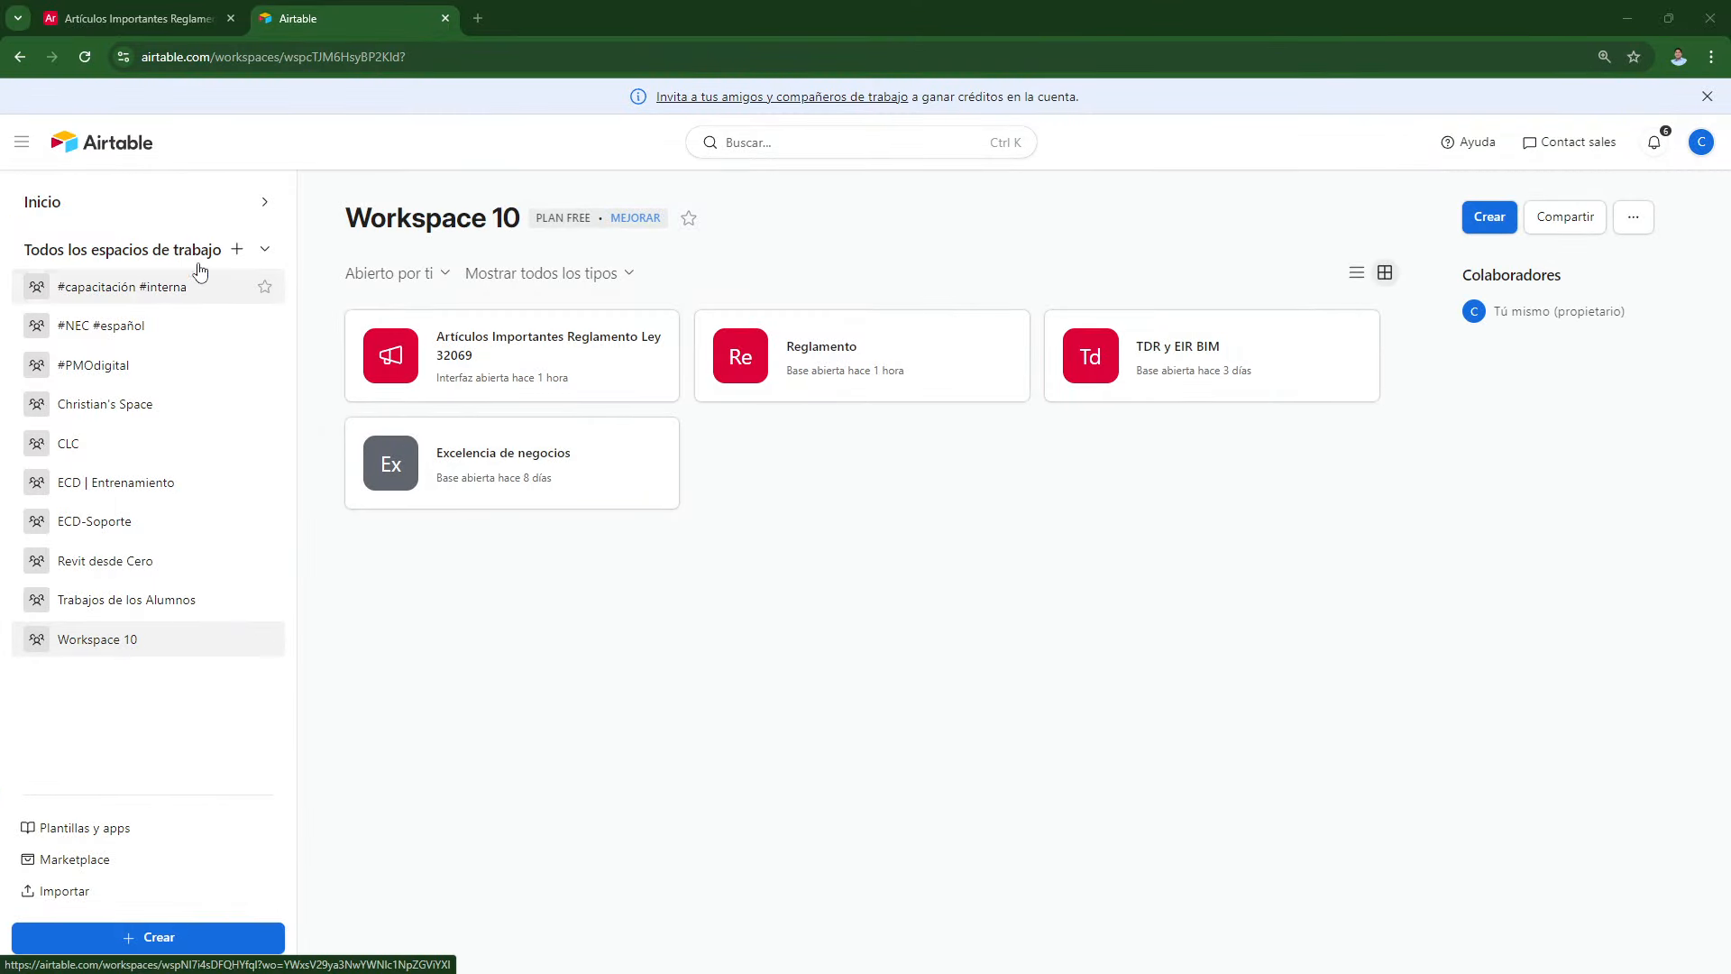
# Step: Create a new workspace named 'Espacio 001' and begin creating a base in it
pyautogui.click(238, 250)
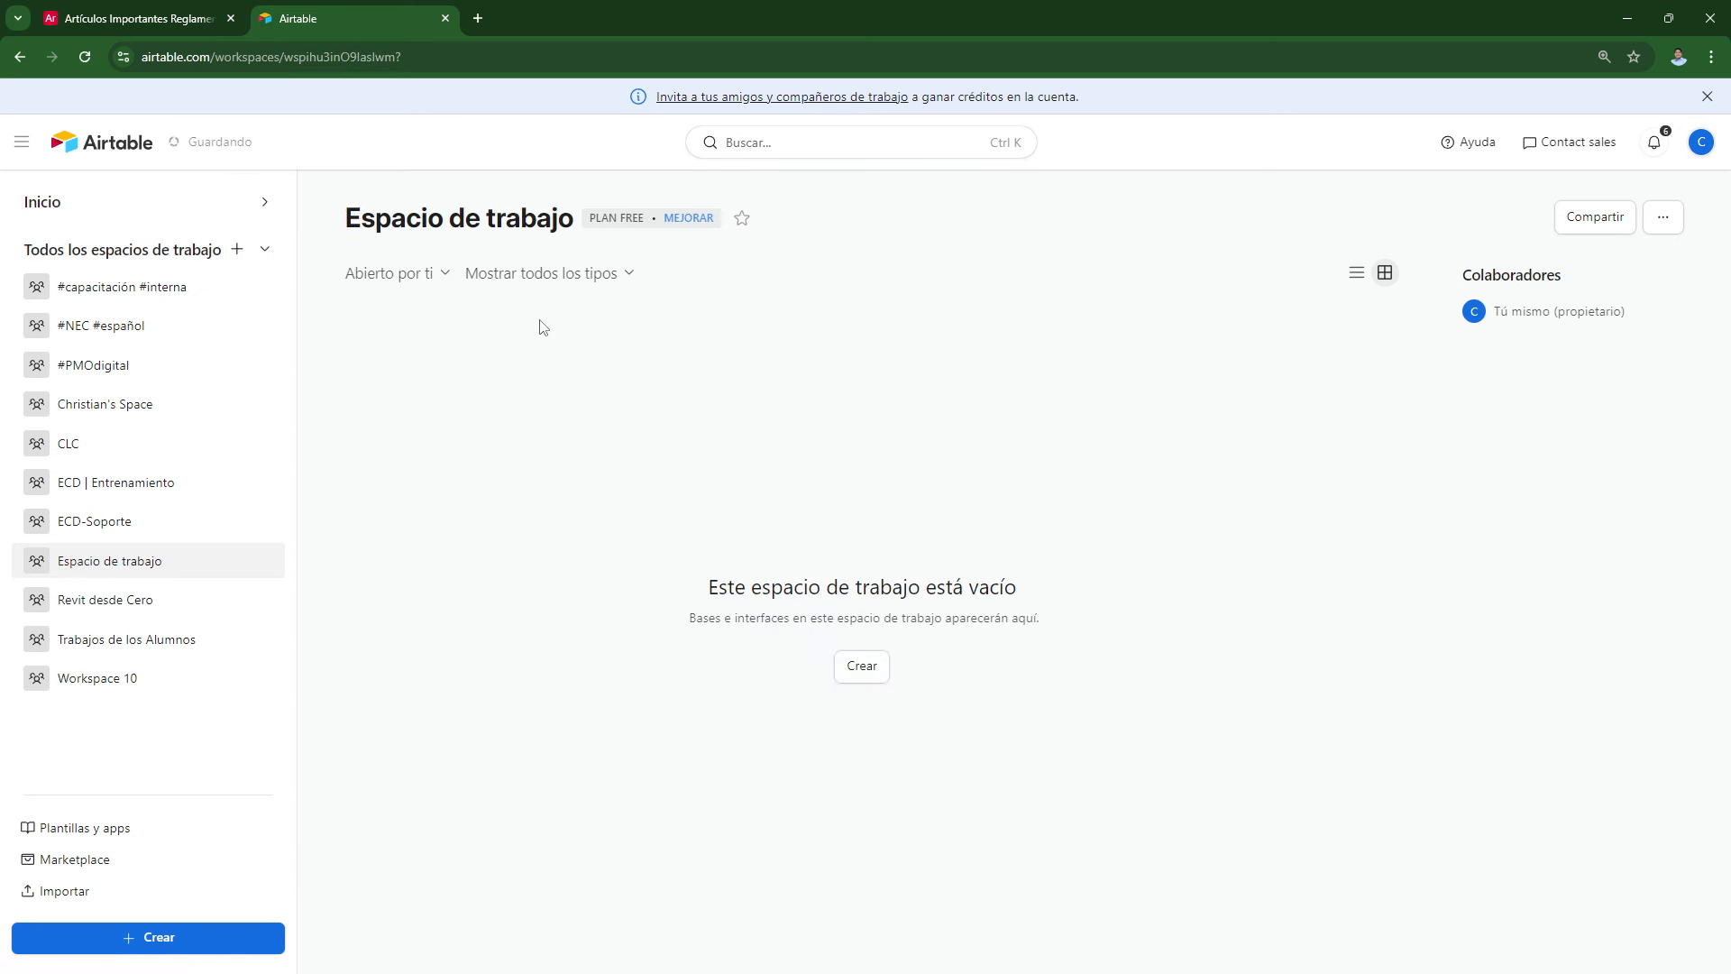
pyautogui.tripleClick(522, 216)
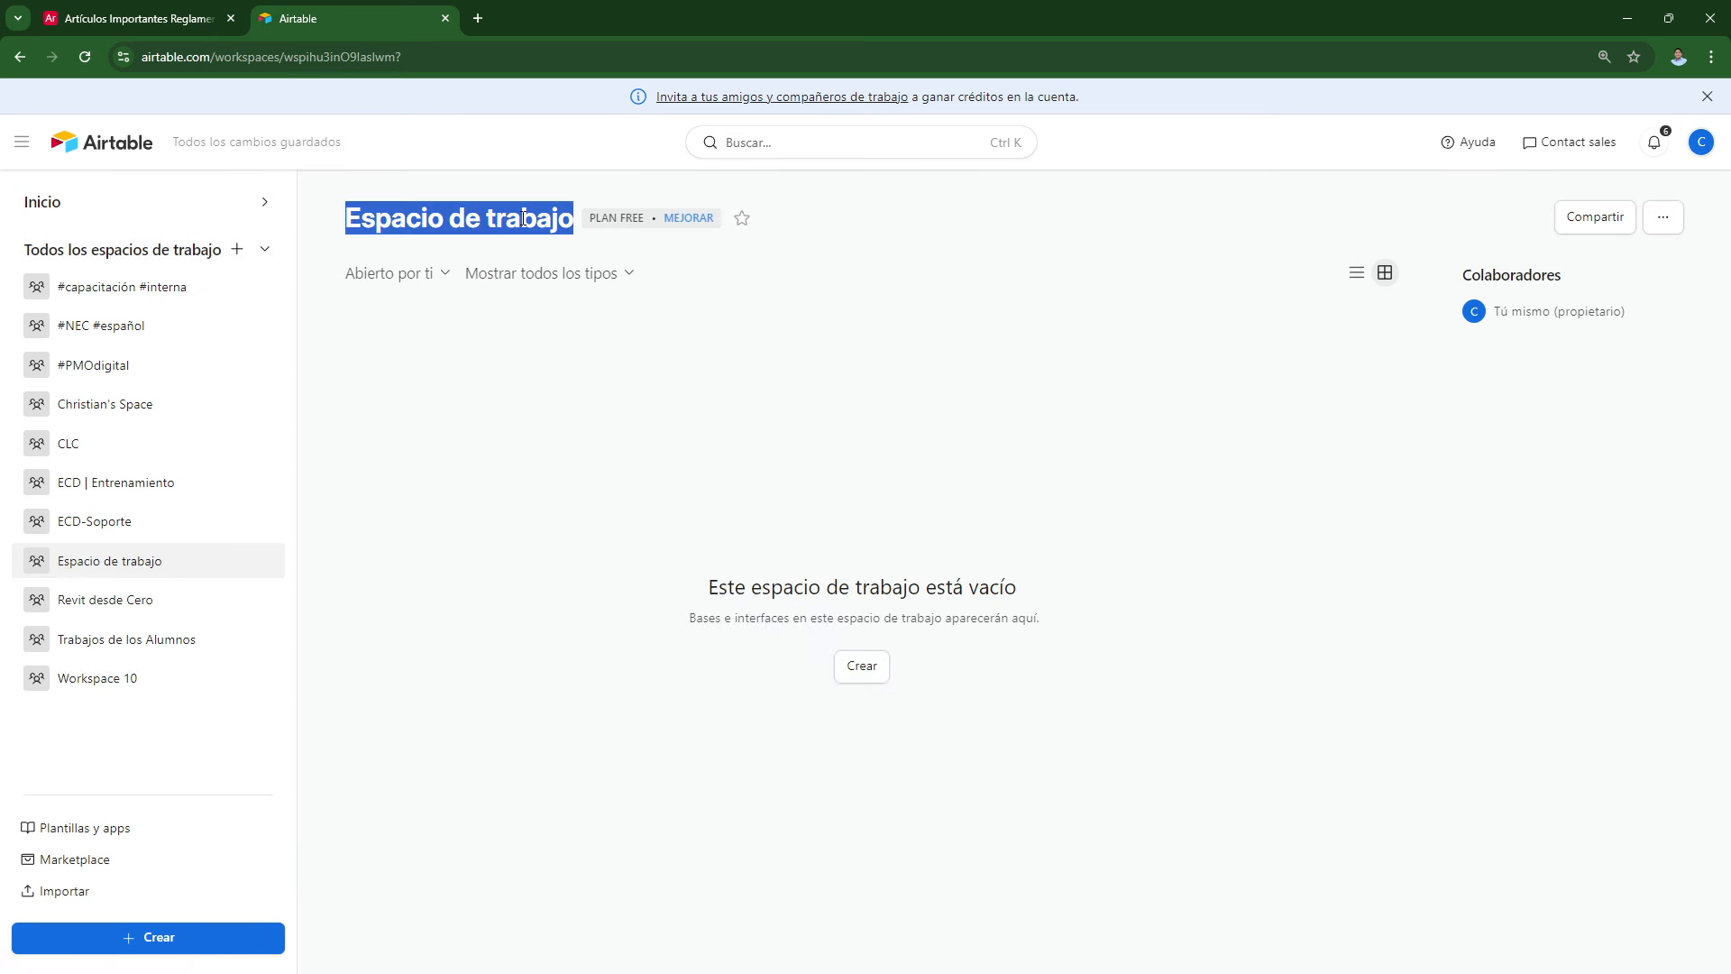
pyautogui.click(1659, 219)
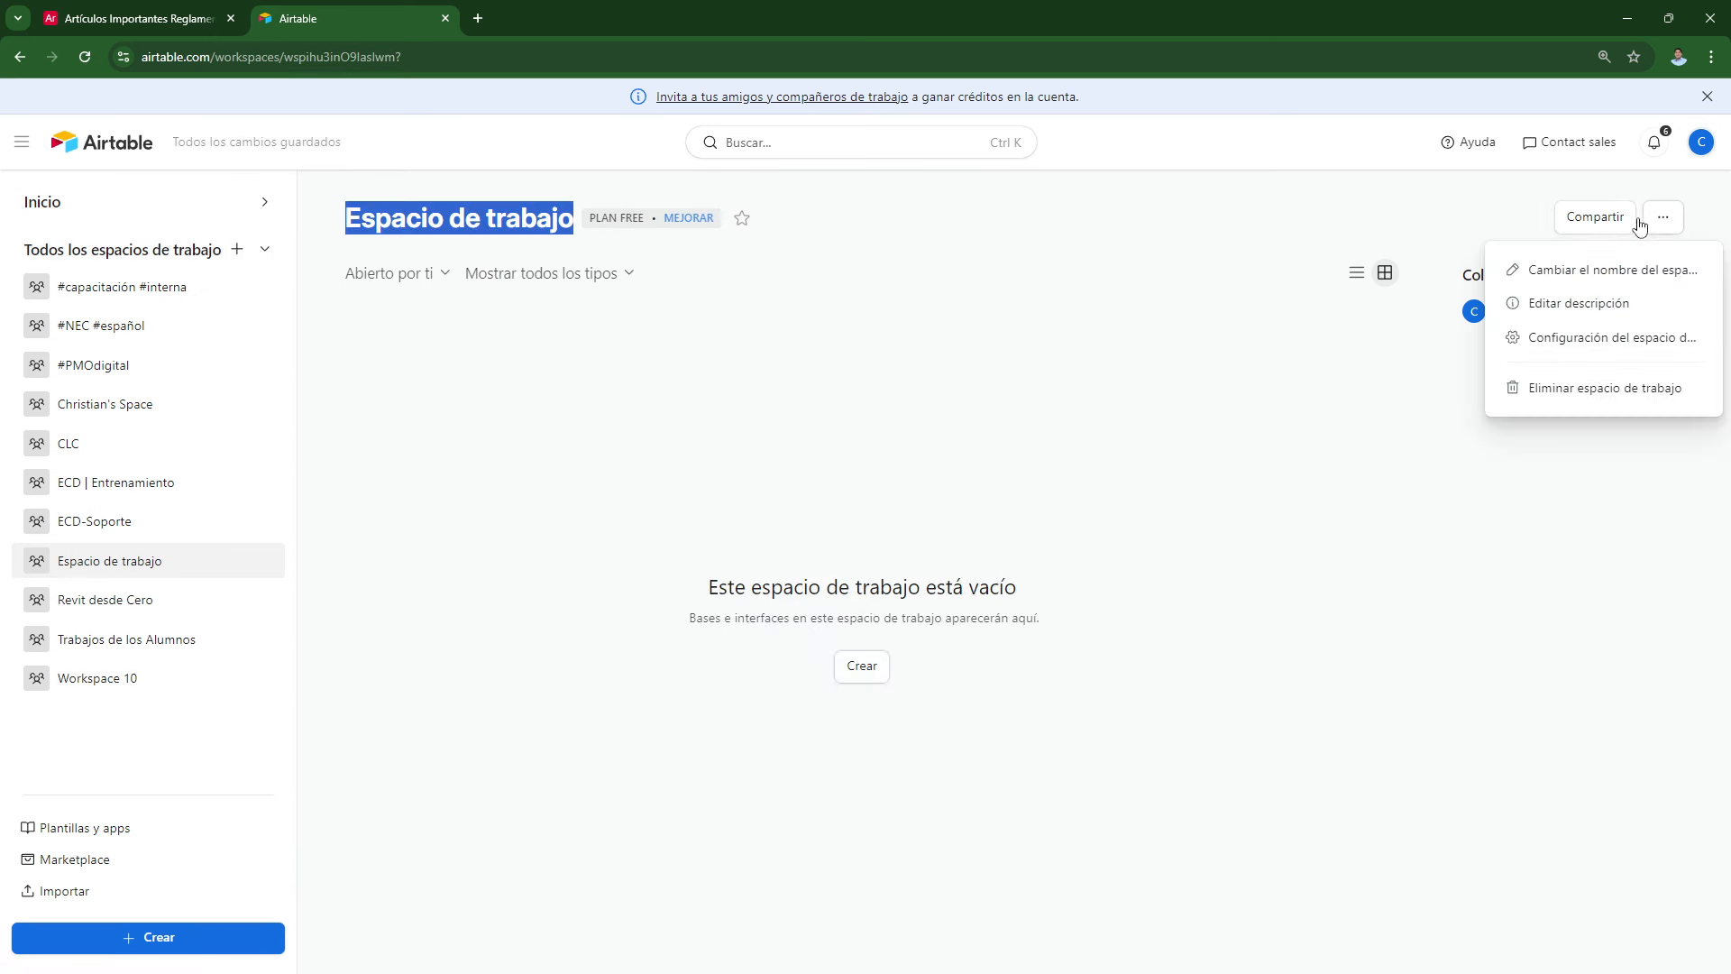
pyautogui.click(1573, 269)
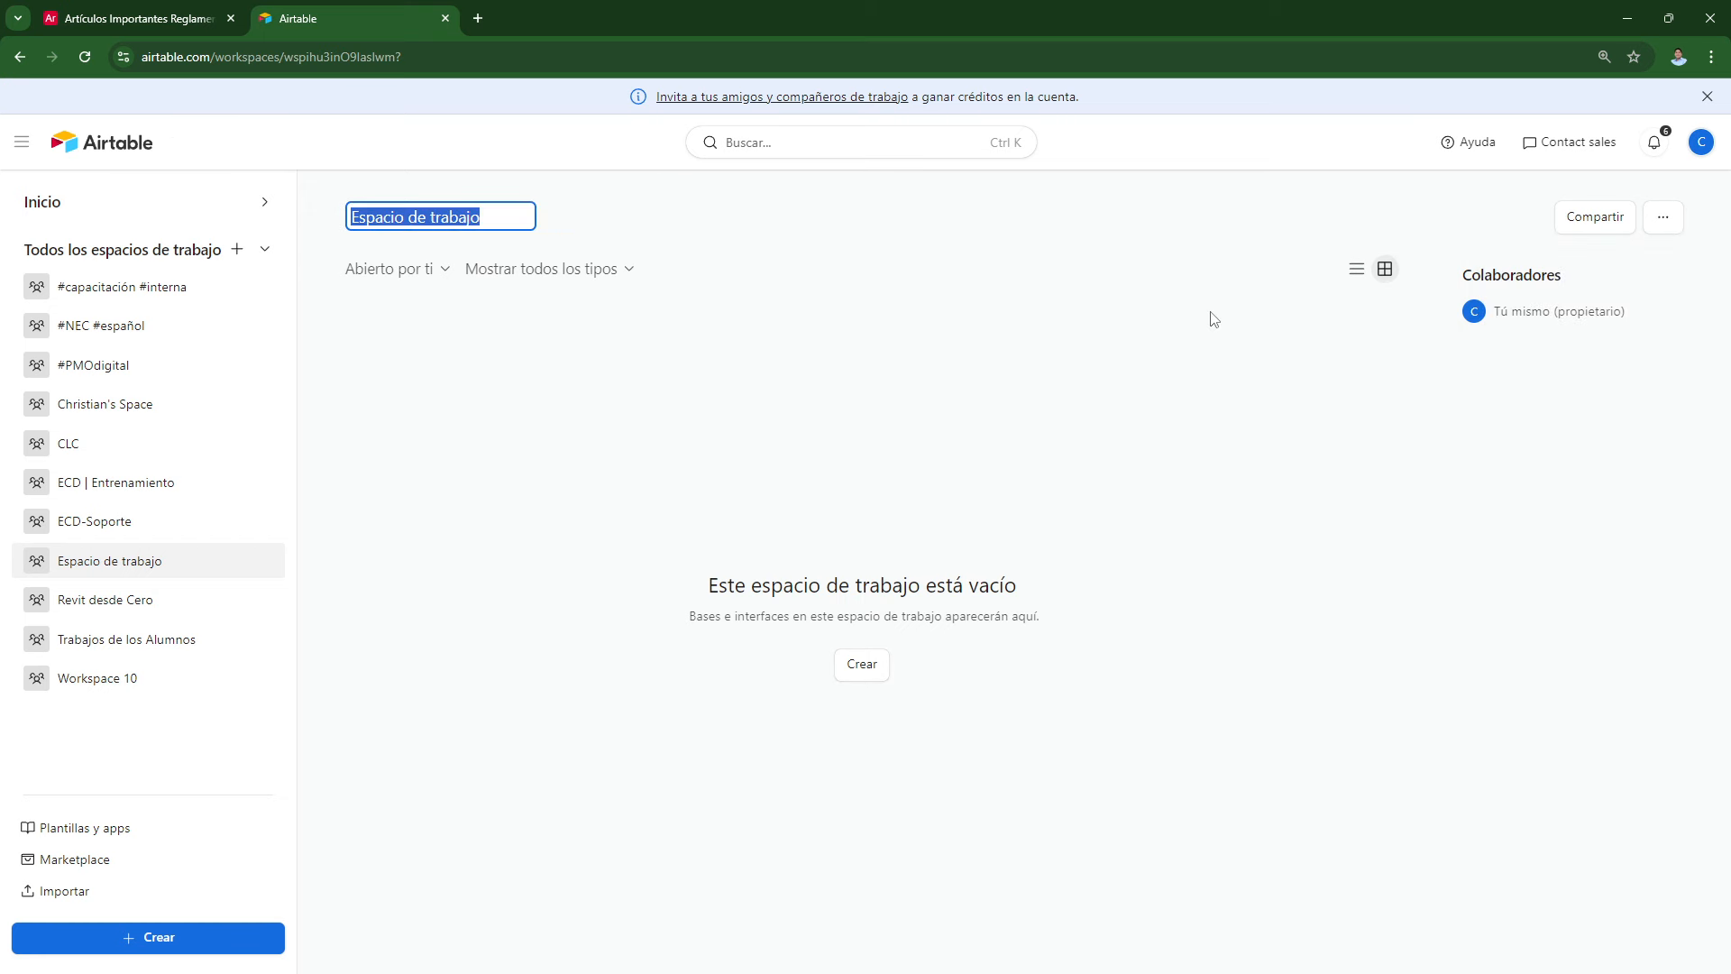
pyautogui.write('Espacio 001')
pyautogui.press('Return')
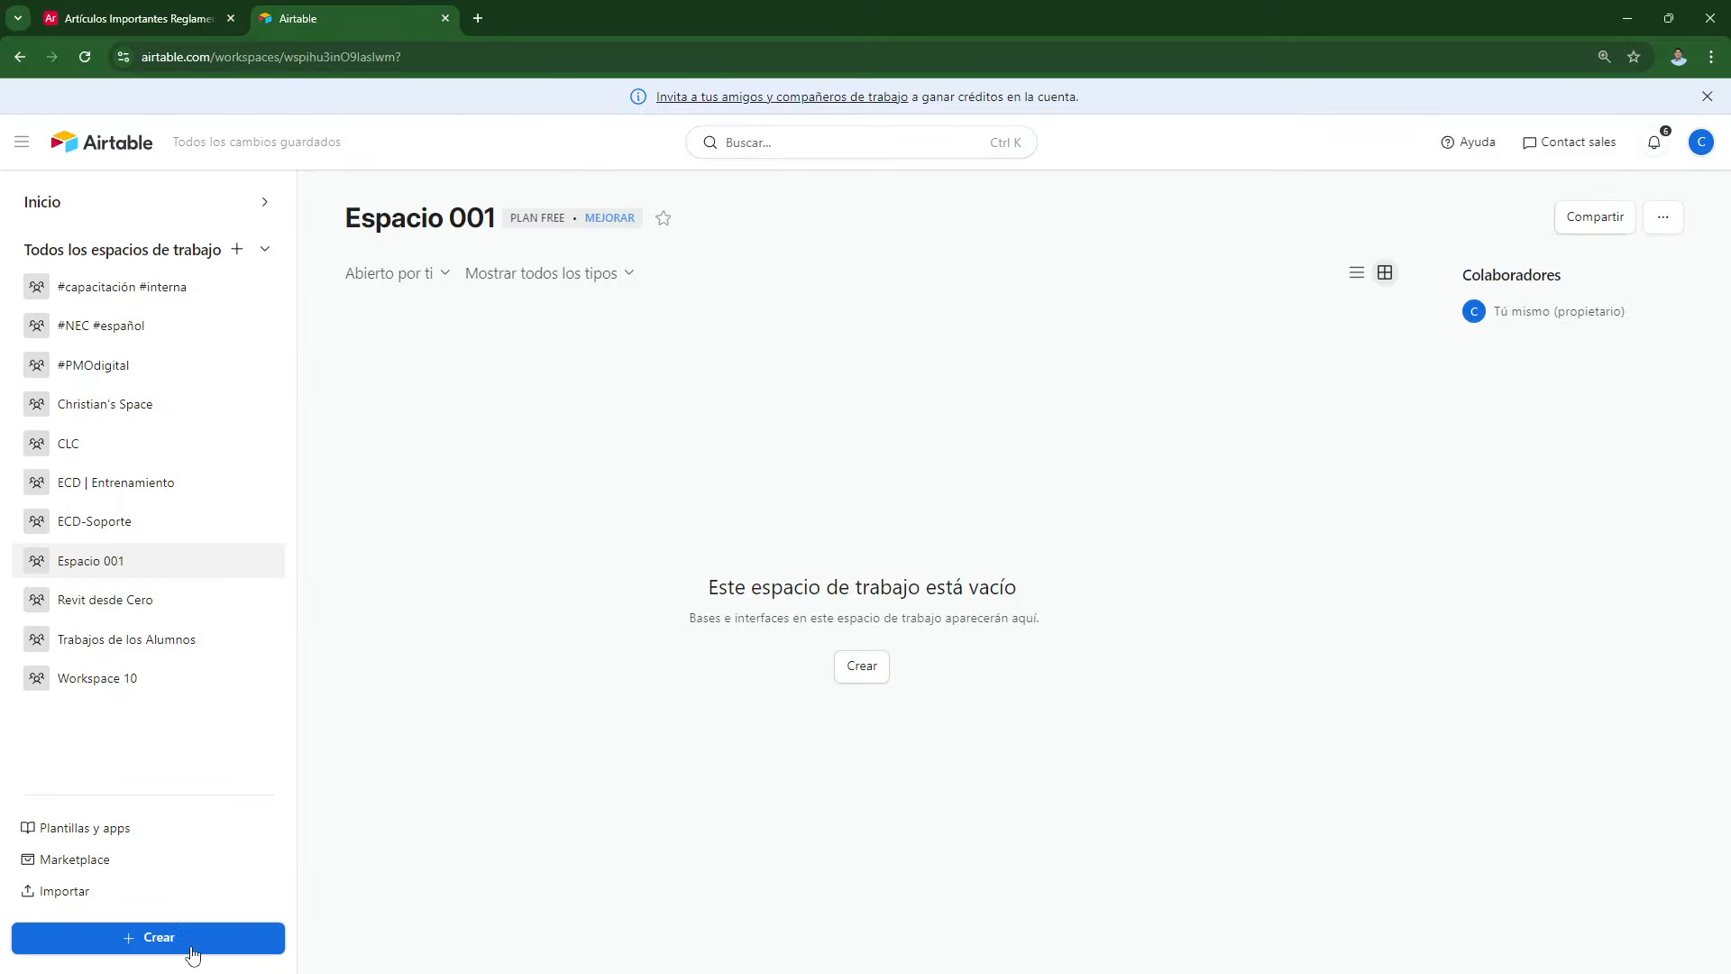
pyautogui.click(191, 949)
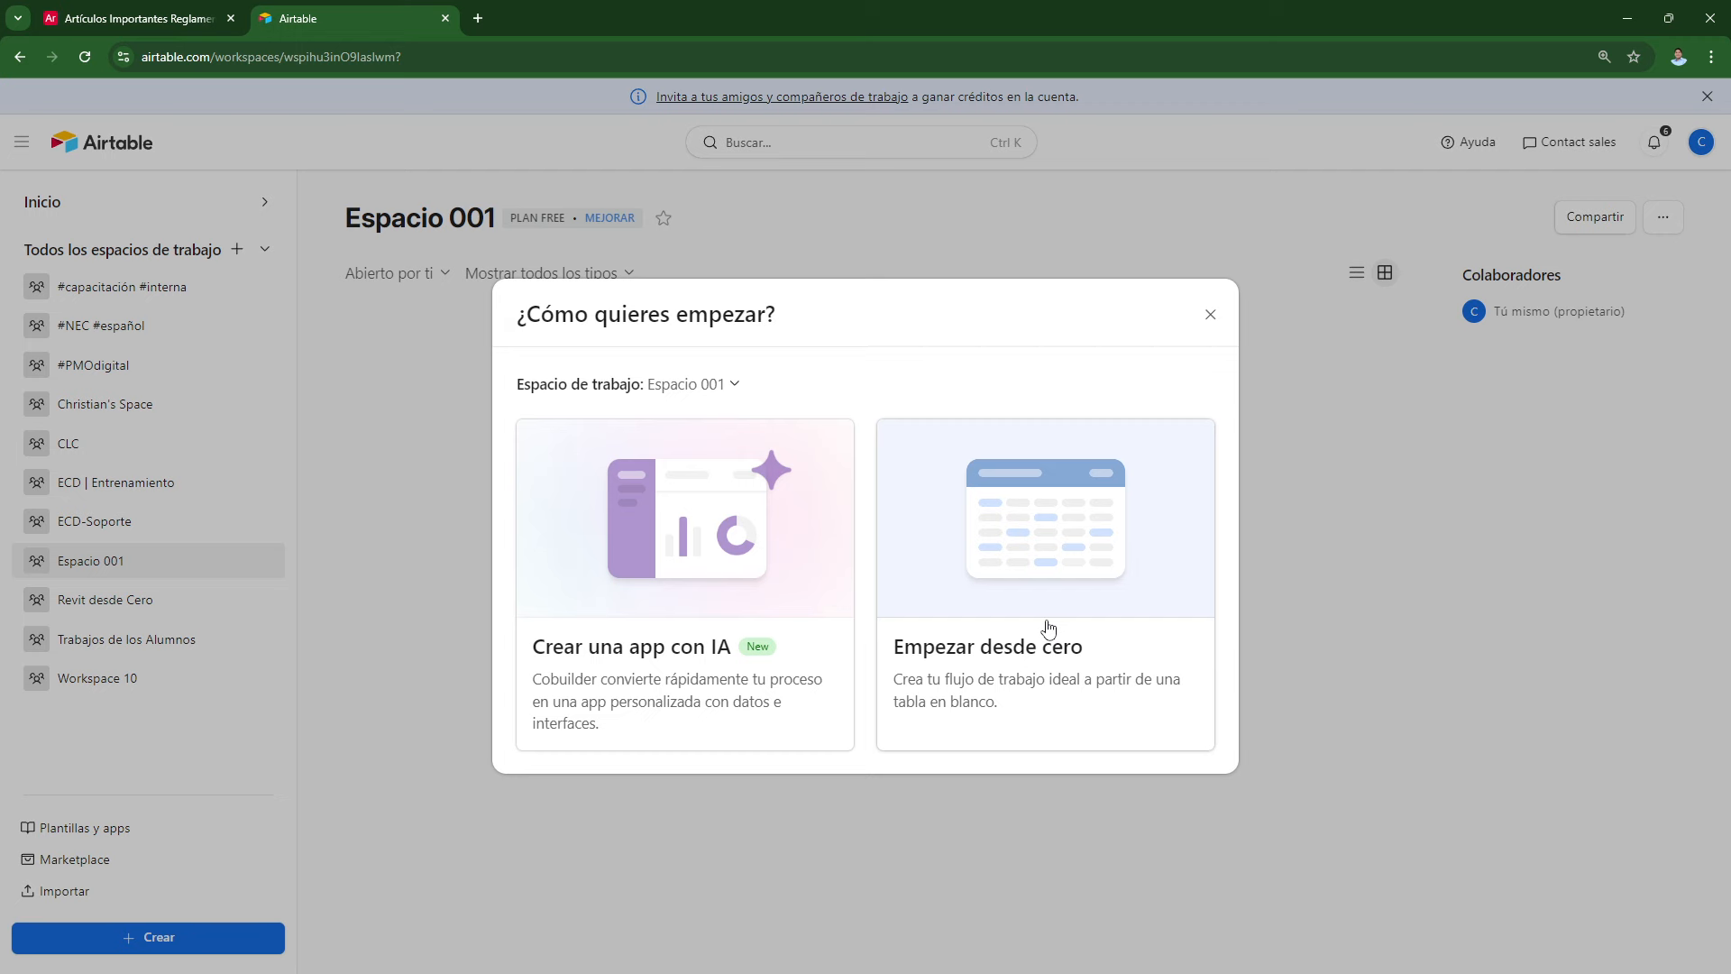
# Step: Start a blank base from scratch and name it '1. Datos'
pyautogui.click(993, 645)
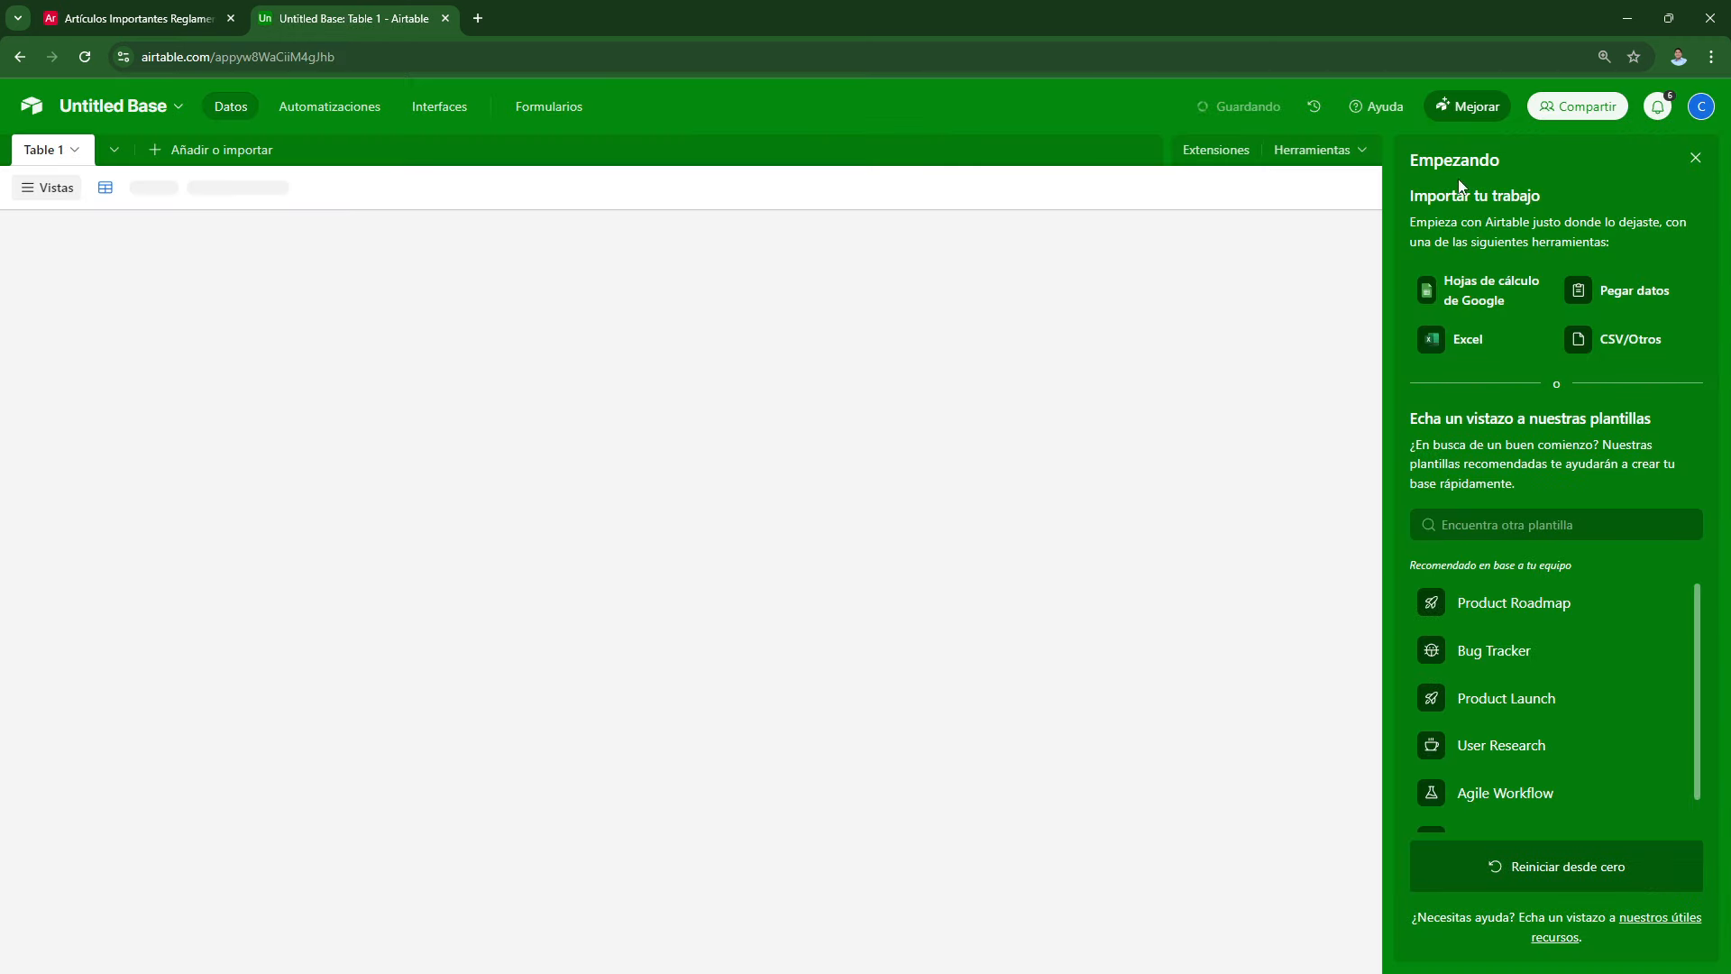
pyautogui.click(1691, 154)
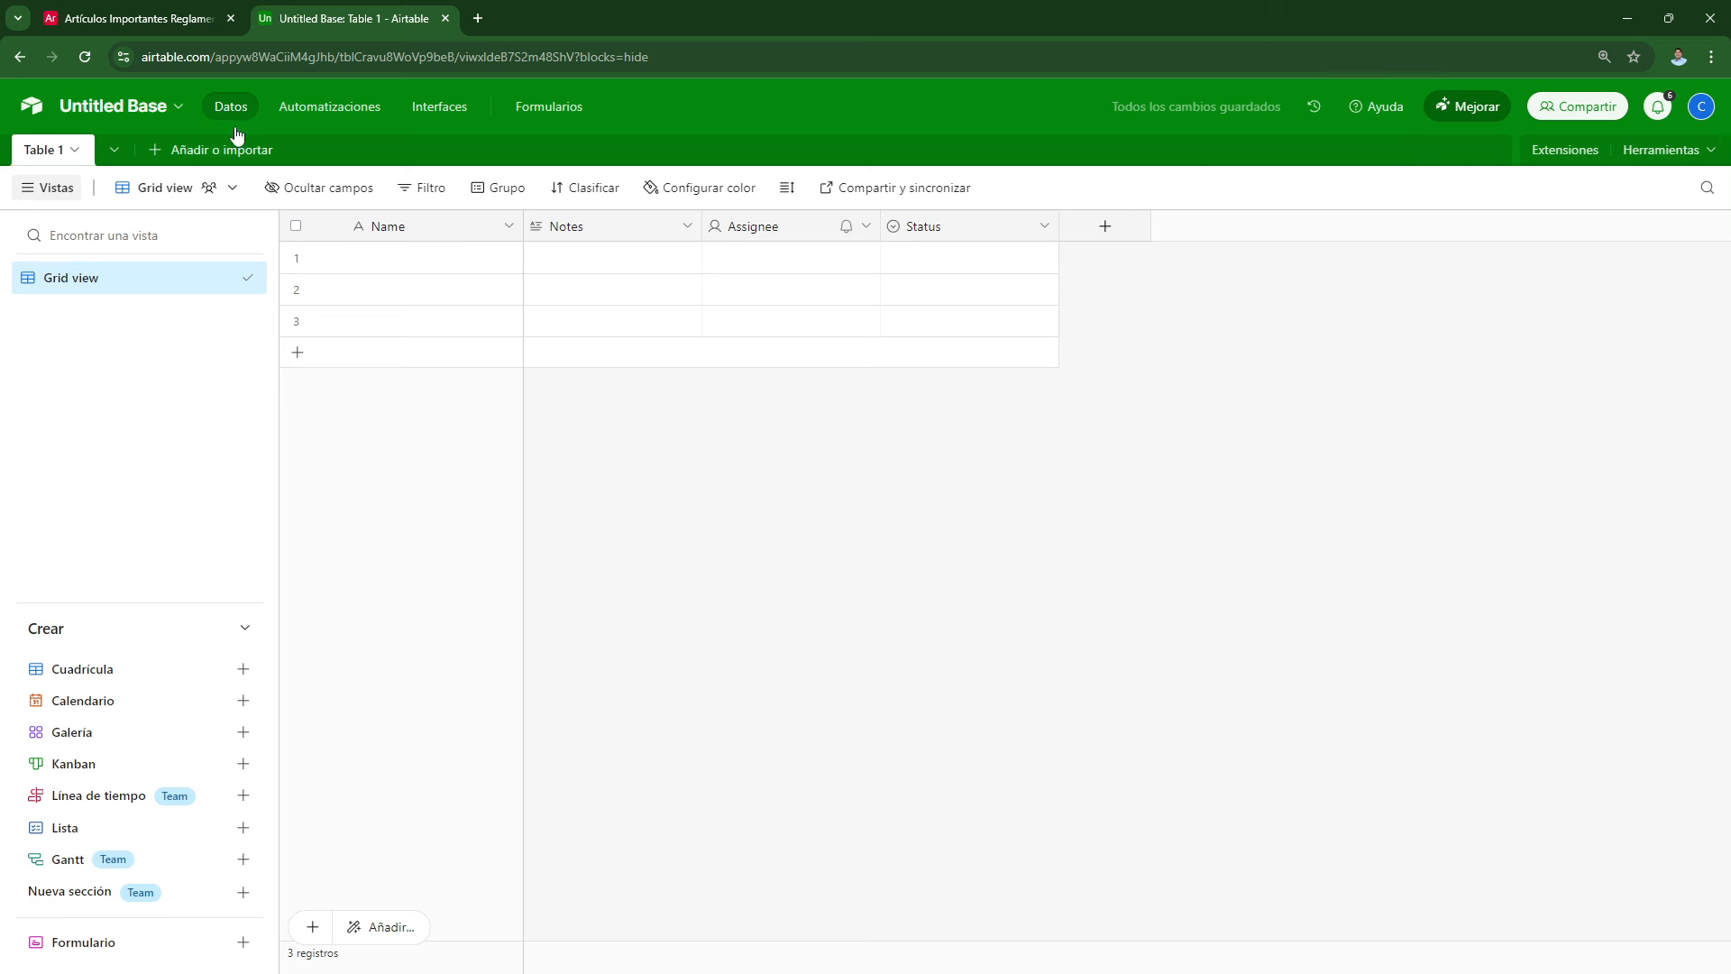
pyautogui.click(111, 108)
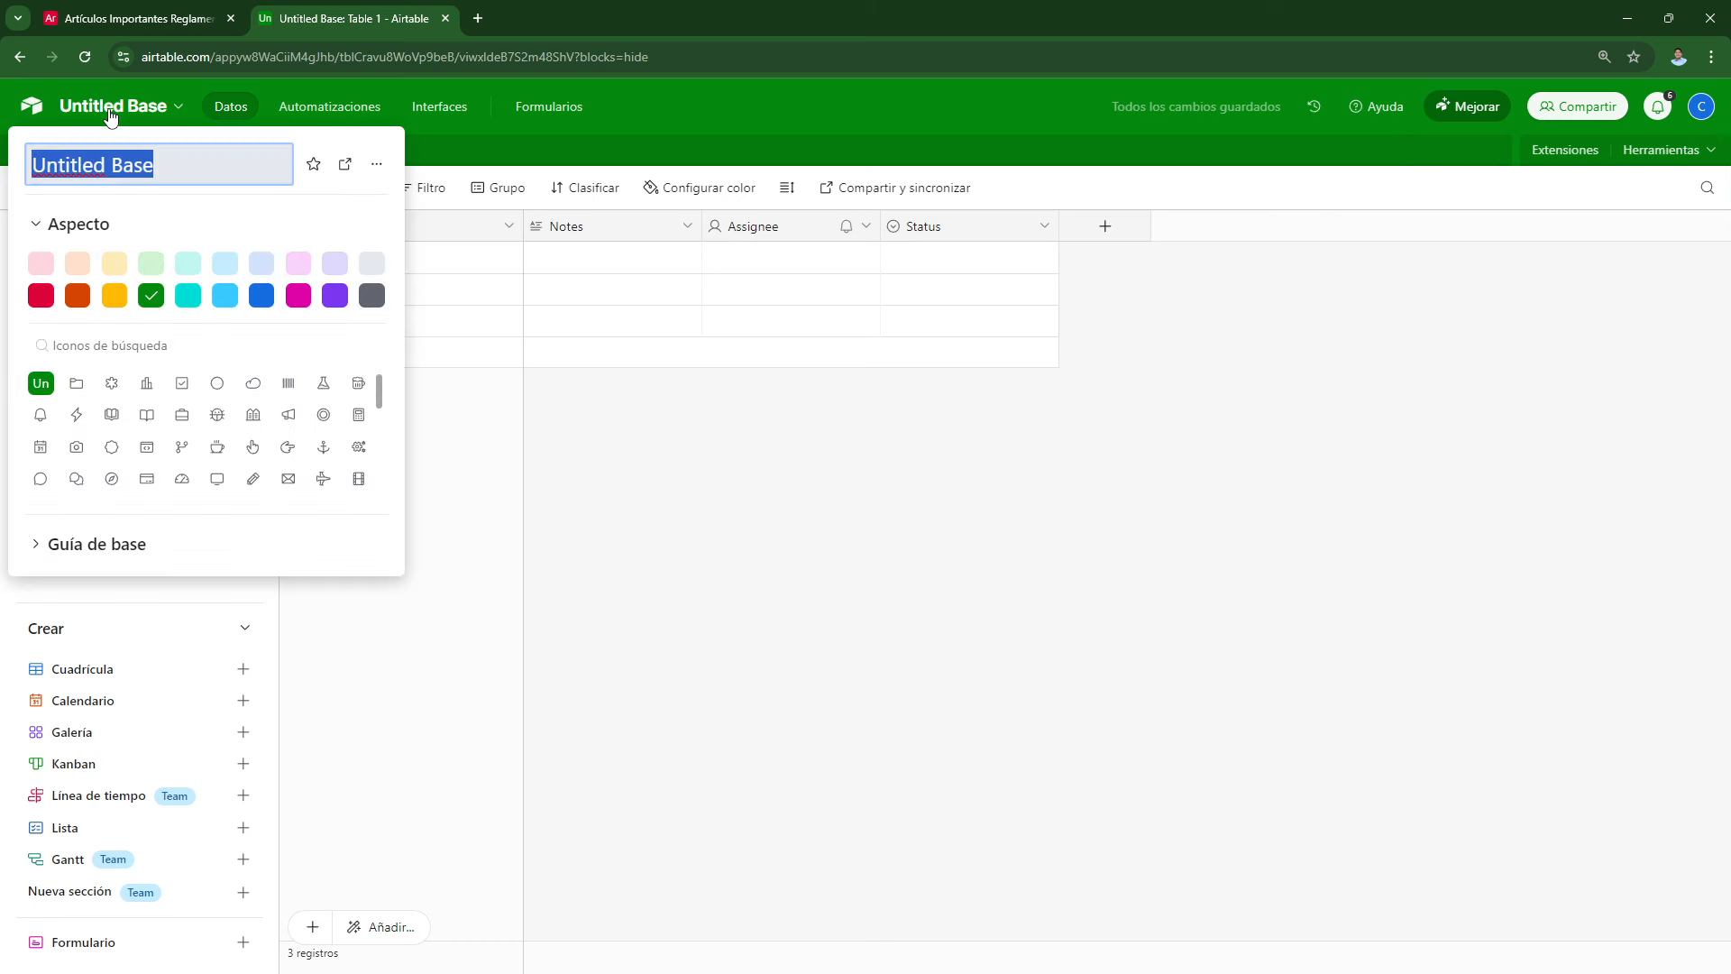
pyautogui.write('Da')
pyautogui.press('BackSpace')
pyautogui.press('BackSpace')
pyautogui.write('1. Datos')
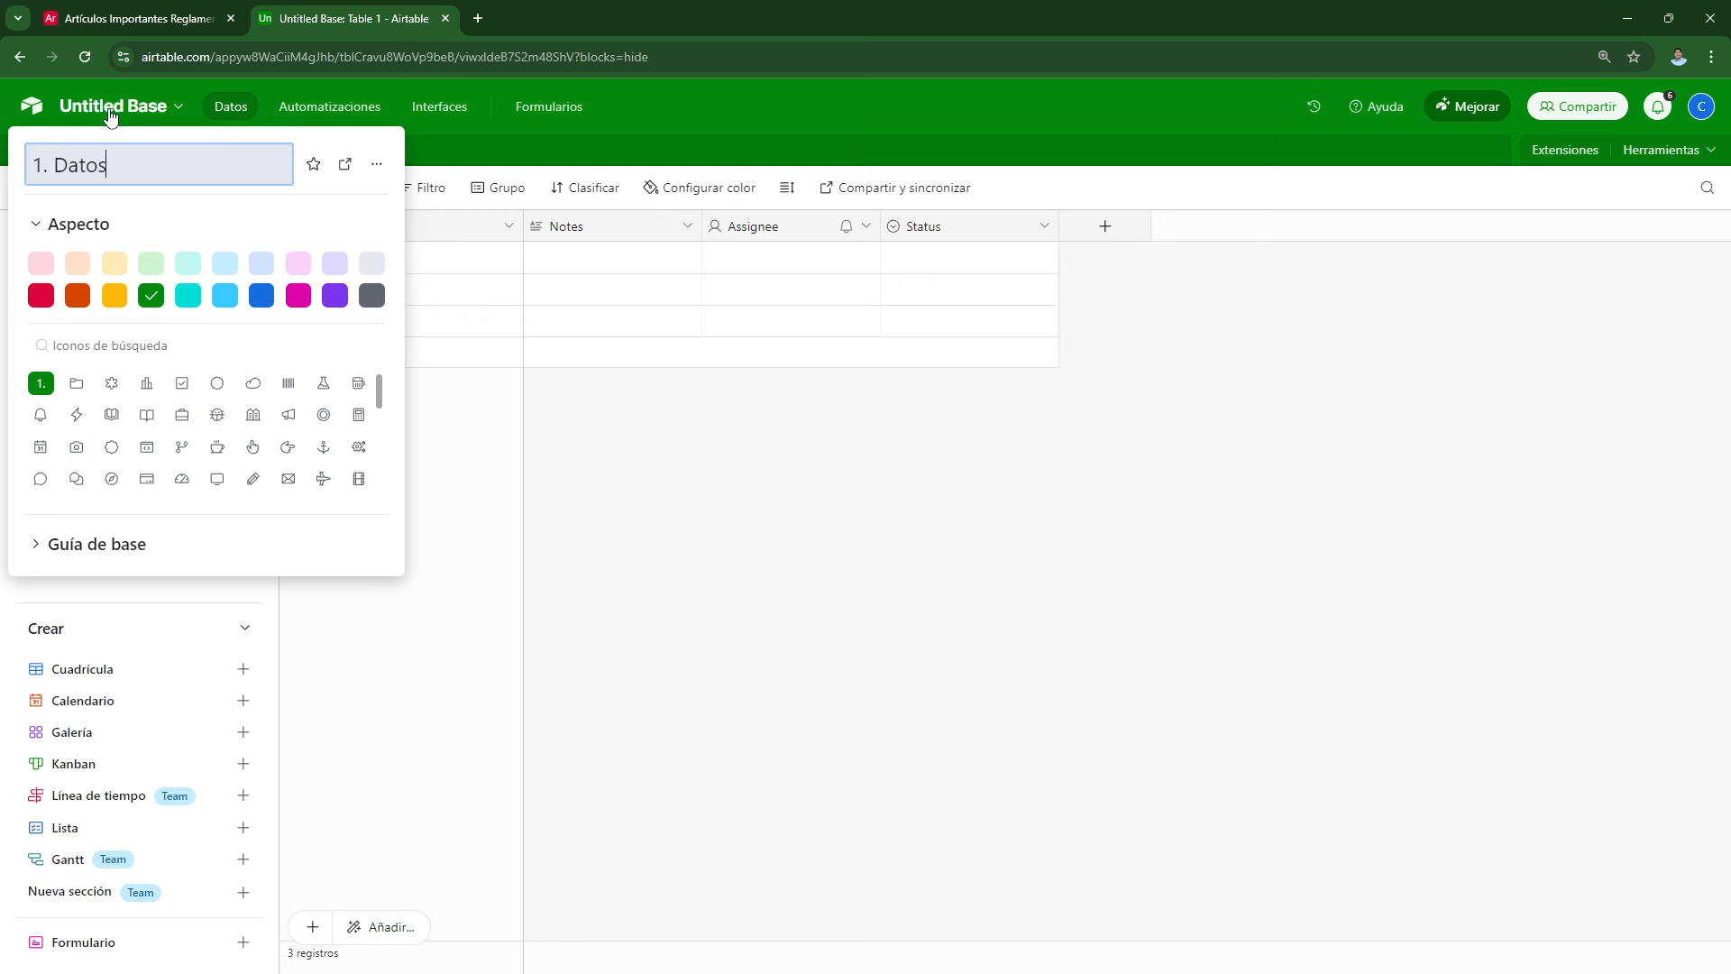
pyautogui.press('Return')
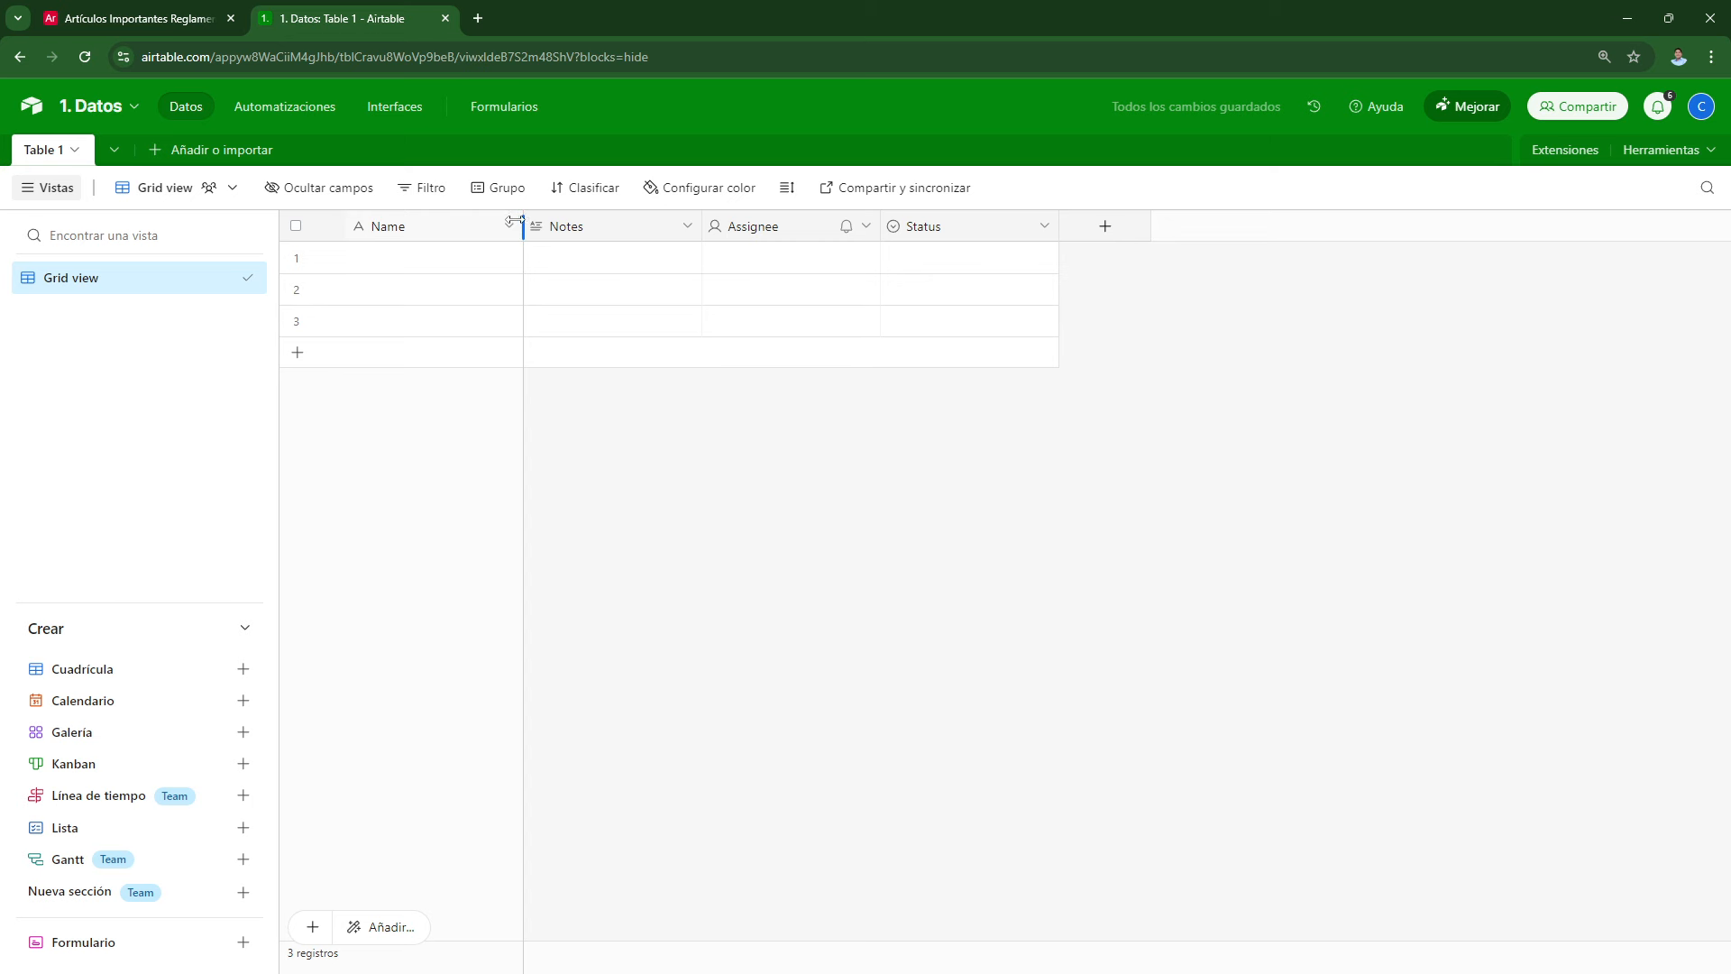
# Step: Narrow the Name column and change the Notes field to single select
pyautogui.moveTo(520, 225); pyautogui.dragTo(498, 220)
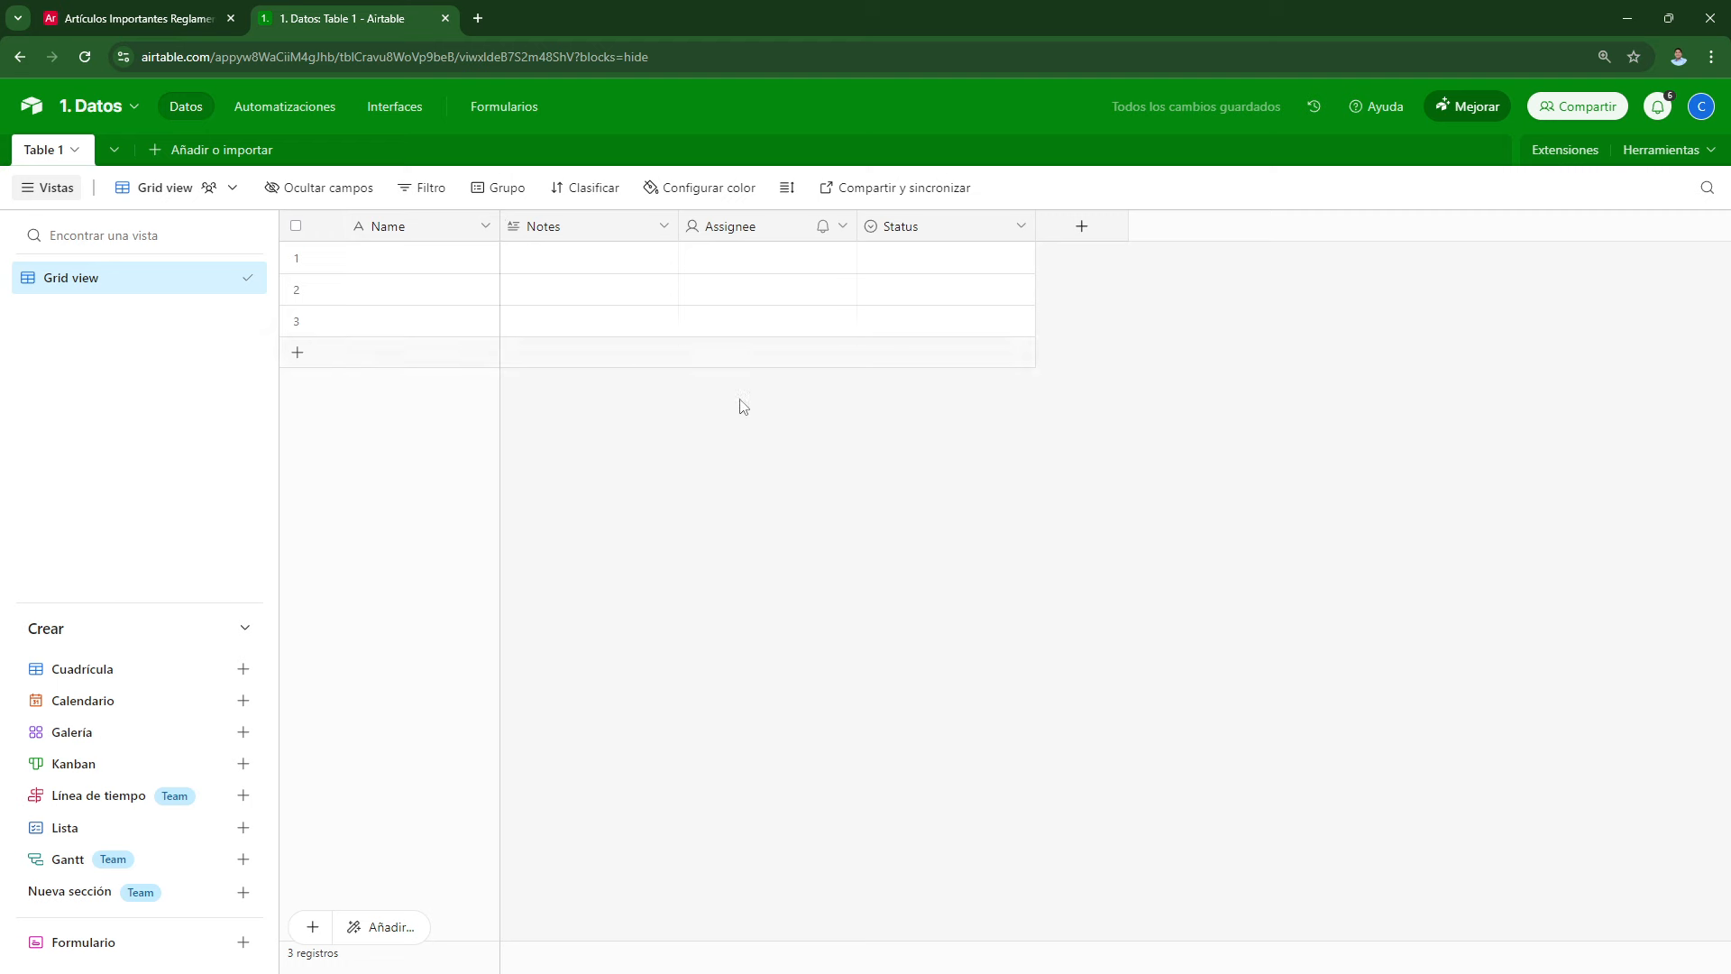
pyautogui.doubleClick(579, 238)
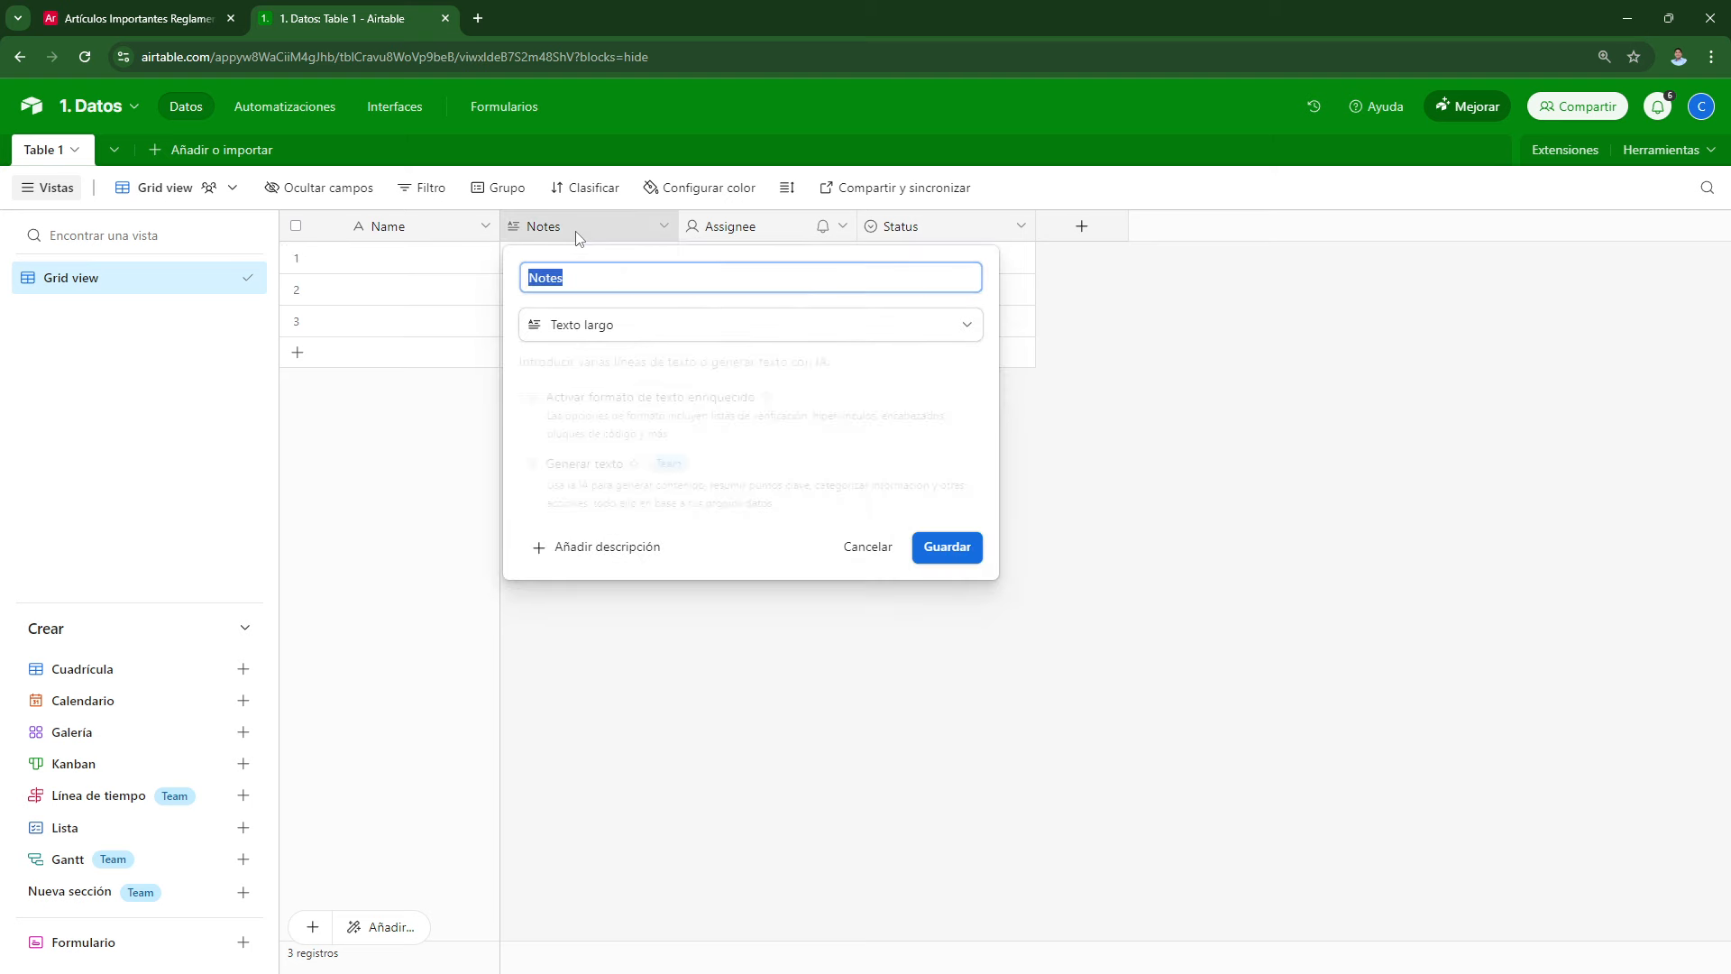
pyautogui.click(623, 334)
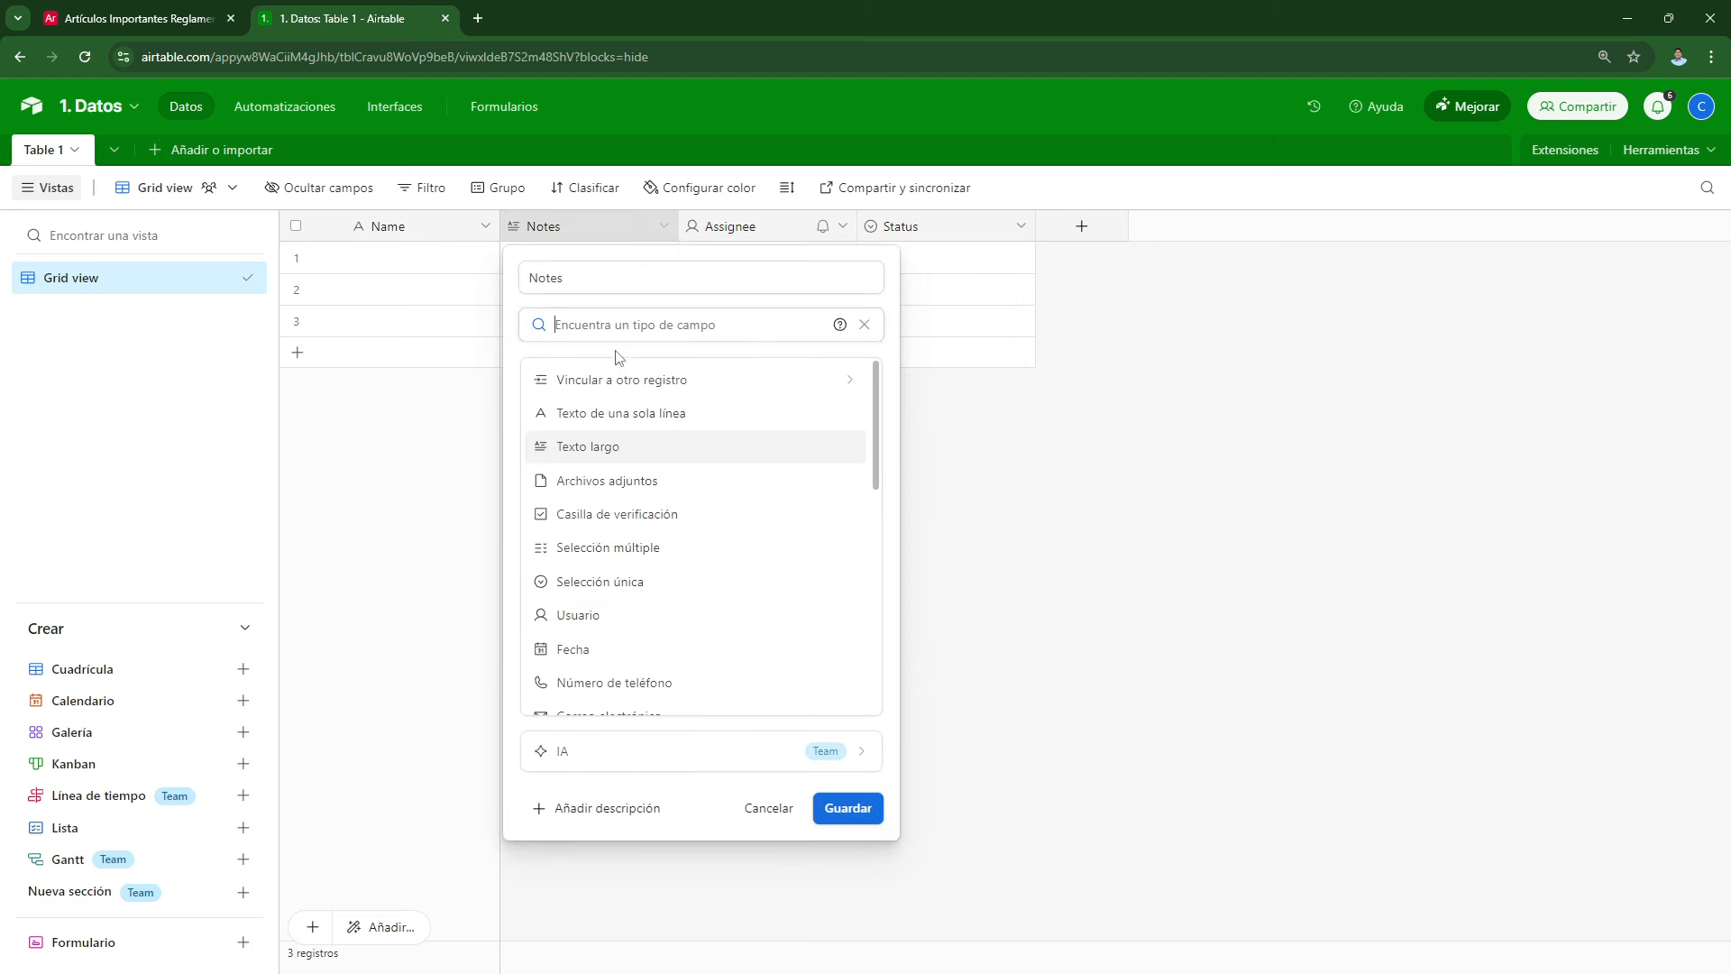
pyautogui.click(593, 586)
# Step: Rename the single-select field to Clase and save it
pyautogui.click(586, 280)
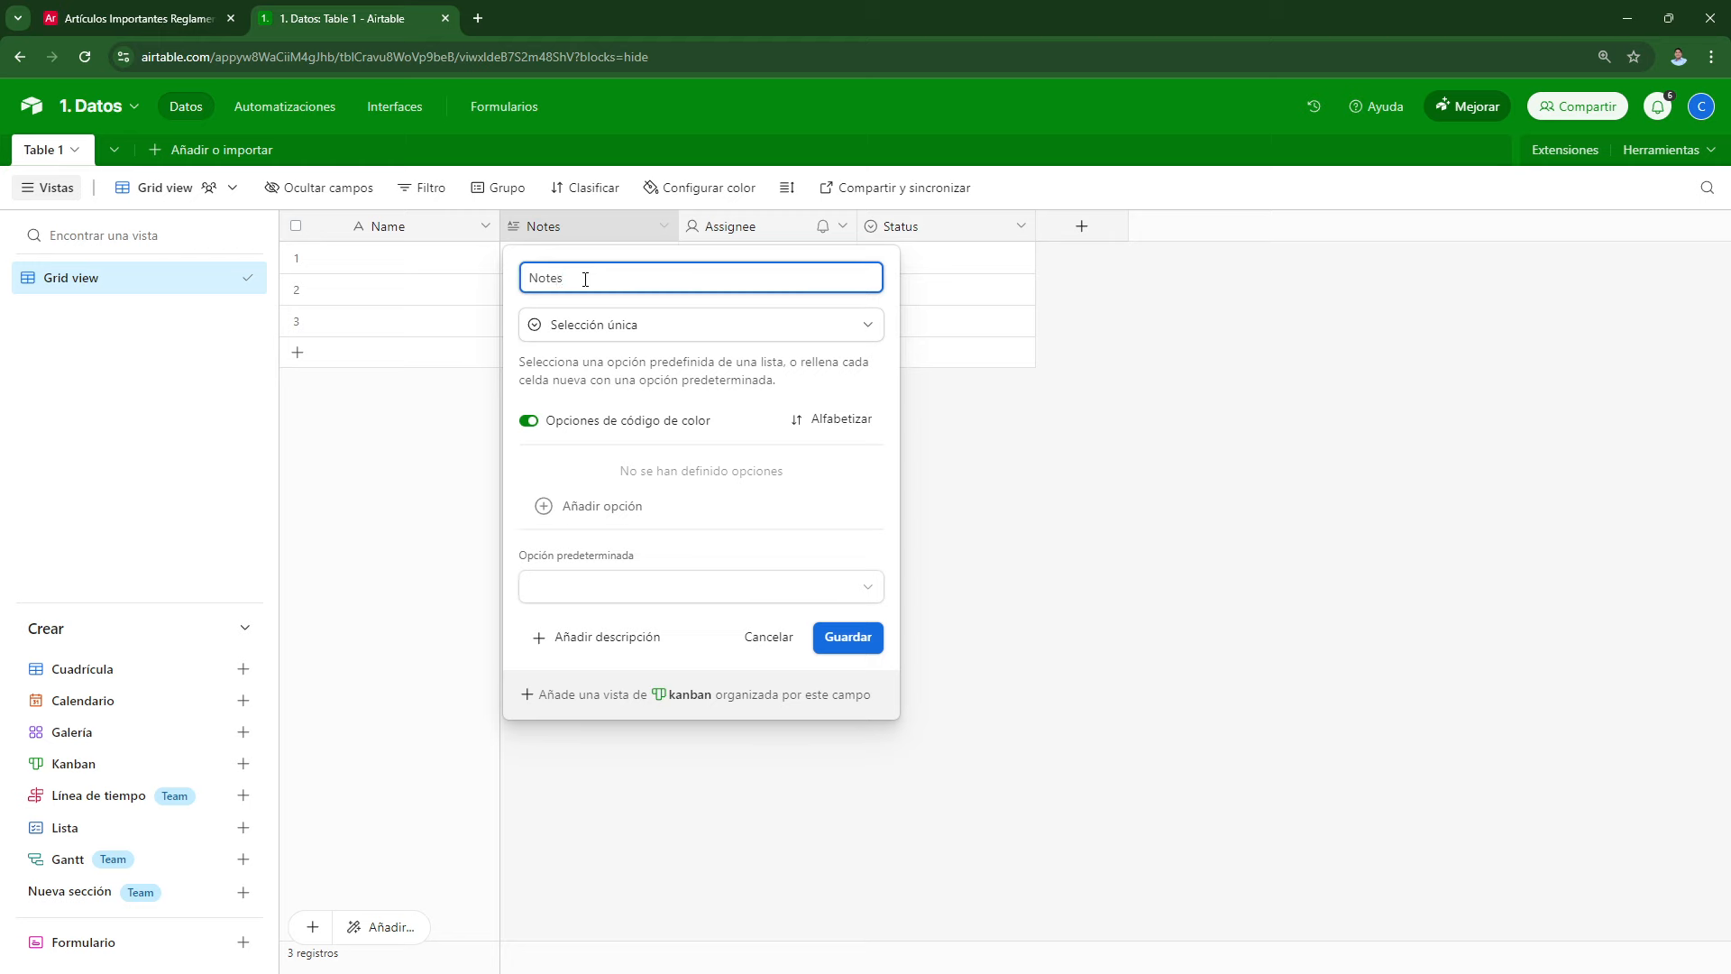
pyautogui.press('BackSpace')
pyautogui.press('BackSpace')
pyautogui.press('BackSpace')
pyautogui.press('BackSpace')
pyautogui.press('BackSpace')
pyautogui.write('Clase')
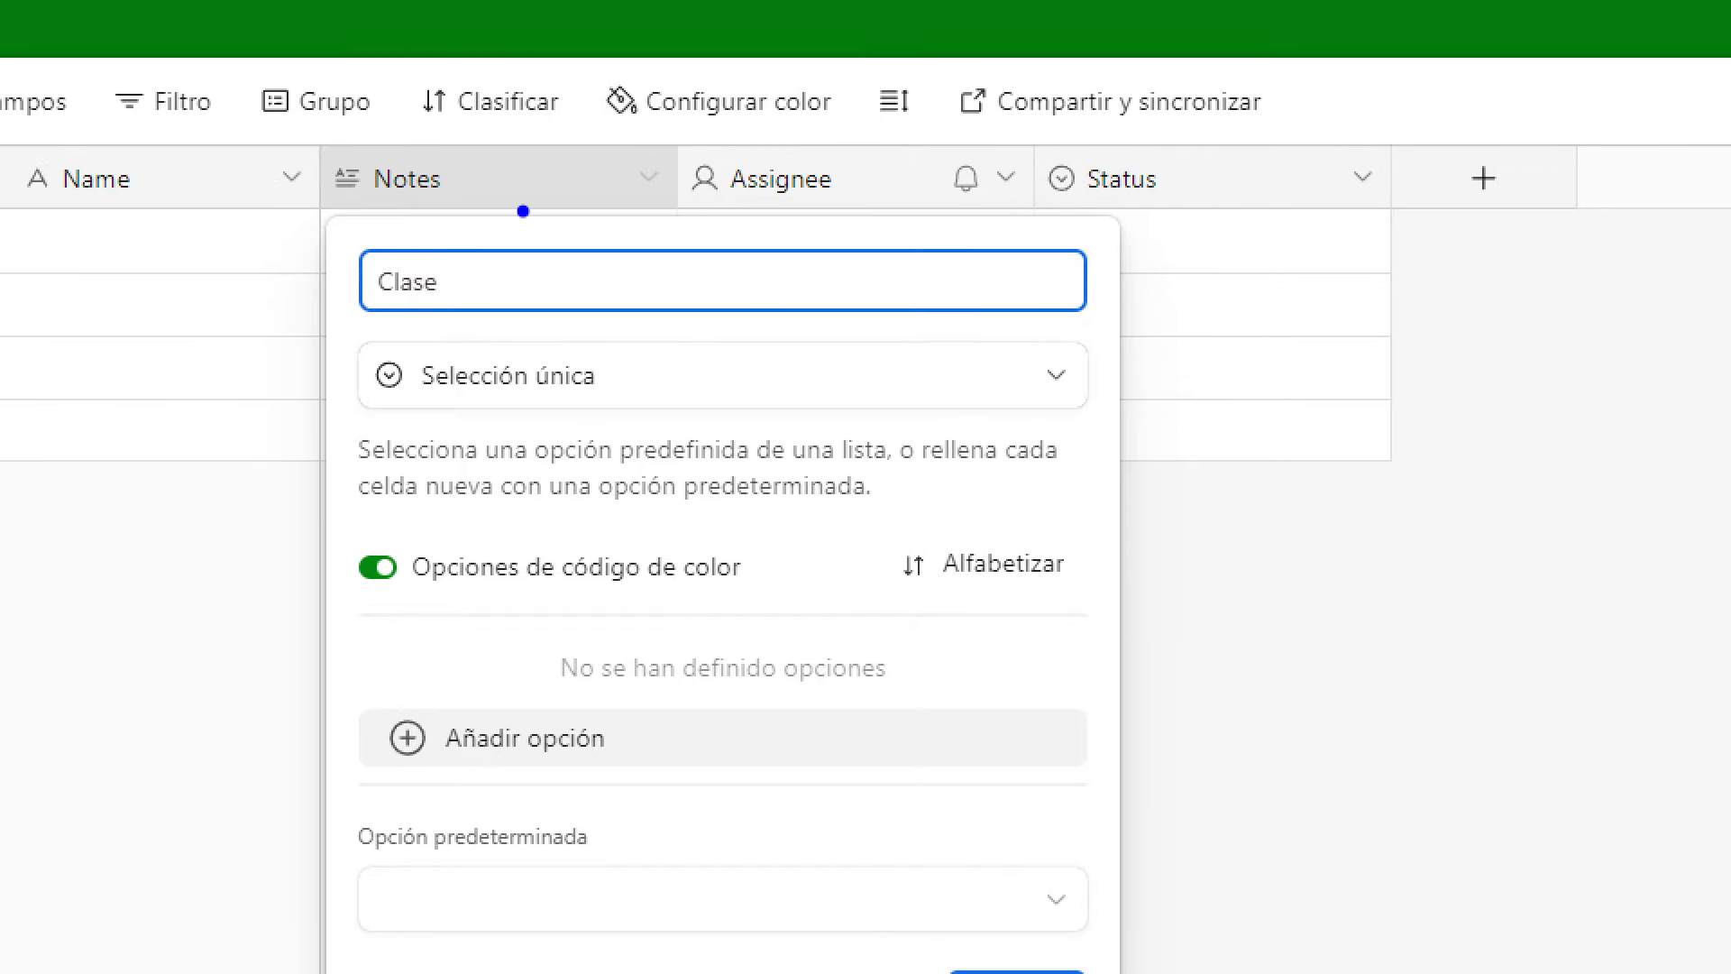
pyautogui.write('r')
pyautogui.moveTo(425, 136)
pyautogui.mouseDown()
pyautogui.moveTo(468, 236)
pyautogui.moveTo(450, 112)
pyautogui.moveTo(365, 121)
pyautogui.mouseUp()
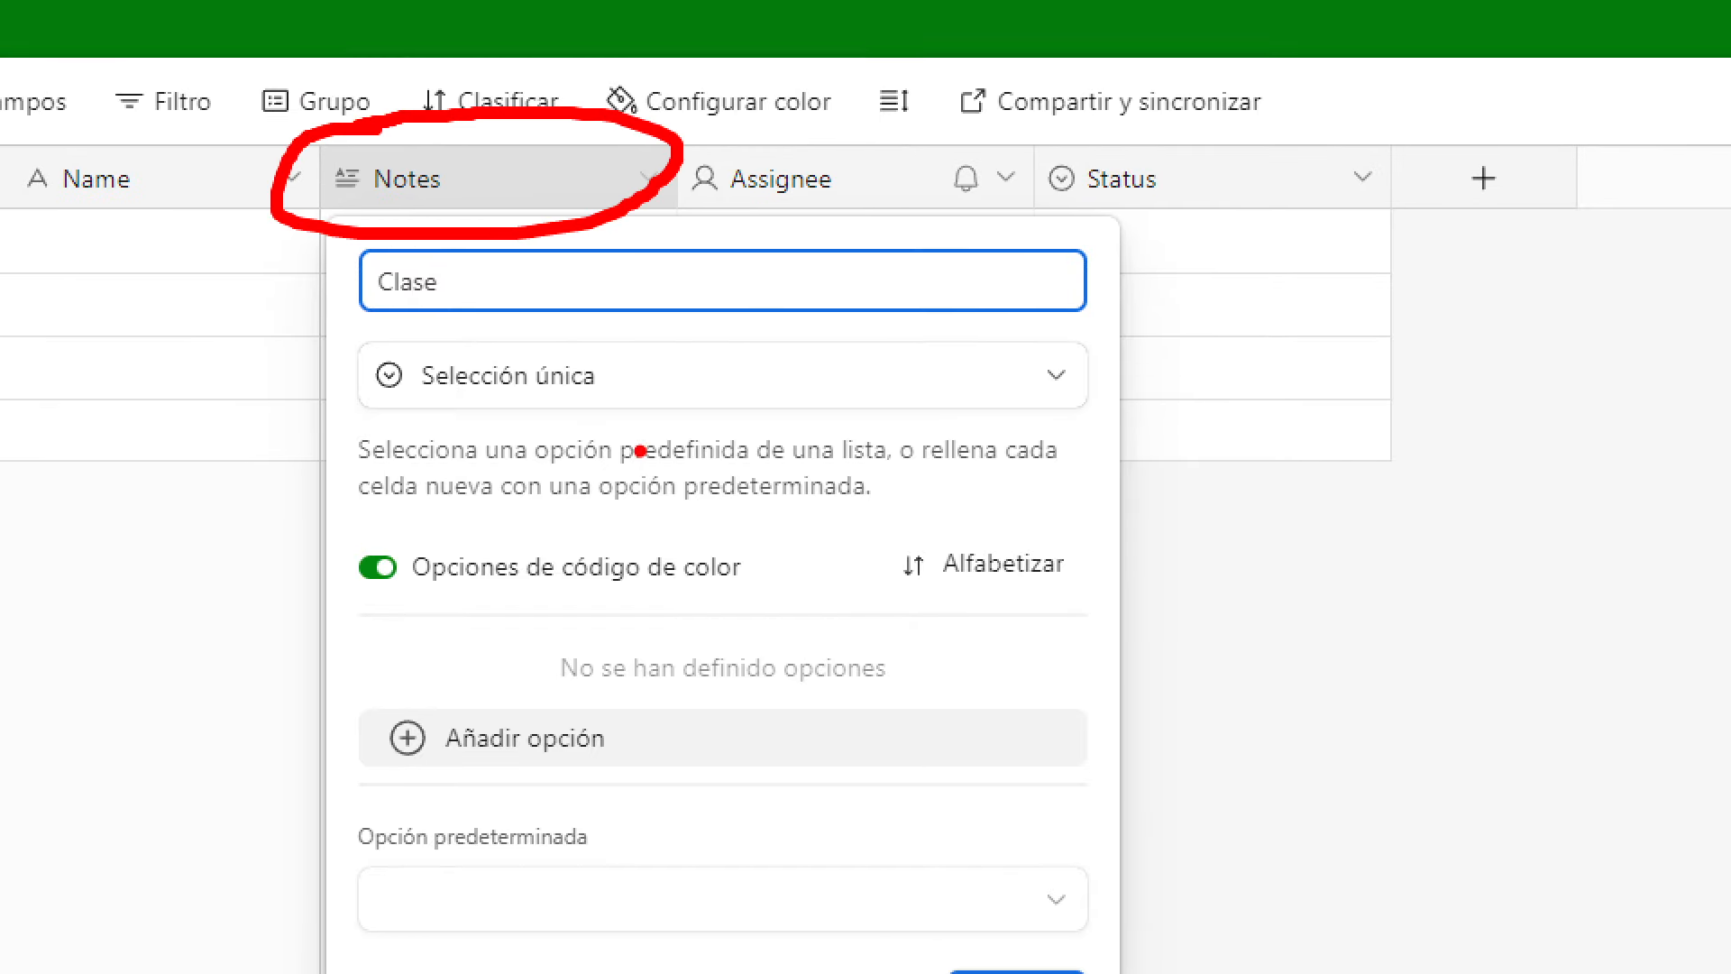
pyautogui.moveTo(372, 406); pyautogui.dragTo(606, 421)
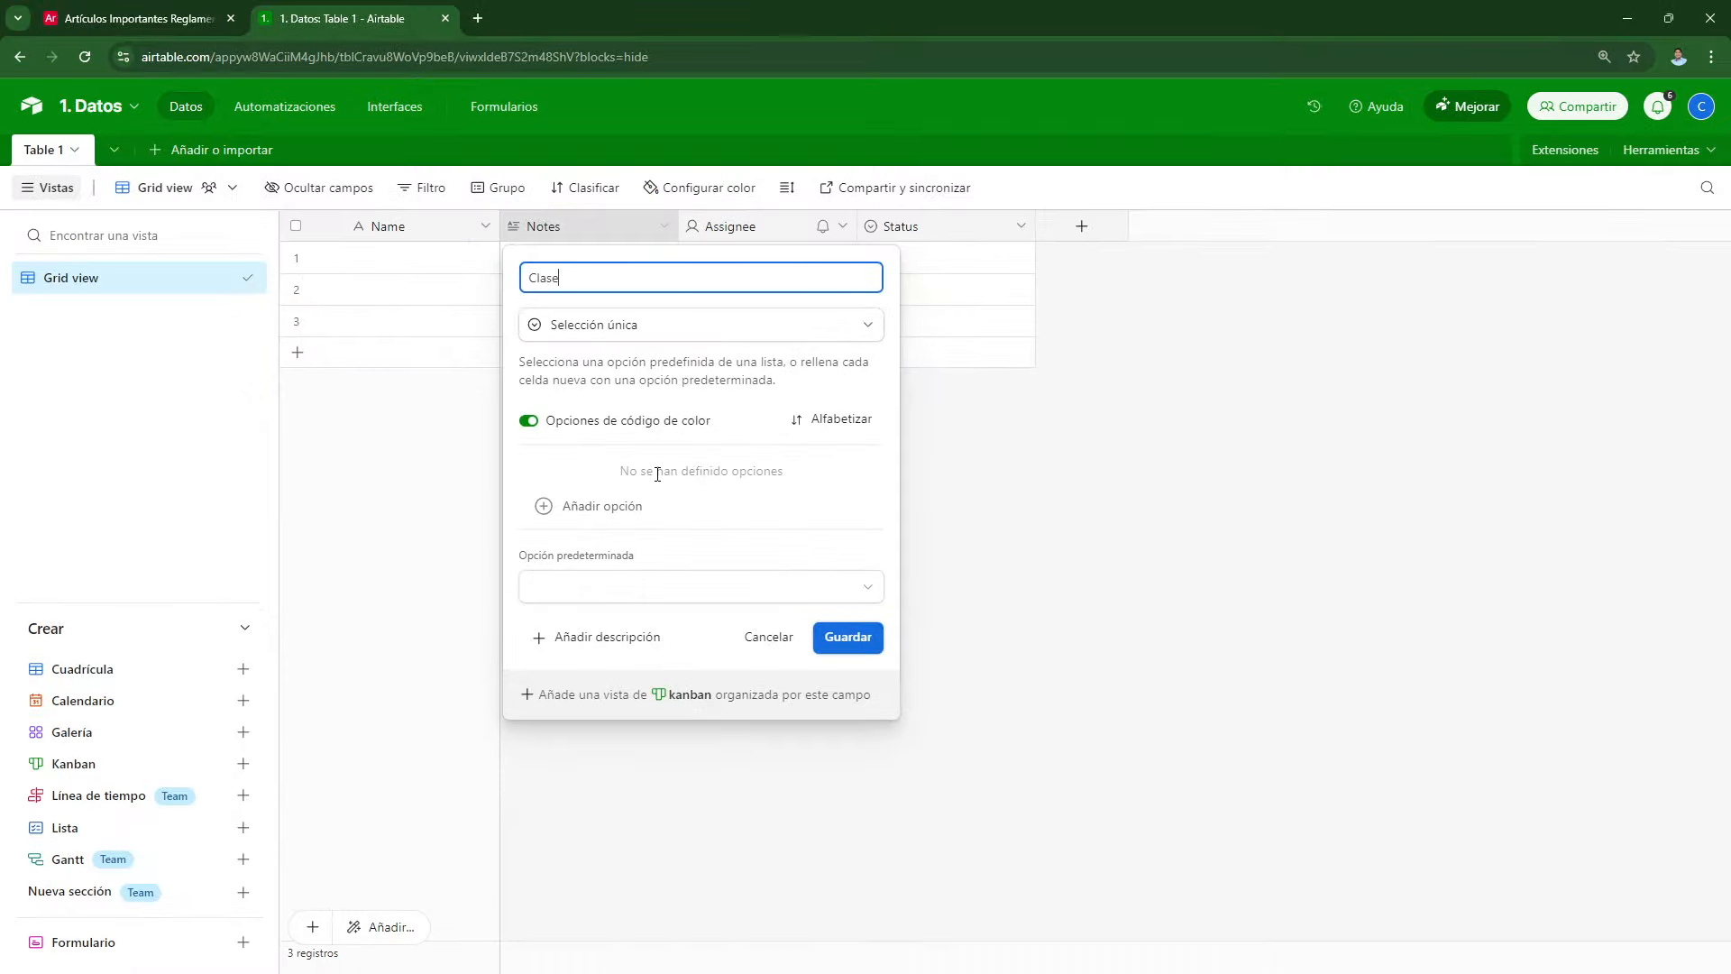
pyautogui.click(1052, 973)
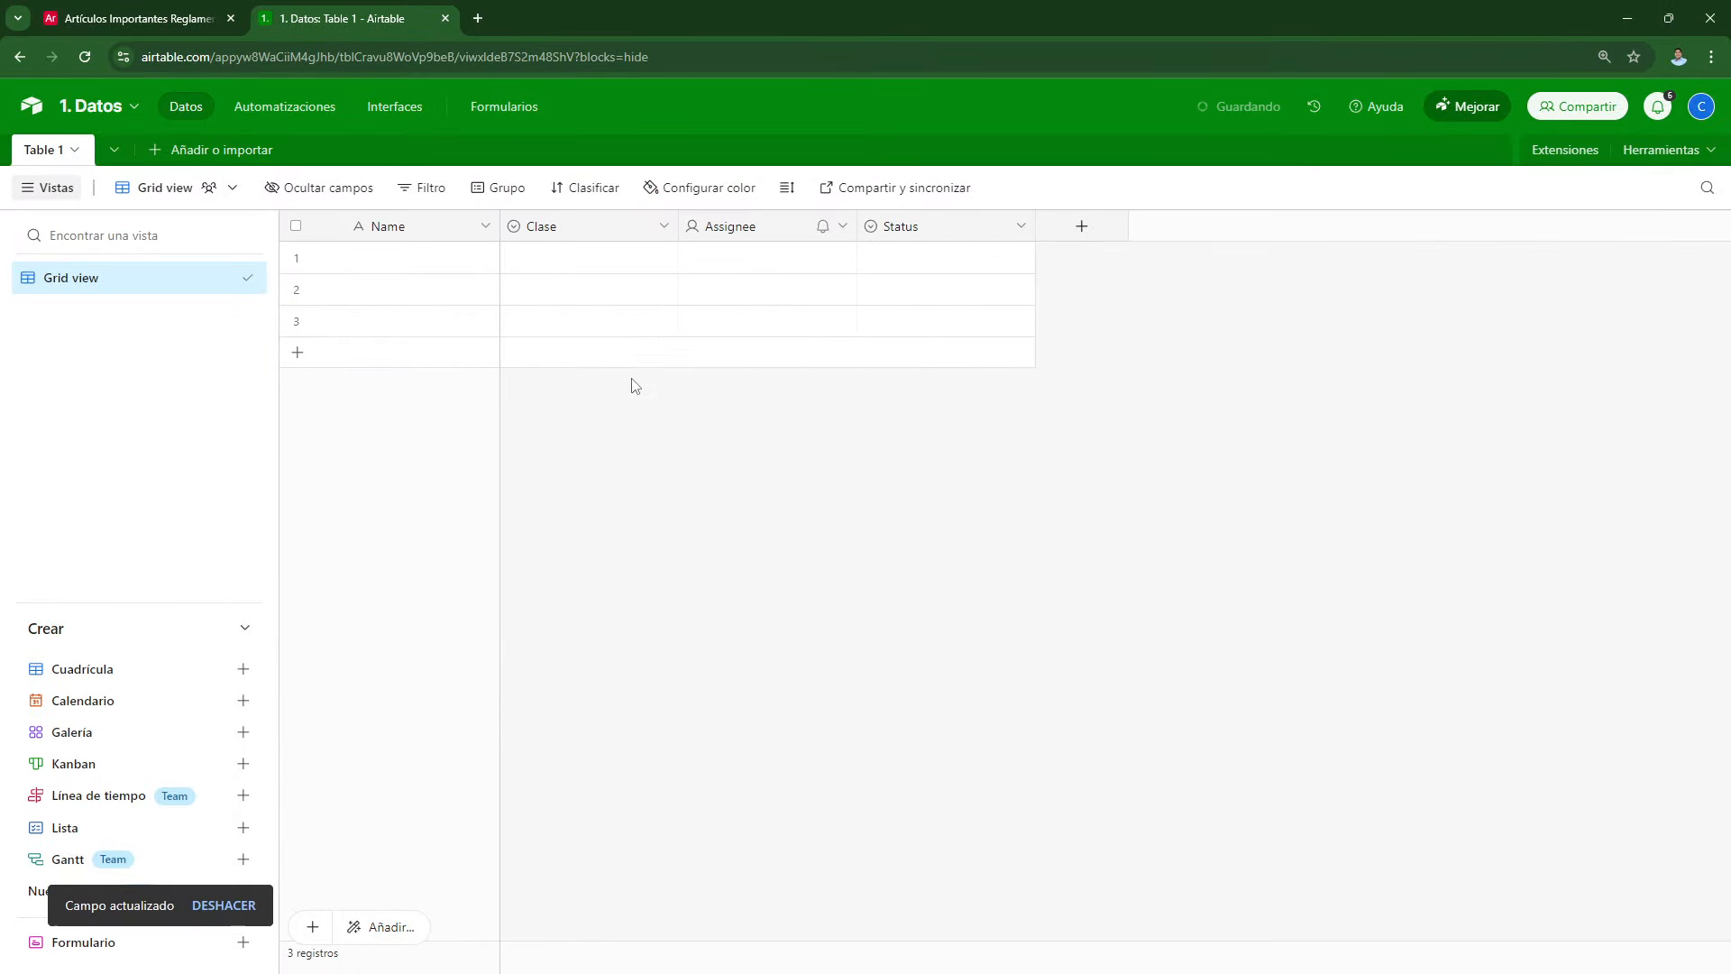
# Step: Give rows 1–3 the new Clase options Mano de obra, Materiales and Equipos
pyautogui.click(537, 265)
pyautogui.click(538, 264)
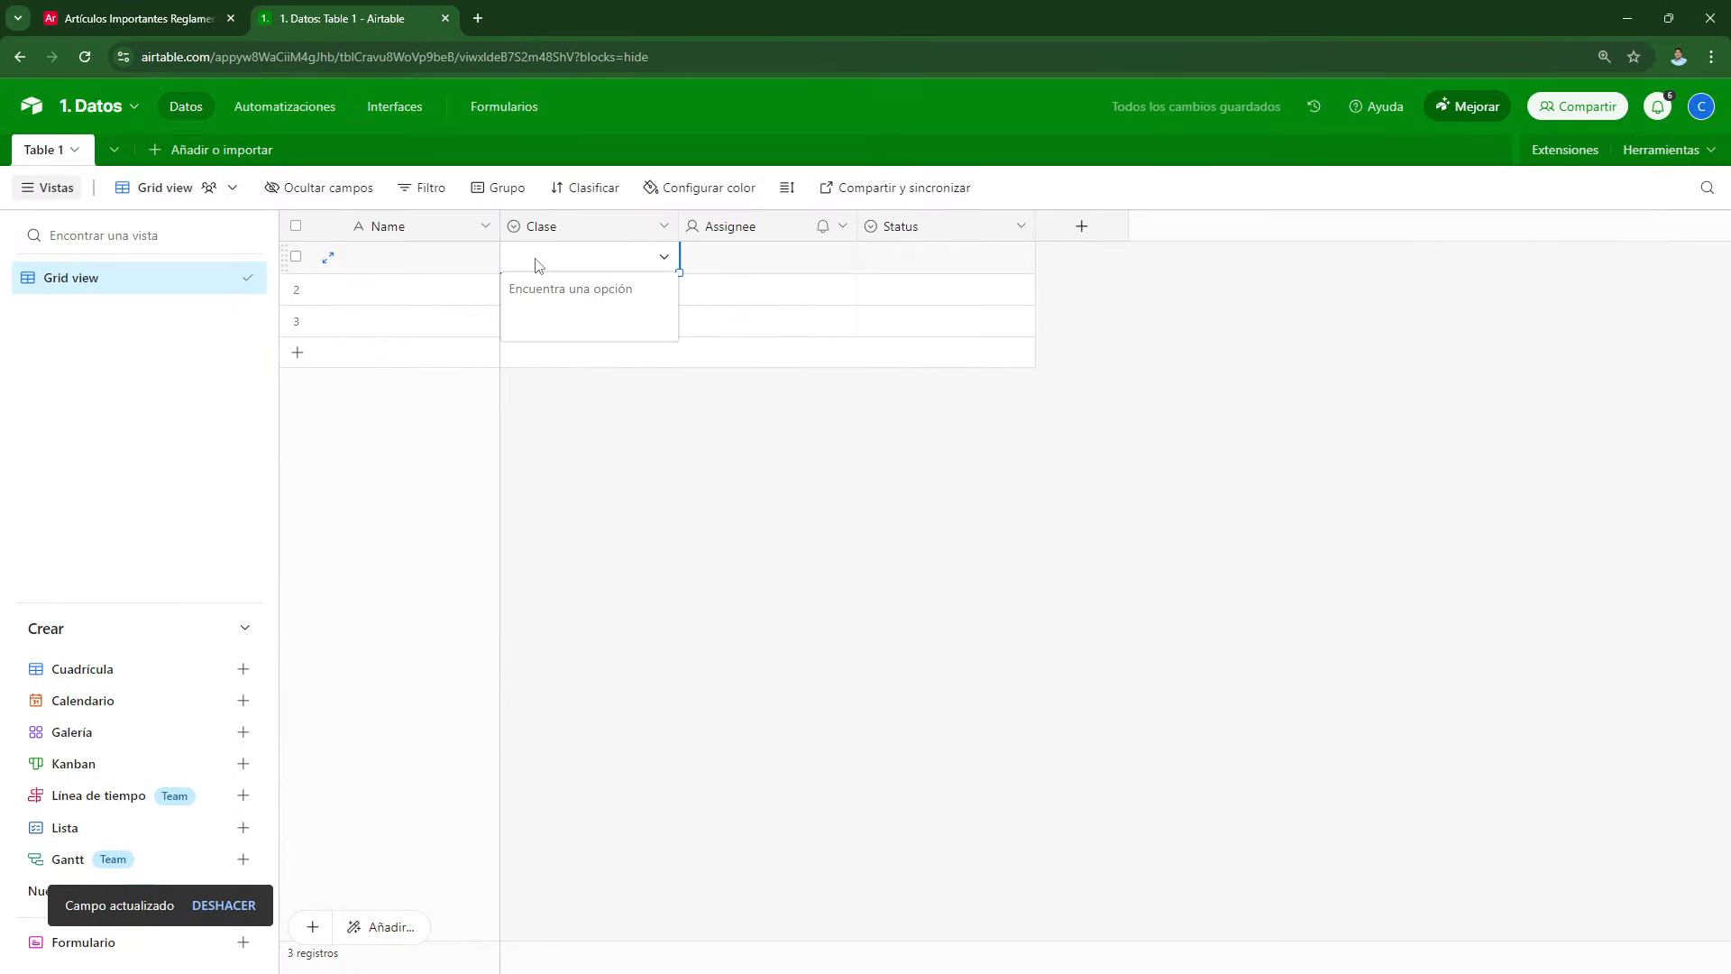
pyautogui.write('Mano de obra')
pyautogui.press('Return')
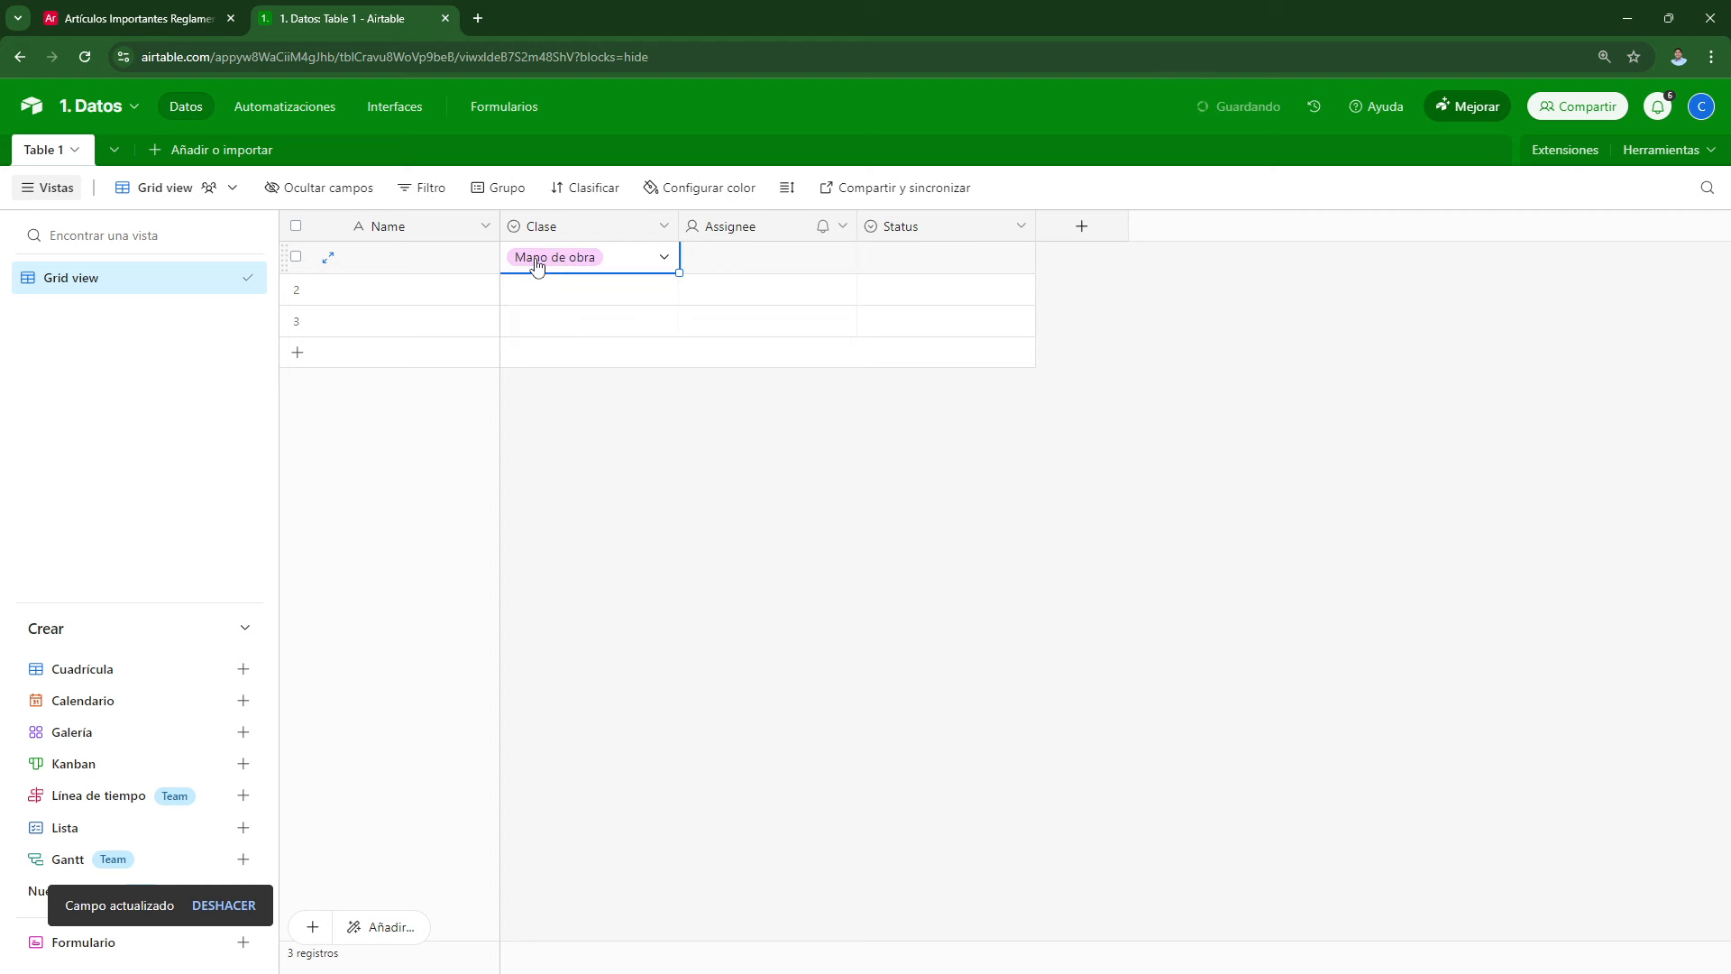
pyautogui.click(541, 291)
pyautogui.click(541, 291)
pyautogui.write('Materiales')
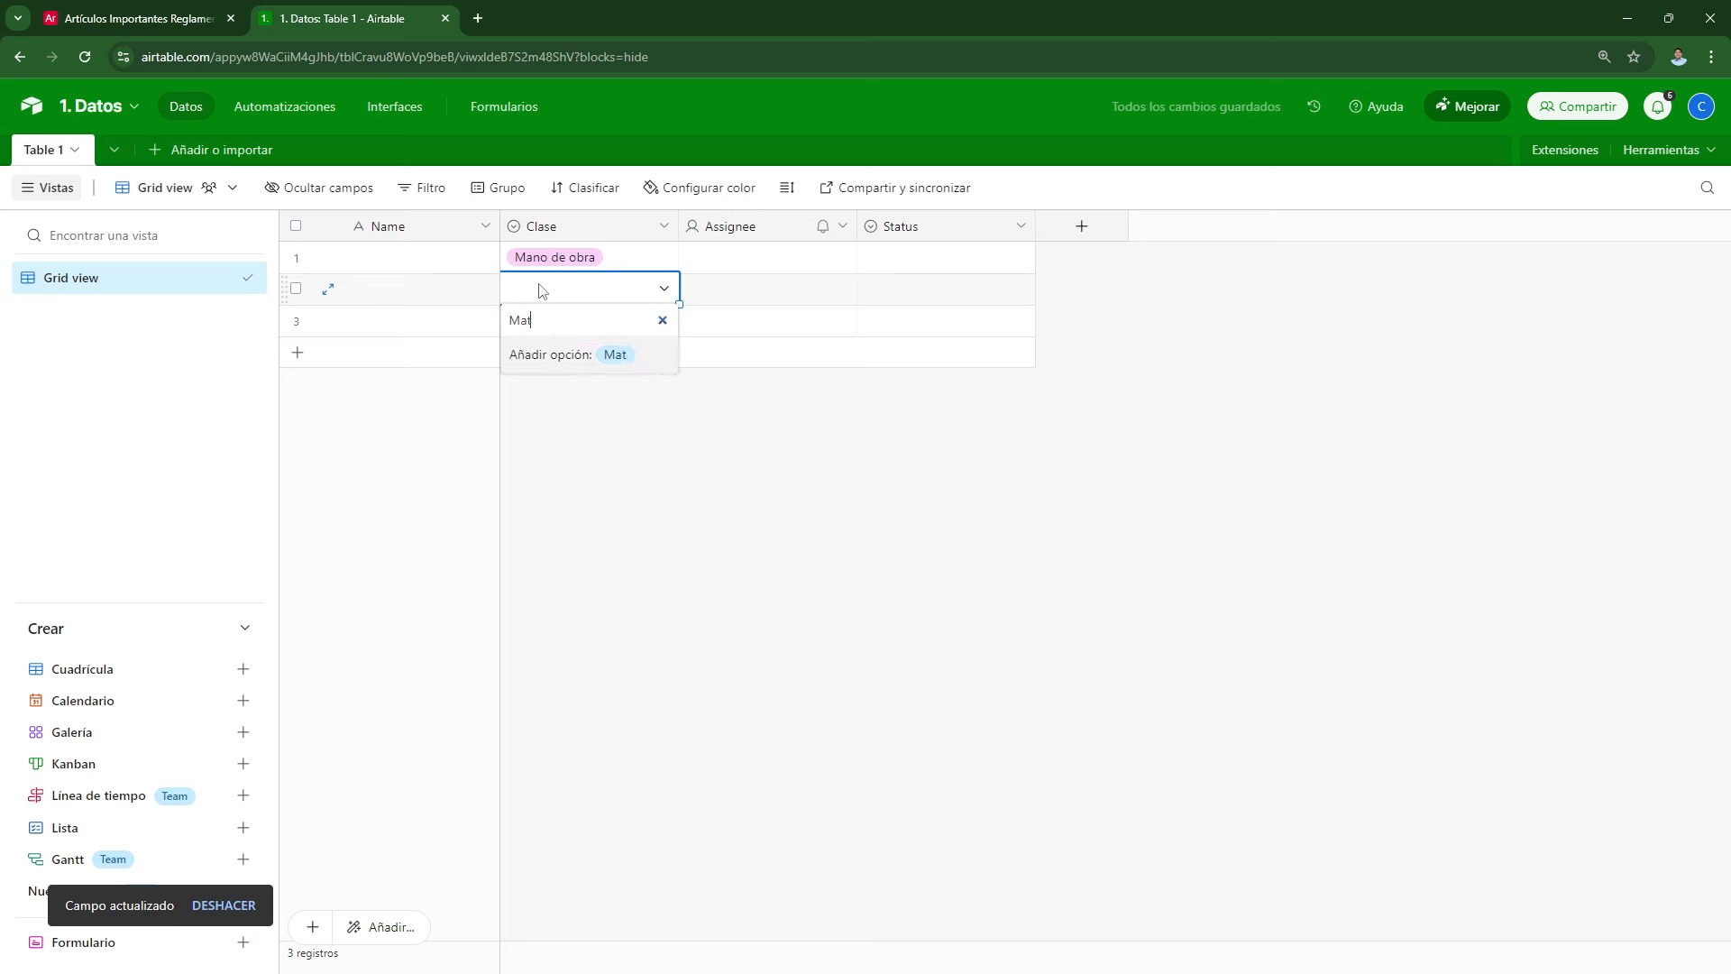
pyautogui.press('Return')
pyautogui.click(562, 332)
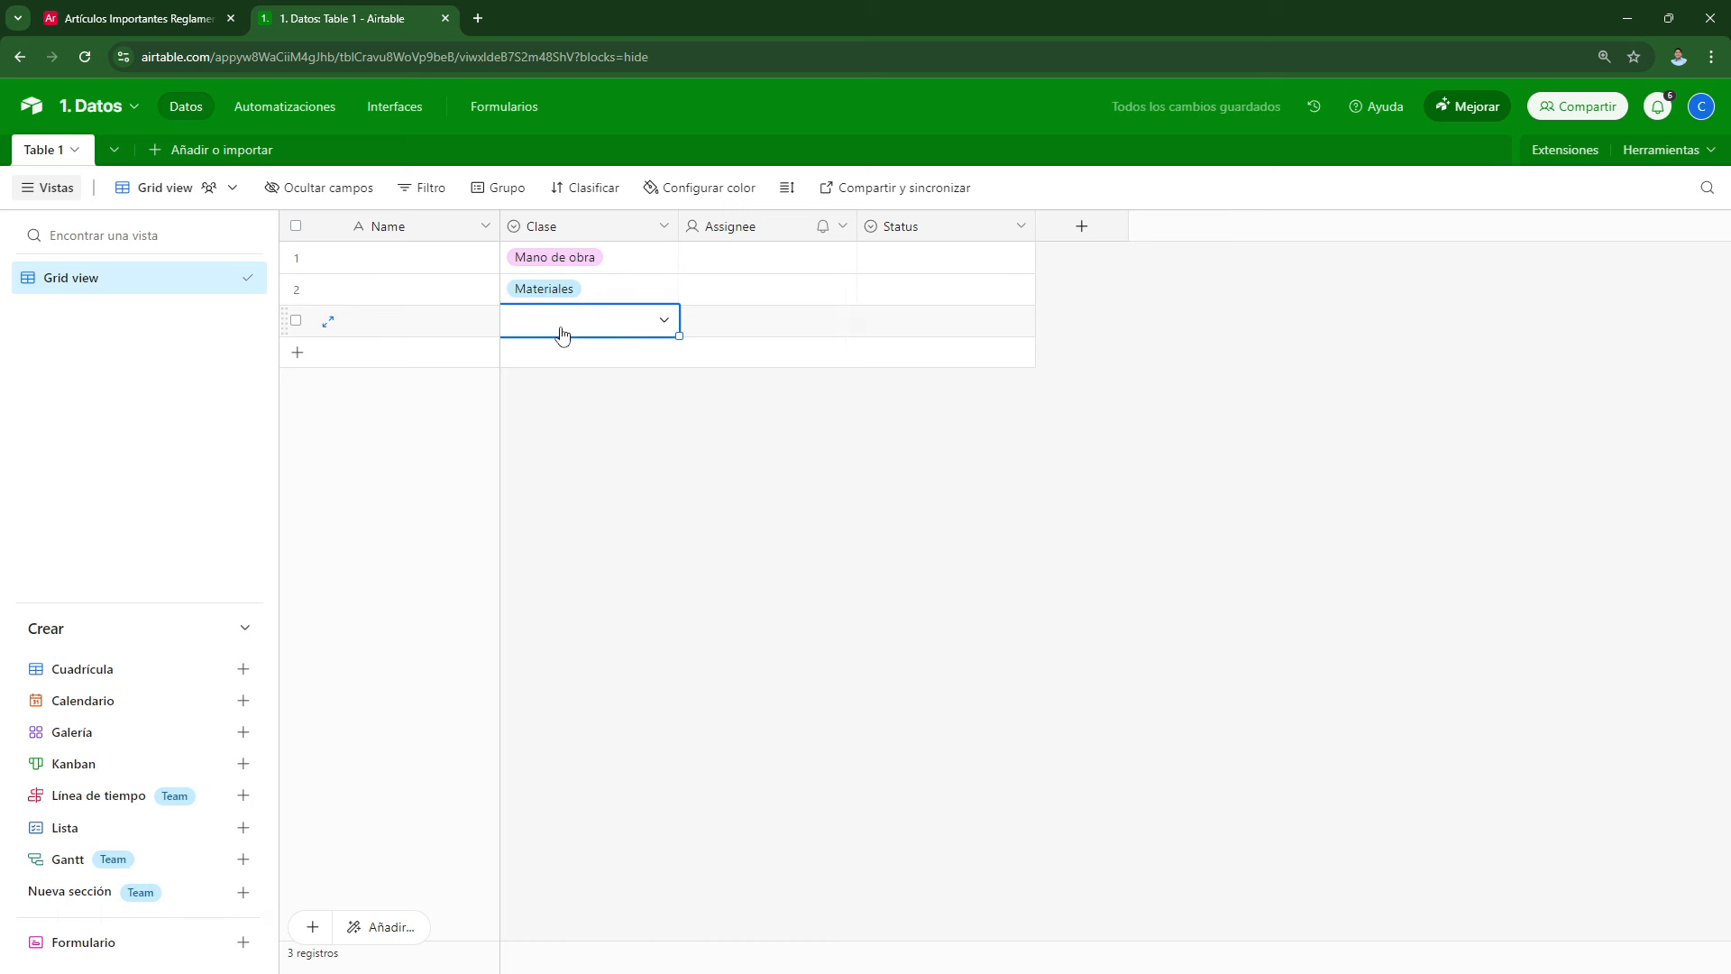
pyautogui.click(561, 332)
pyautogui.write('Equipos')
pyautogui.press('Return')
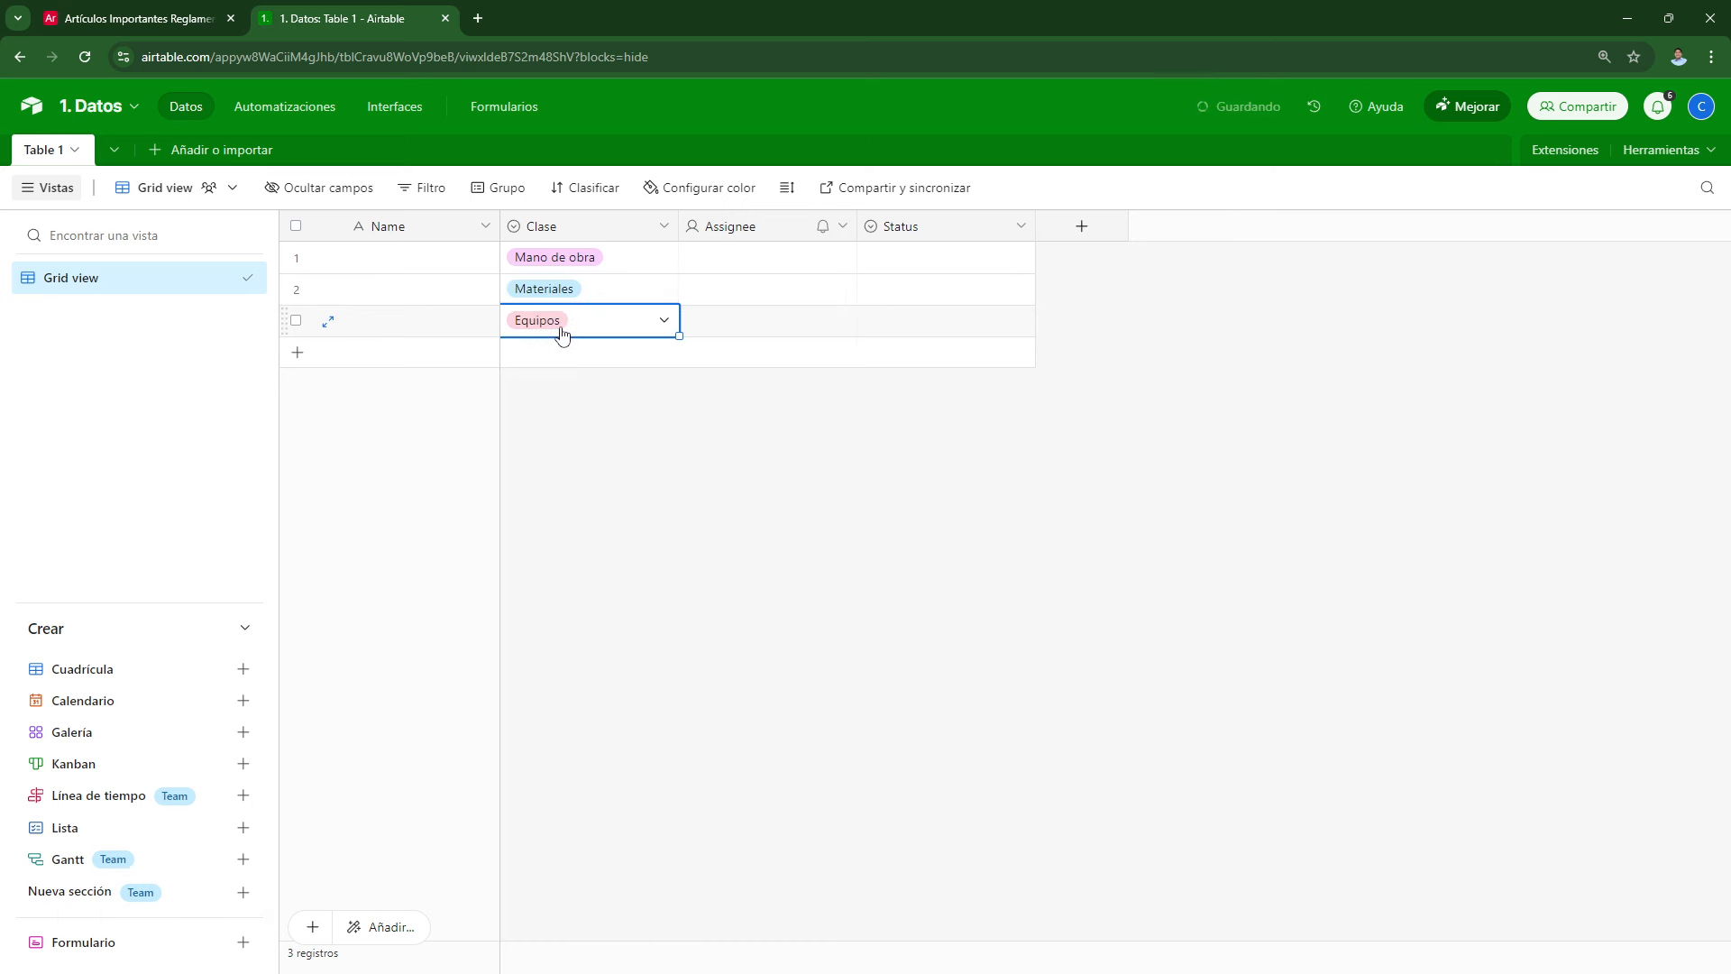
pyautogui.click(610, 519)
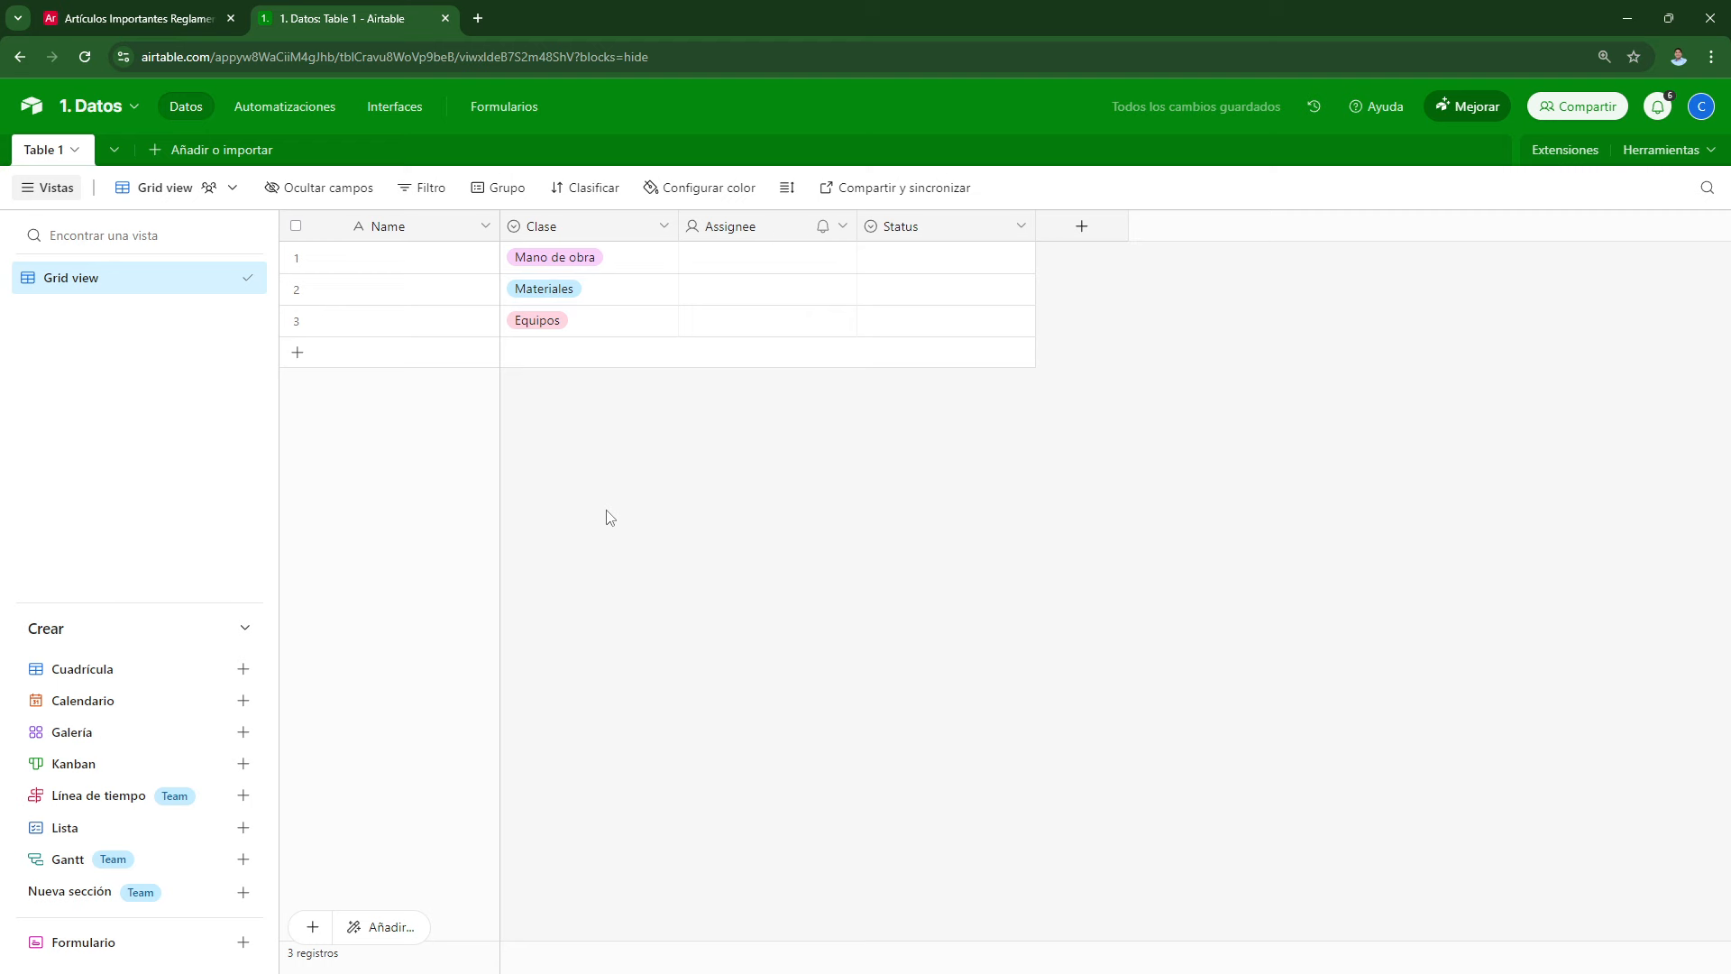
# Step: Narrow the Clase column and make Assignee a single-line text field named Descripción
pyautogui.moveTo(672, 225); pyautogui.dragTo(631, 225)
pyautogui.doubleClick(704, 228)
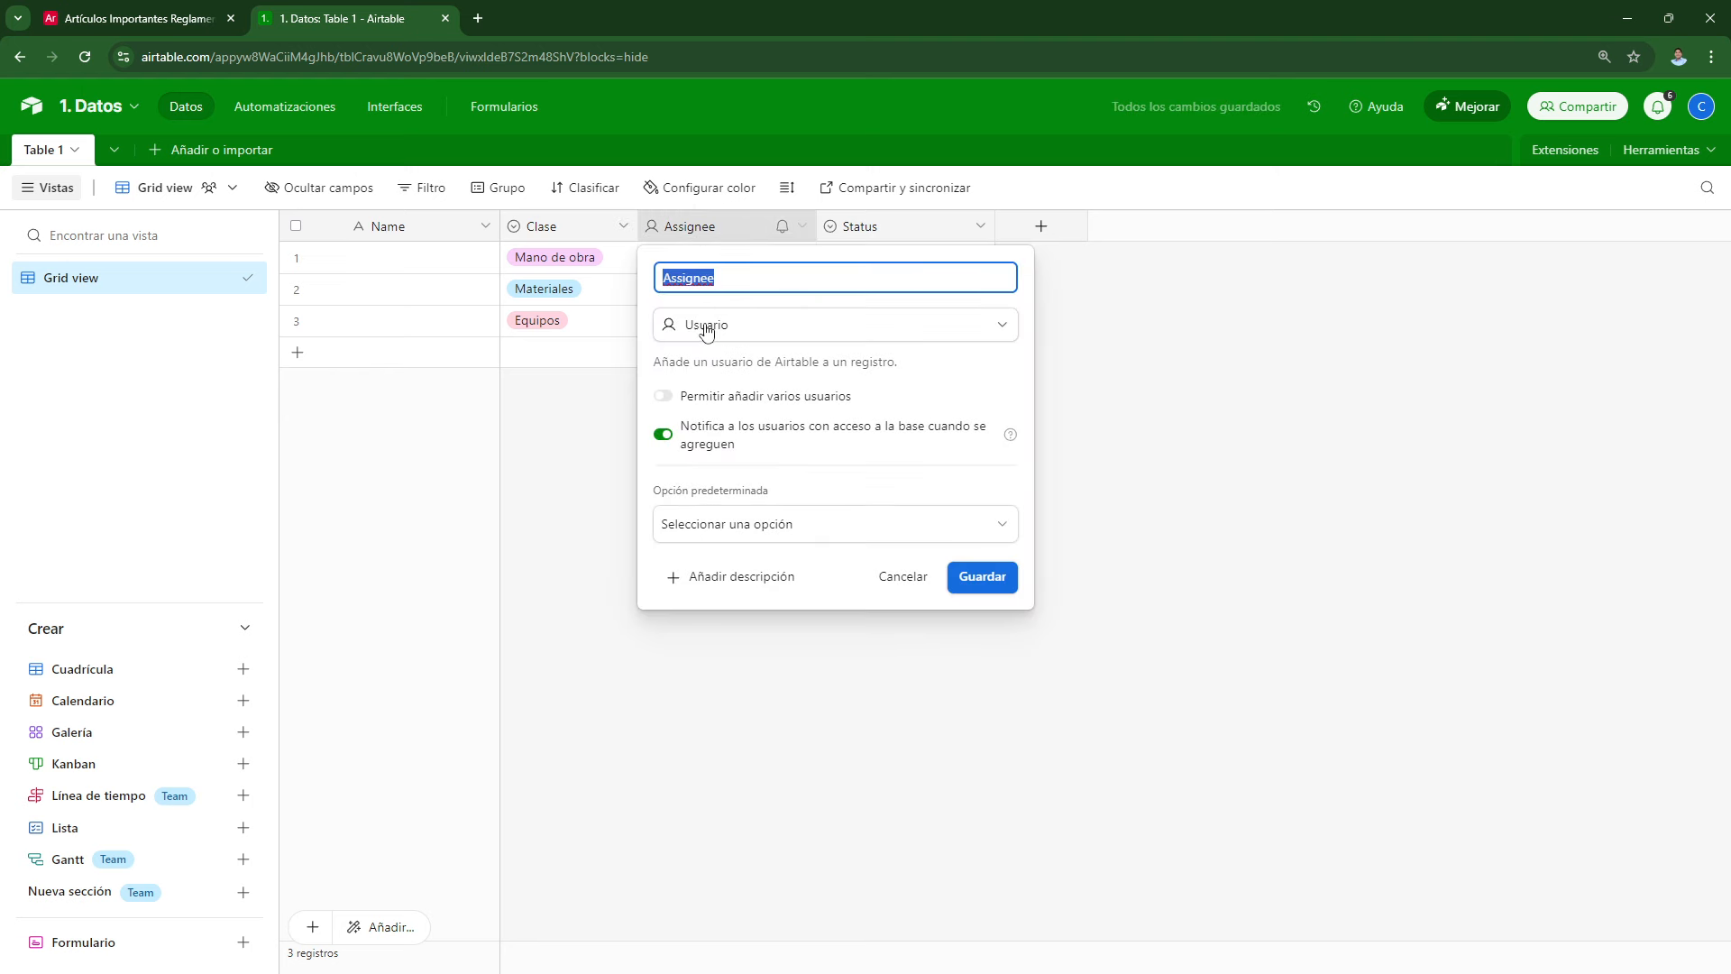
pyautogui.click(707, 326)
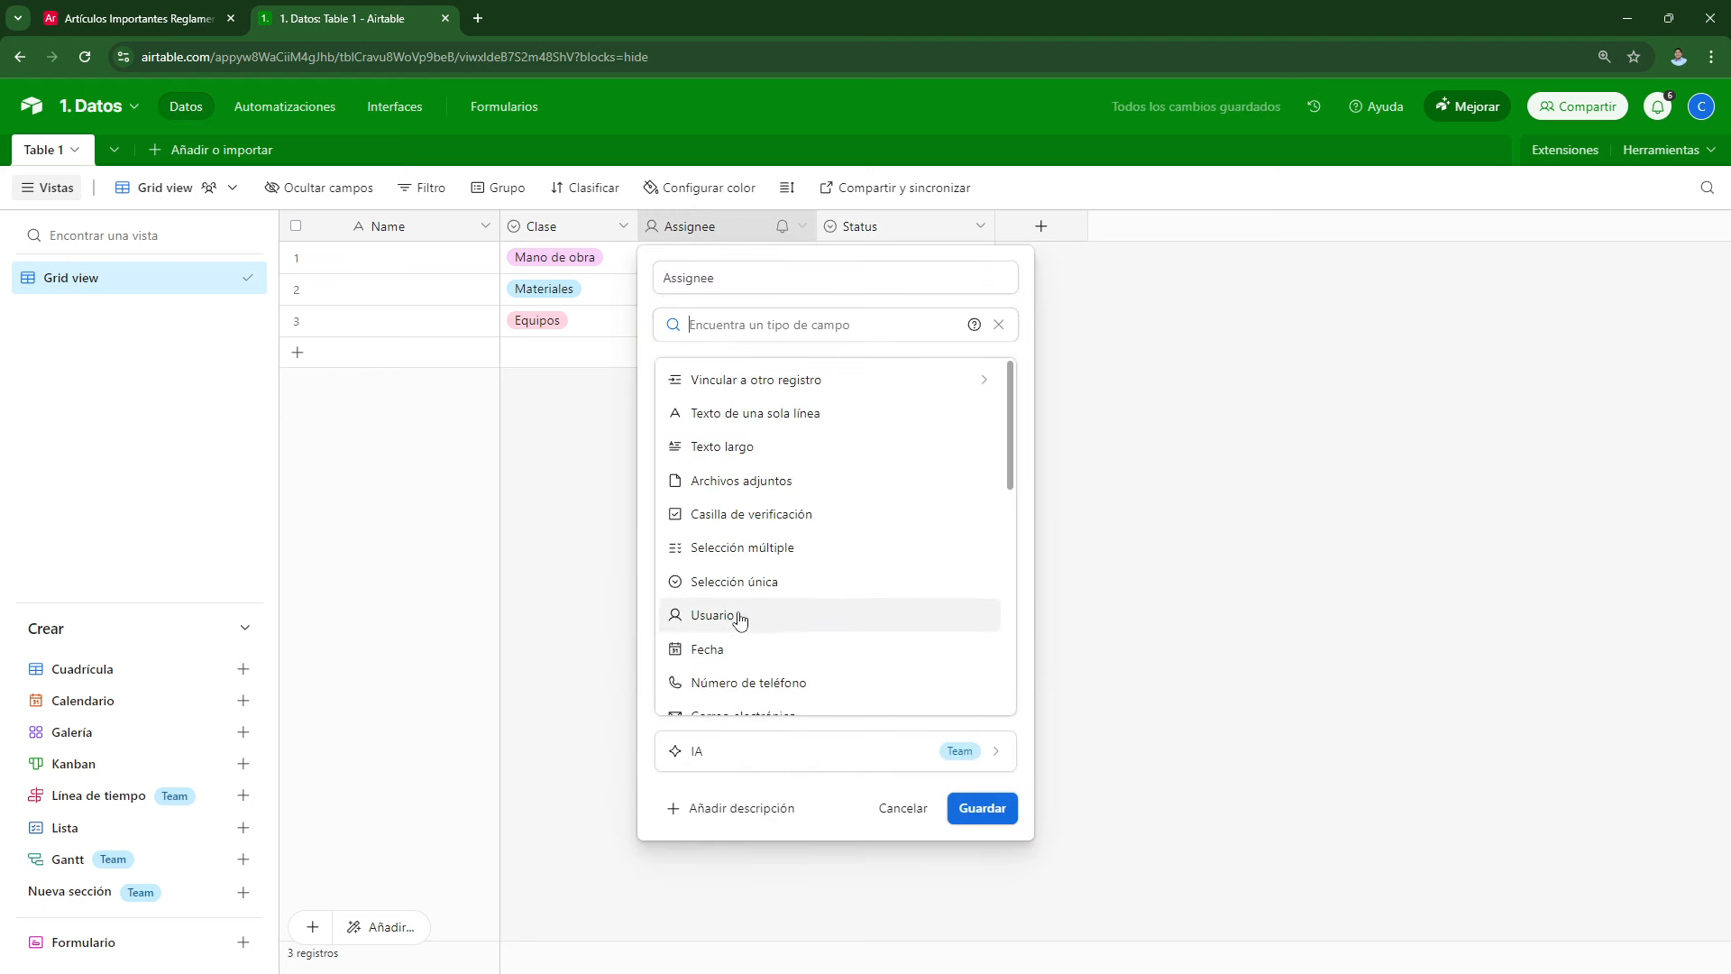
pyautogui.click(736, 417)
pyautogui.write('Desc')
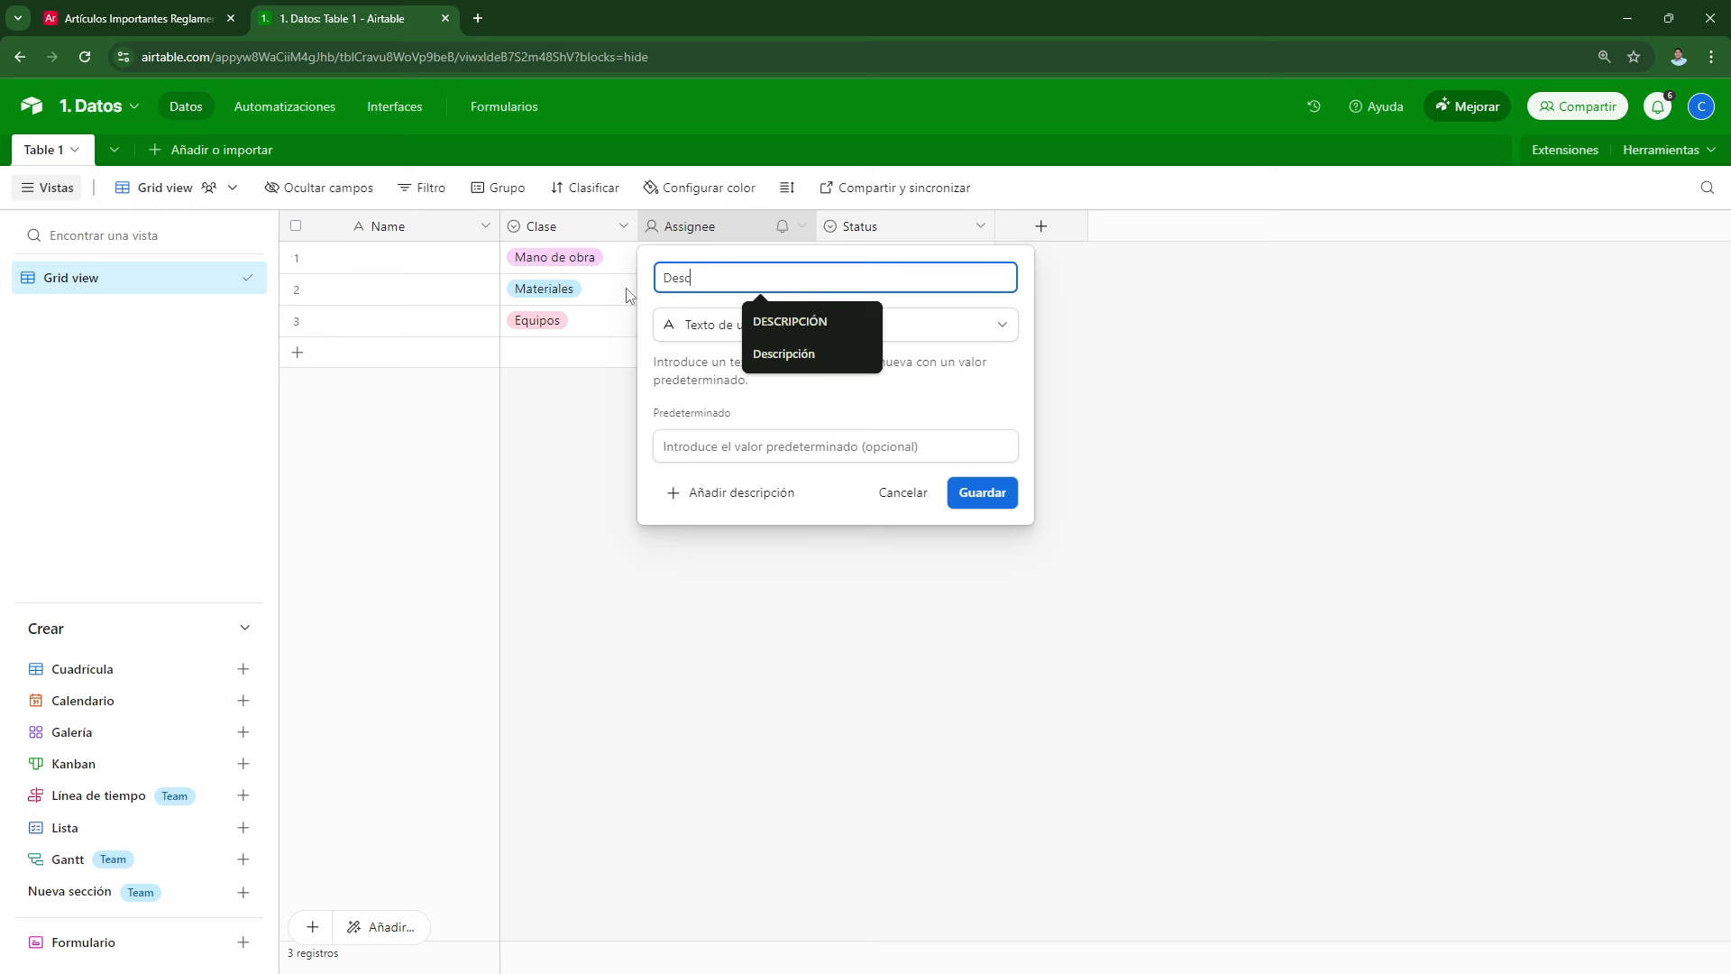
pyautogui.write('ripción')
pyautogui.press('Return')
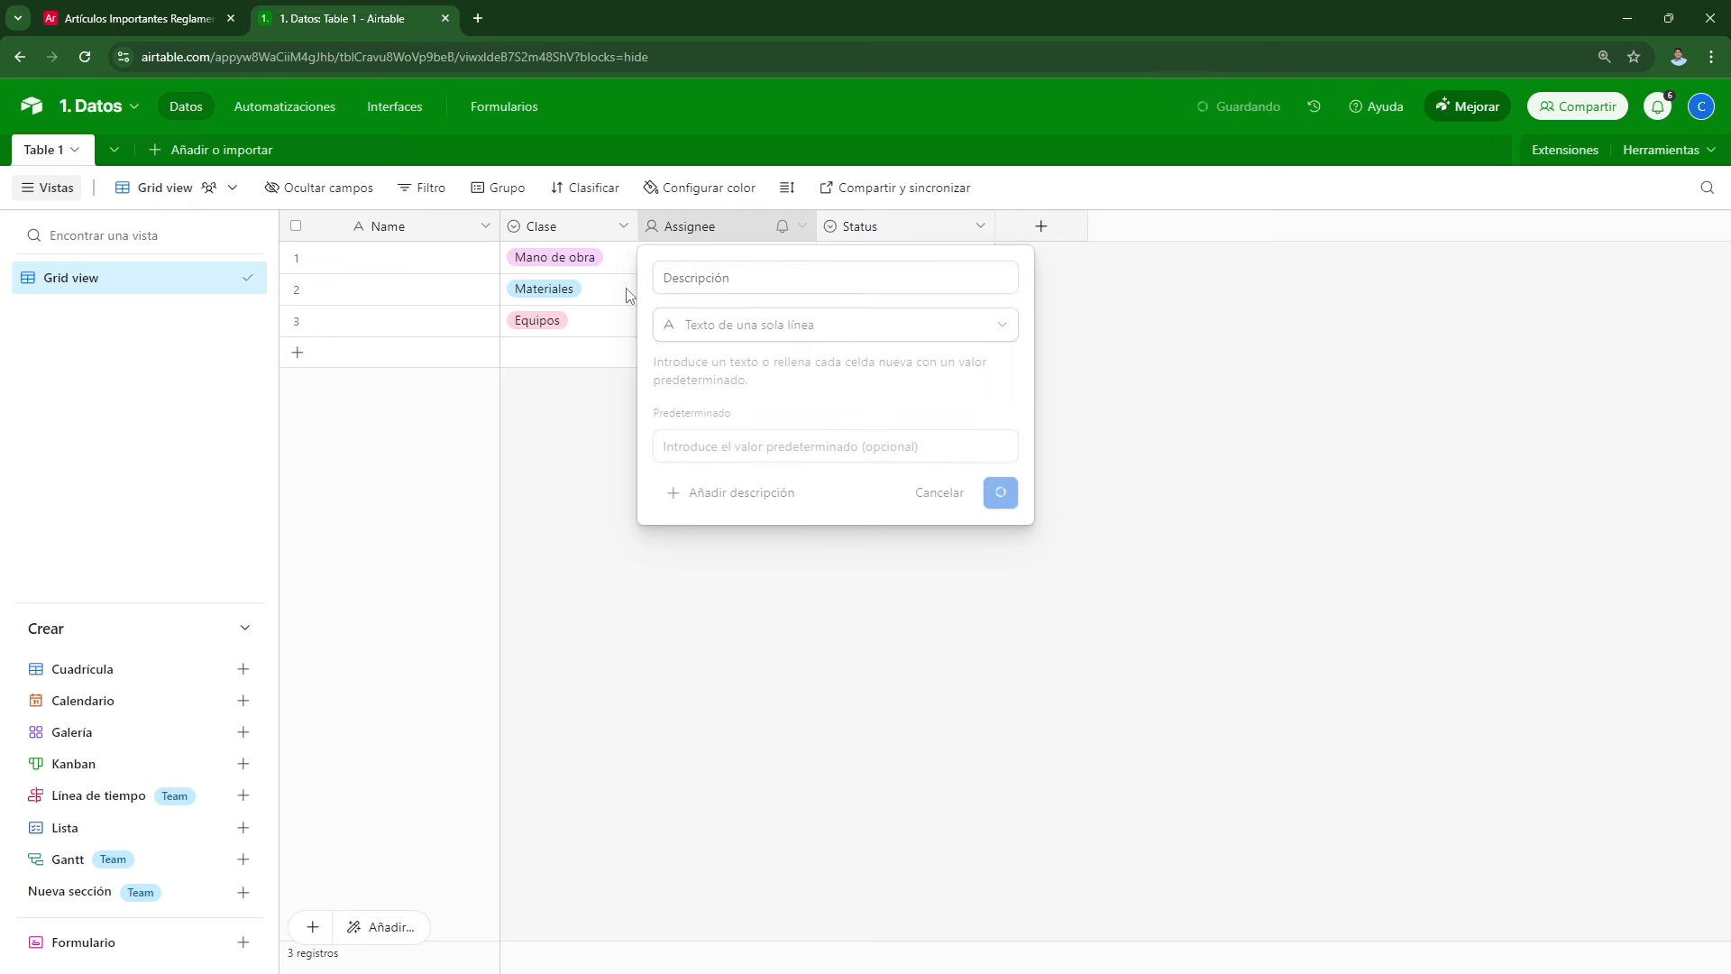
# Step: Enter 'Peón por Horas' as row 1's description
pyautogui.click(671, 265)
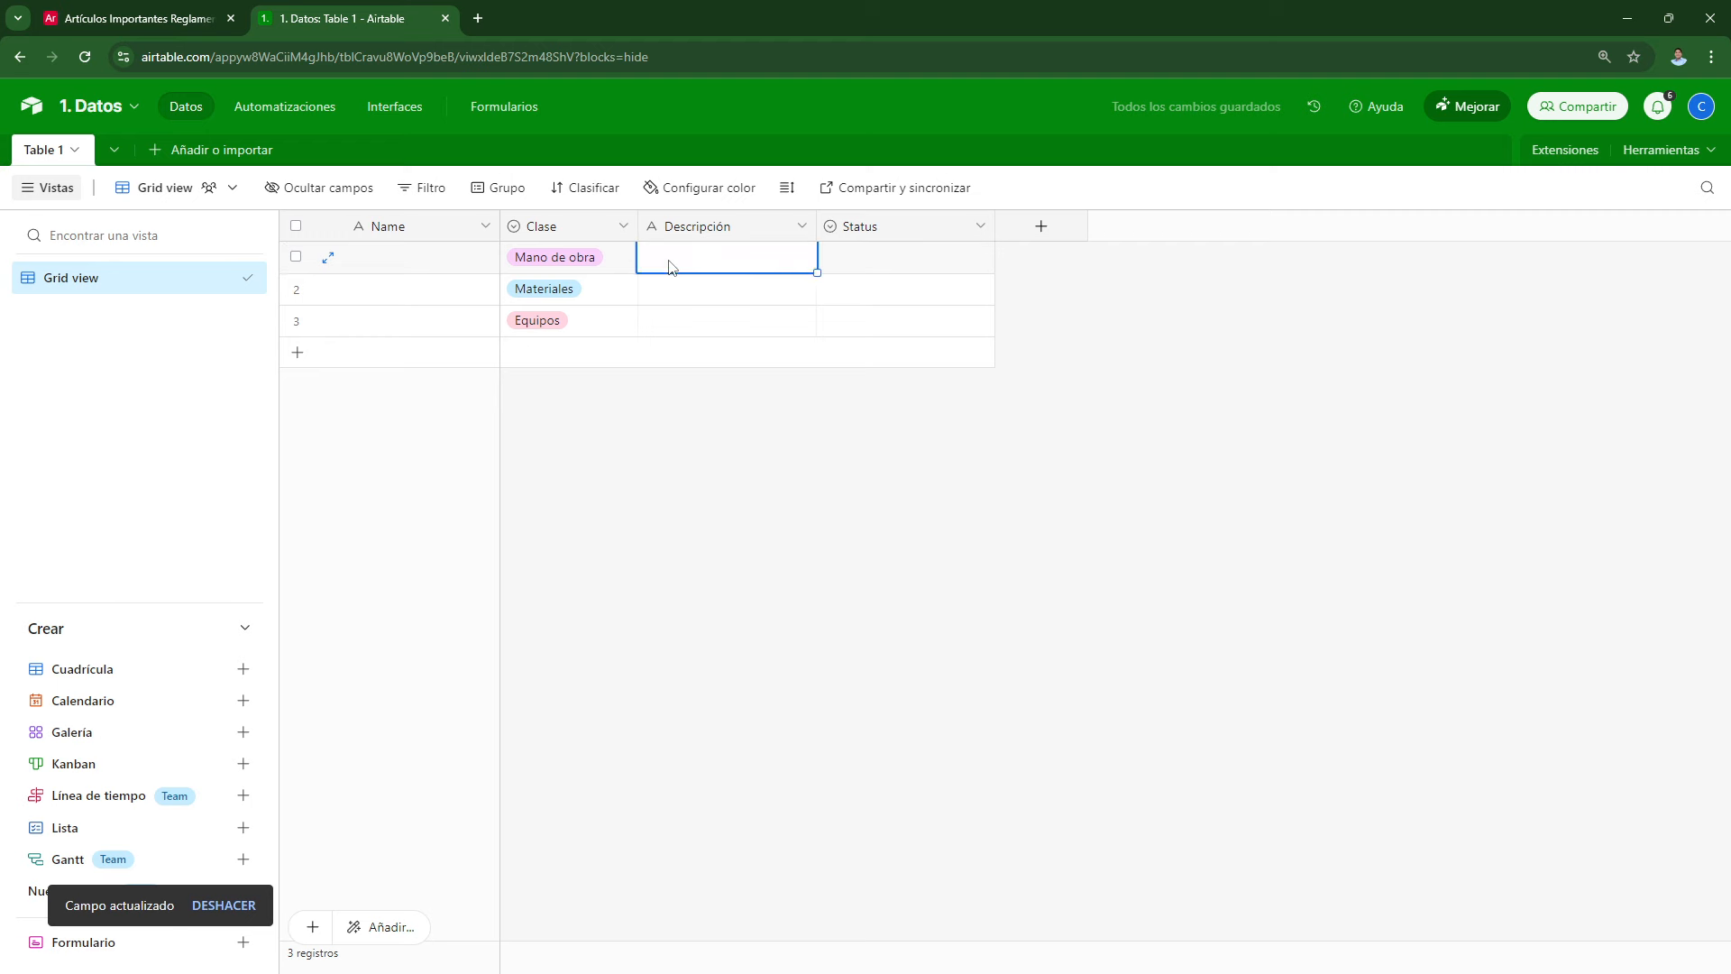
pyautogui.click(670, 261)
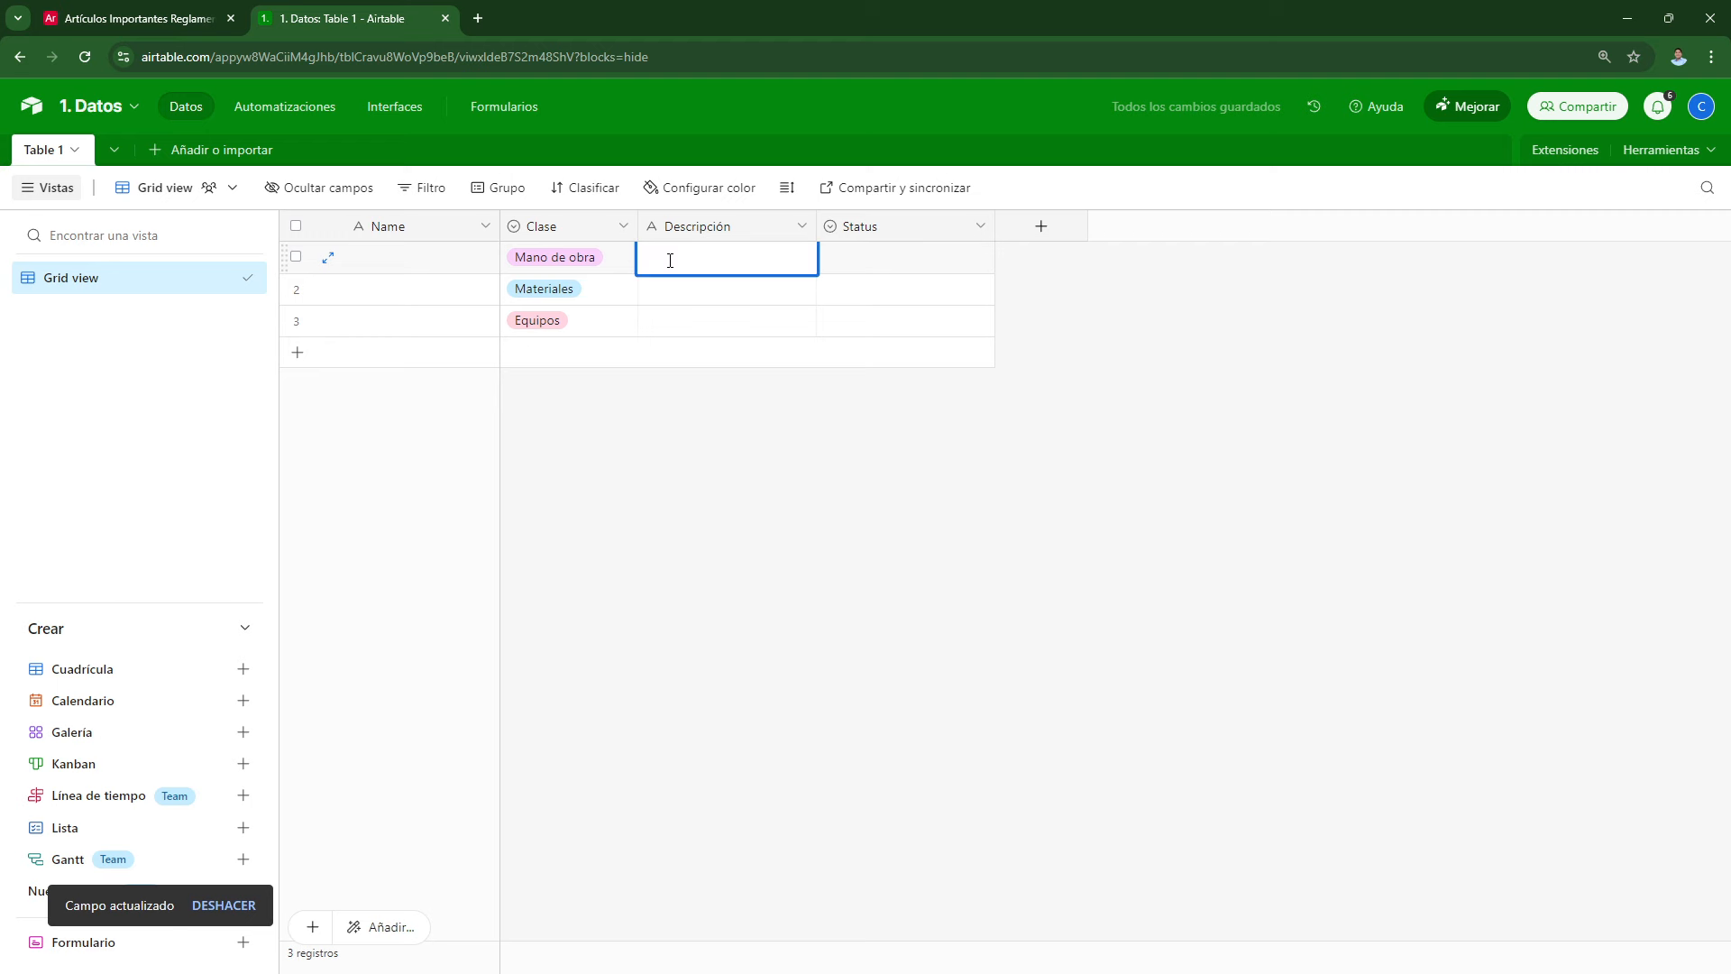
pyautogui.write('Peón po')
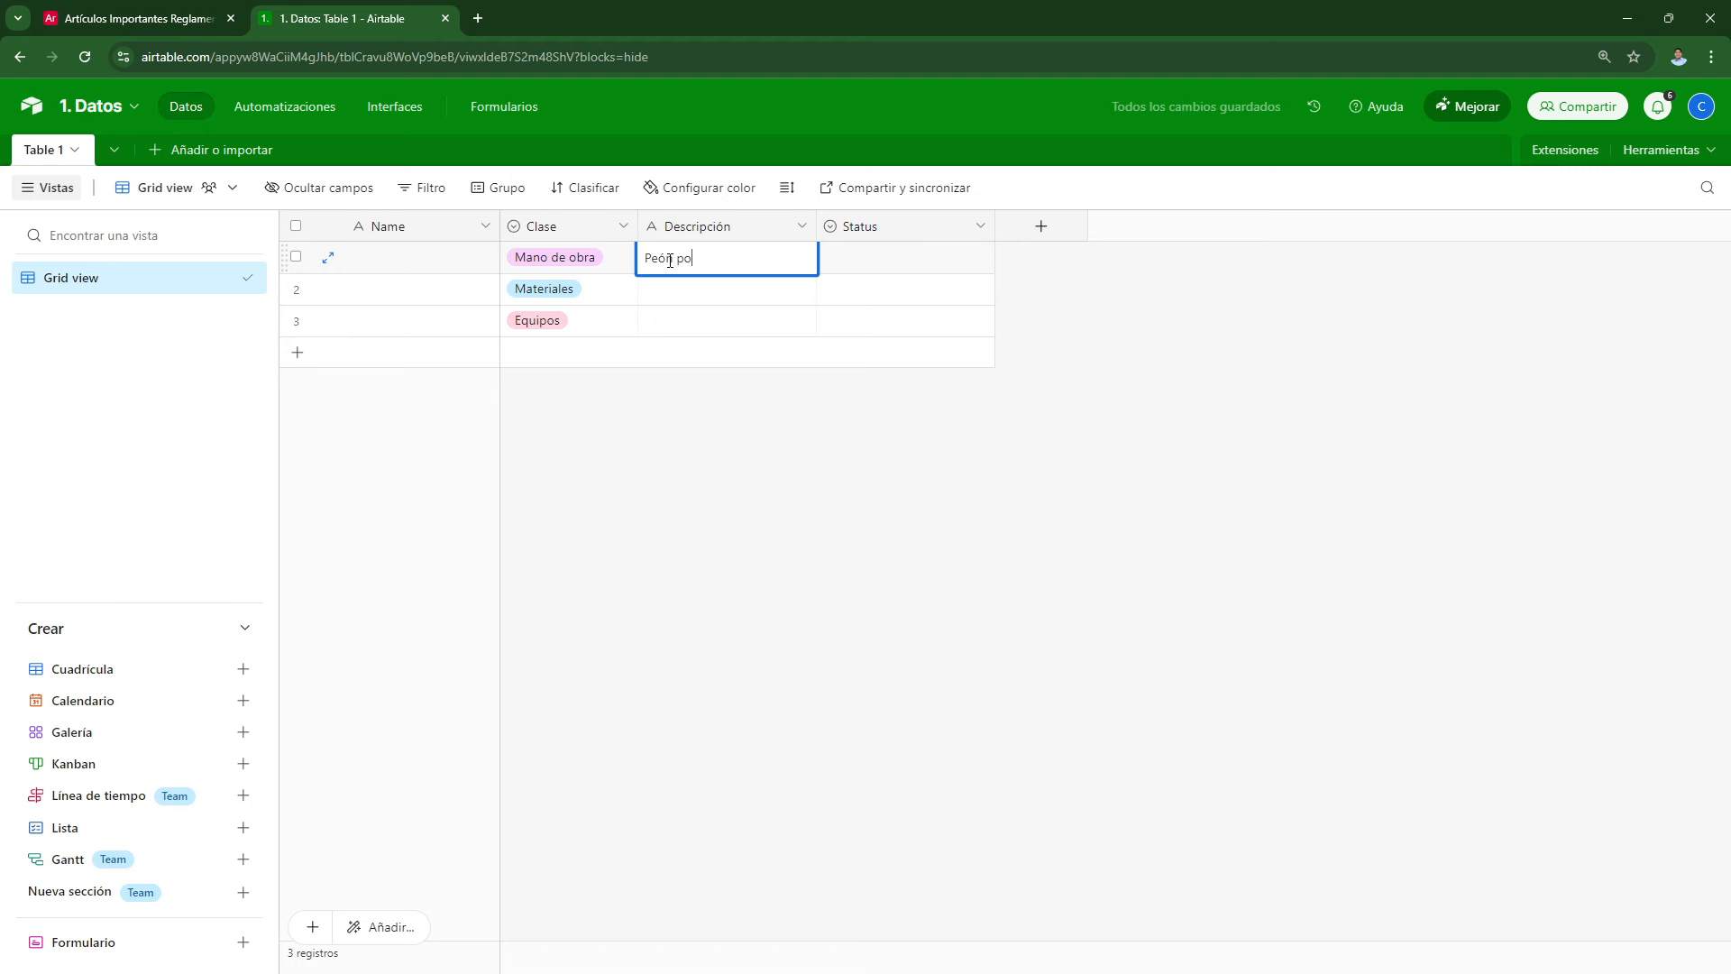
pyautogui.write('r Horas')
pyautogui.press('Return')
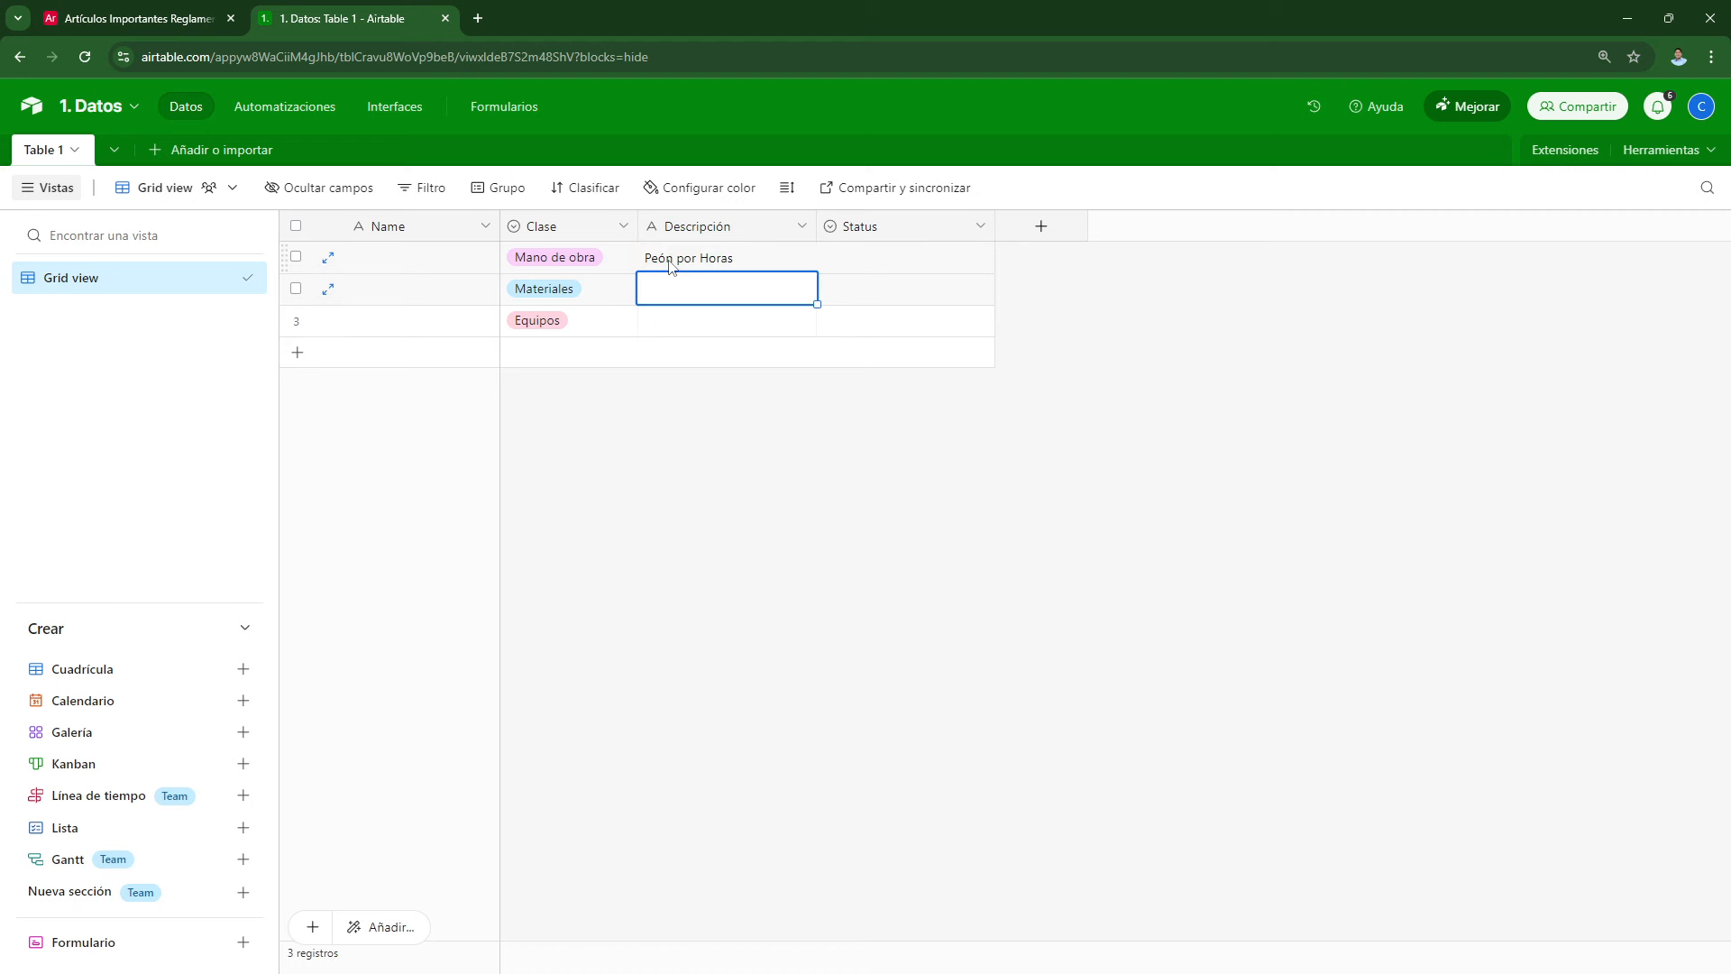
# Step: Keep Status as a single-select field and rename it Unidad
pyautogui.doubleClick(905, 236)
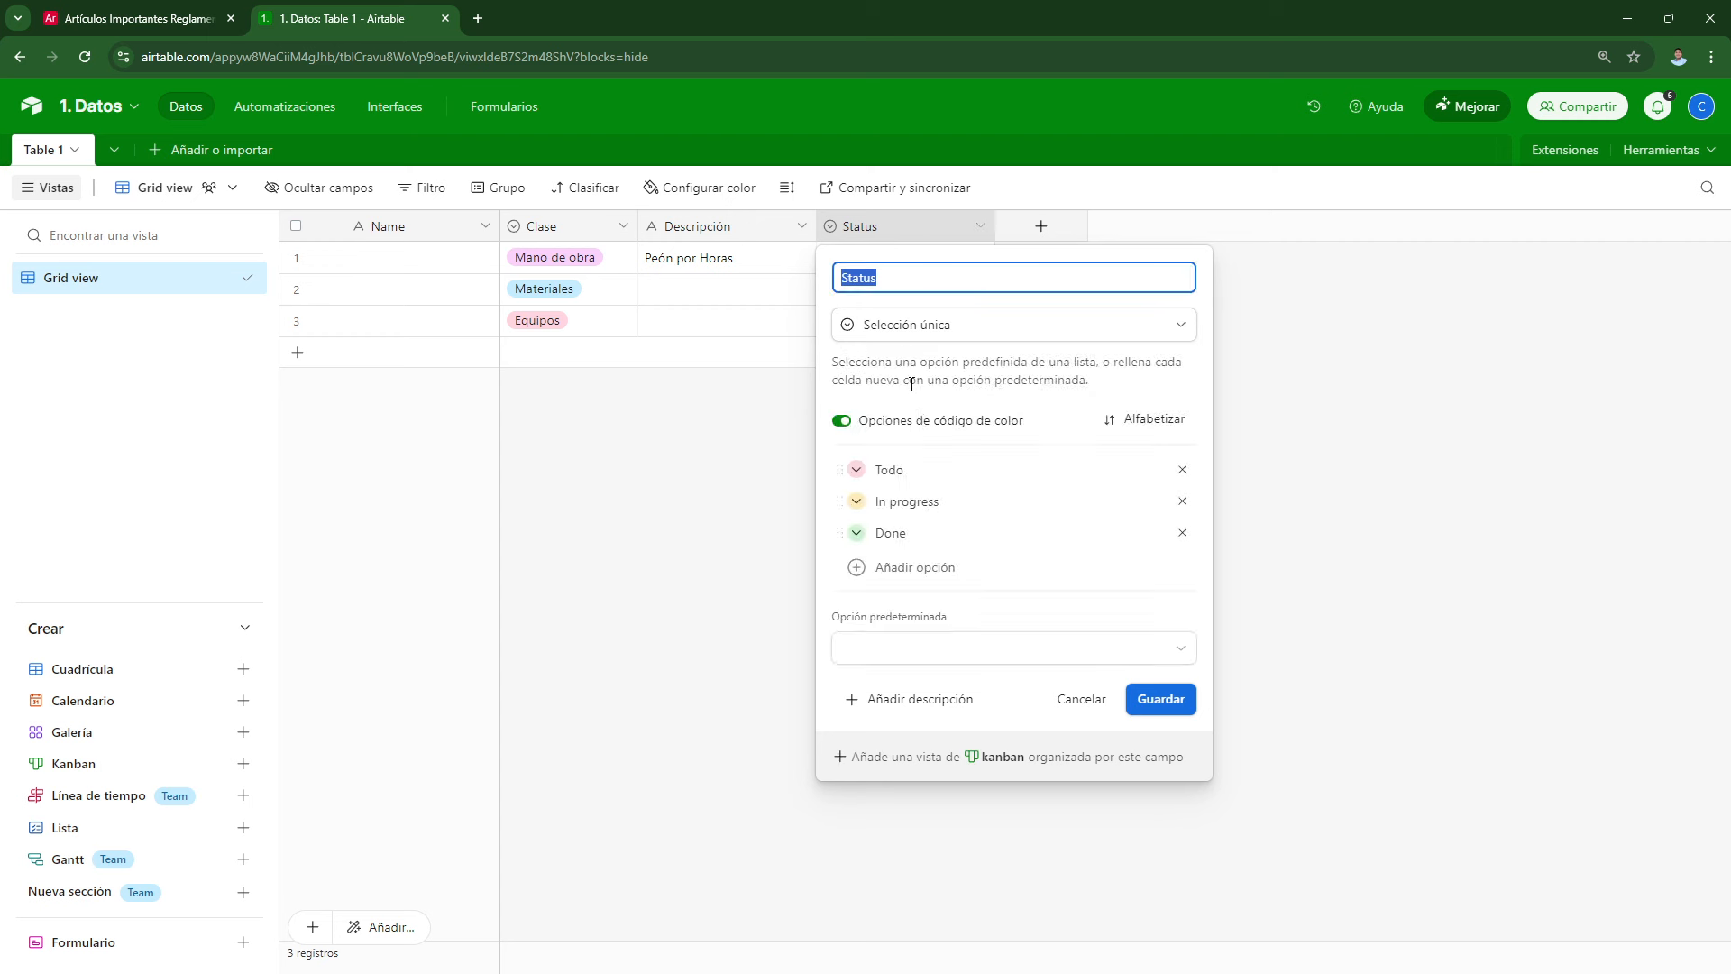
pyautogui.click(884, 325)
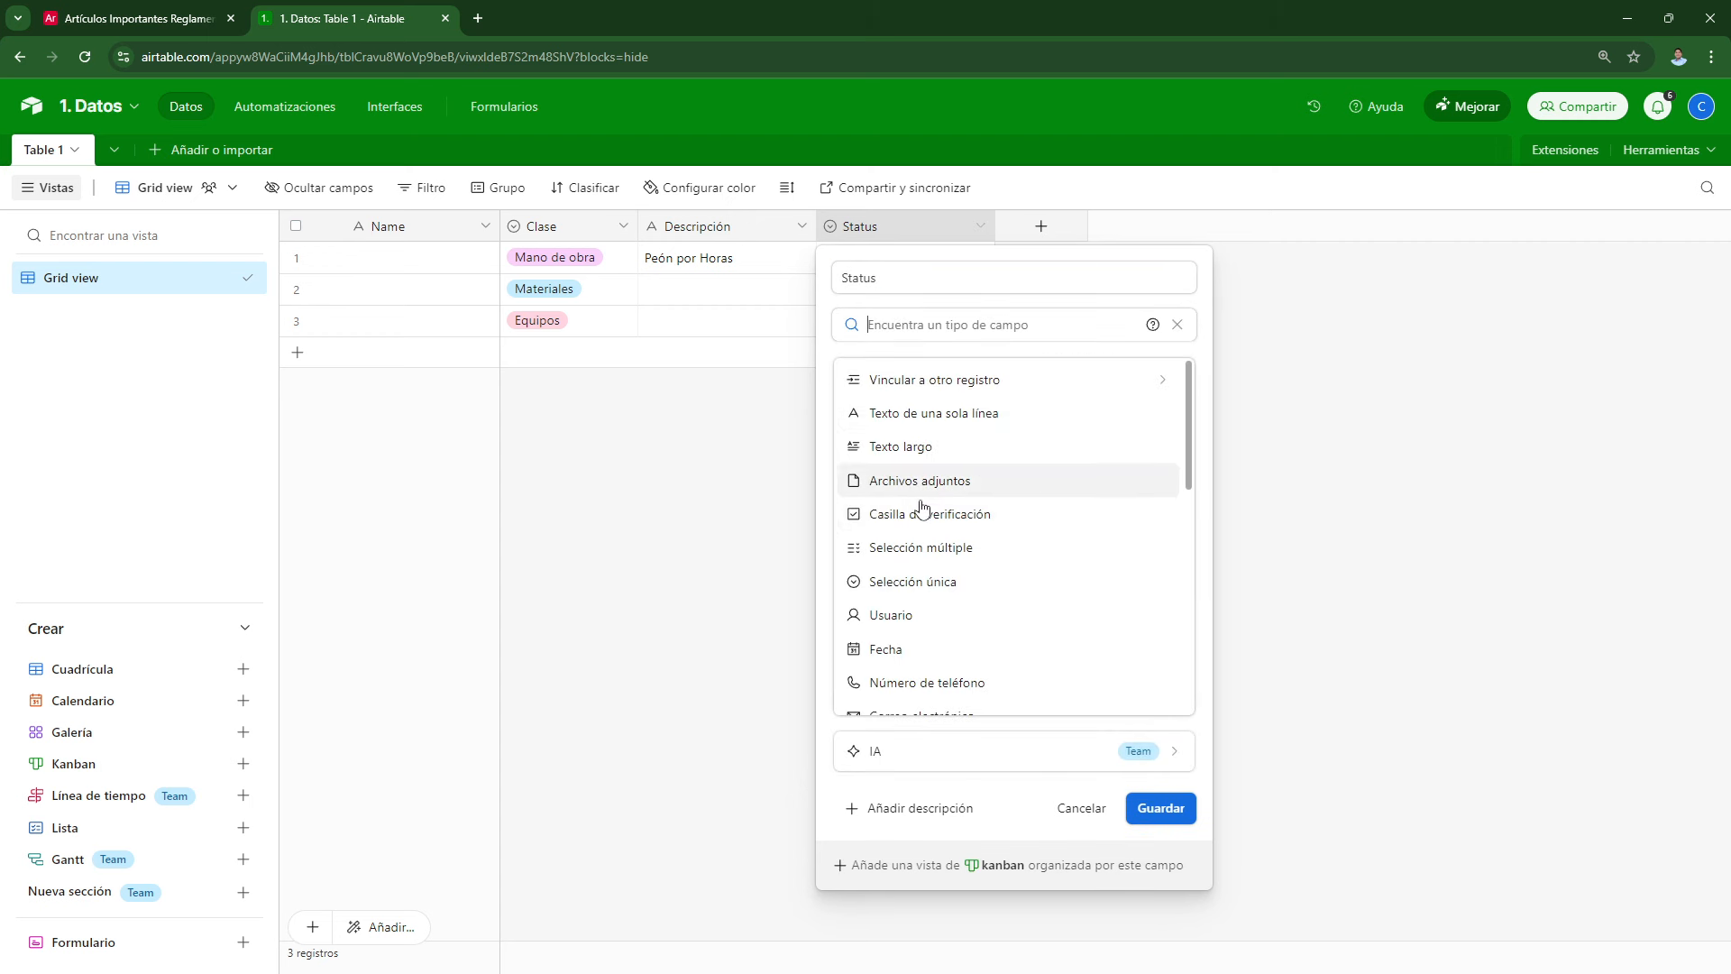
pyautogui.click(902, 586)
pyautogui.click(887, 280)
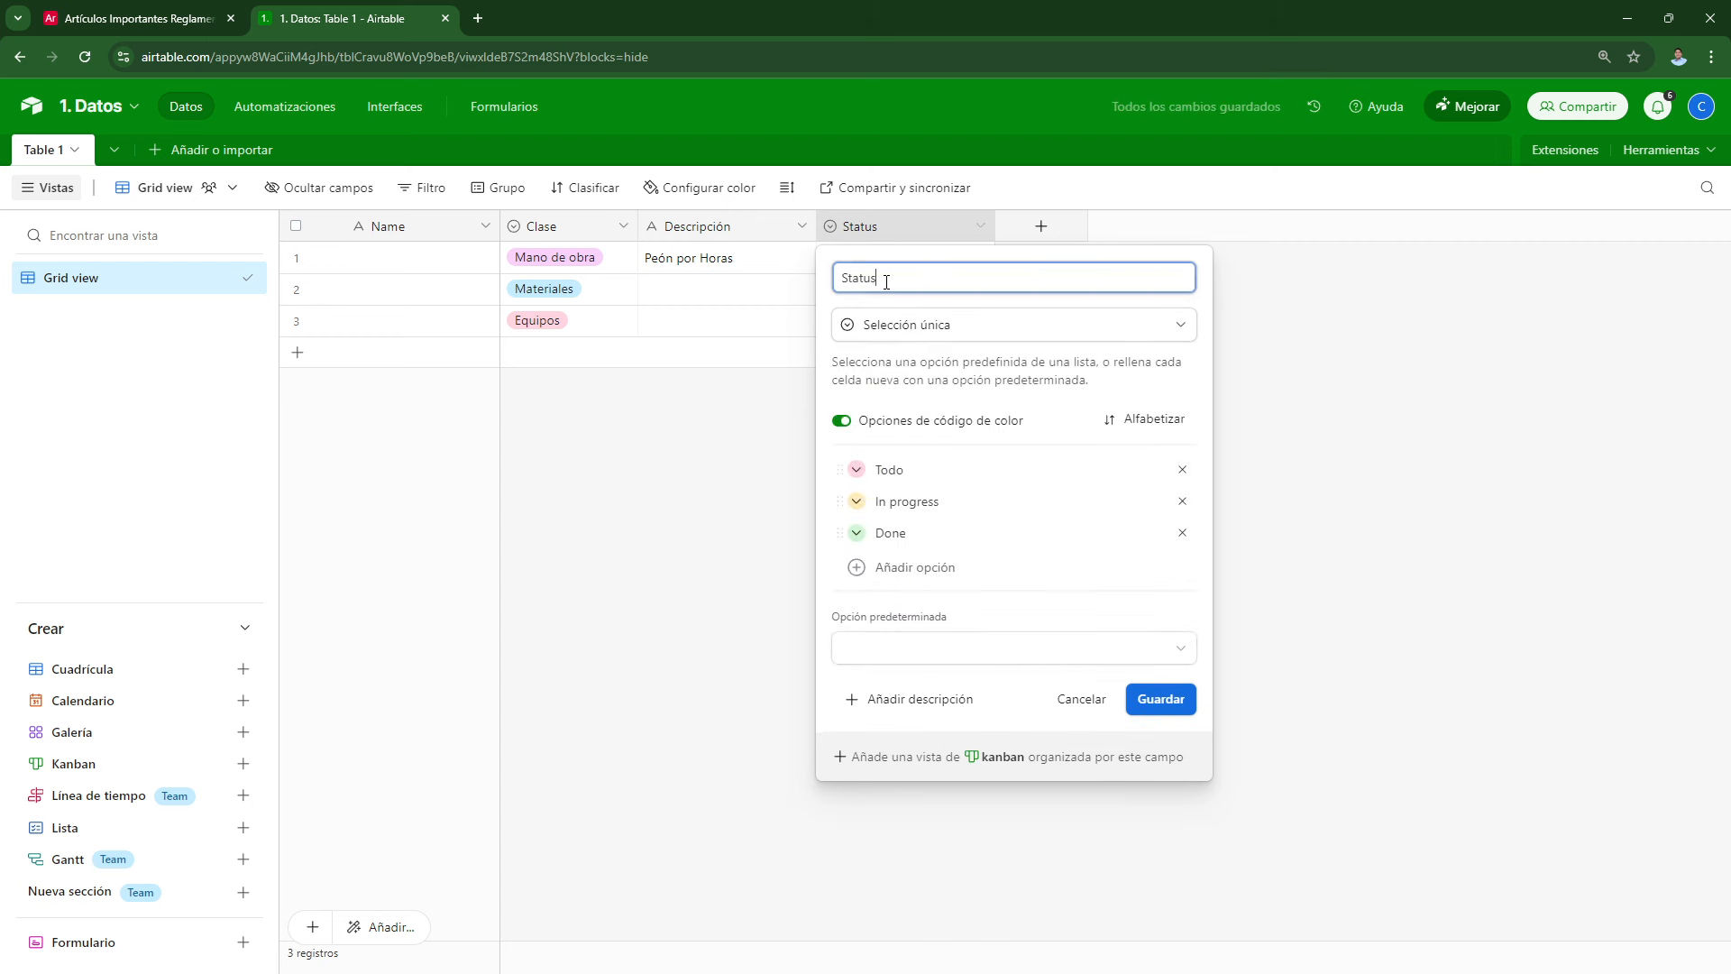
pyautogui.doubleClick(886, 281)
pyautogui.write('Unidad')
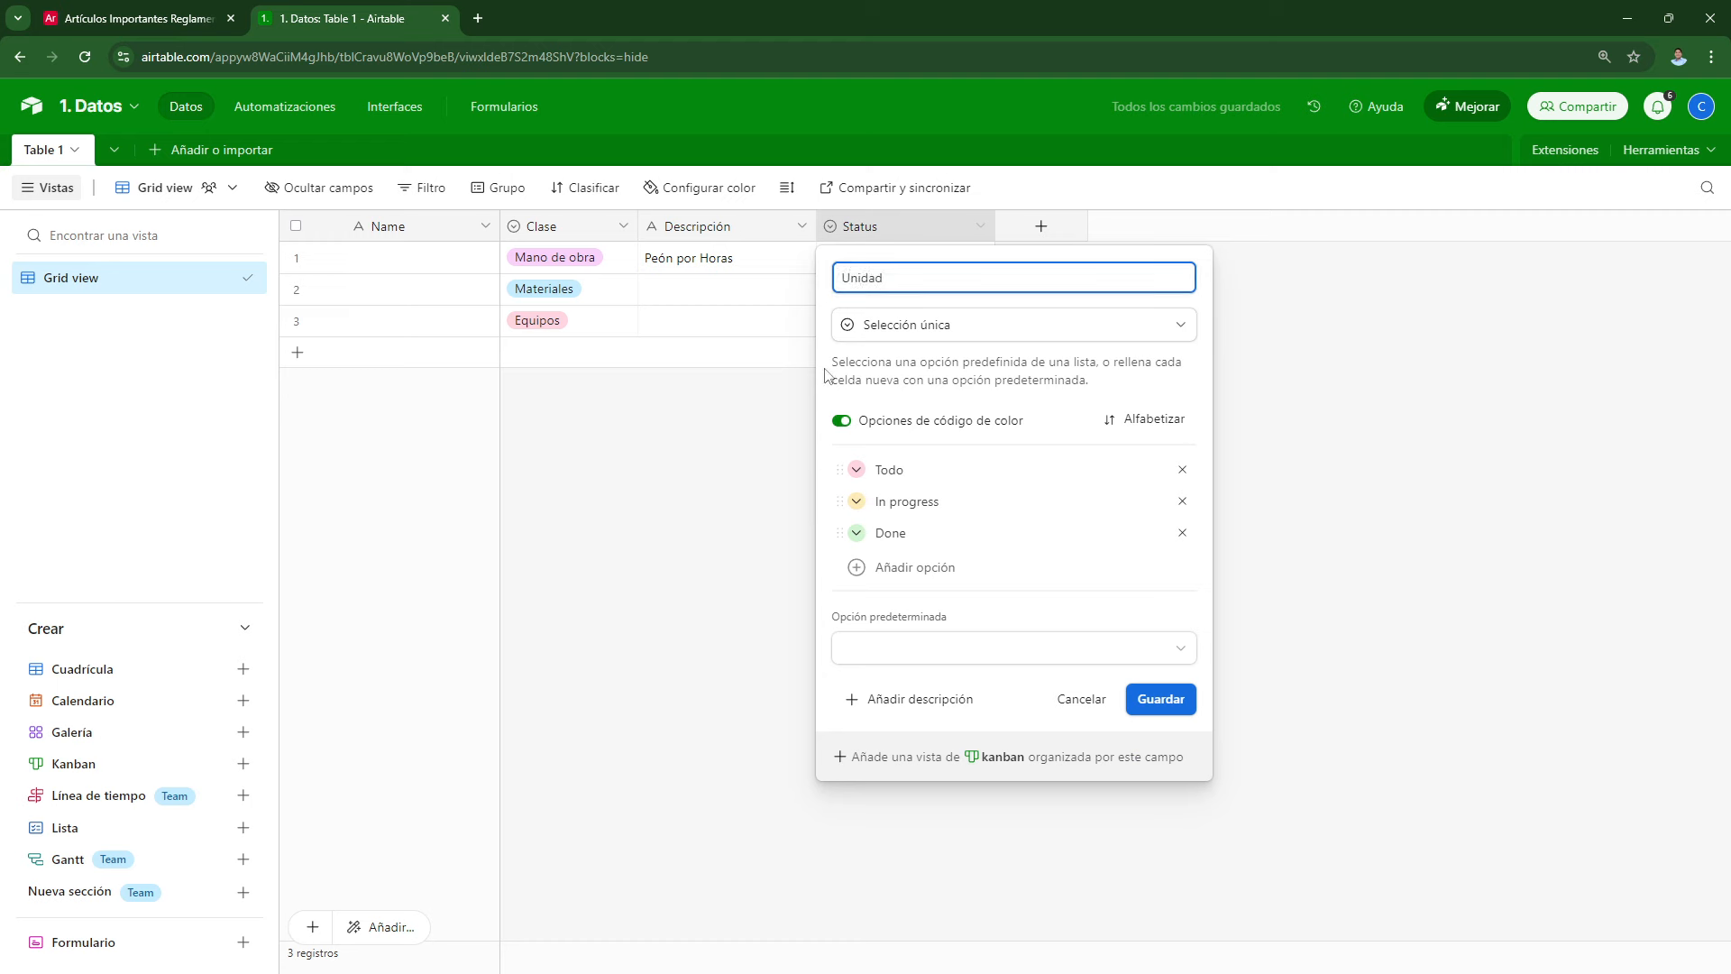
# Step: Replace its options with HH, HM, GB, add UN, ml, m2, m3, and save
pyautogui.doubleClick(902, 463)
pyautogui.write('HH')
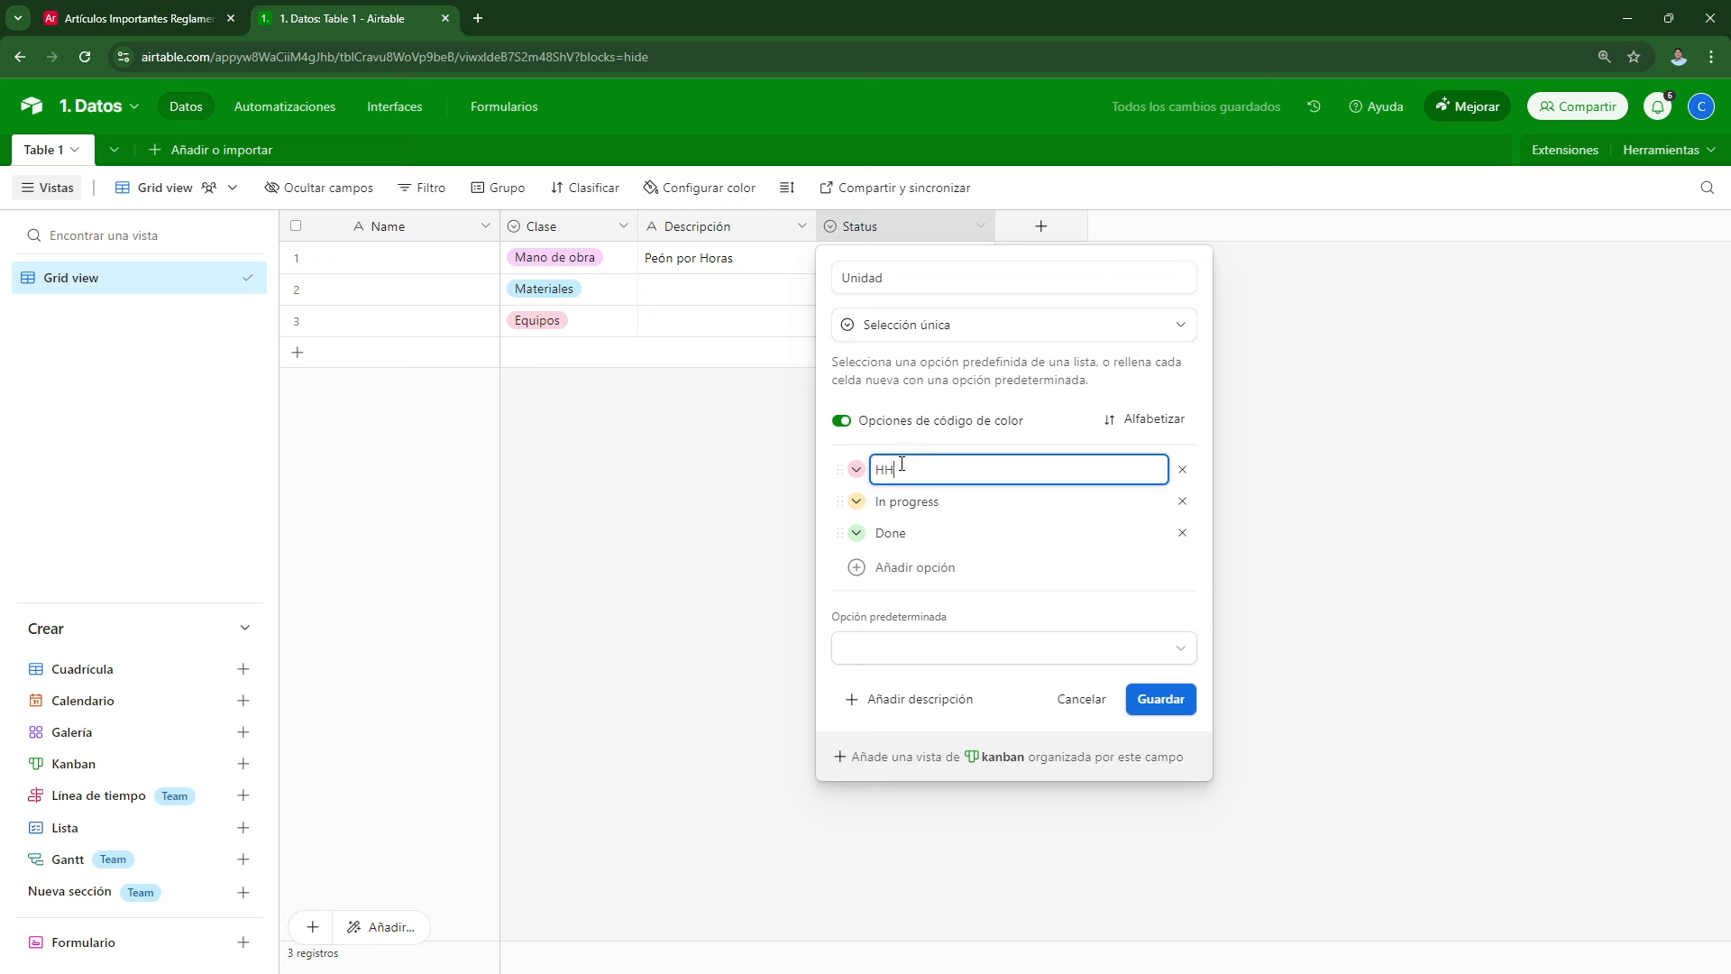
pyautogui.doubleClick(910, 501)
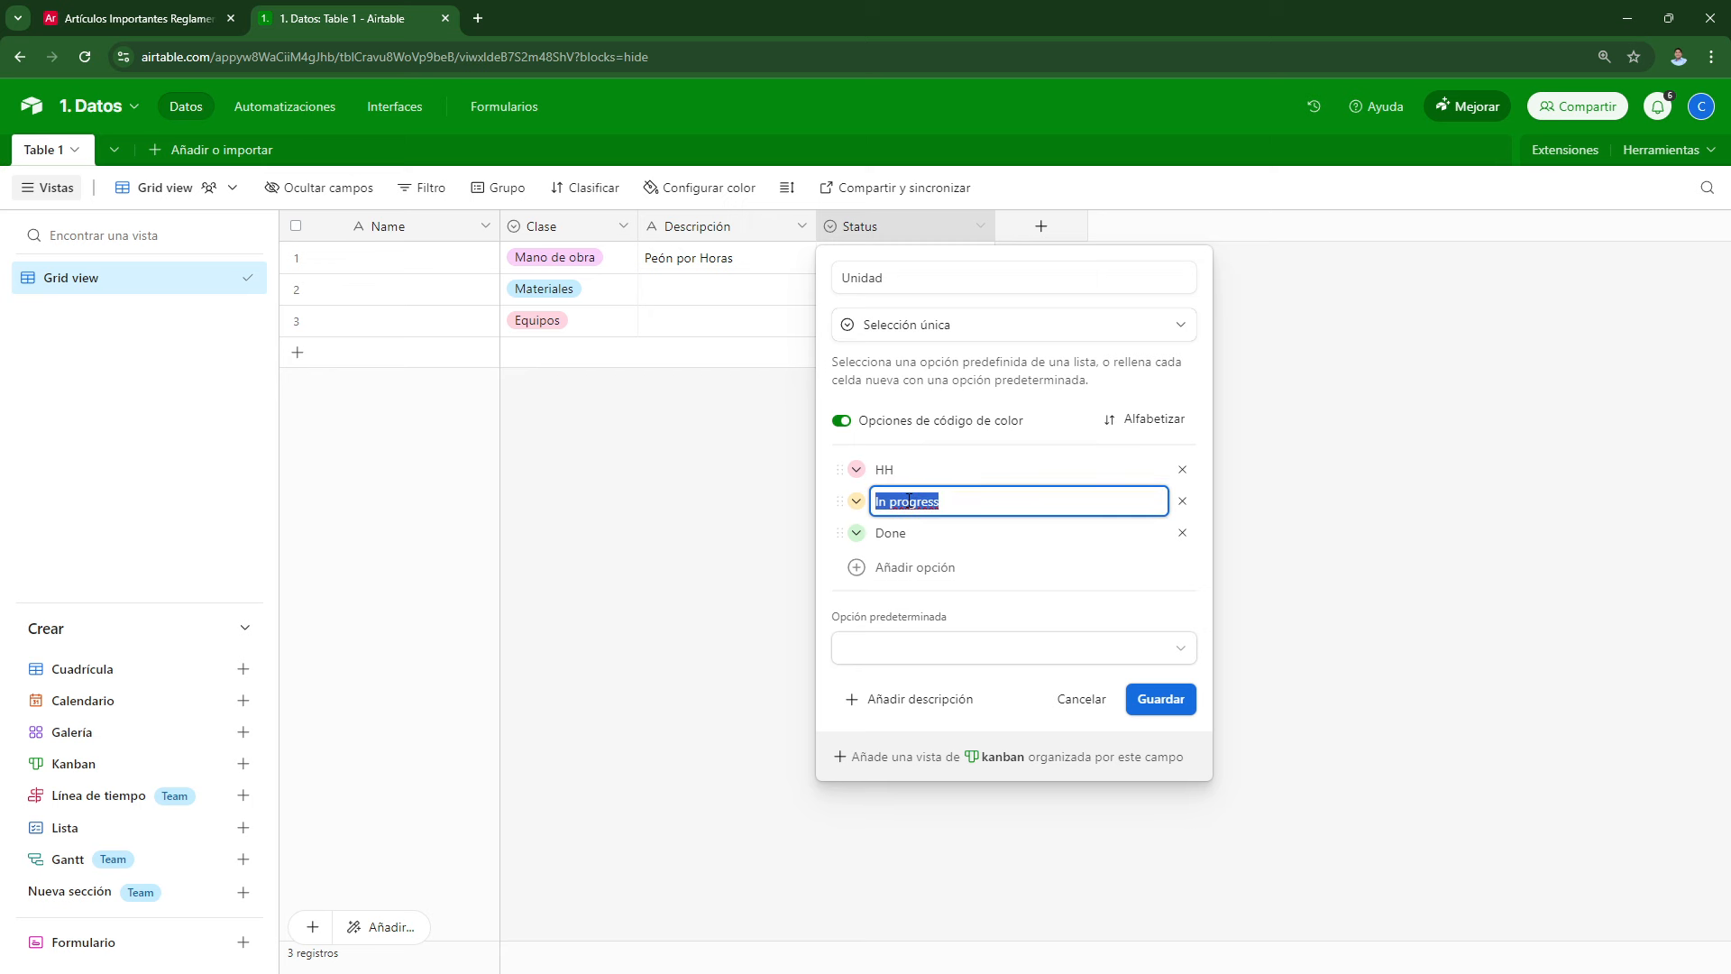
pyautogui.write('HM')
pyautogui.doubleClick(914, 532)
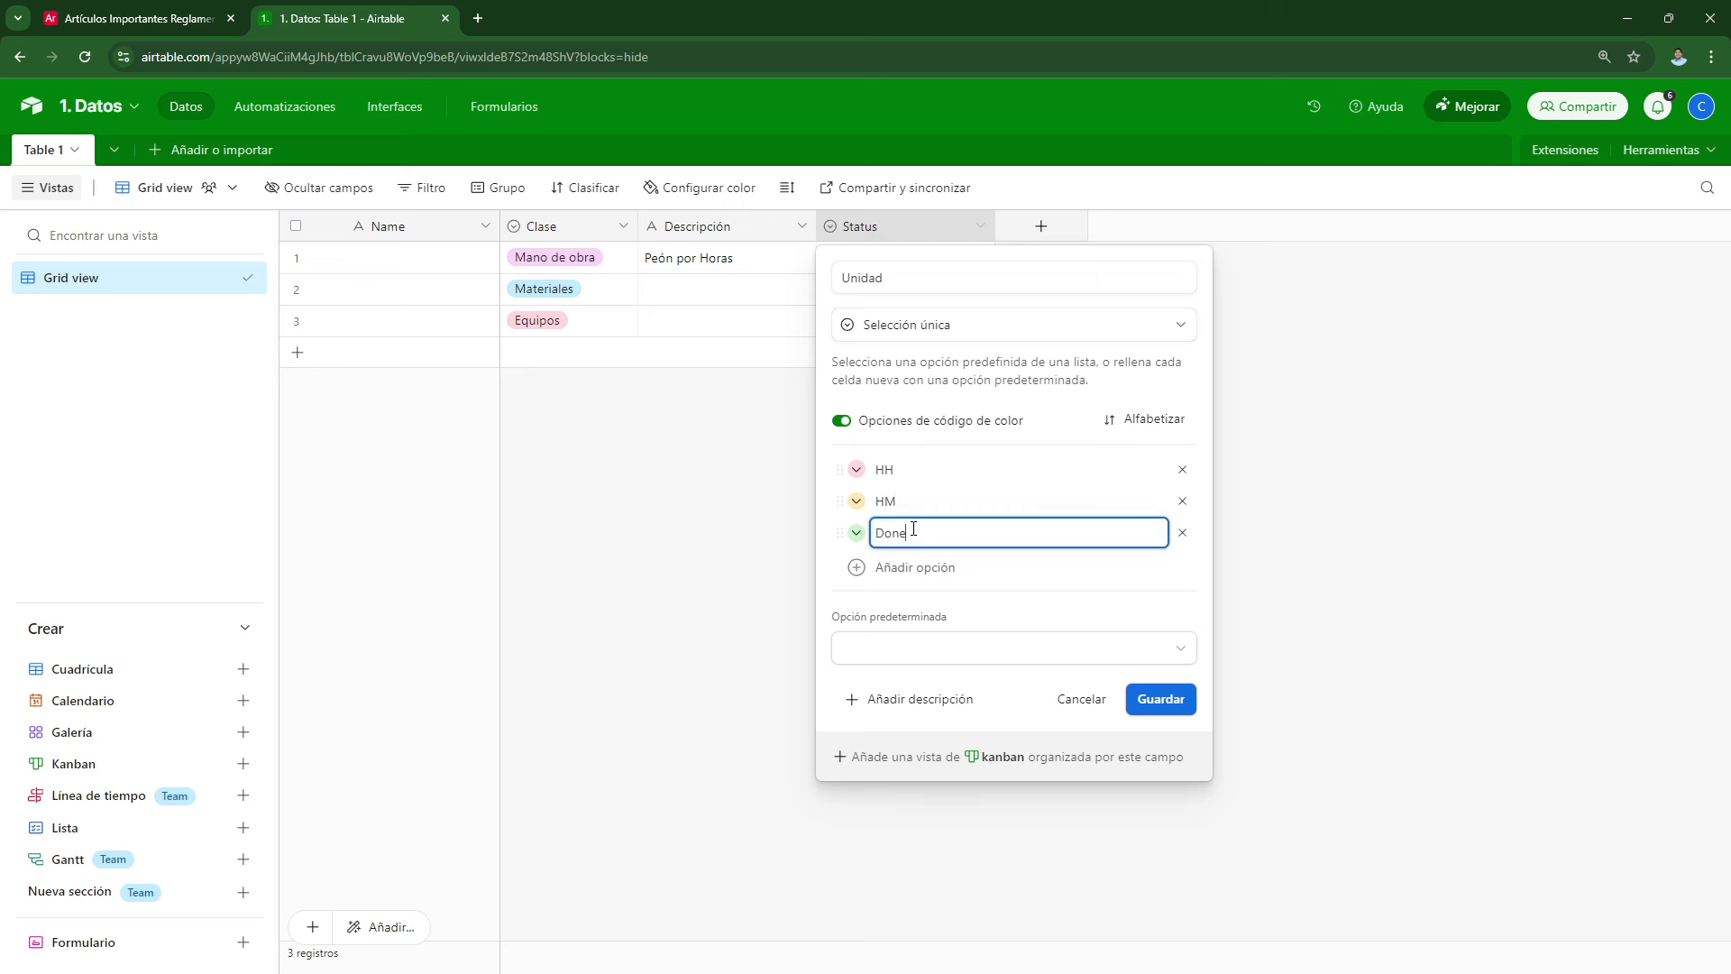
pyautogui.write('GB')
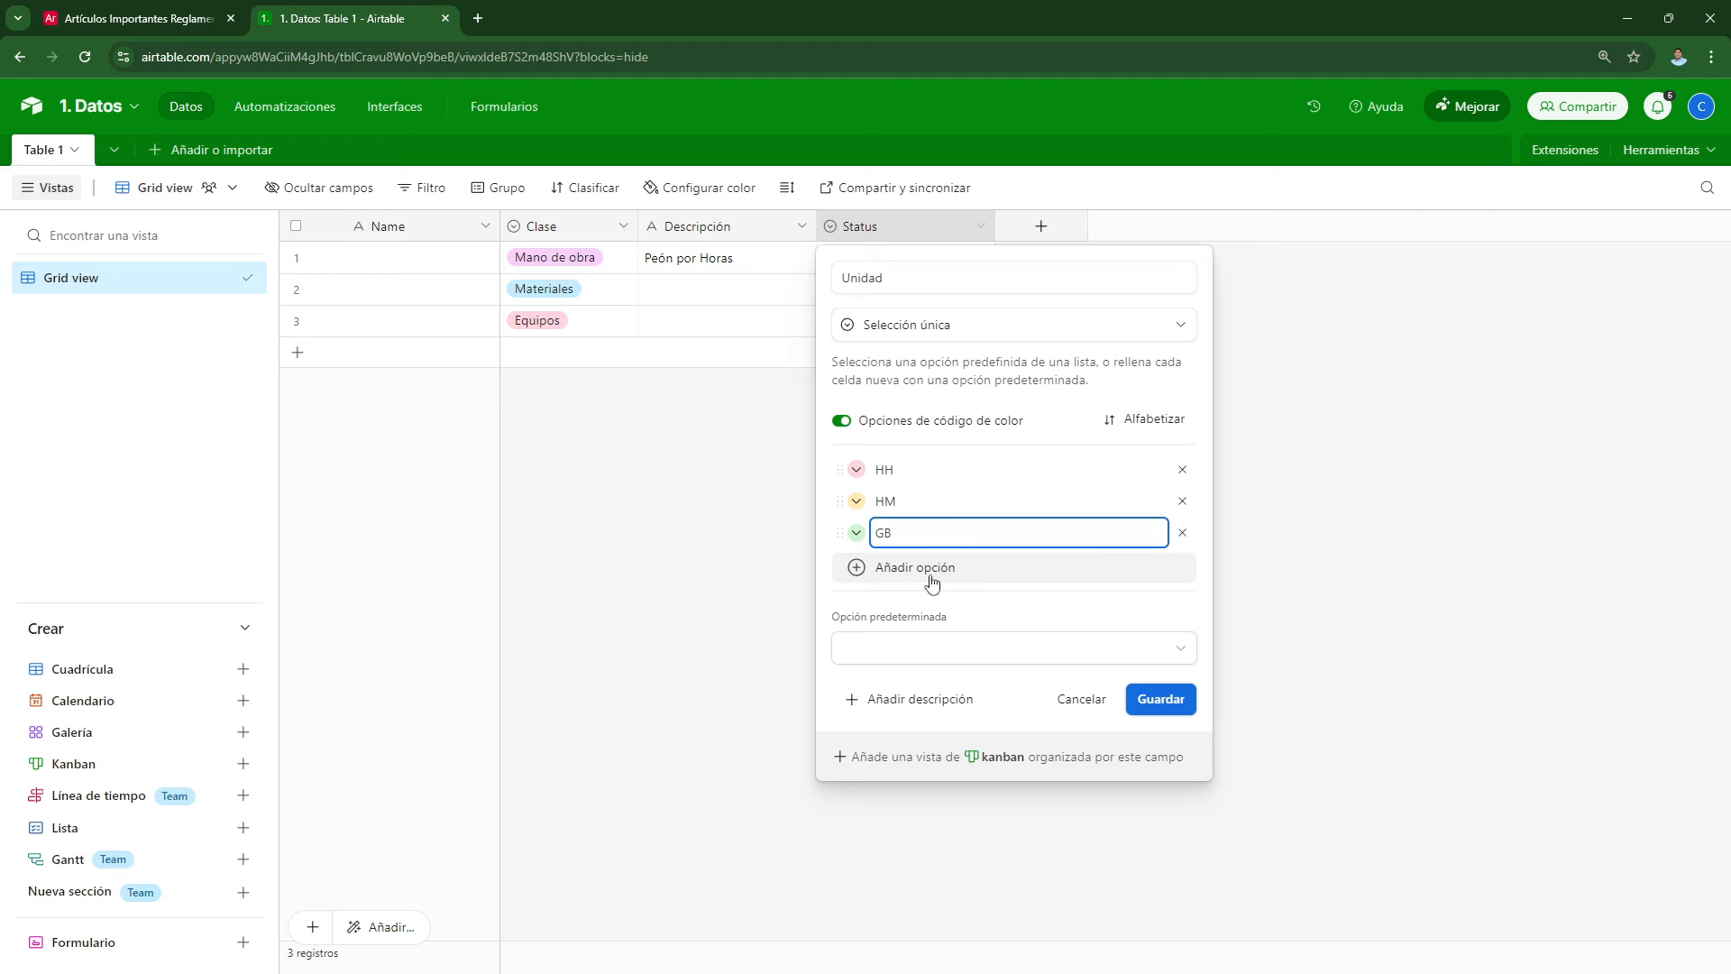
pyautogui.click(927, 569)
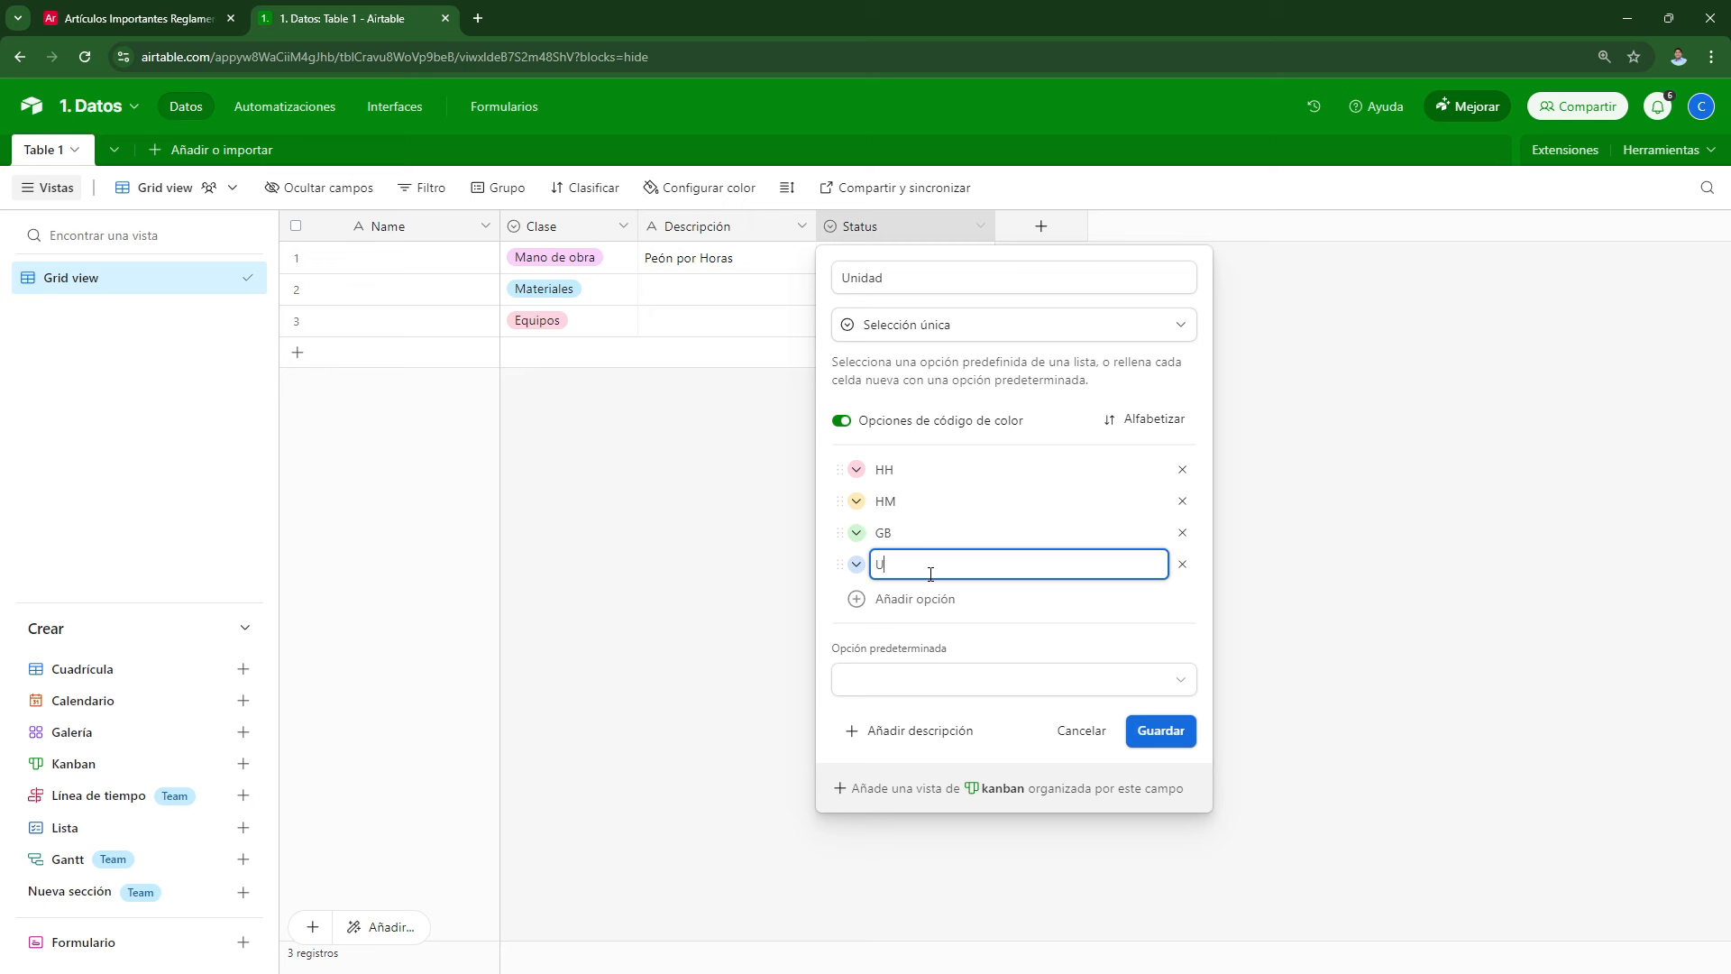
pyautogui.write('UN')
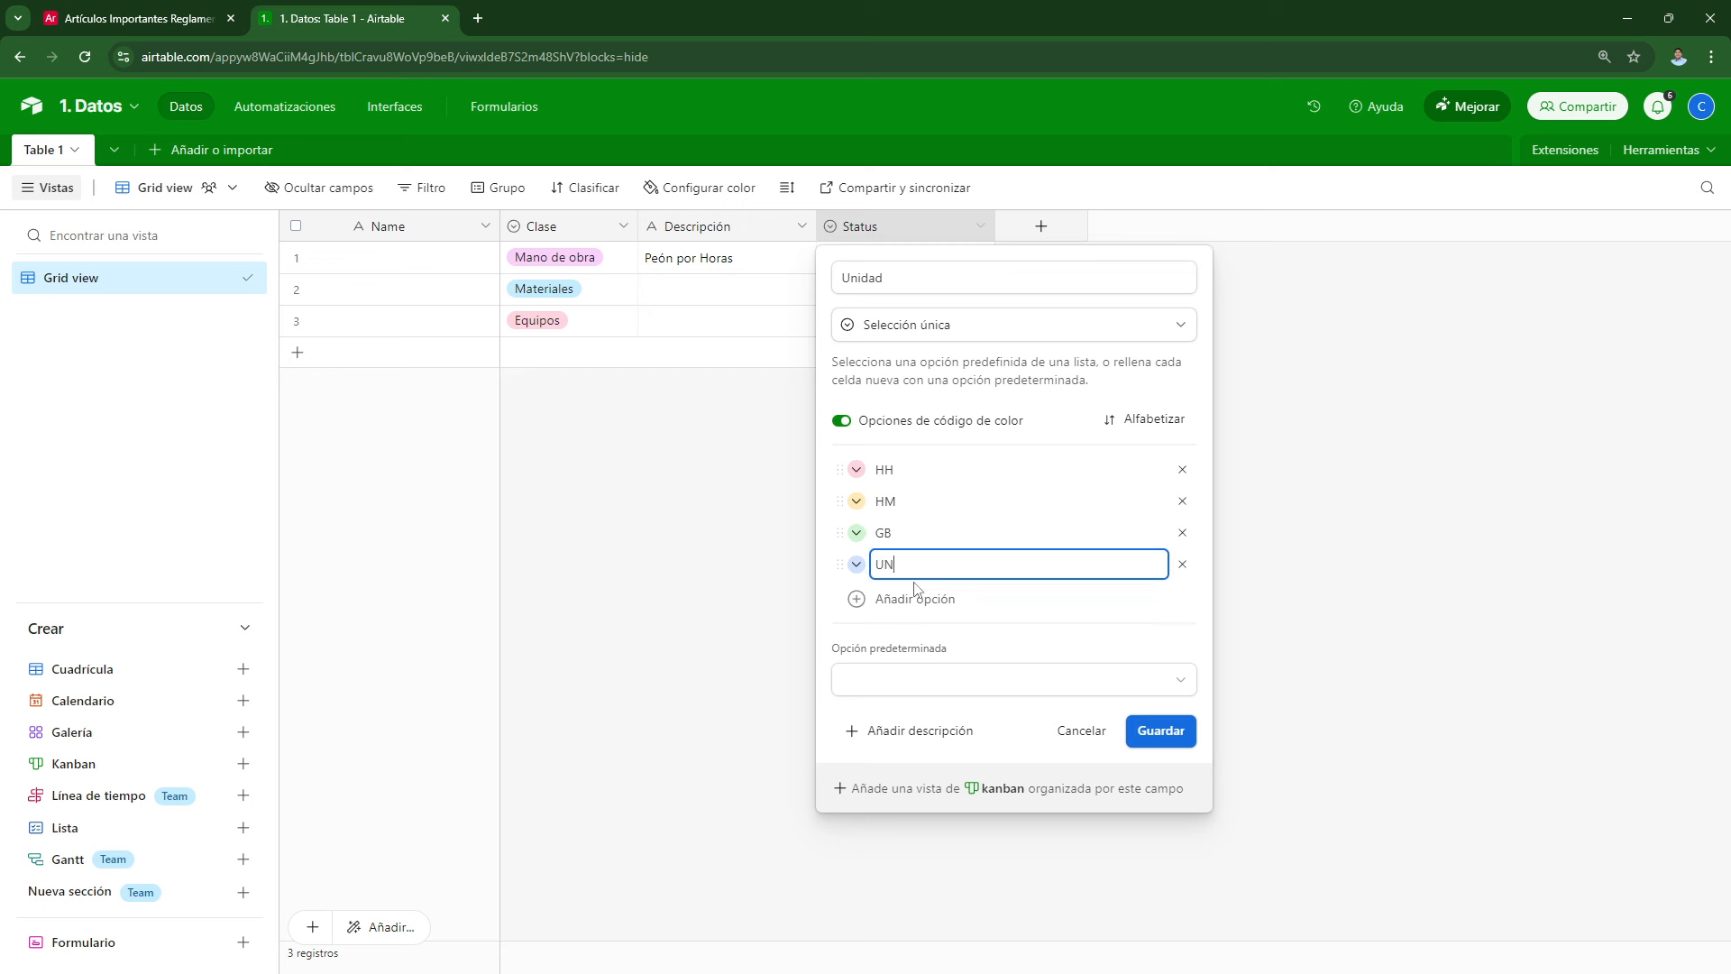
pyautogui.click(915, 596)
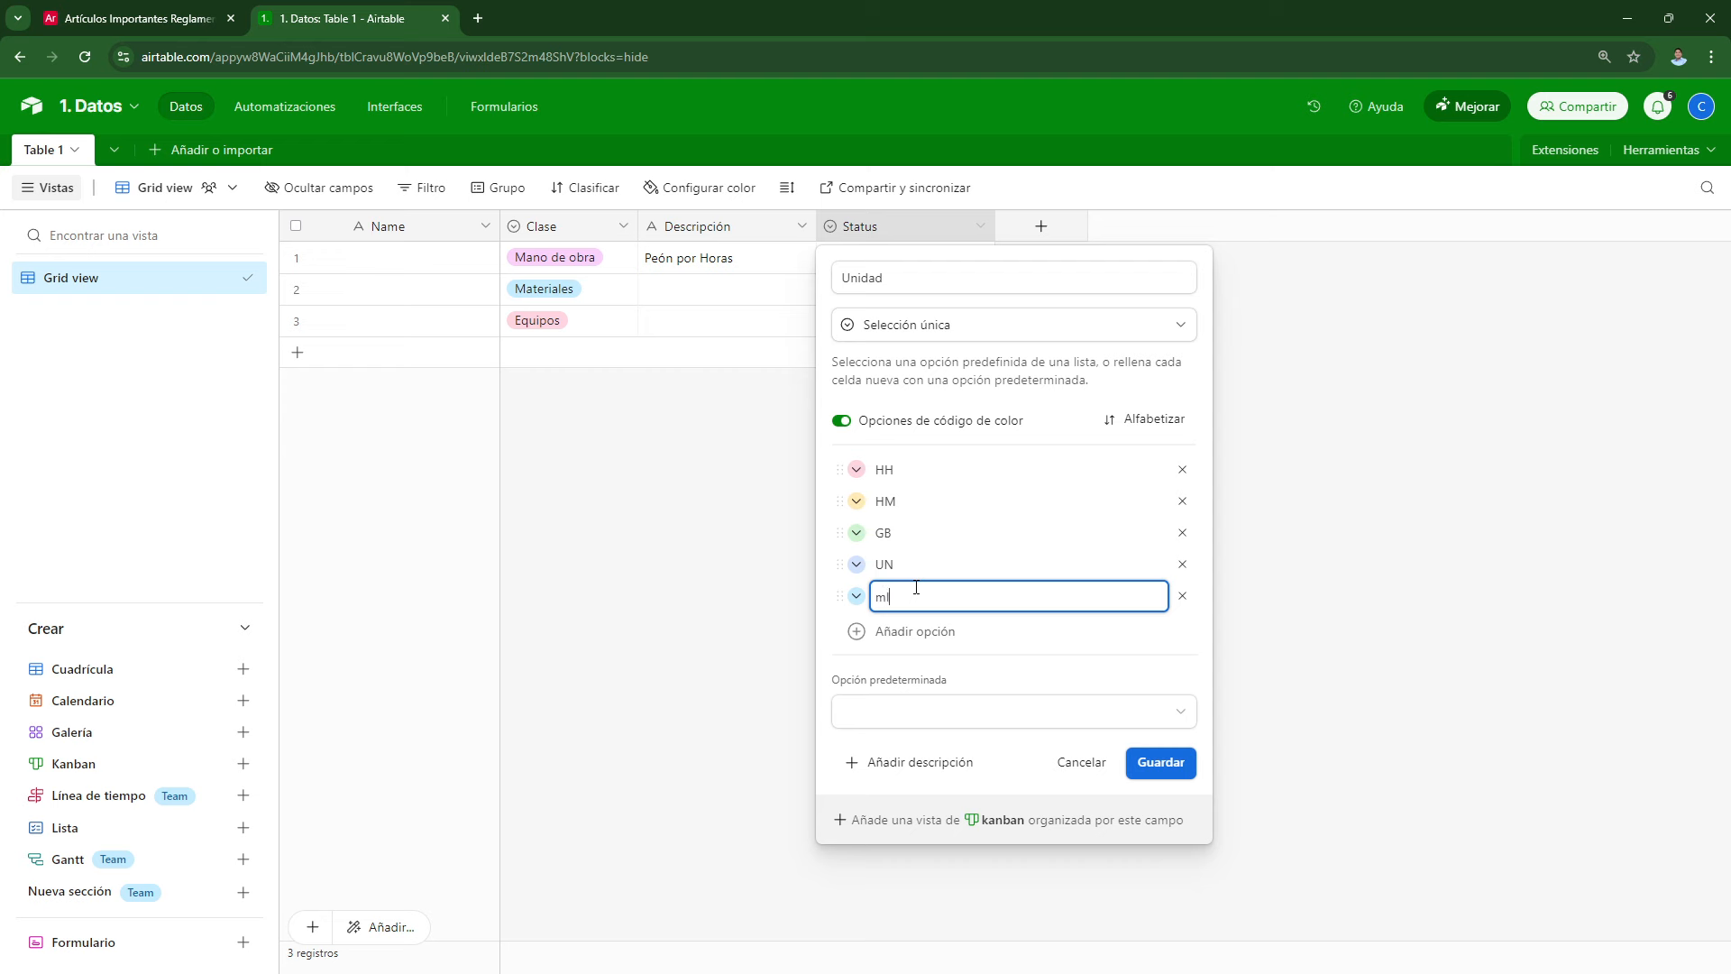
pyautogui.click(913, 633)
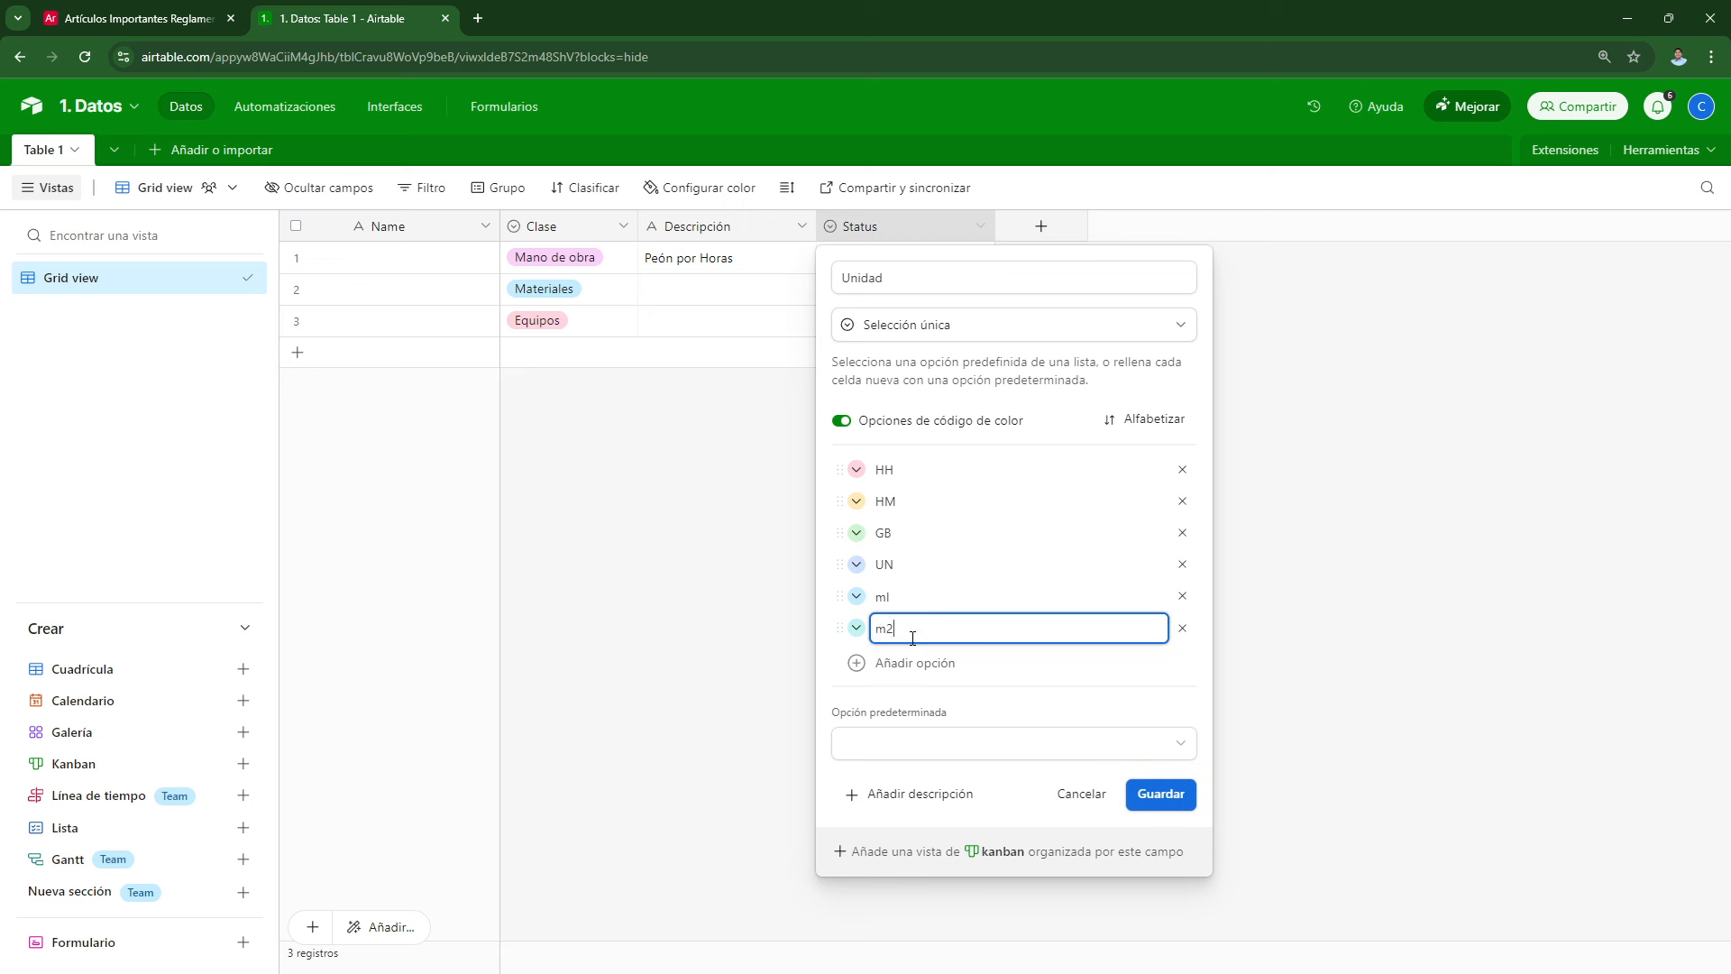
pyautogui.click(922, 662)
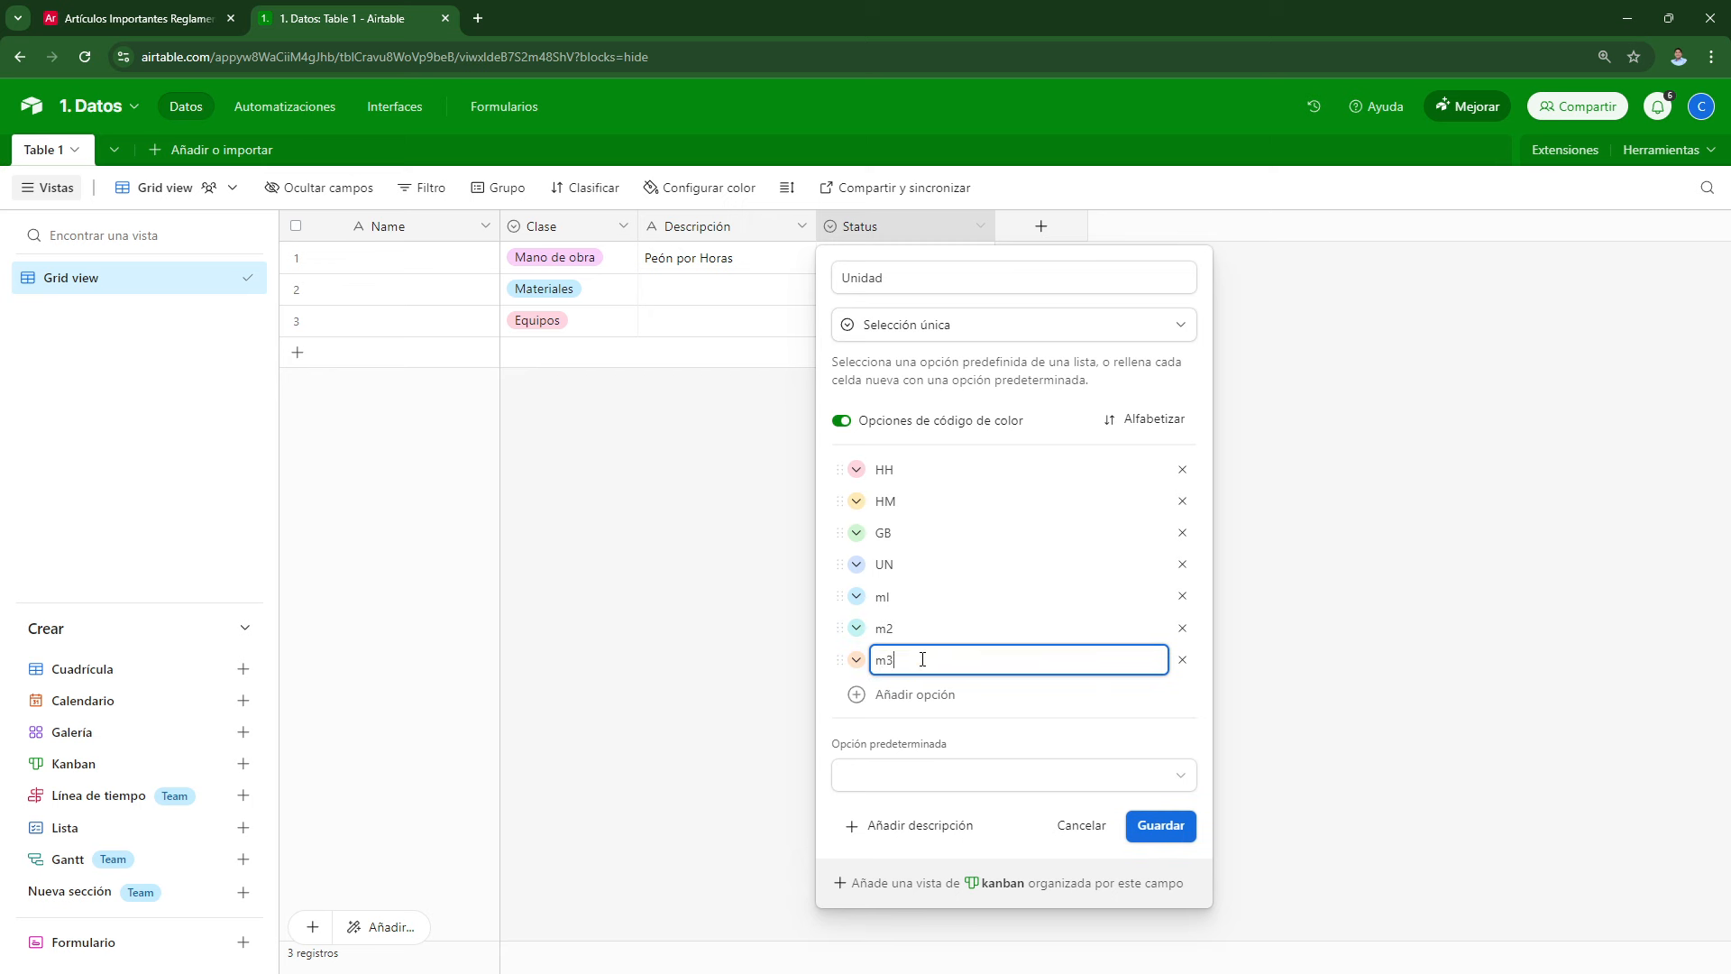
pyautogui.click(1158, 824)
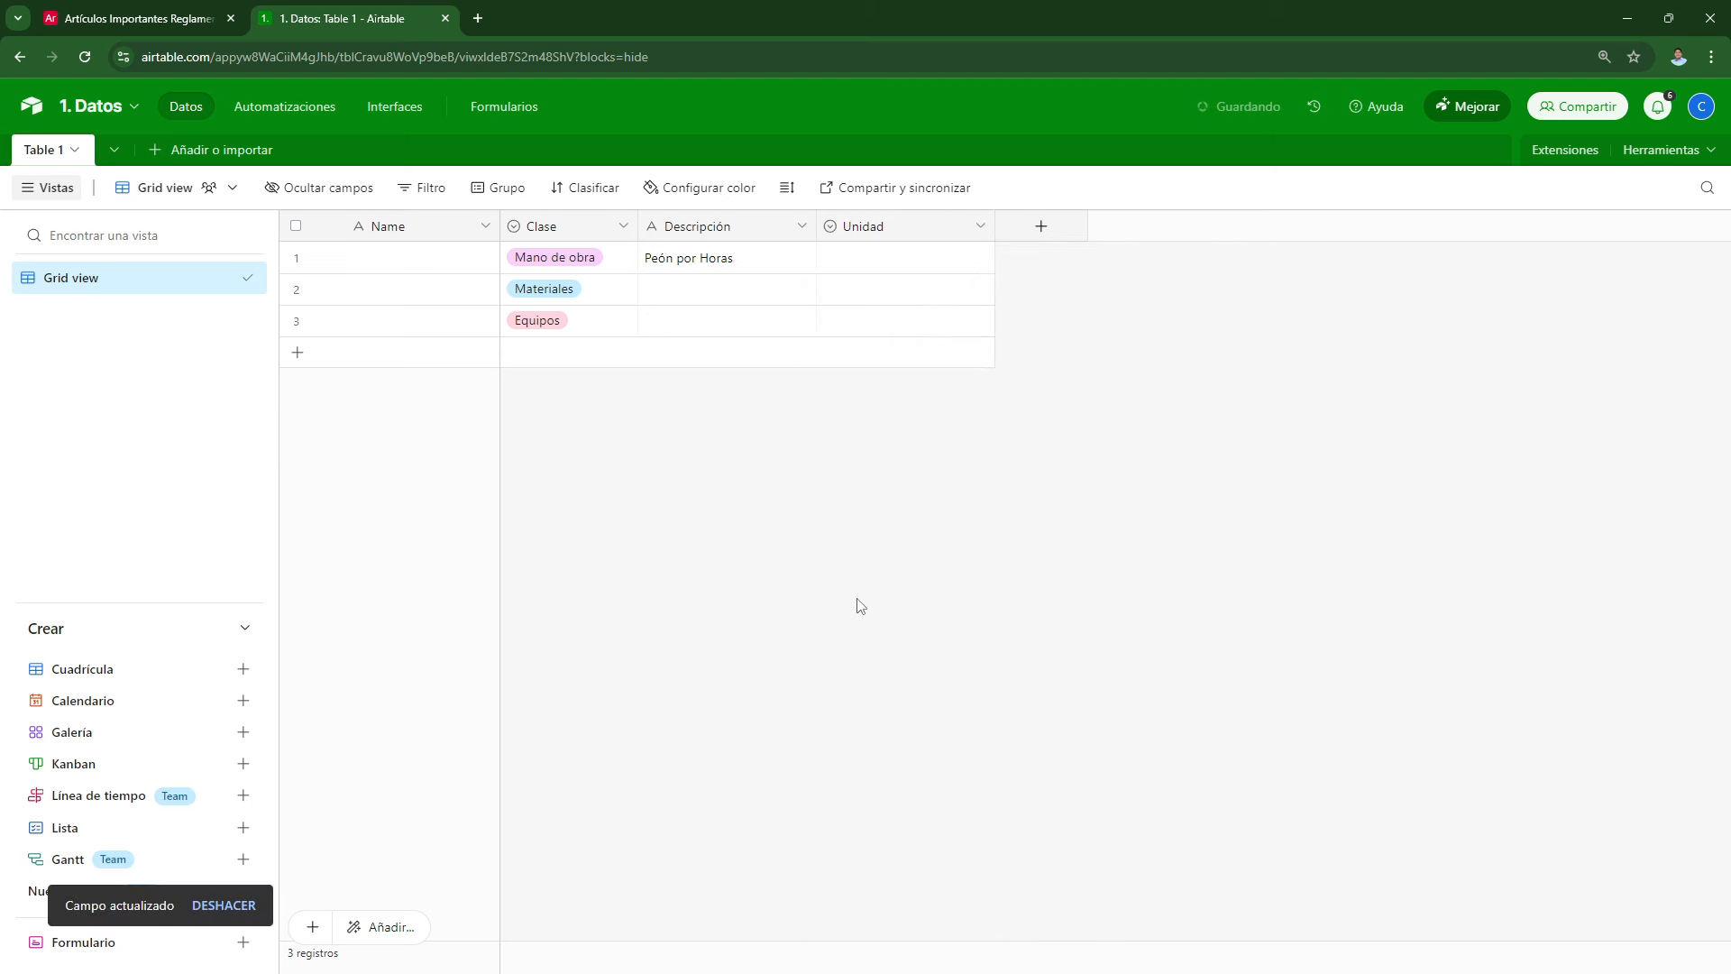
# Step: Set row 1's Unidad to HH
pyautogui.click(870, 263)
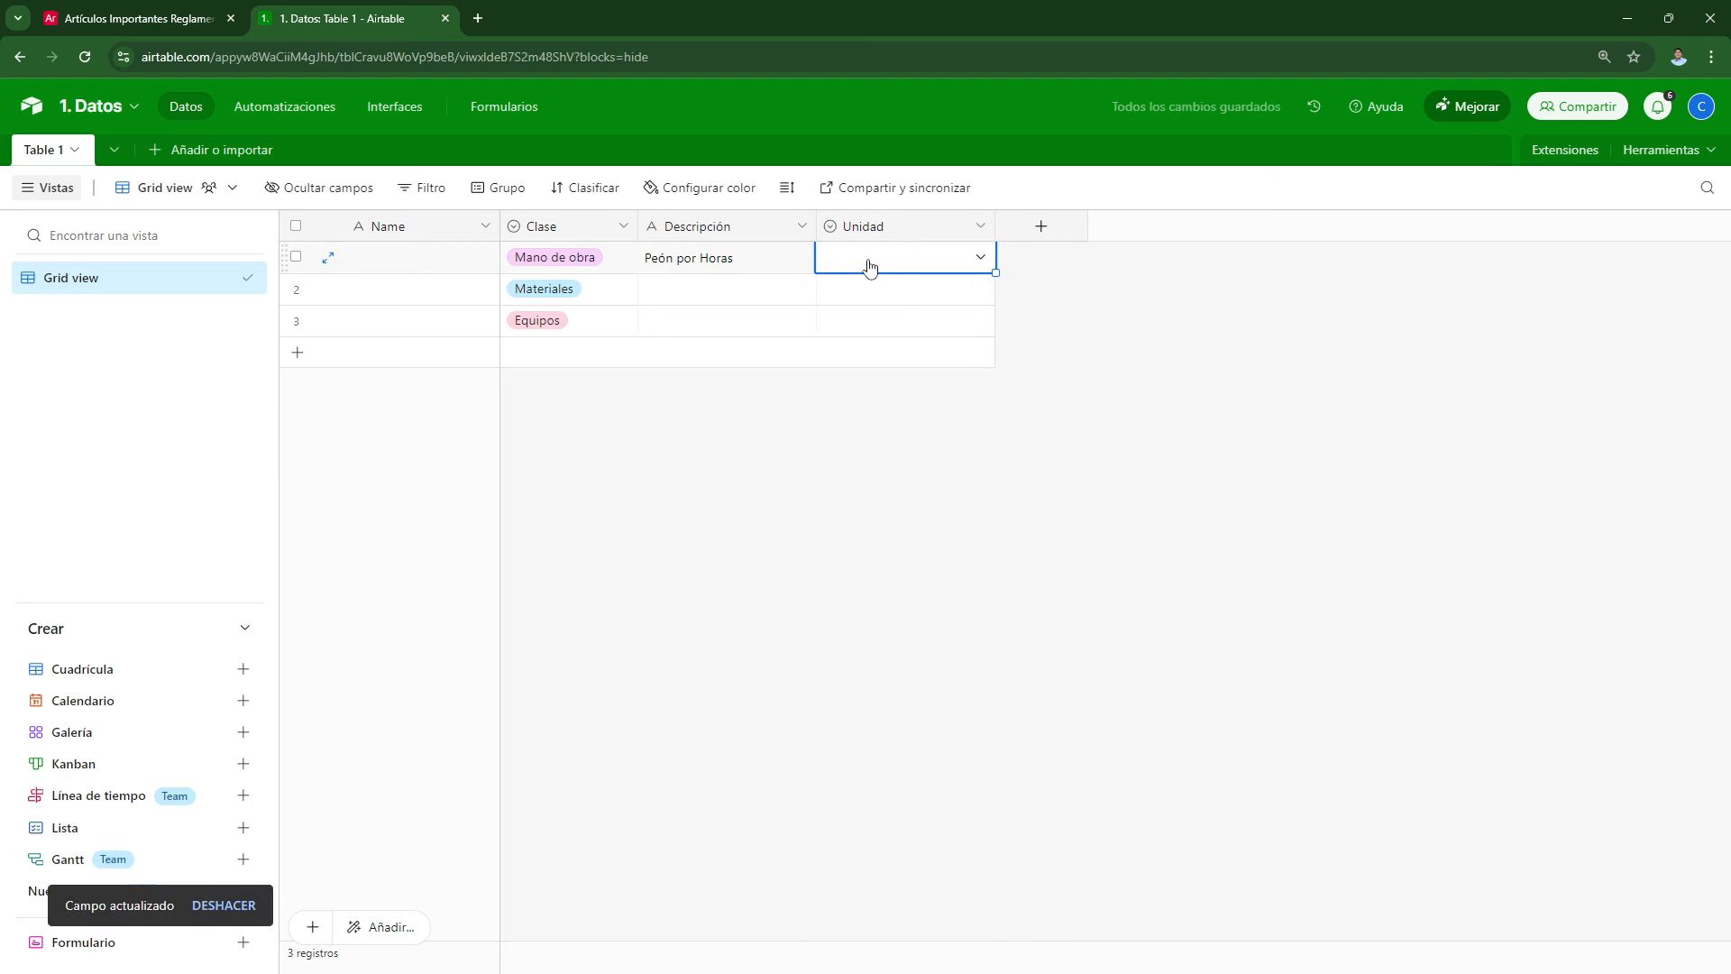
pyautogui.click(870, 264)
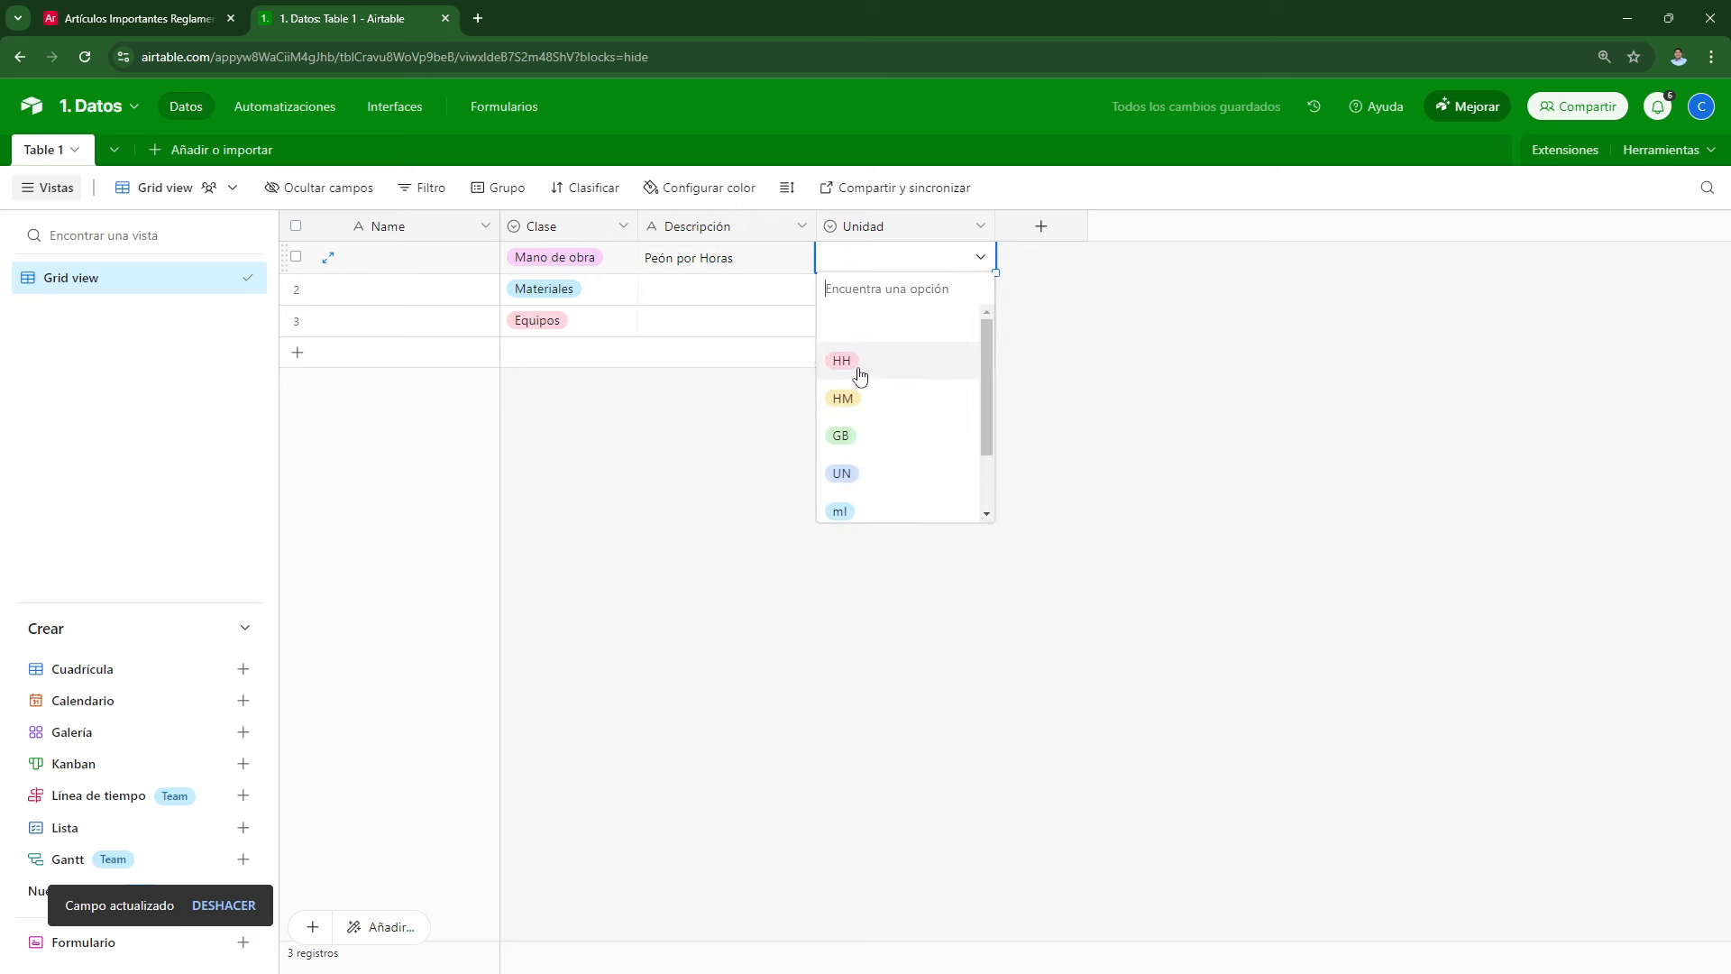
pyautogui.click(859, 374)
# Step: Retype the unit options in lowercase as hh, hm, gb, un and save
pyautogui.doubleClick(848, 235)
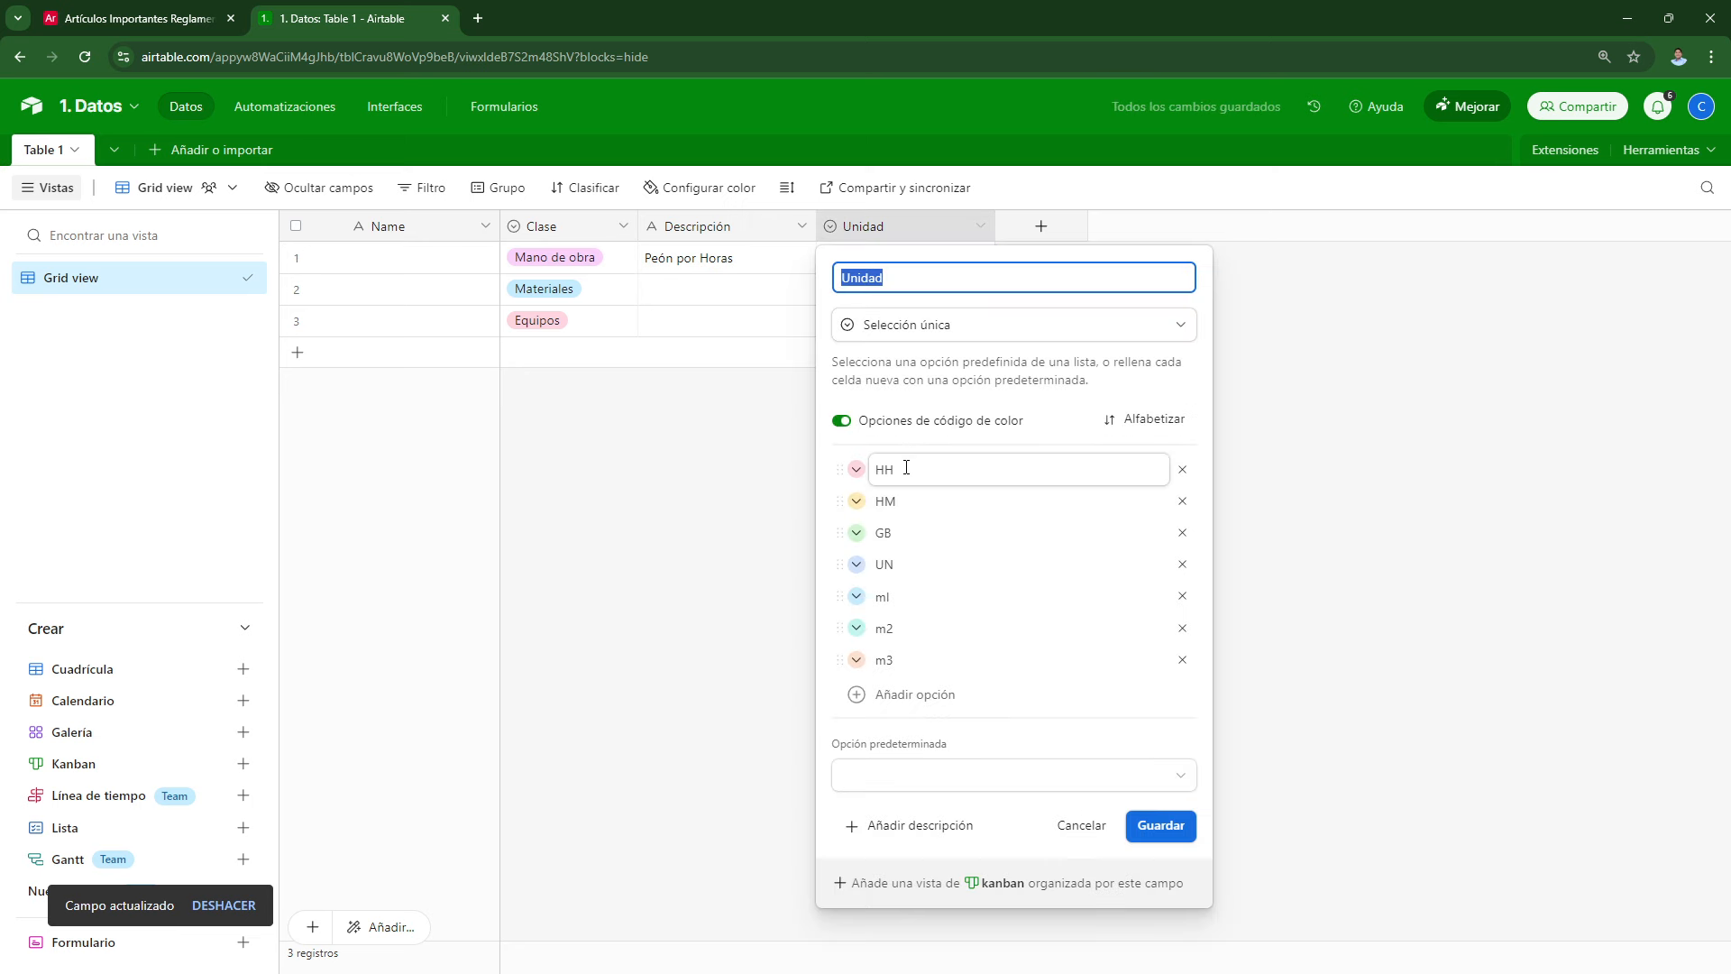
pyautogui.moveTo(907, 468); pyautogui.dragTo(862, 578)
pyautogui.write('hh')
pyautogui.write('hm')
pyautogui.write('gb')
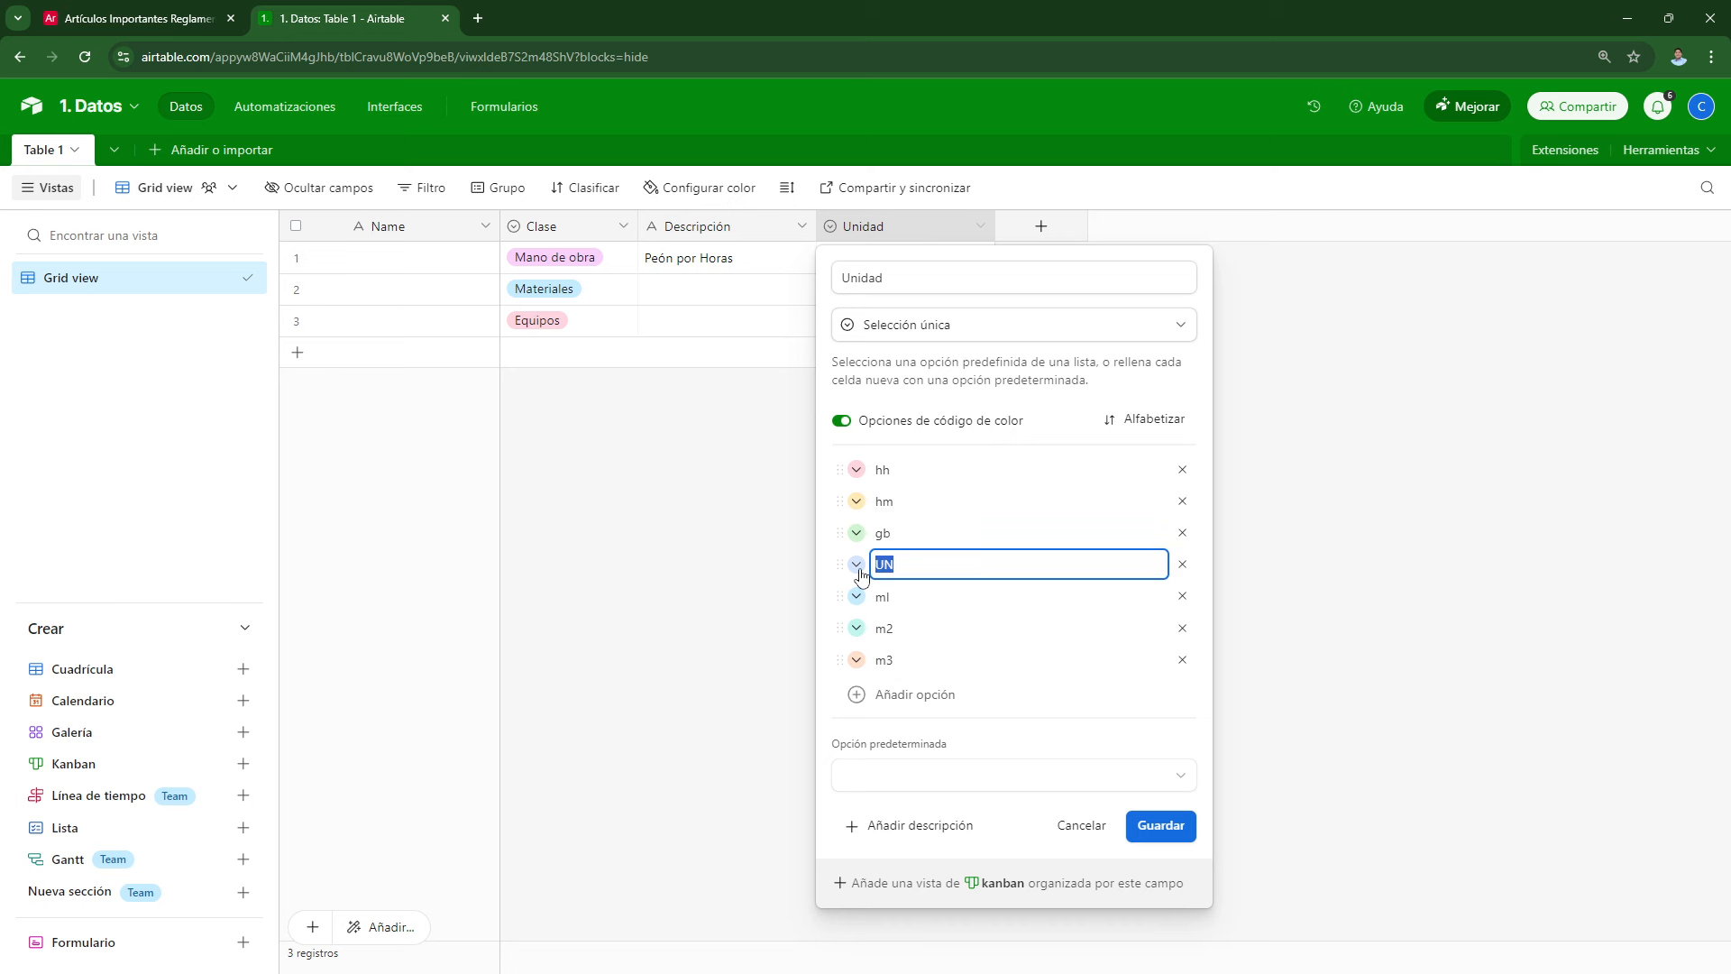
pyautogui.write('un')
pyautogui.click(1161, 825)
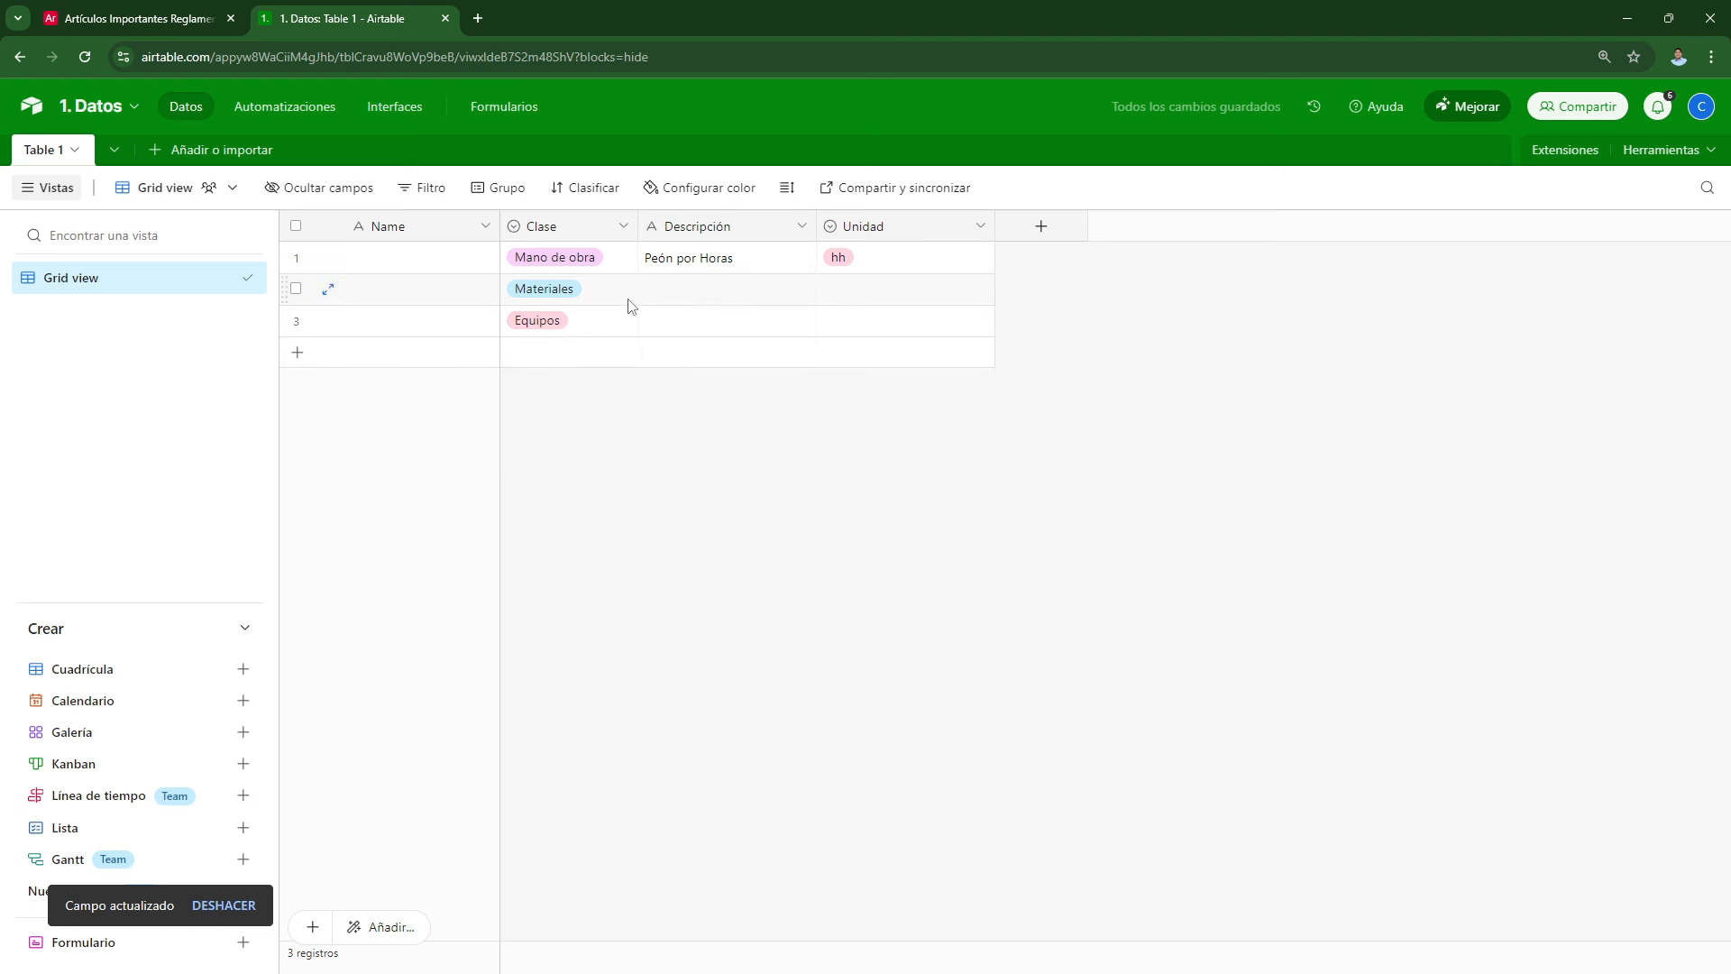
# Step: Insert a new record below row 1 with Clase Mano de obra
pyautogui.rightClick(664, 261)
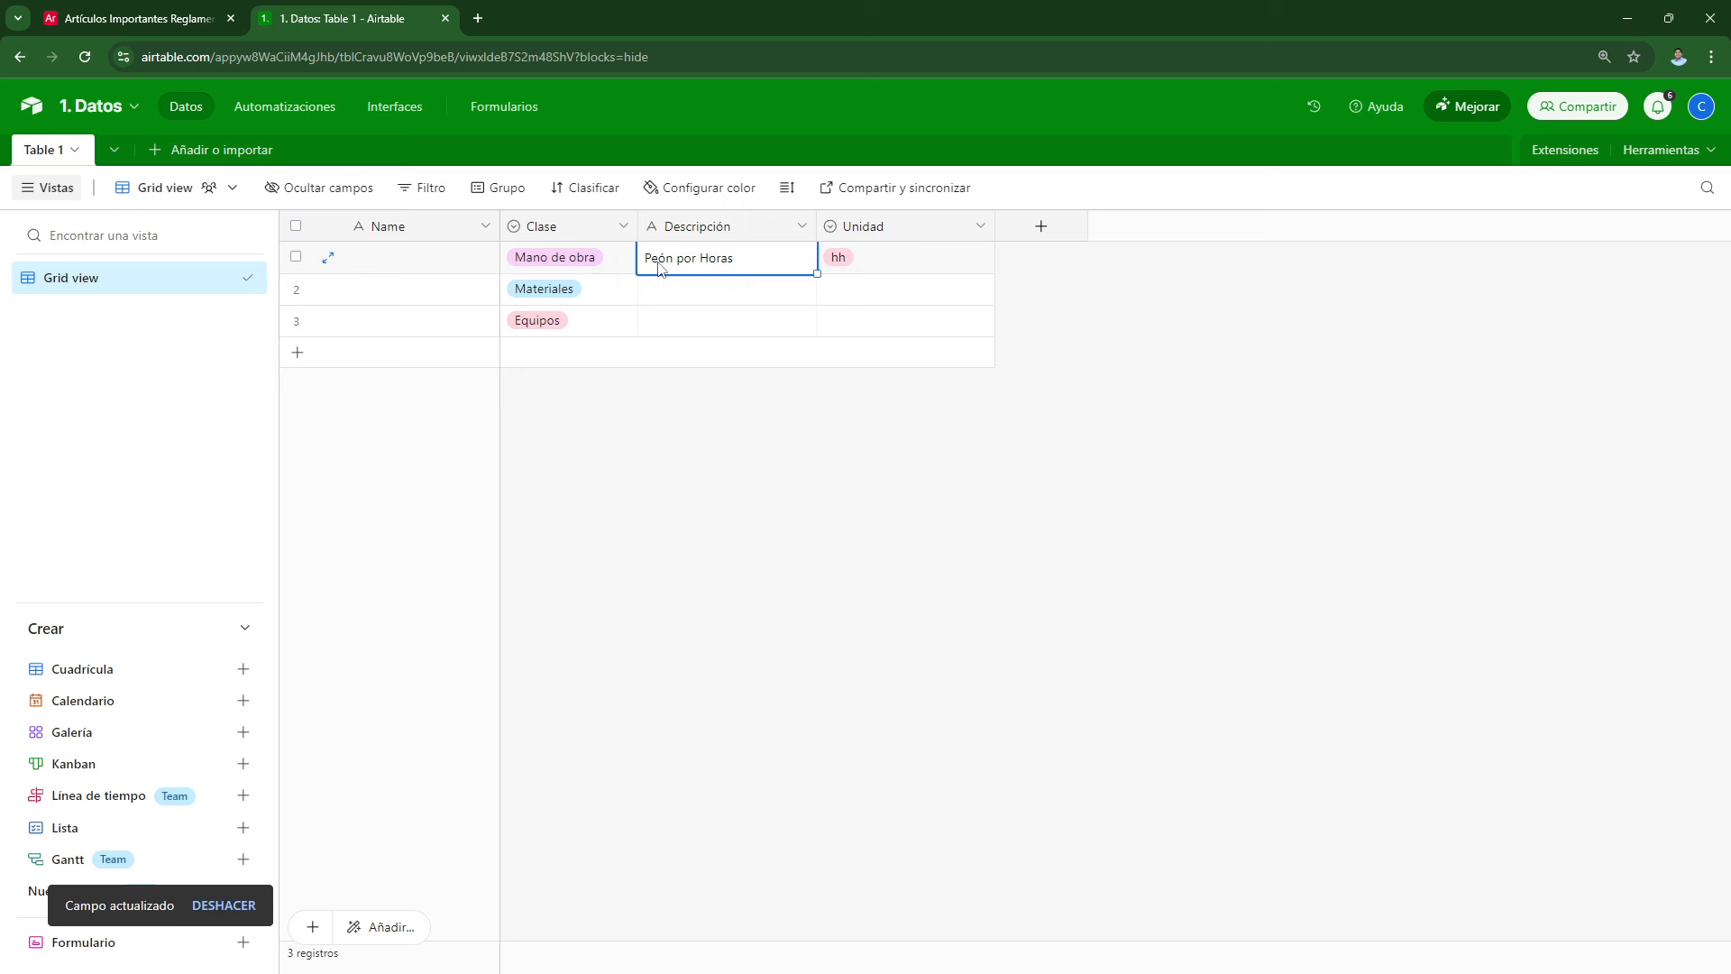
pyautogui.click(736, 332)
pyautogui.click(583, 291)
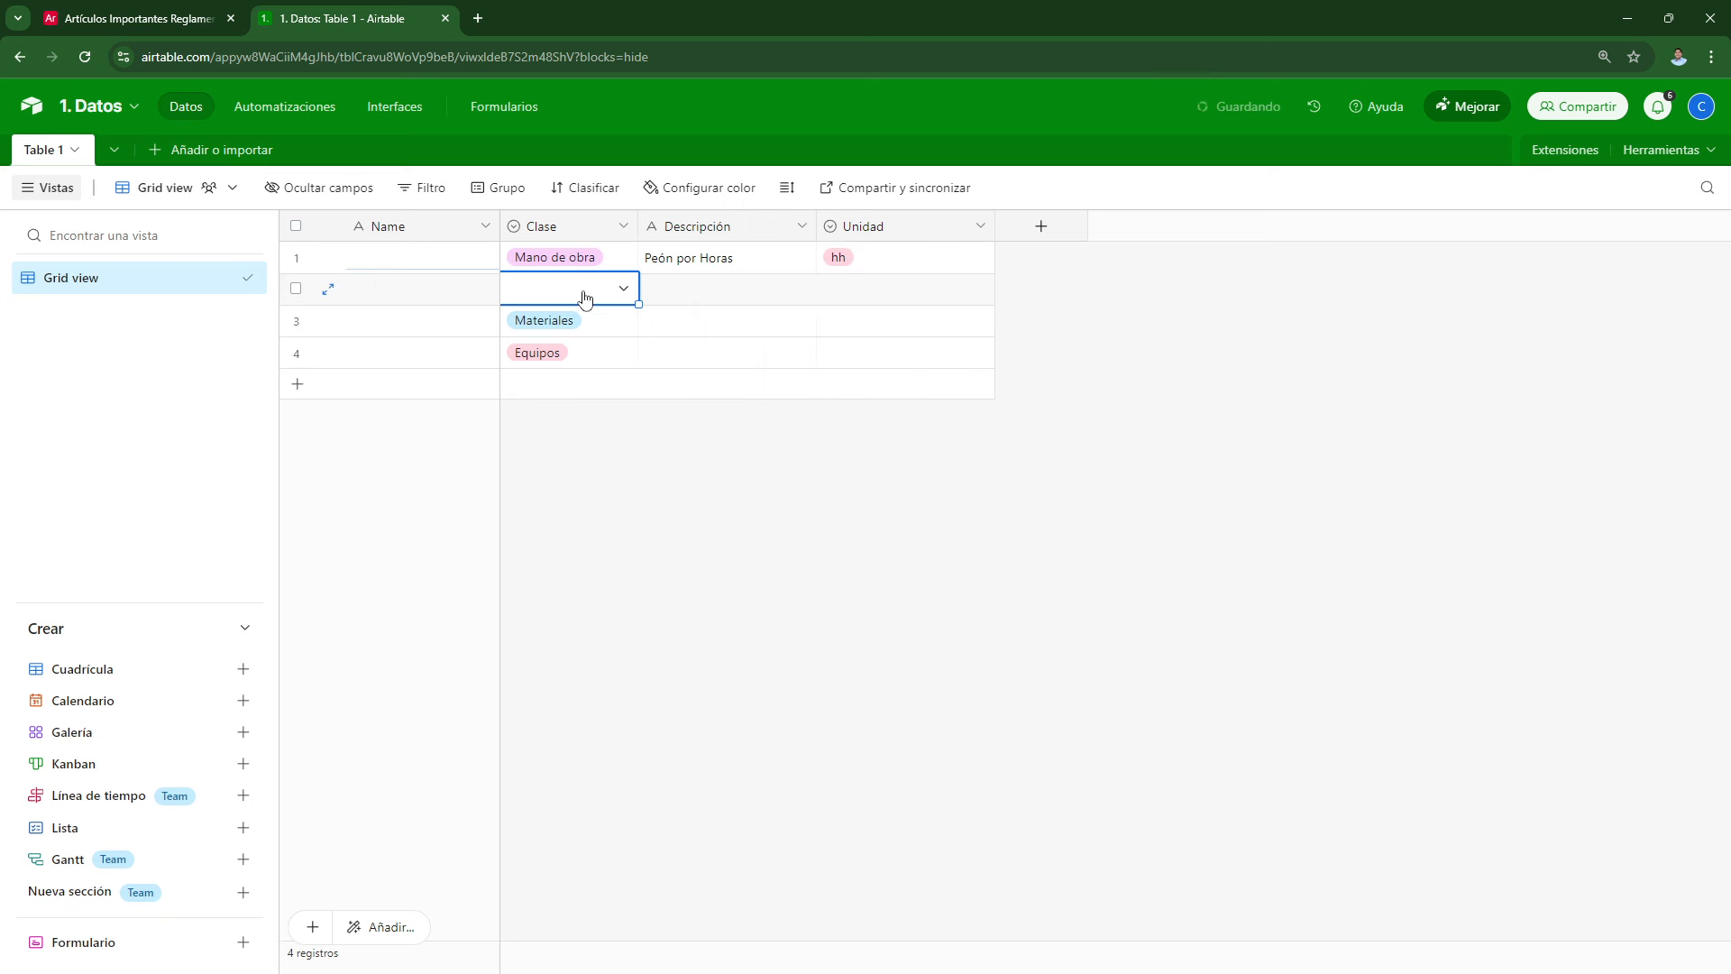
pyautogui.click(583, 290)
pyautogui.click(578, 386)
# Step: Describe it as 'Operario por horas' with unit hh, and group records by Clase
pyautogui.click(695, 299)
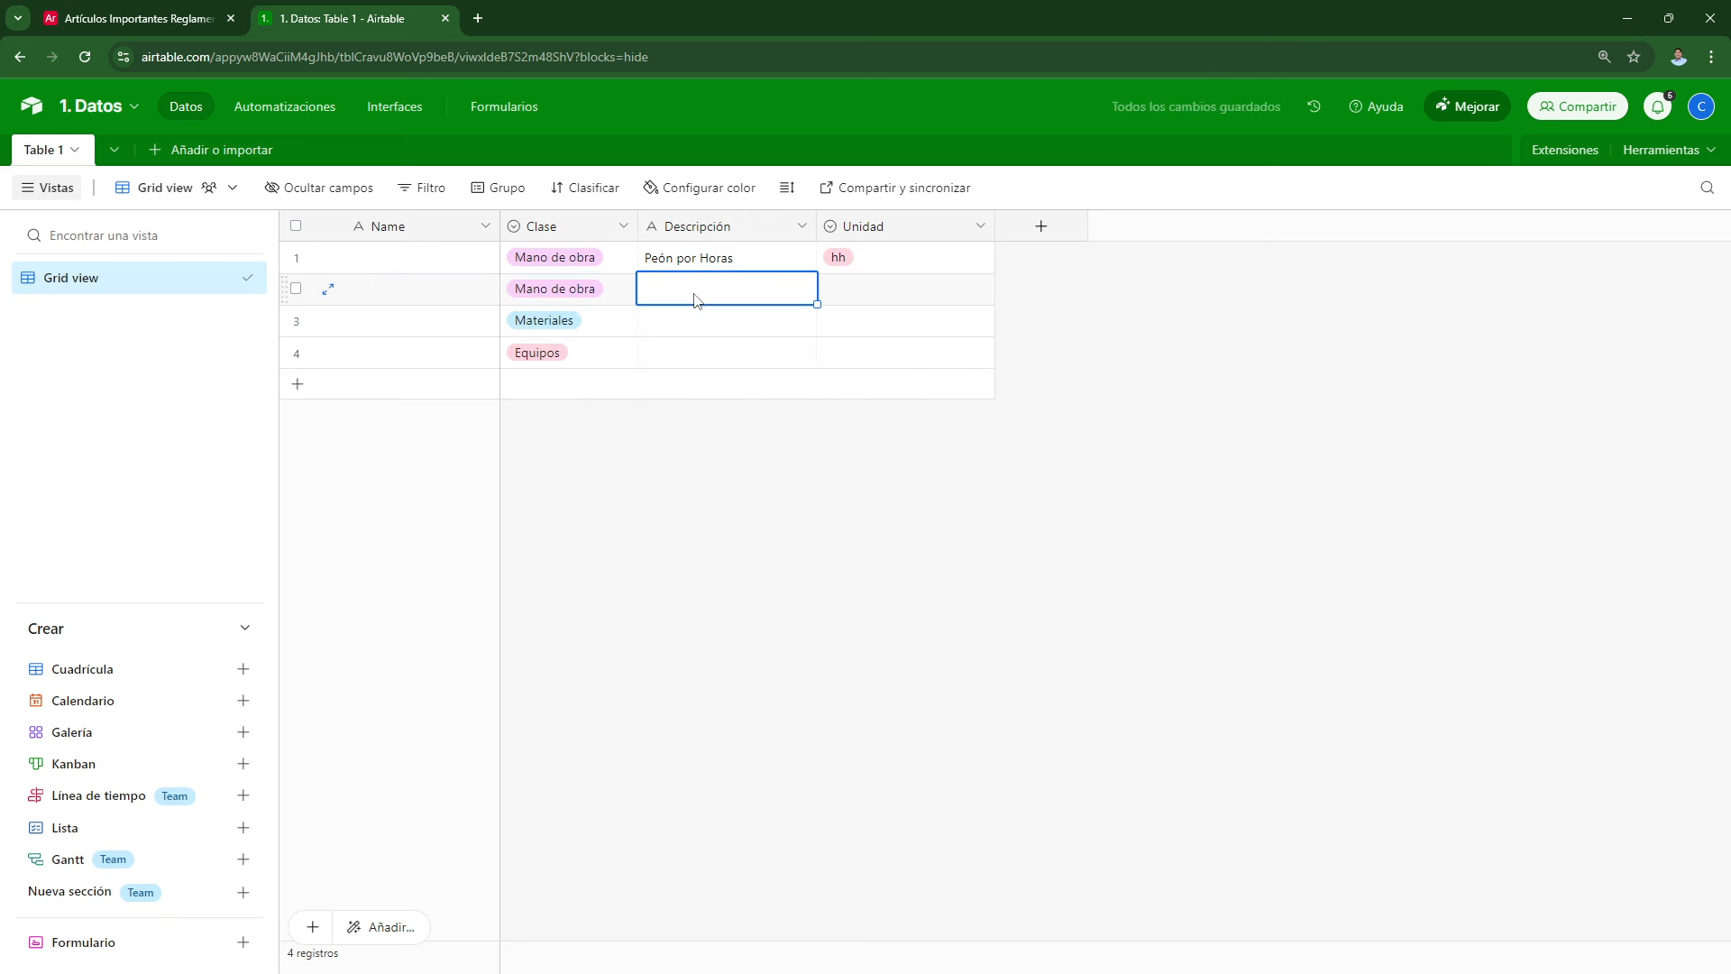
pyautogui.write('Operario por horas')
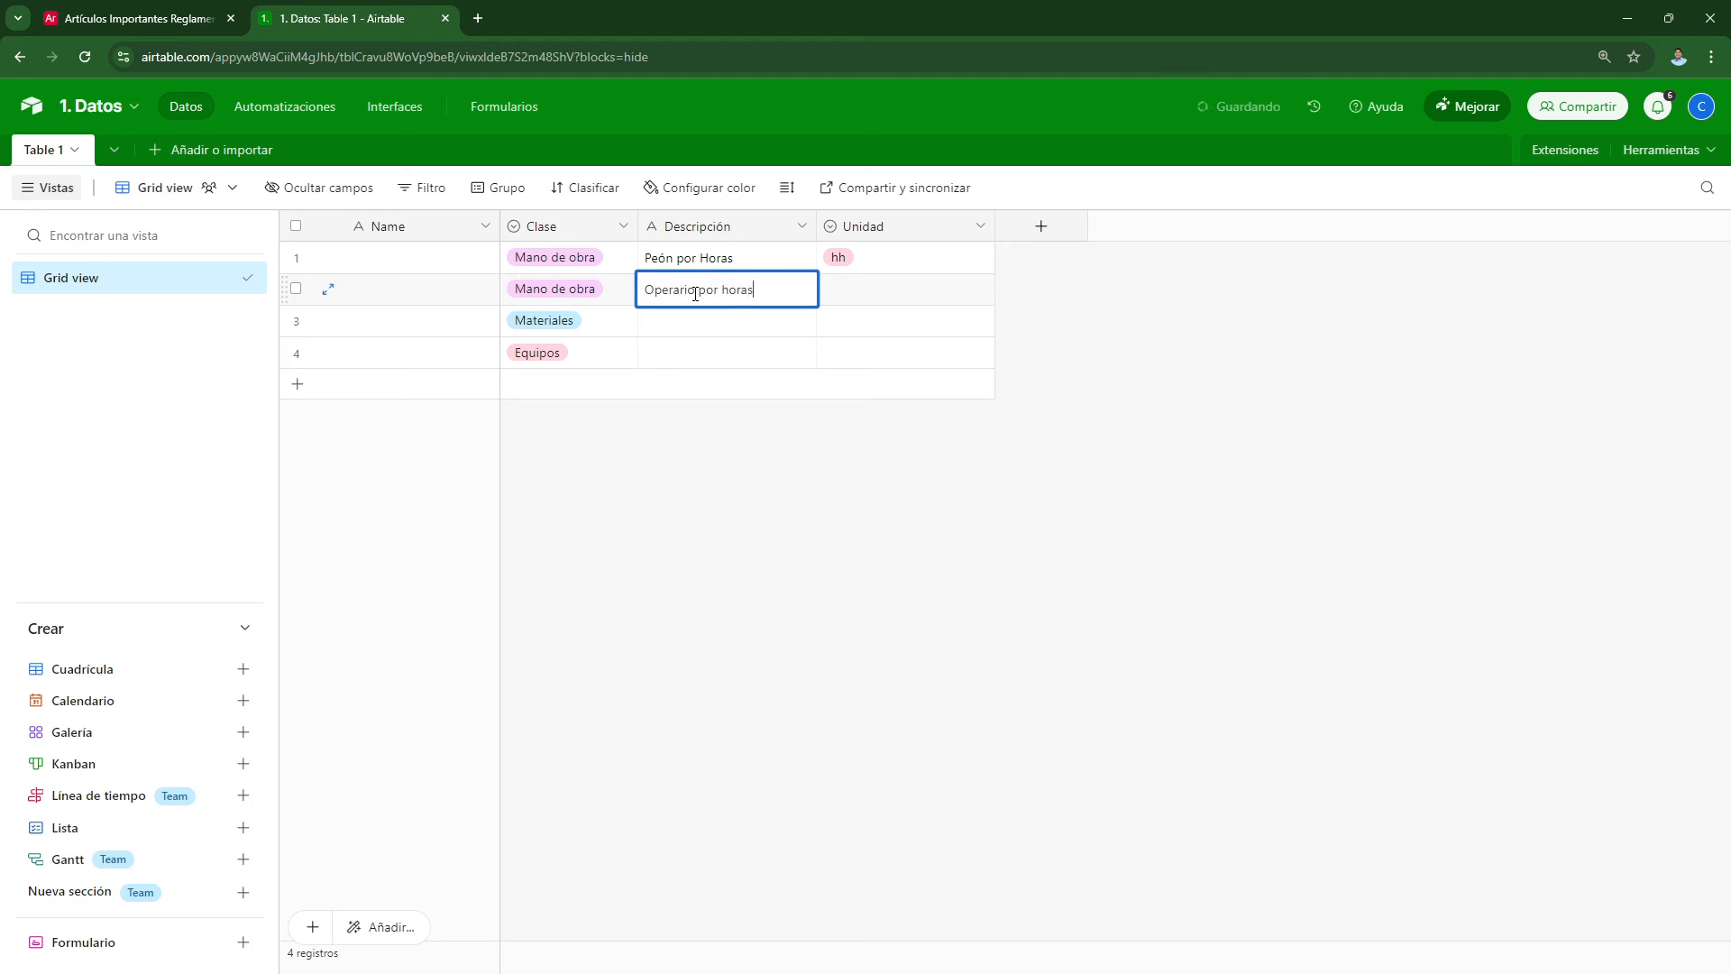
pyautogui.doubleClick(902, 289)
pyautogui.click(848, 358)
pyautogui.click(498, 188)
pyautogui.click(532, 319)
pyautogui.click(1173, 541)
# Step: Fill the Materiales rows: Cemento por bolsa with bls, Plancha de Drywall with new unit pln
pyautogui.click(707, 487)
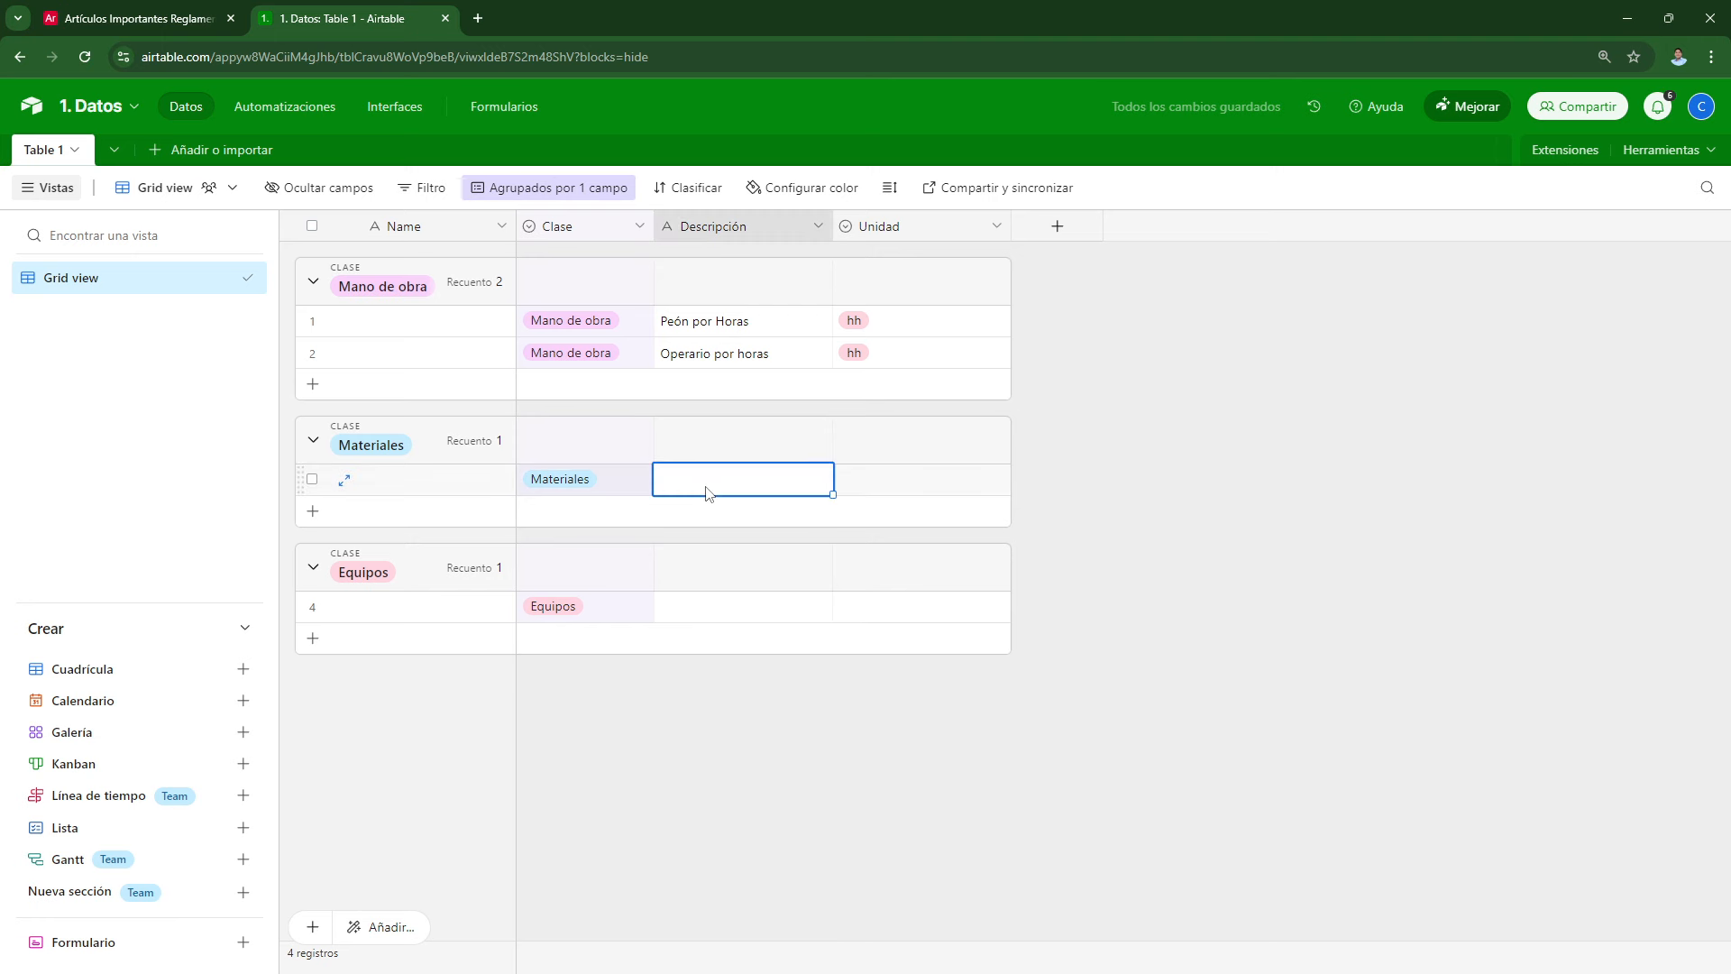
pyautogui.write('B')
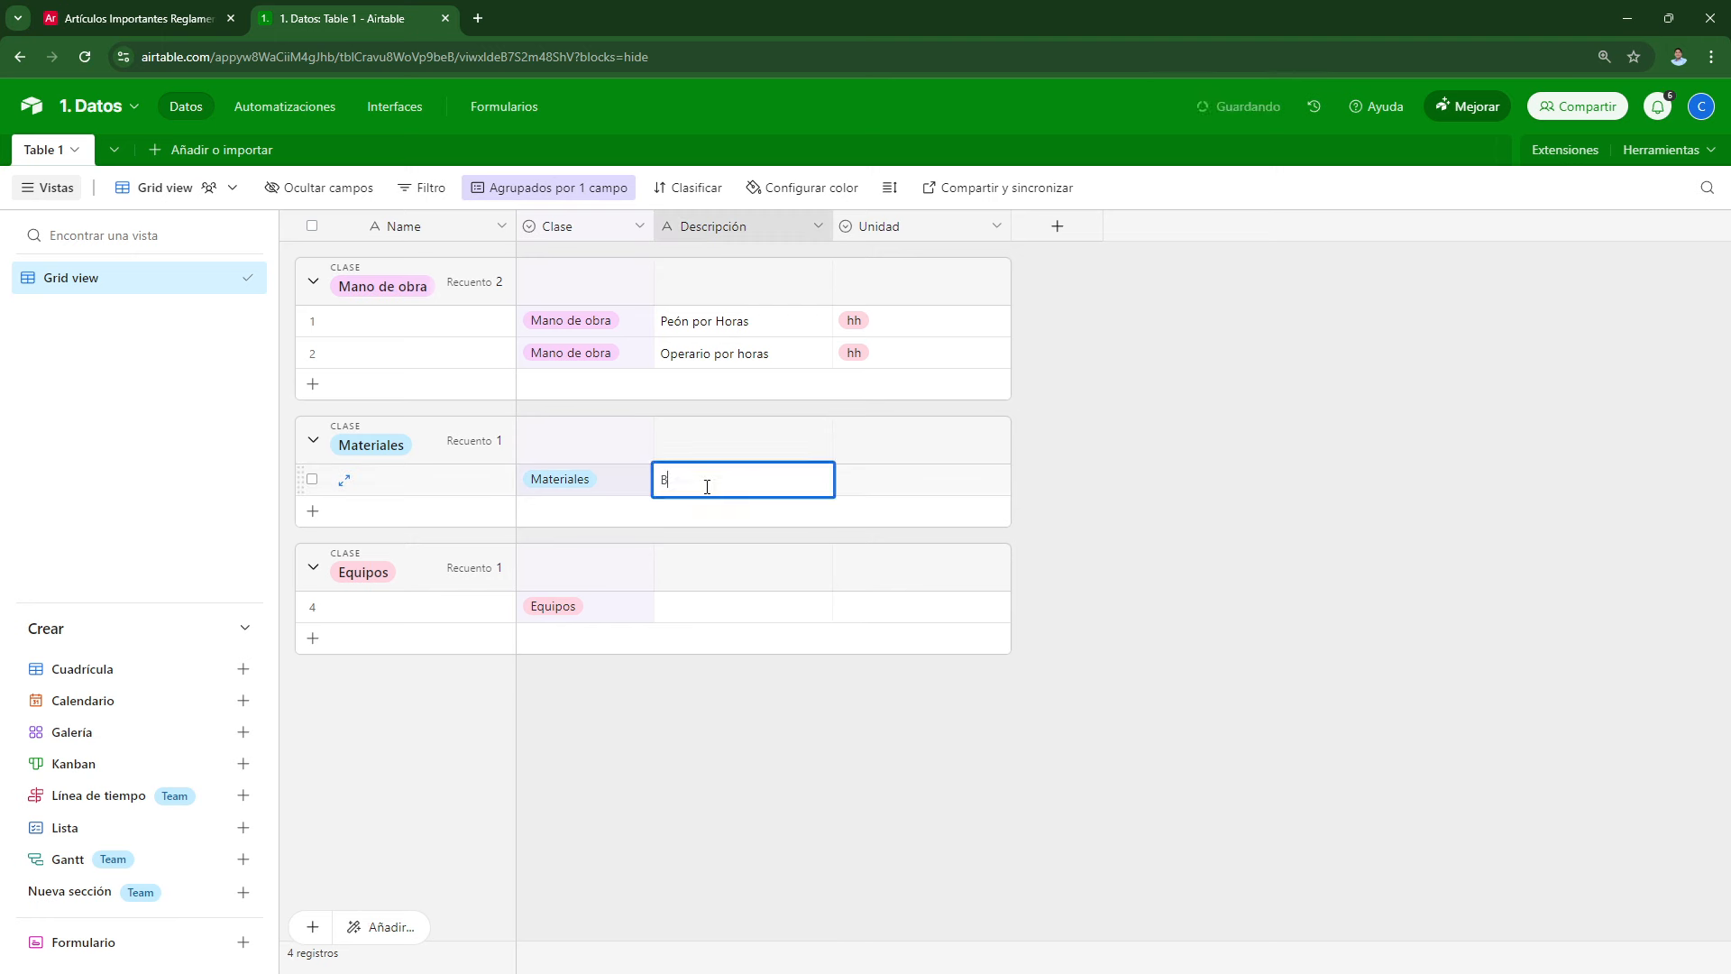
pyautogui.press('BackSpace')
pyautogui.write('Cemento por bolsabls')
pyautogui.click(312, 512)
pyautogui.write('Plancha de Drywallpln')
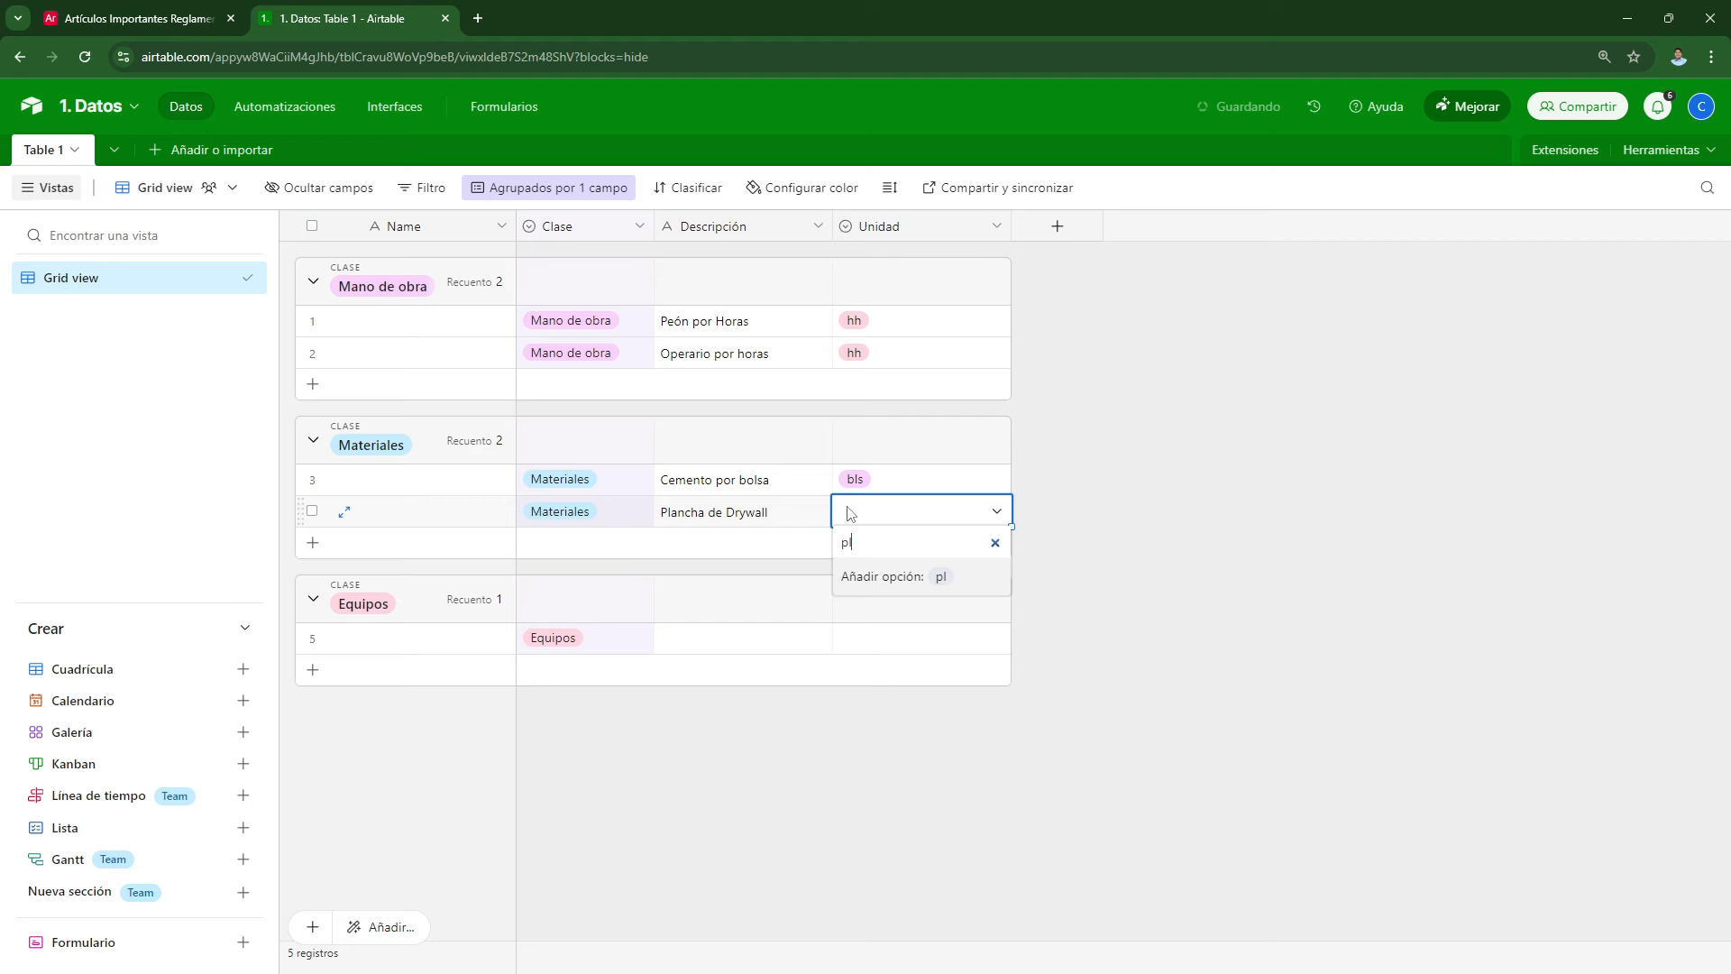
pyautogui.press('Return')
pyautogui.click(732, 740)
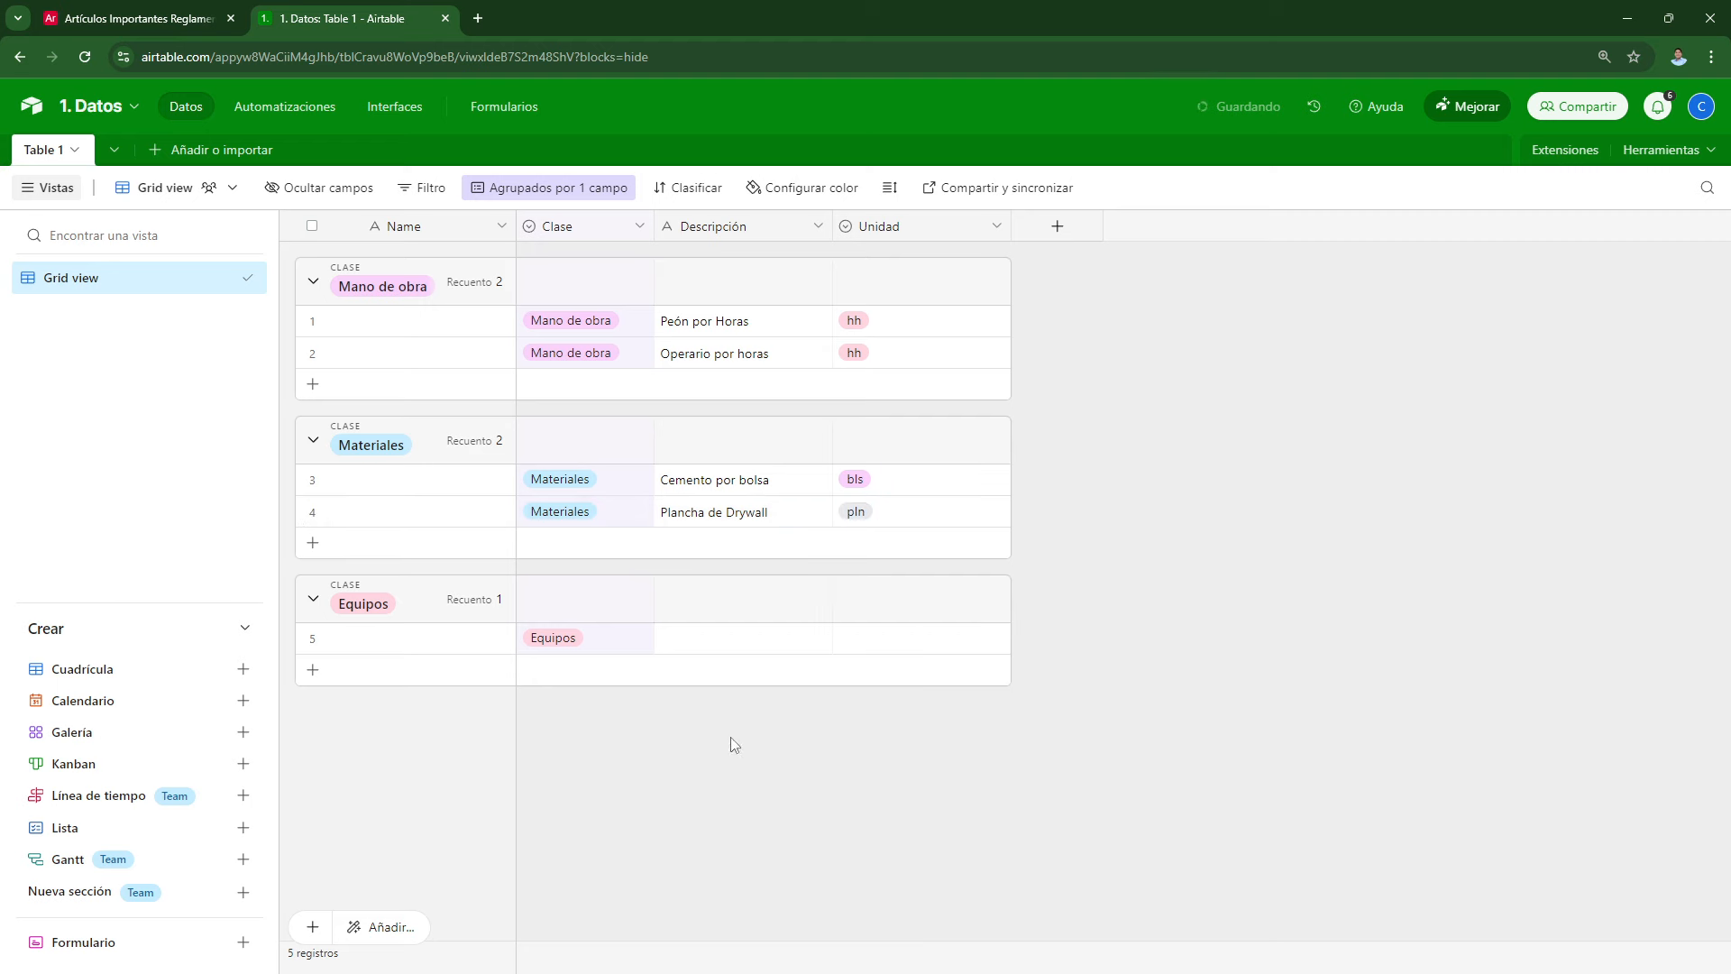
# Step: Describe the Equipos row as 'Bomba 1HP' with unit hm
pyautogui.click(691, 650)
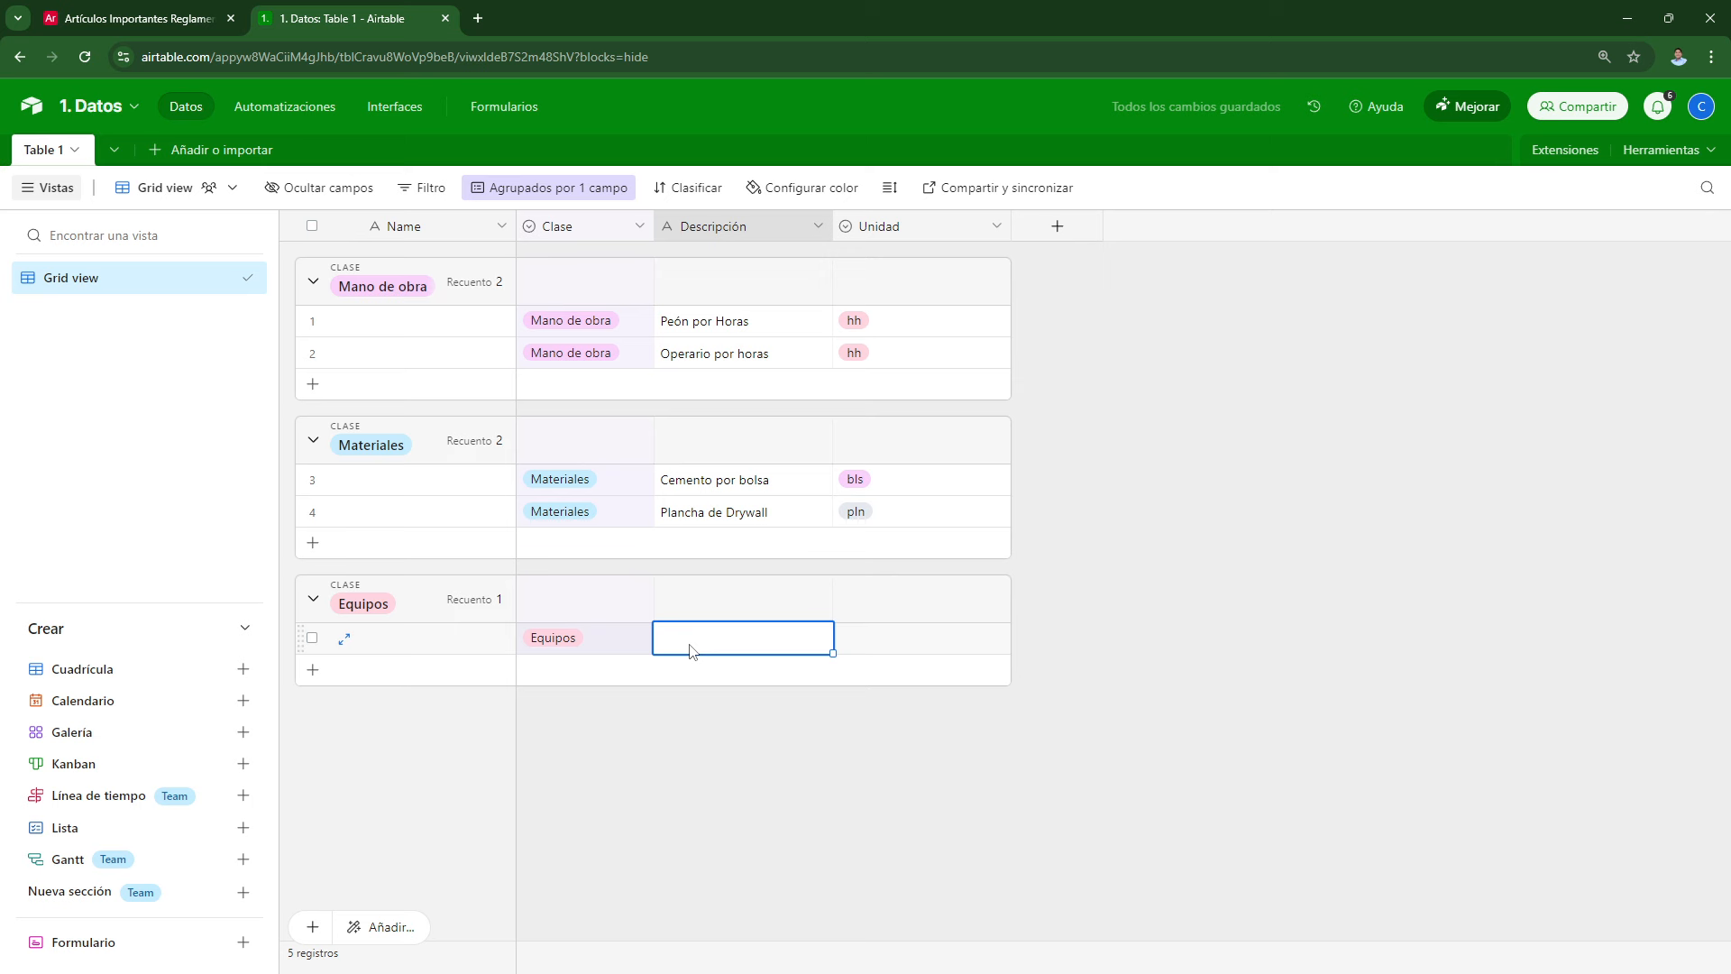
pyautogui.write('Bomba 1HP')
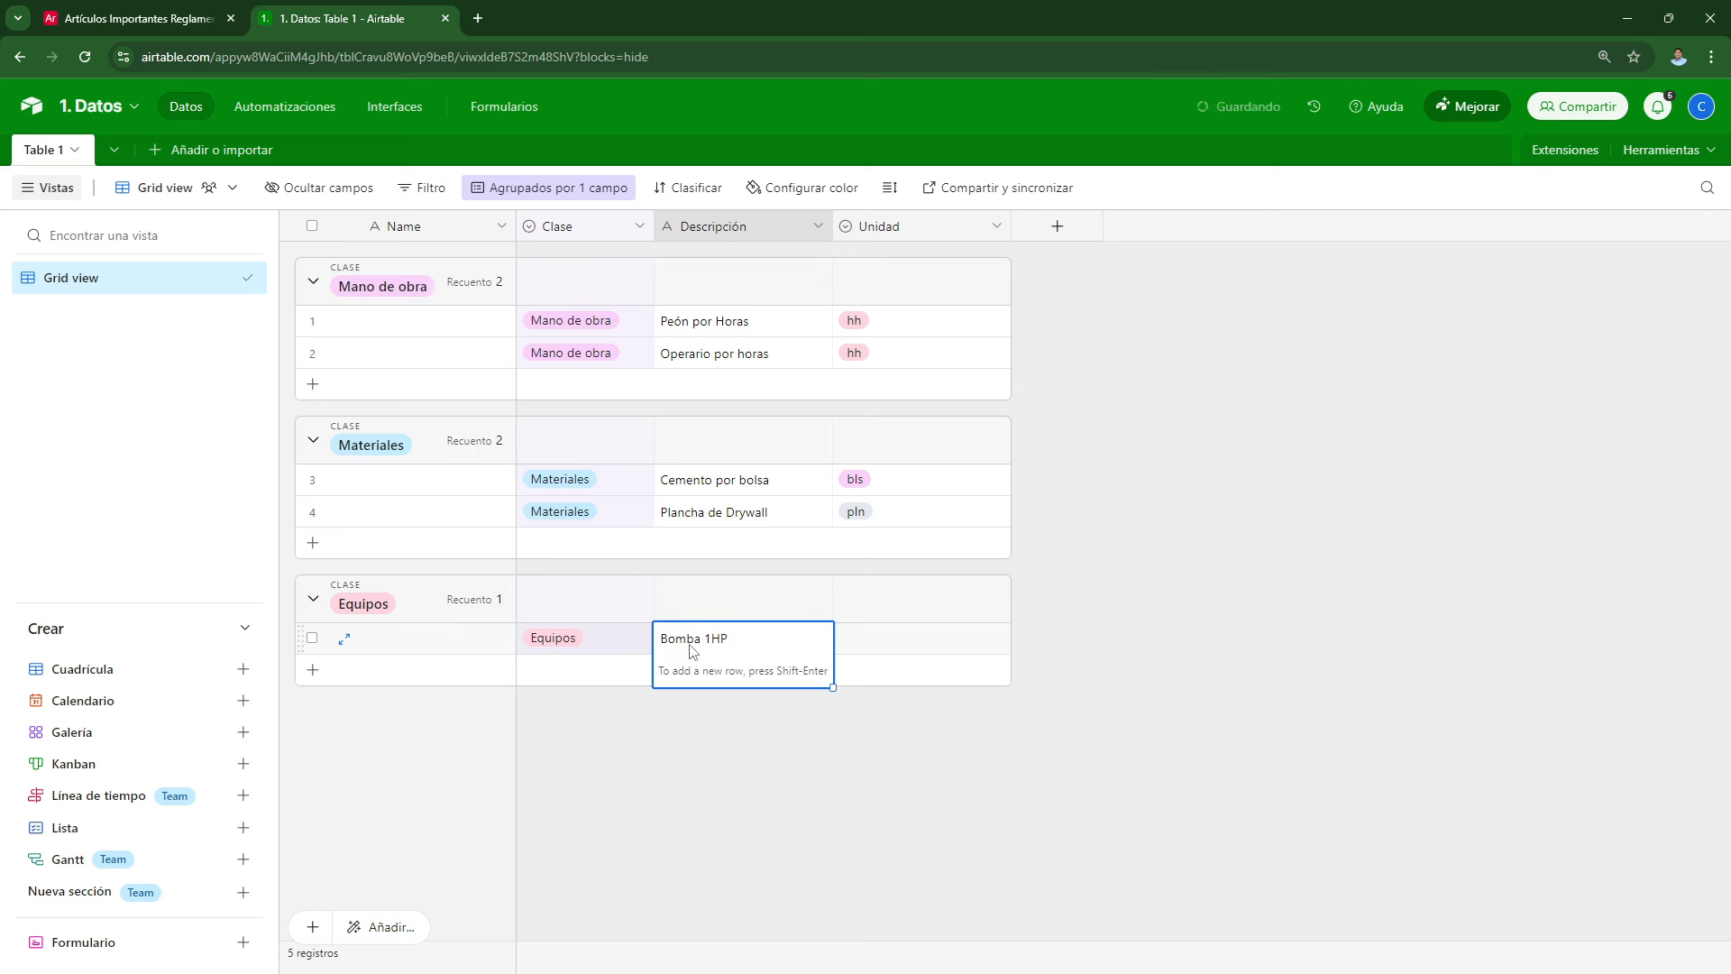
pyautogui.click(869, 639)
pyautogui.click(869, 641)
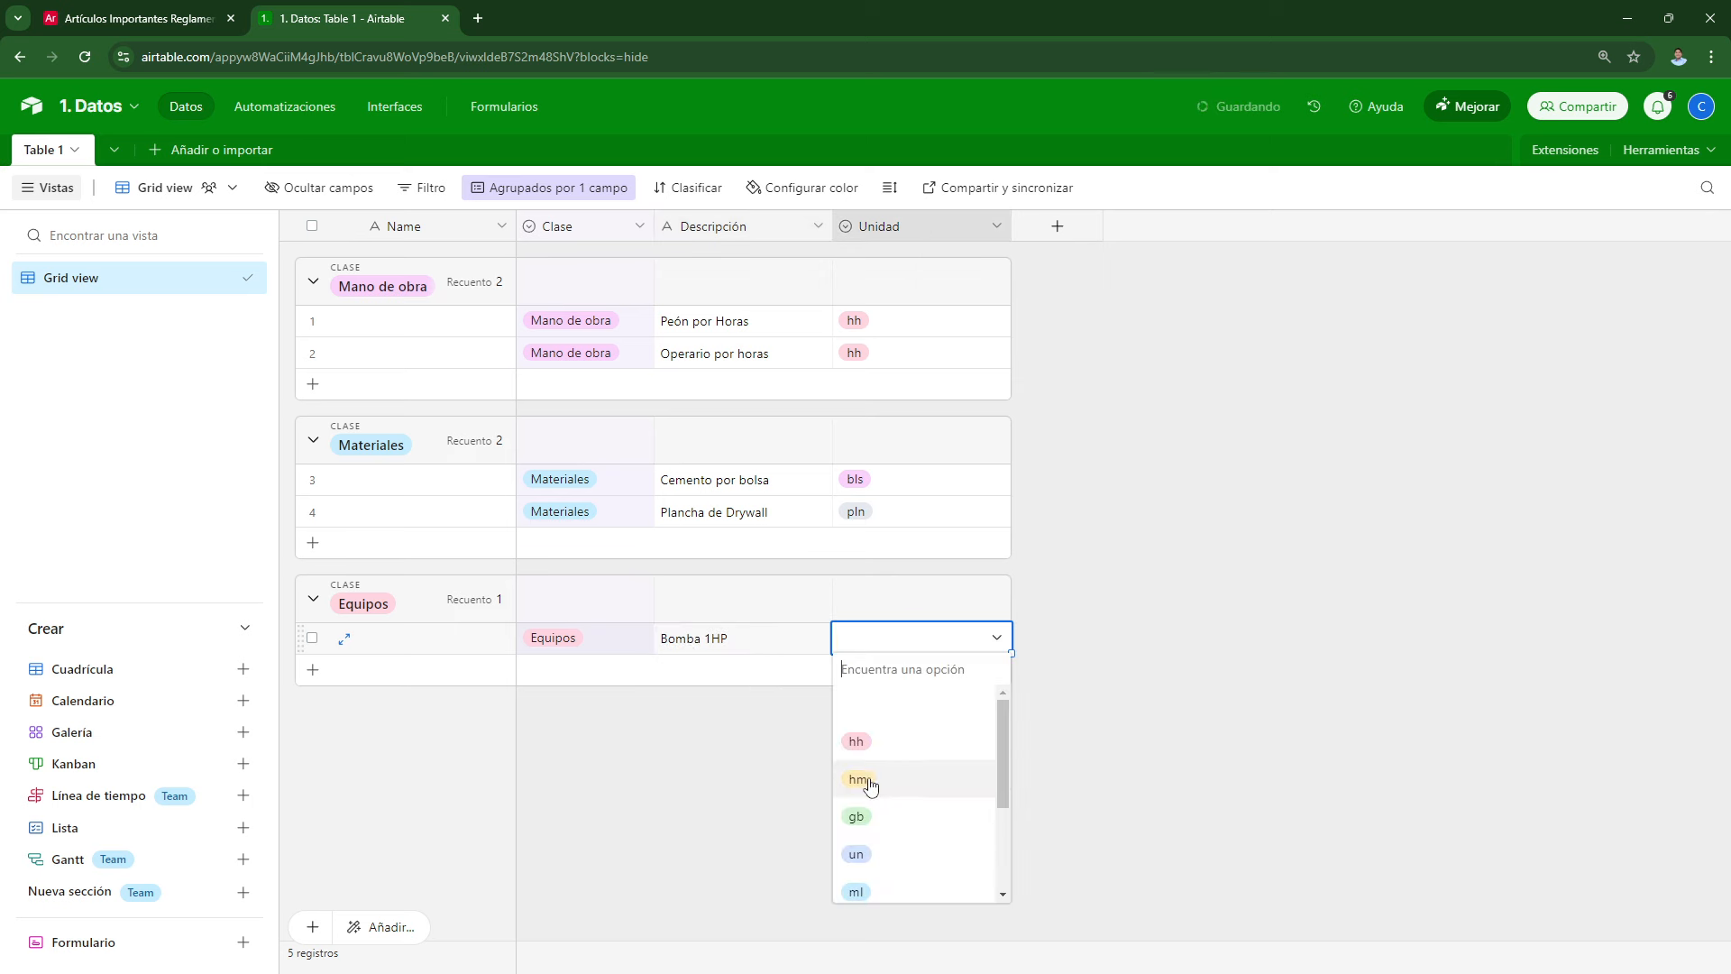
pyautogui.click(866, 779)
pyautogui.click(669, 770)
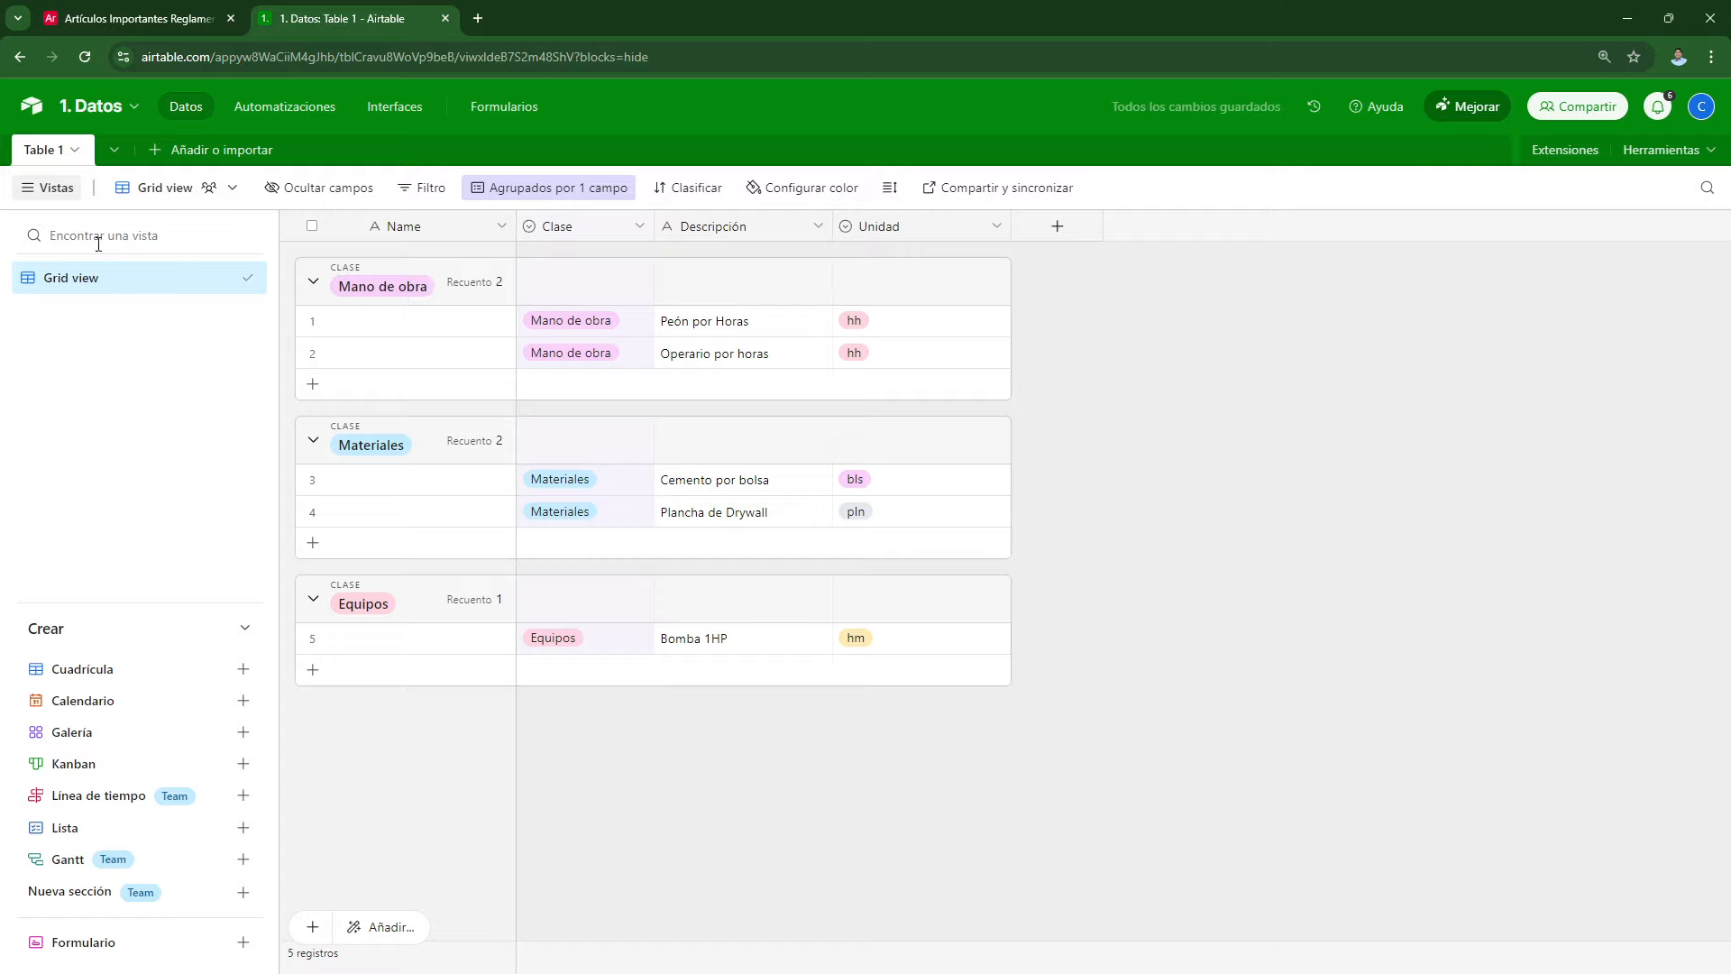
pyautogui.hotkey('ctrl', '1')
pyautogui.click(127, 222)
# Step: Rename 'Grid view' in the Vistas sidebar to '0. Vista General'
pyautogui.moveTo(24, 118)
pyautogui.mouseDown()
pyautogui.moveTo(36, 200)
pyautogui.moveTo(65, 114)
pyautogui.mouseUp()
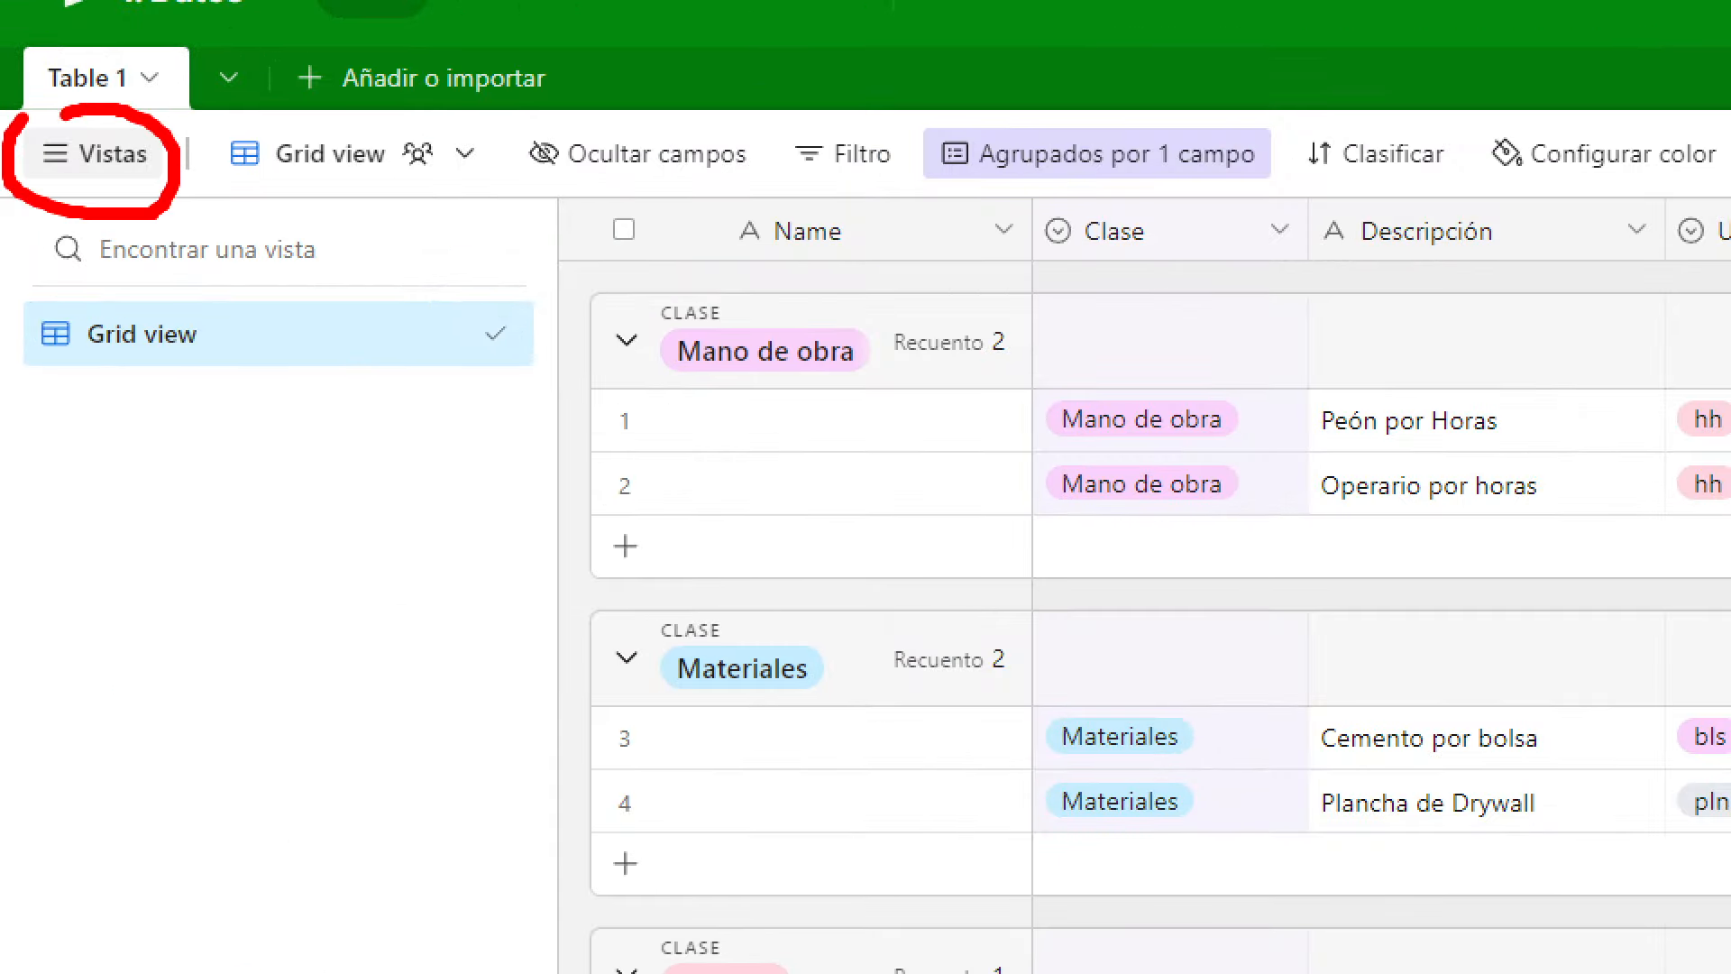
pyautogui.press('Escape')
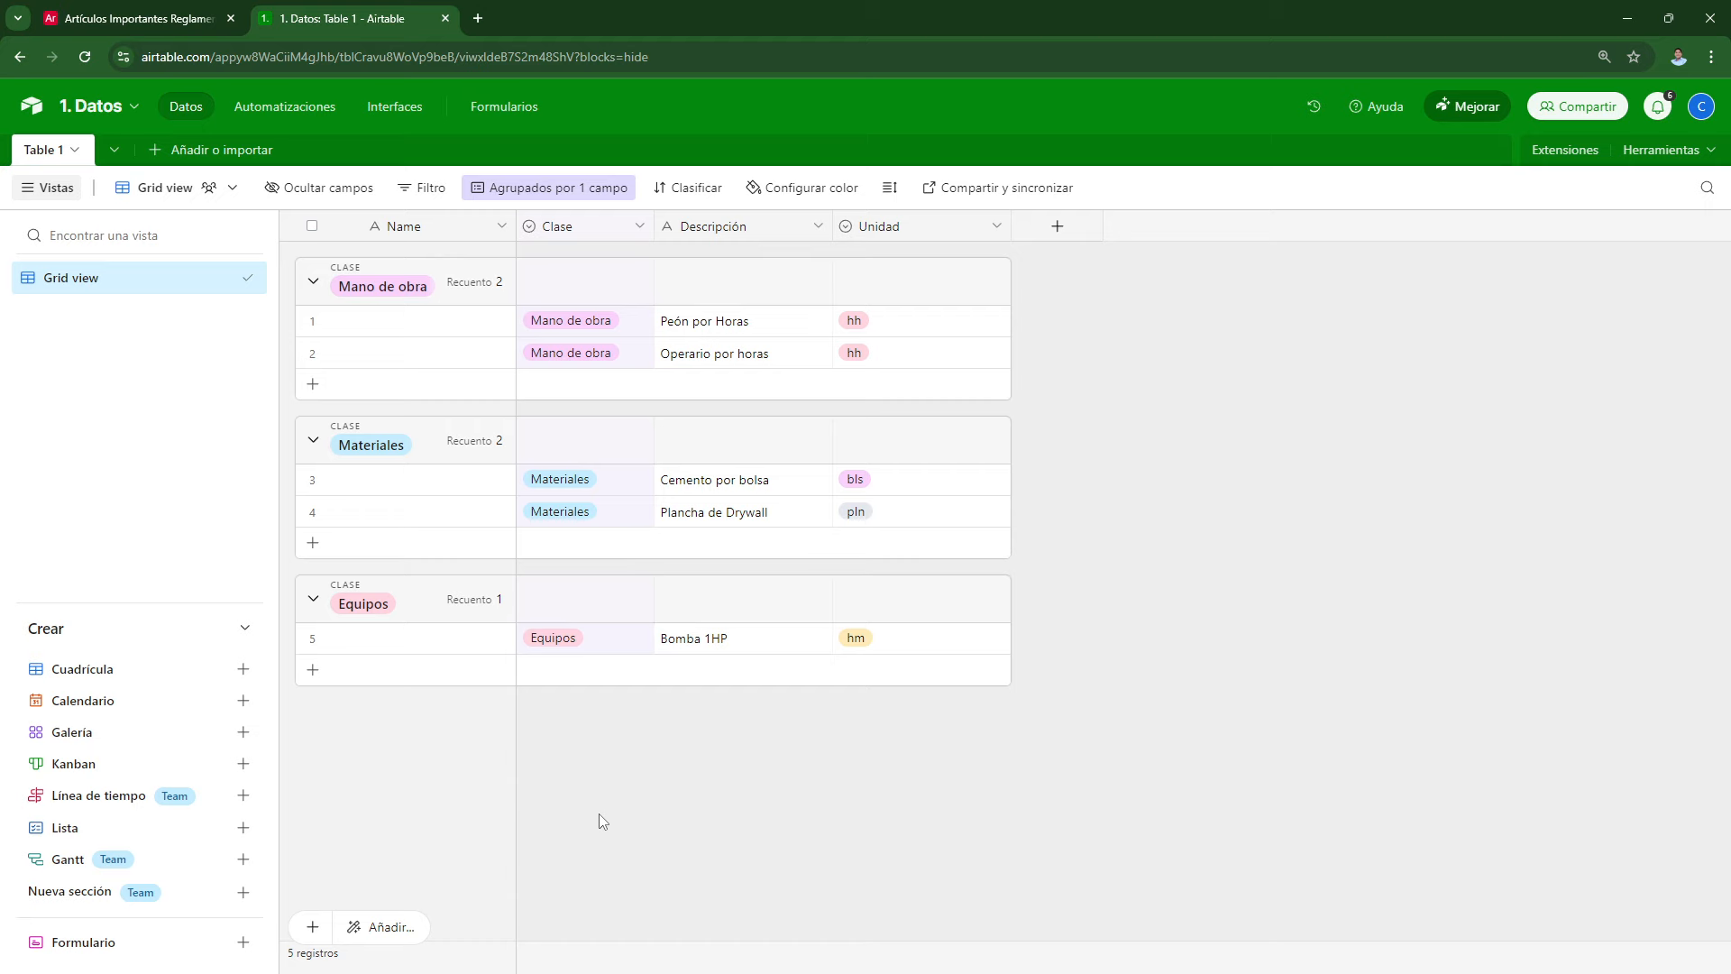
pyautogui.hotkey('ctrl', '1')
pyautogui.click(1108, 209)
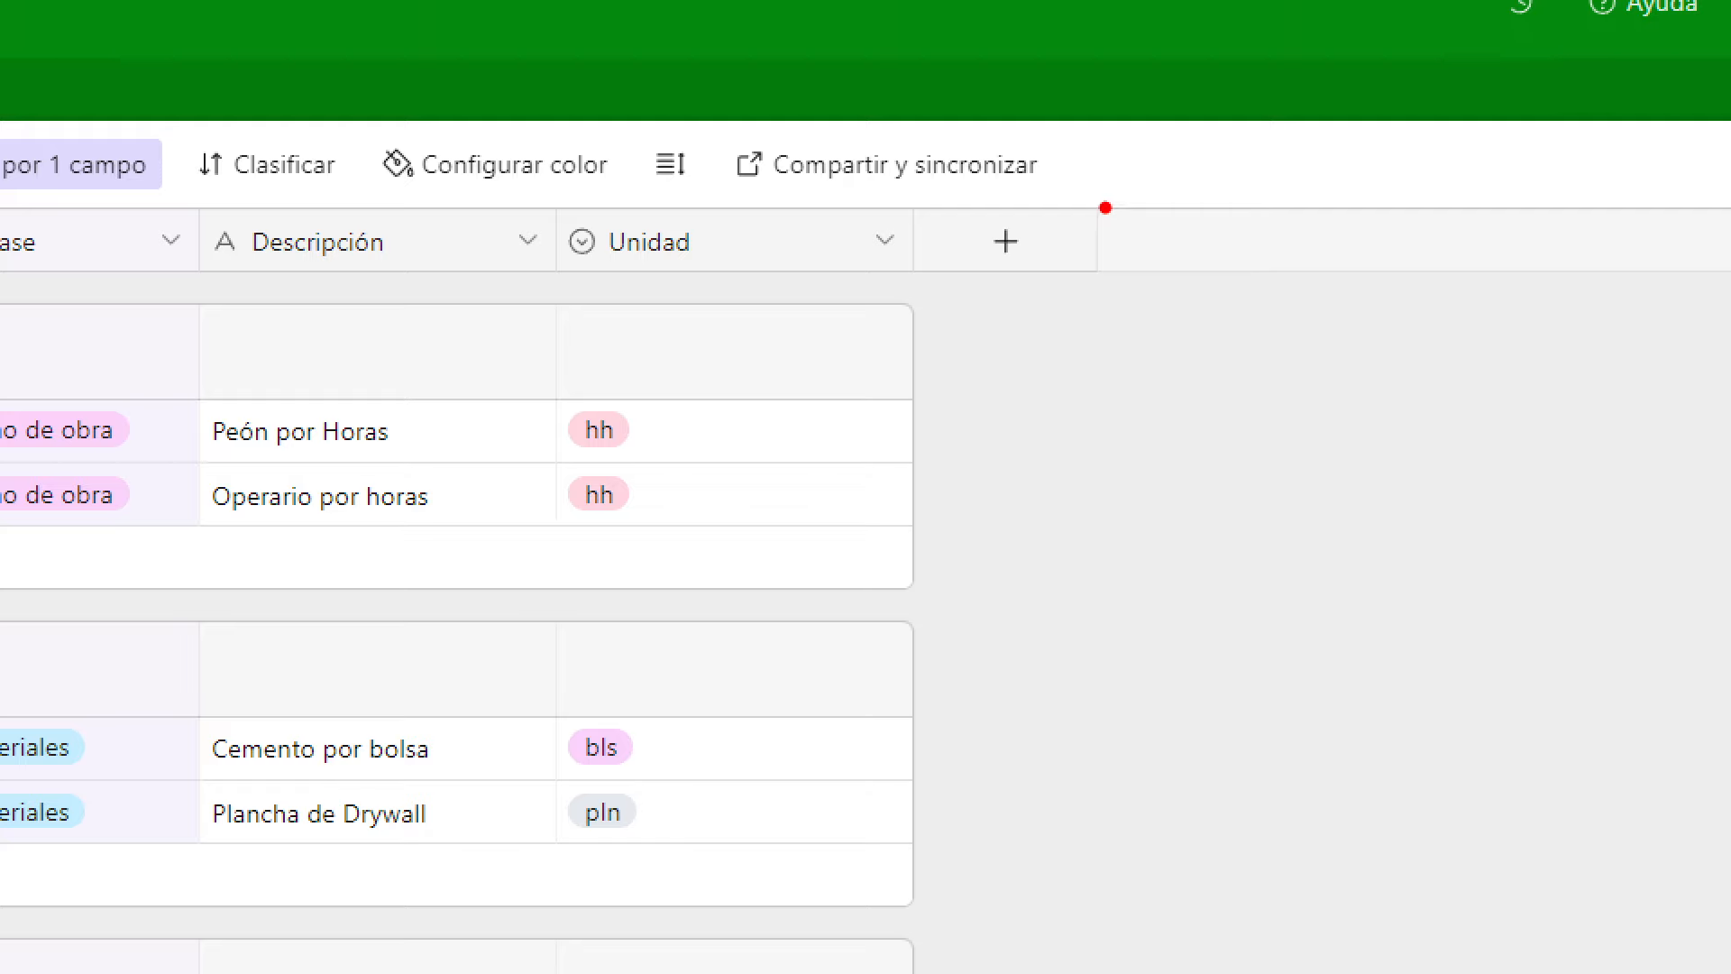
pyautogui.moveTo(1108, 209)
pyautogui.mouseDown()
pyautogui.moveTo(1084, 264)
pyautogui.moveTo(1019, 155)
pyautogui.mouseUp()
pyautogui.press('Escape')
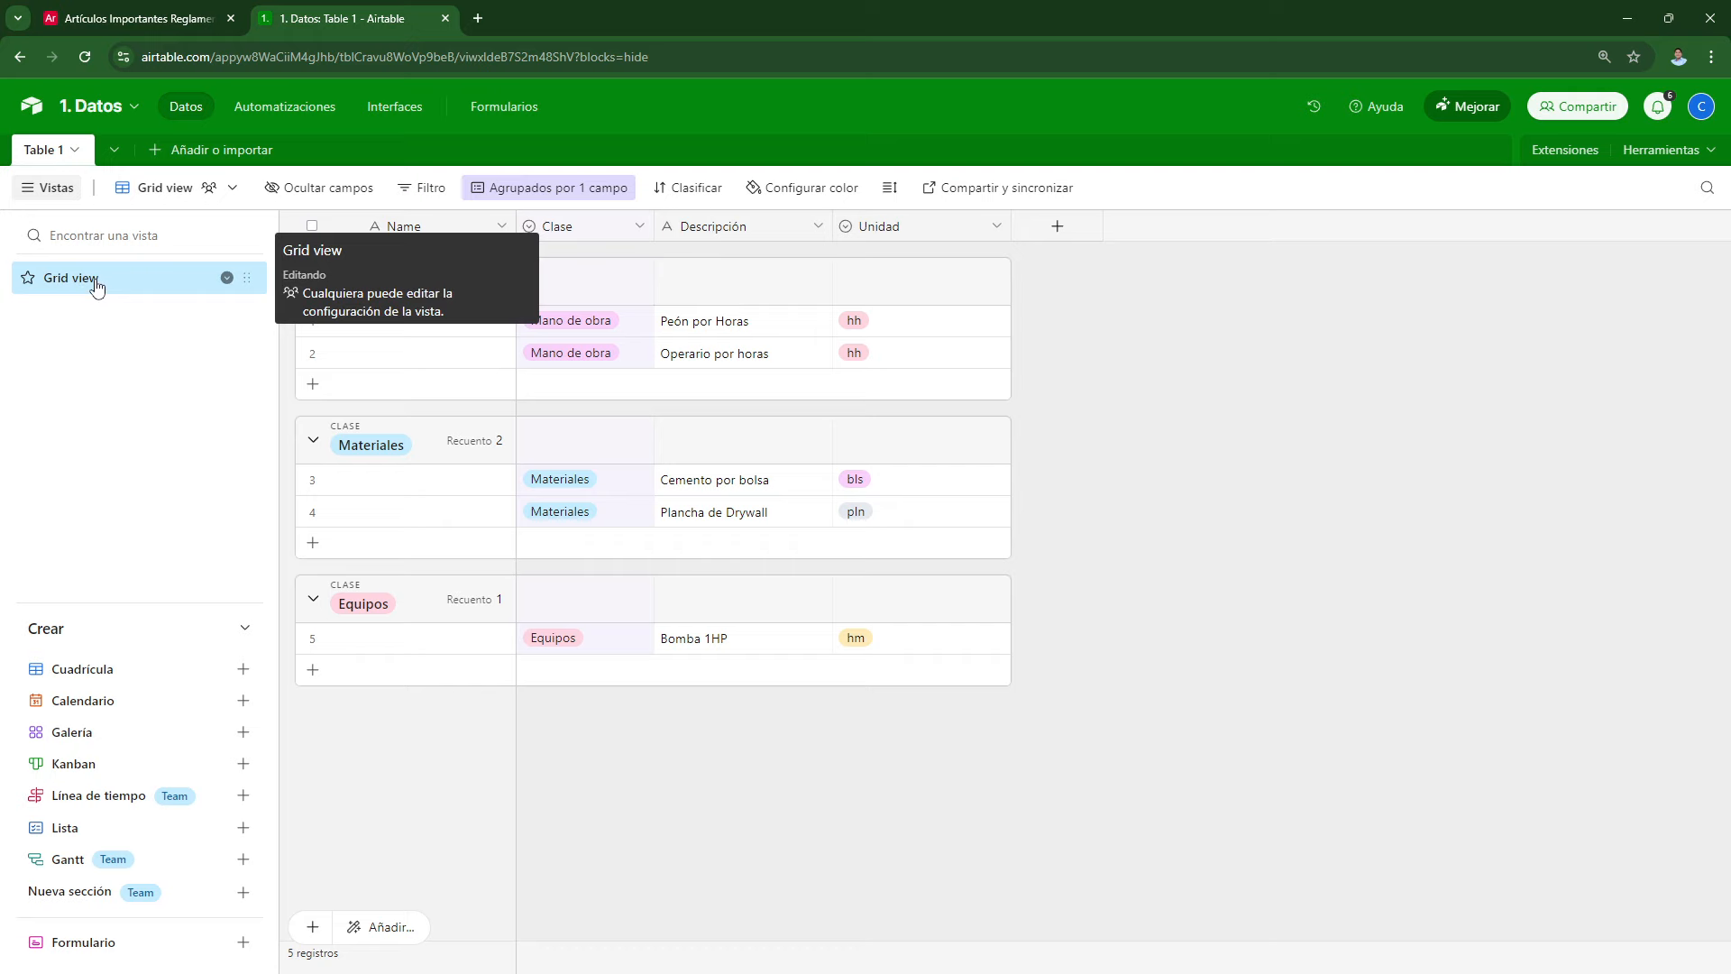
pyautogui.hotkey('ctrl', '1')
pyautogui.click(103, 233)
pyautogui.moveTo(77, 234)
pyautogui.mouseDown()
pyautogui.moveTo(208, 238)
pyautogui.moveTo(52, 241)
pyautogui.mouseUp()
pyautogui.press('Escape')
pyautogui.doubleClick(143, 272)
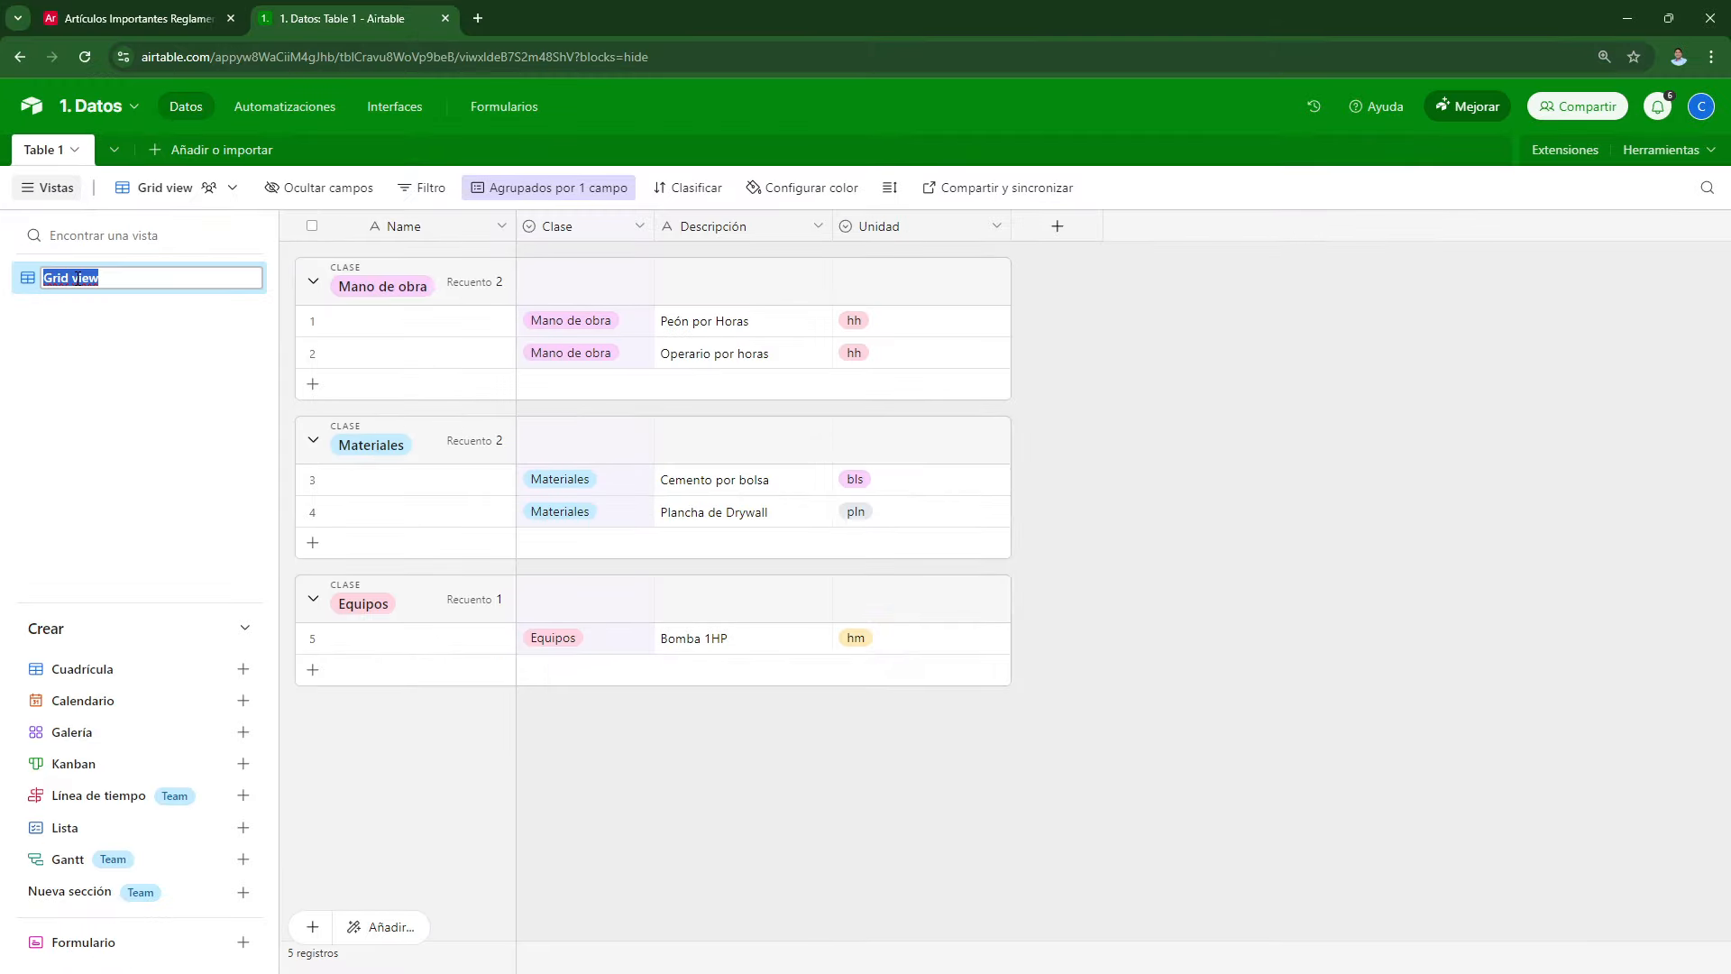
pyautogui.write('0. Vista General')
pyautogui.press('Return')
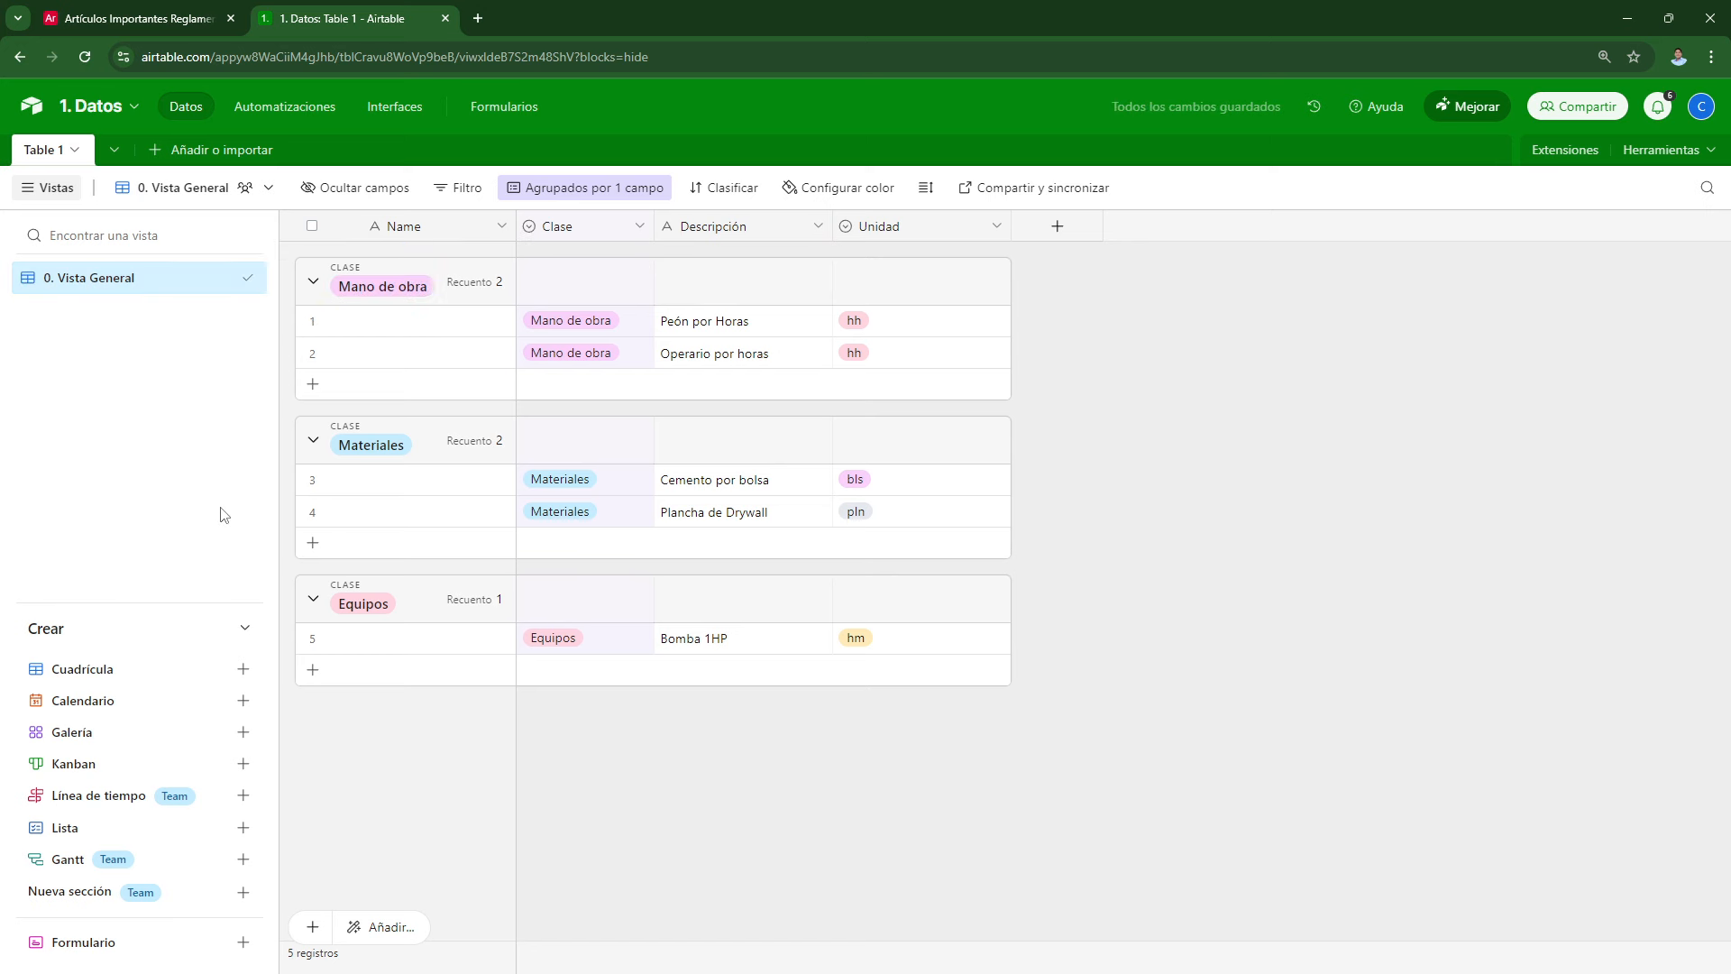
# Step: Duplicate the 0. Vista General view and name the copy '1. Mano de obra'
pyautogui.rightClick(101, 289)
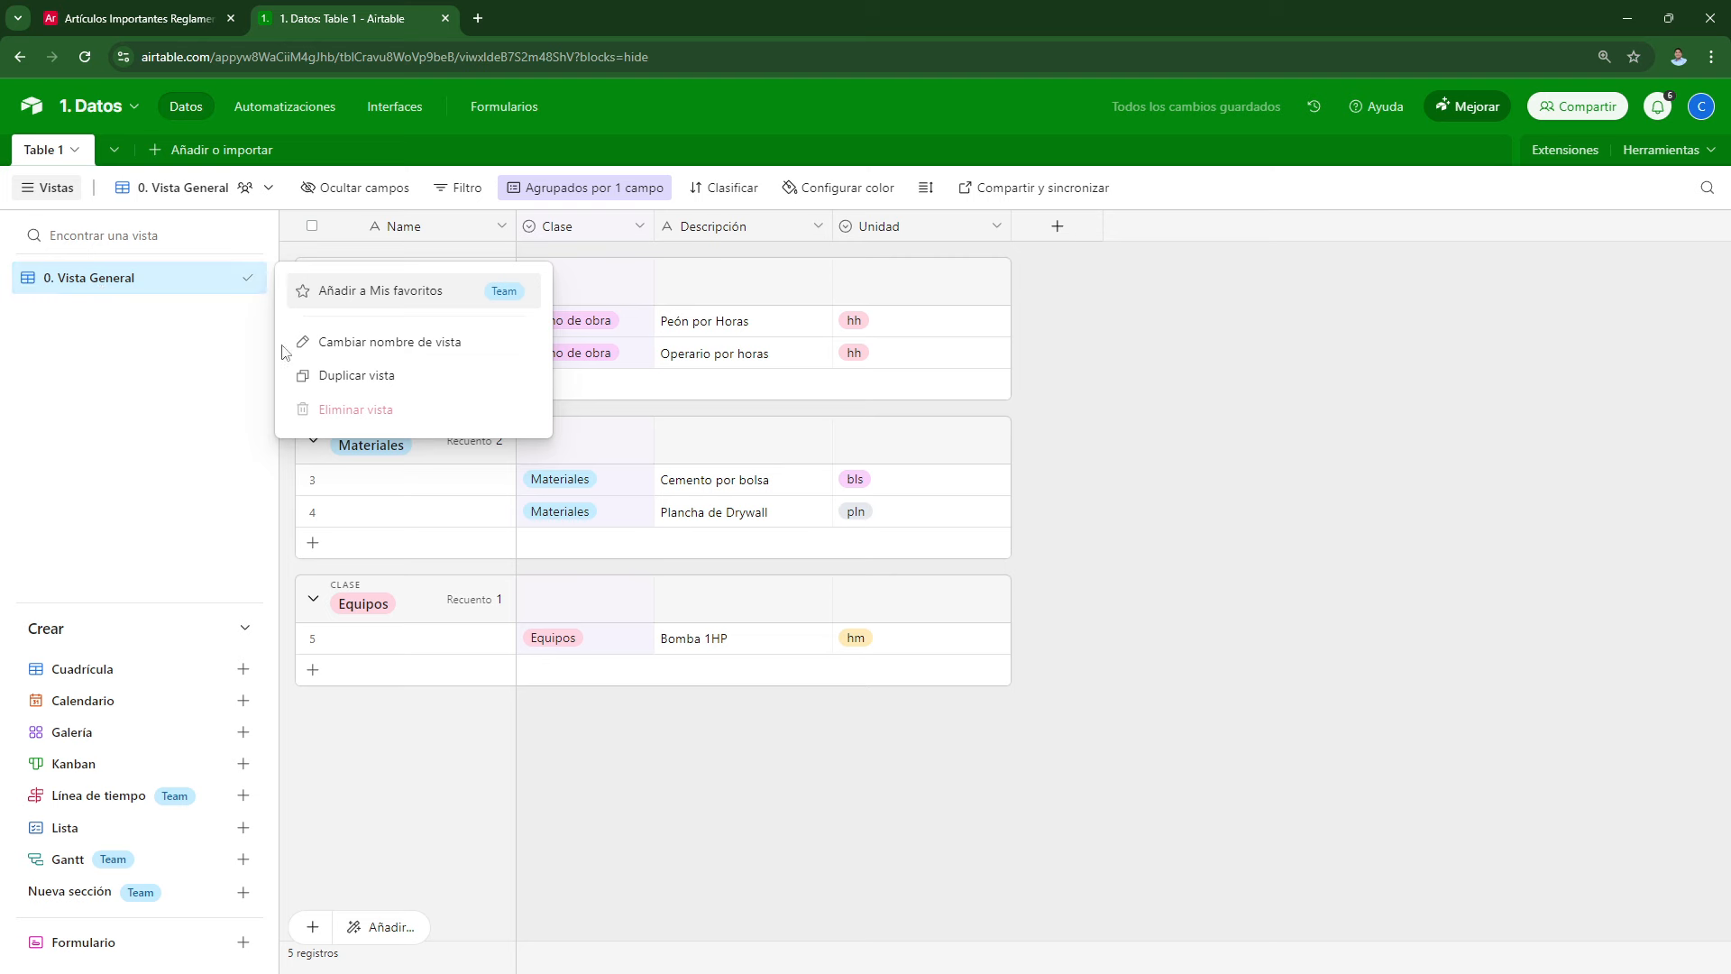
pyautogui.click(328, 375)
pyautogui.doubleClick(138, 314)
pyautogui.write('1')
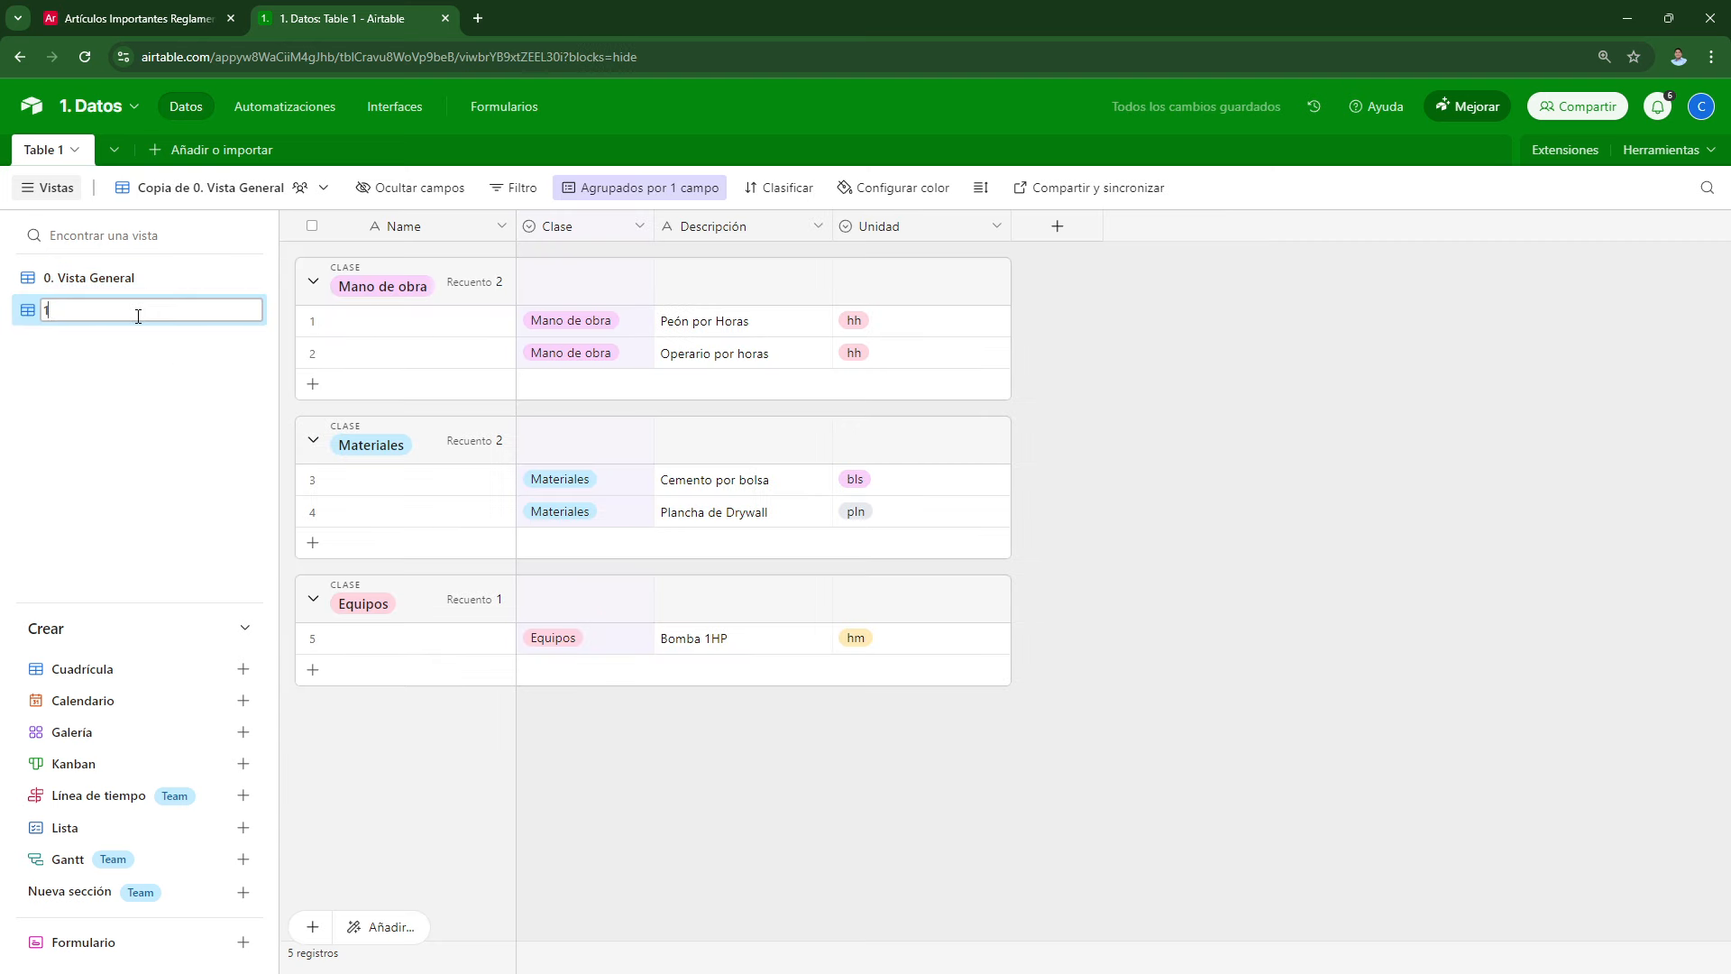
pyautogui.write('. Mano de obra')
pyautogui.press('Return')
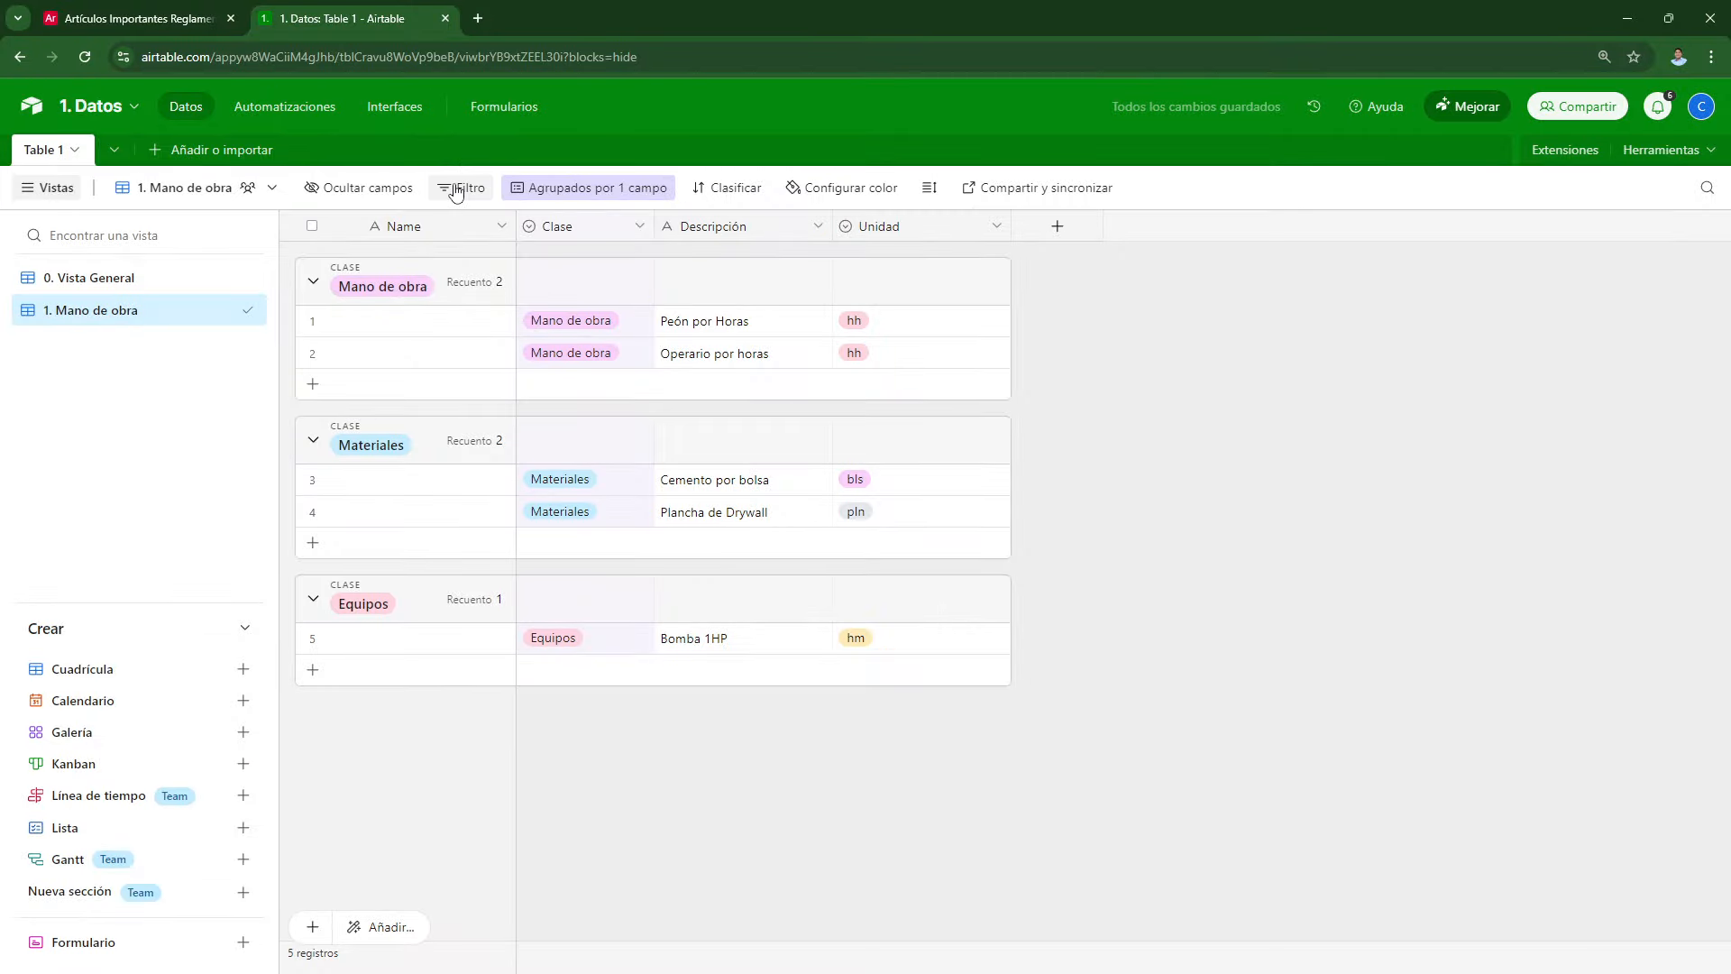
# Step: Filter the view to show only records where Clase is Mano de obra
pyautogui.click(429, 216)
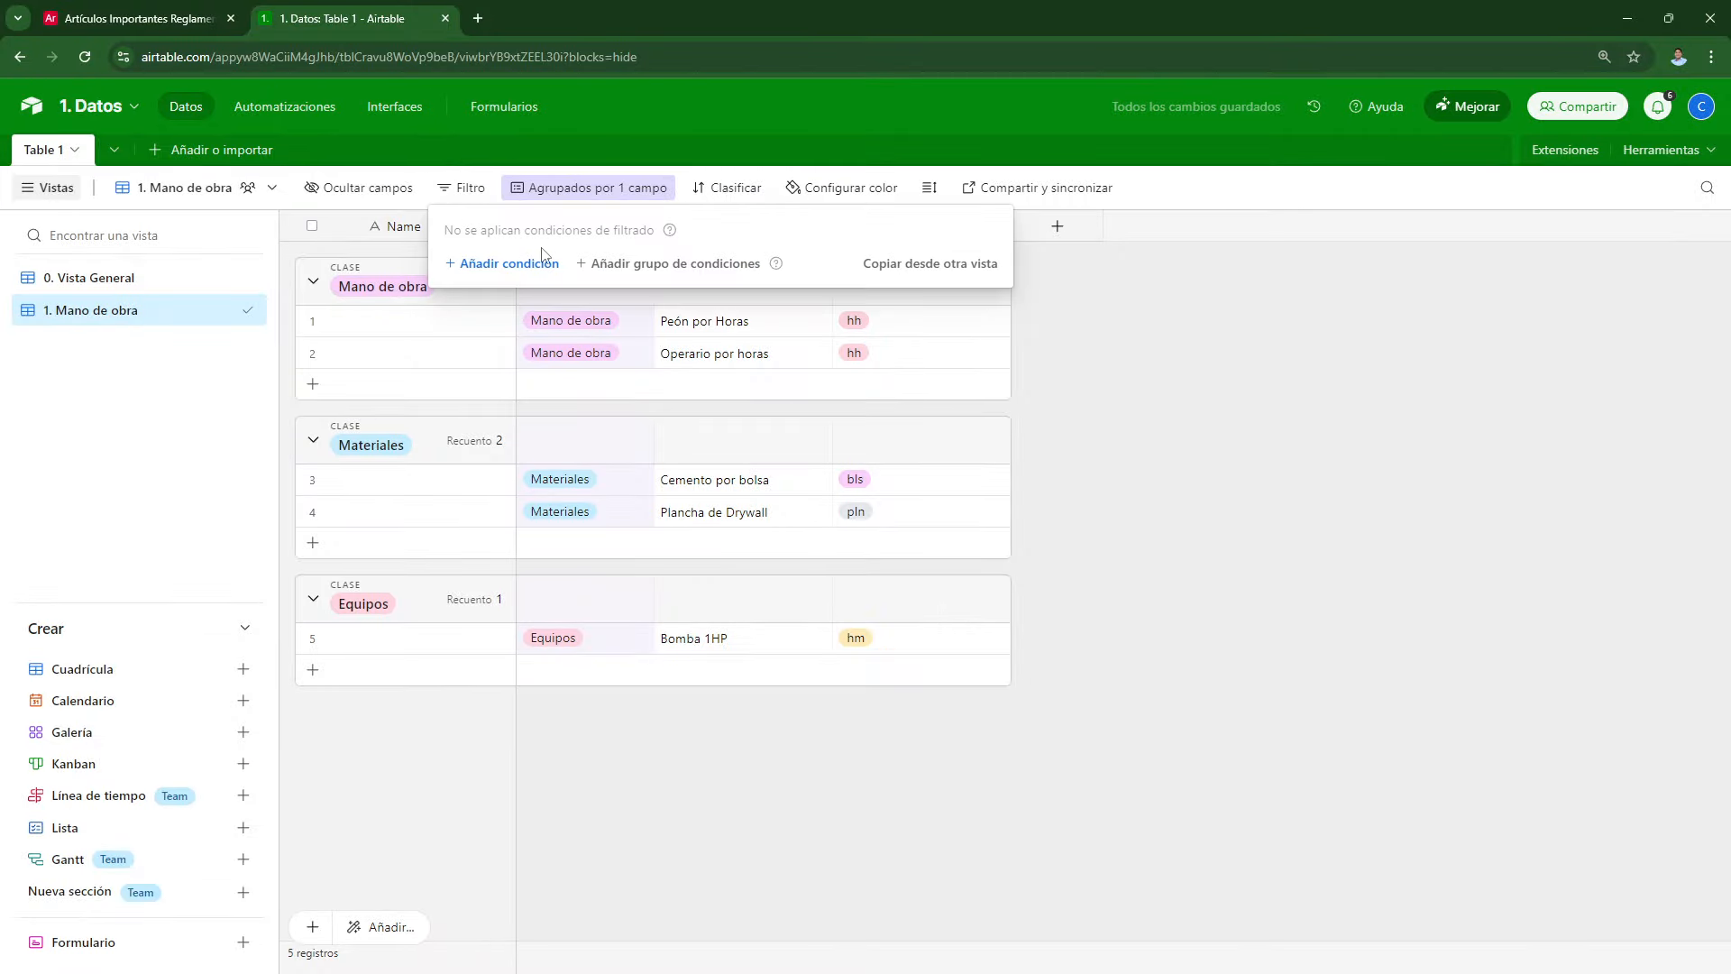
pyautogui.click(546, 377)
pyautogui.click(587, 263)
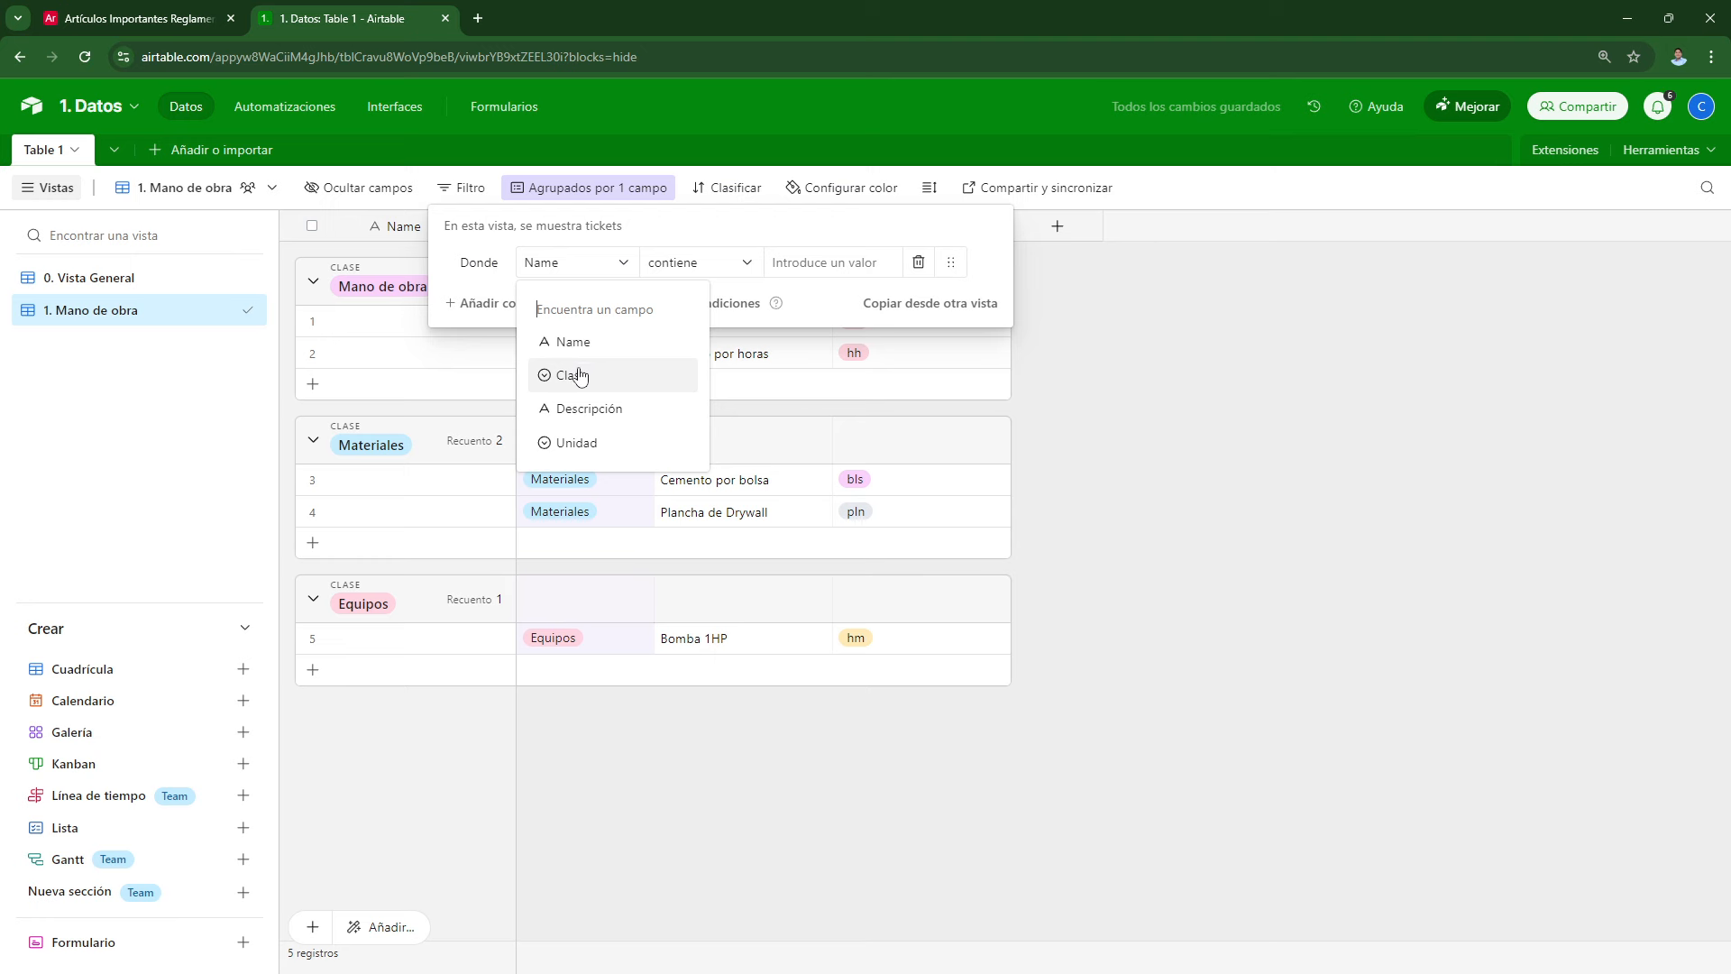
pyautogui.click(580, 374)
pyautogui.click(782, 263)
pyautogui.click(822, 342)
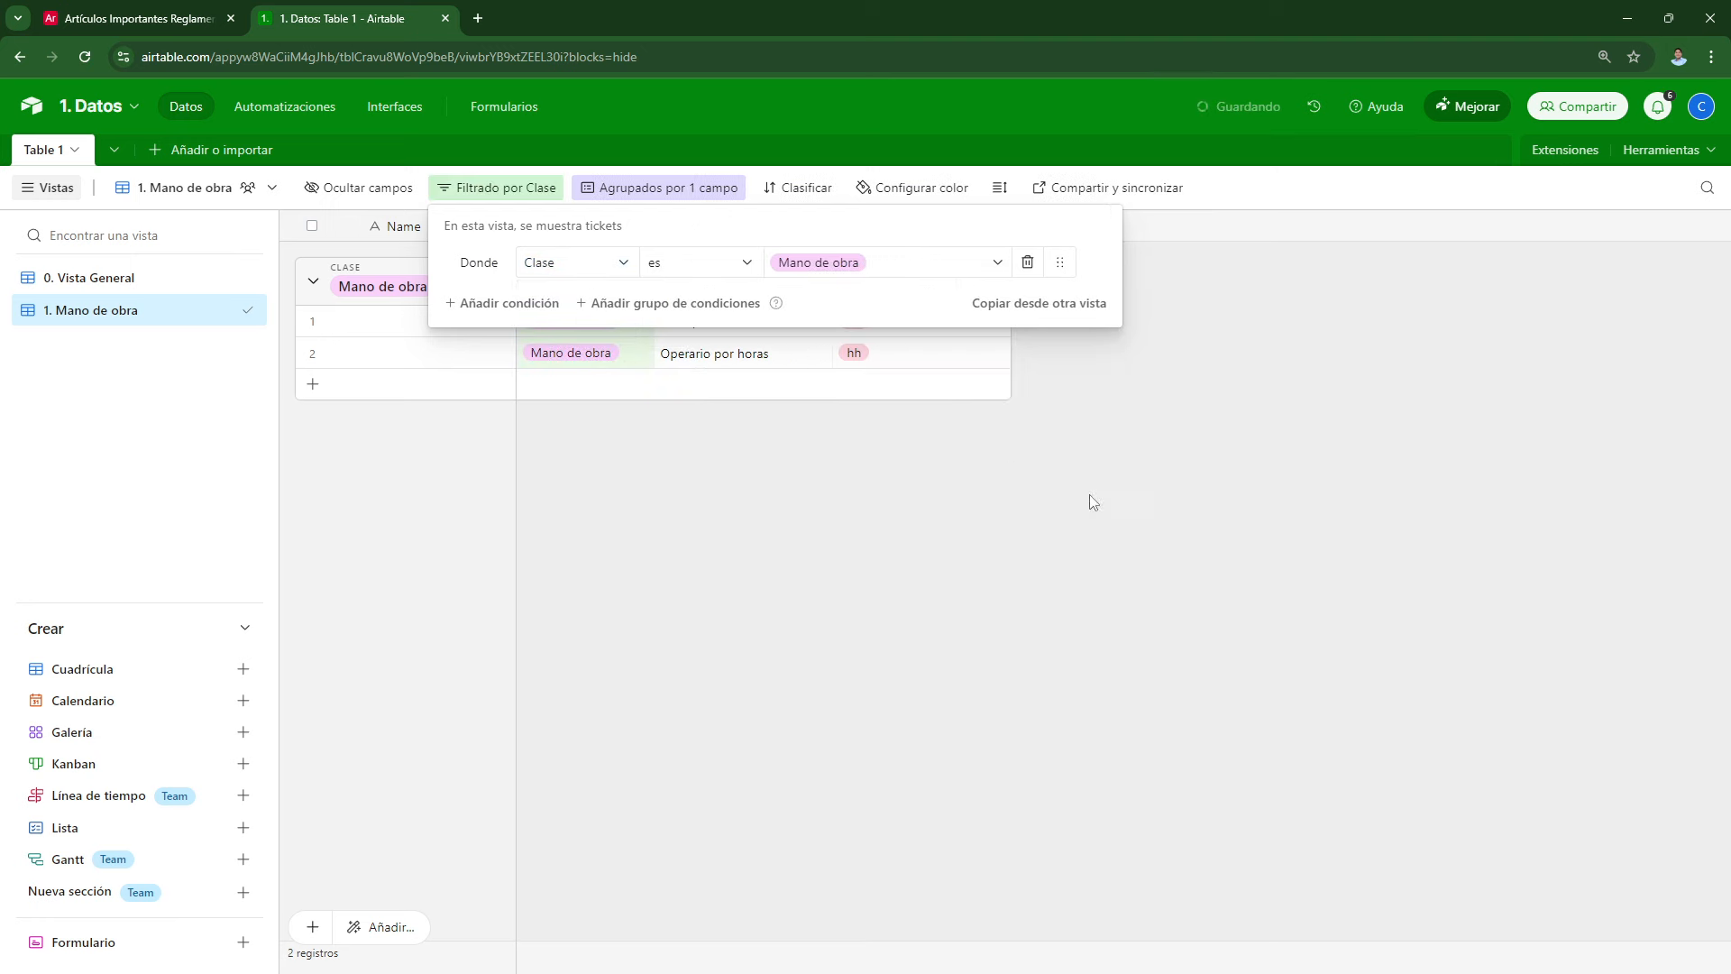
pyautogui.click(1003, 499)
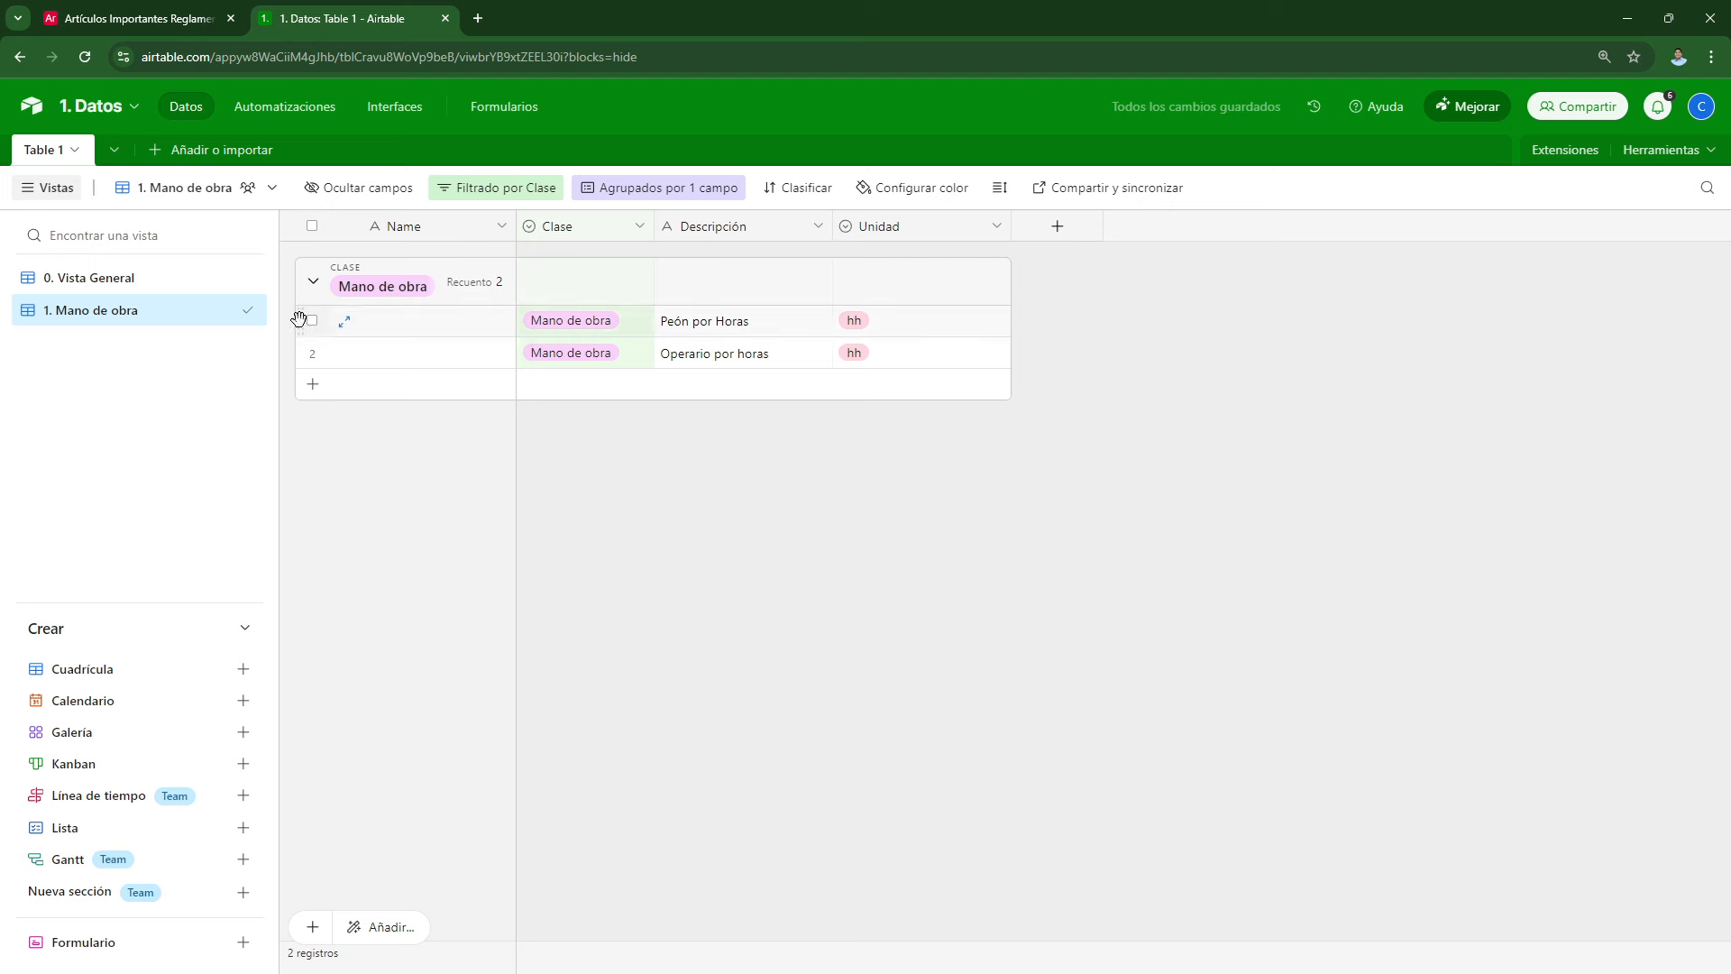
# Step: Duplicate 1. Mano de obra as '2. Maquinaria', filtered to Clase Equipos
pyautogui.rightClick(140, 311)
pyautogui.click(311, 413)
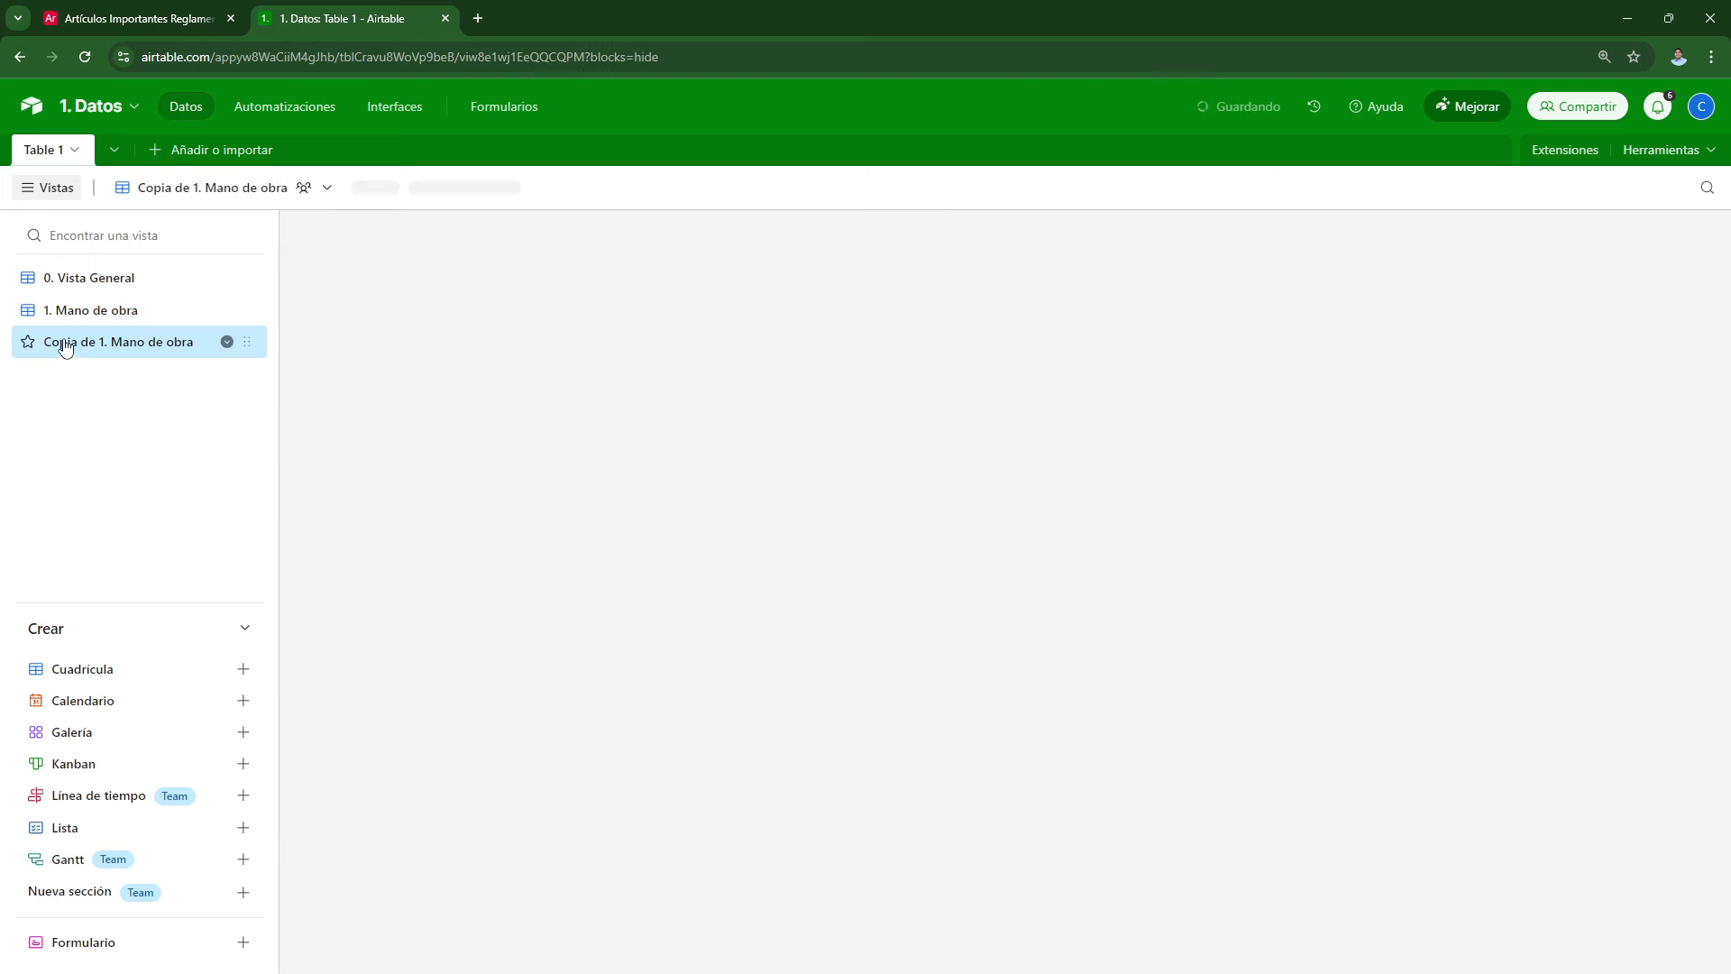
pyautogui.write('2. ')
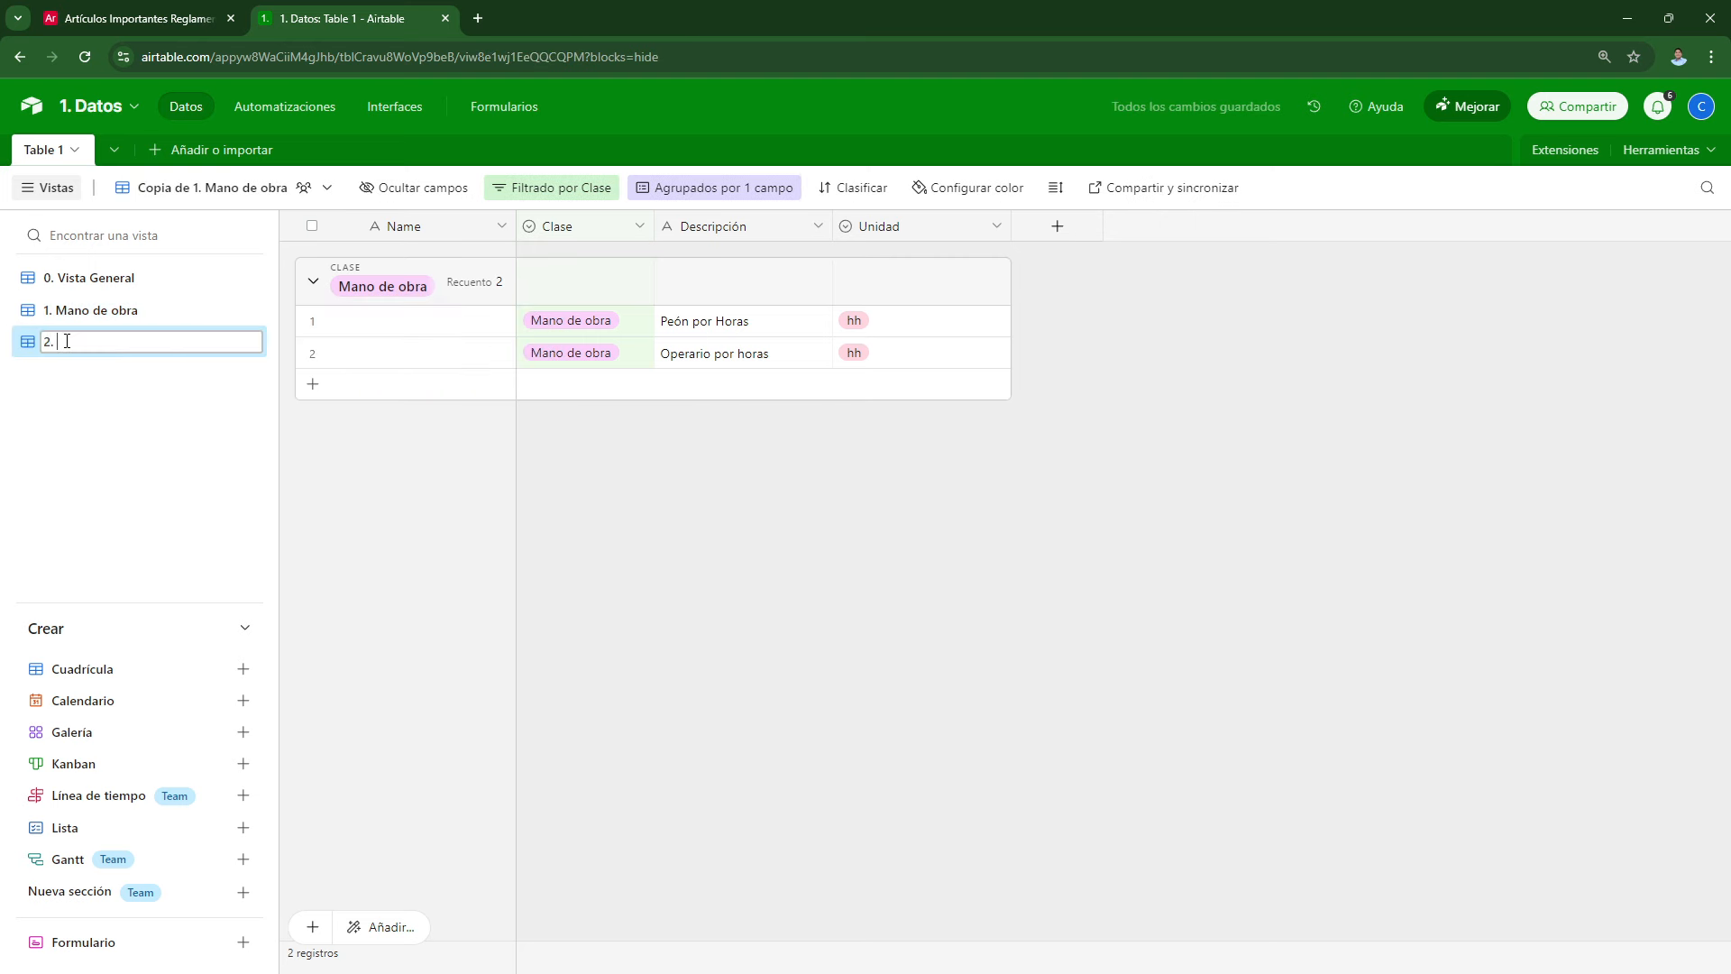
pyautogui.write('Maquinaria')
pyautogui.press('Return')
pyautogui.click(458, 199)
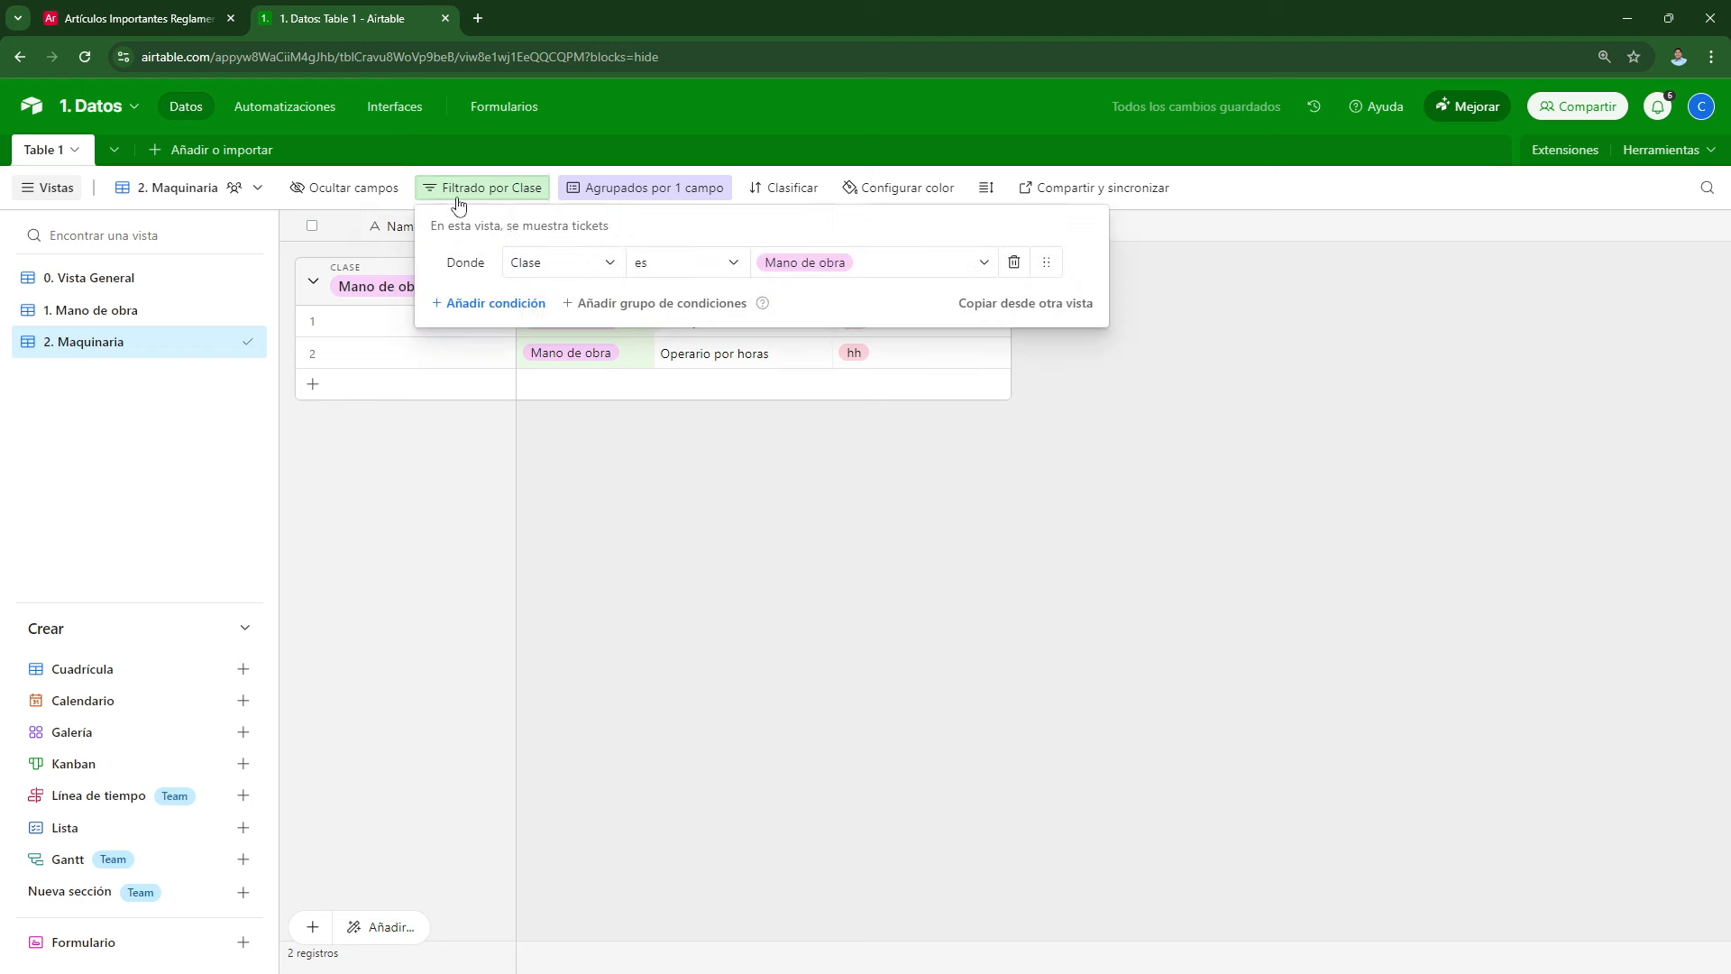
pyautogui.click(782, 271)
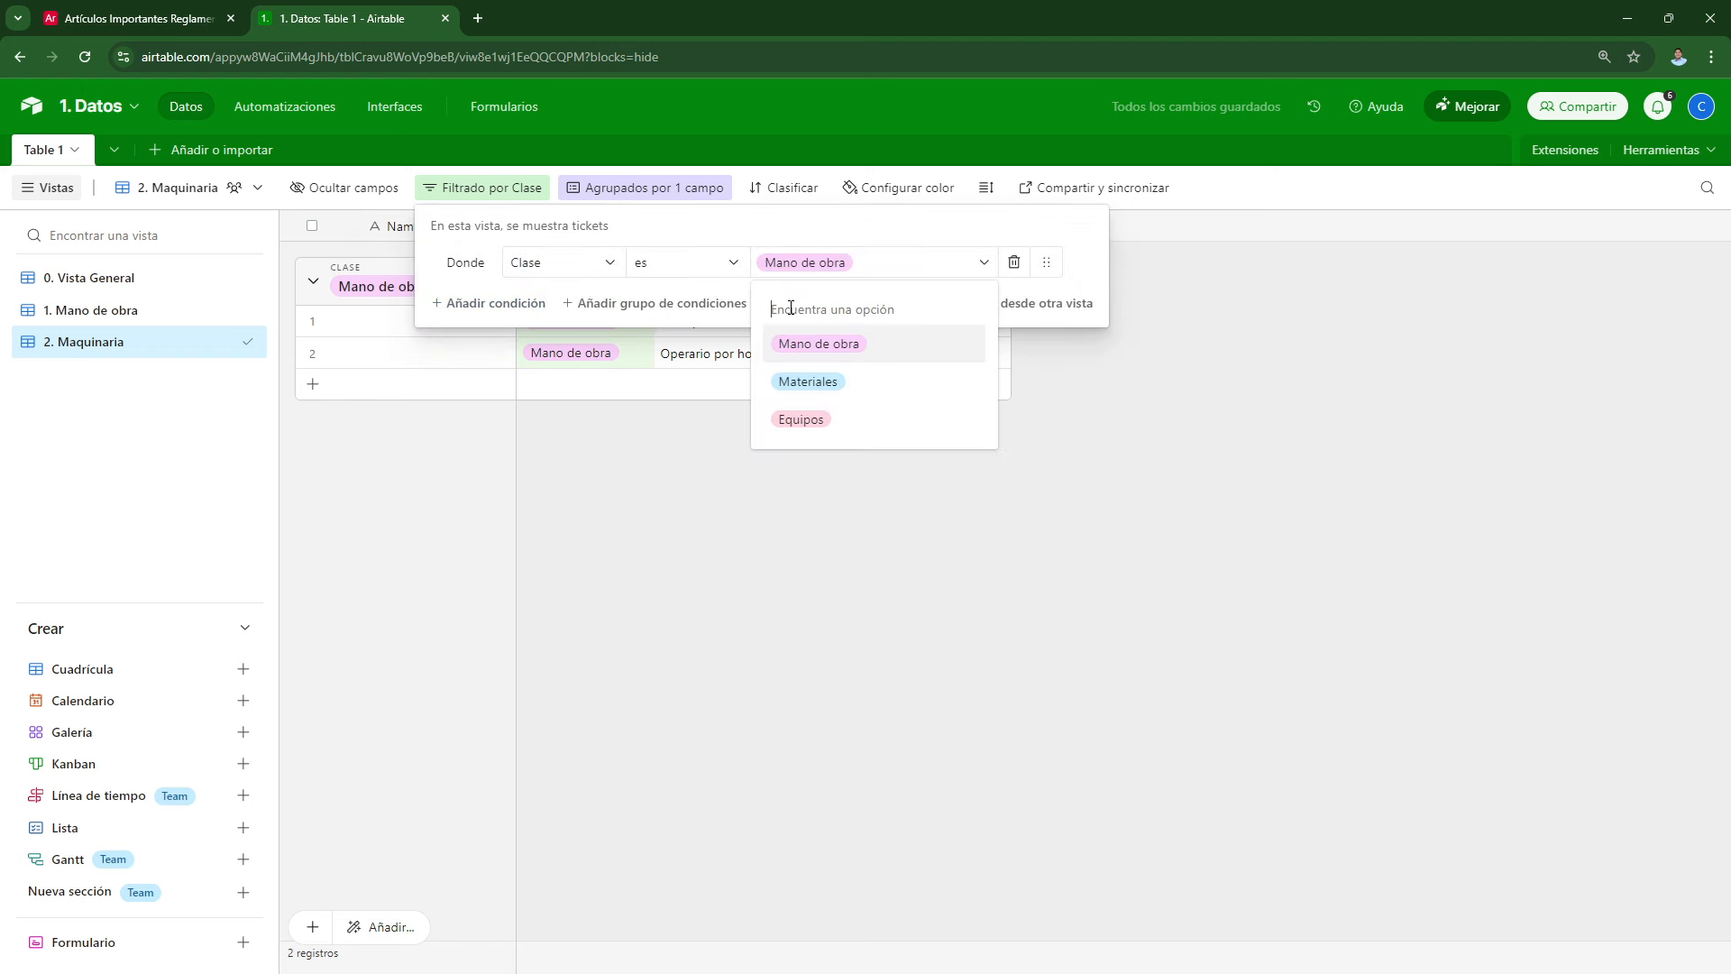
pyautogui.click(798, 422)
pyautogui.click(728, 510)
# Step: Duplicate 2. Maquinaria as '3. Materiales', filtered to Clase Materiales
pyautogui.click(235, 342)
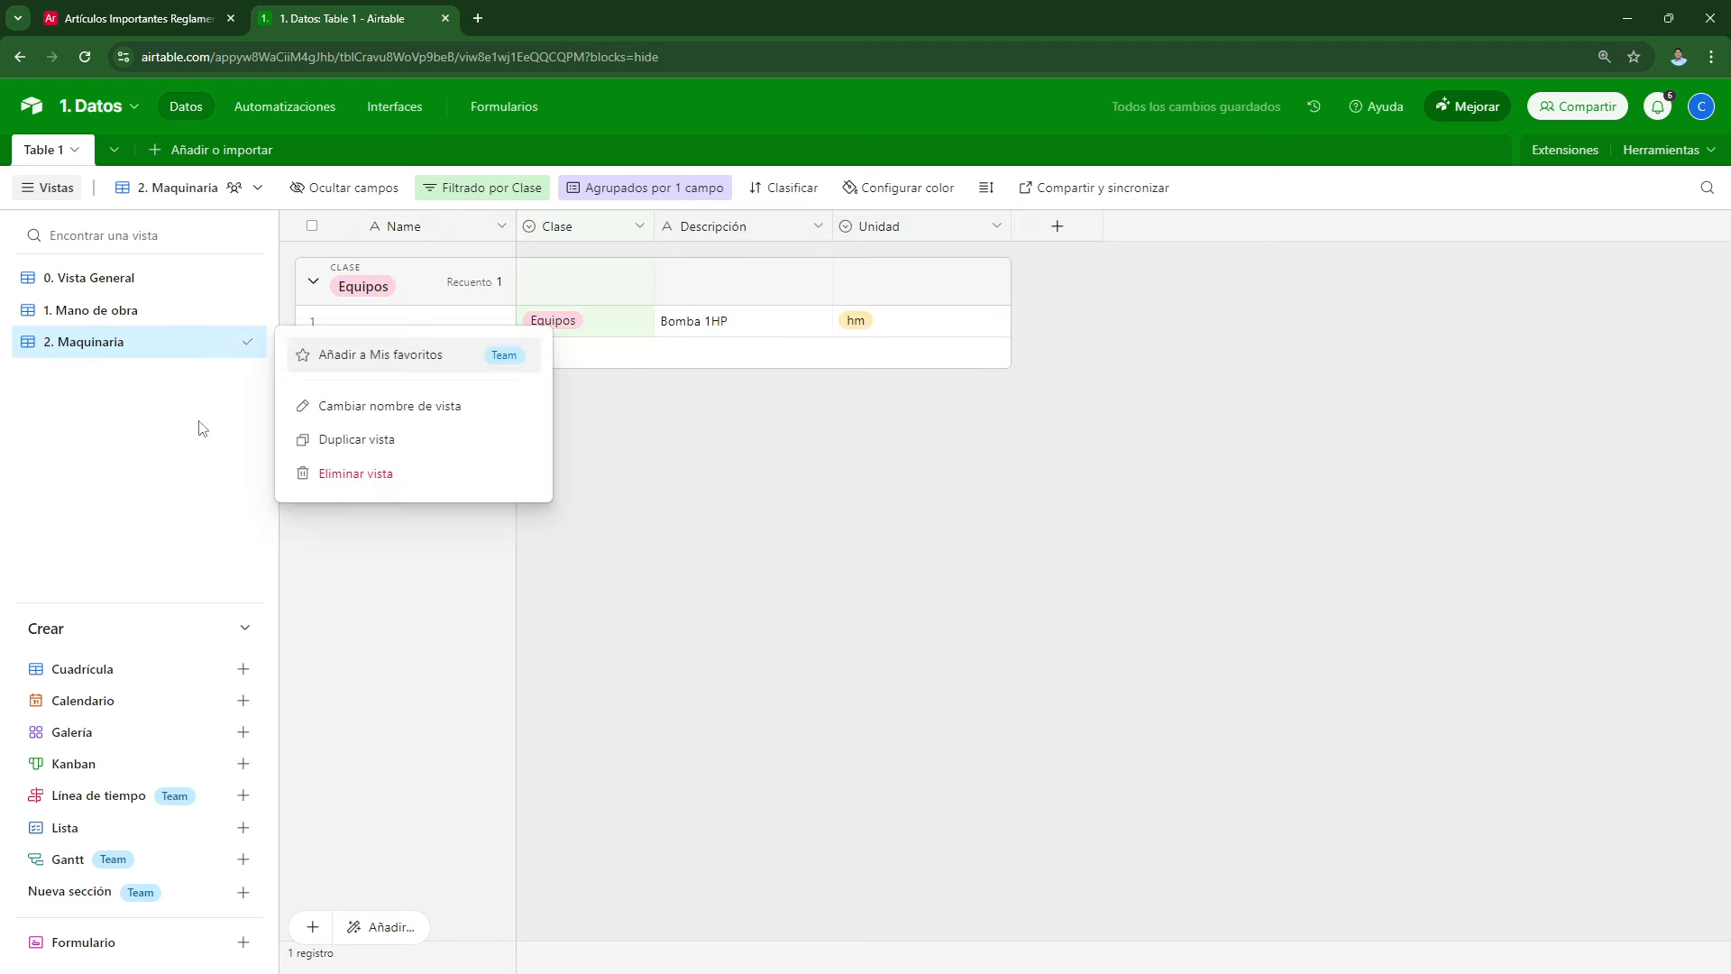
pyautogui.click(355, 440)
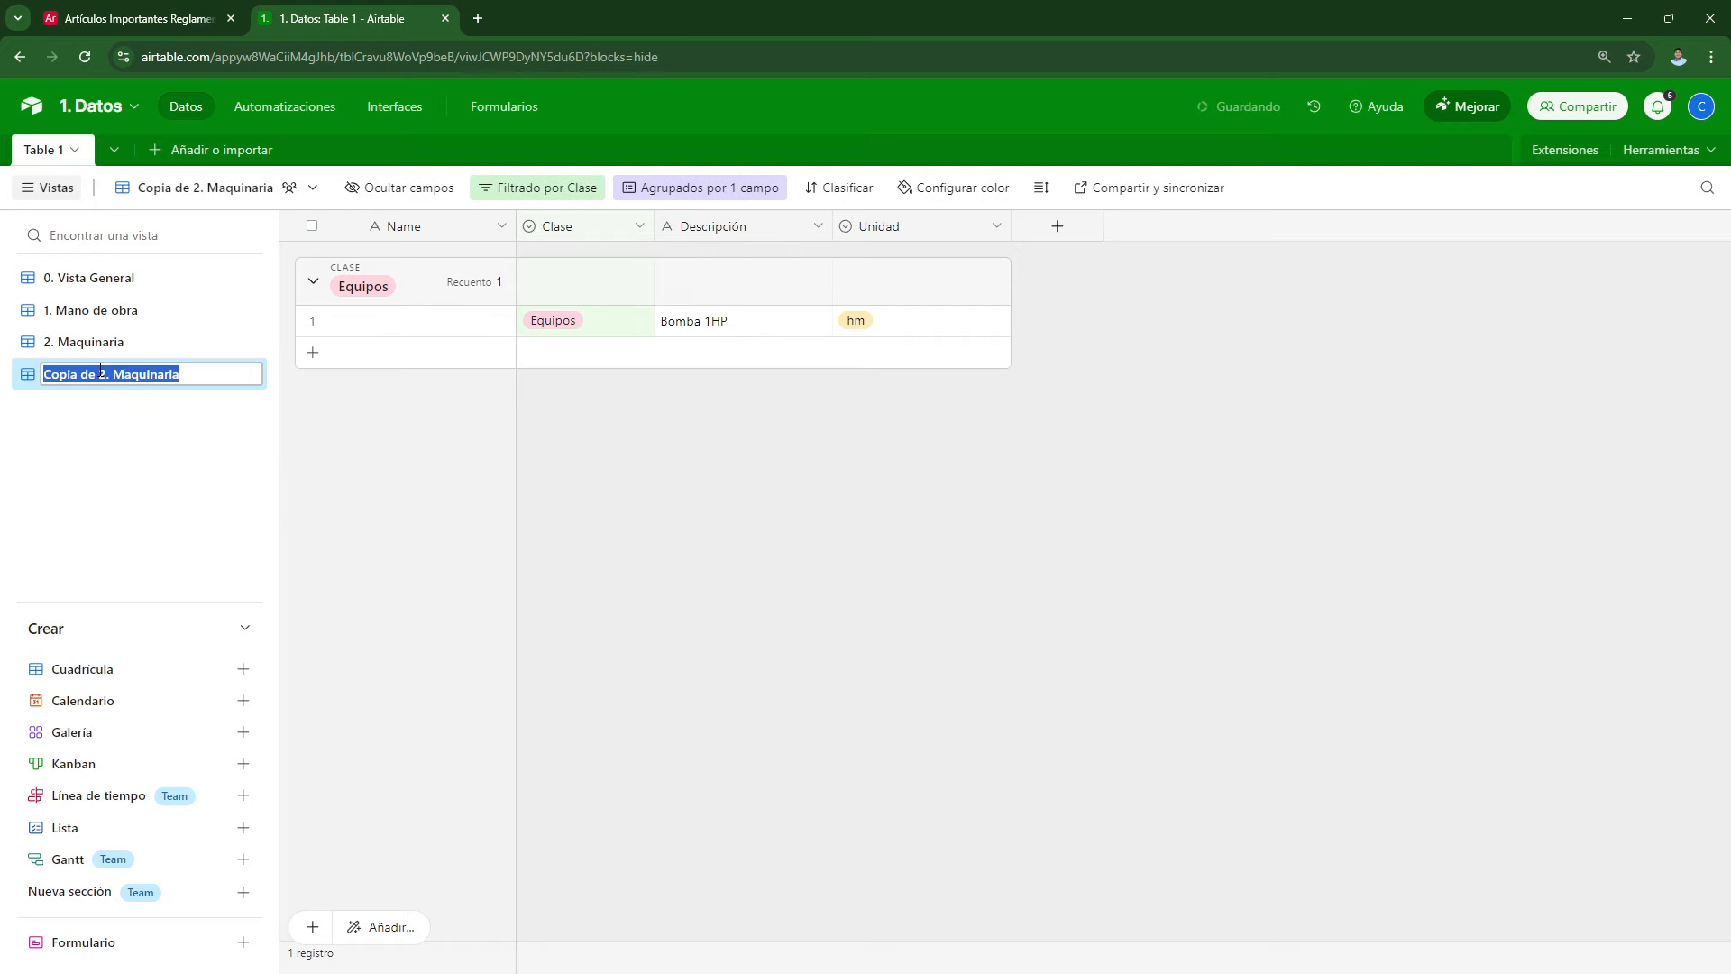
pyautogui.write('3. Materiales')
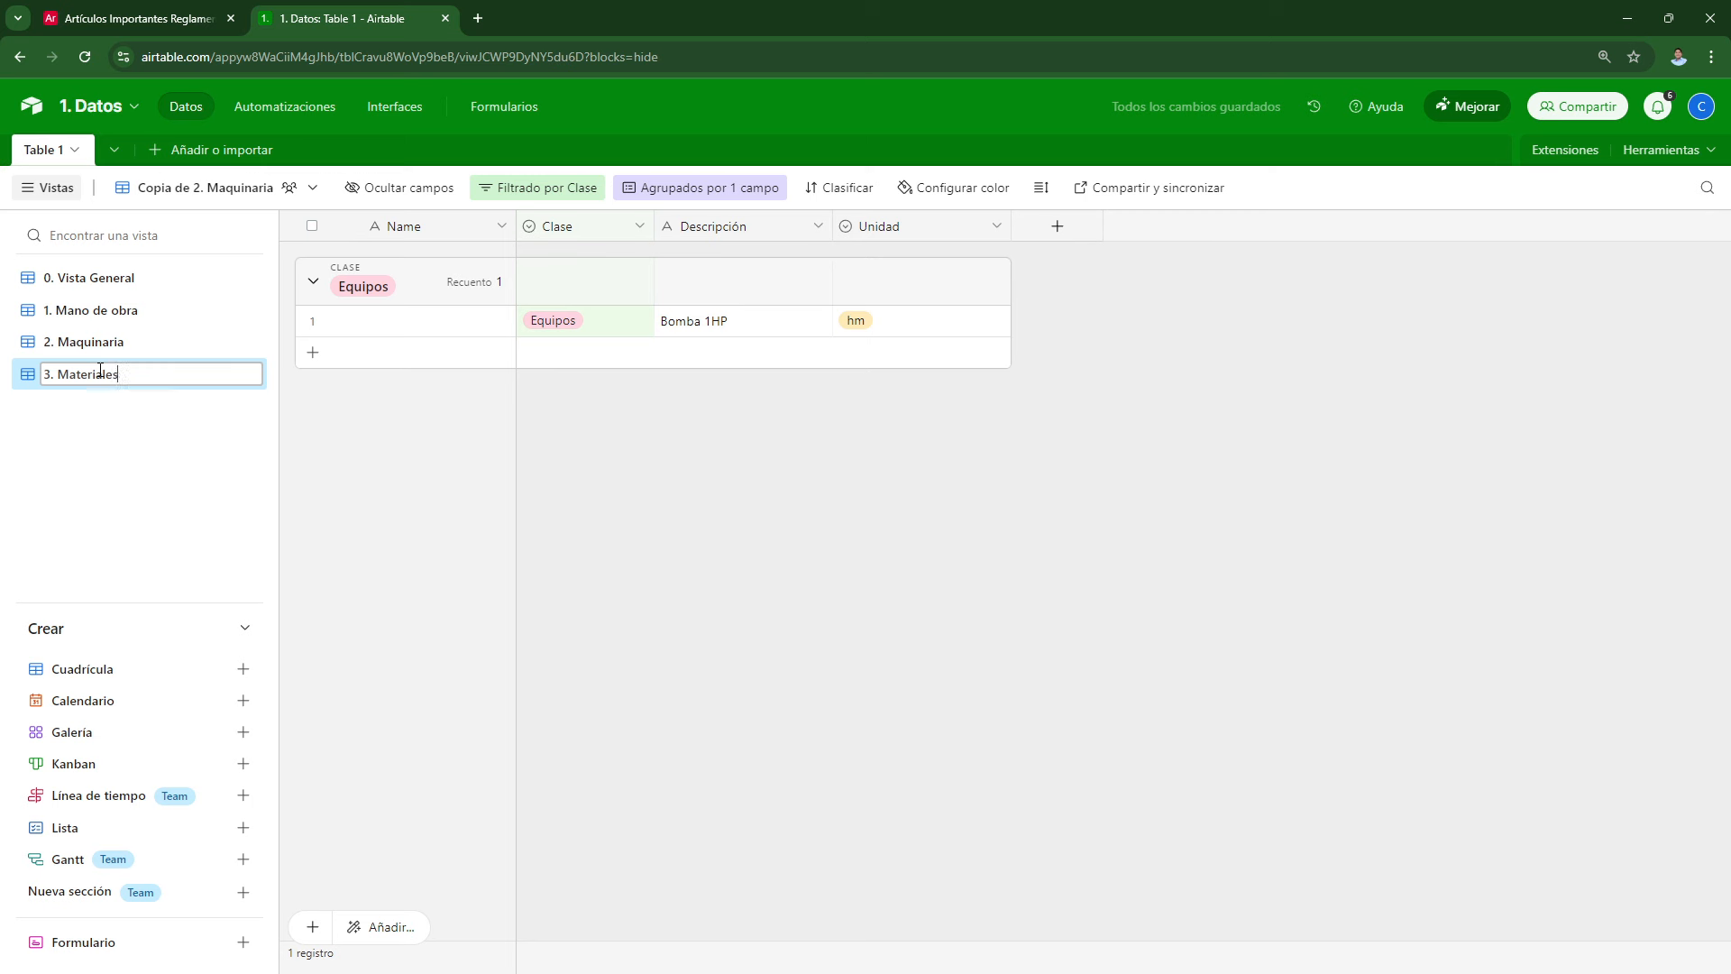
pyautogui.press('Return')
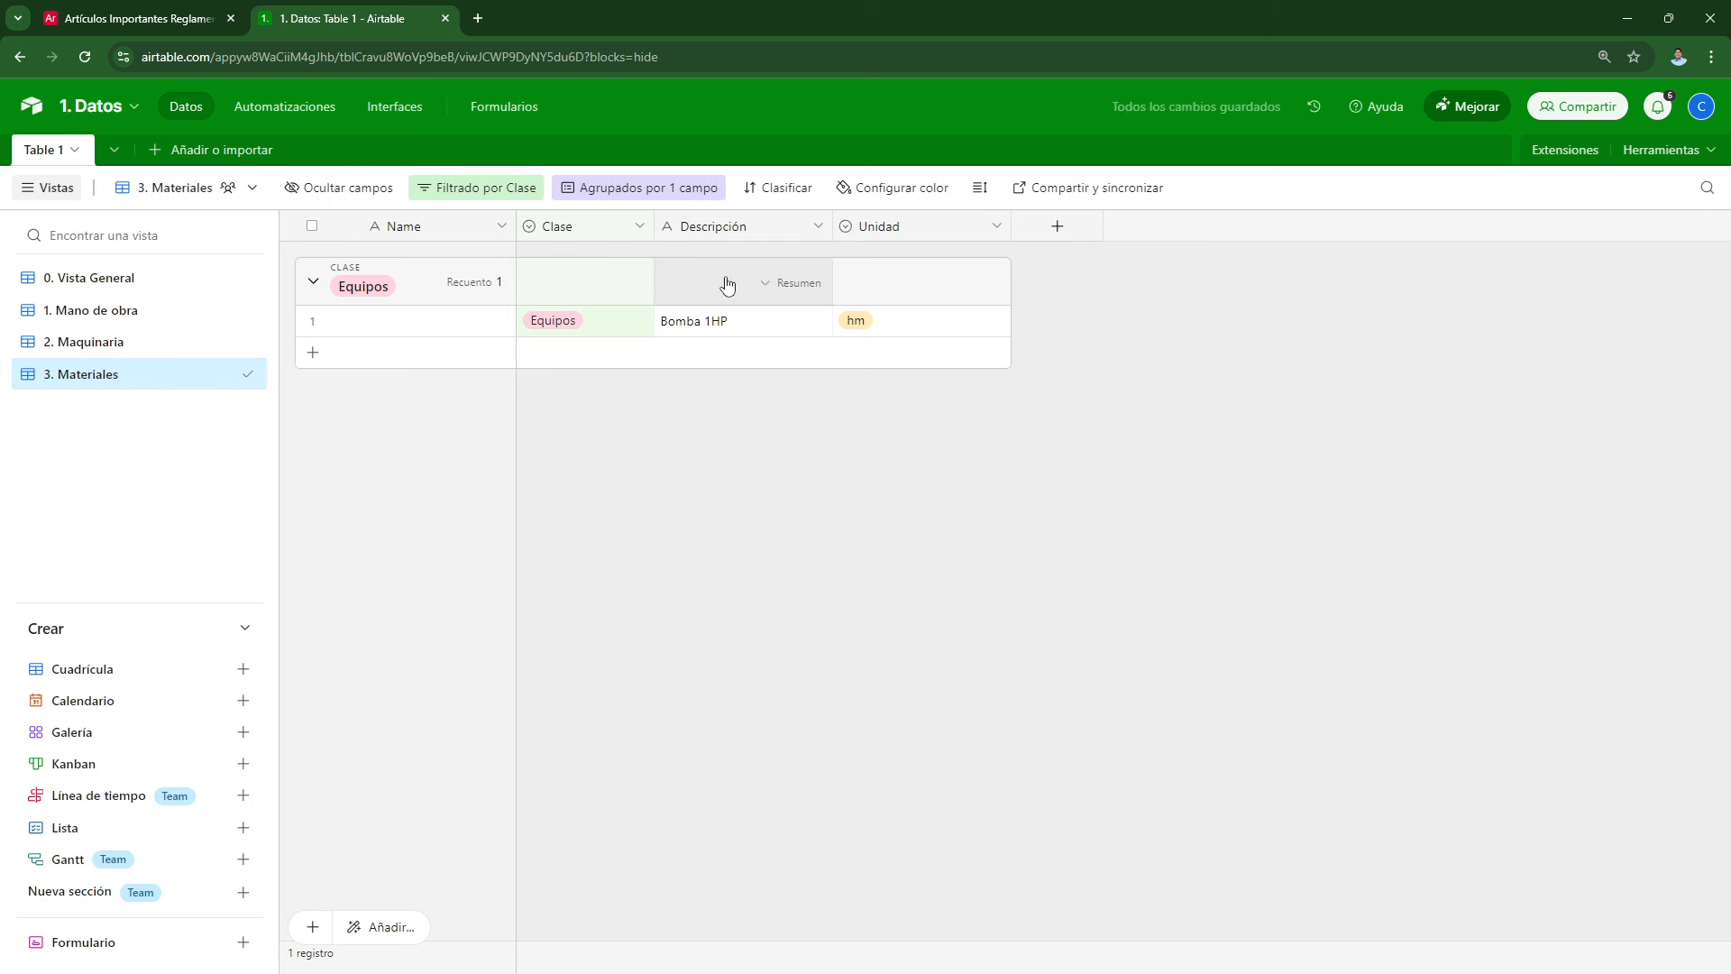
pyautogui.click(478, 188)
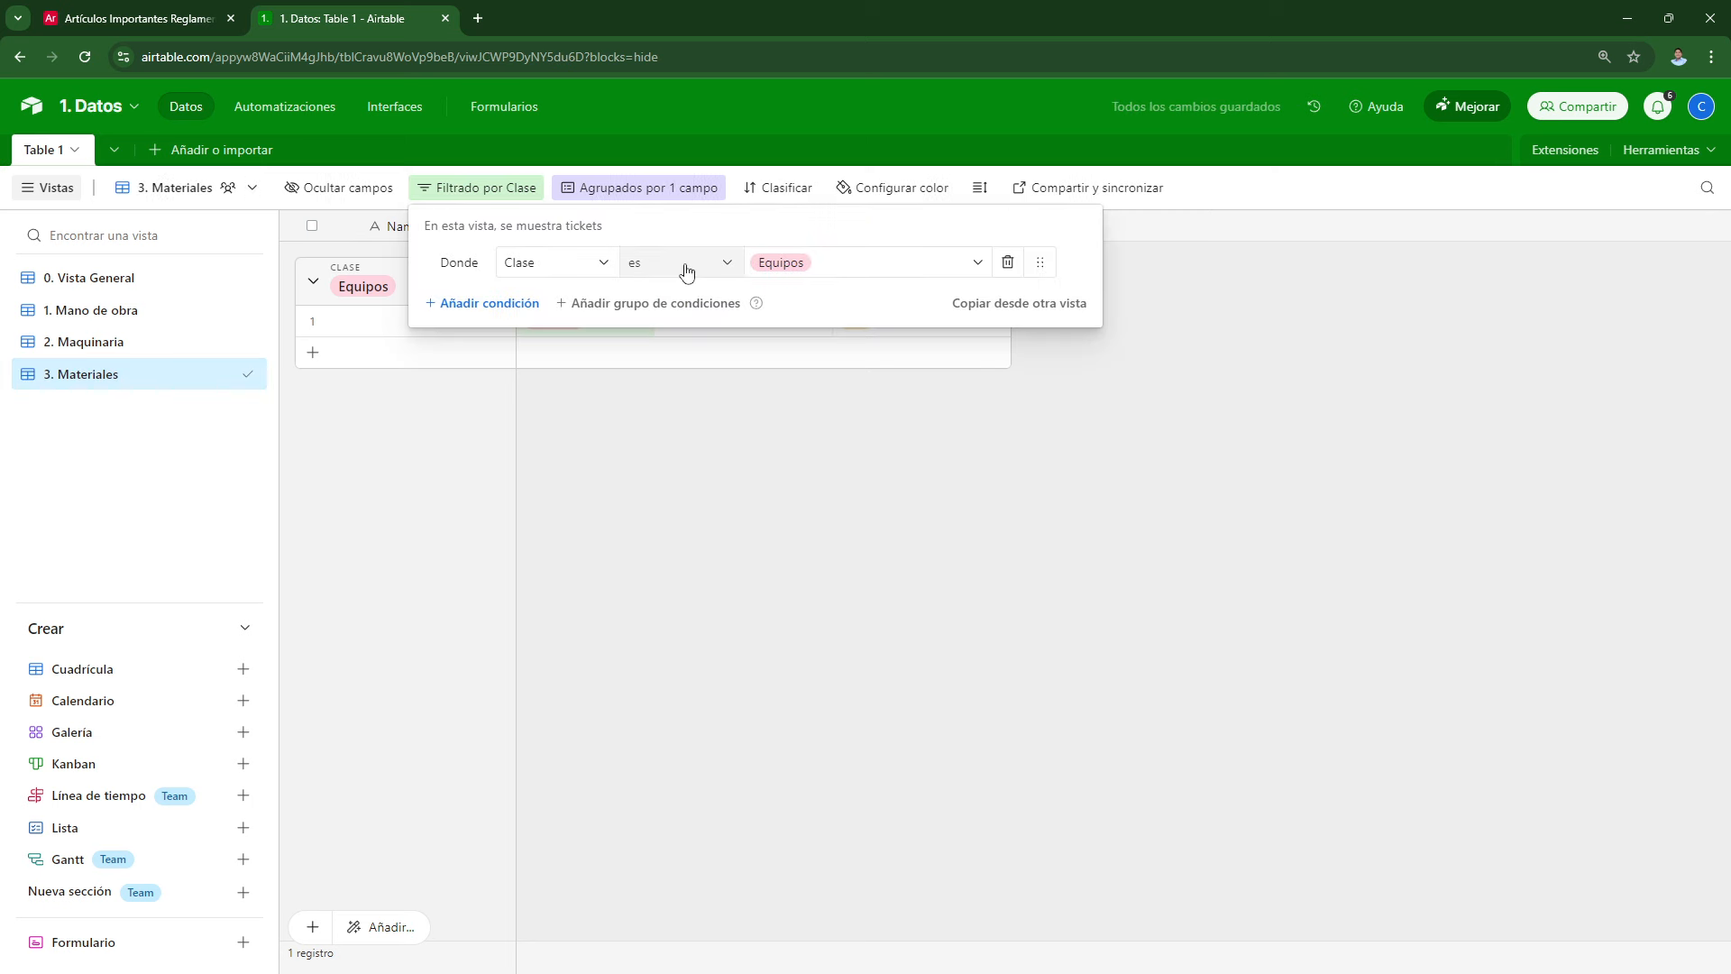
pyautogui.click(785, 263)
pyautogui.click(809, 386)
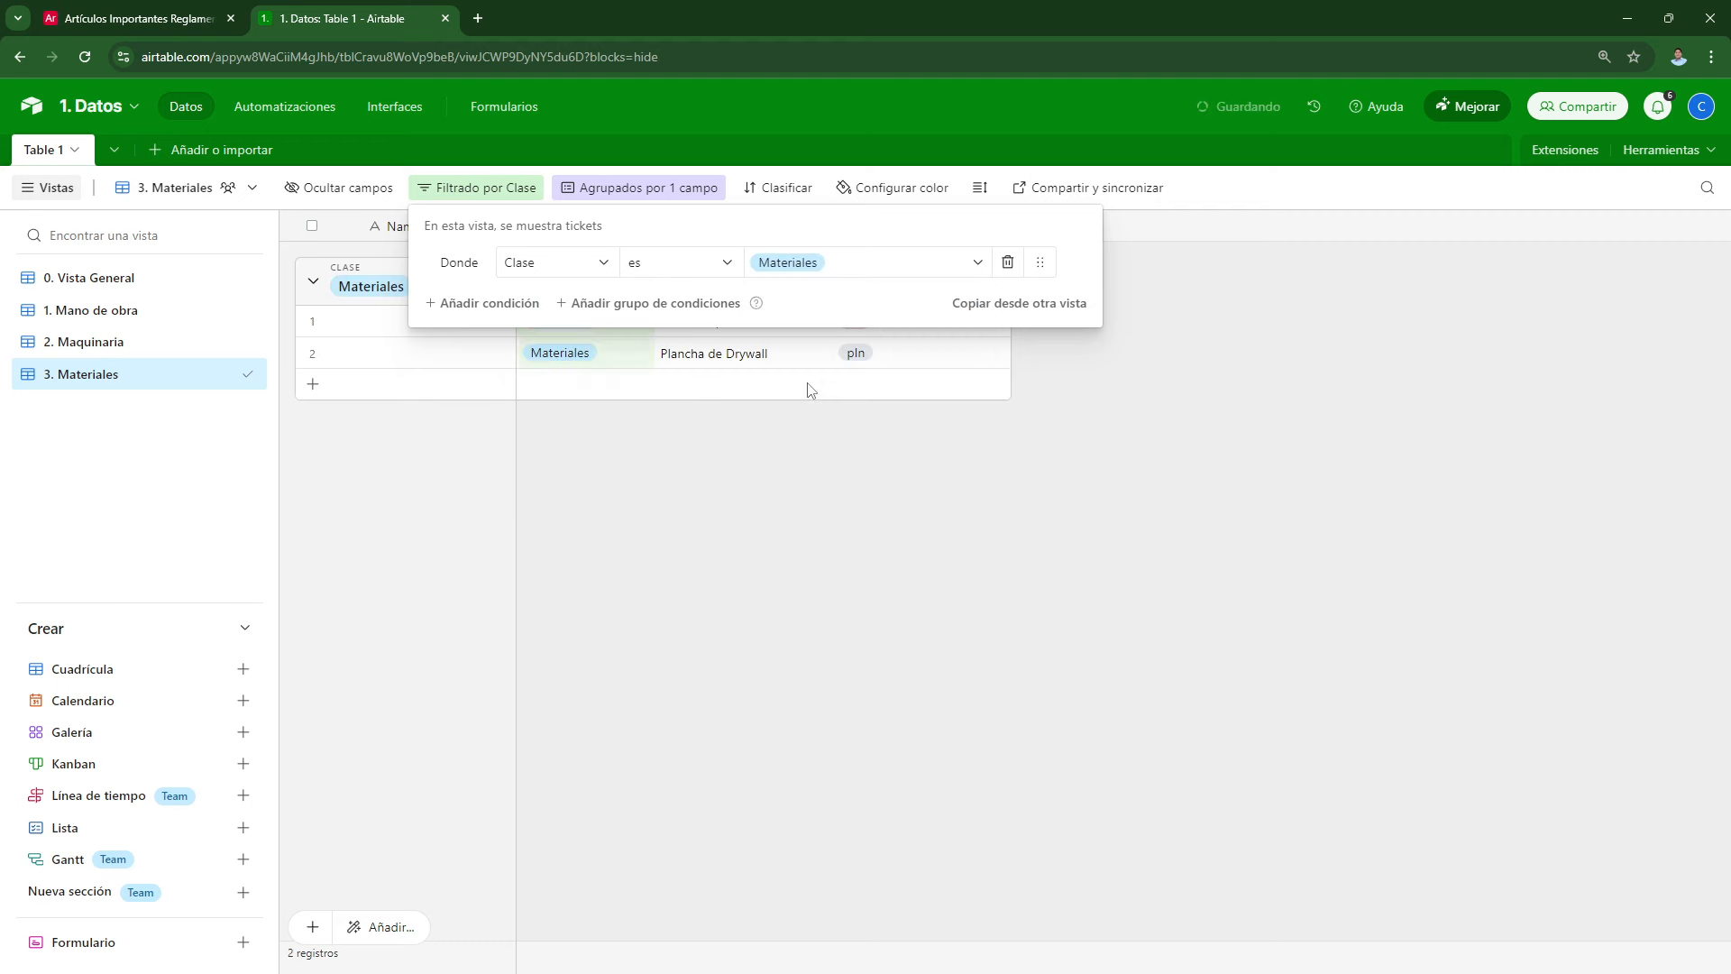
pyautogui.click(783, 503)
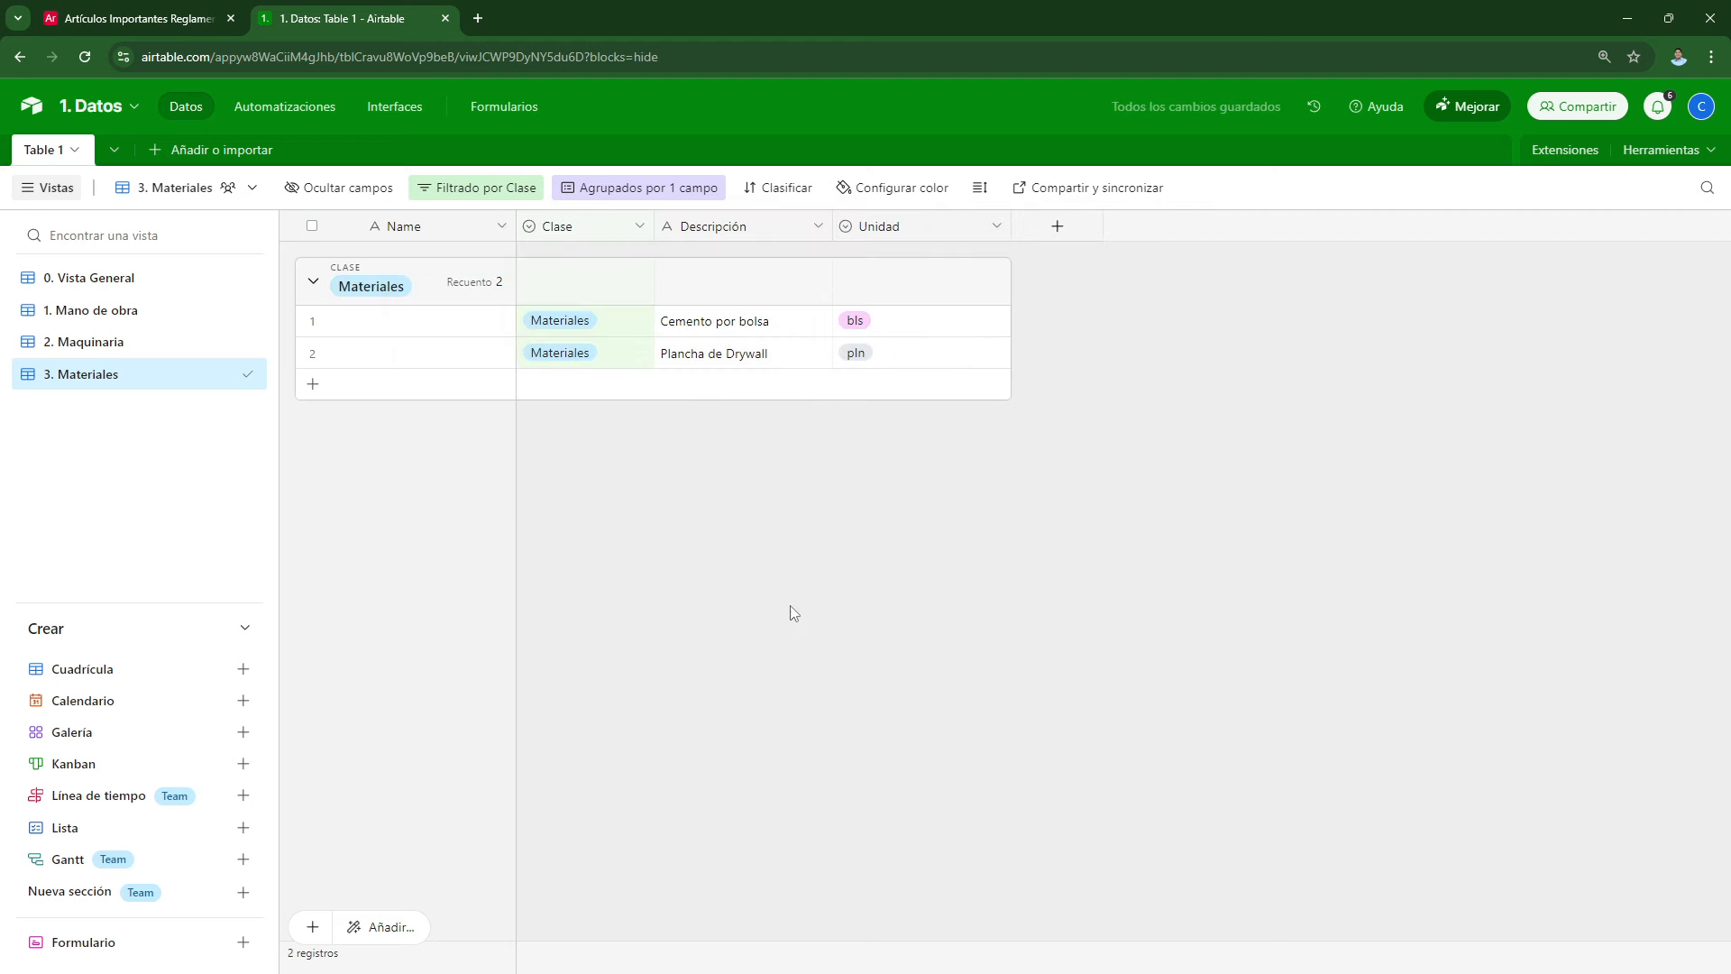
# Step: Browse the four views in the sidebar, ending on 0. Vista General
pyautogui.click(104, 280)
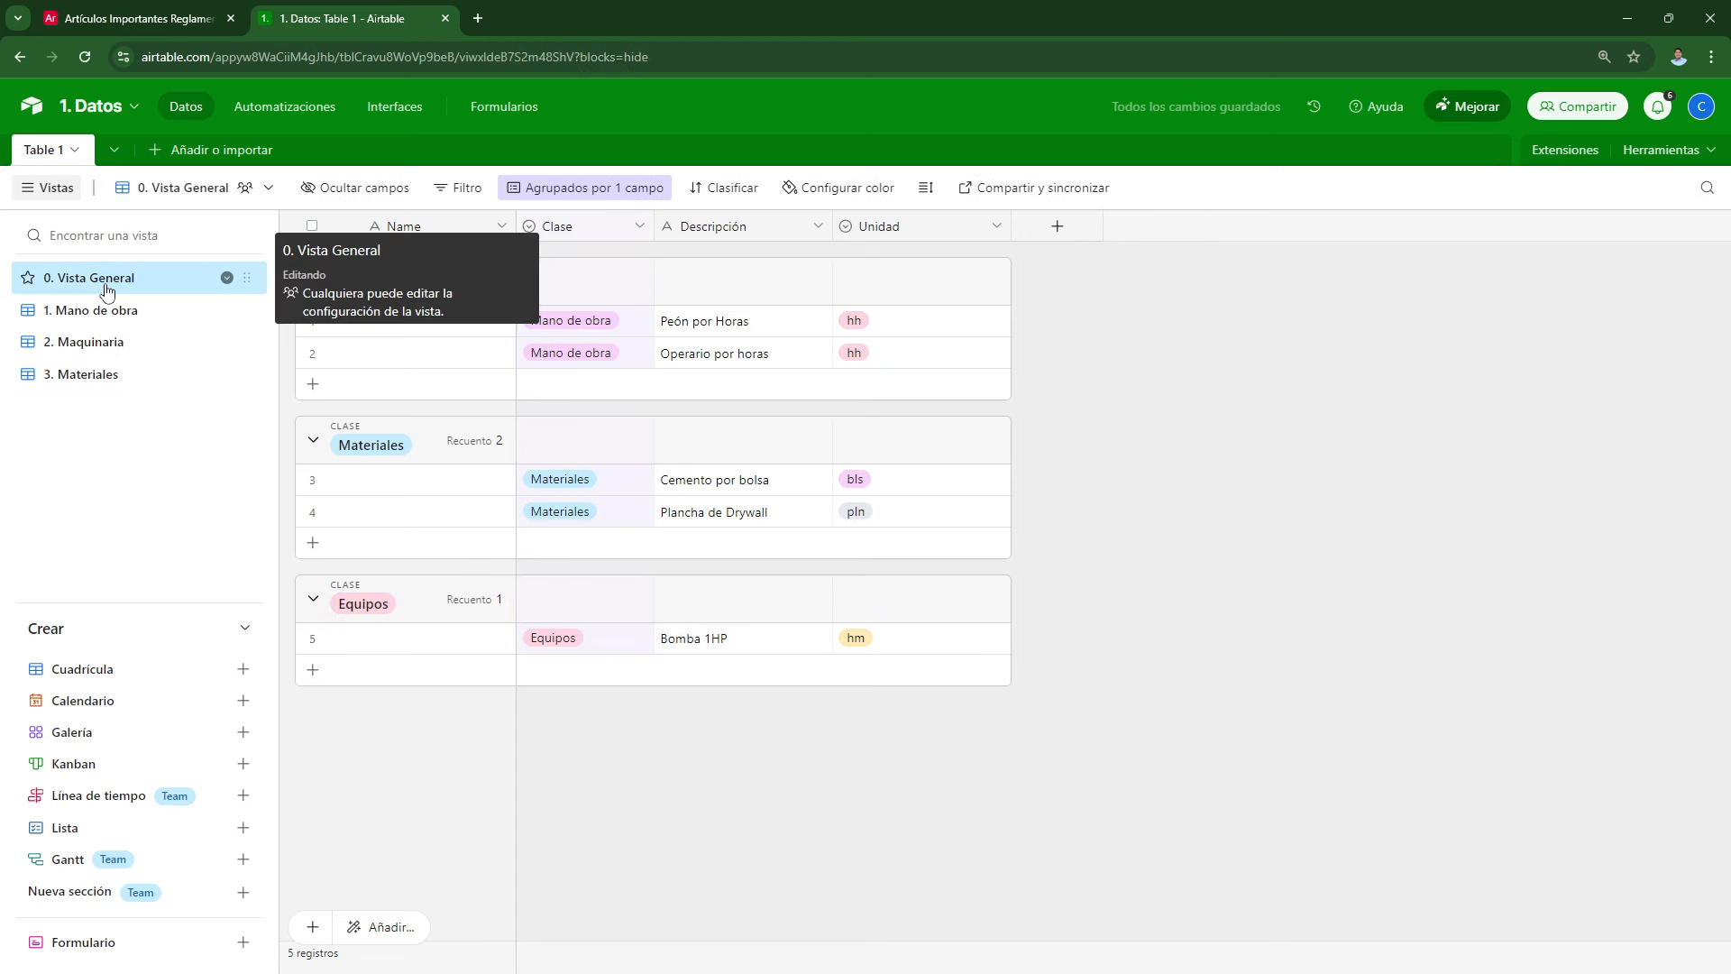
pyautogui.click(112, 311)
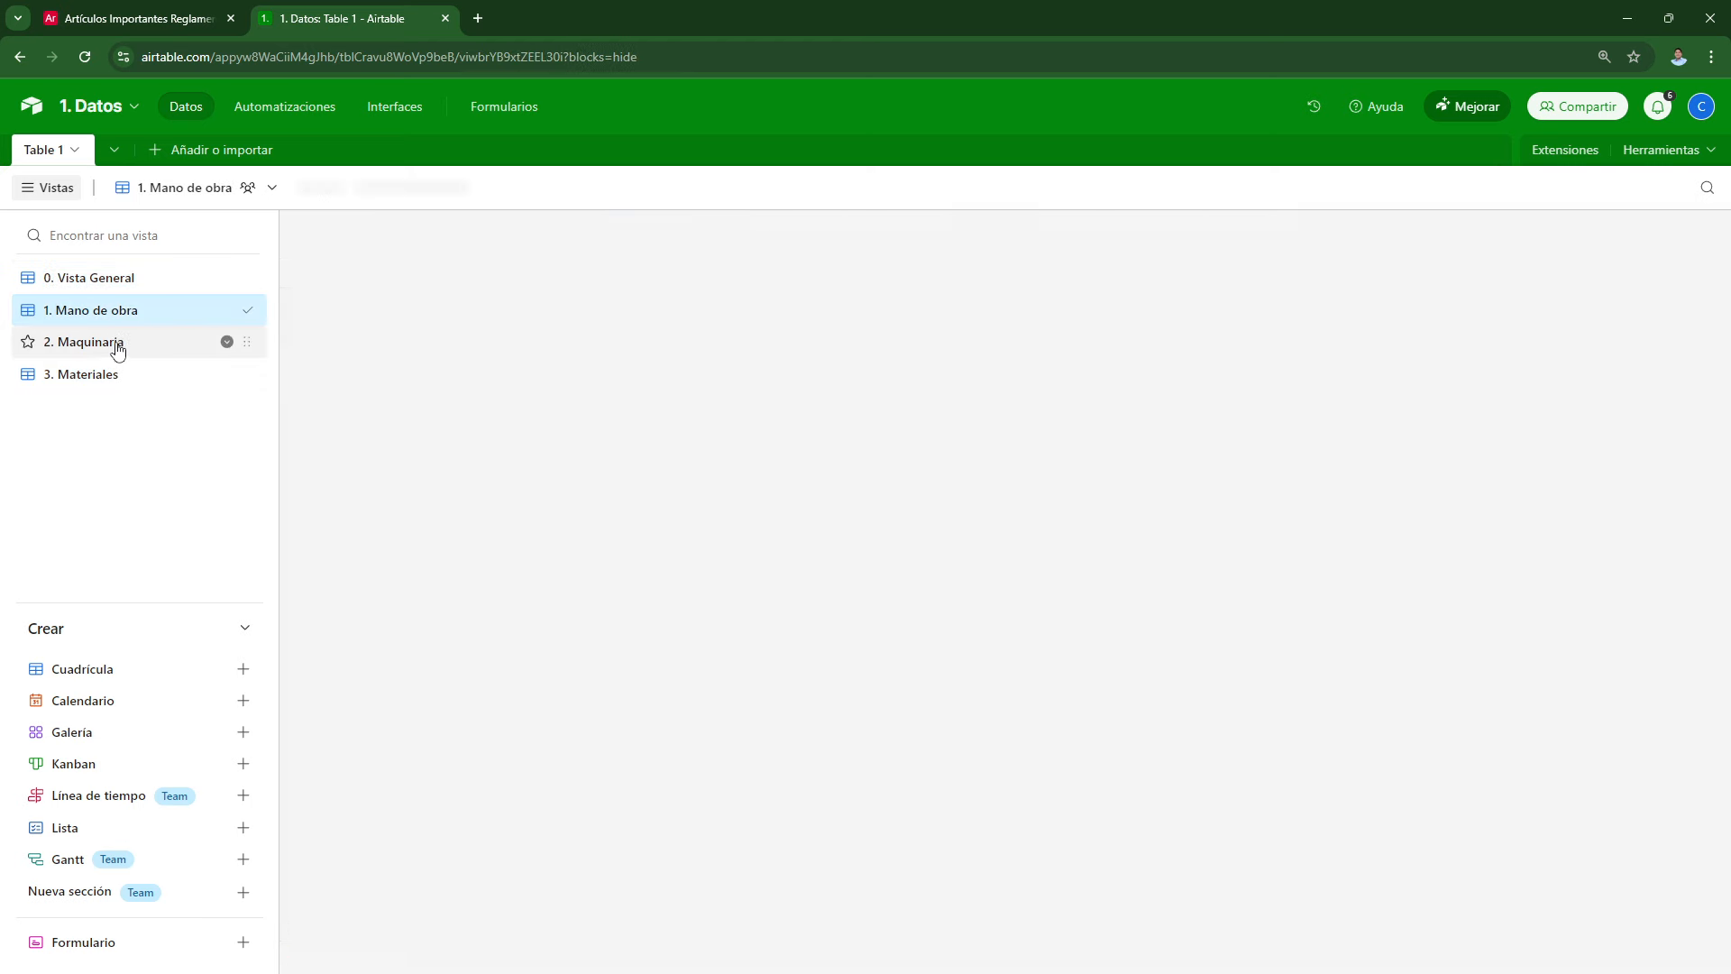
pyautogui.click(112, 341)
pyautogui.click(110, 374)
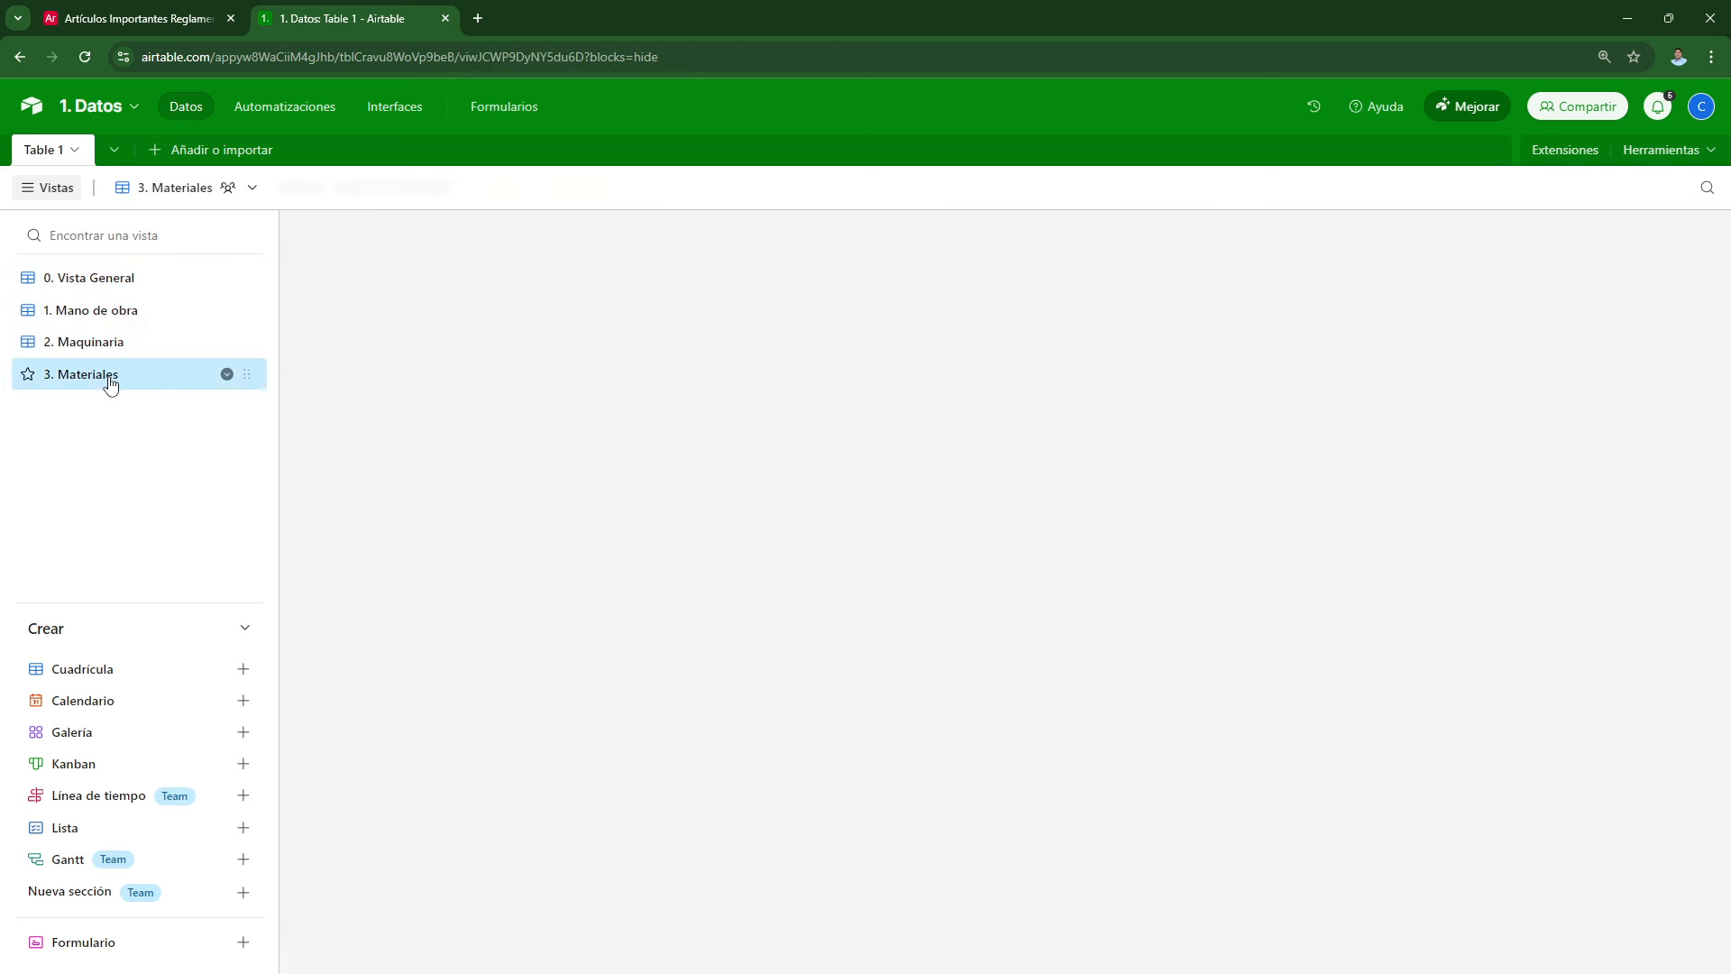
pyautogui.click(113, 310)
pyautogui.click(113, 279)
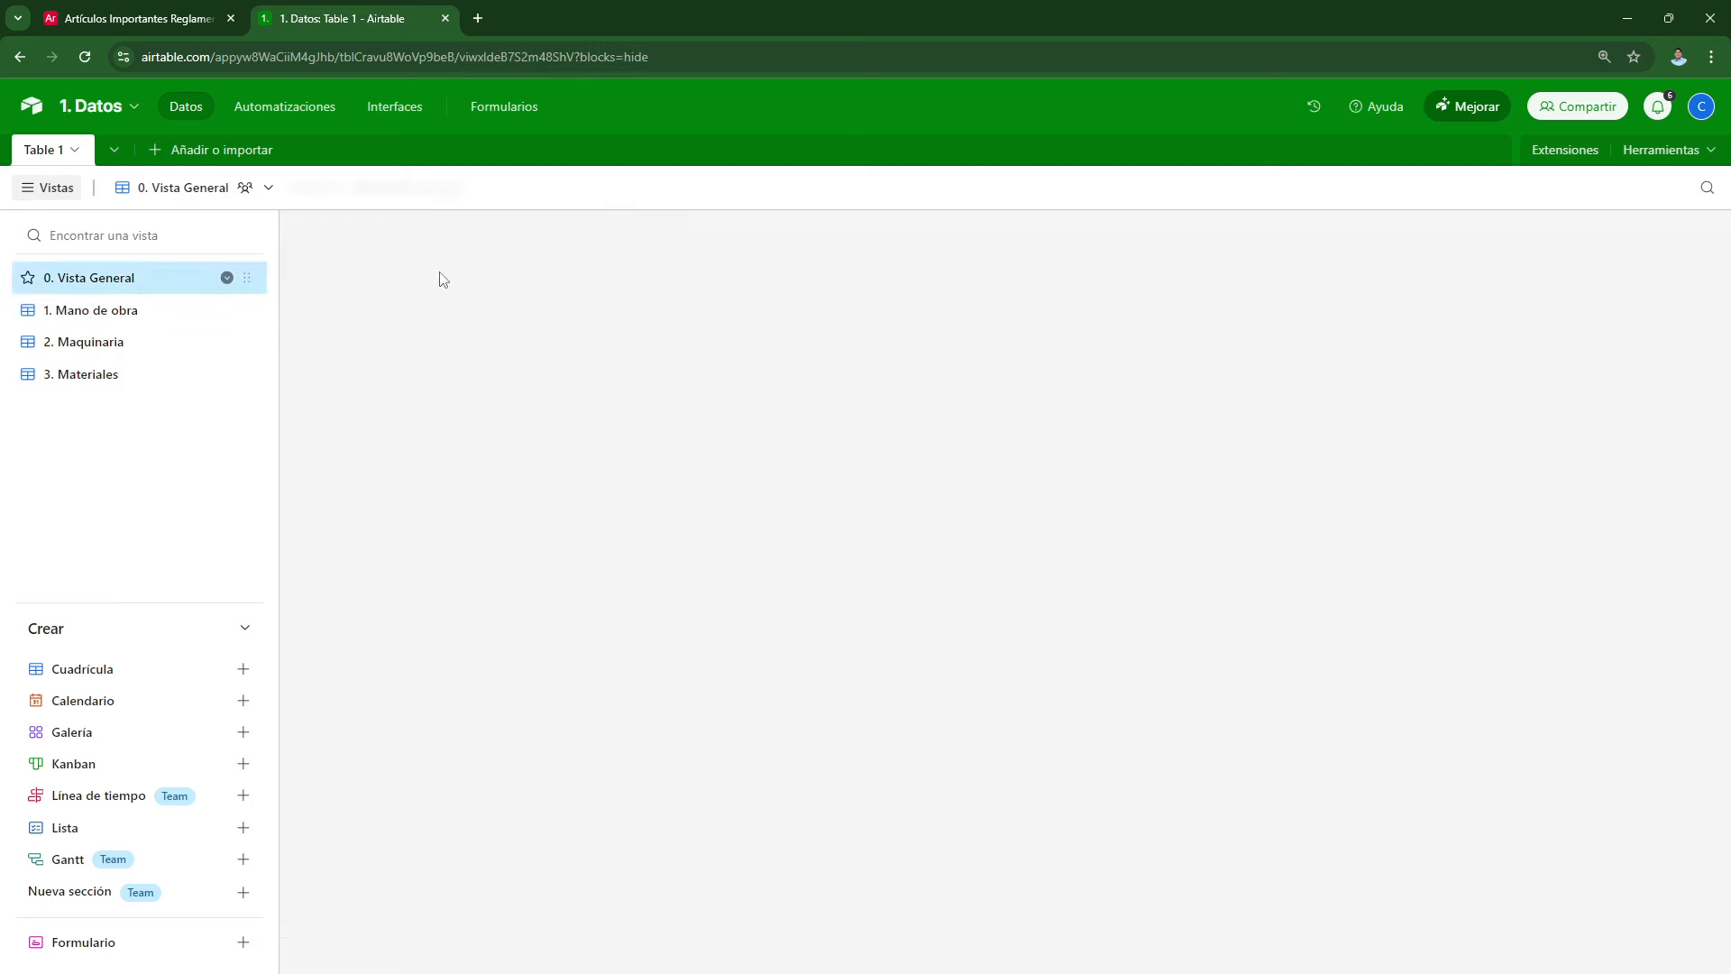
# Step: Create a Moneda field named Costo, replacing the $ currency symbol with S/
pyautogui.click(1037, 226)
pyautogui.scroll(-5, 1181, 568)
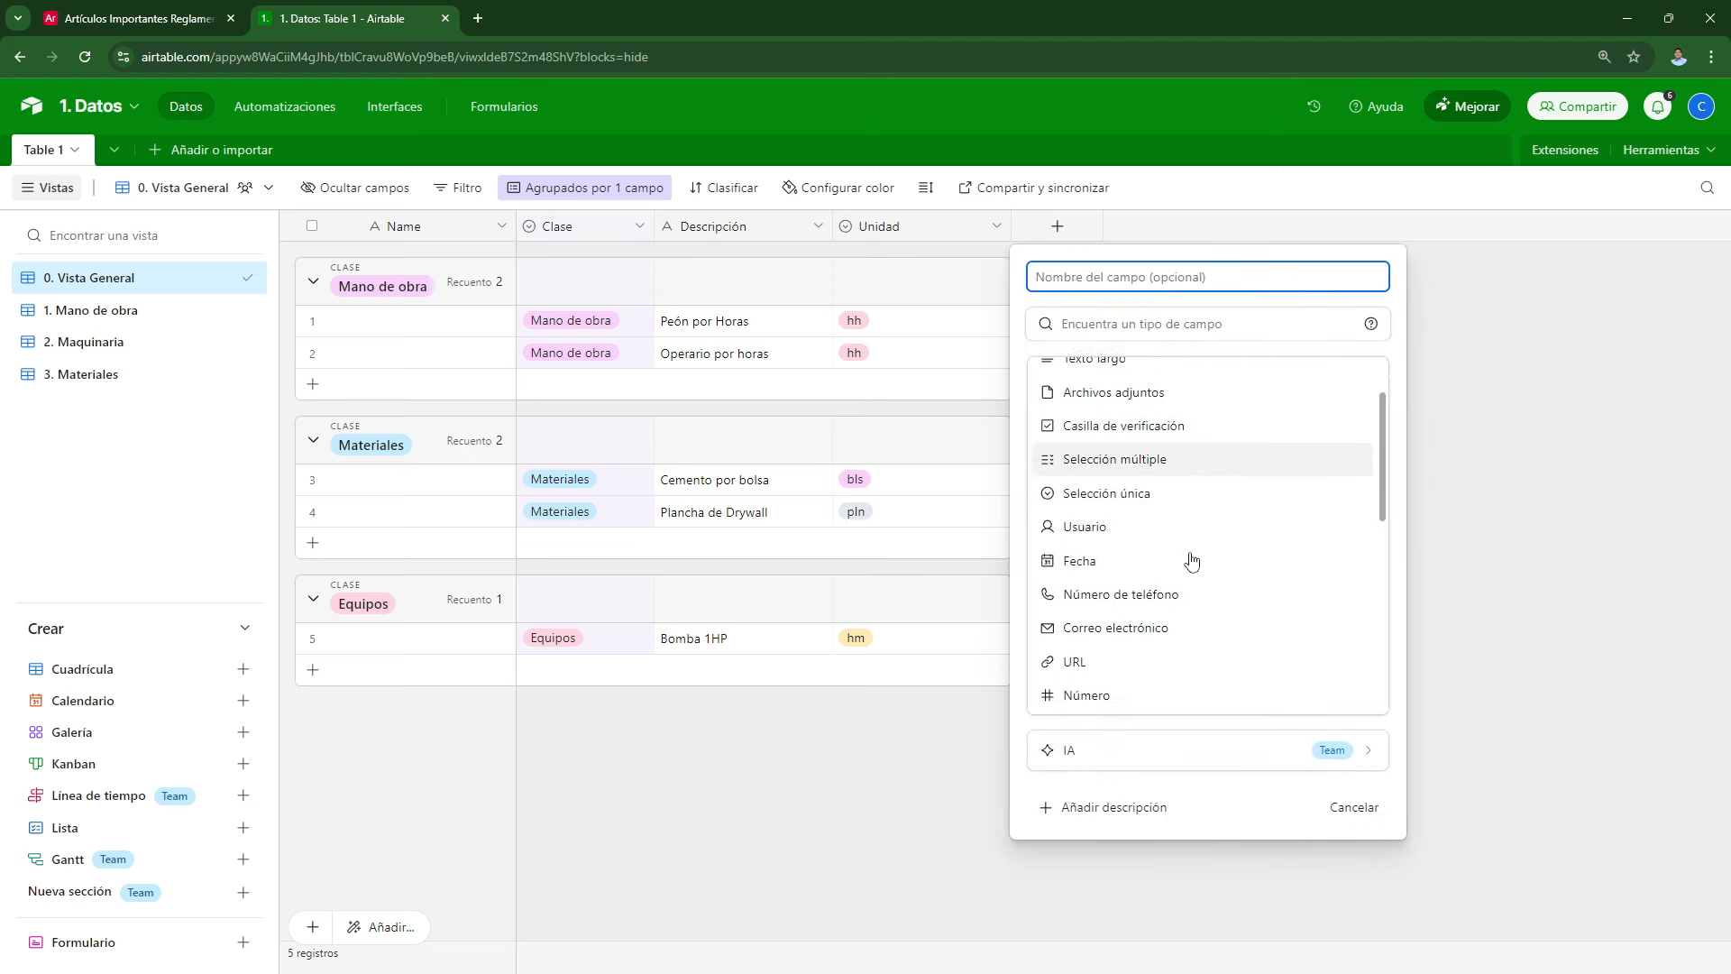
pyautogui.scroll(-2, 1167, 590)
pyautogui.click(1156, 553)
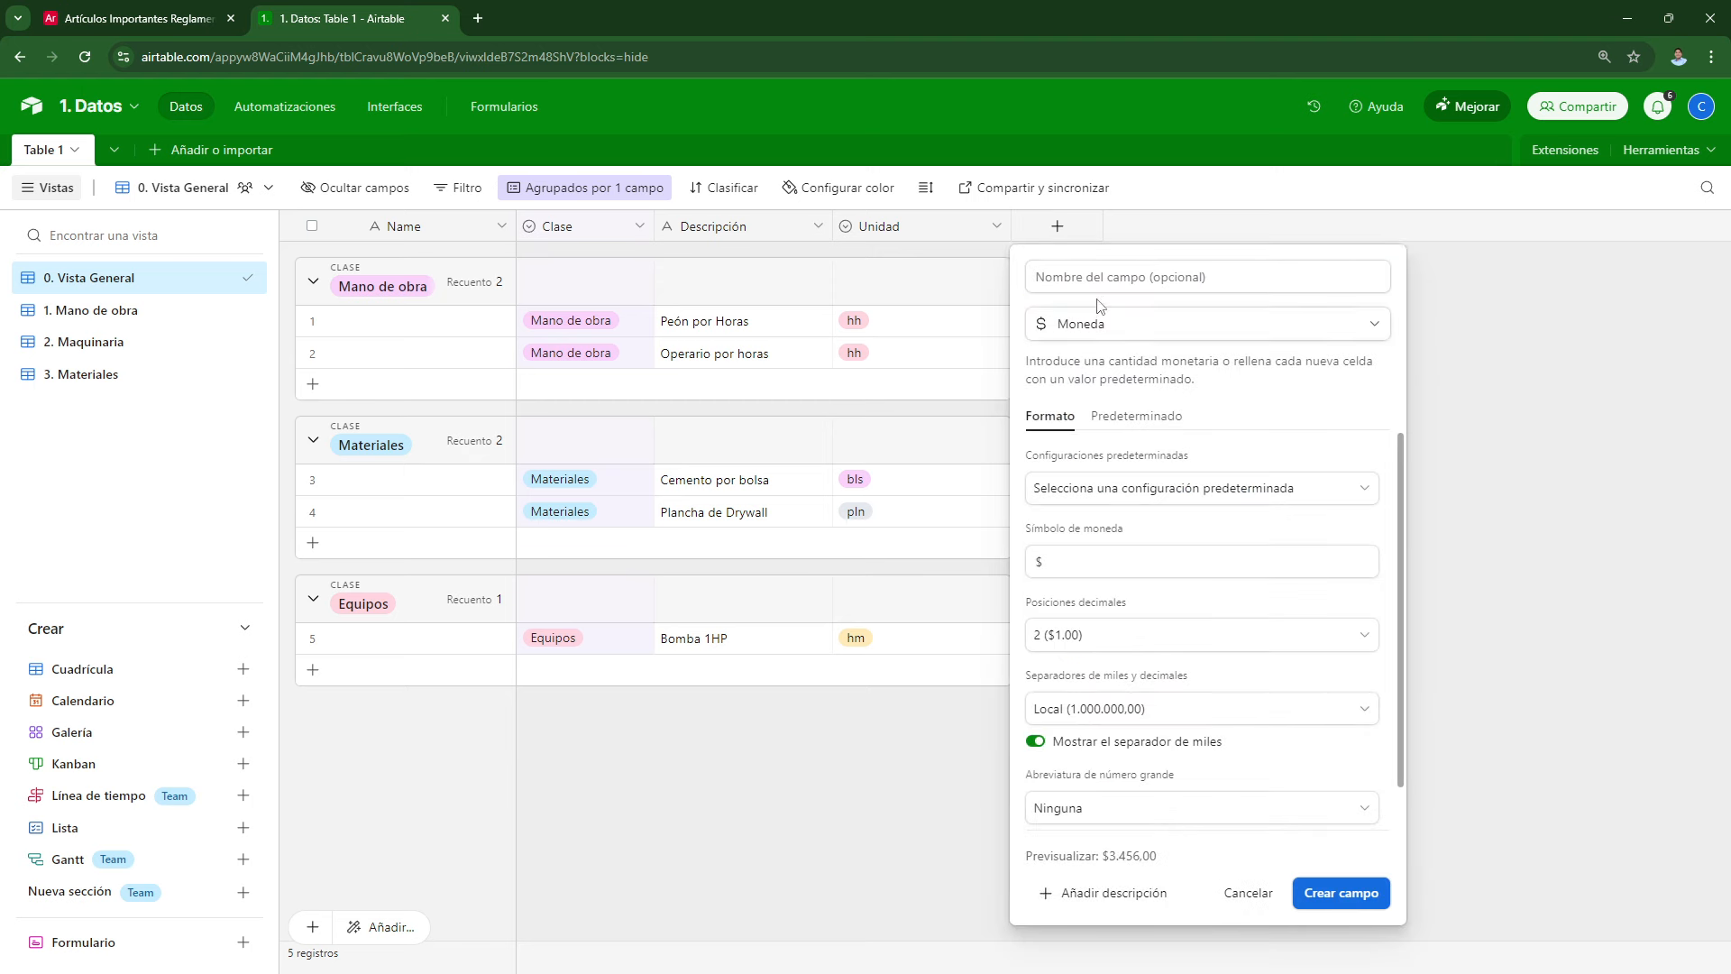
pyautogui.write('Costo')
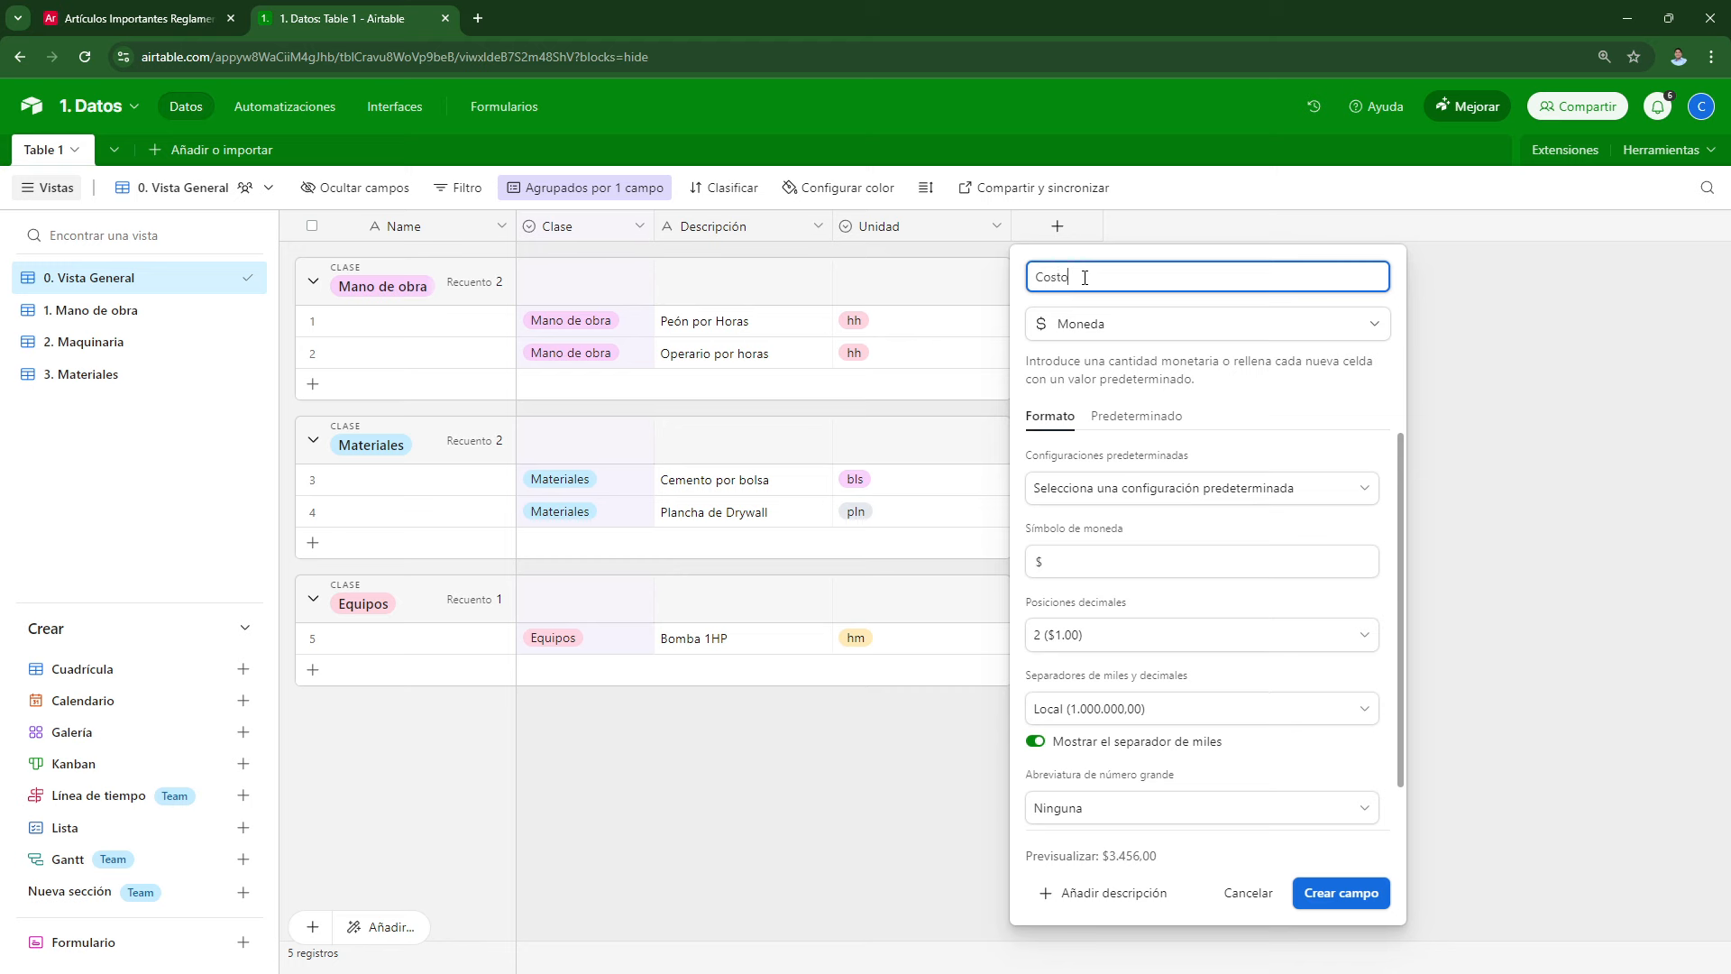
pyautogui.moveTo(1119, 563); pyautogui.dragTo(1003, 568)
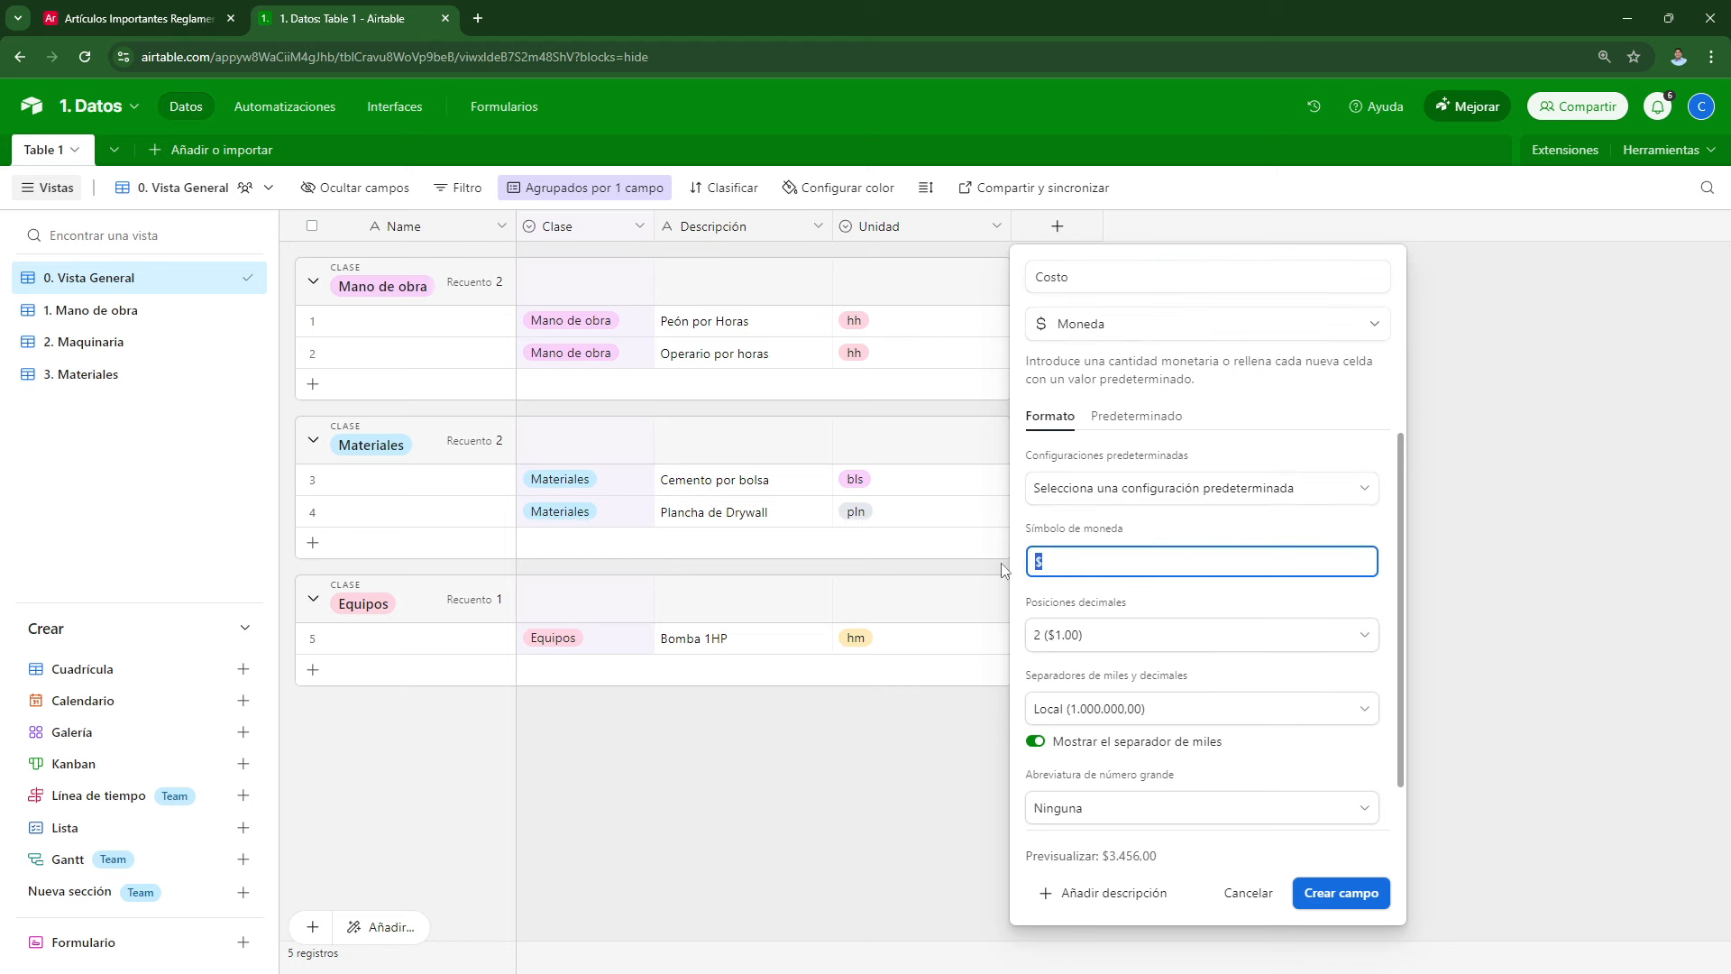
pyautogui.write('S/.')
pyautogui.click(1324, 894)
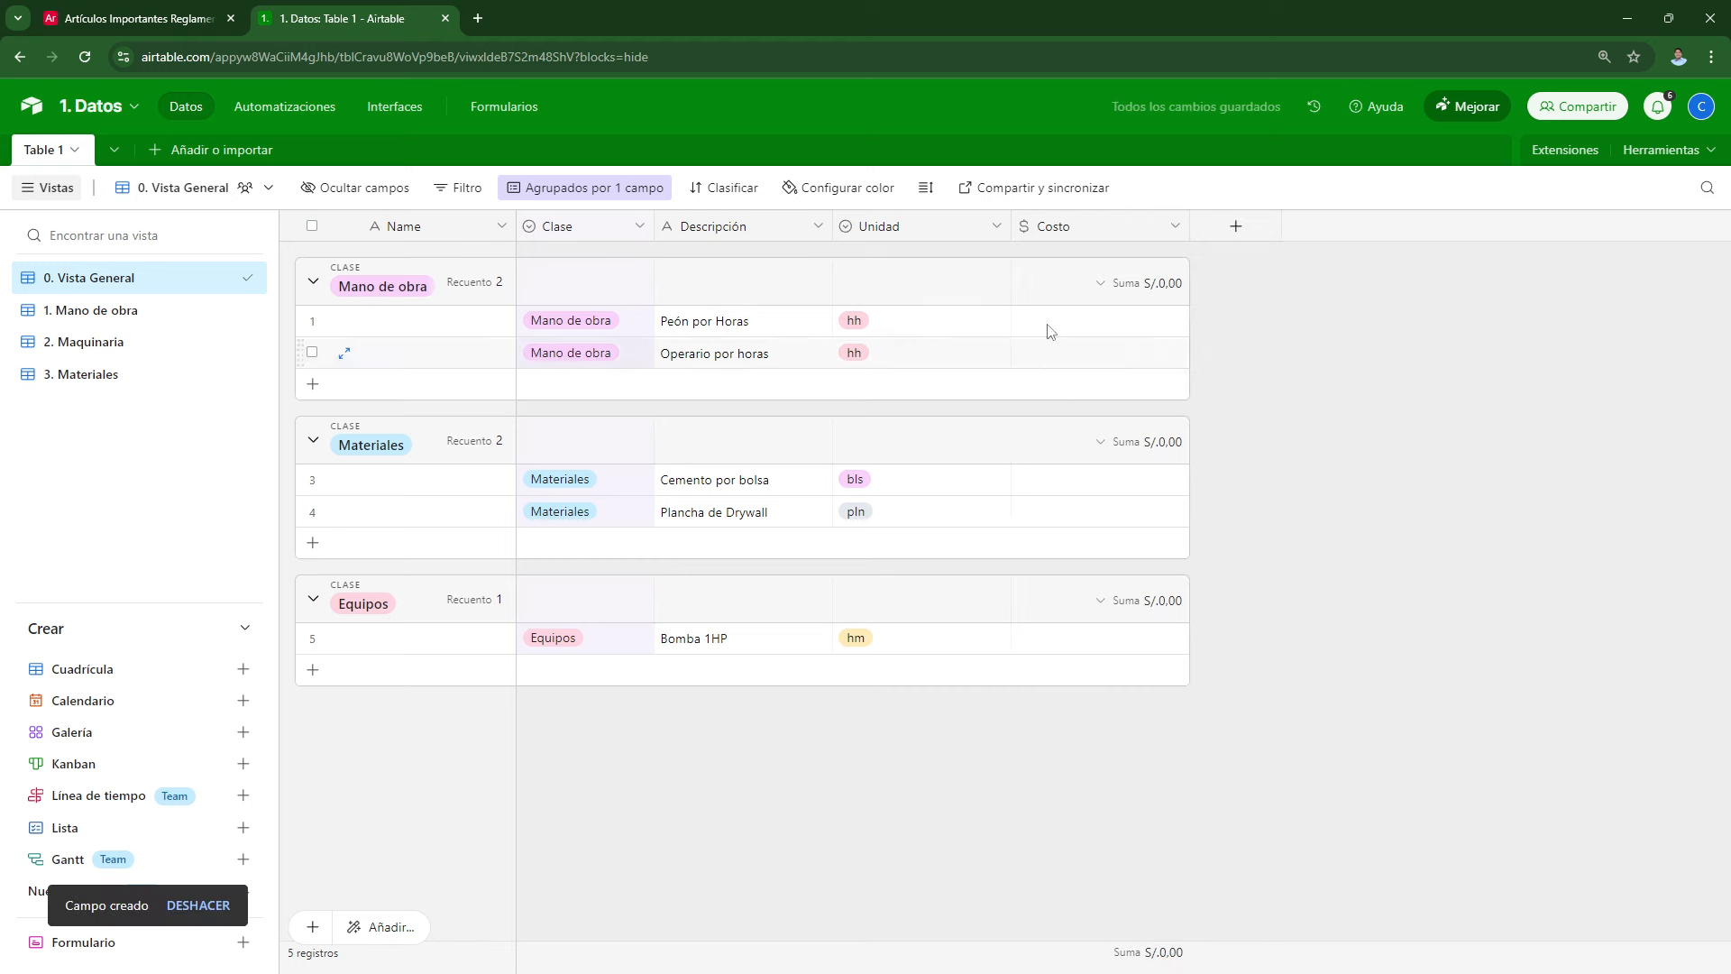
# Step: Narrow the Unidad column and enter Costo values 12, 14, 21.50, 89 and 60
pyautogui.moveTo(1010, 225); pyautogui.dragTo(898, 225)
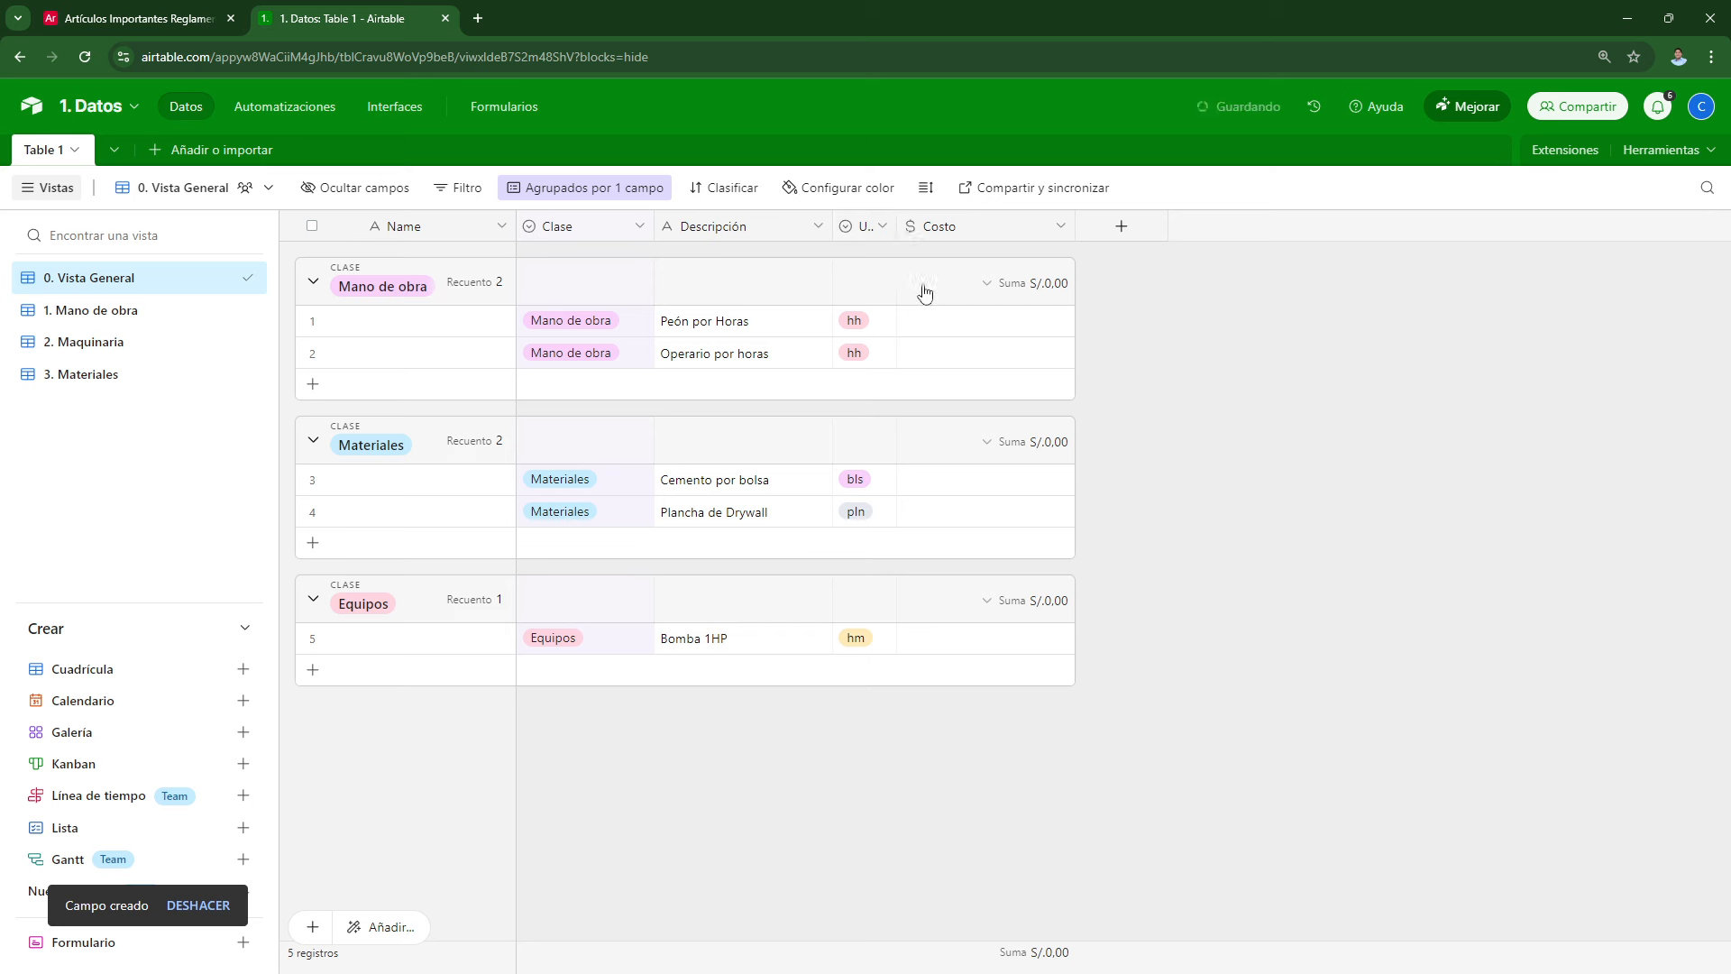
pyautogui.click(960, 331)
pyautogui.write('12')
pyautogui.press('Return')
pyautogui.click(972, 352)
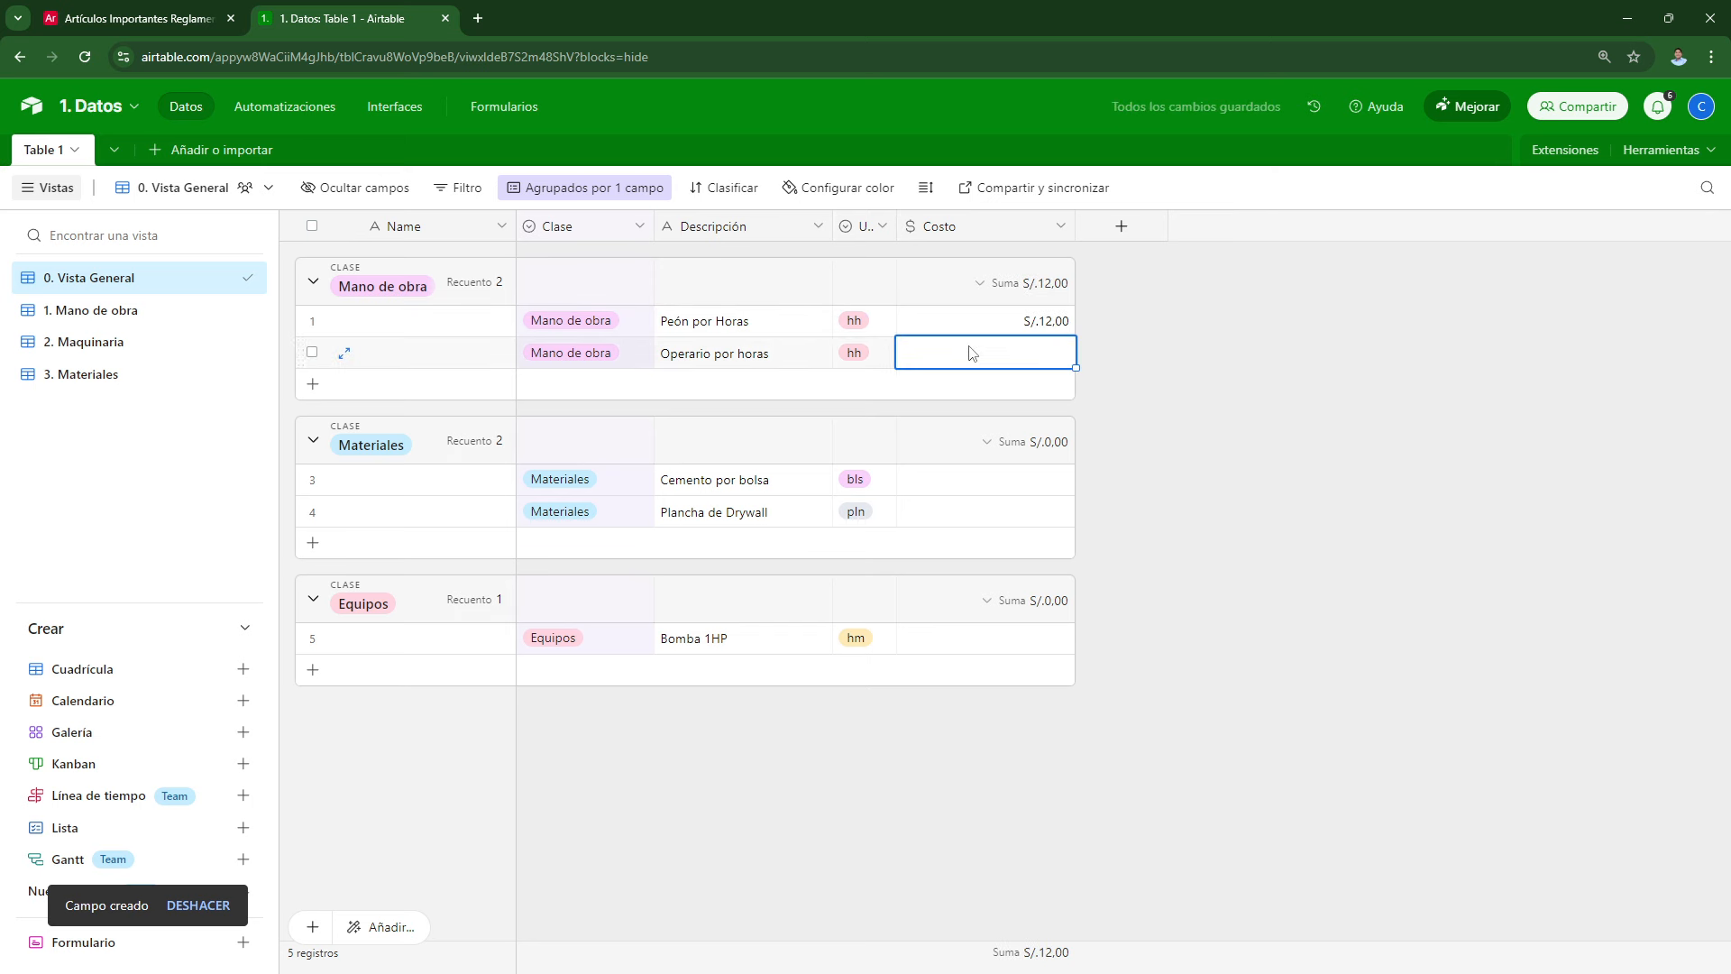
pyautogui.write('14')
pyautogui.click(965, 479)
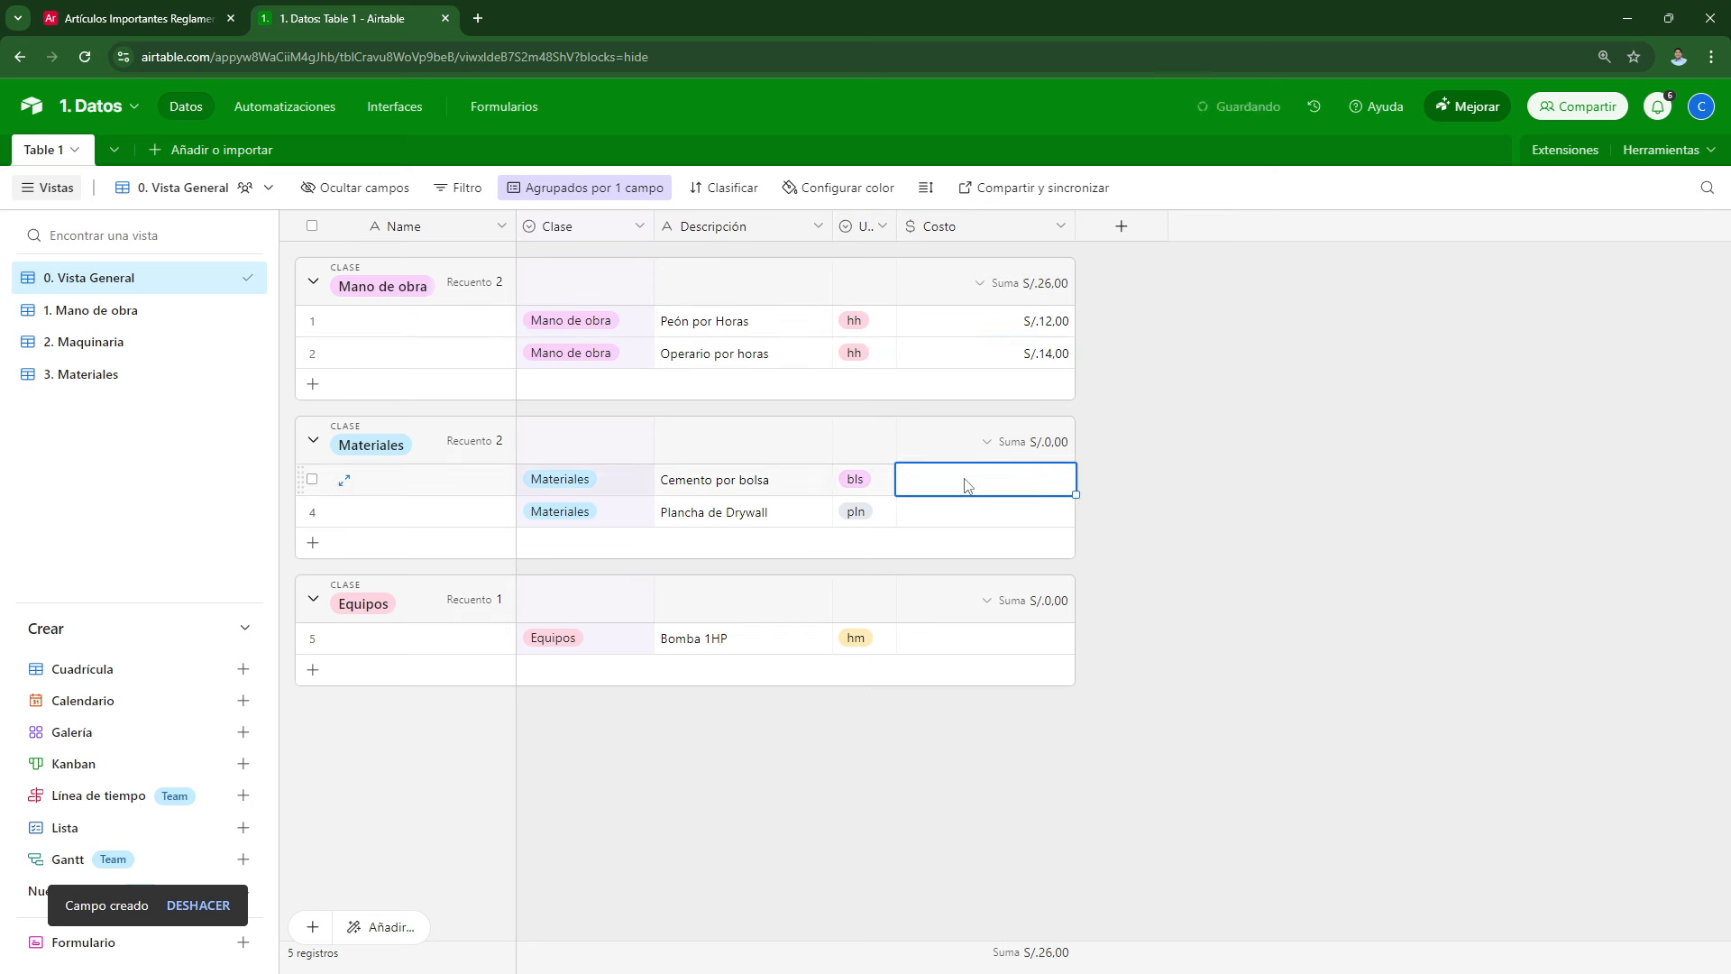
pyautogui.write('21.5')
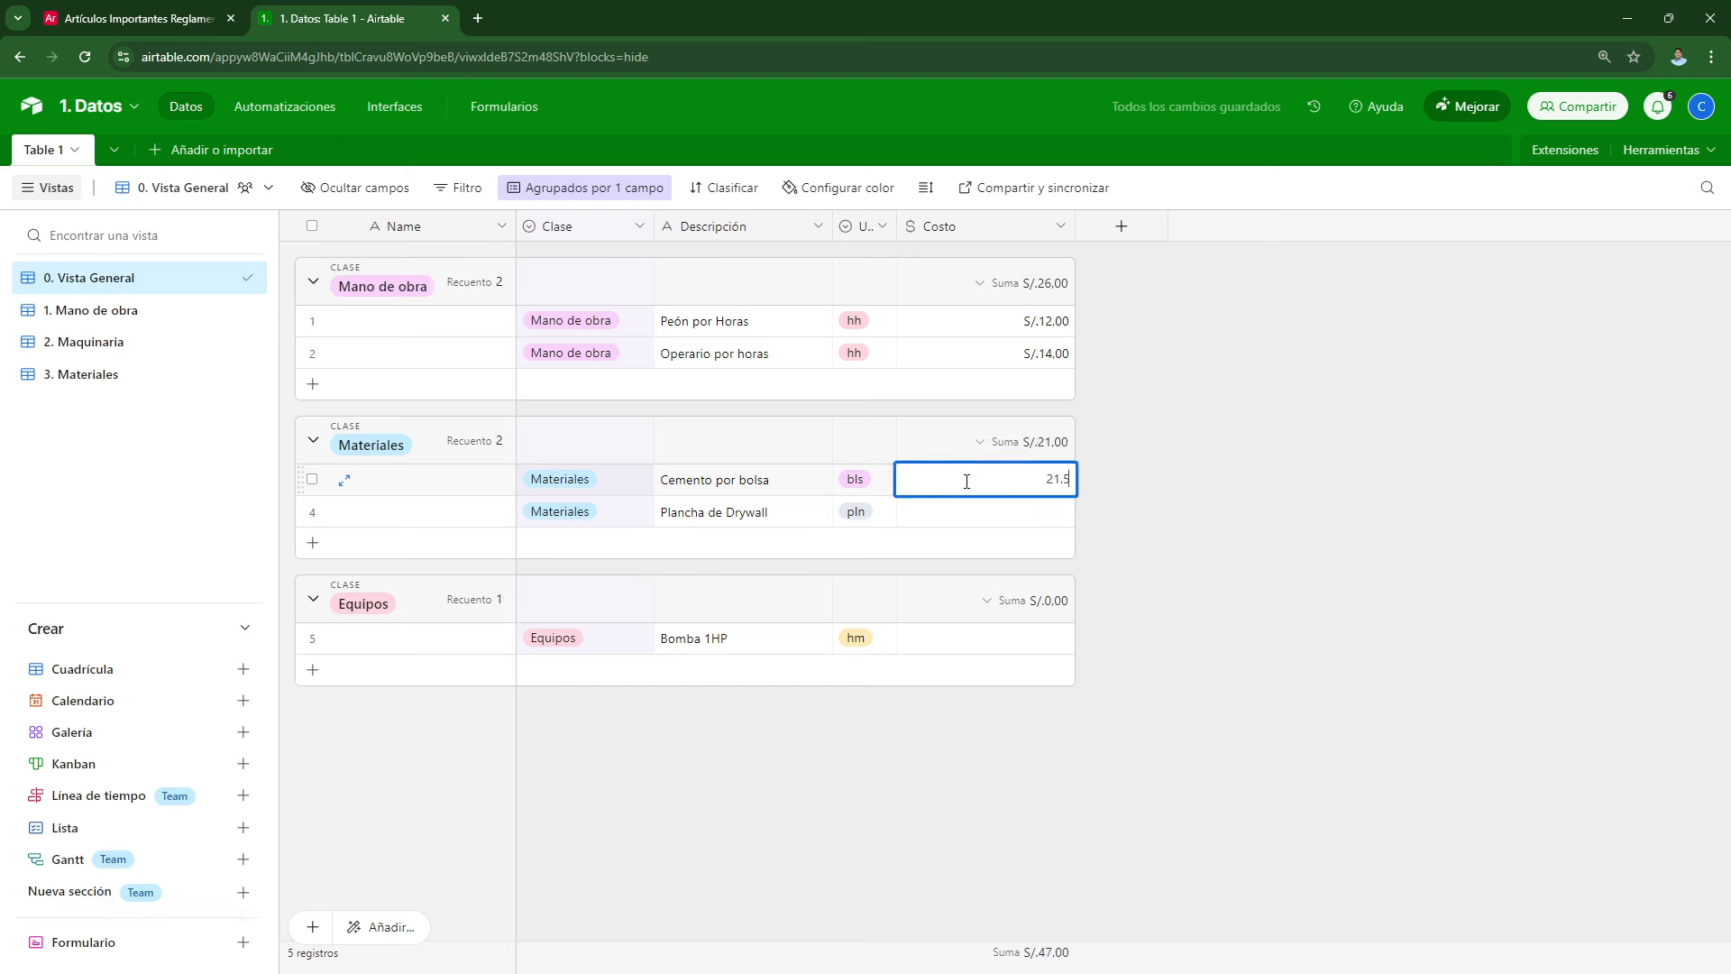
pyautogui.press('Return')
pyautogui.click(947, 524)
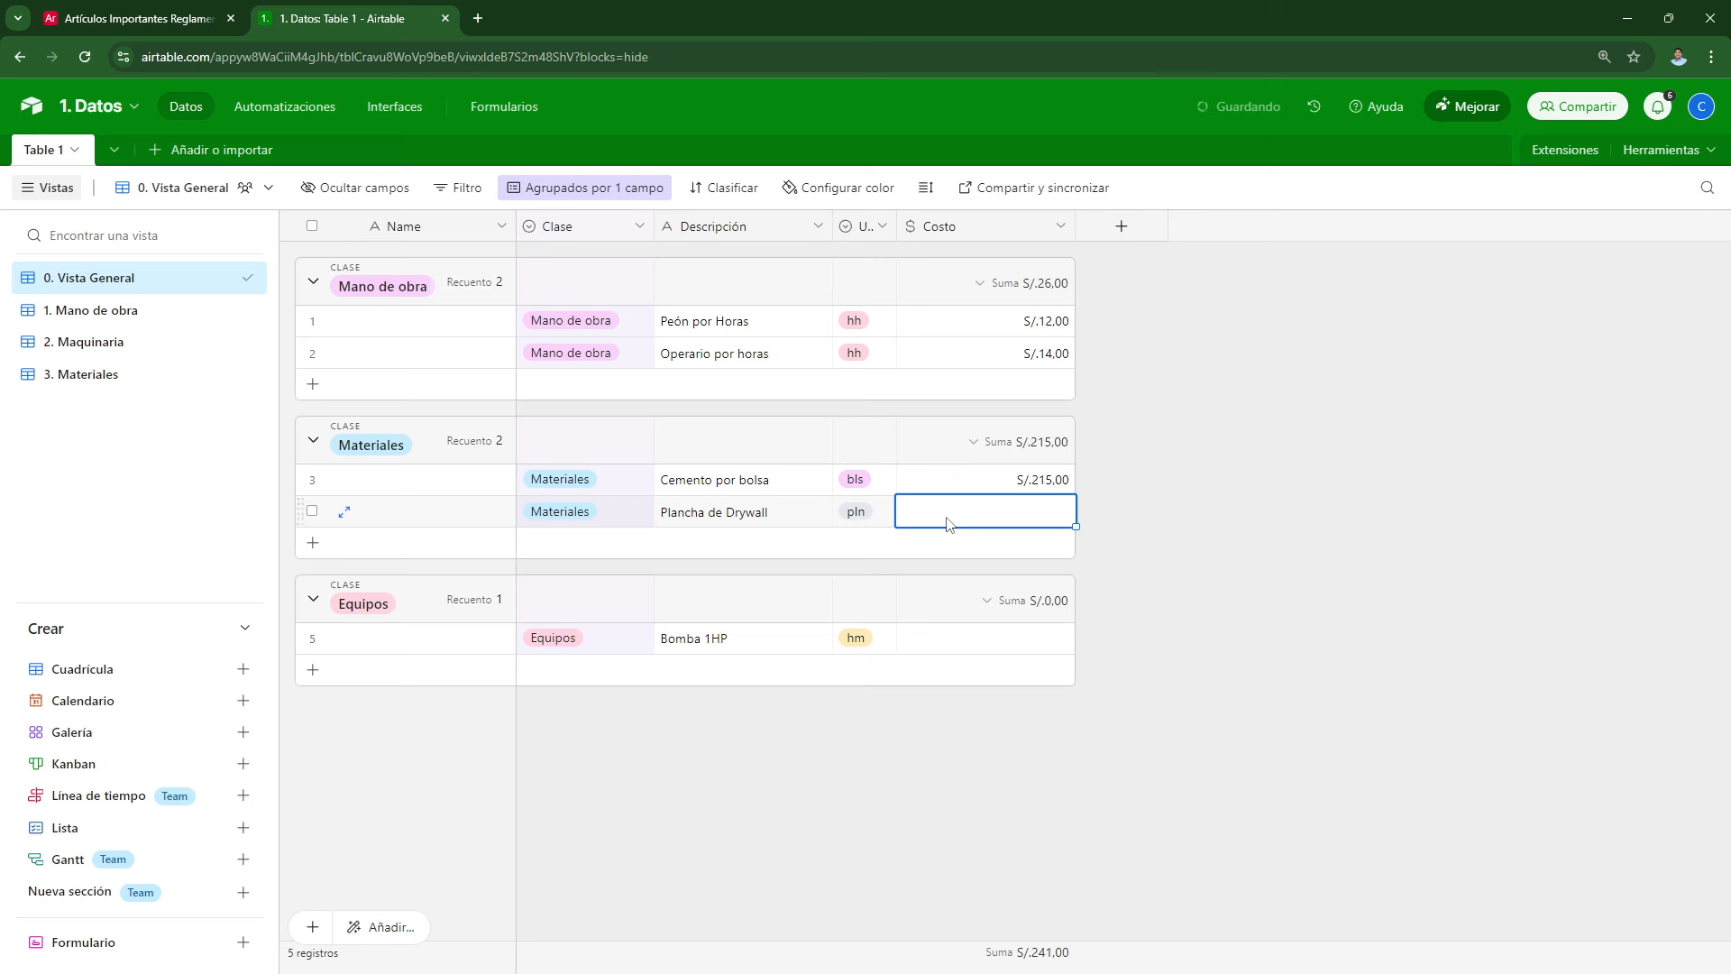
pyautogui.click(979, 484)
pyautogui.write('2')
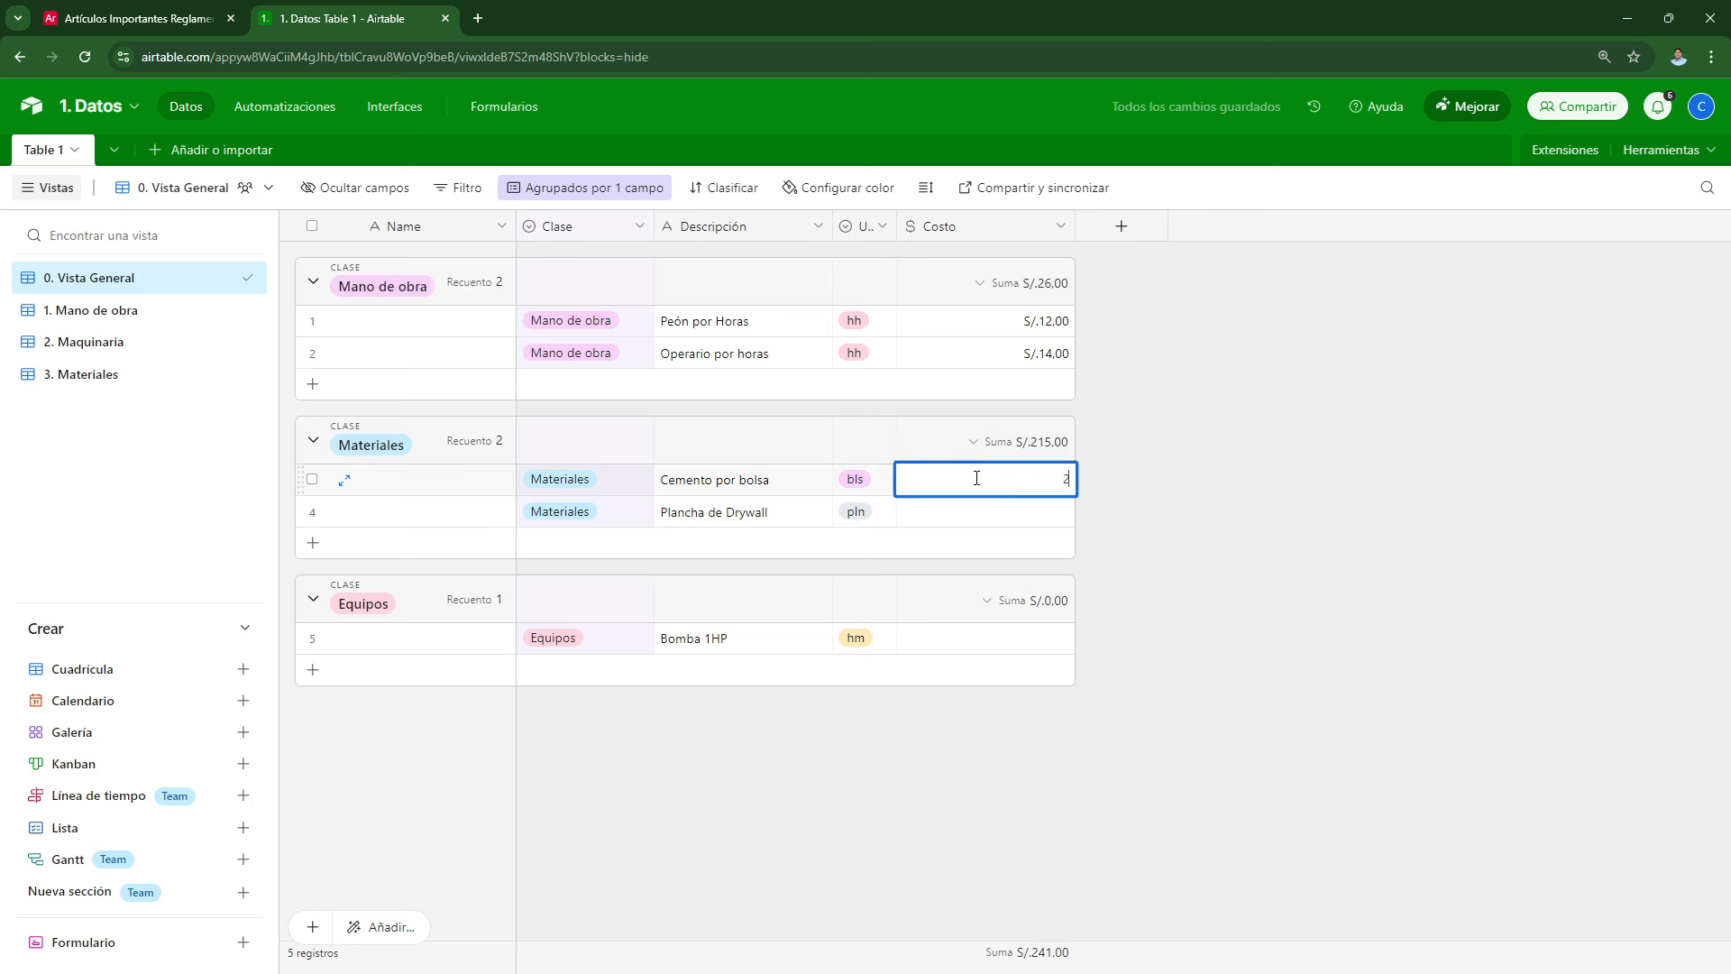
pyautogui.write('1.50')
pyautogui.press('Return')
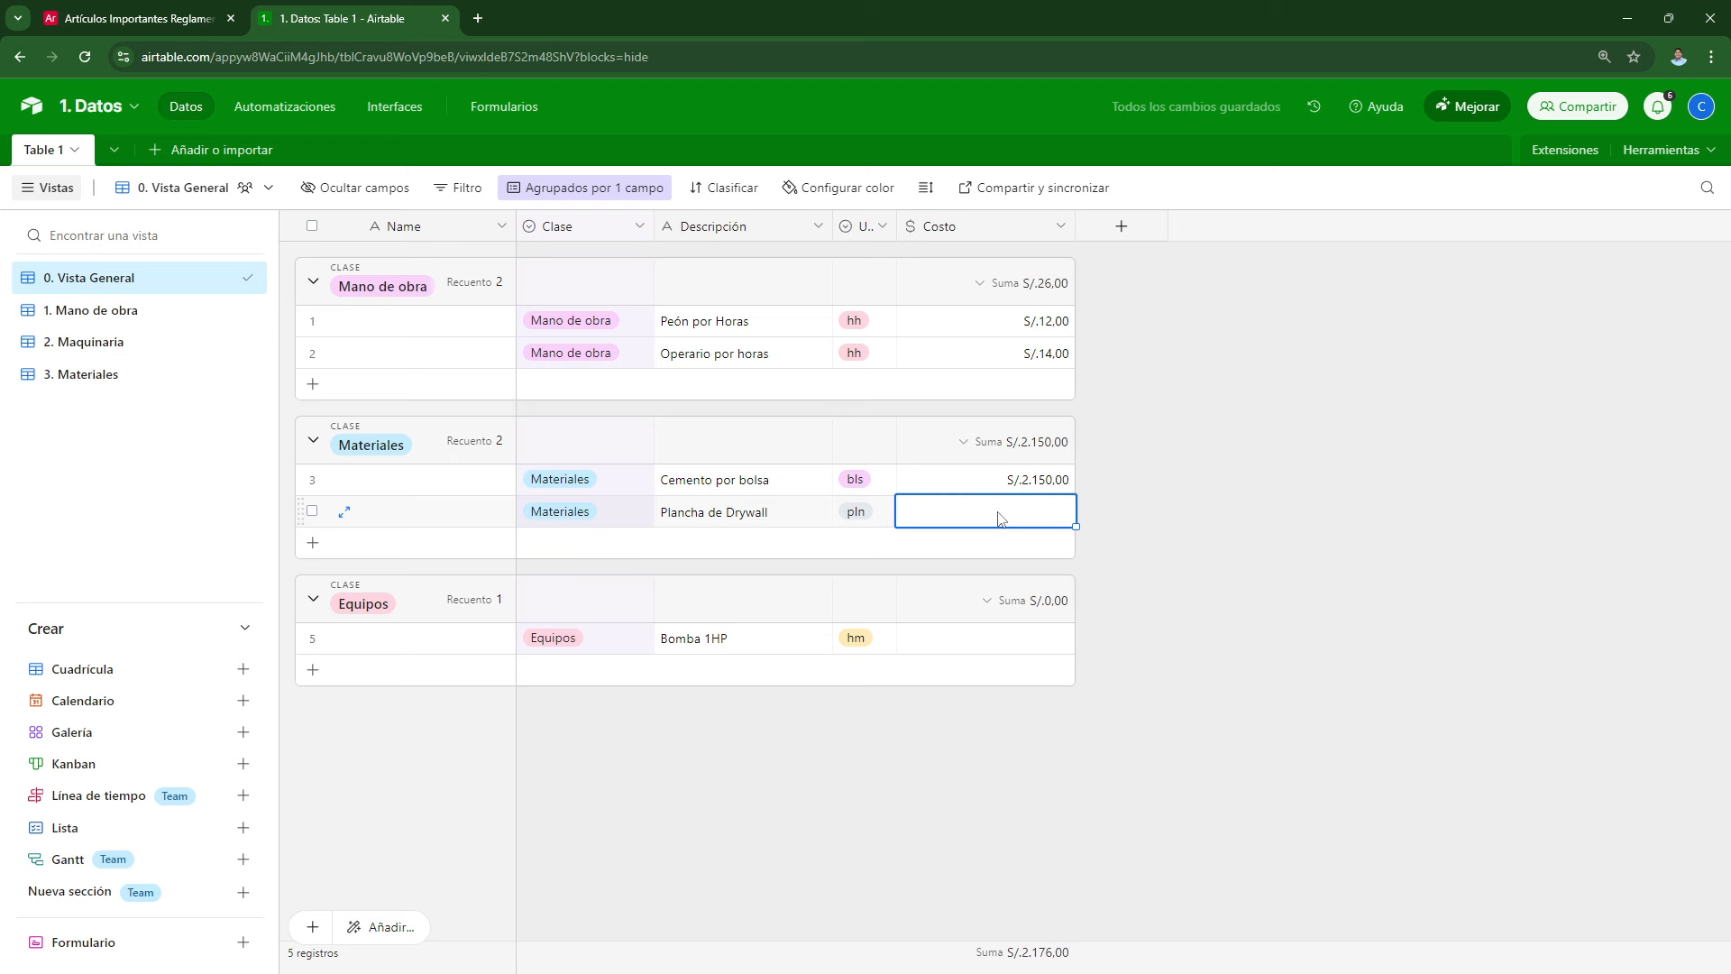
pyautogui.write('89')
pyautogui.press('Return')
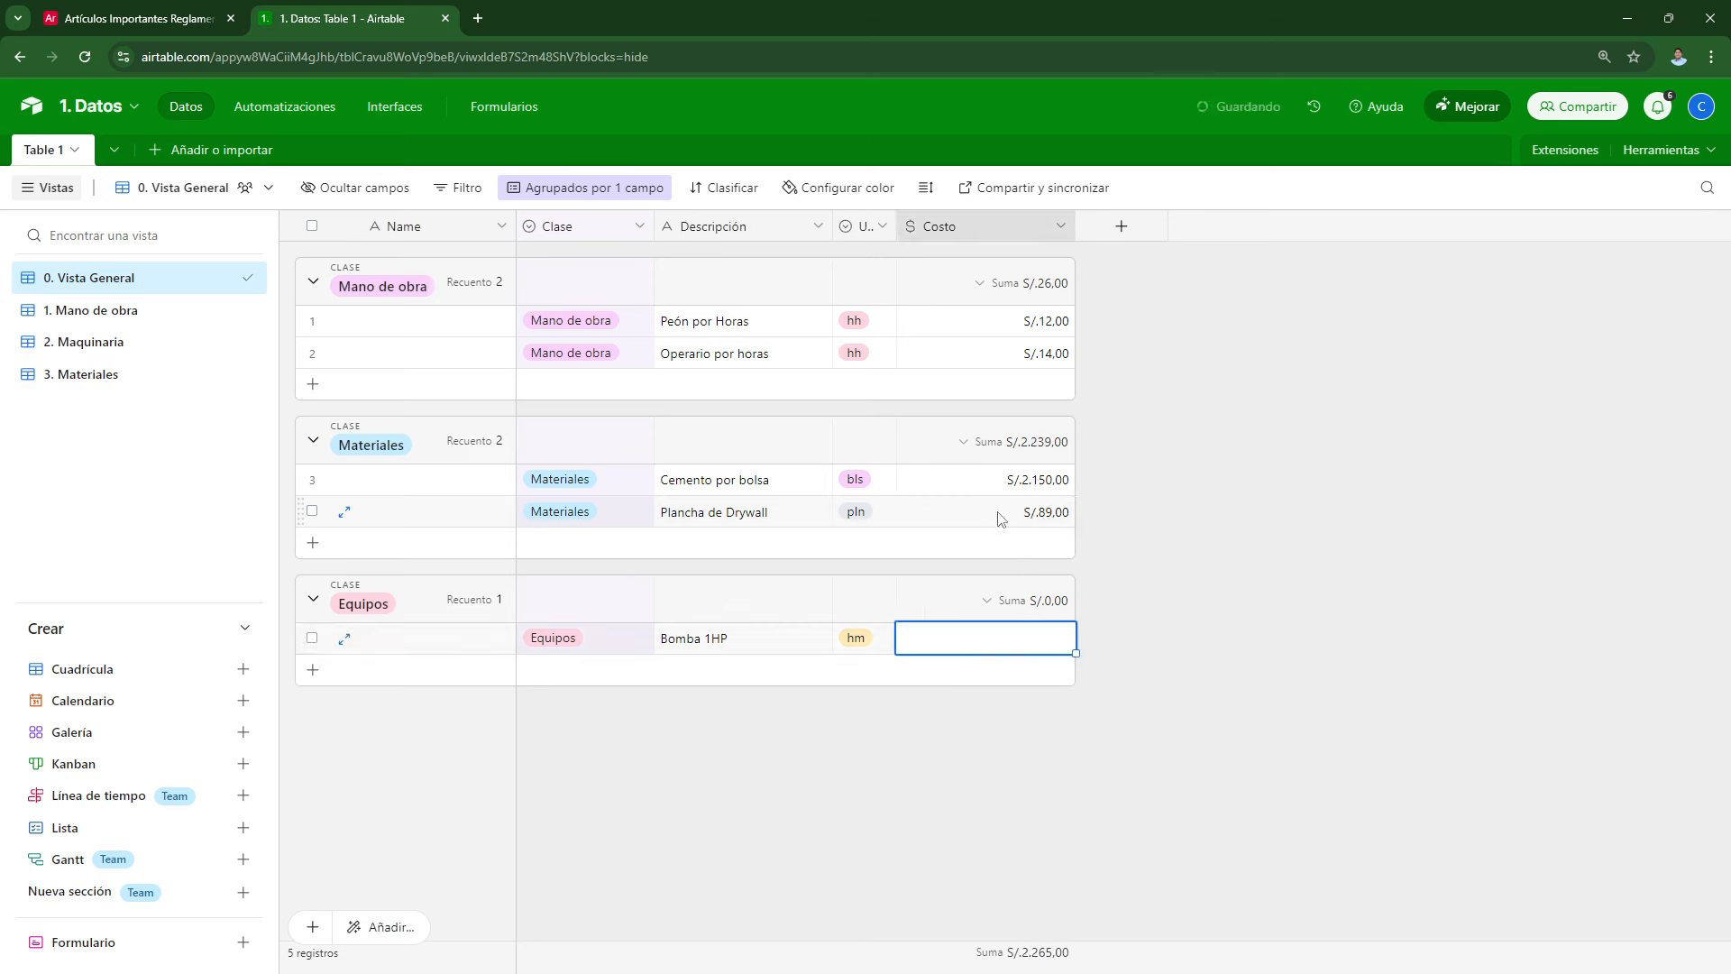
pyautogui.write('60')
pyautogui.press('Return')
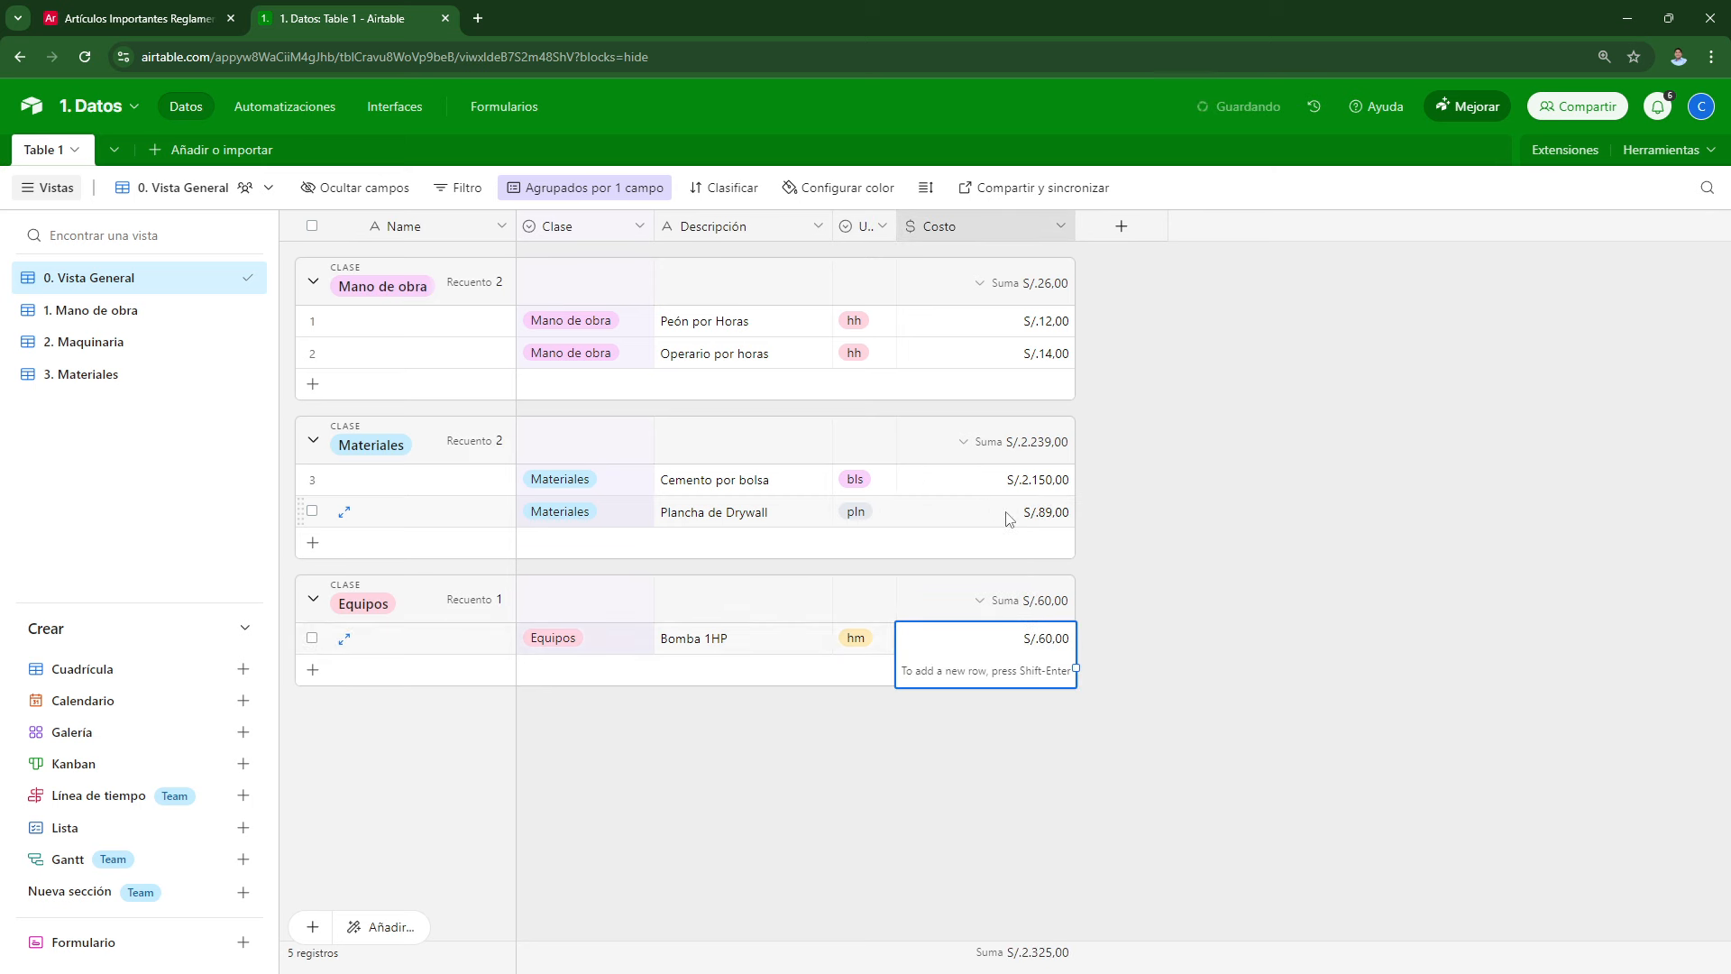
pyautogui.click(1332, 589)
# Step: Correct the Cemento por bolsa cost to 21,5 so it shows S/.21.50
pyautogui.click(1007, 475)
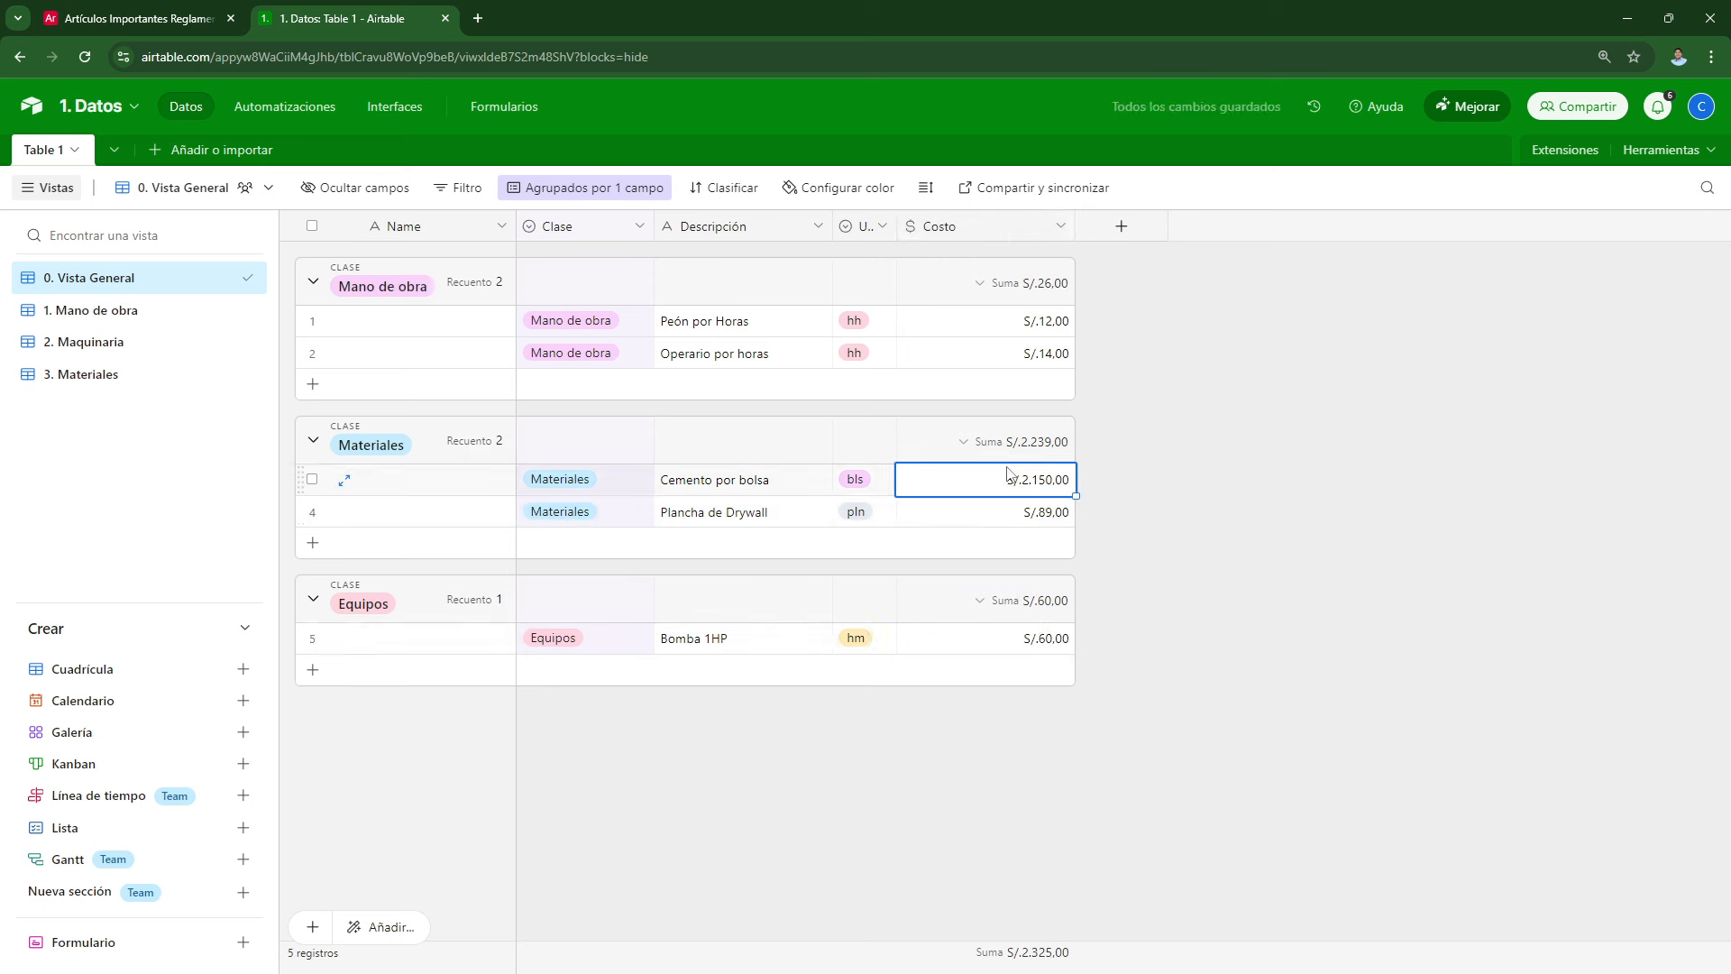
pyautogui.write('21.5')
pyautogui.press('Return')
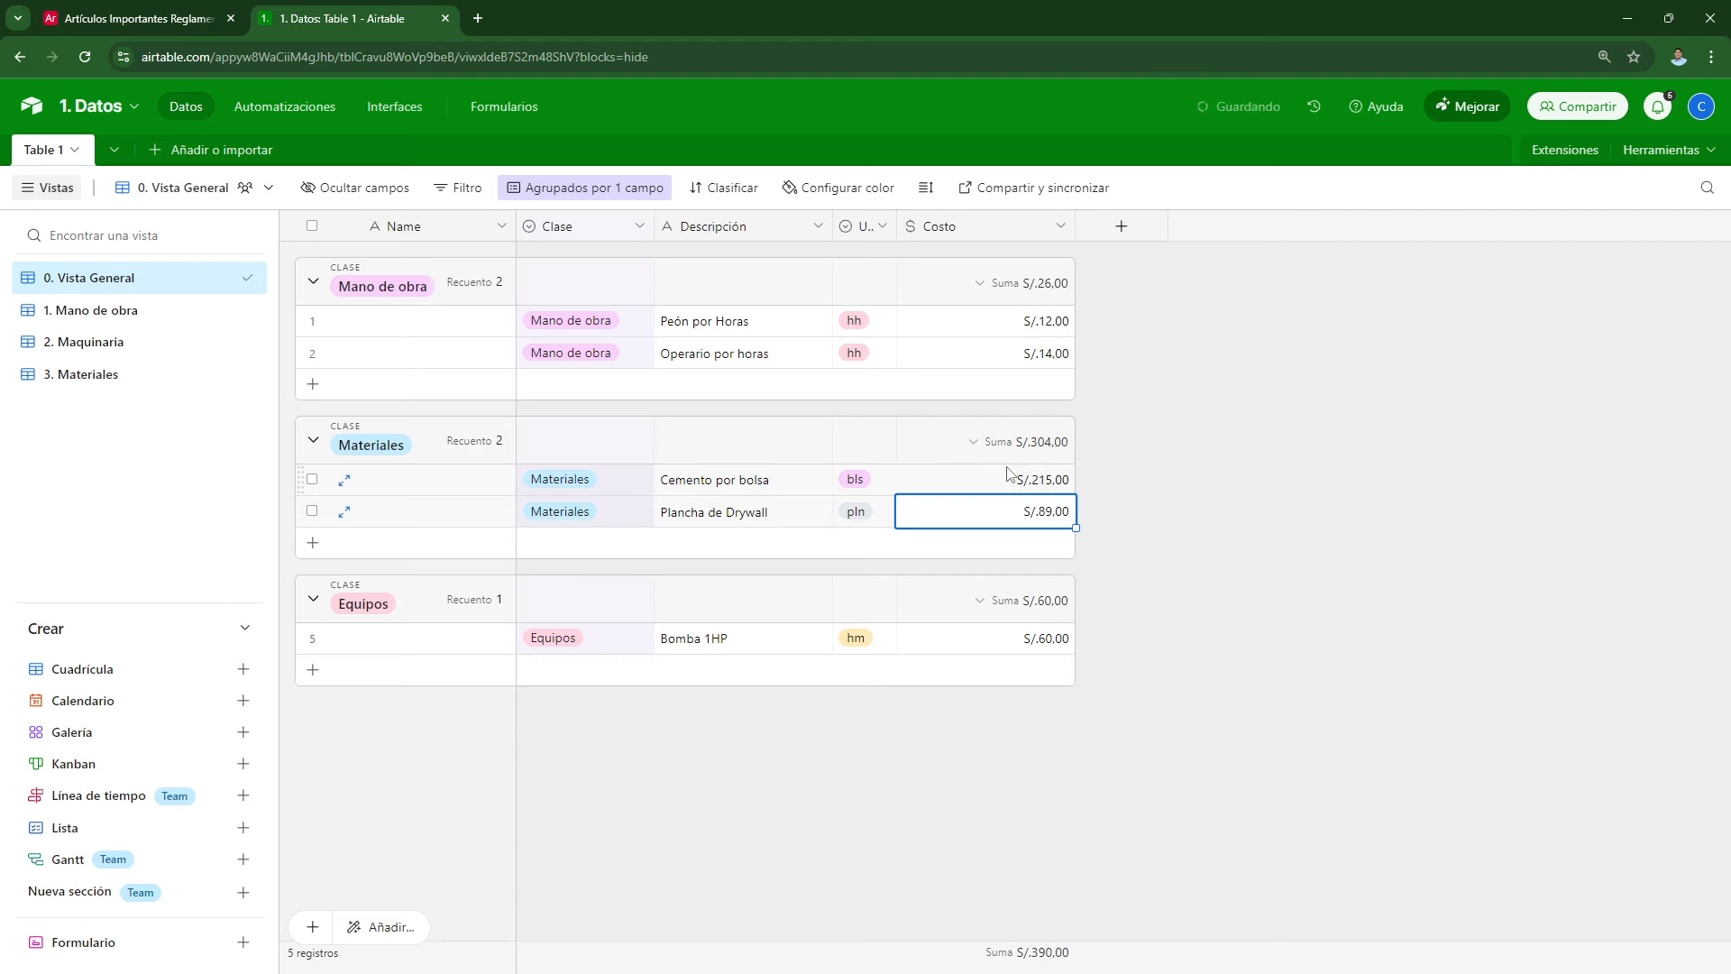
pyautogui.click(1011, 467)
pyautogui.write('21')
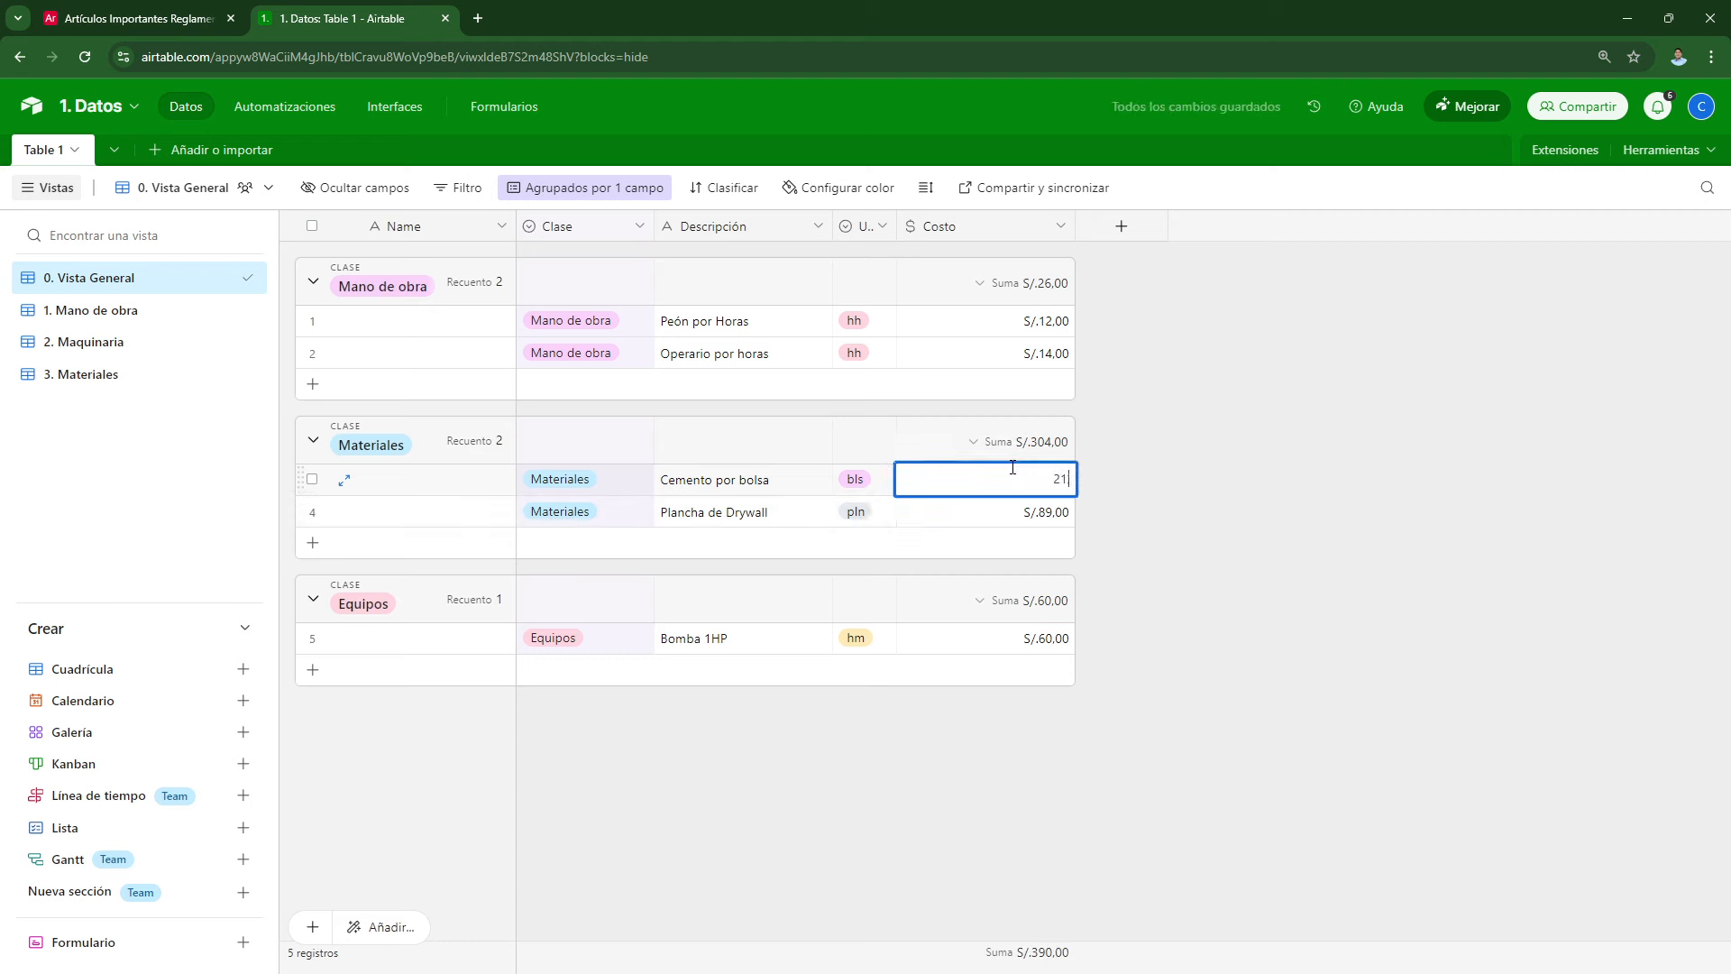
pyautogui.write(',5')
pyautogui.press('Return')
pyautogui.click(1293, 505)
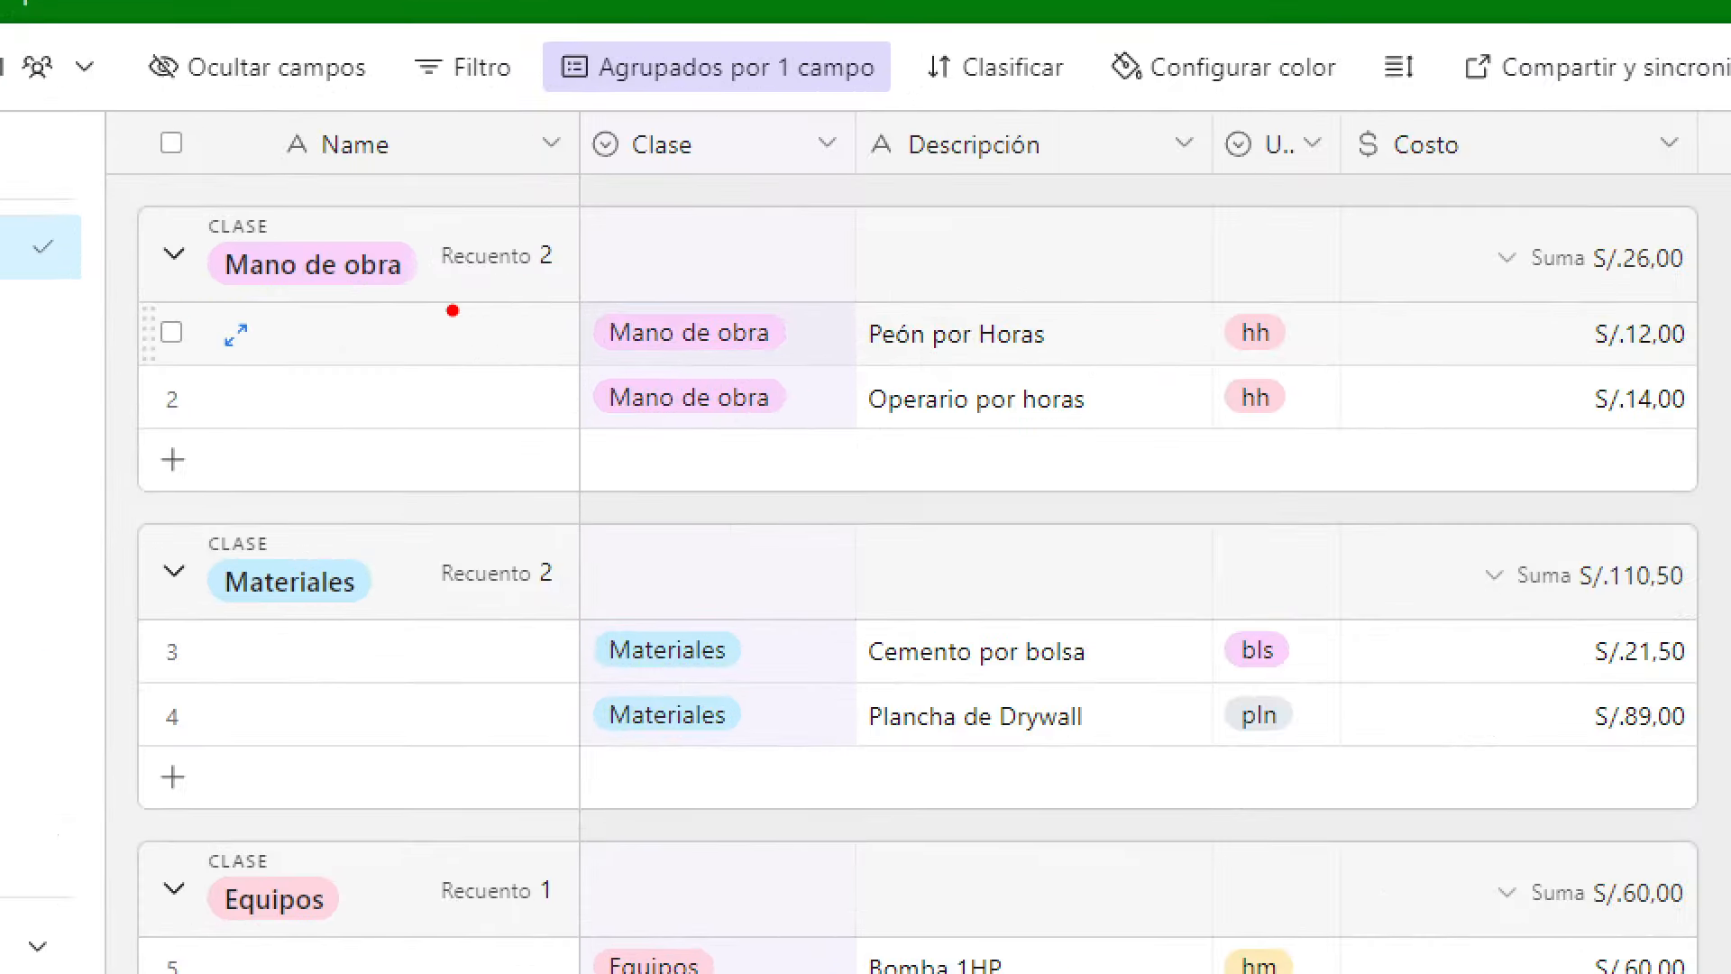
pyautogui.moveTo(374, 290)
pyautogui.mouseDown()
pyautogui.moveTo(307, 334)
pyautogui.moveTo(429, 293)
pyautogui.moveTo(320, 311)
pyautogui.mouseUp()
pyautogui.moveTo(311, 658)
pyautogui.mouseDown()
pyautogui.moveTo(323, 634)
pyautogui.moveTo(281, 650)
pyautogui.mouseUp()
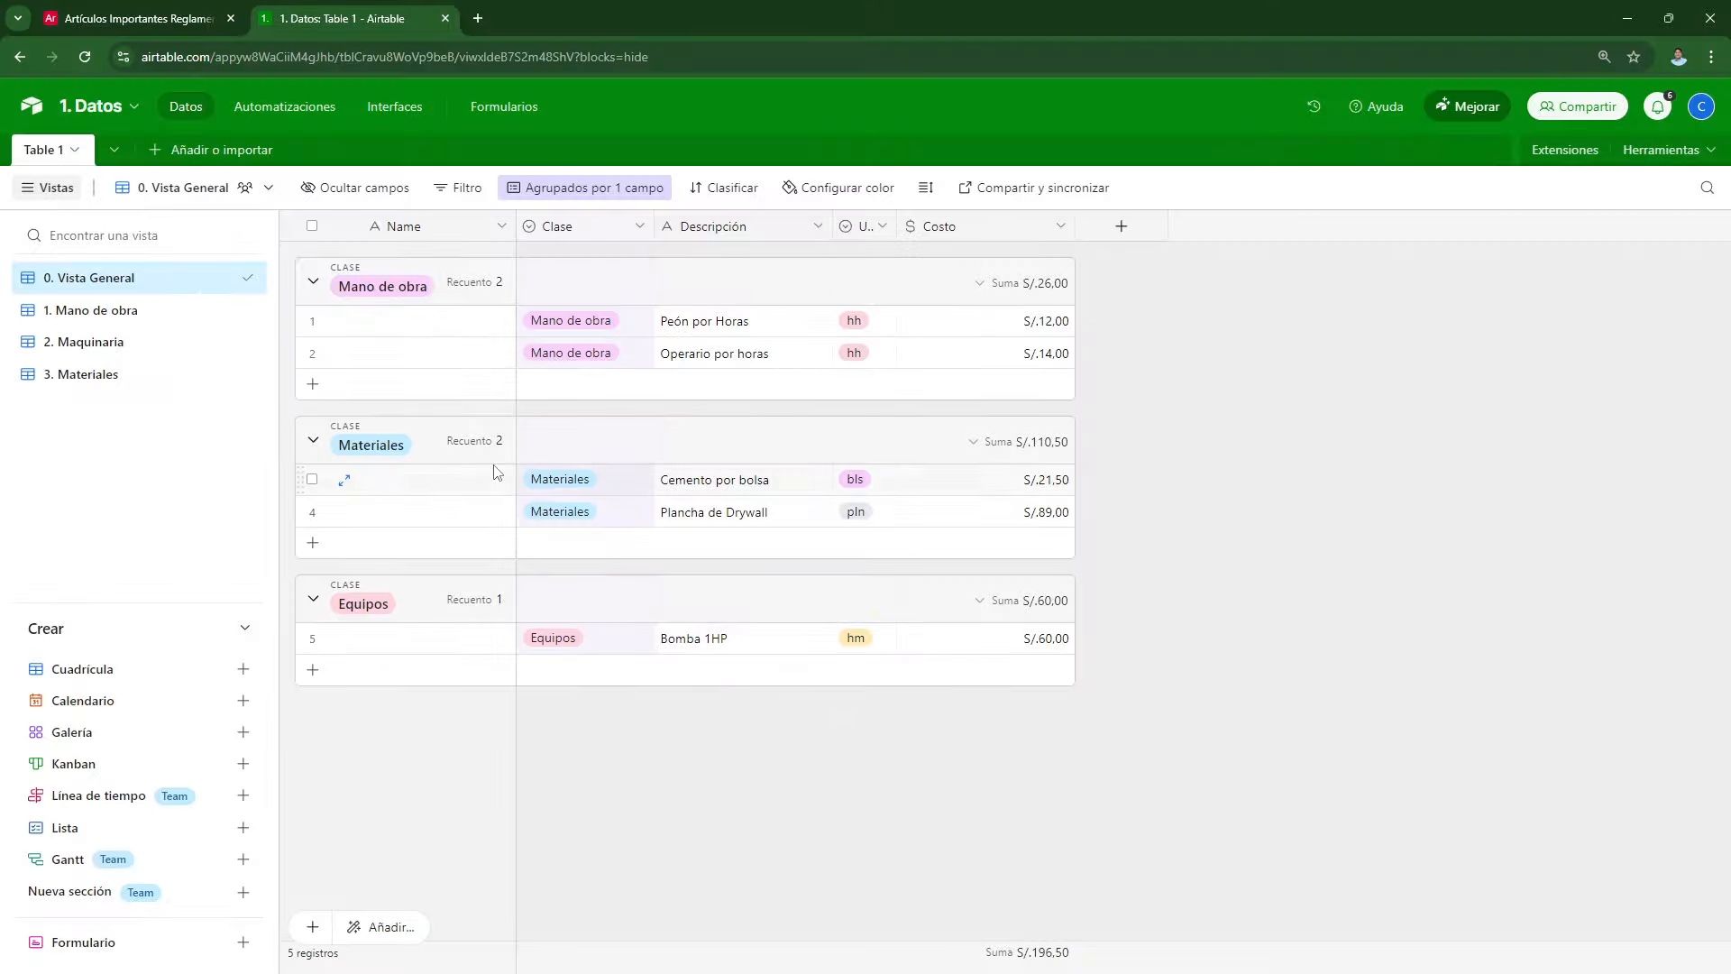
# Step: Rename the primary Name field to Items
pyautogui.doubleClick(414, 229)
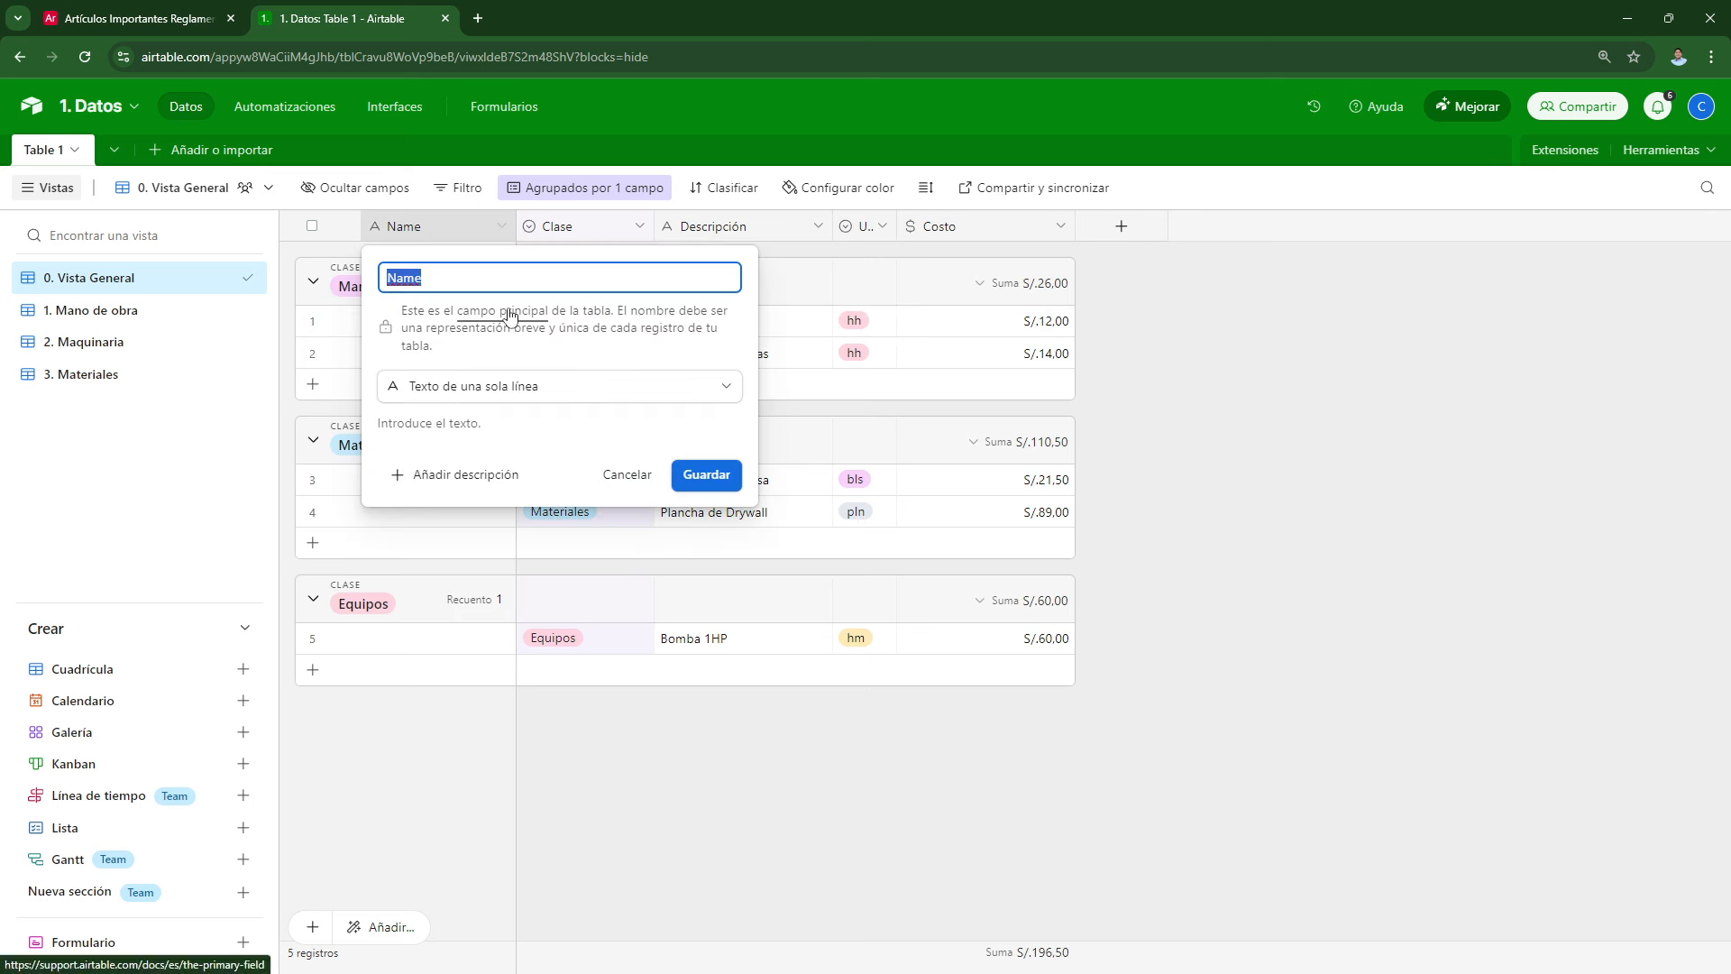
pyautogui.write('L')
pyautogui.press('BackSpace')
pyautogui.write('Items')
pyautogui.press('Return')
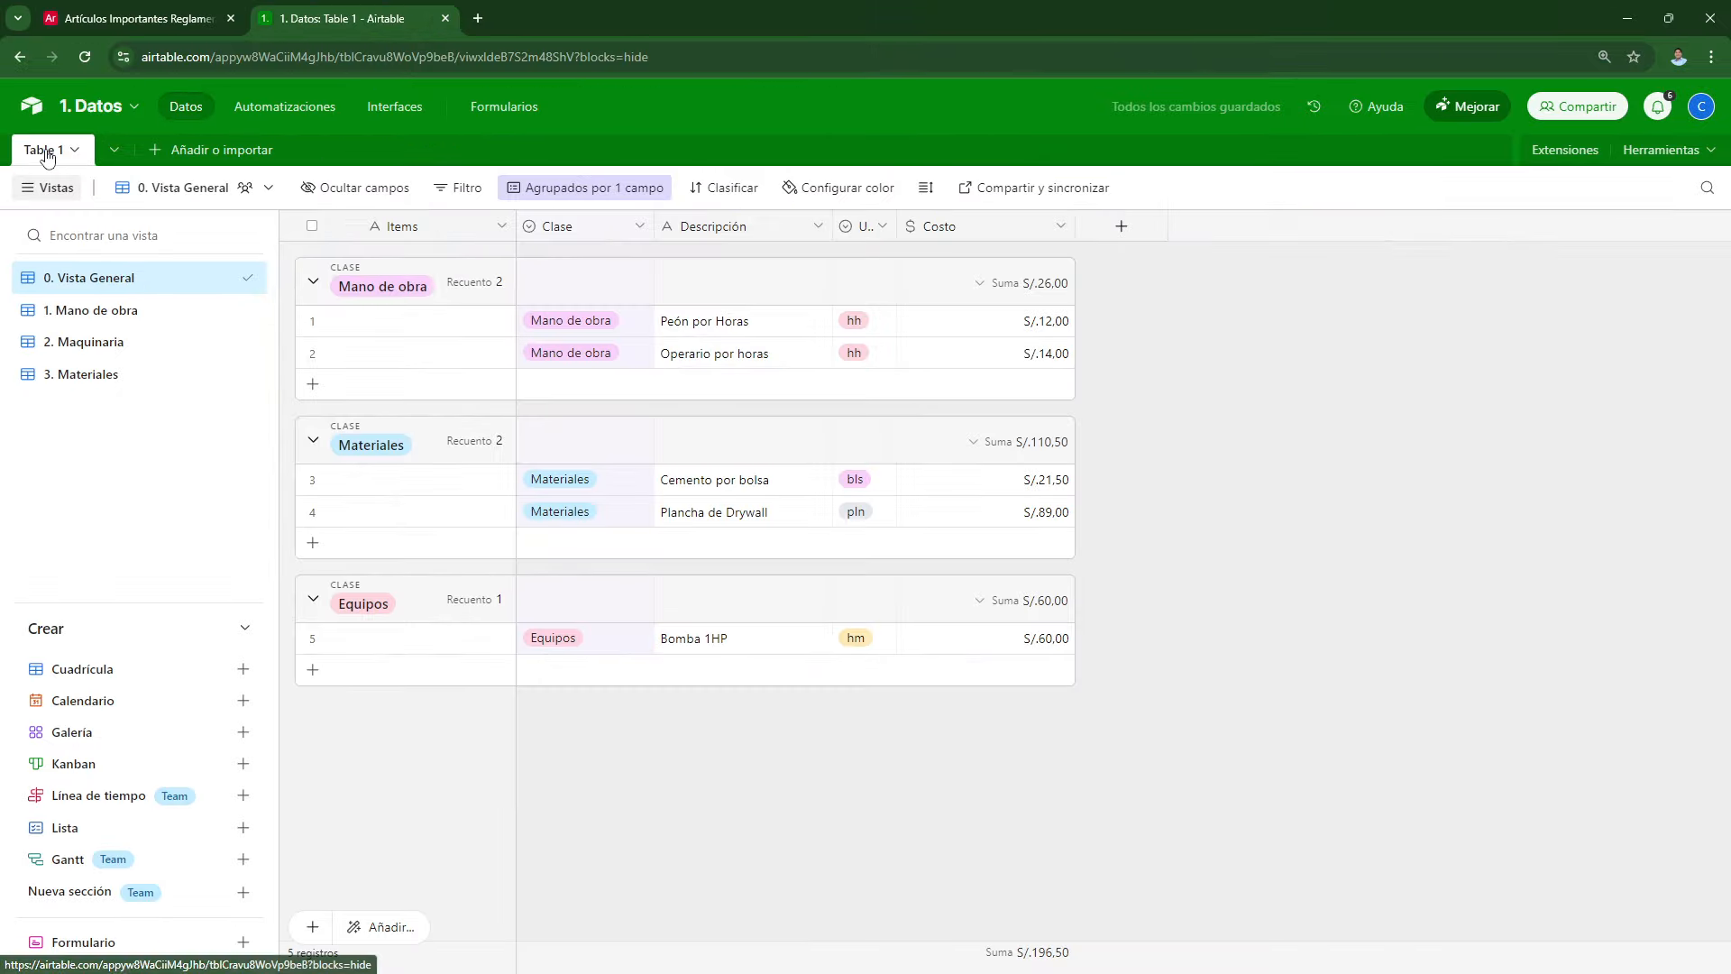
# Step: Rename the Table 1 table to '1. Items'
pyautogui.doubleClick(94, 164)
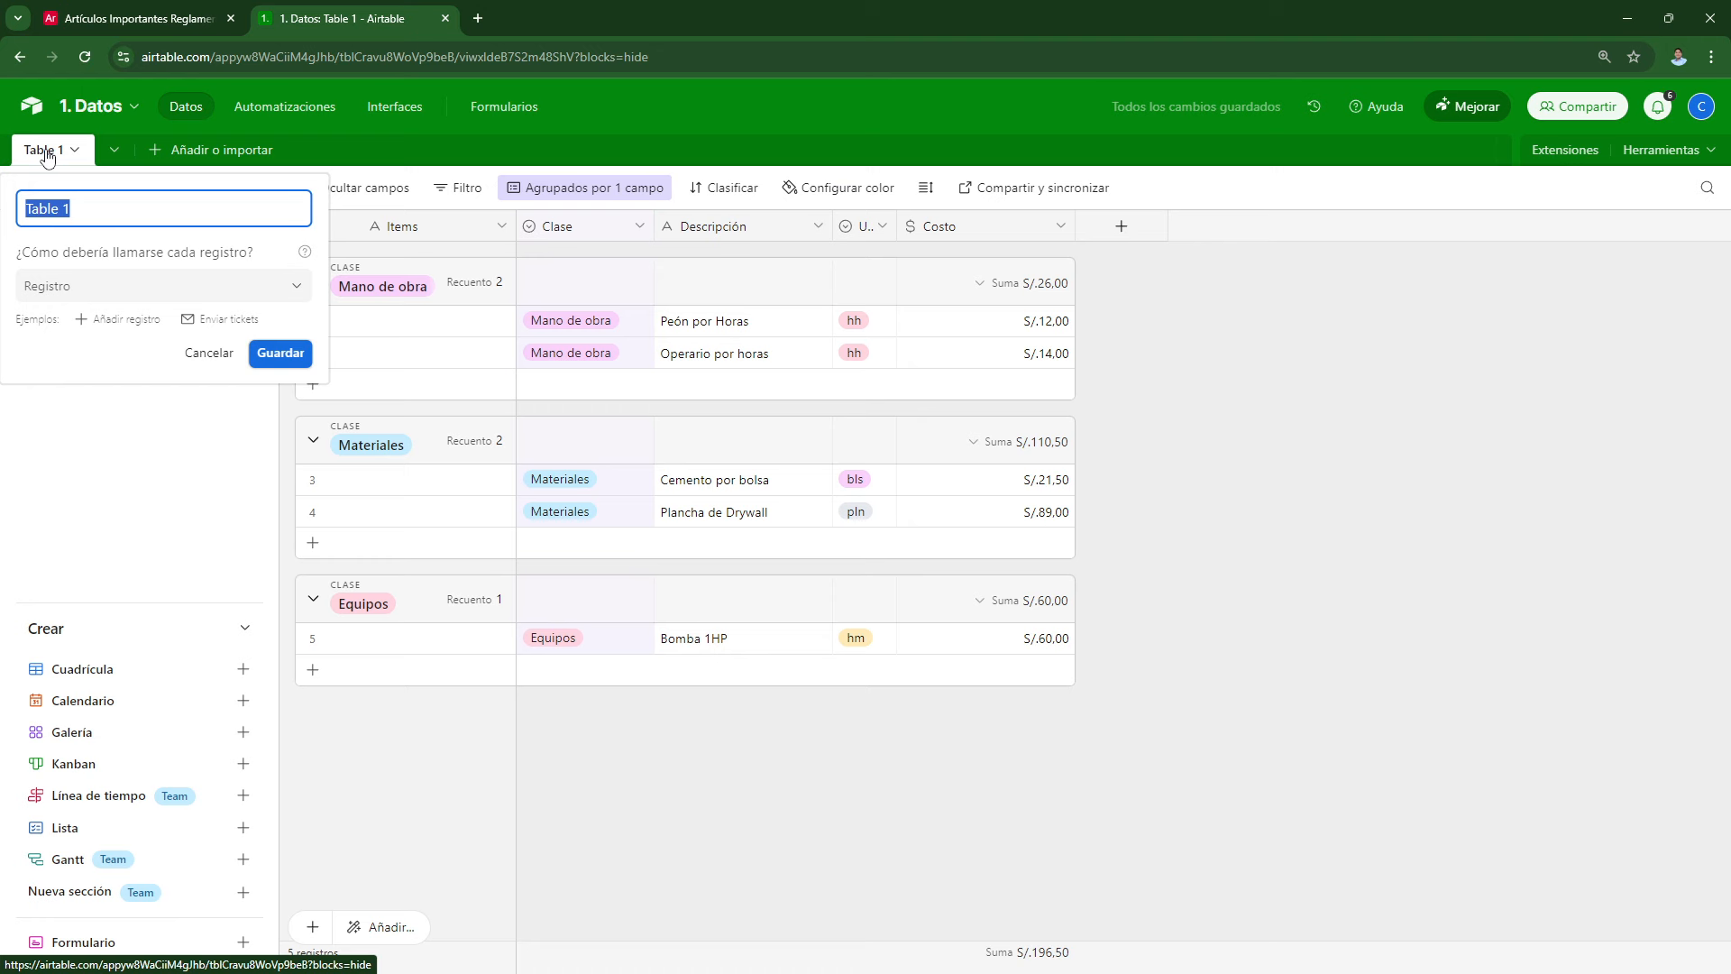
pyautogui.write('1. Items')
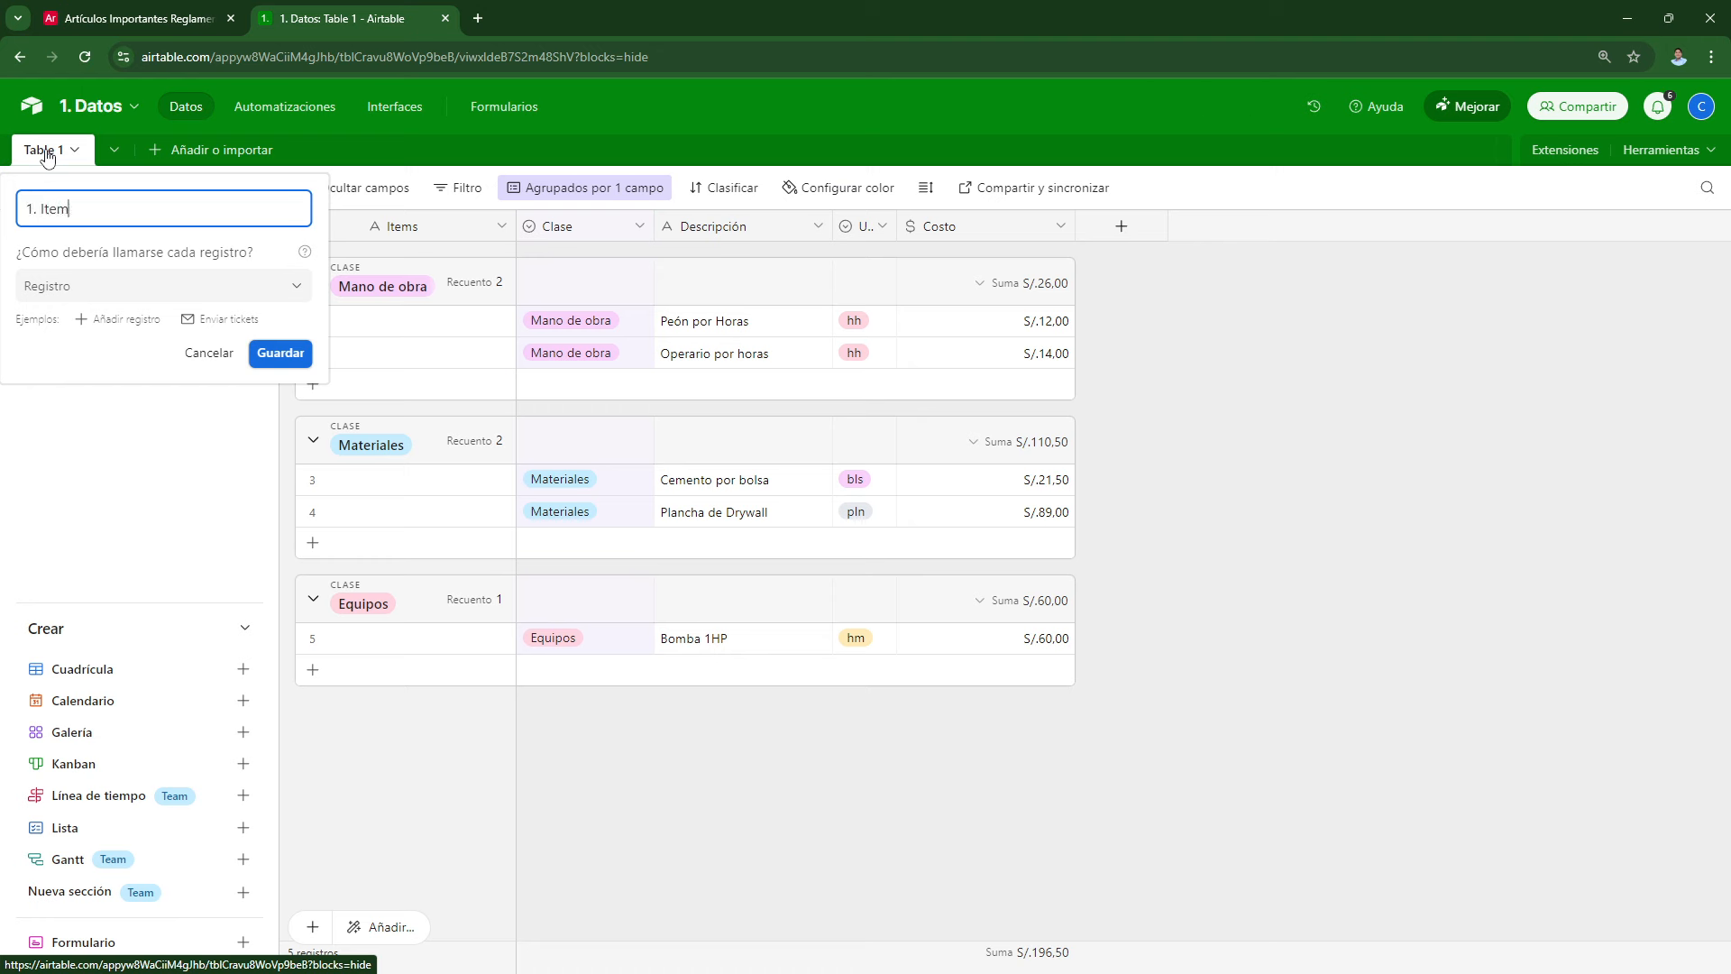
pyautogui.press('Return')
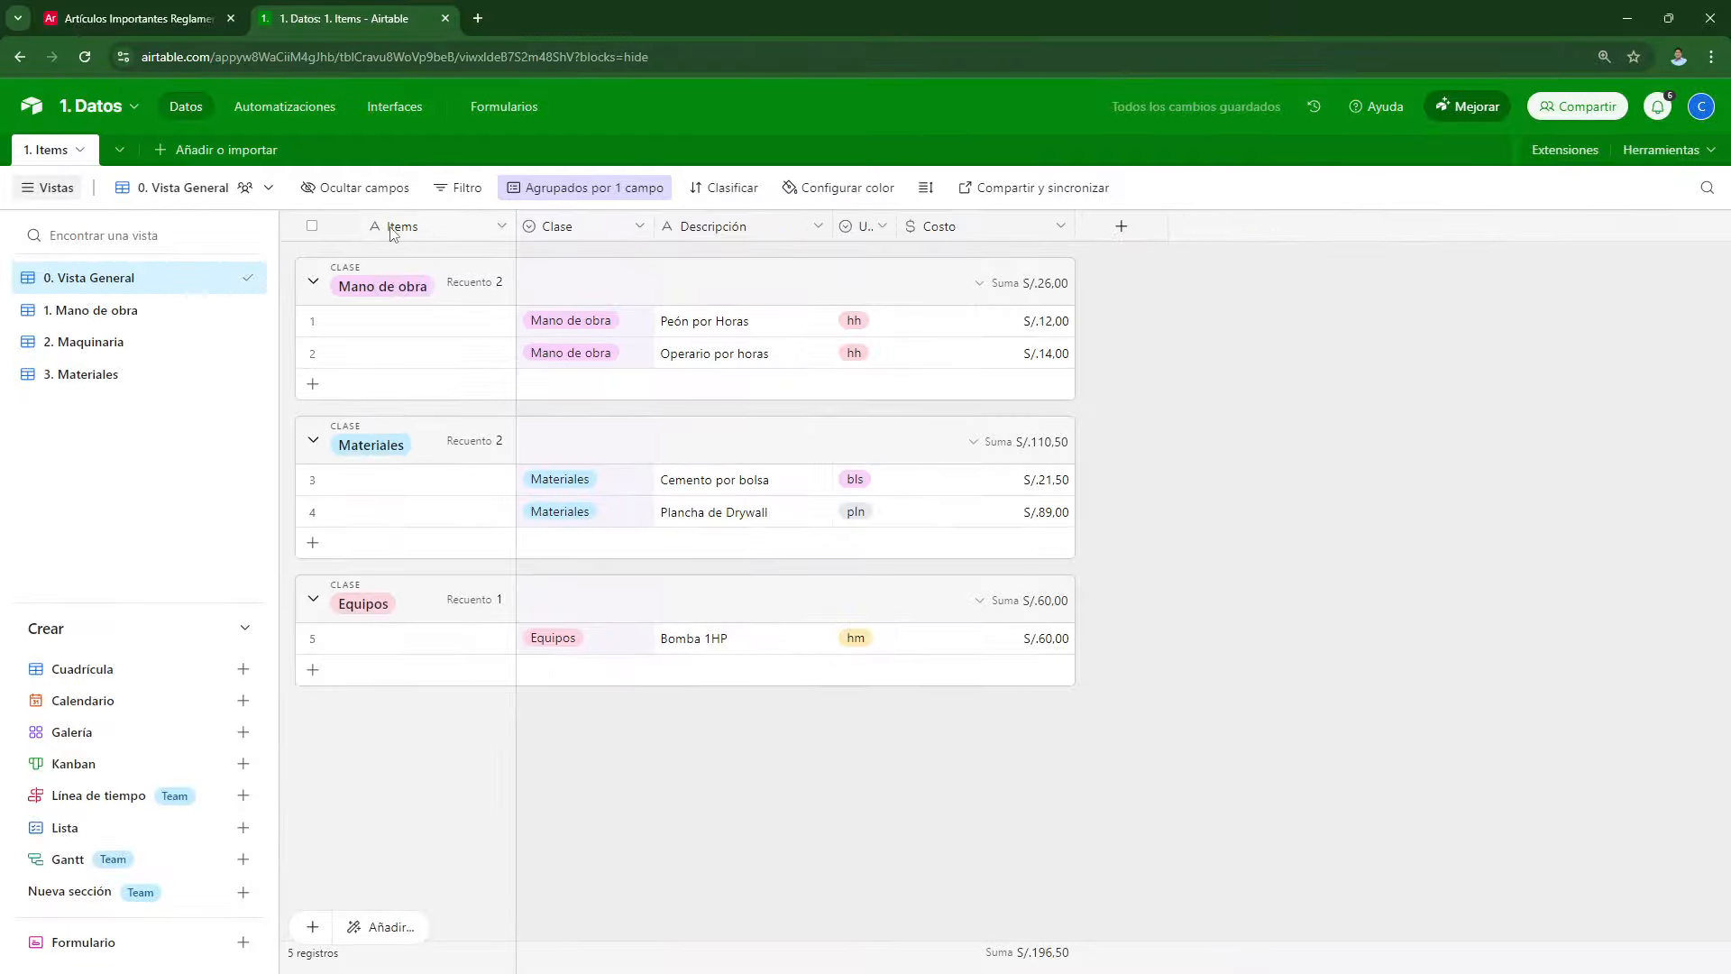
# Step: Convert Items to a formula joining Clase, Descripción and Unidad, and widen the column
pyautogui.doubleClick(391, 229)
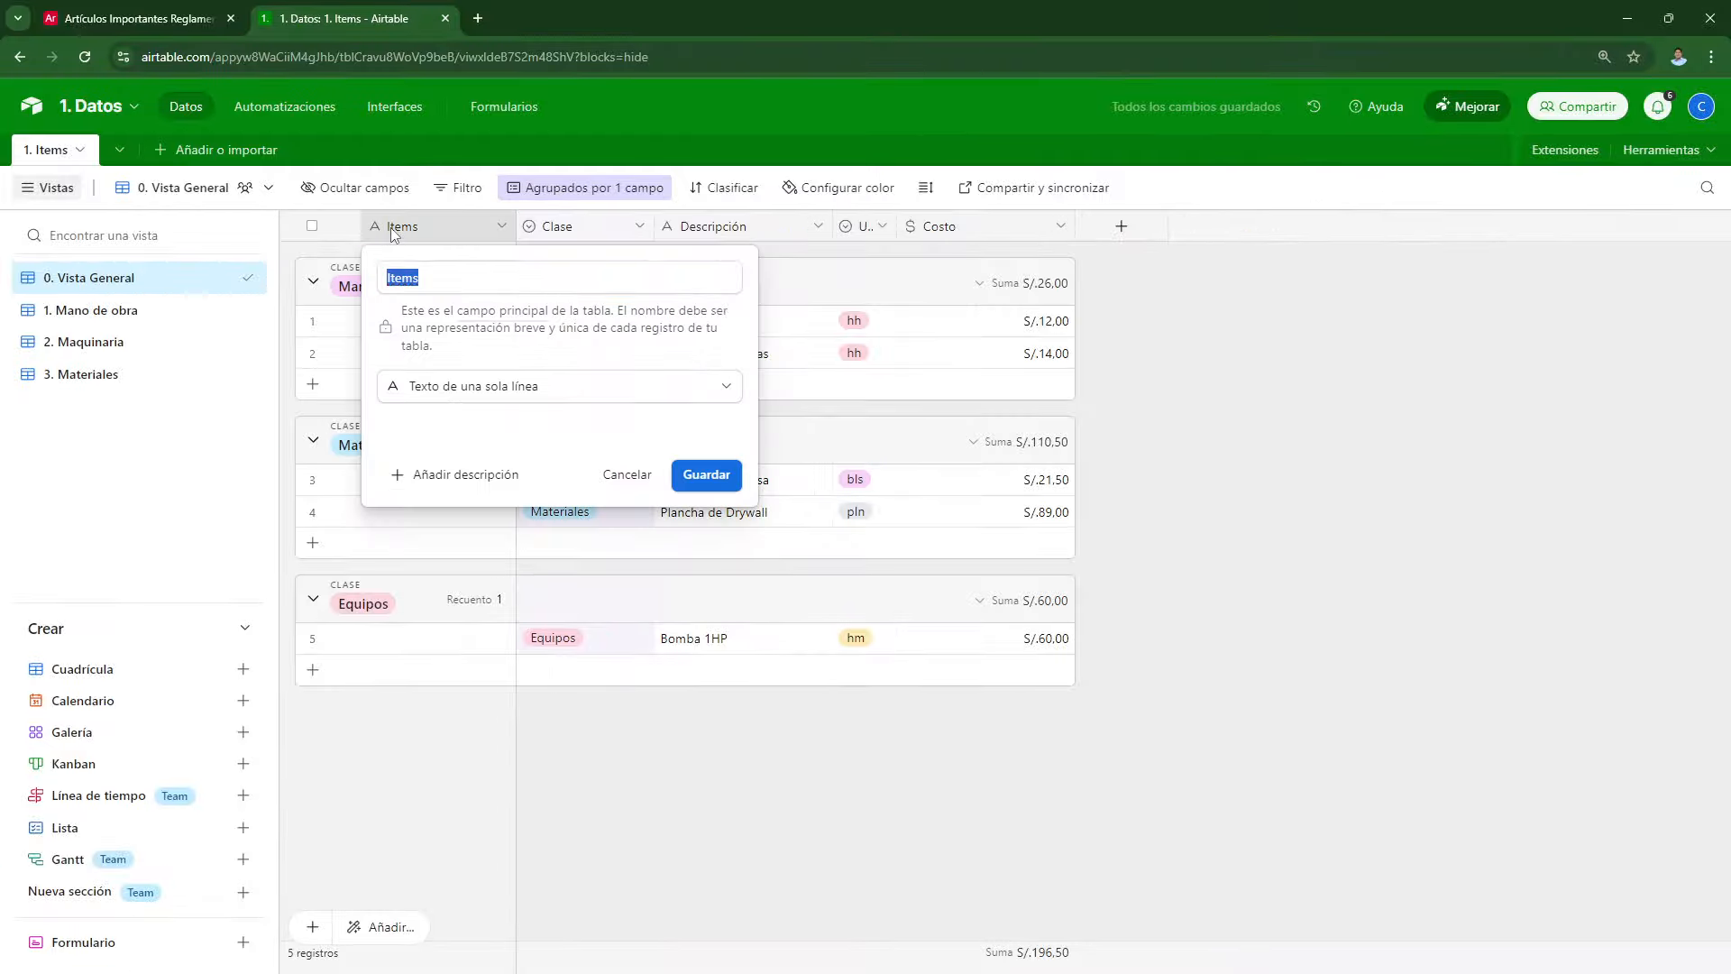
pyautogui.click(464, 389)
pyautogui.scroll(-2, 453, 688)
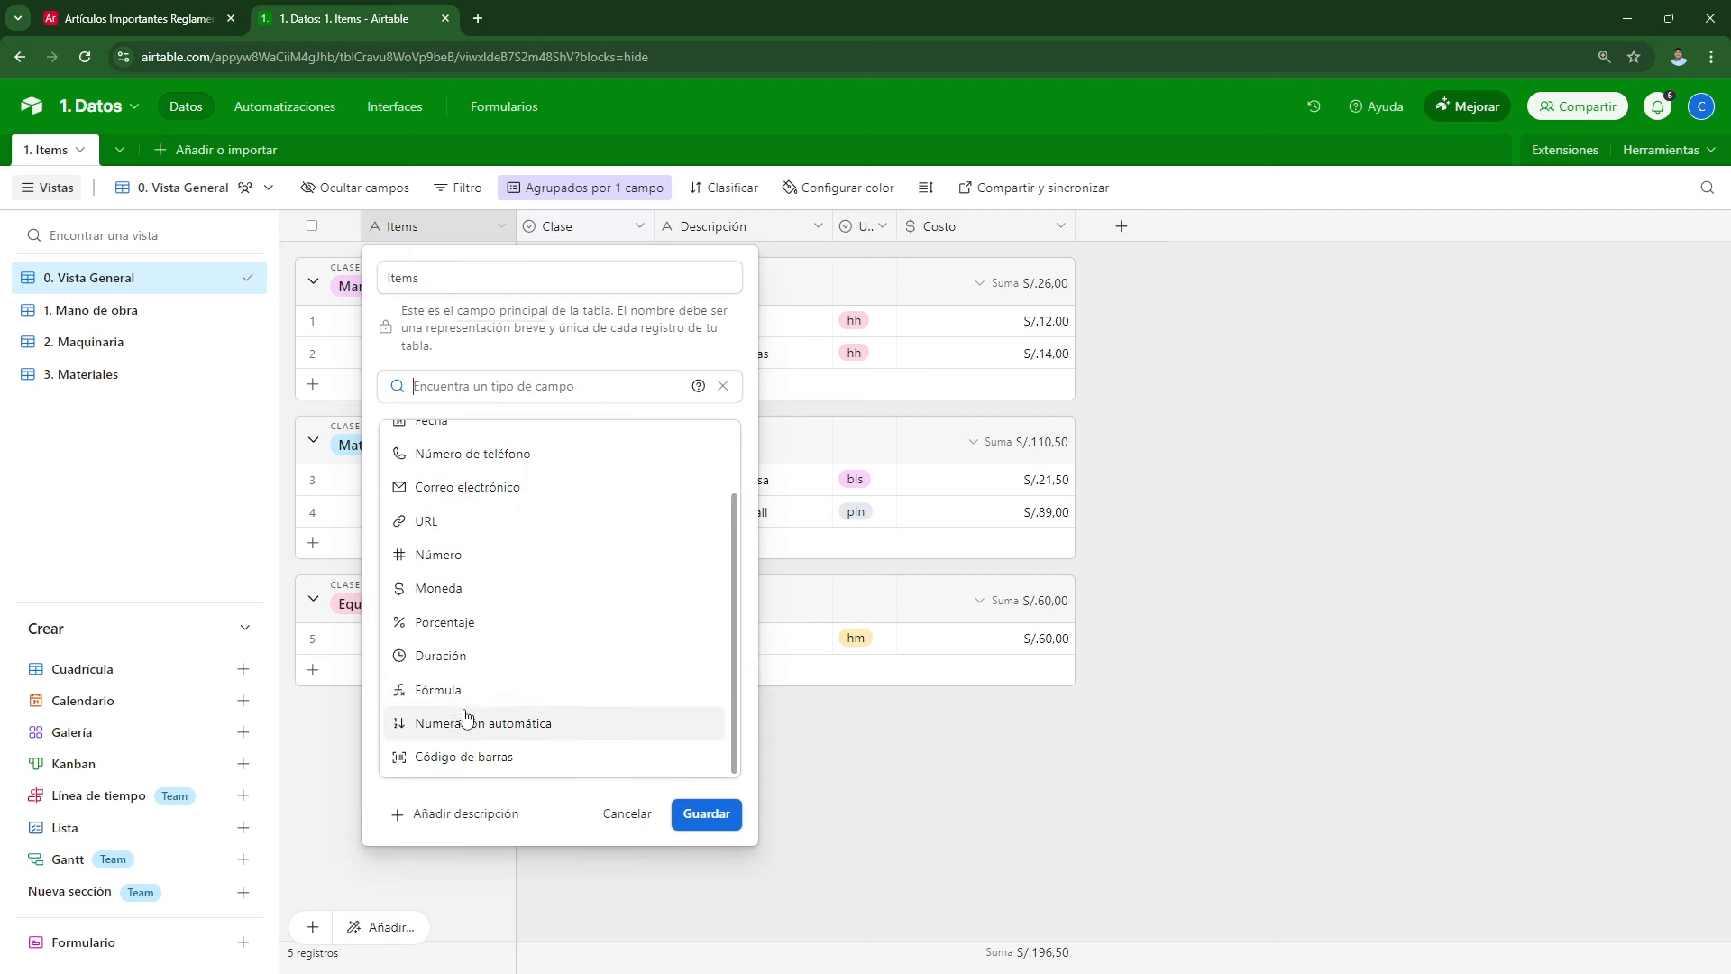
pyautogui.click(455, 681)
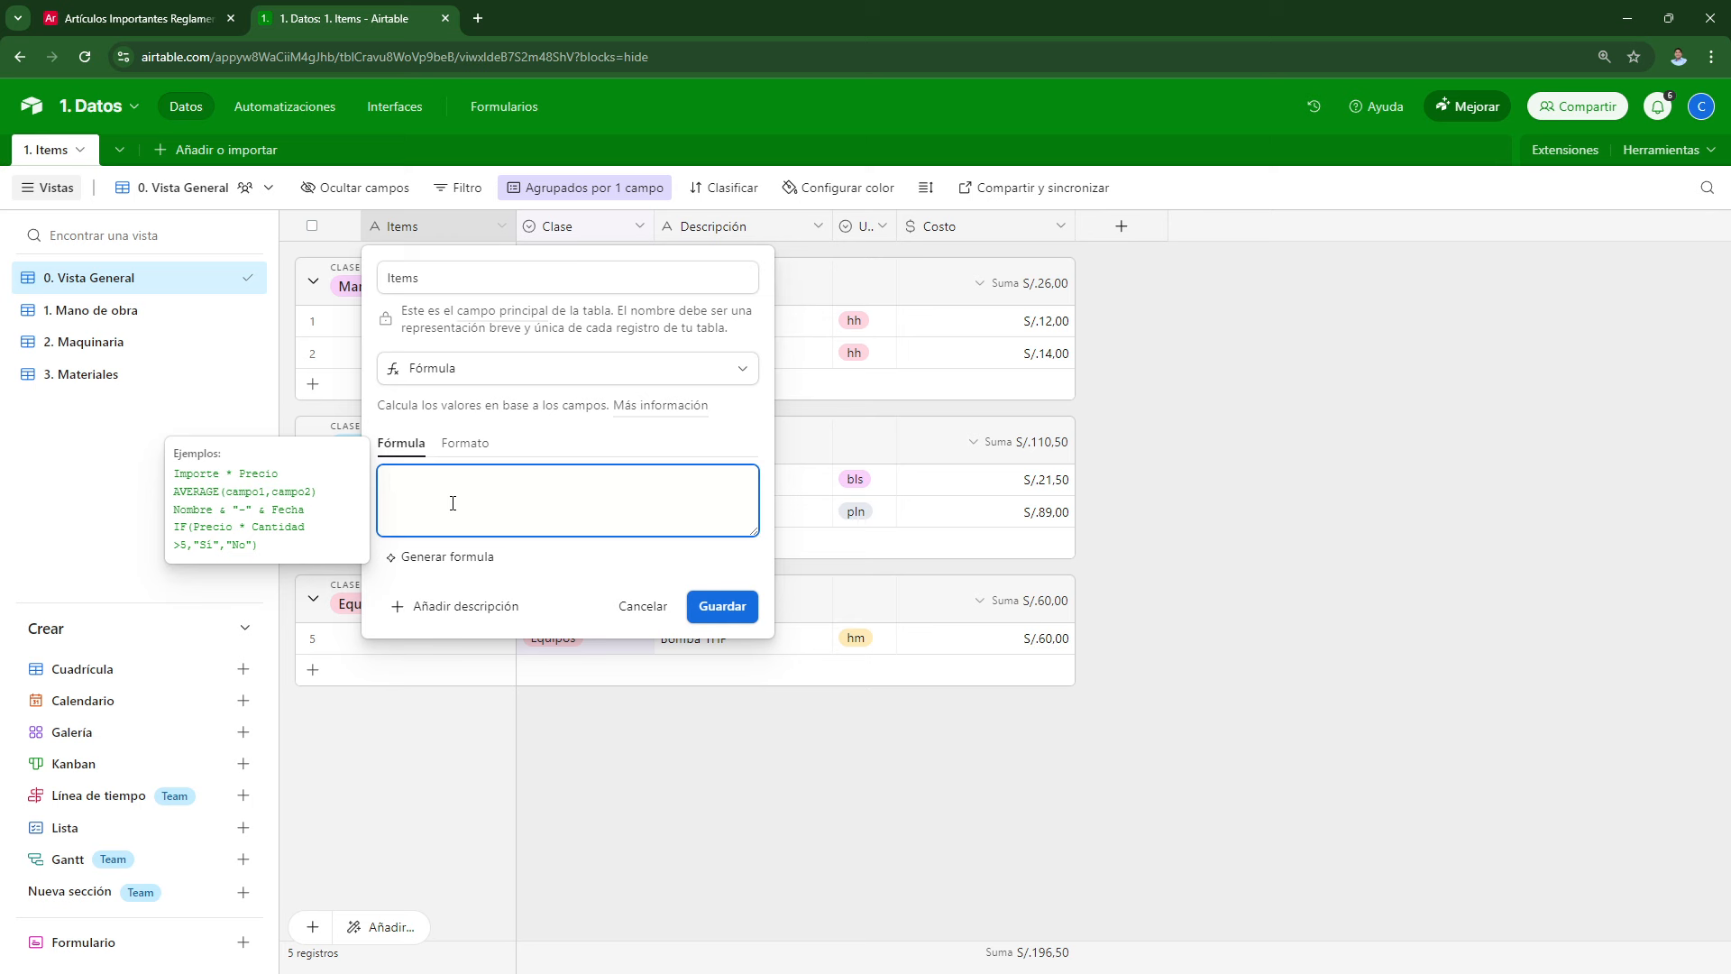
pyautogui.write('ase')
pyautogui.click(442, 573)
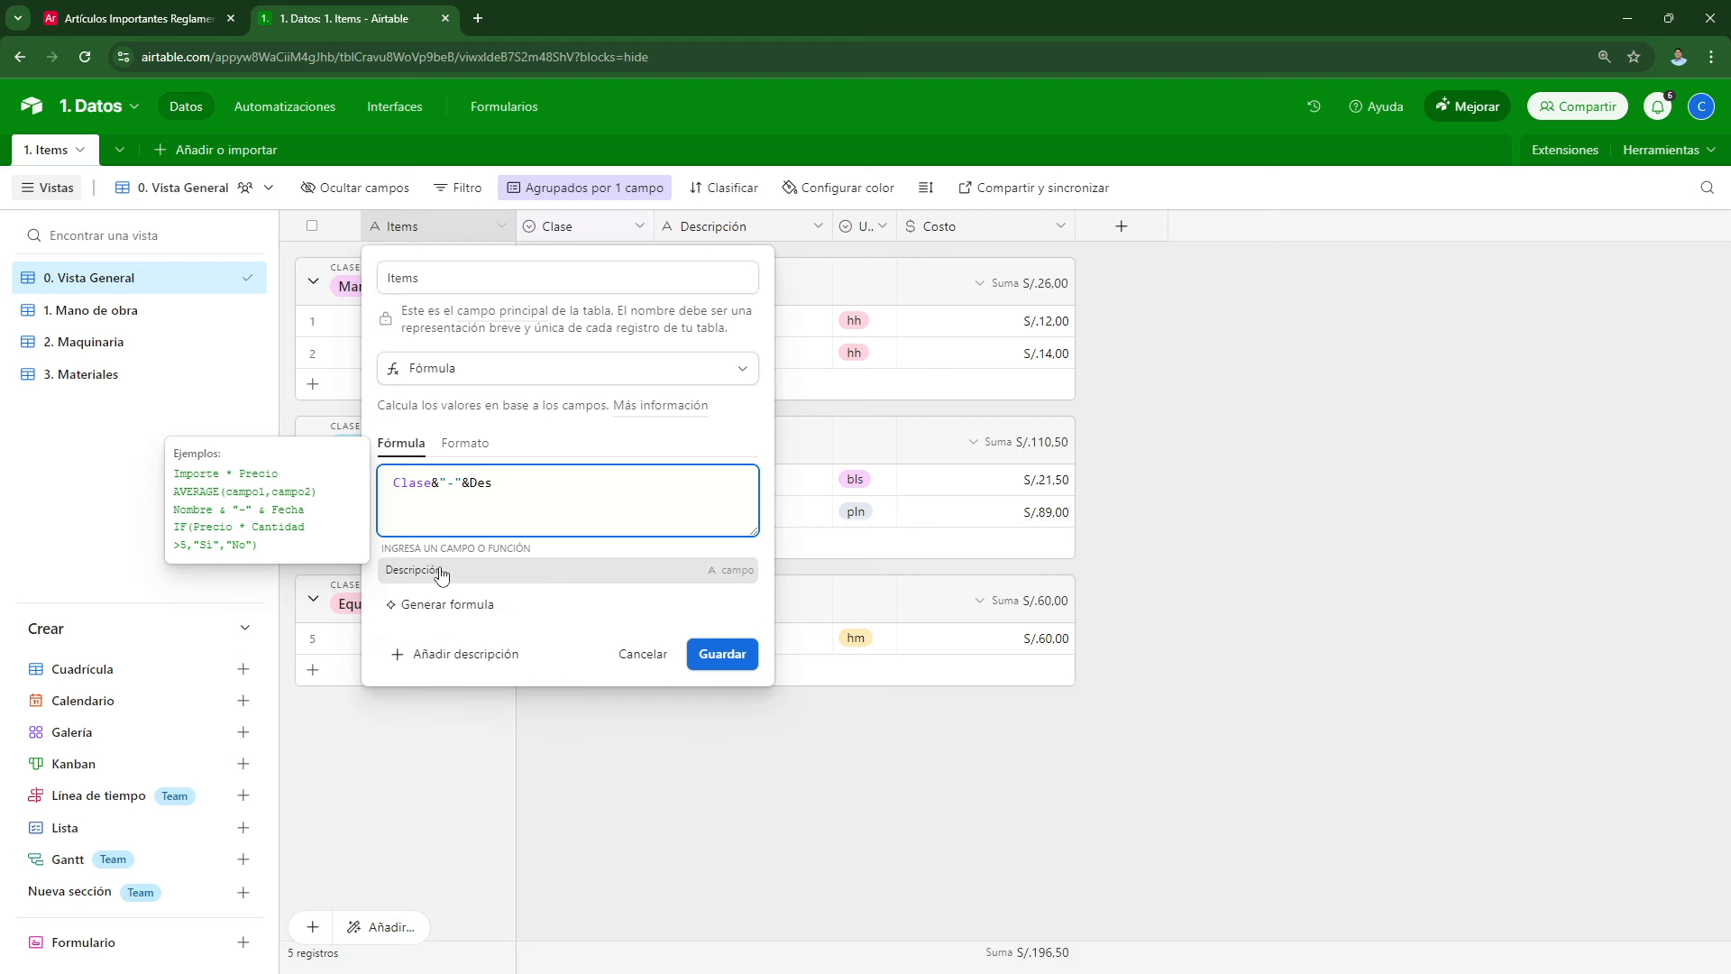
pyautogui.click(442, 574)
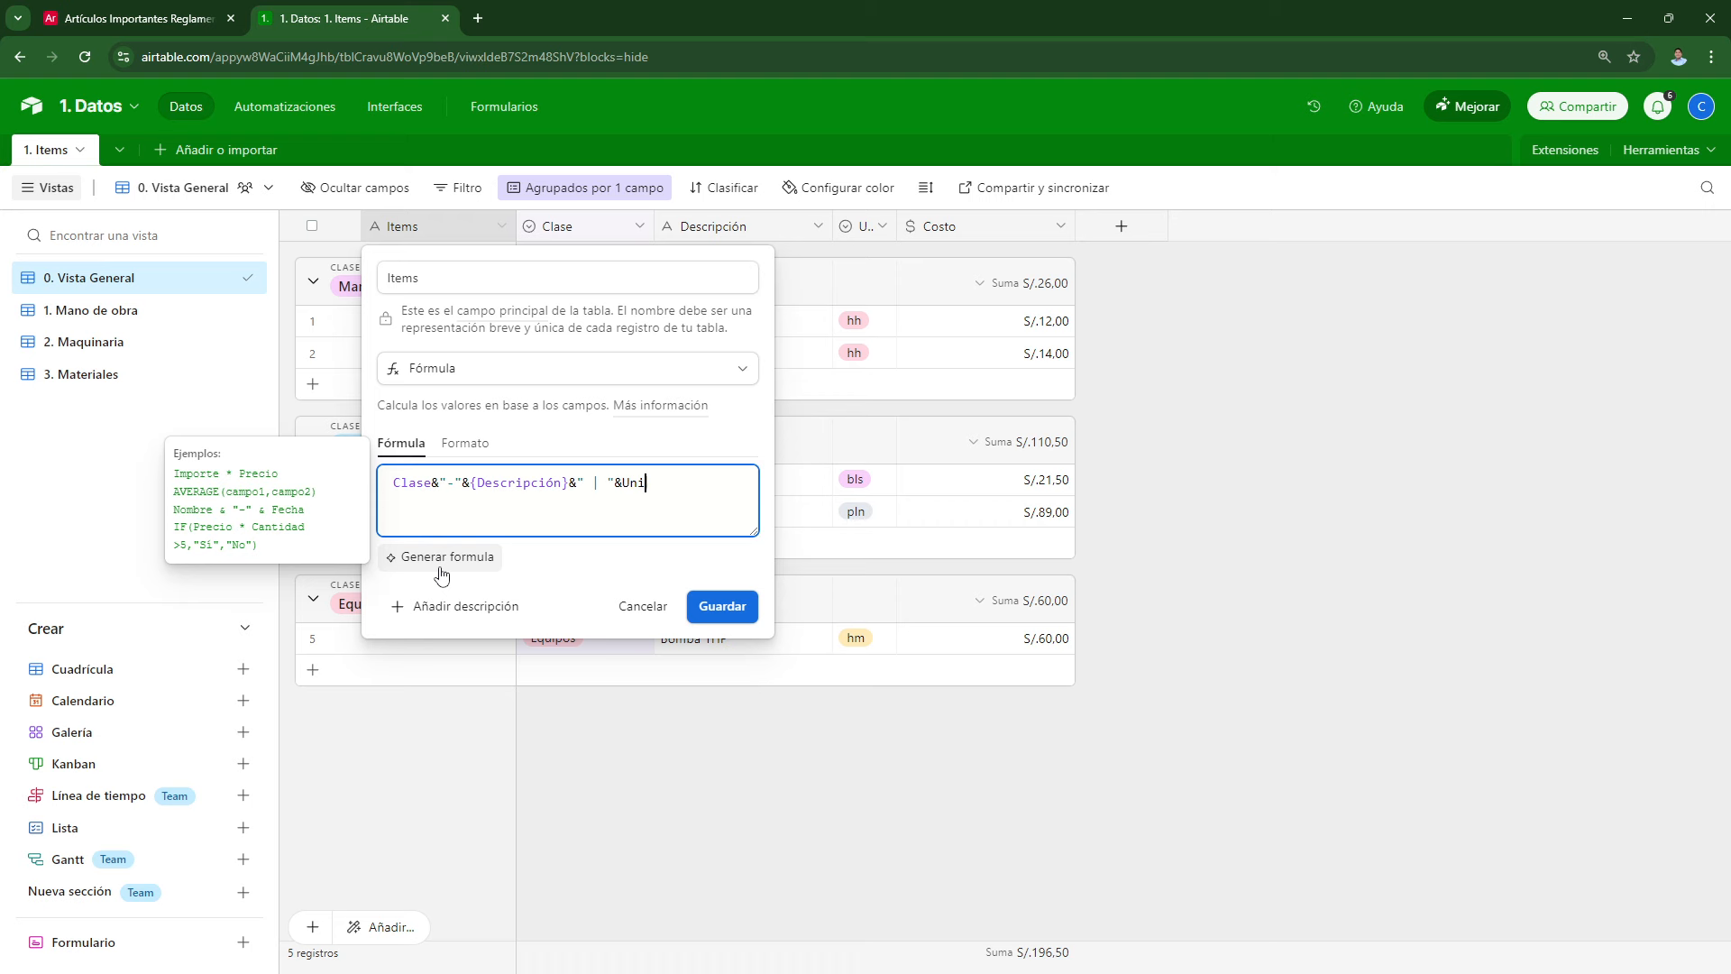
pyautogui.write('dad')
pyautogui.click(443, 570)
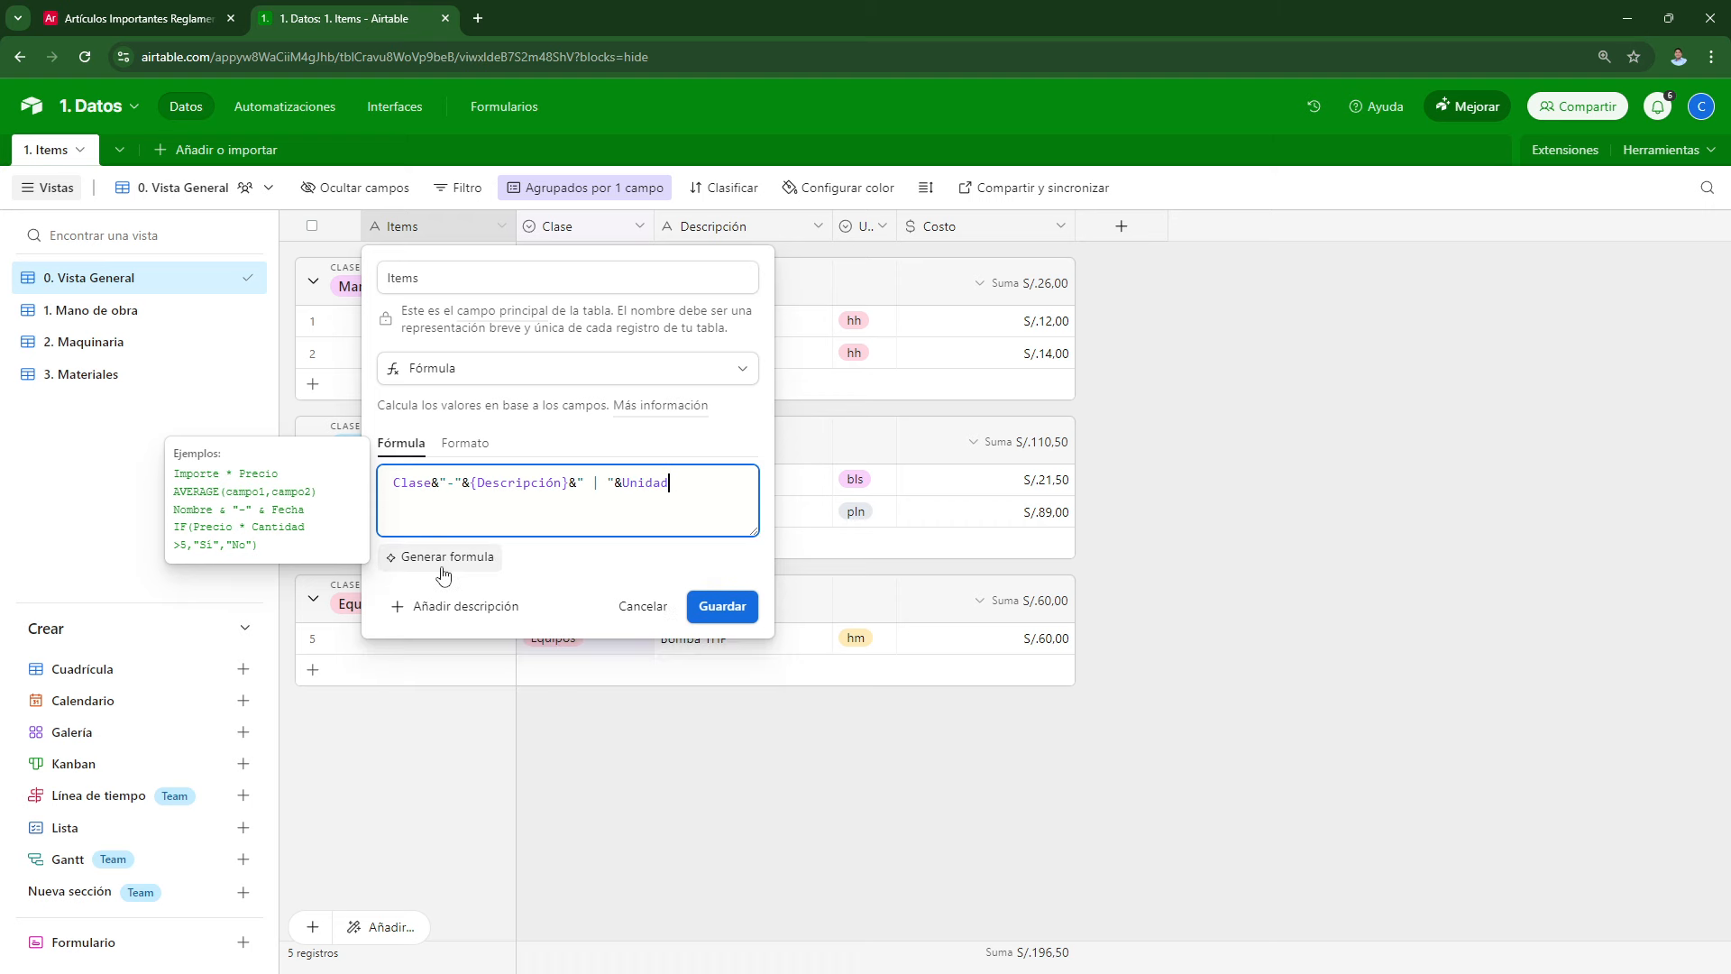
pyautogui.click(735, 617)
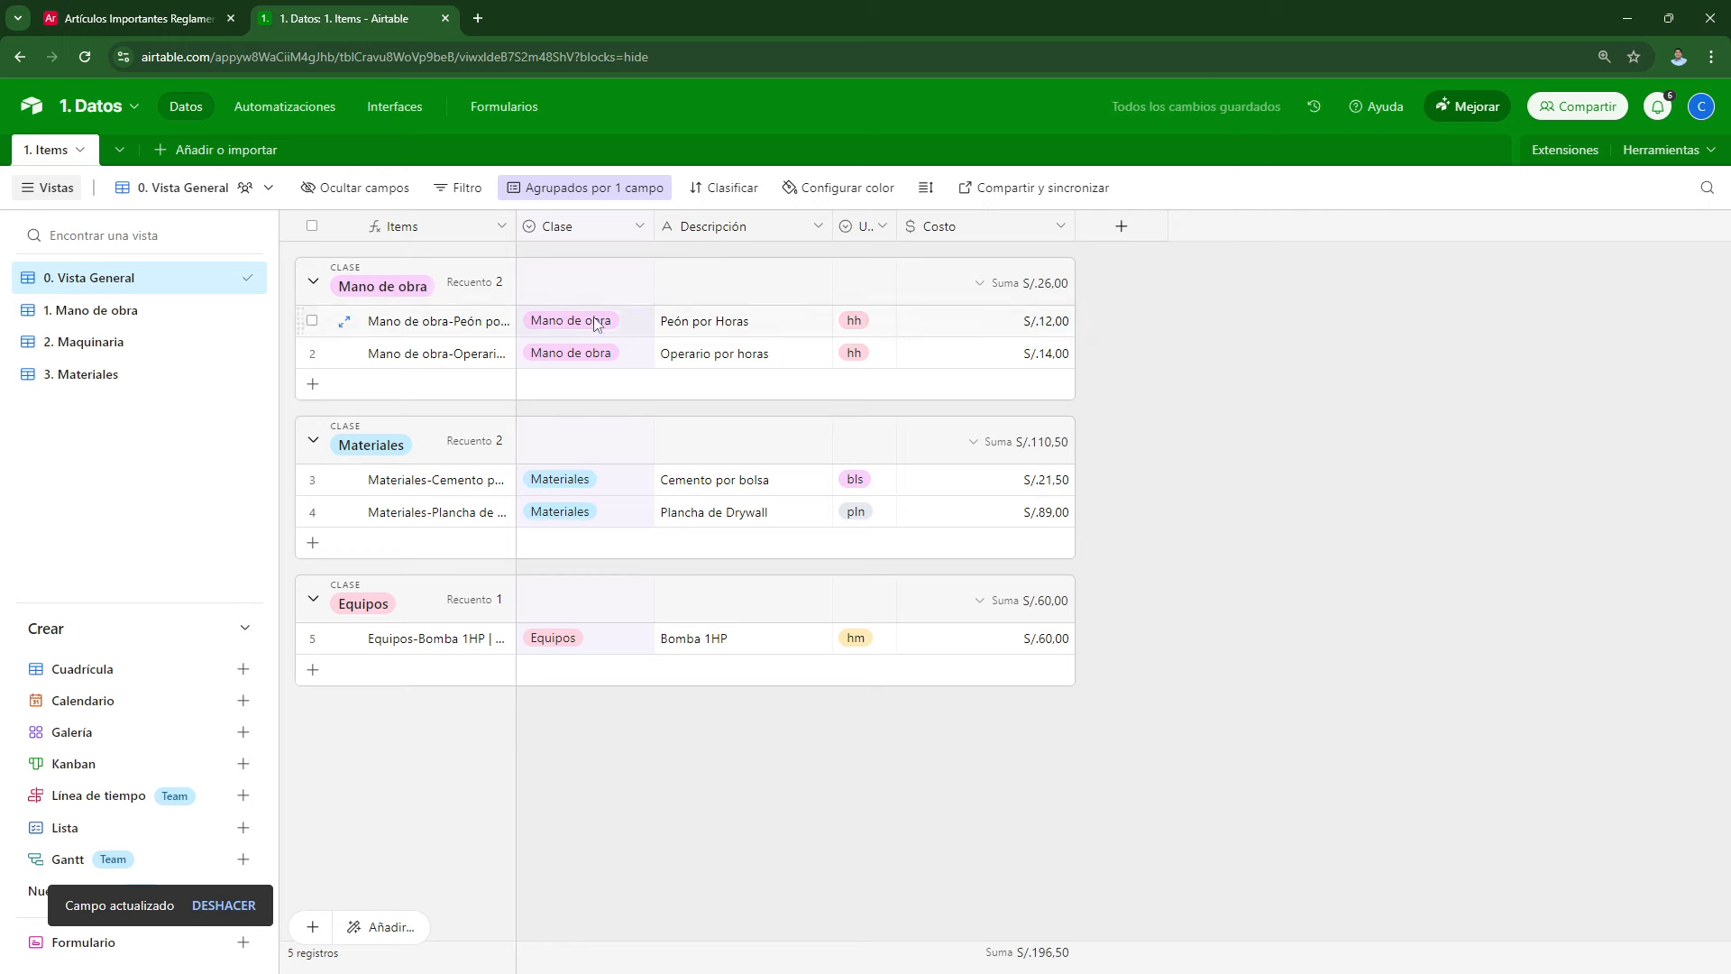
pyautogui.moveTo(516, 226); pyautogui.dragTo(626, 226)
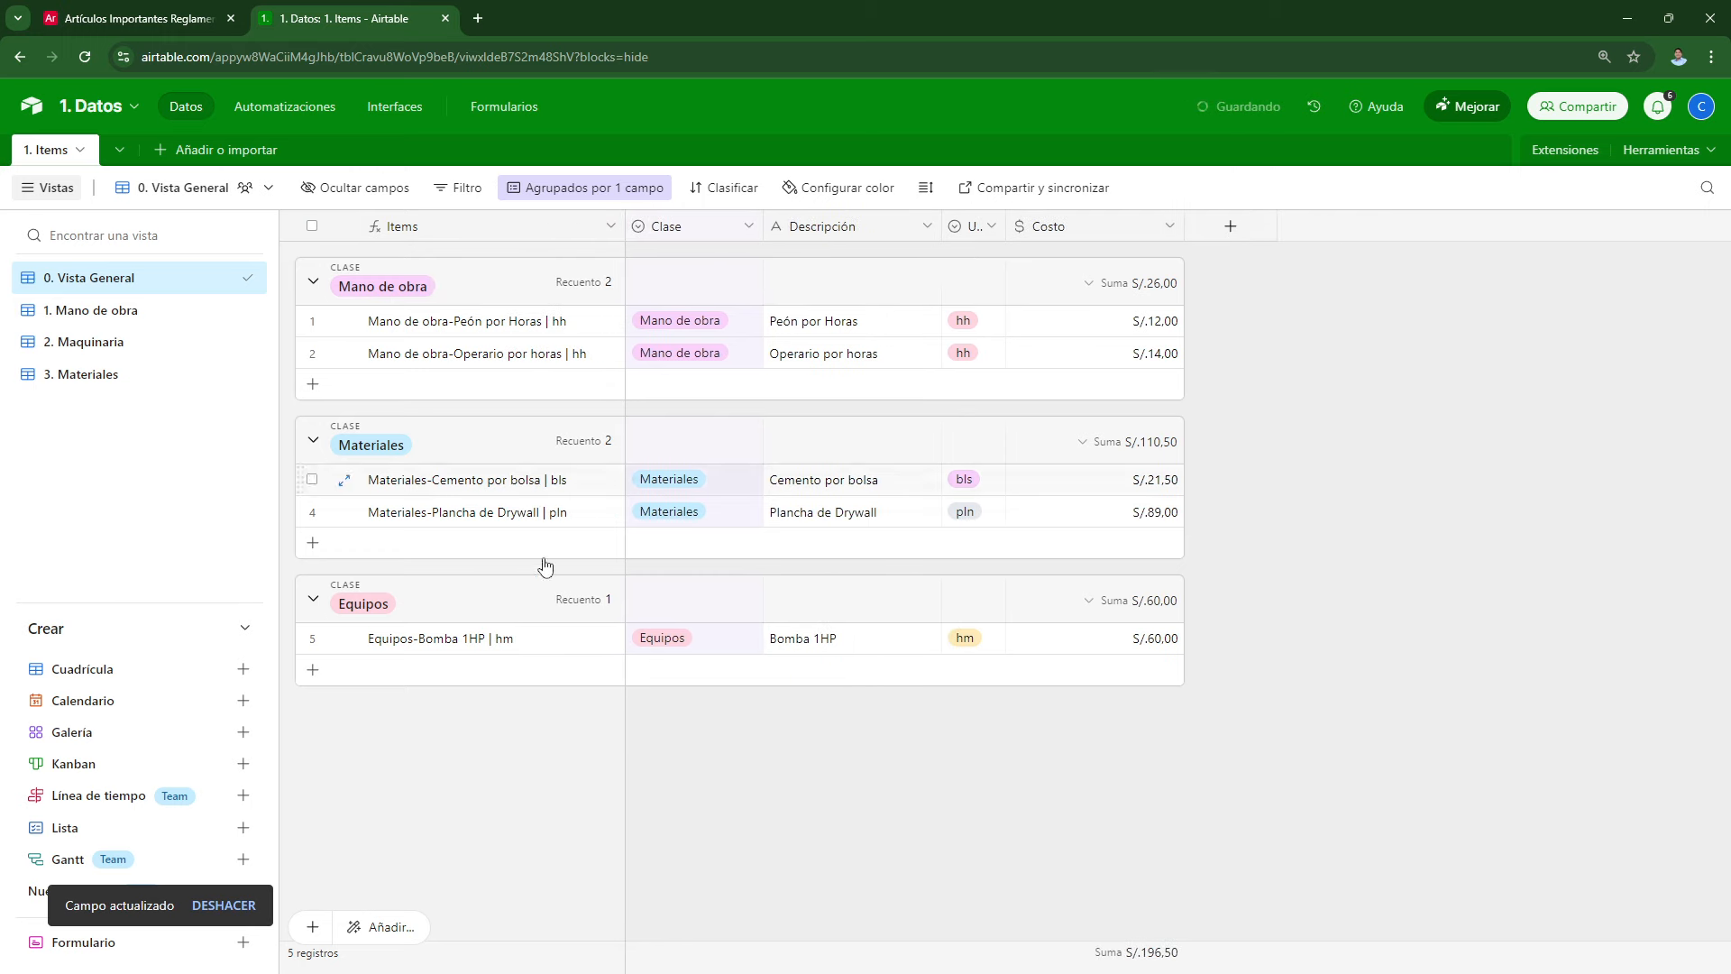
# Step: Remove the stray hyphen from the formula's first separator and save it
pyautogui.doubleClick(429, 235)
pyautogui.click(457, 484)
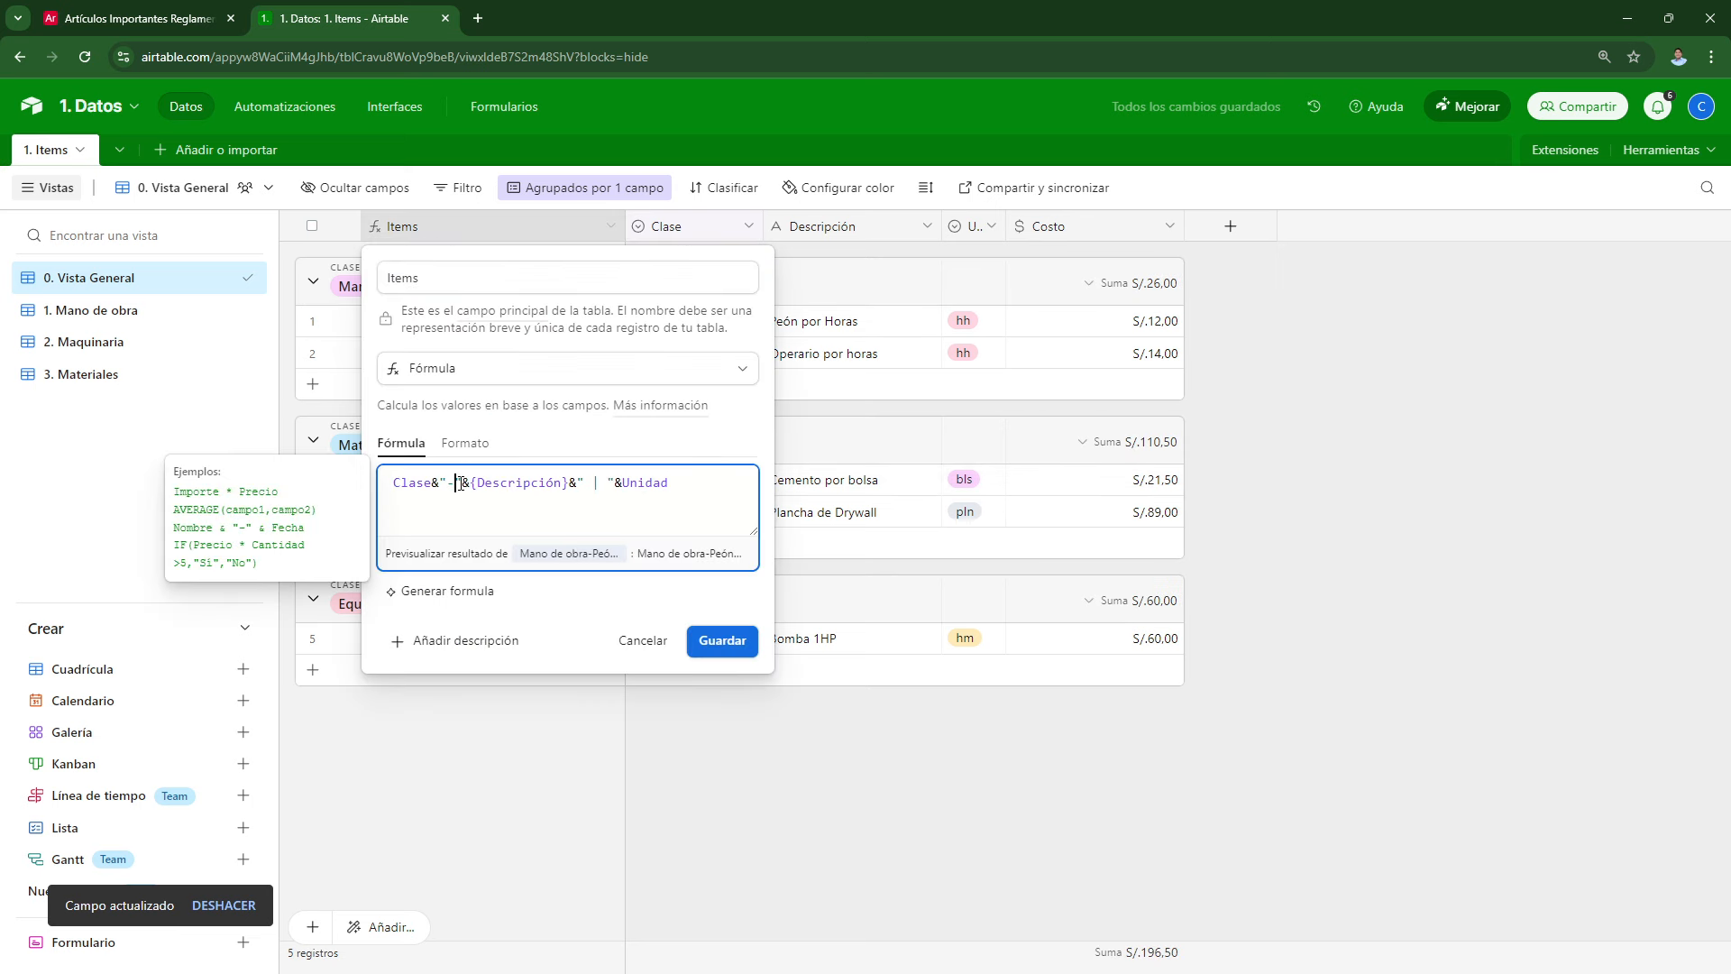
pyautogui.press('BackSpace')
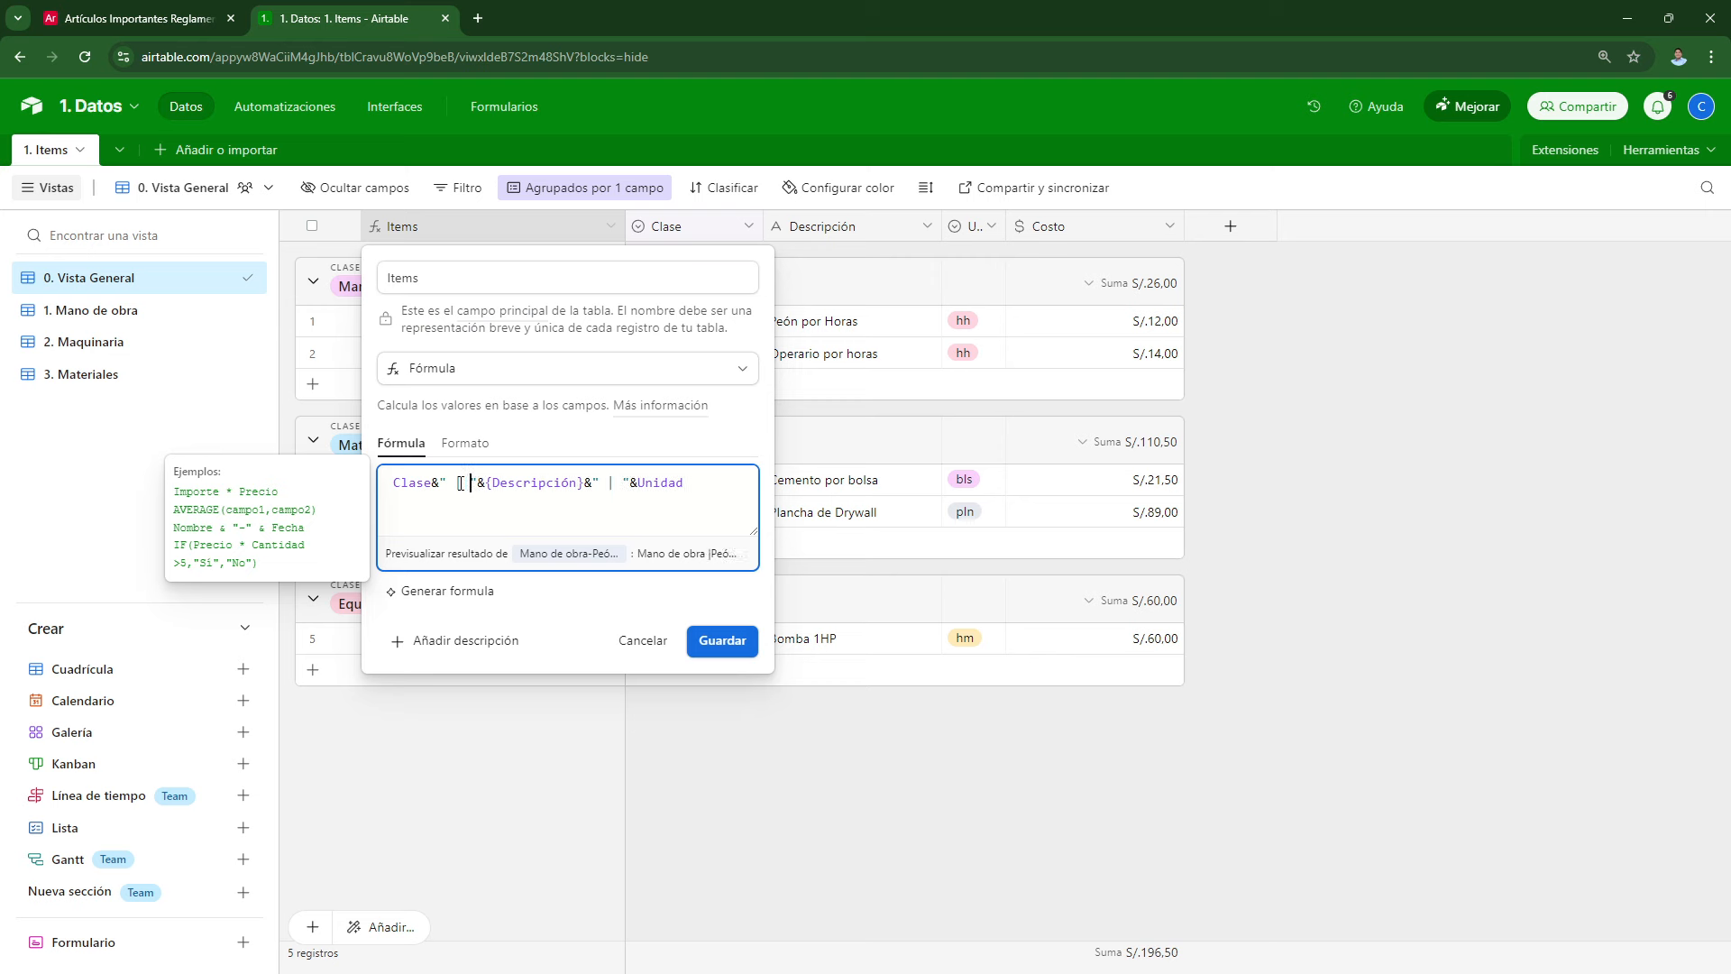
pyautogui.click(722, 641)
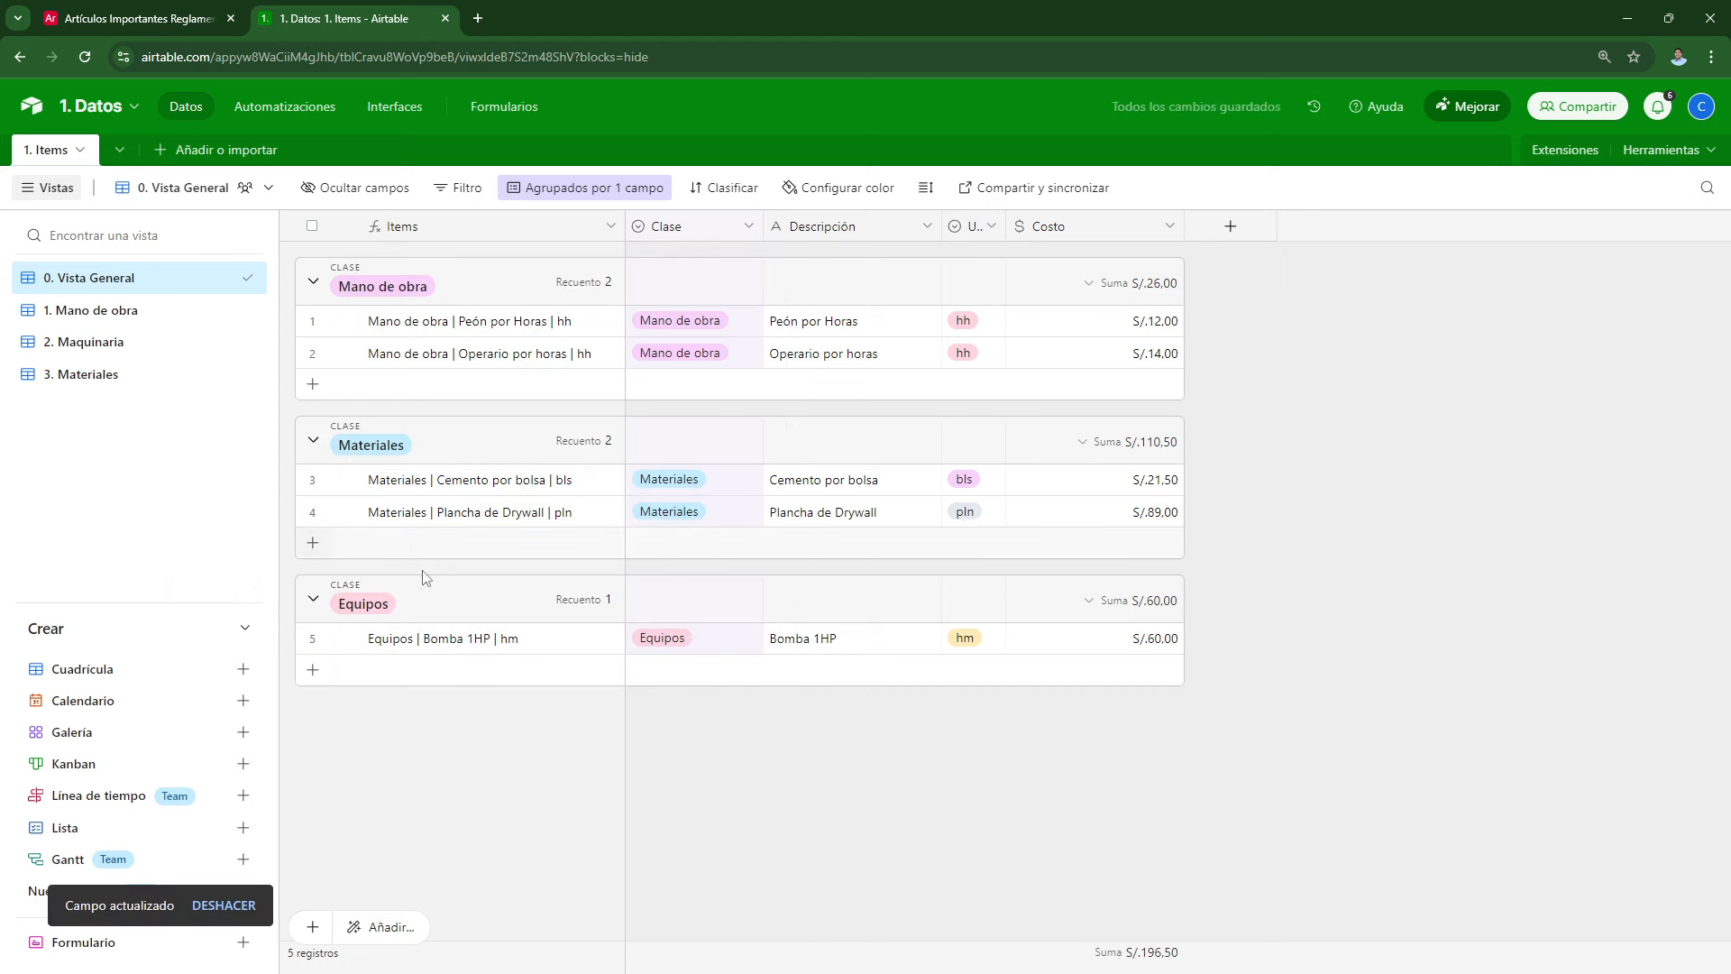
# Step: Check the Mano de obra, Maquinaria and Materiales views, returning to Vista General
pyautogui.click(104, 318)
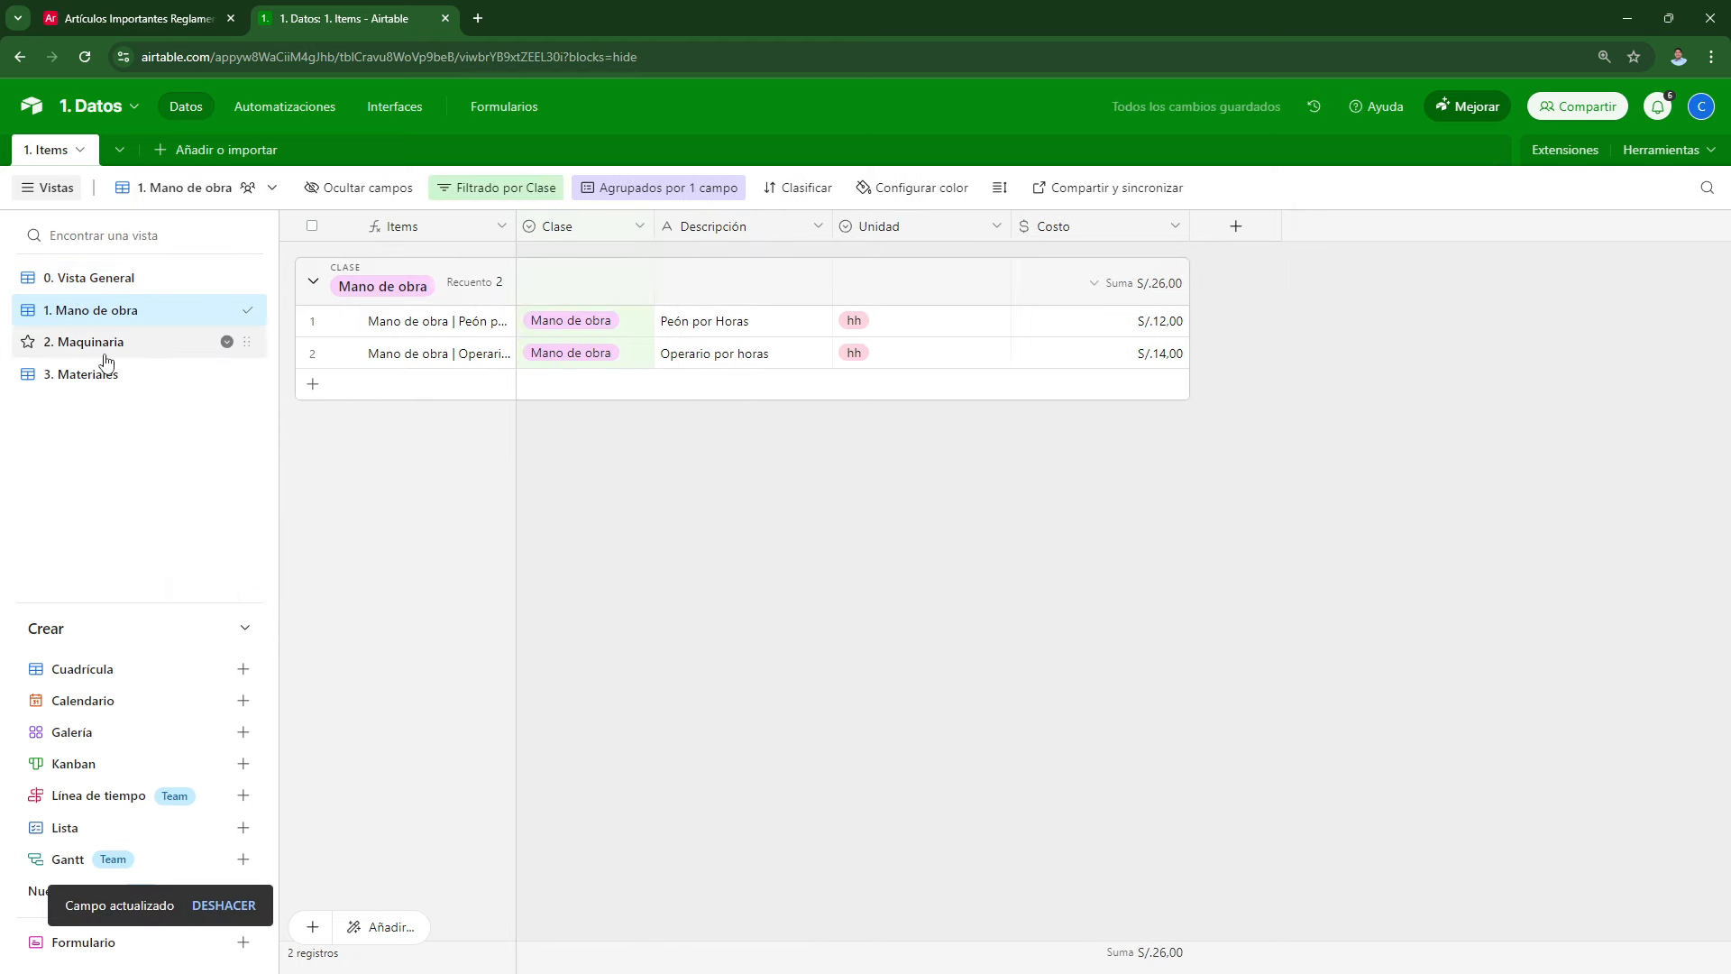
pyautogui.click(104, 343)
pyautogui.click(105, 377)
pyautogui.click(107, 278)
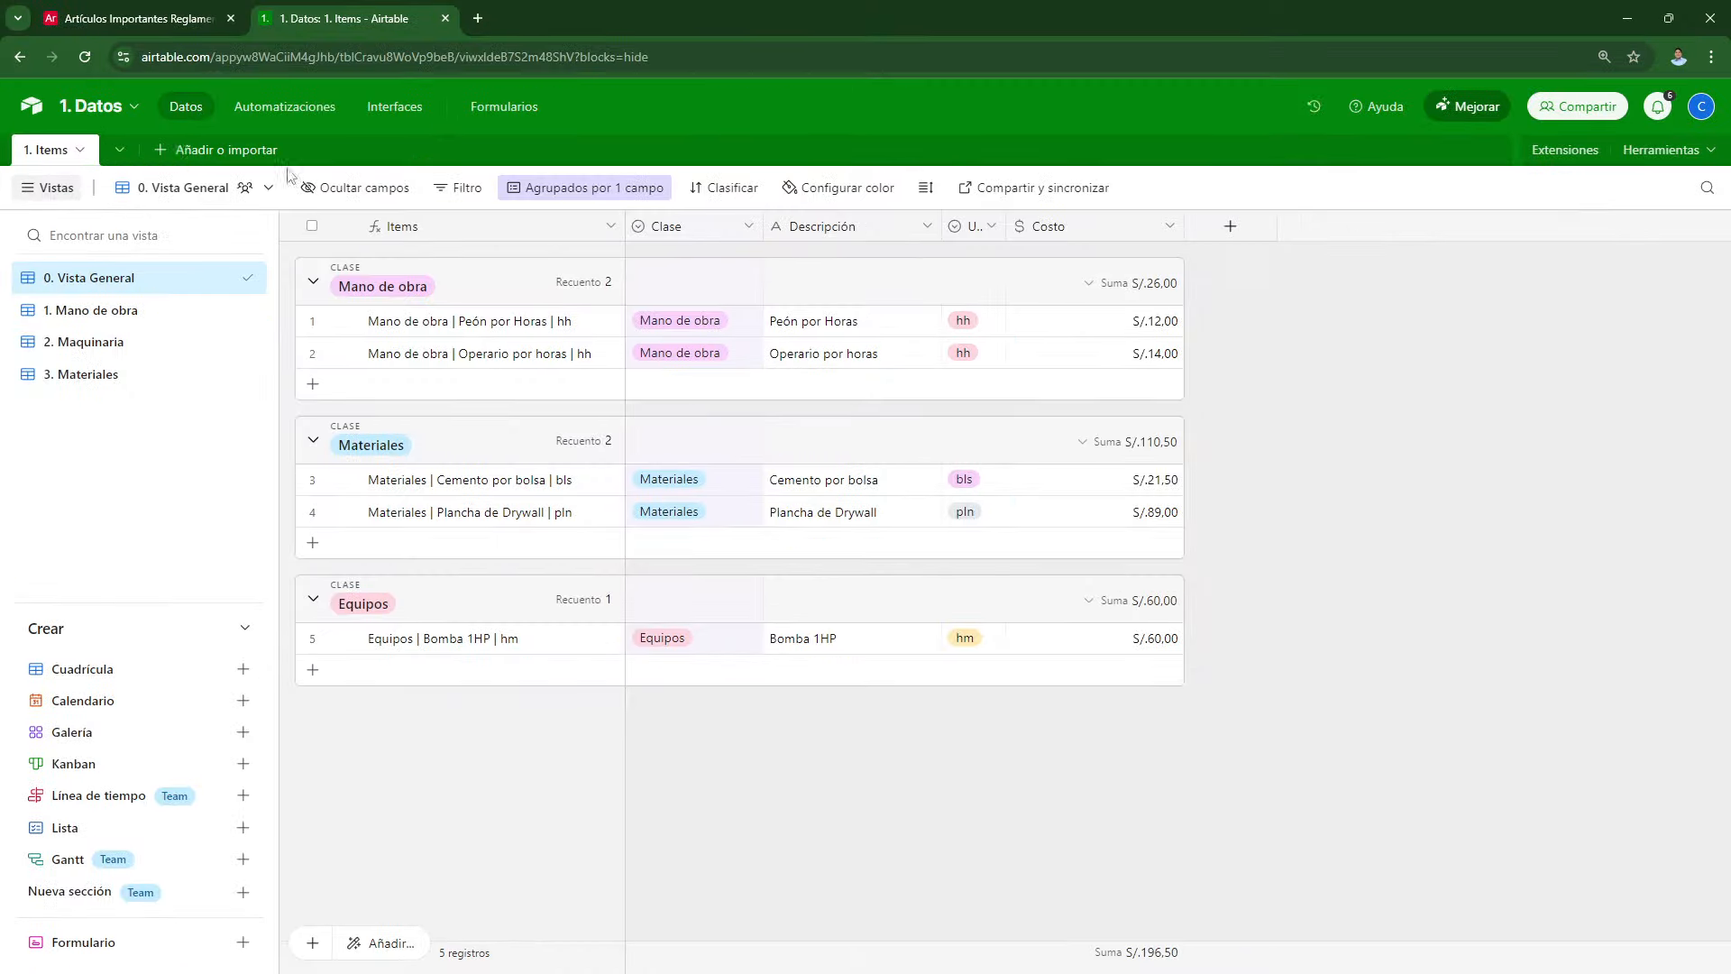
# Step: Create a blank table from scratch named '2. Presupuesto'
pyautogui.click(177, 151)
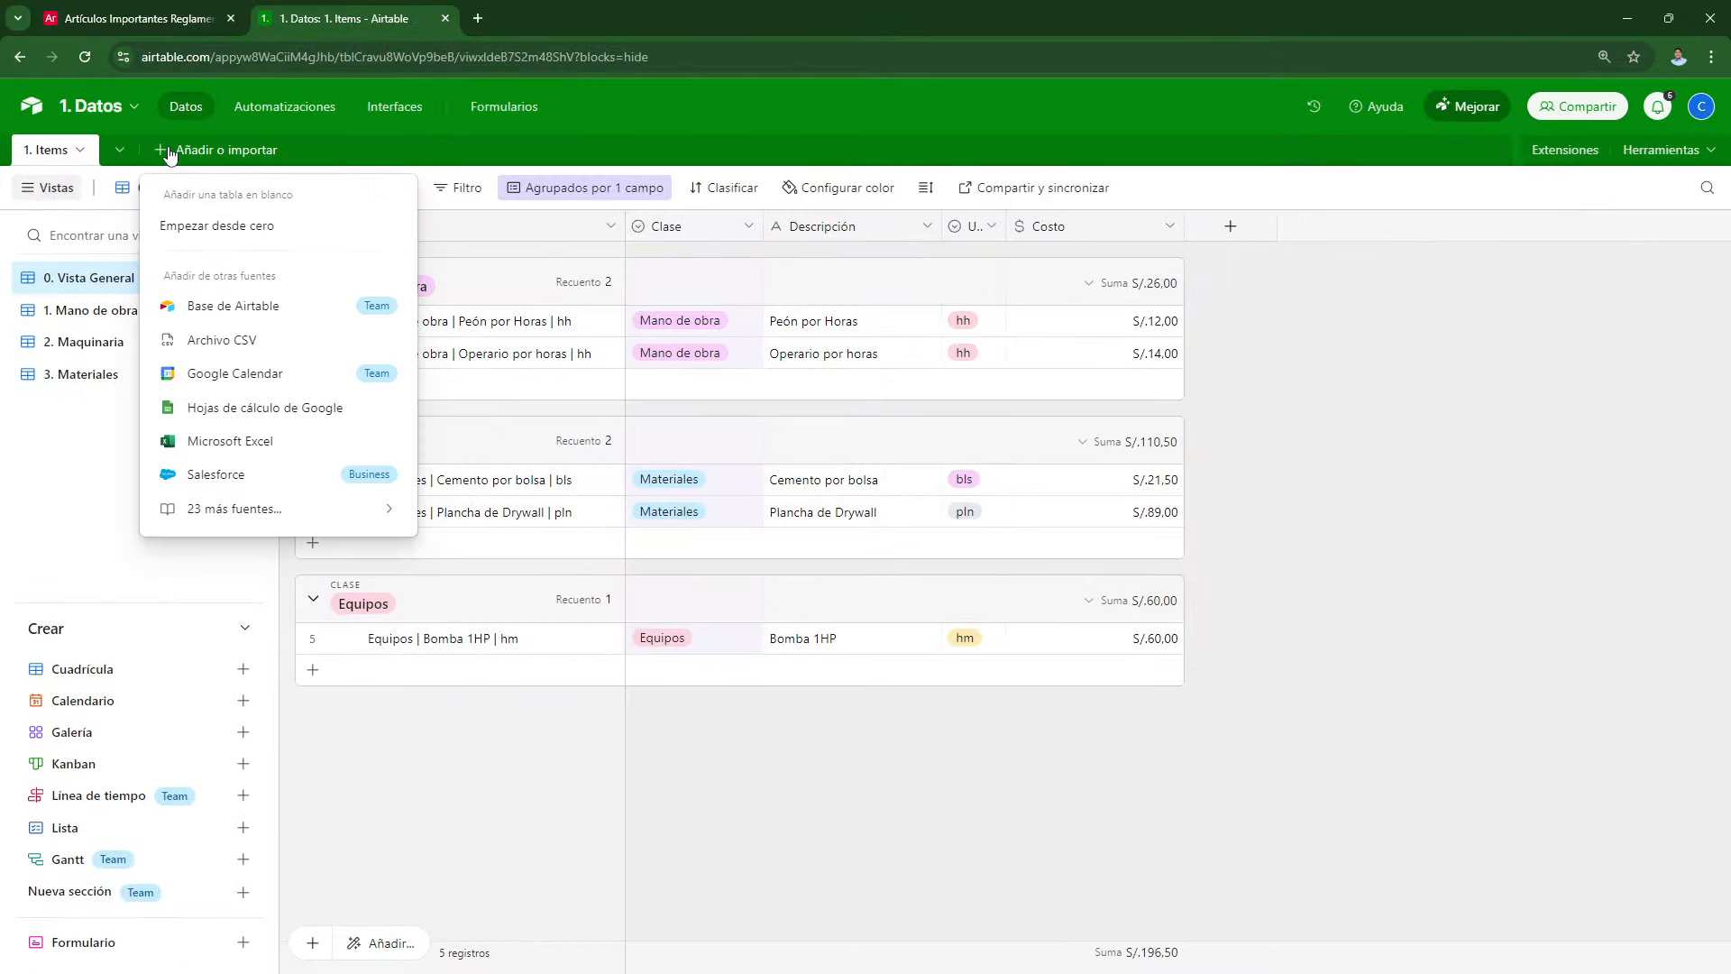
pyautogui.click(205, 227)
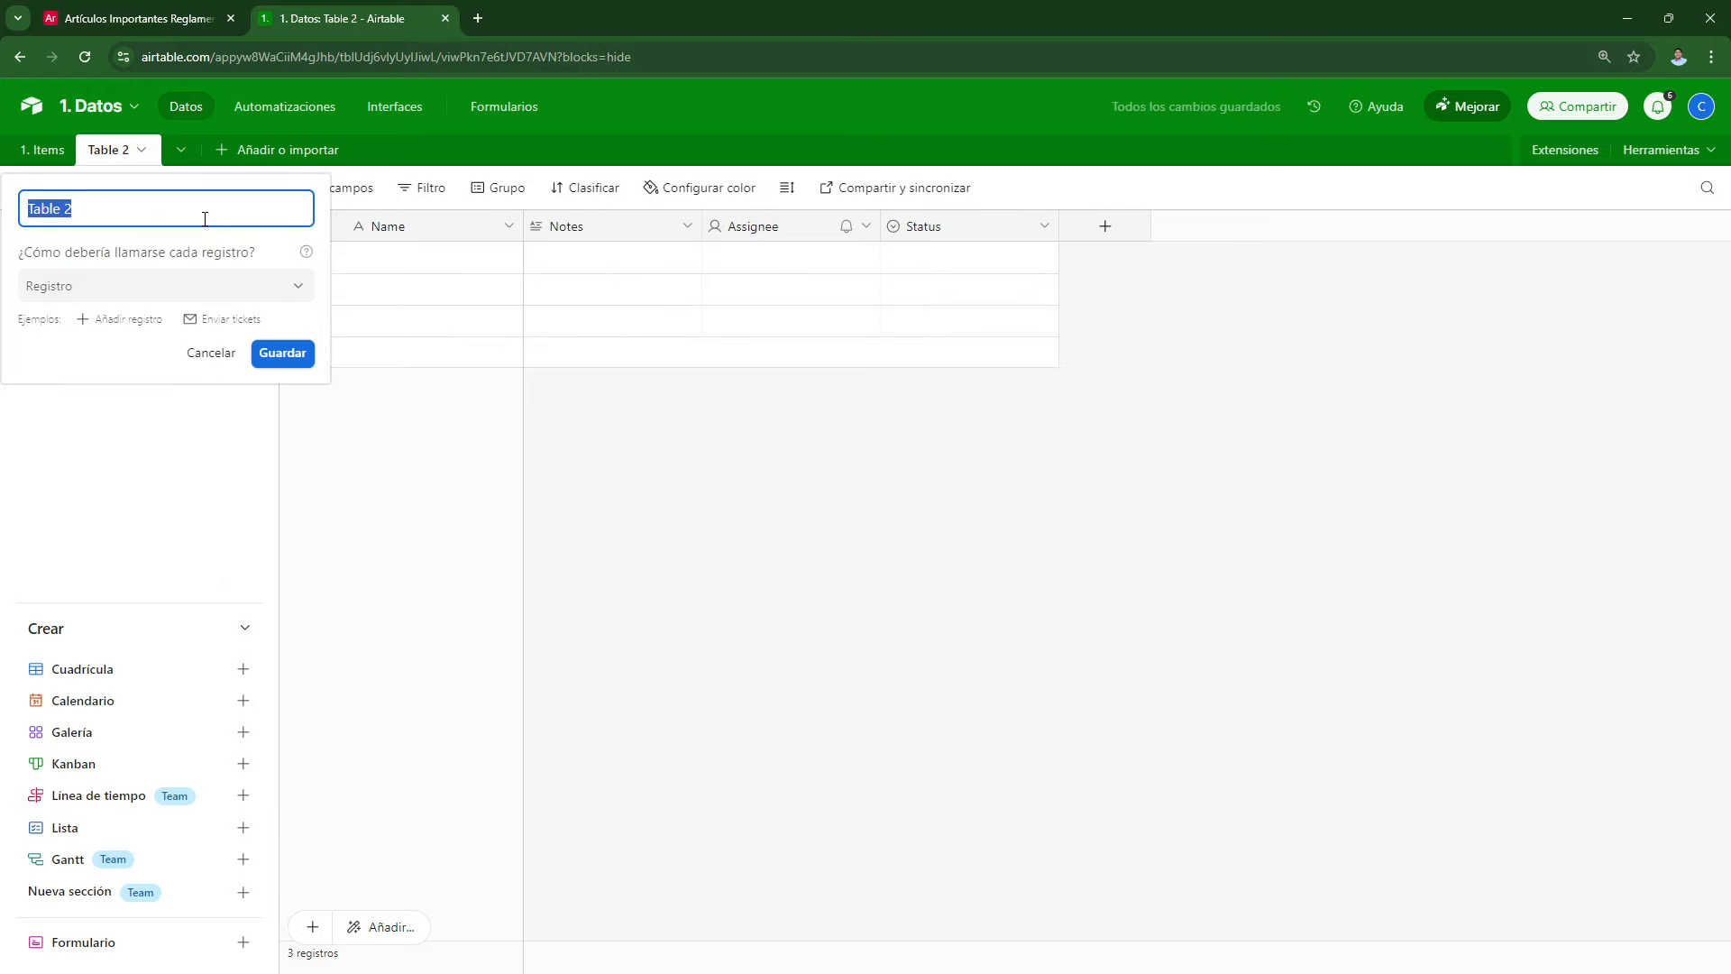
pyautogui.write('2. Presupuesto')
pyautogui.press('Return')
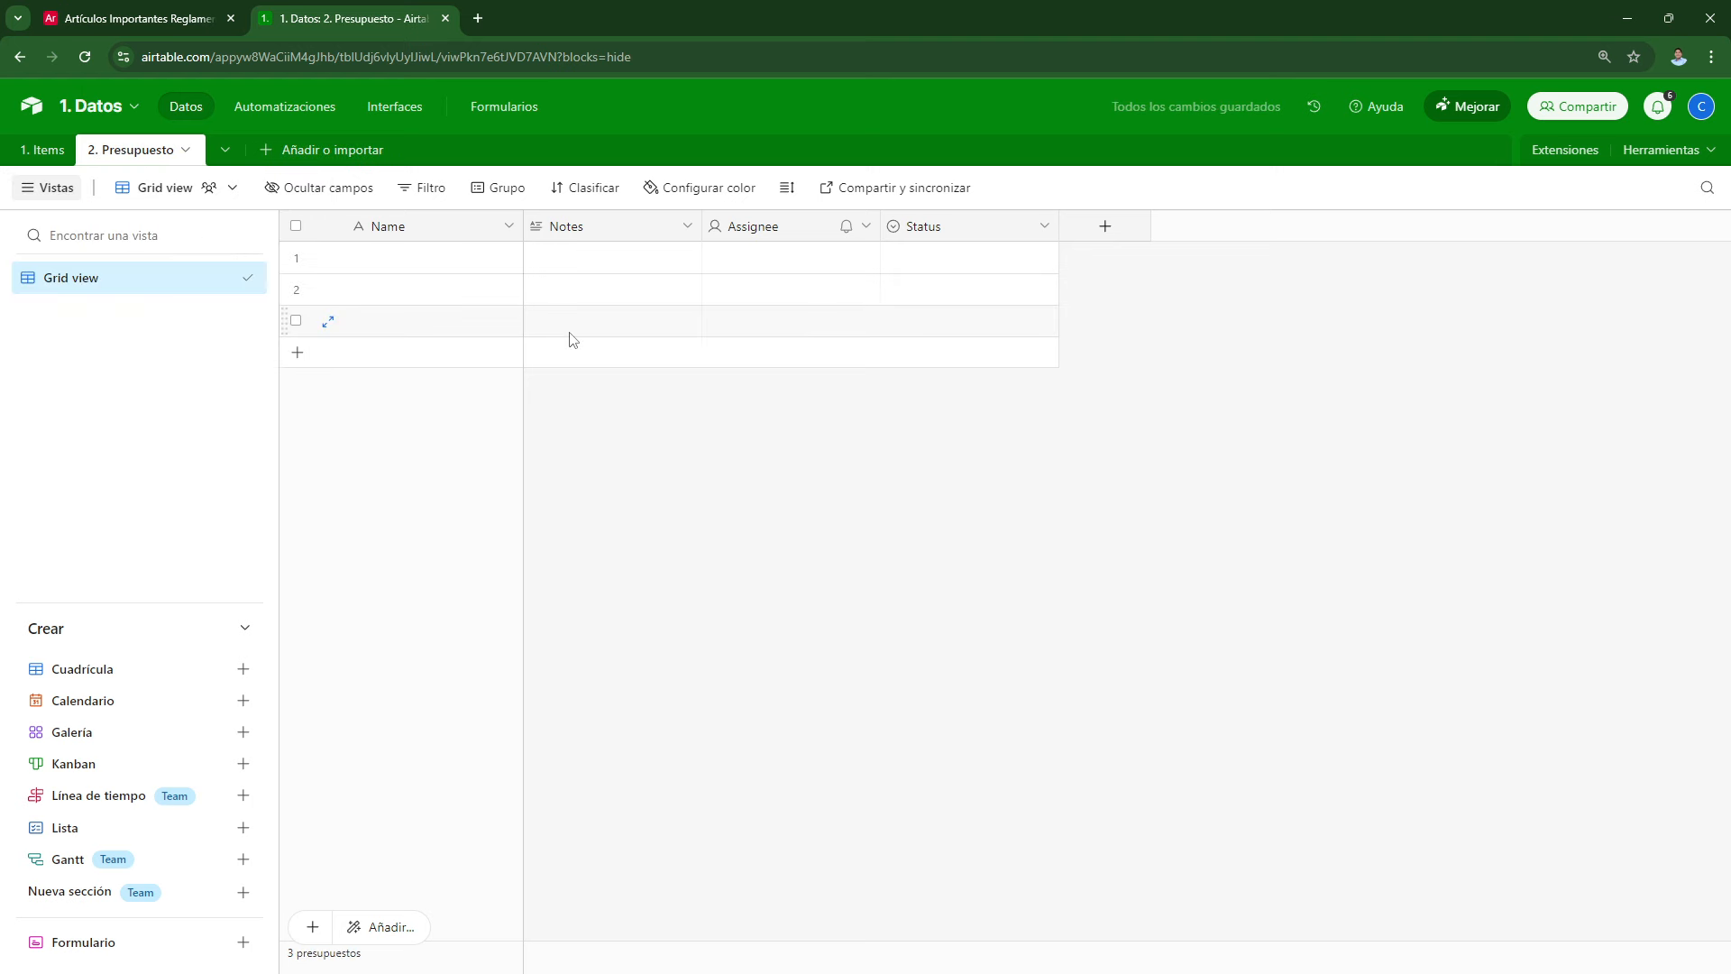
# Step: Convert Notes into a single-record Items link to 1. Items, limited to the 1. Mano de obra view
pyautogui.doubleClick(586, 225)
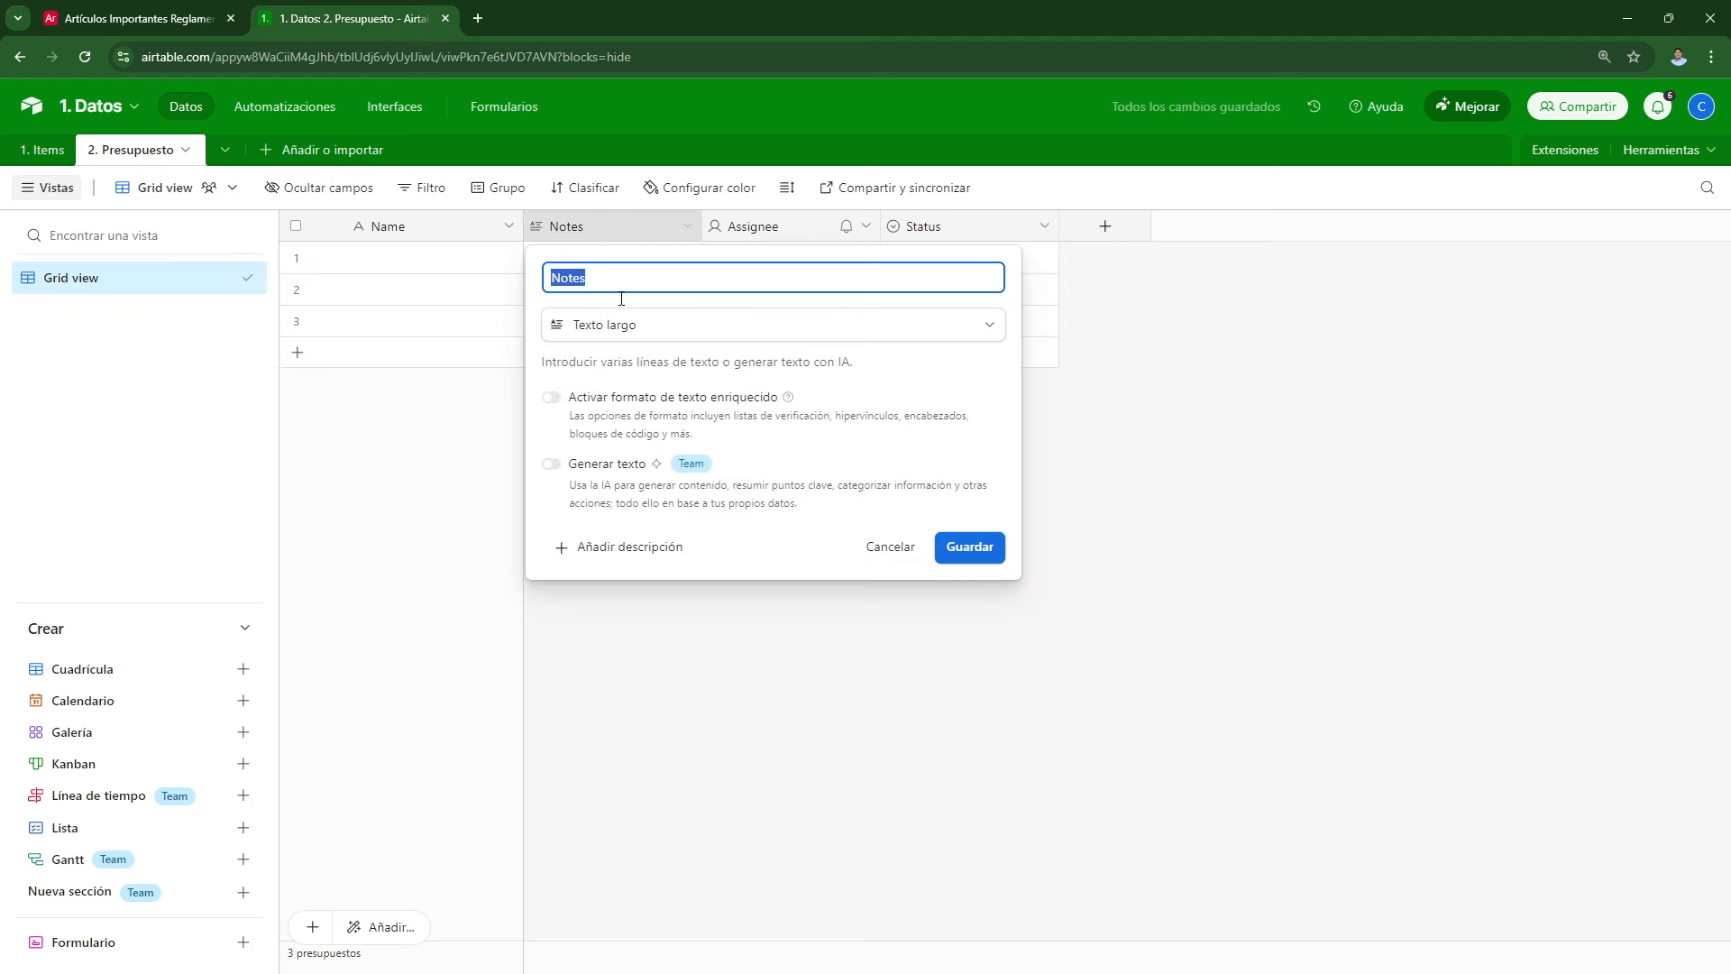
pyautogui.click(645, 325)
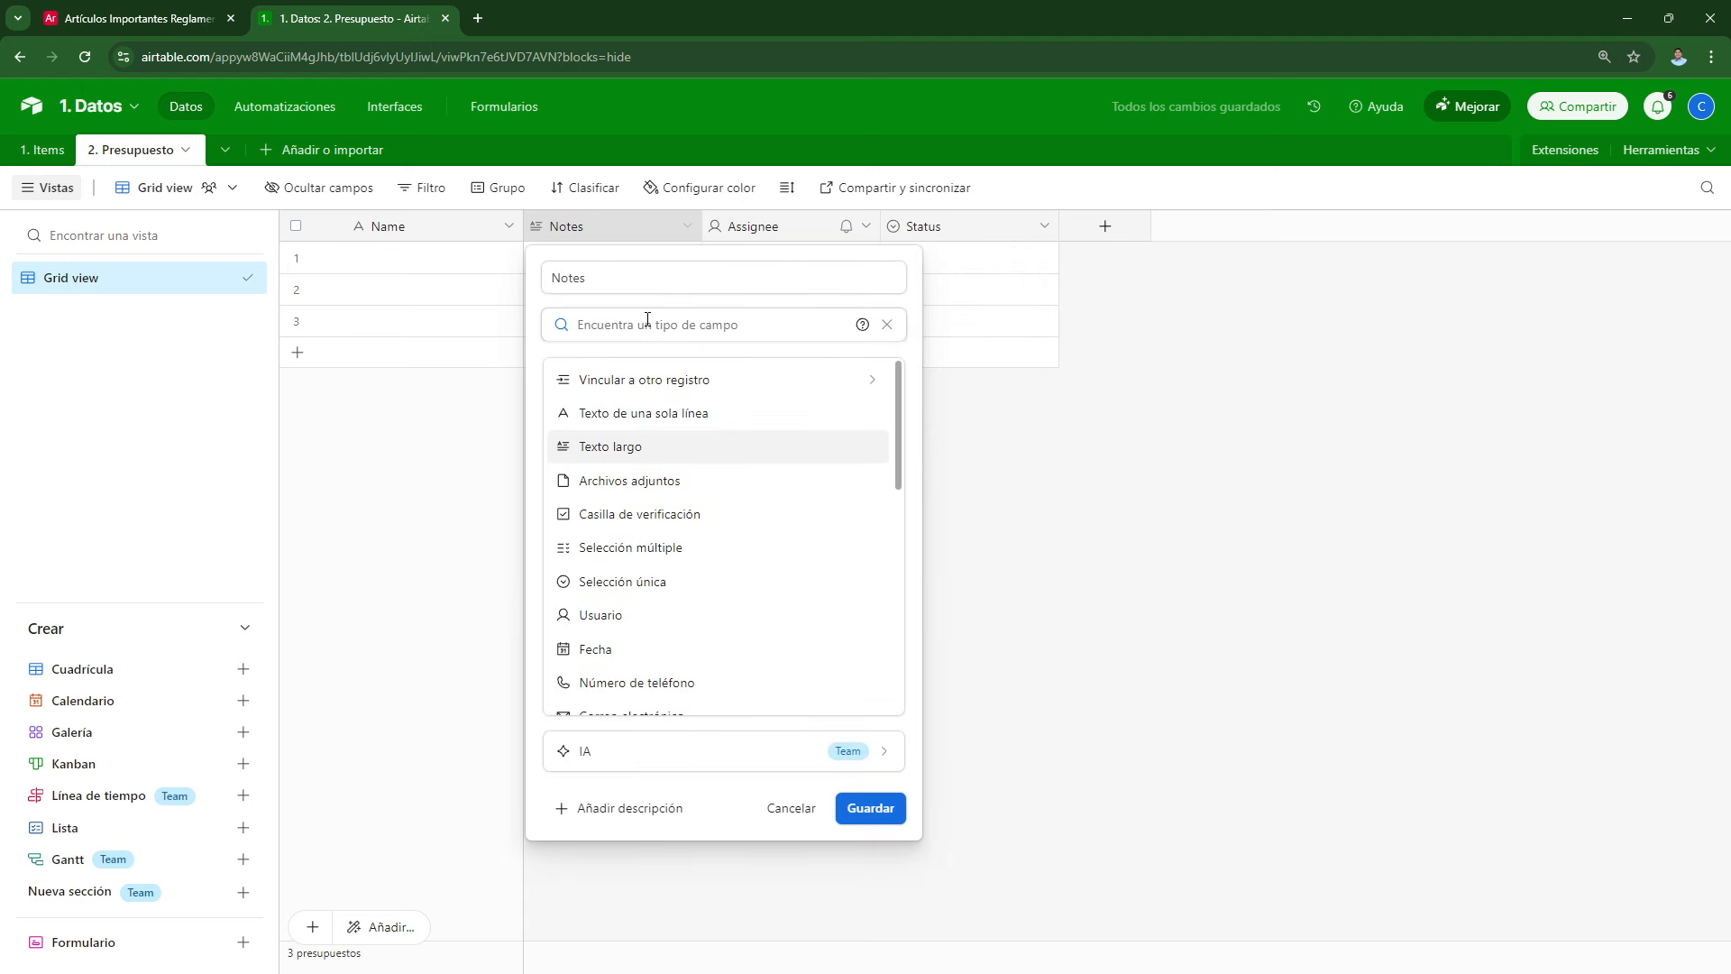
pyautogui.click(638, 382)
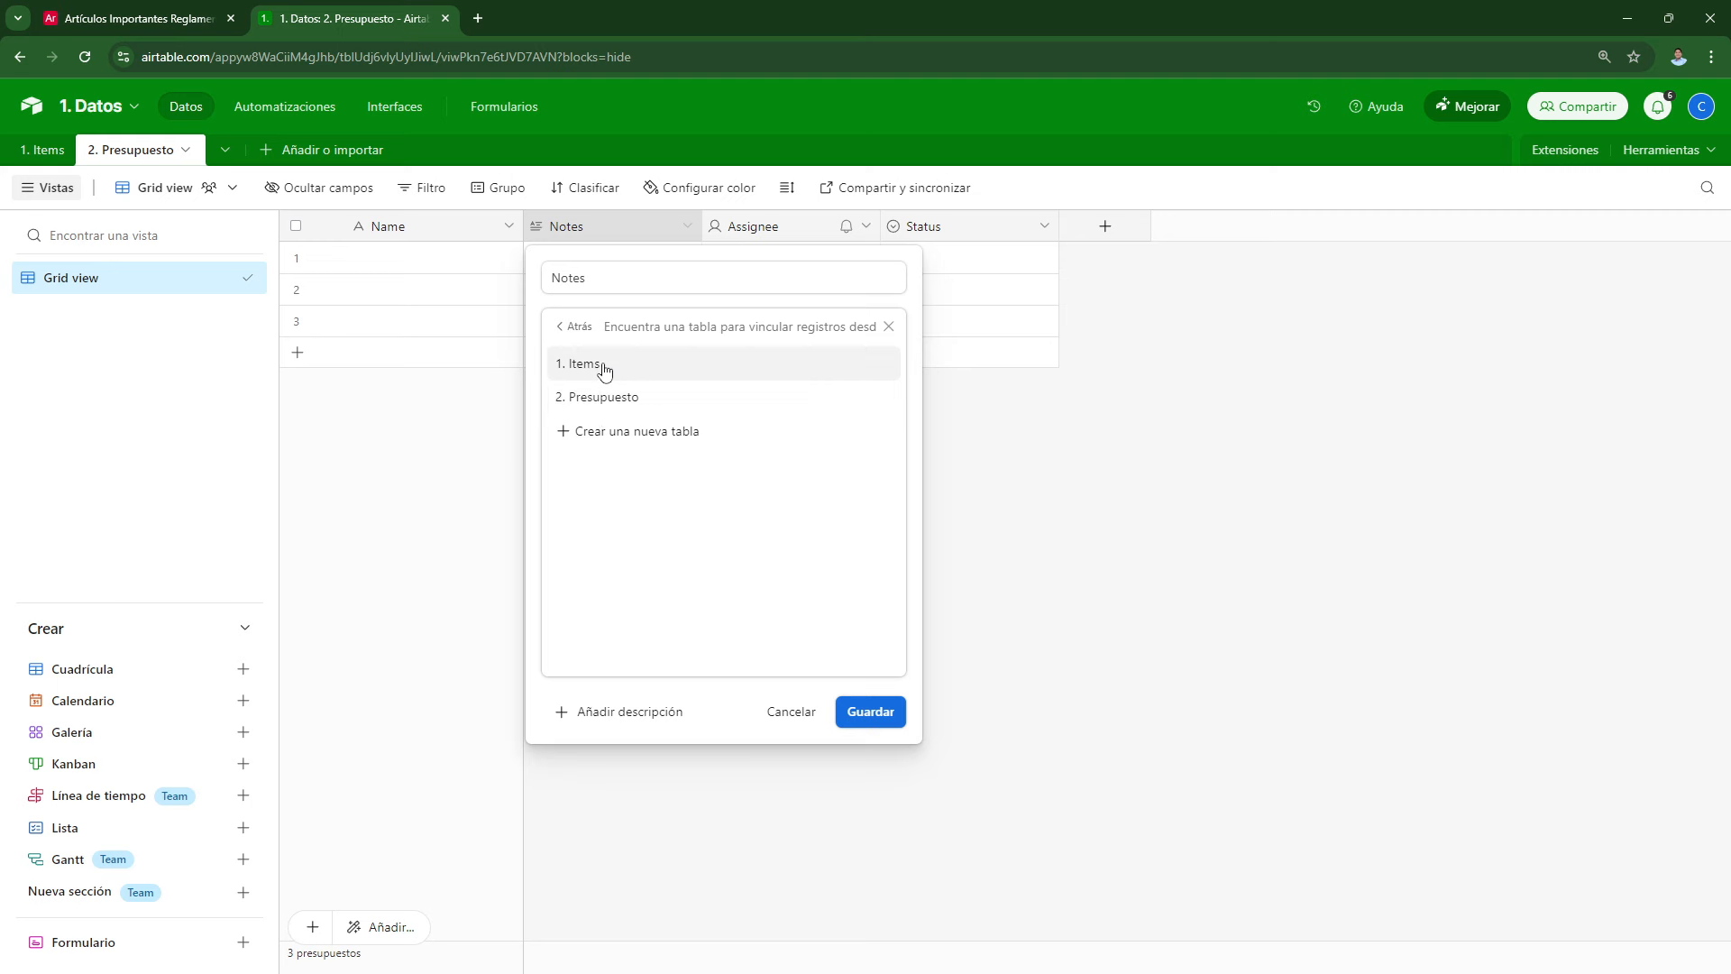
pyautogui.click(601, 373)
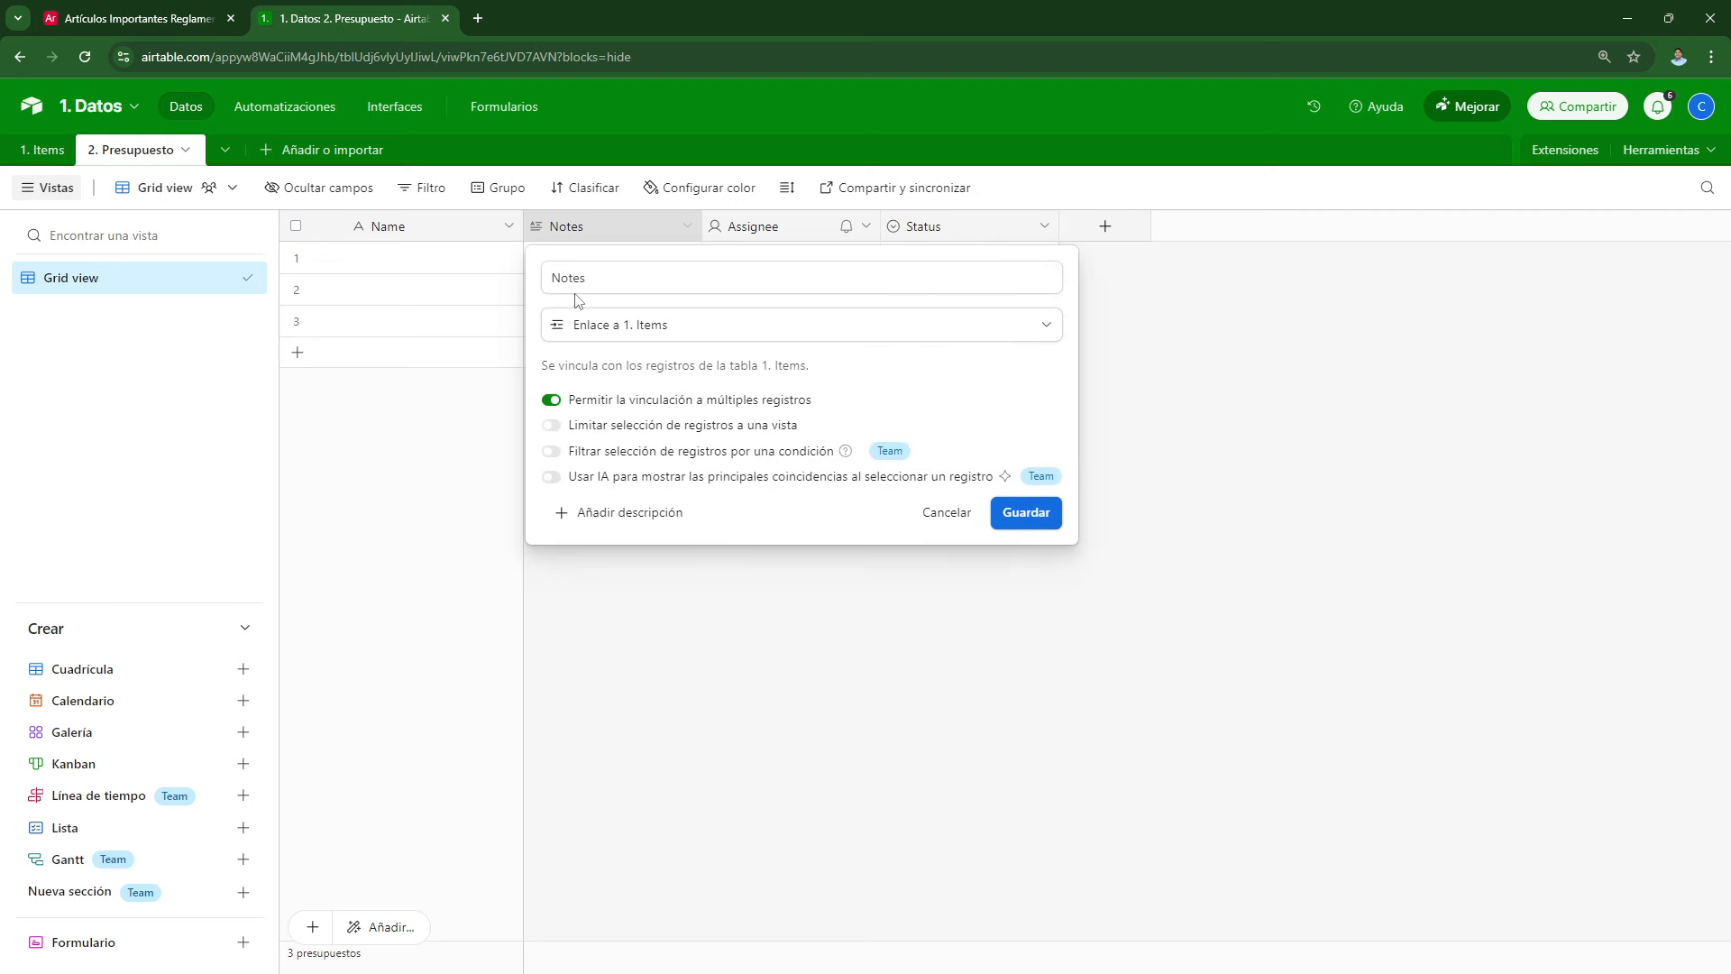
pyautogui.moveTo(587, 277); pyautogui.dragTo(550, 278)
pyautogui.write('Items')
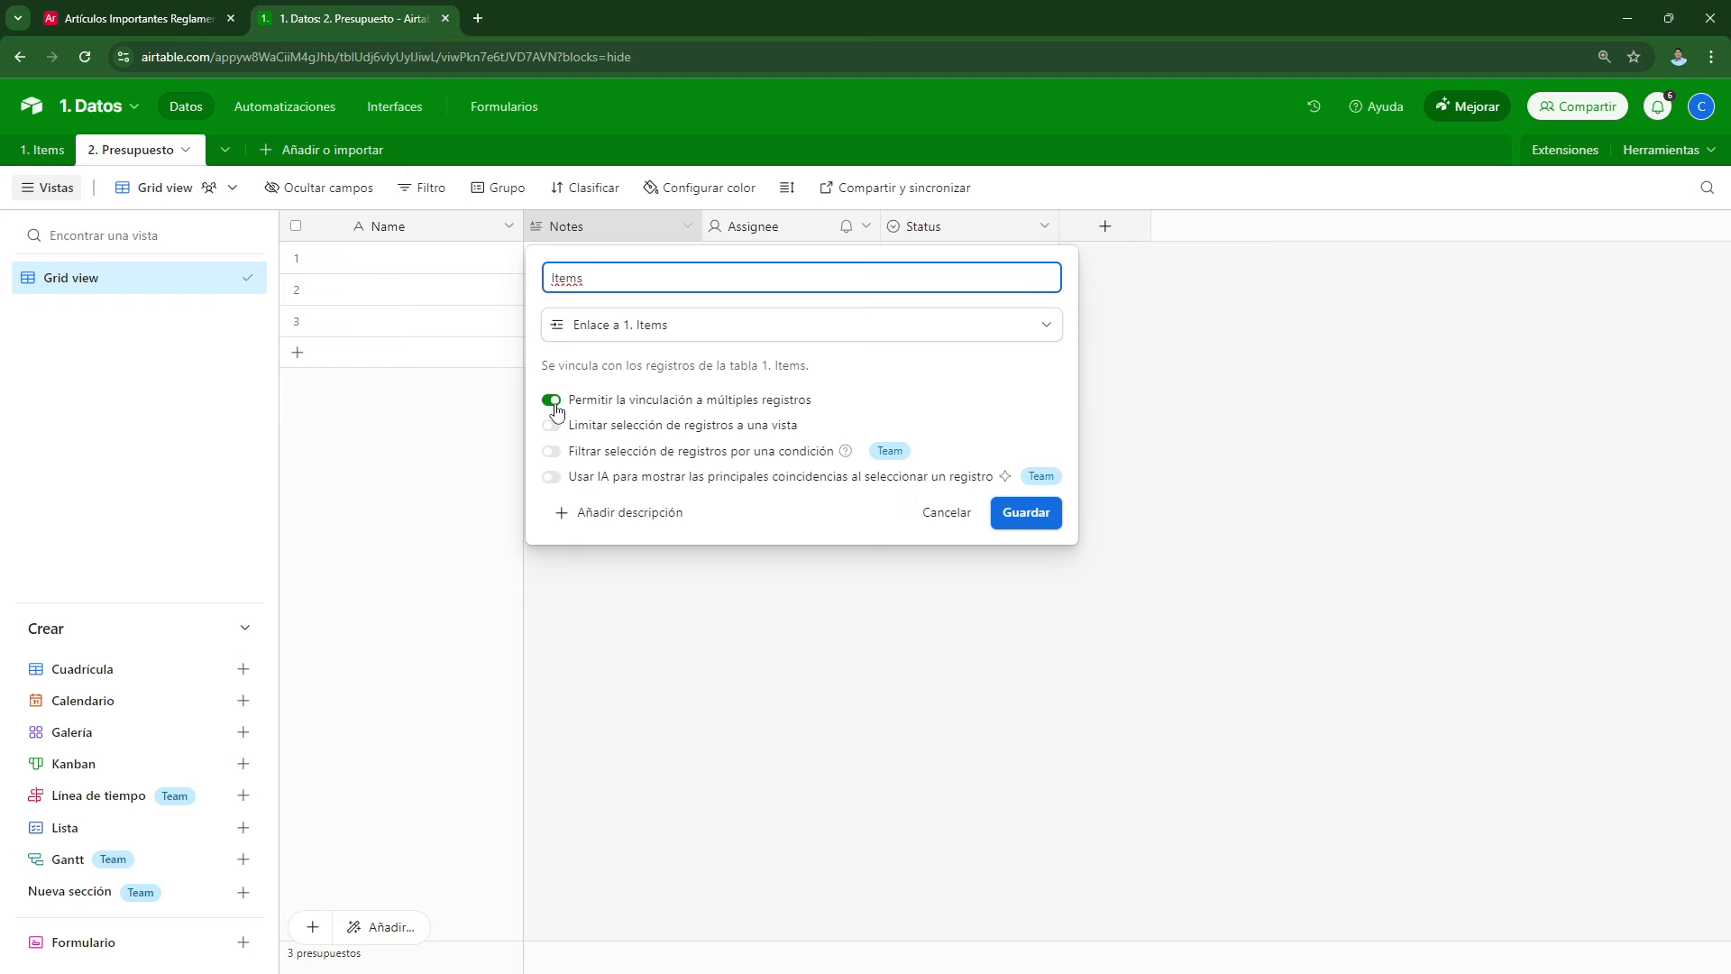
pyautogui.click(553, 401)
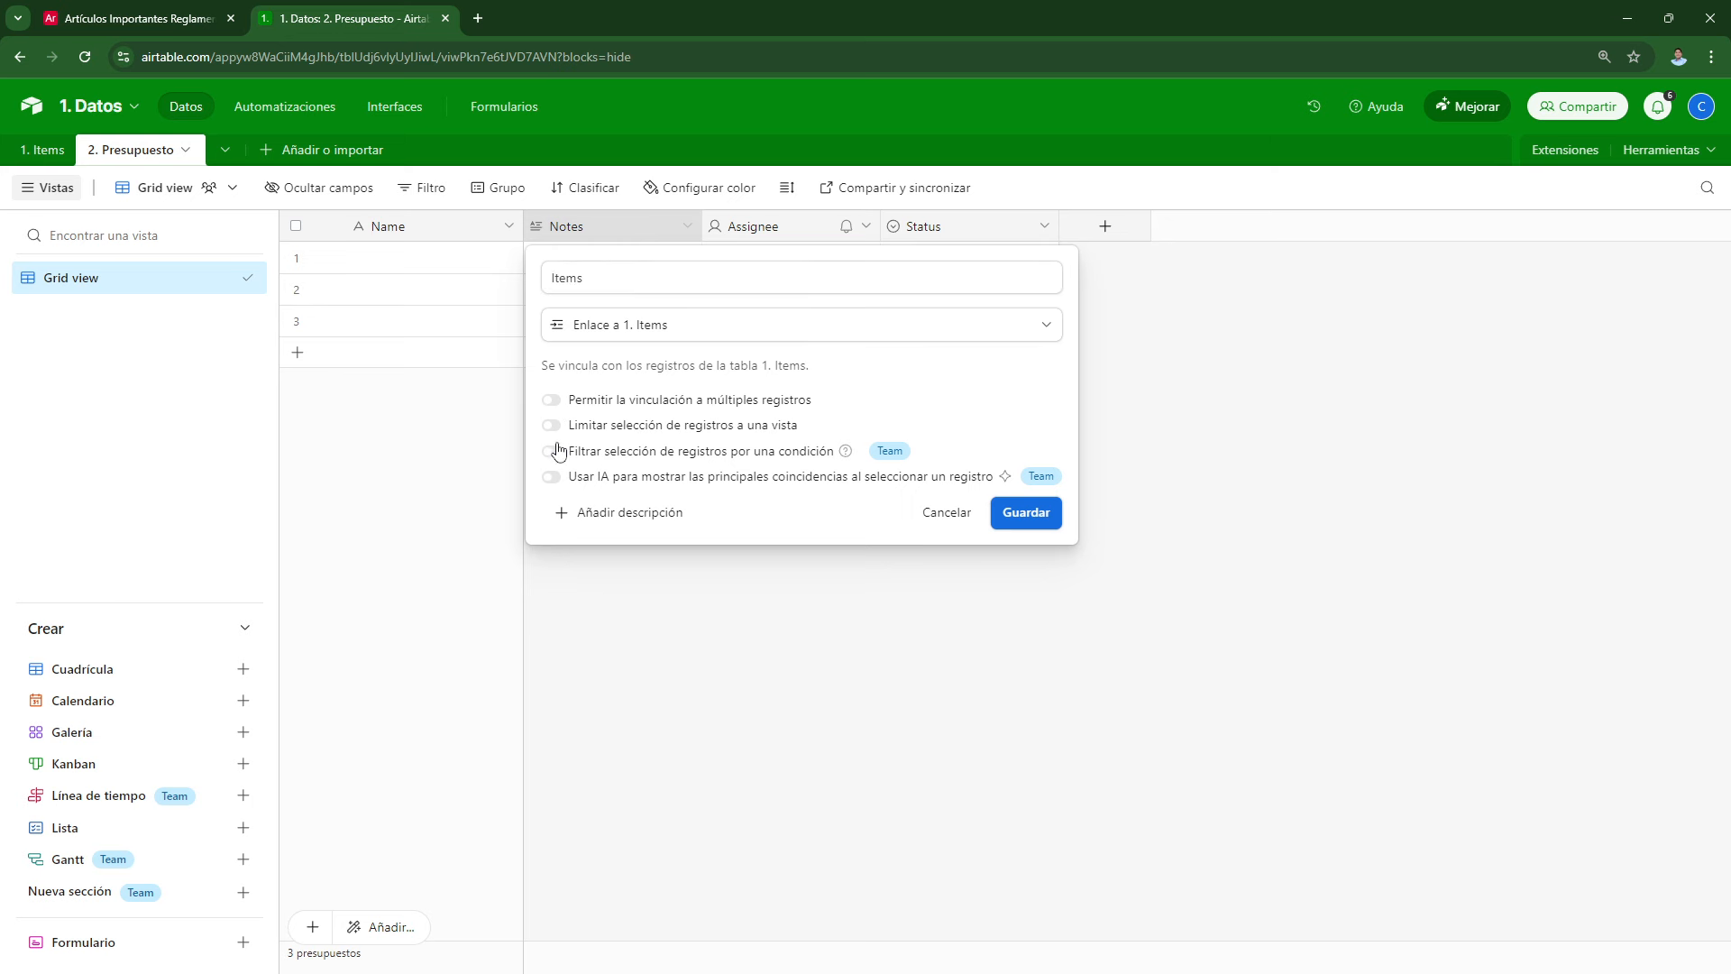
pyautogui.click(552, 426)
pyautogui.click(599, 457)
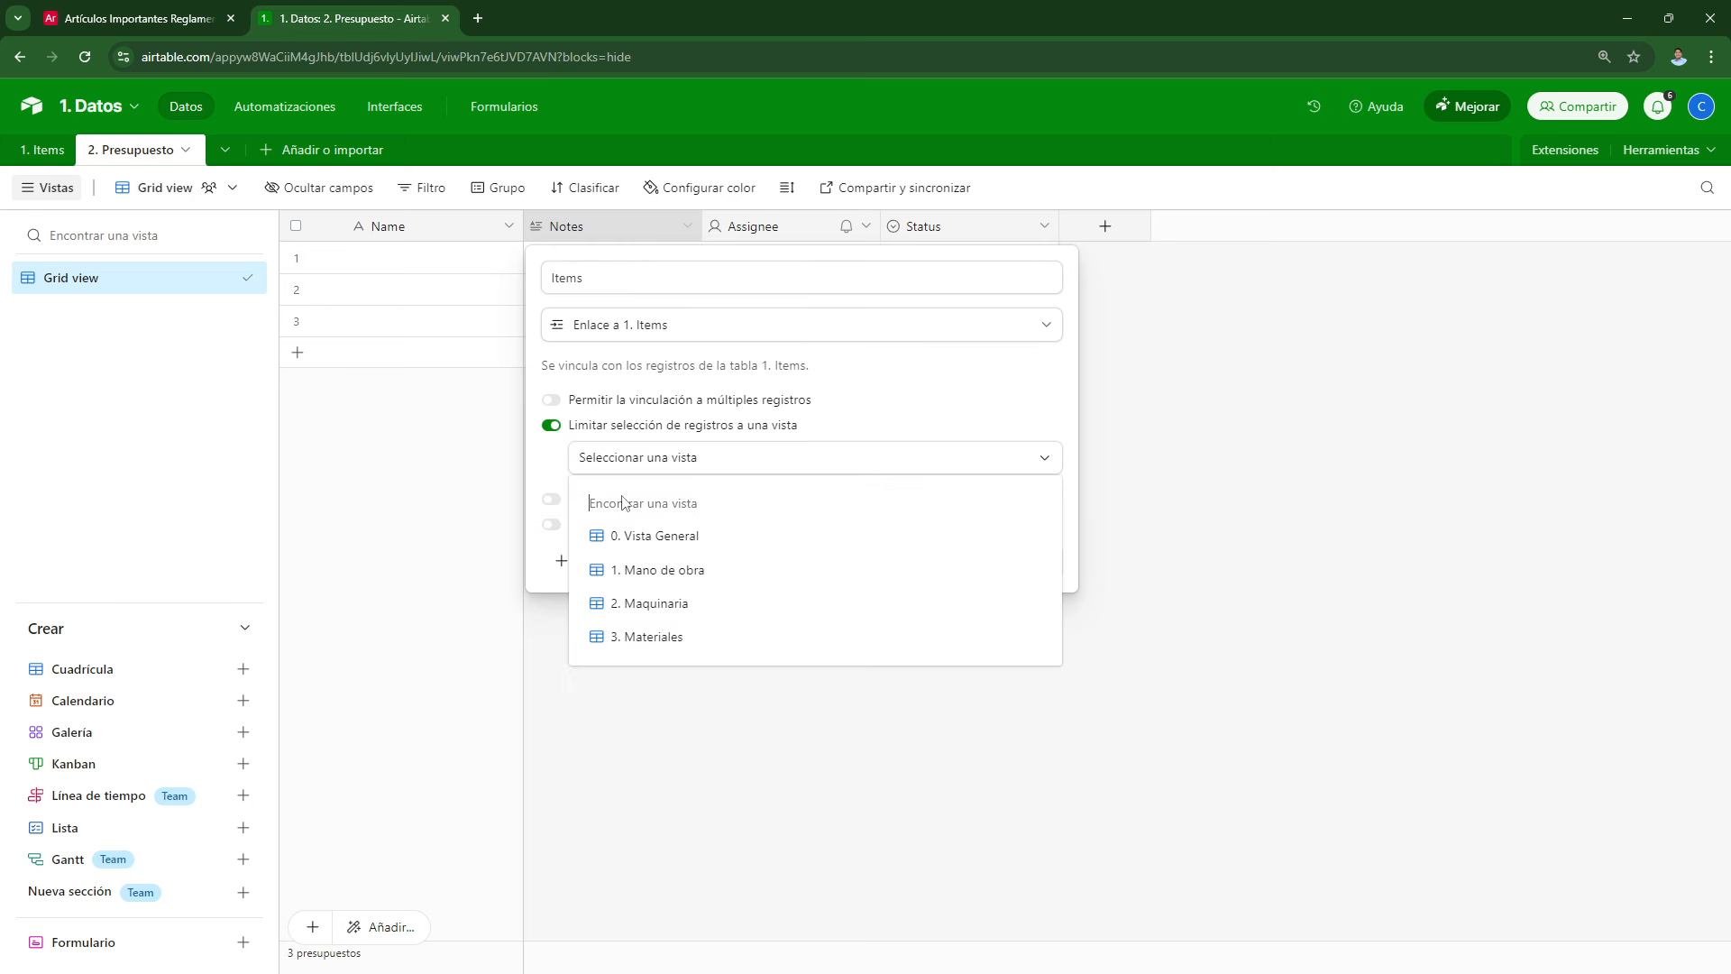
pyautogui.click(667, 570)
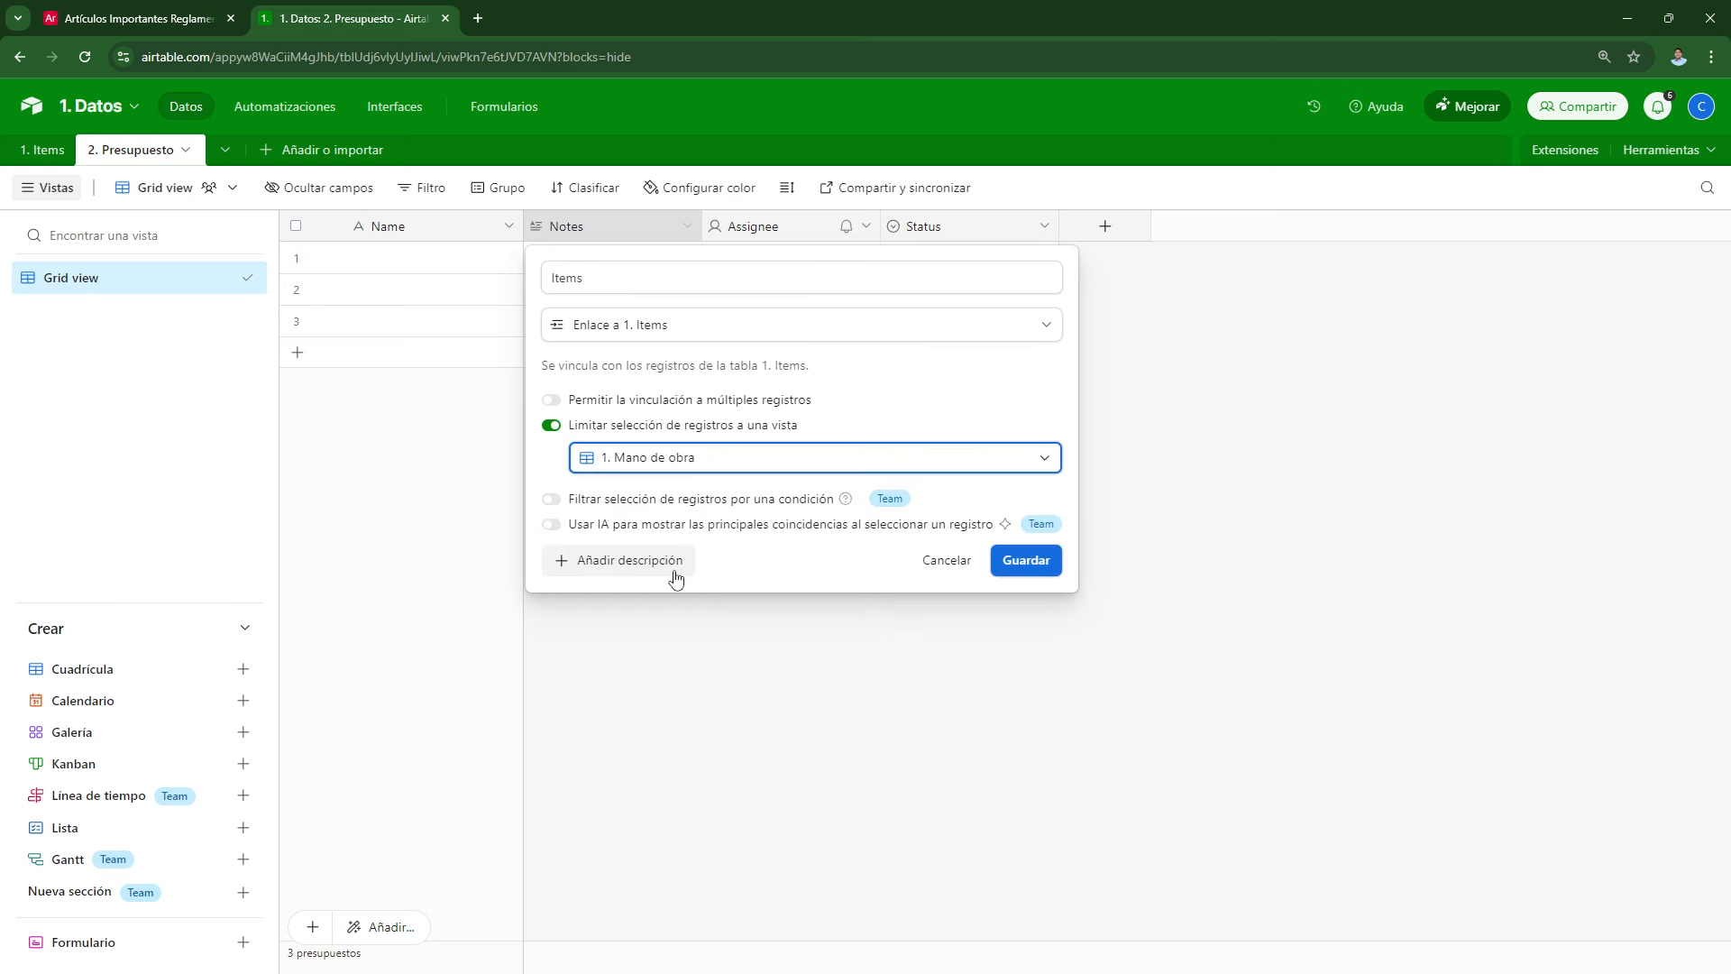
pyautogui.click(1026, 561)
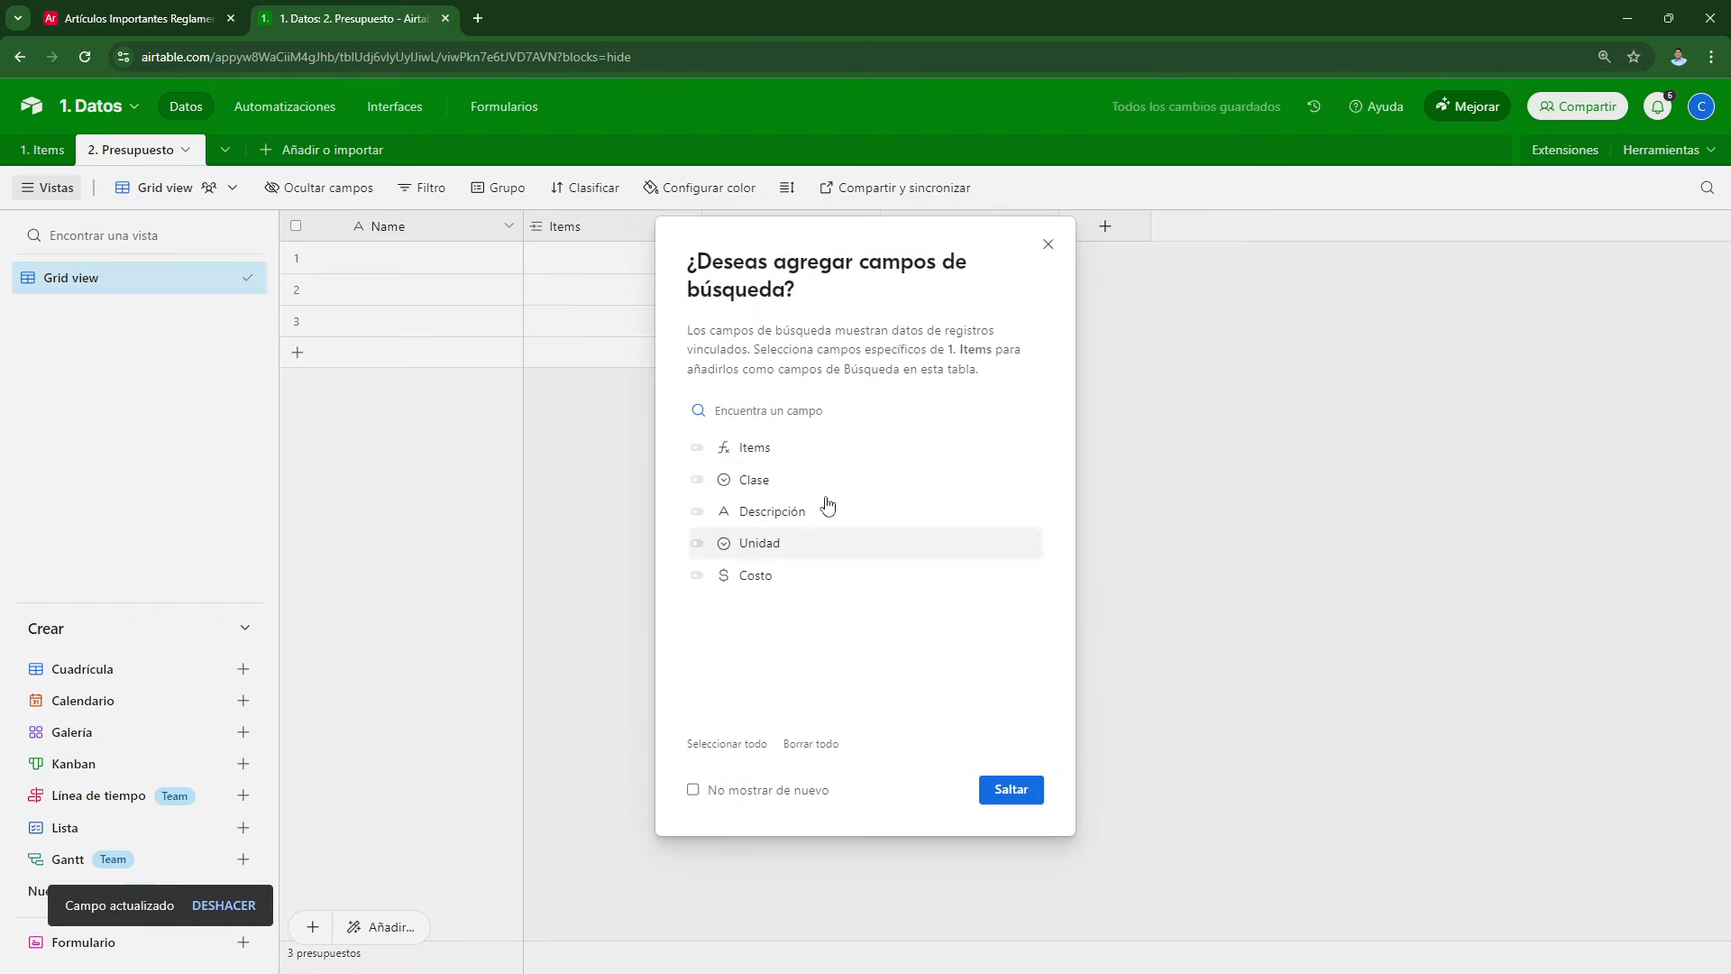
# Step: Add Descripción, Unidad and Costo lookup fields from the linked Items
pyautogui.click(697, 511)
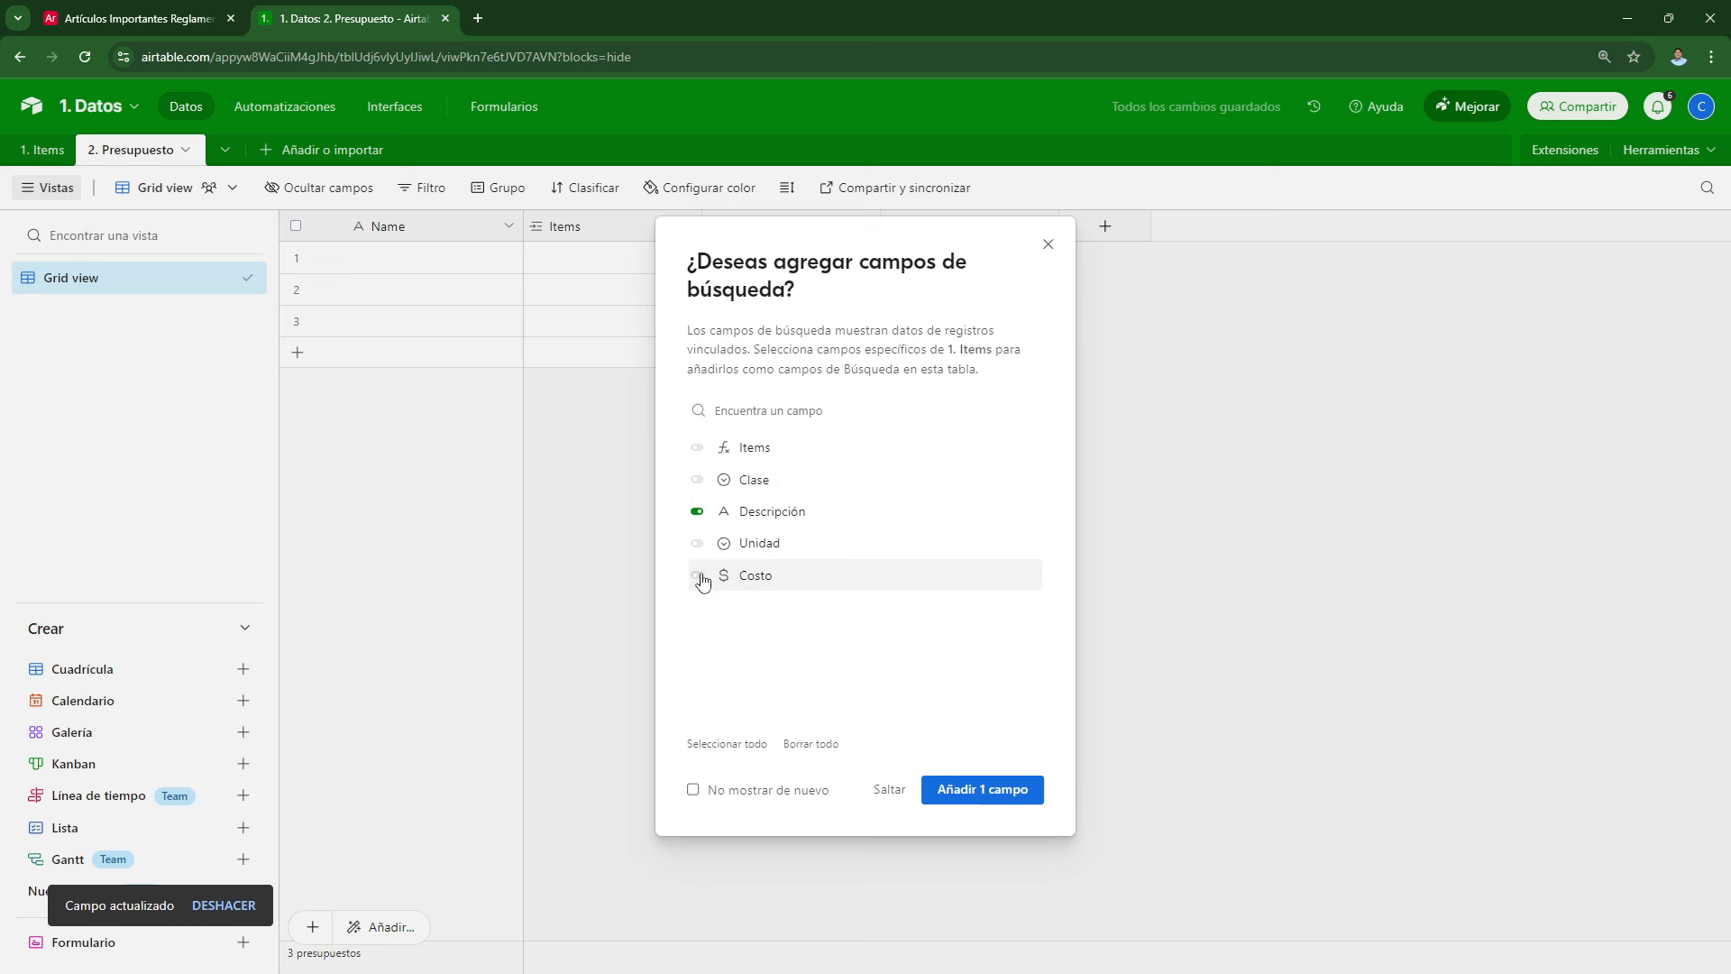
pyautogui.click(697, 544)
pyautogui.click(697, 576)
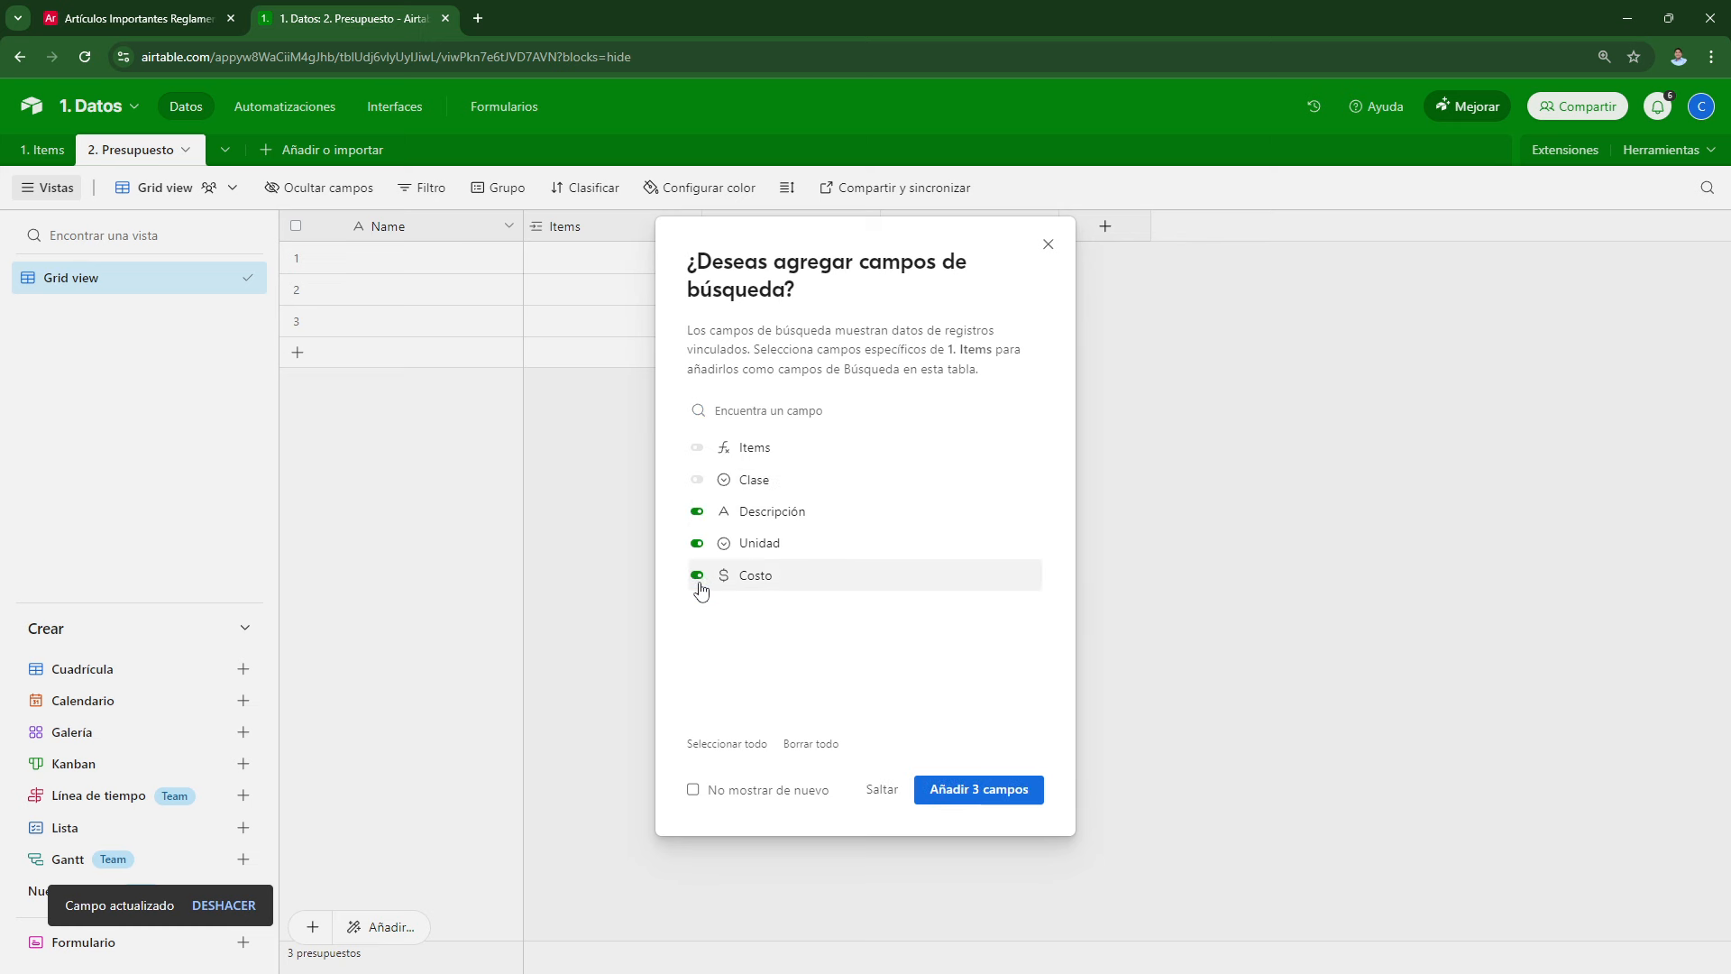
pyautogui.click(982, 802)
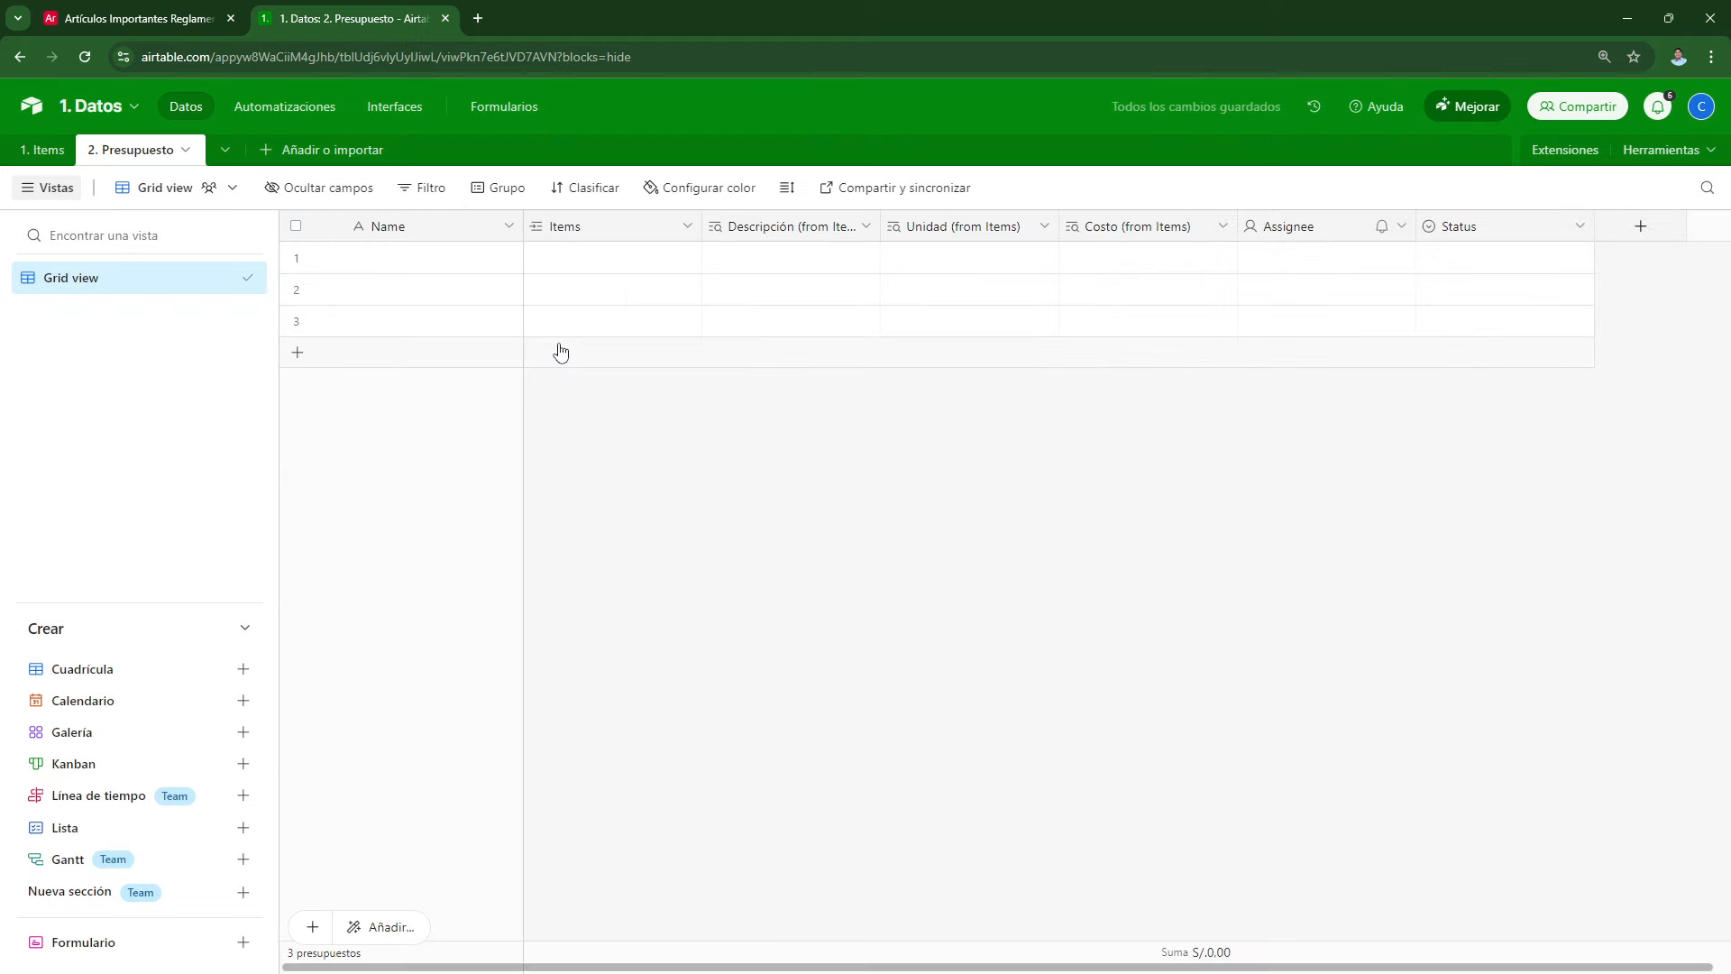
# Step: Link Peón por Horas to row 1 and Operario por horas to row 2
pyautogui.click(555, 267)
pyautogui.click(539, 257)
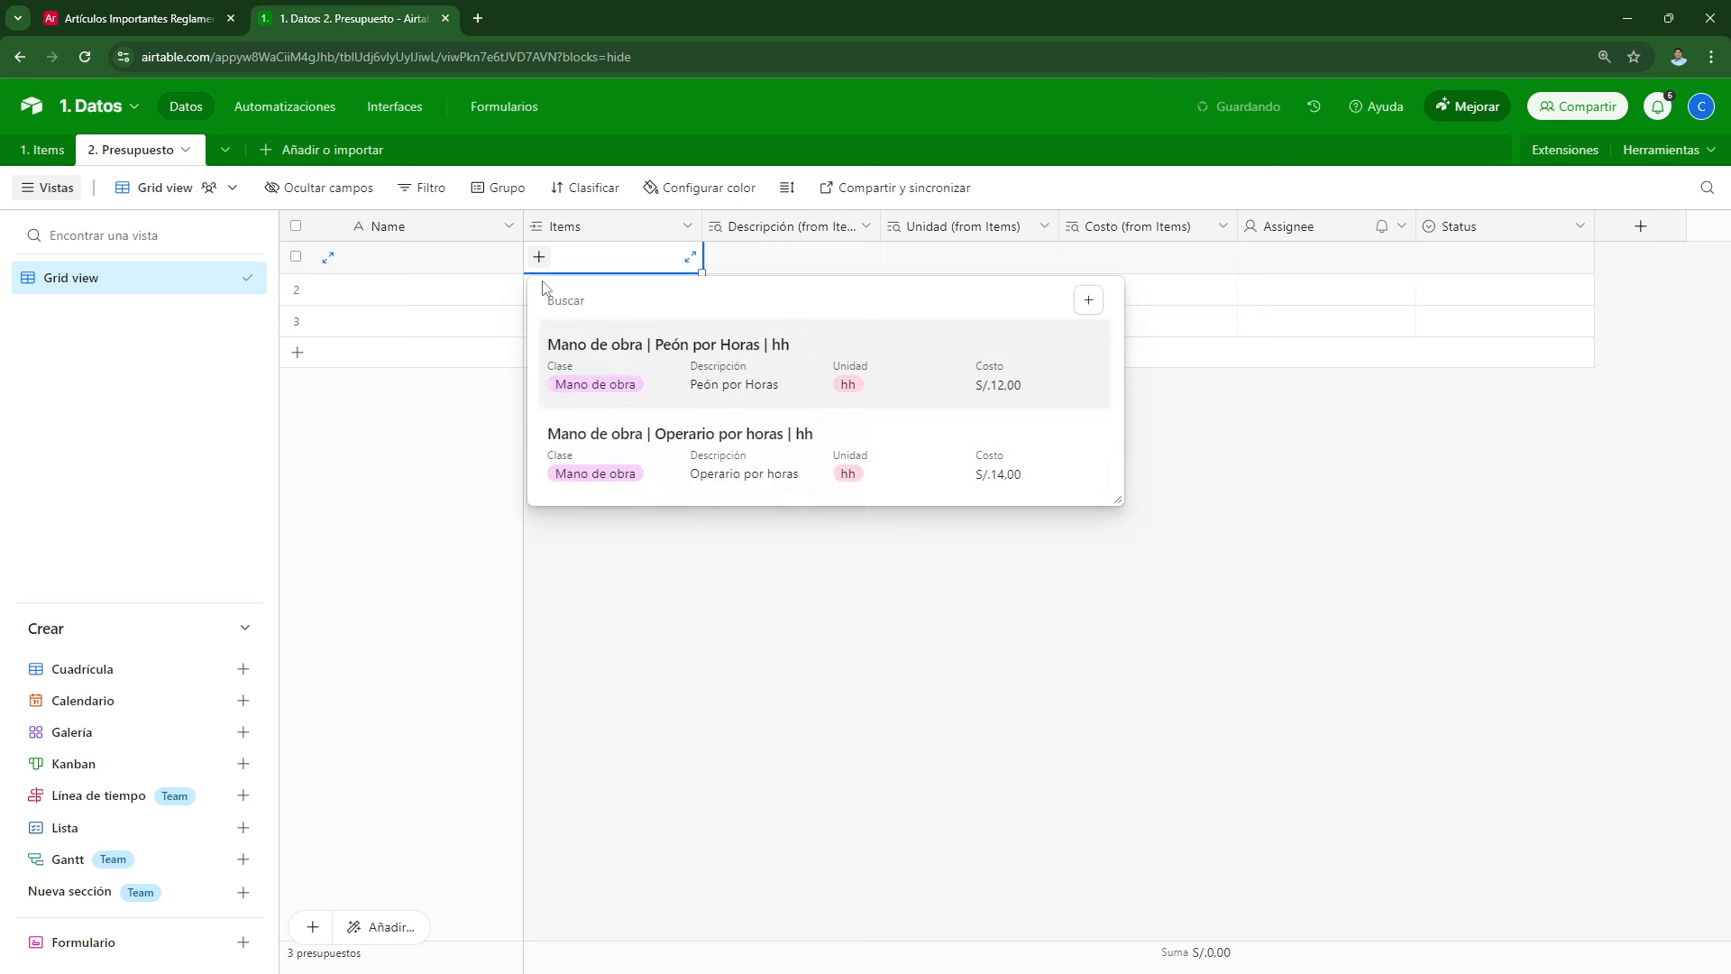
pyautogui.click(619, 377)
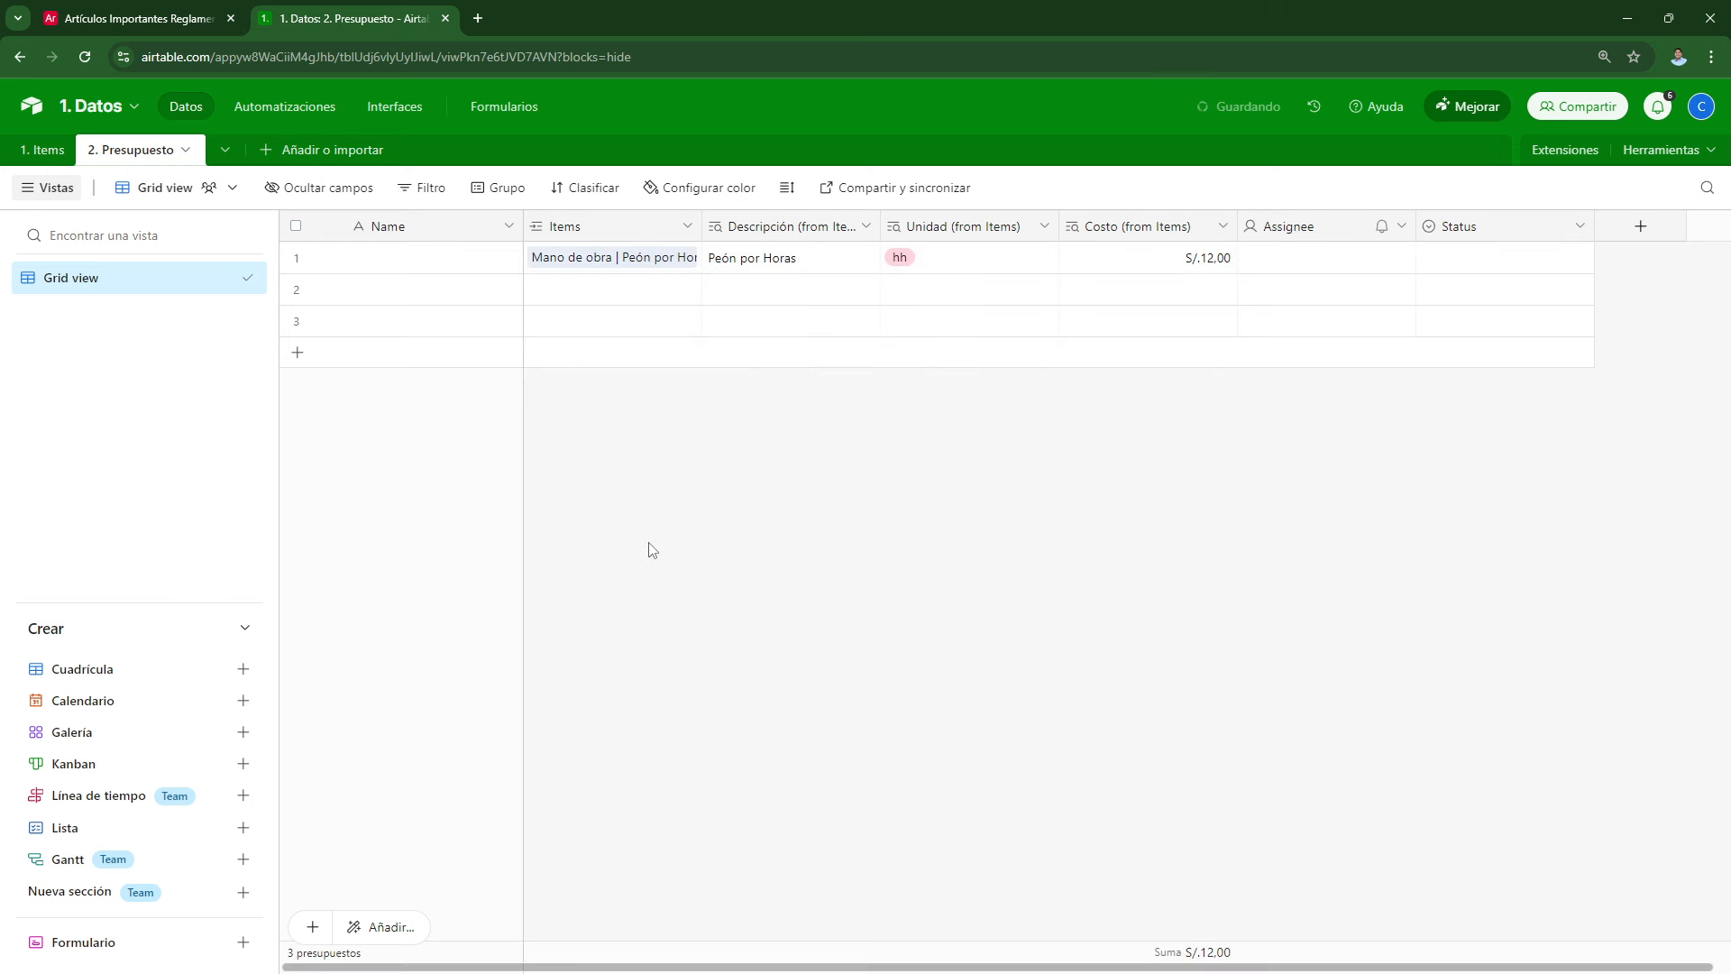
pyautogui.click(544, 297)
pyautogui.click(540, 291)
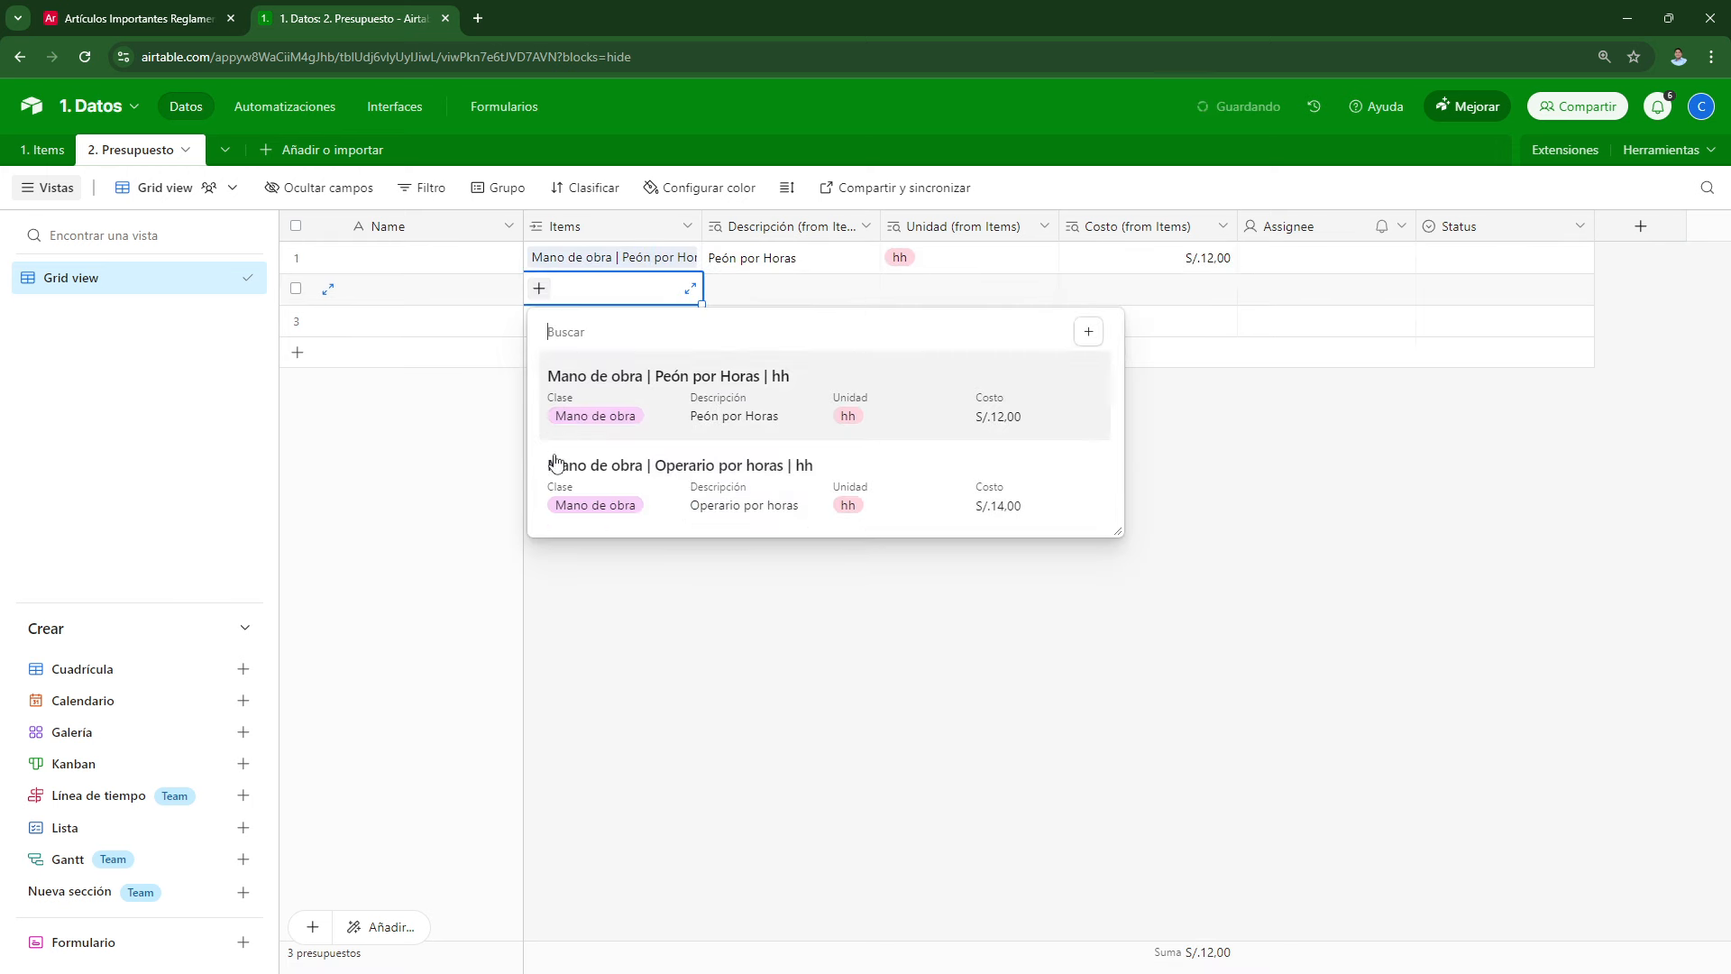
pyautogui.click(586, 510)
pyautogui.click(735, 658)
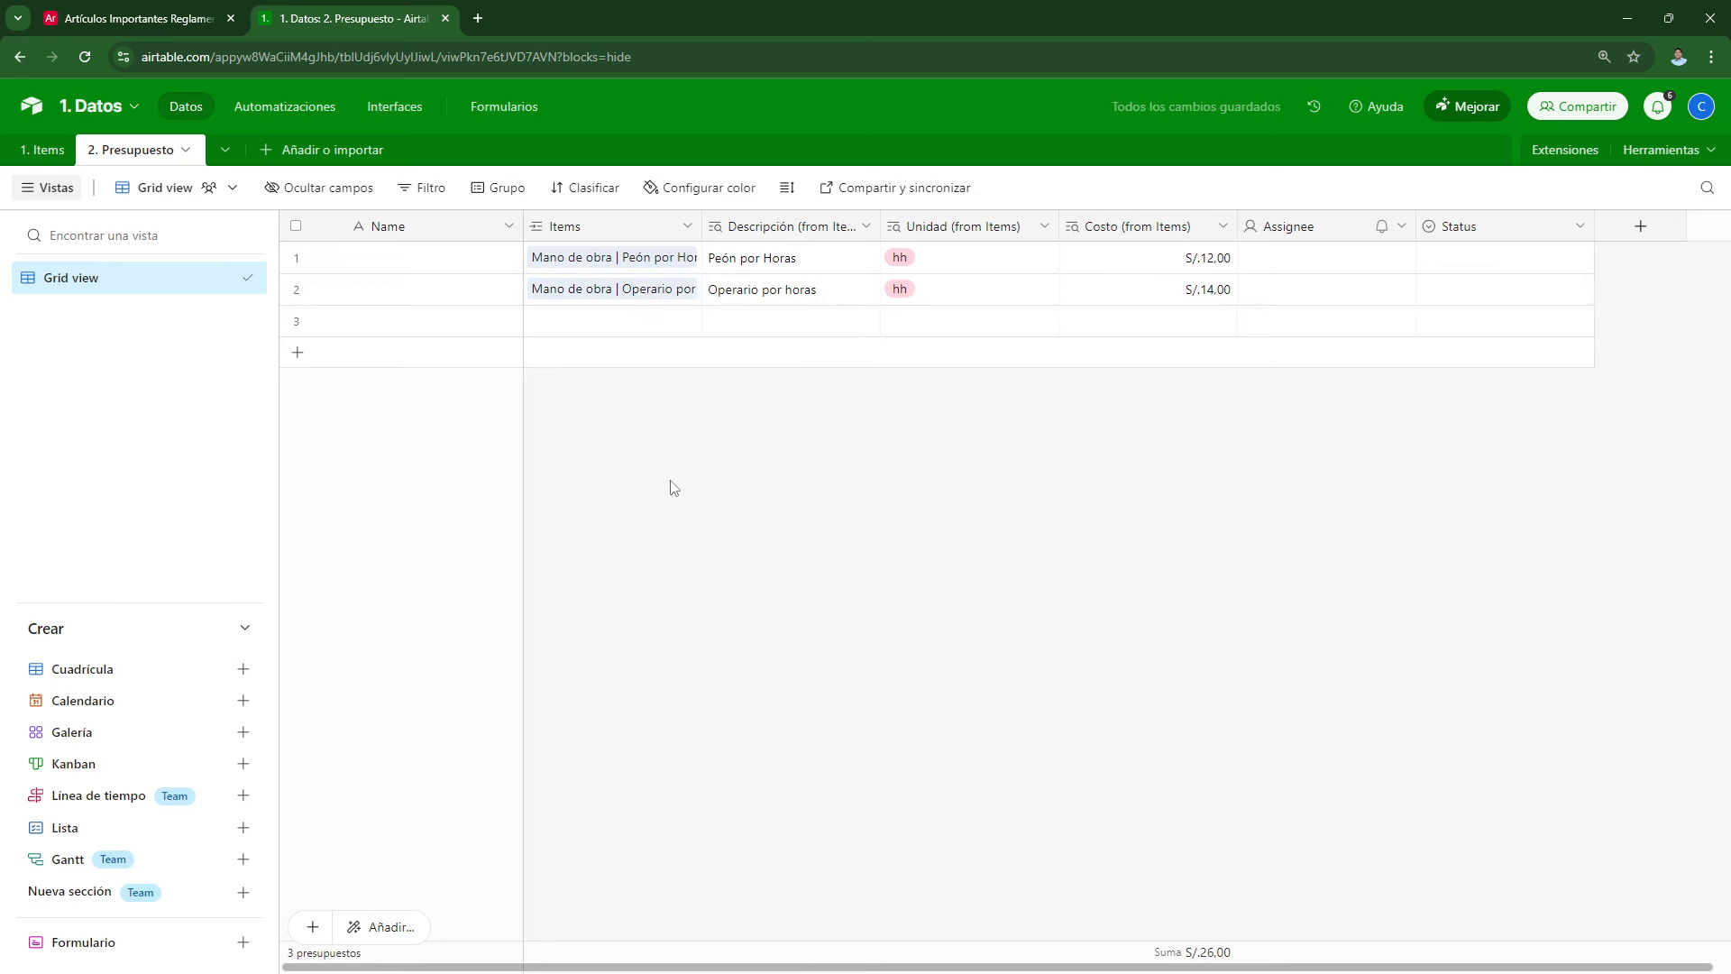
# Step: Add a Clase lookup field from the Items link
pyautogui.rightClick(596, 238)
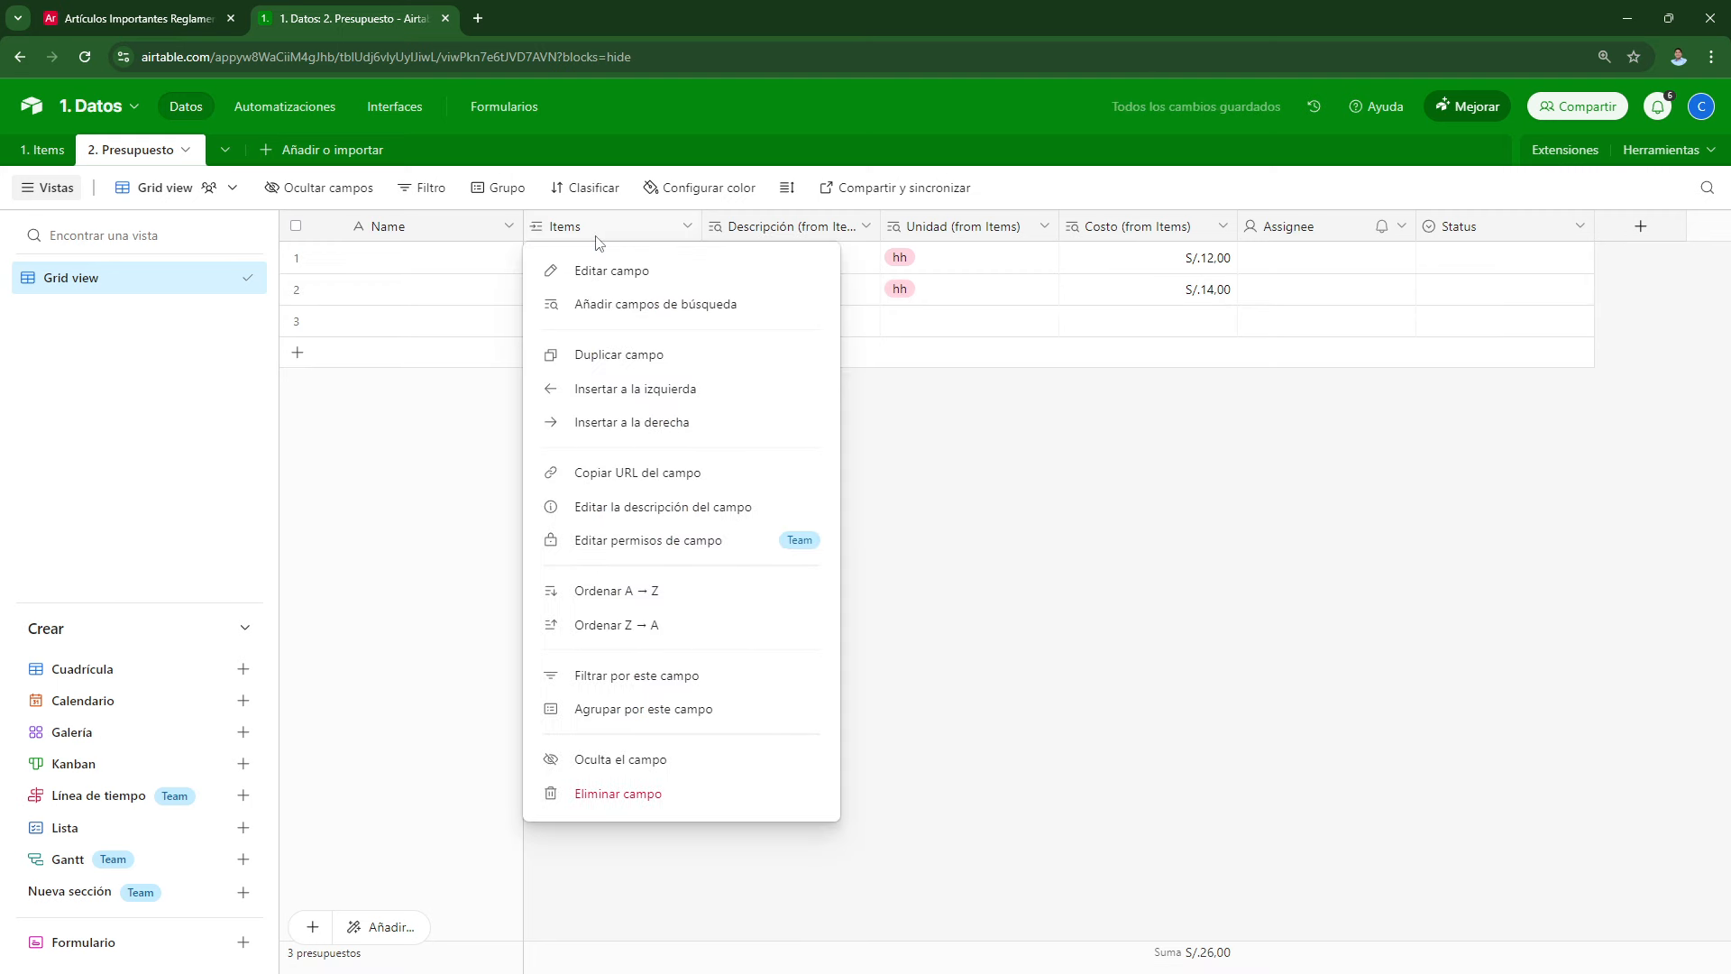
pyautogui.click(627, 307)
pyautogui.click(697, 452)
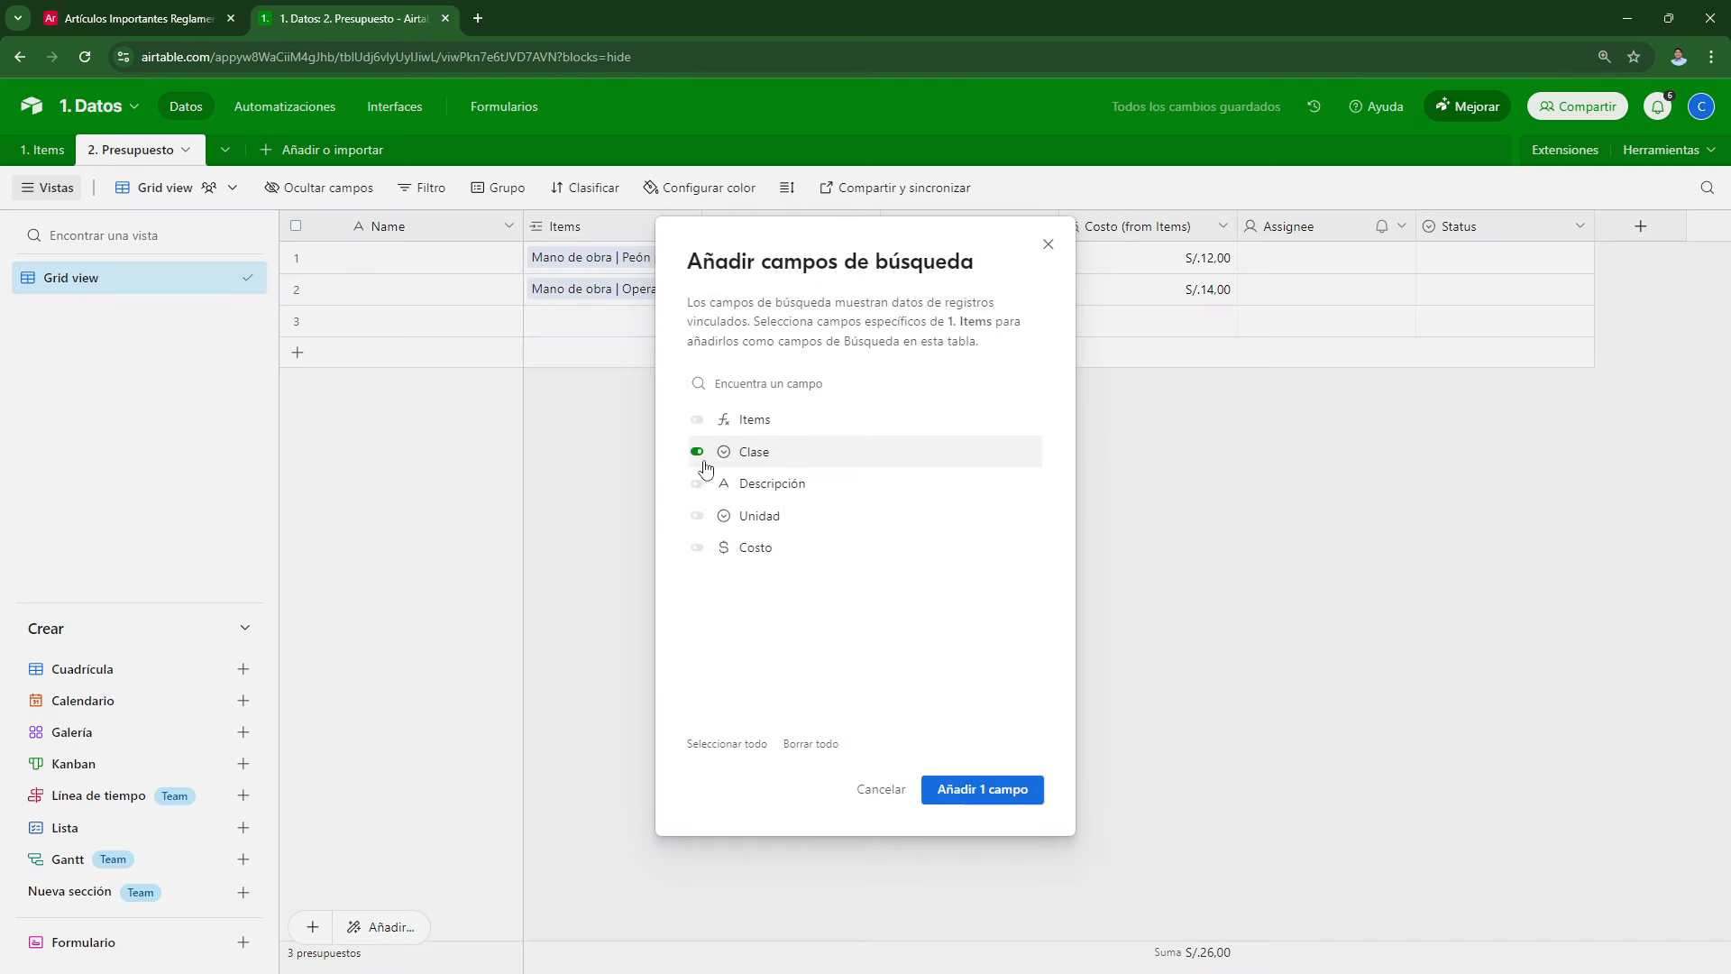
pyautogui.click(1001, 790)
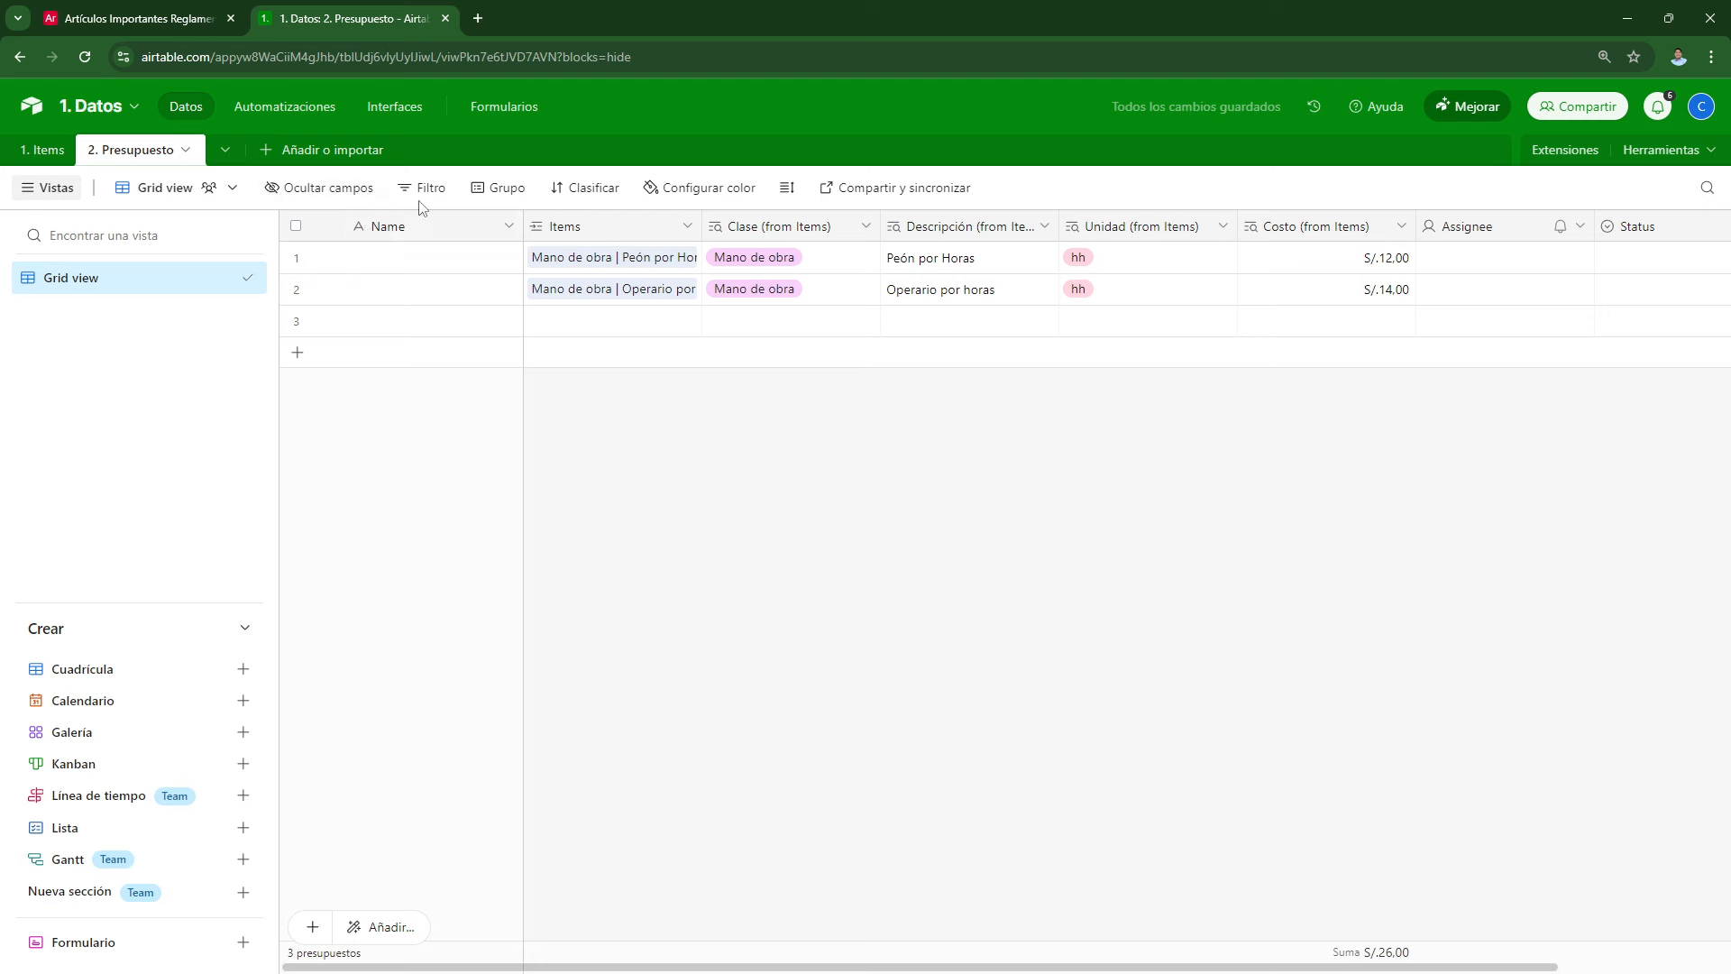
# Step: Group the records by Clase (from Items) and widen the Items column
pyautogui.click(496, 189)
pyautogui.click(525, 359)
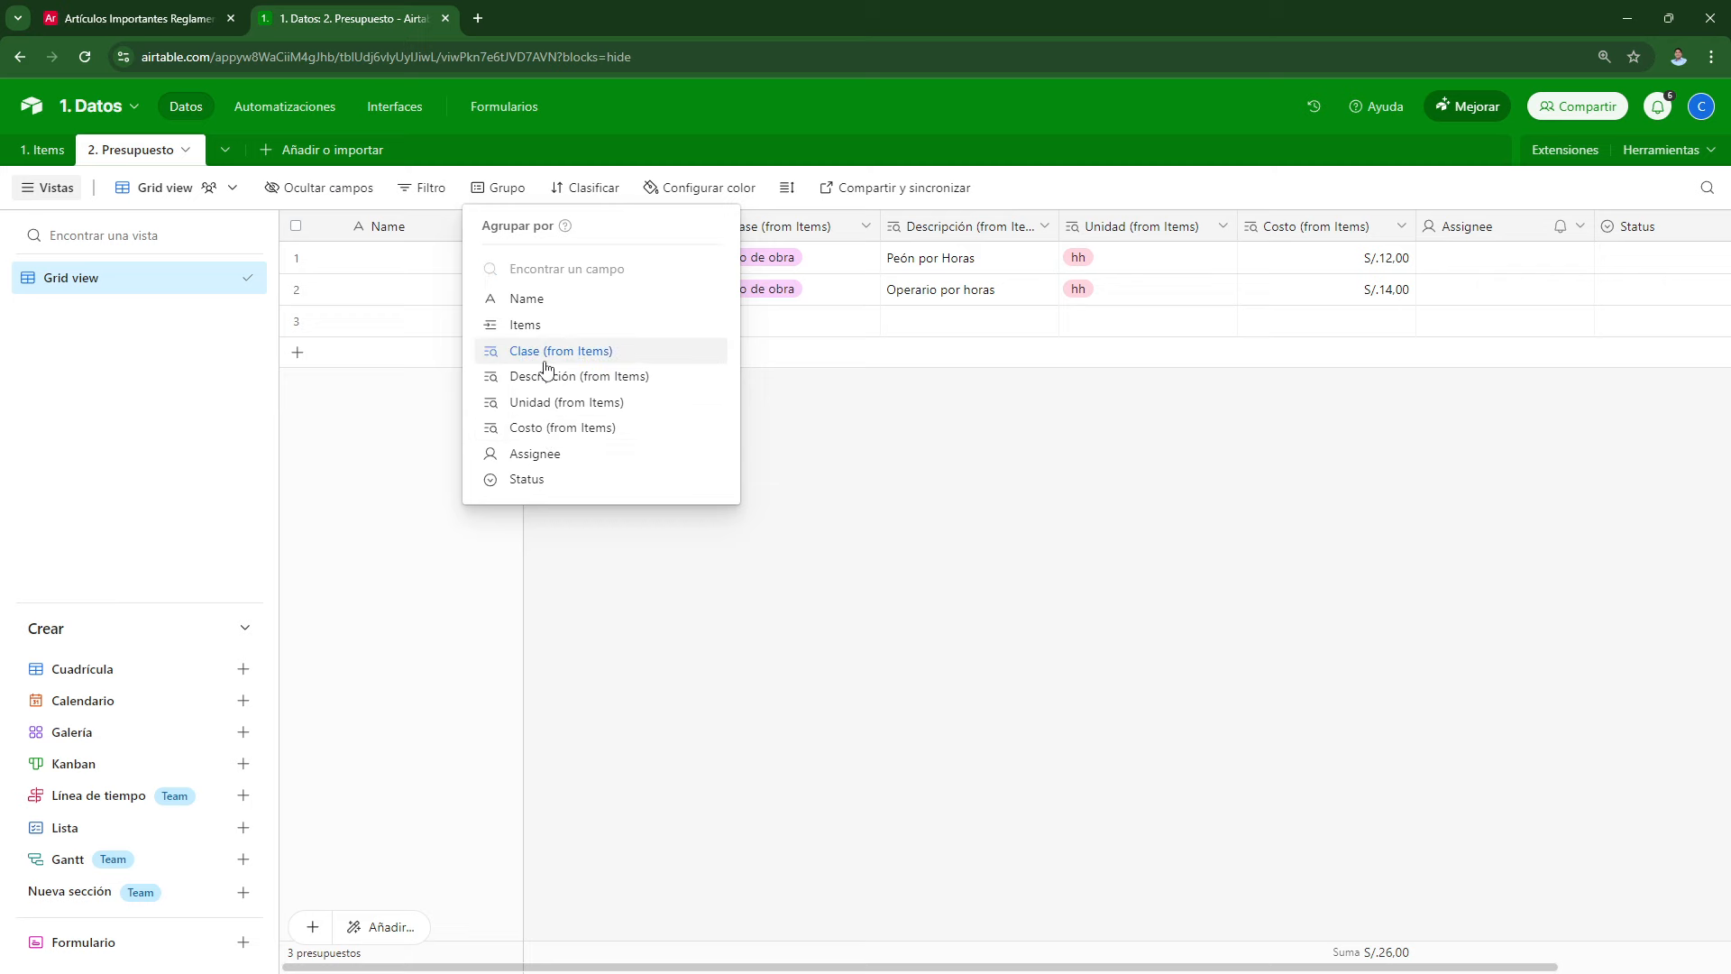
pyautogui.click(491, 354)
pyautogui.click(766, 661)
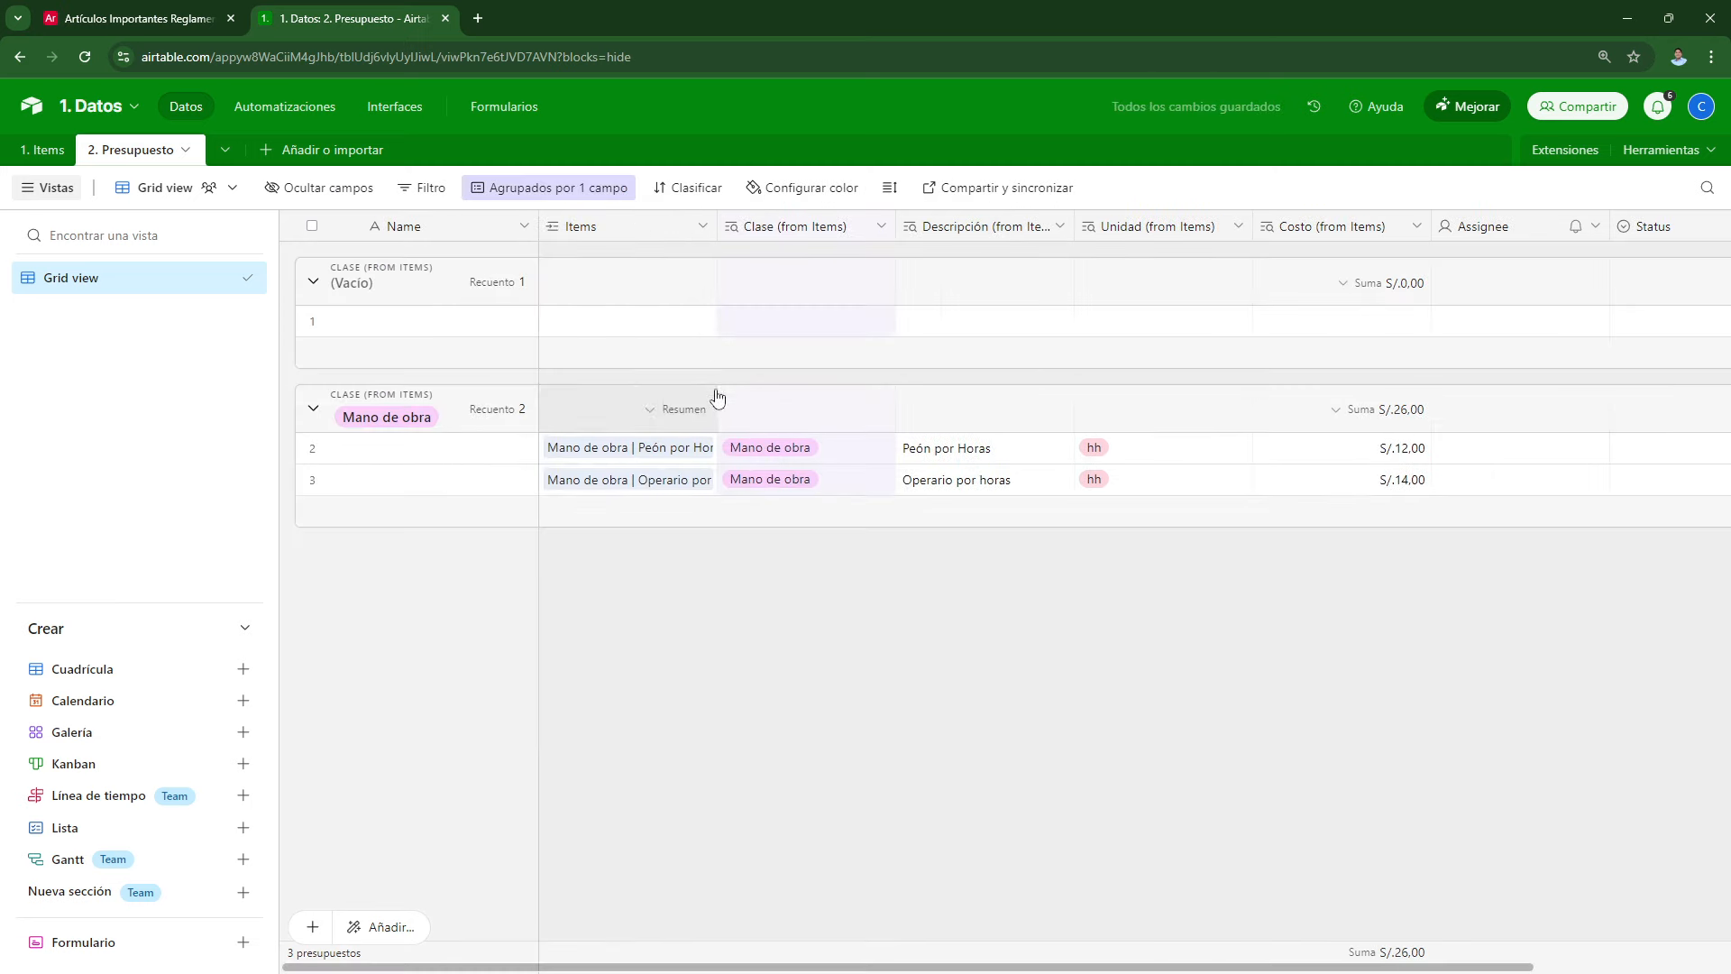
pyautogui.moveTo(718, 226); pyautogui.dragTo(787, 237)
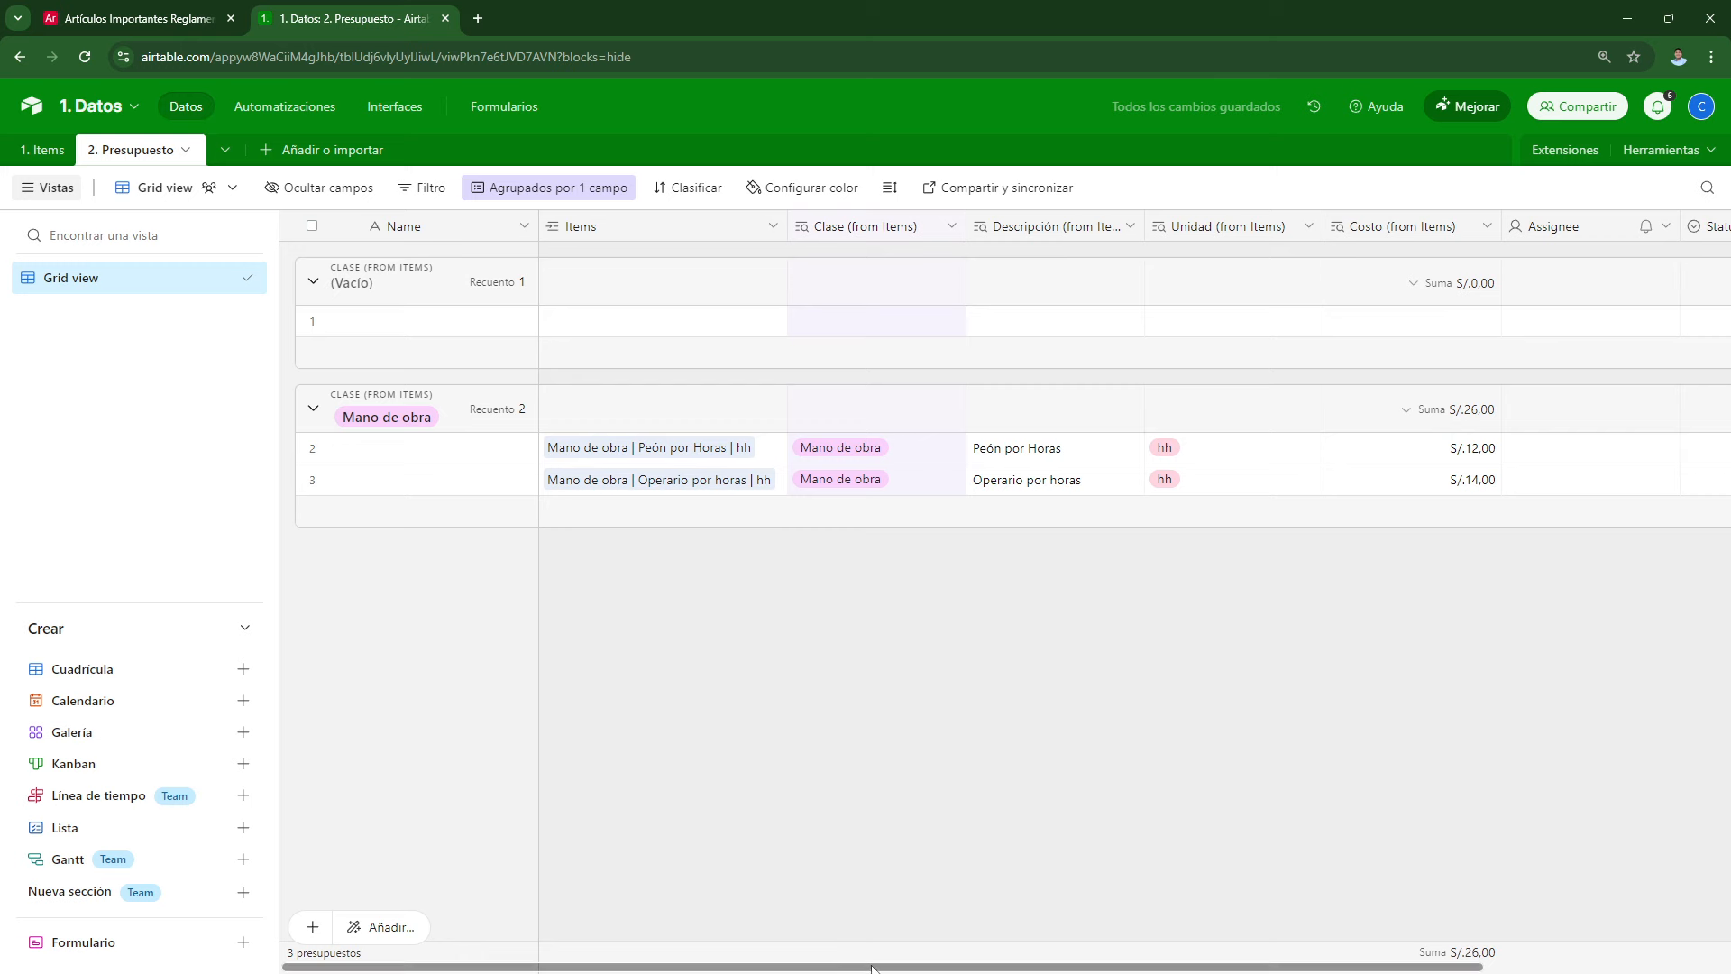
pyautogui.hscroll(5, 1109, 532)
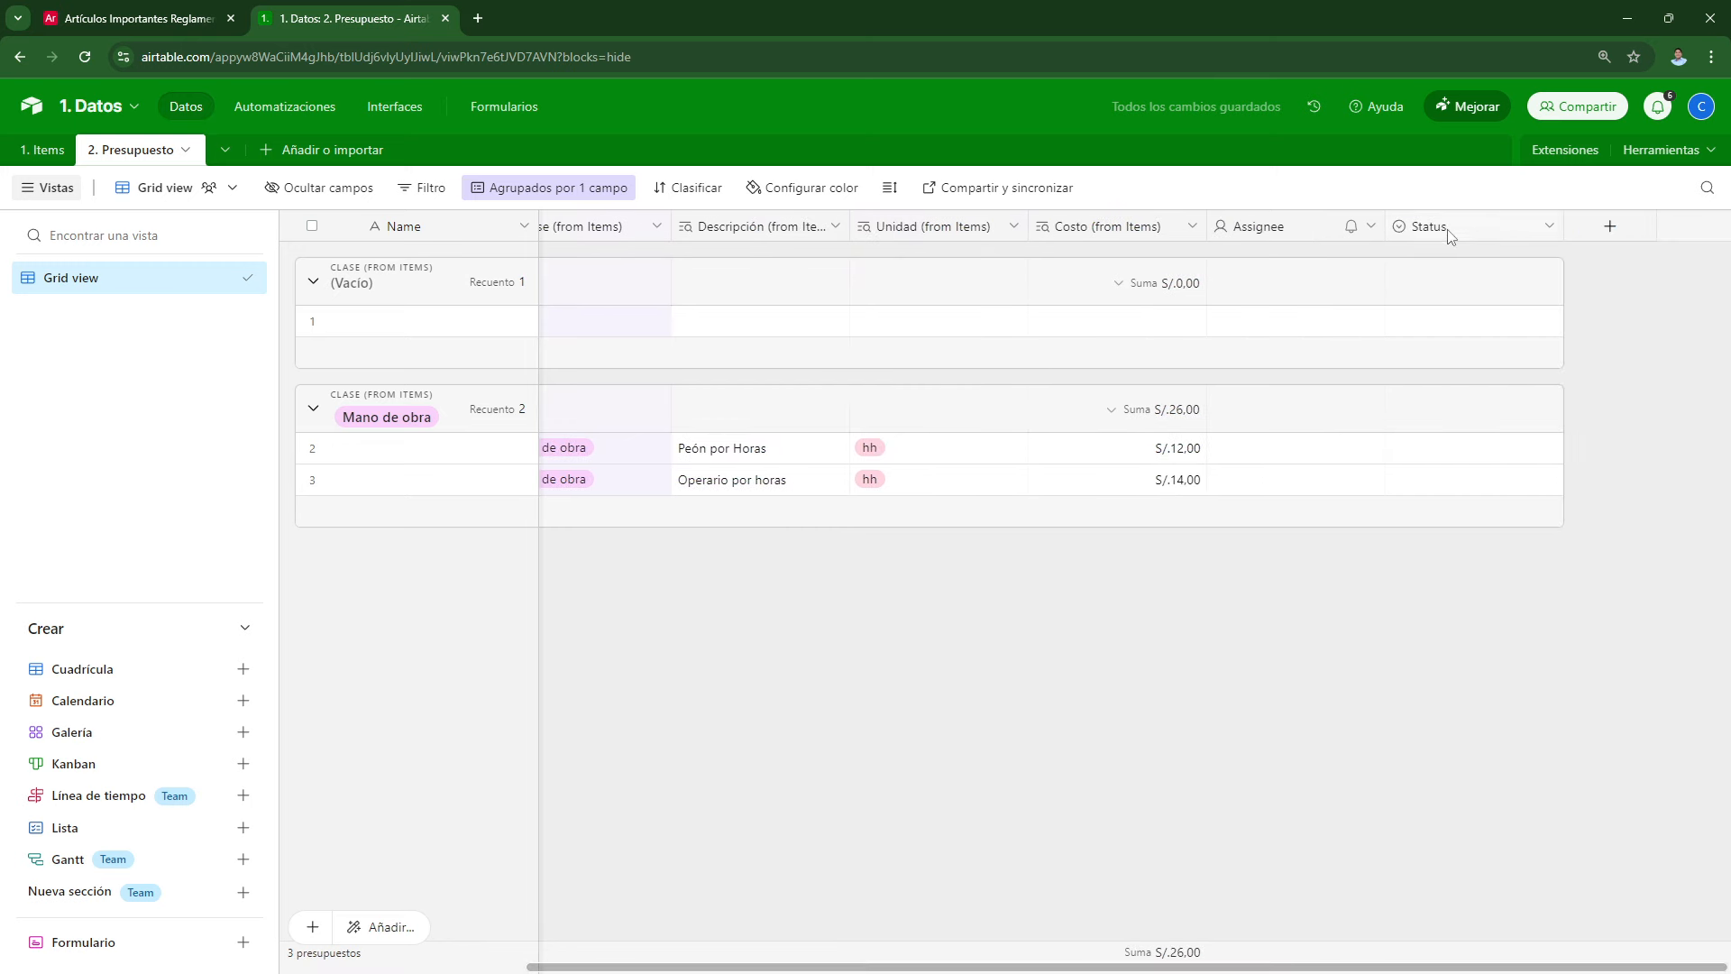
# Step: Change the Assignee field to a Número field and rename it Cantidad
pyautogui.doubleClick(1295, 229)
pyautogui.click(943, 321)
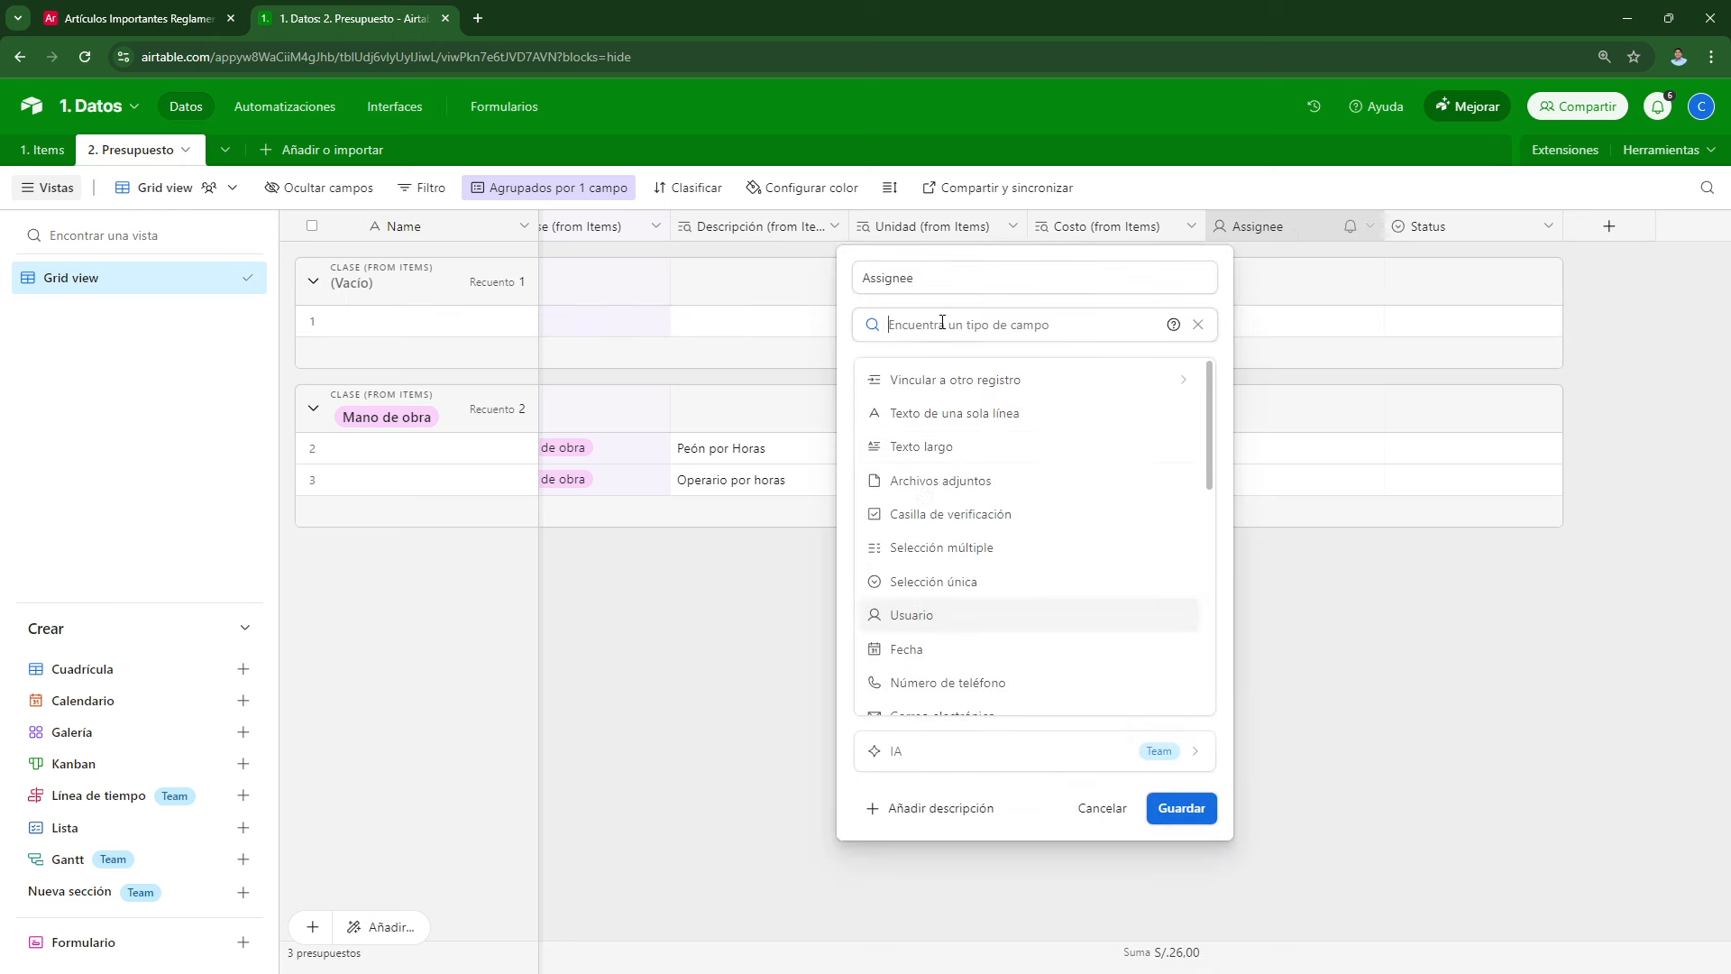
pyautogui.scroll(-5, 911, 505)
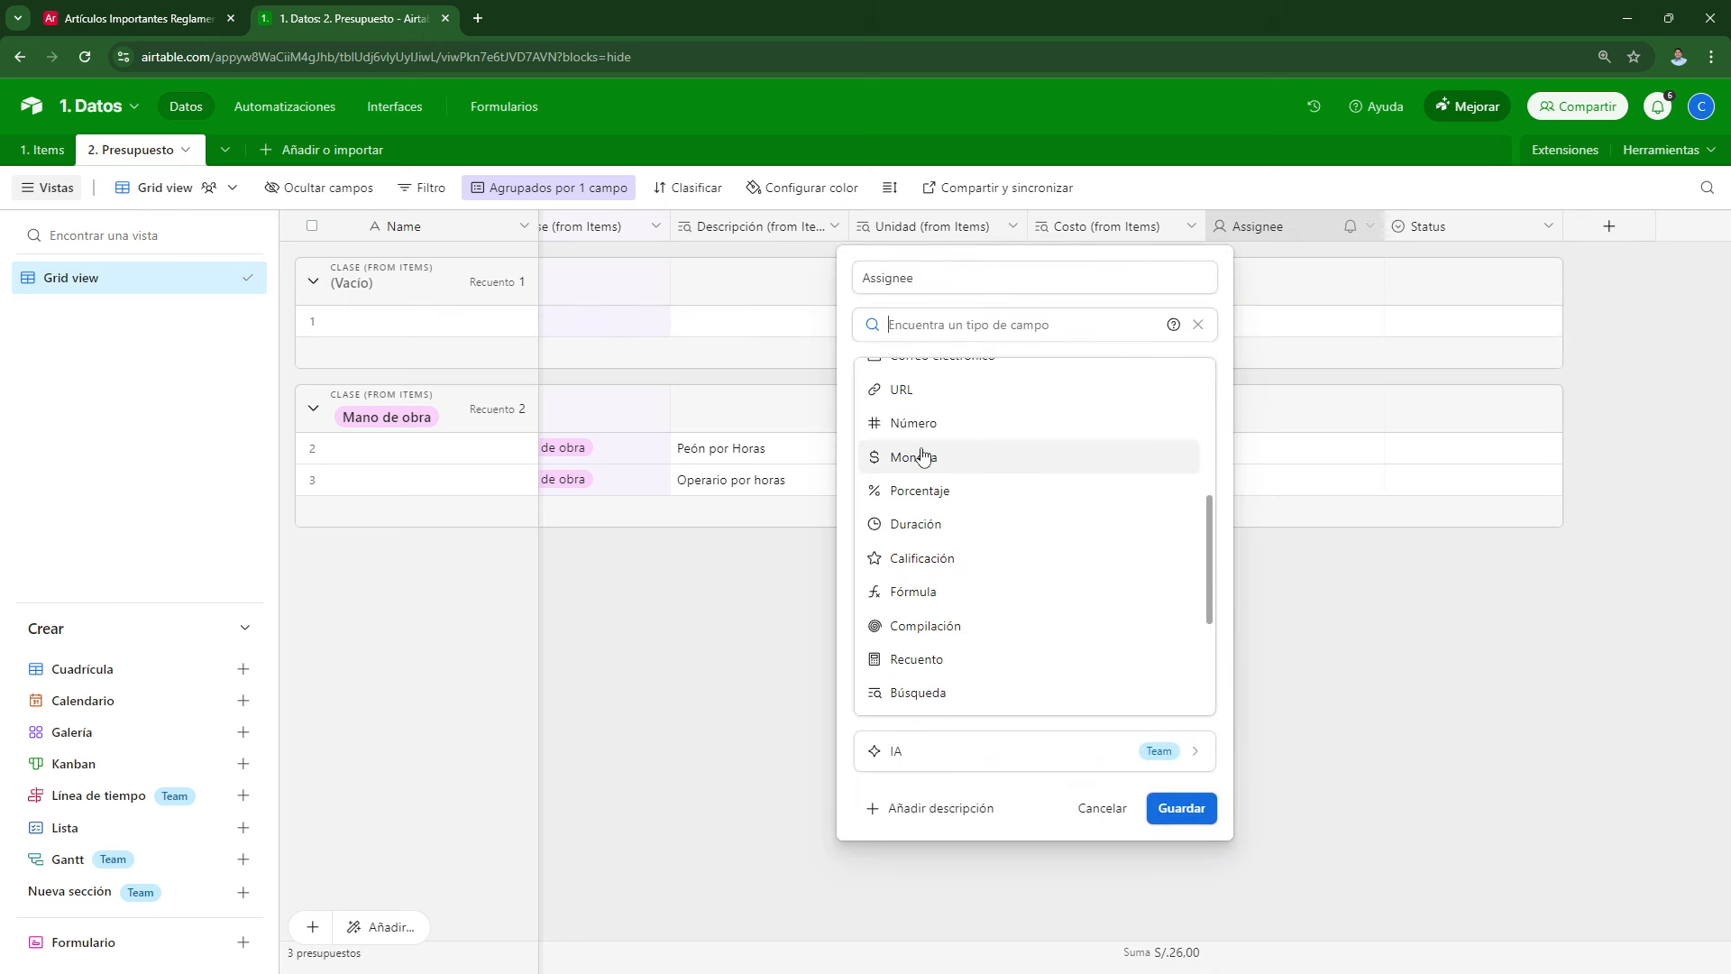
pyautogui.click(913, 422)
pyautogui.moveTo(929, 278); pyautogui.dragTo(844, 276)
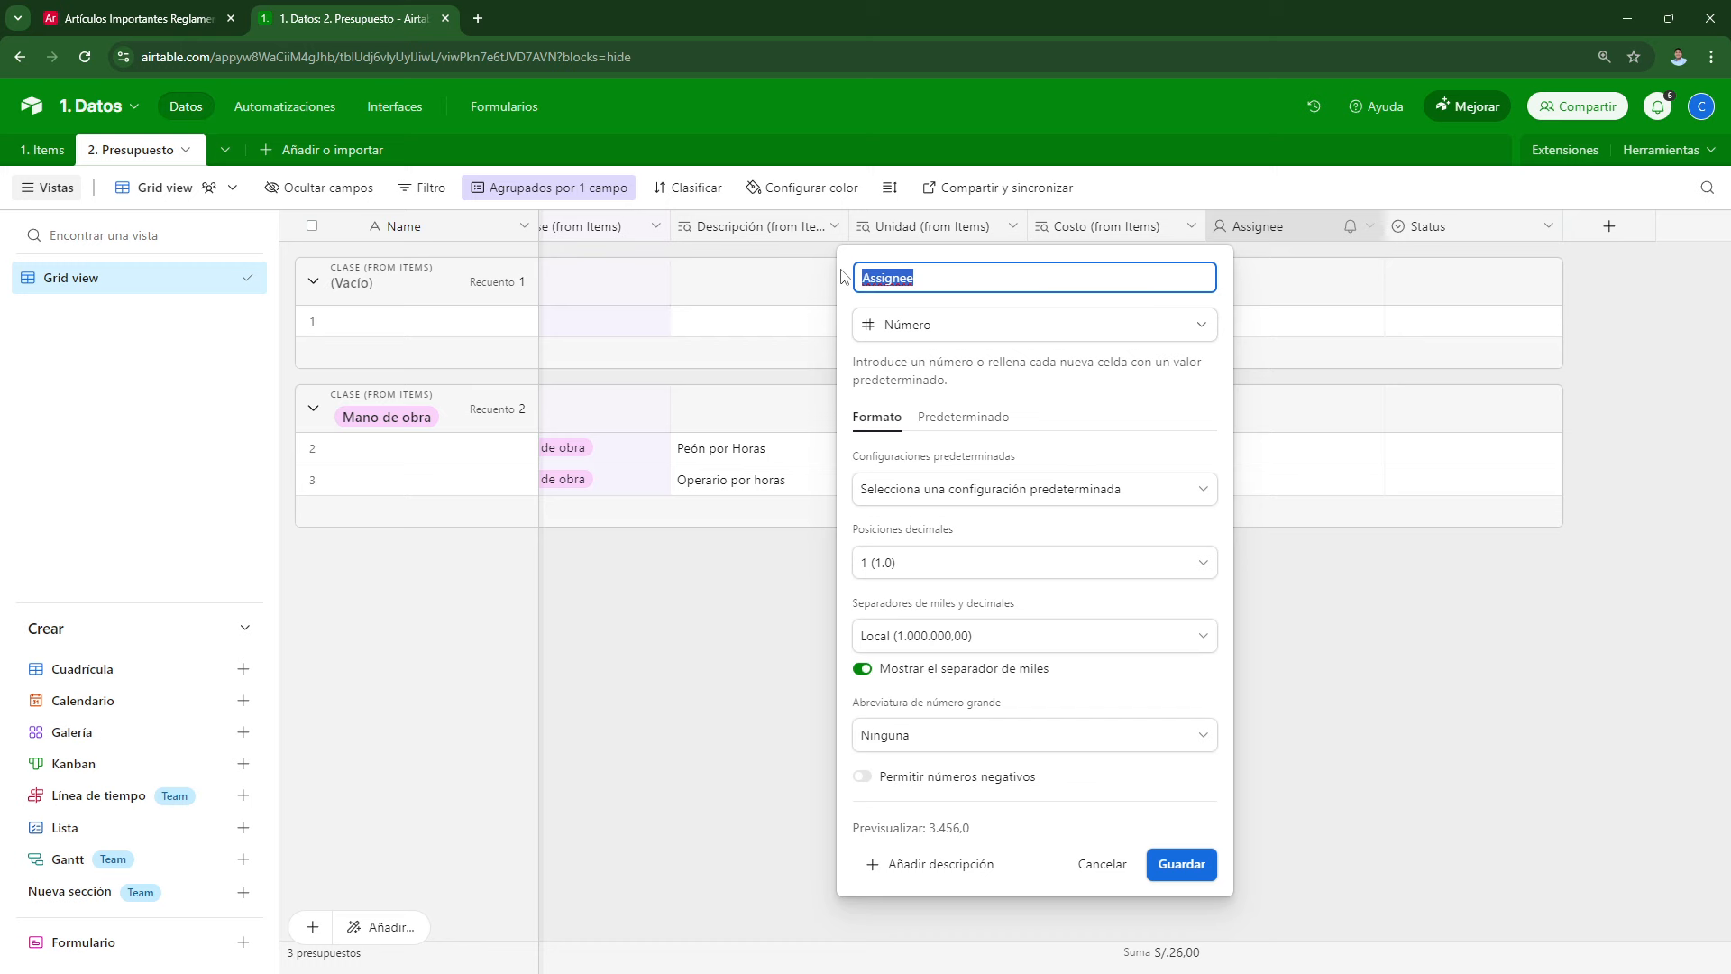
pyautogui.write('Cantidad')
pyautogui.click(1176, 865)
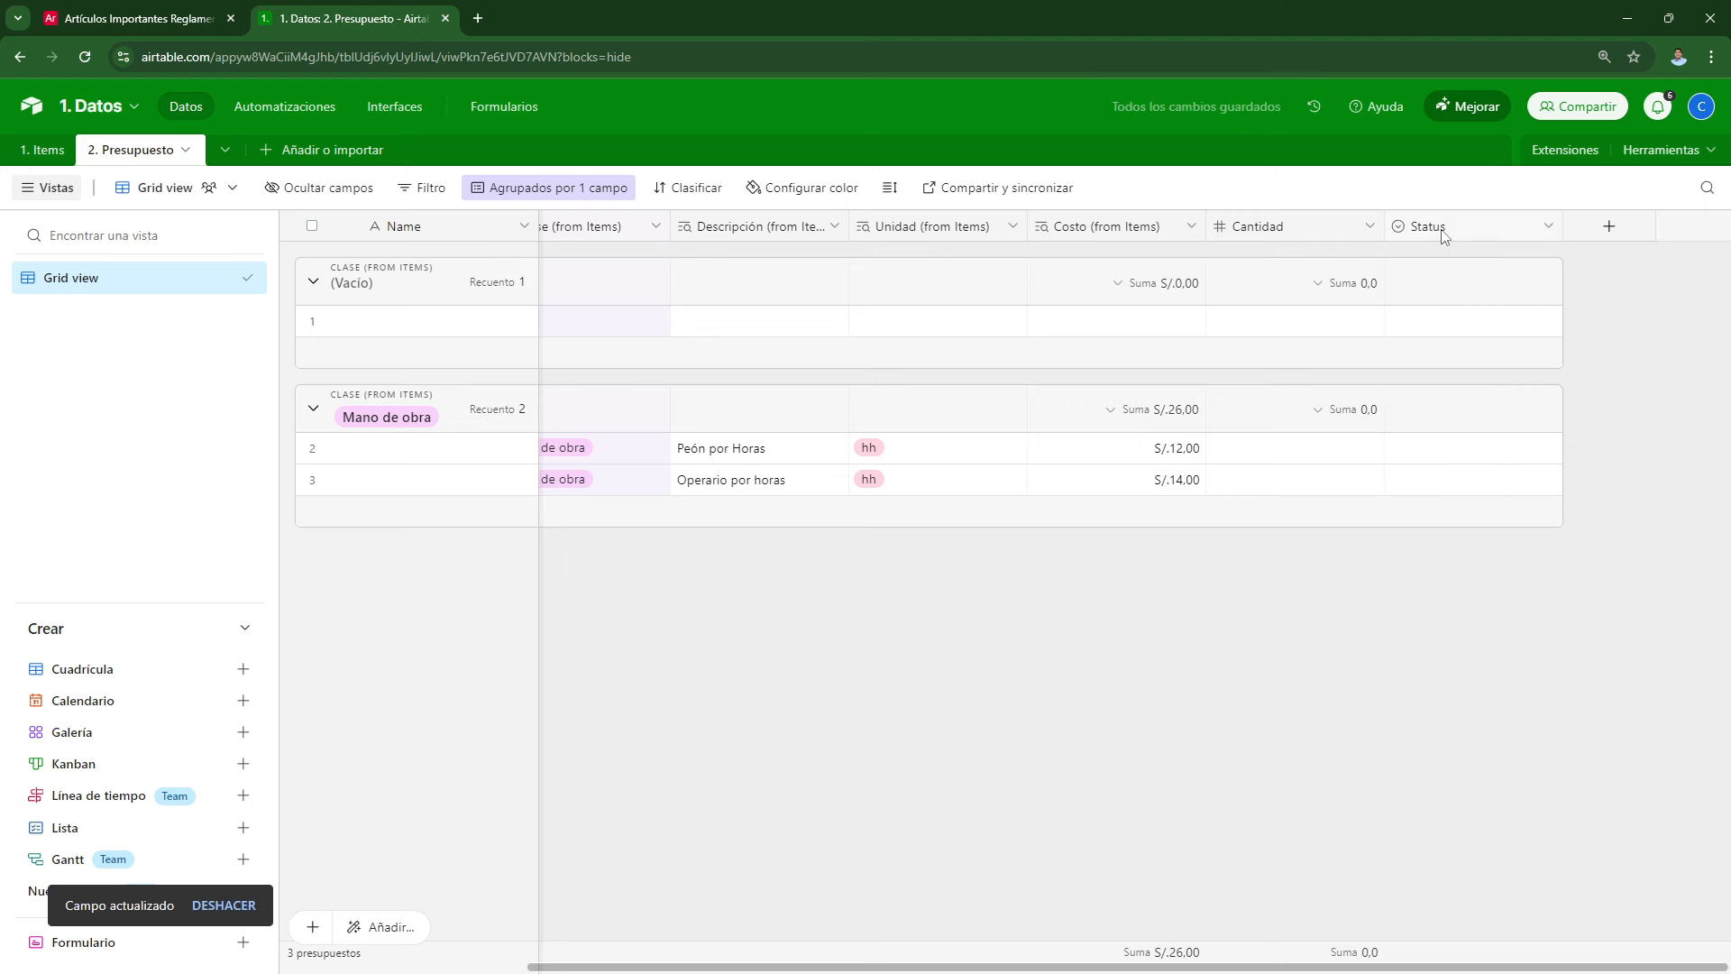
pyautogui.doubleClick(1443, 230)
# Step: Make Status a formula field named Parcial with the formula Costo*Cantidad
pyautogui.click(896, 330)
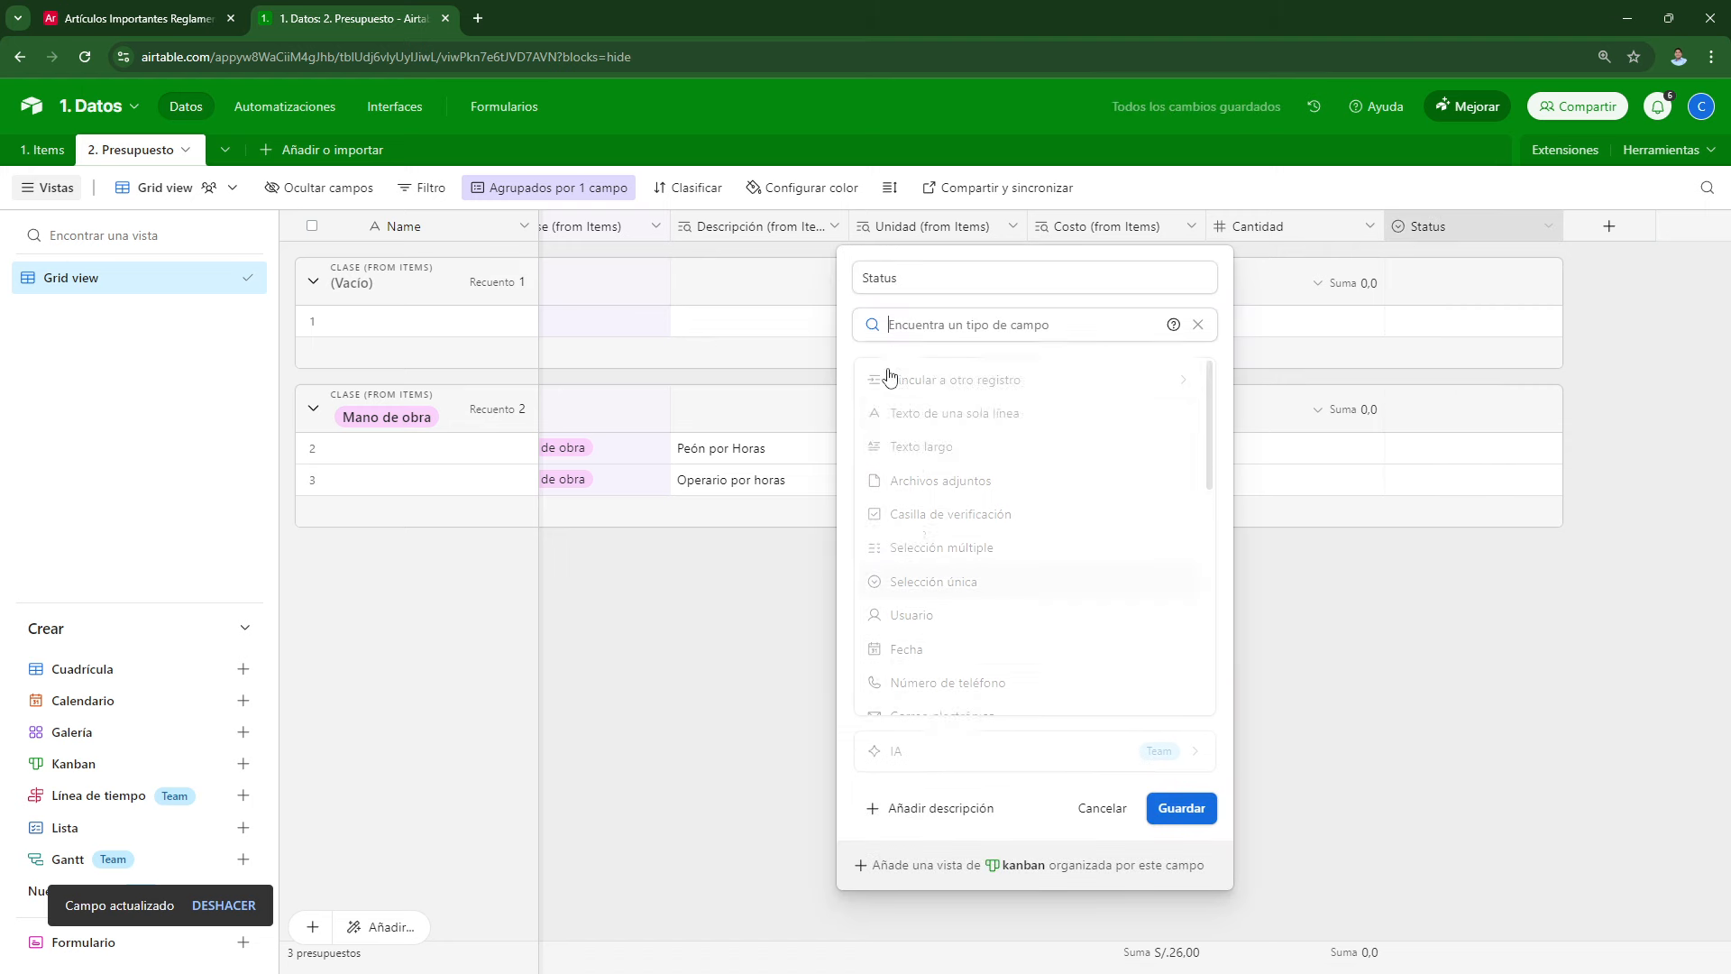
pyautogui.scroll(-7, 885, 564)
pyautogui.scroll(2, 942, 577)
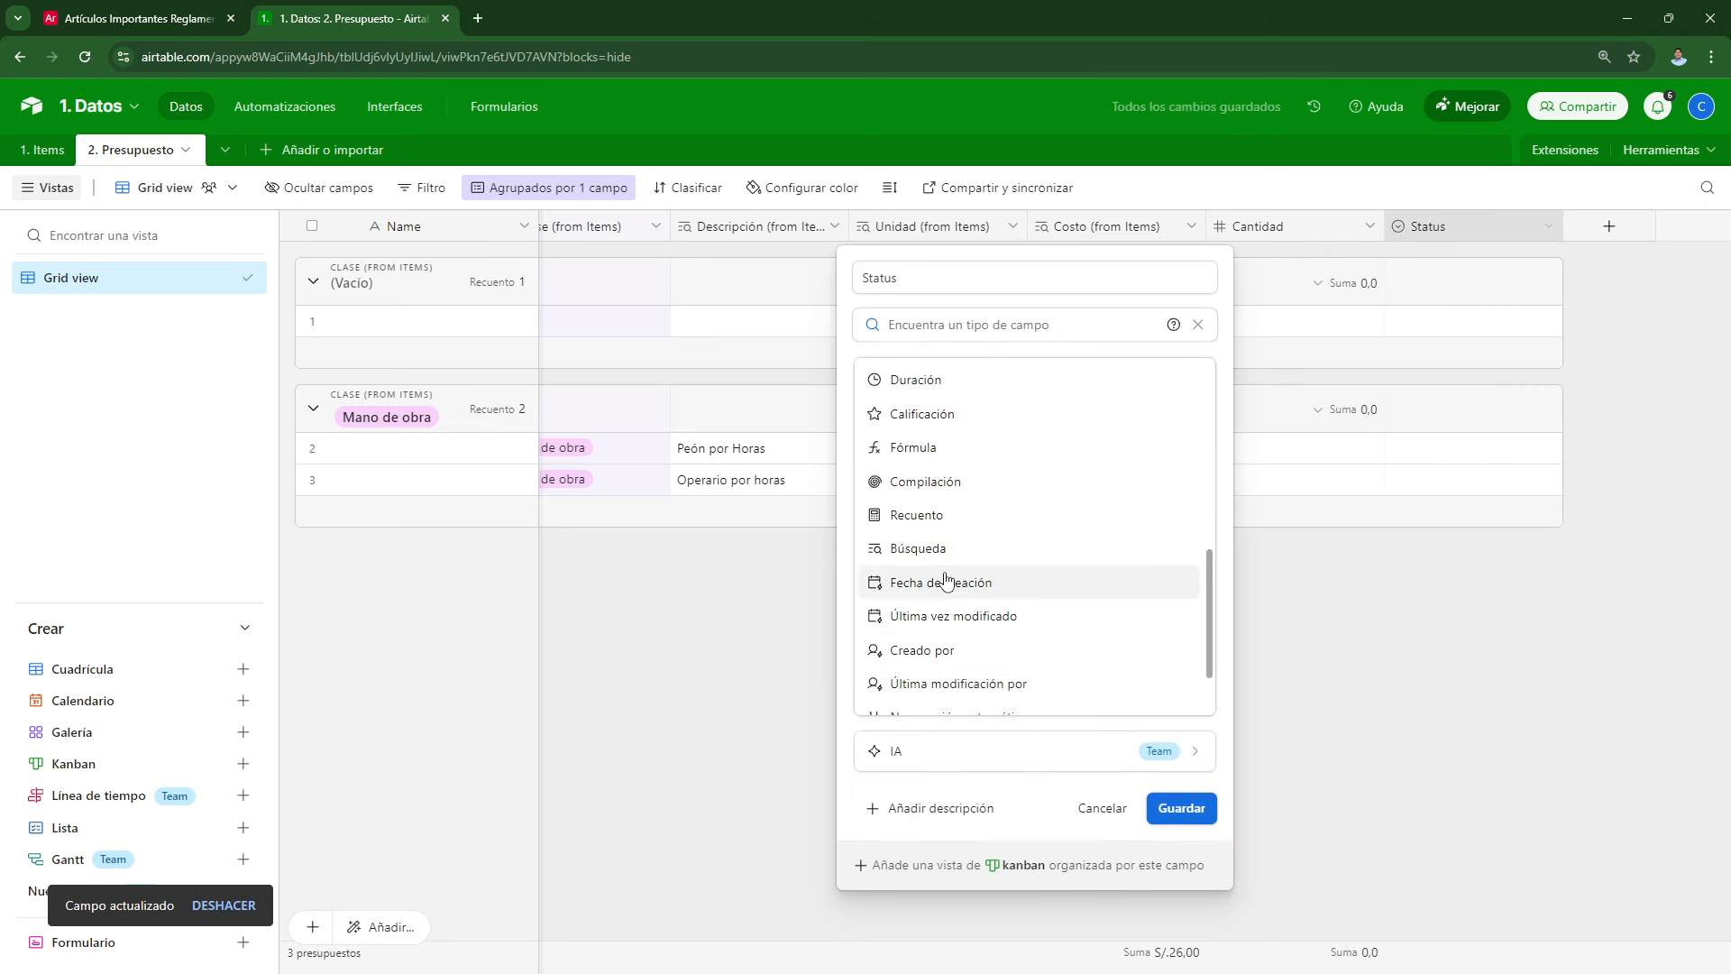
pyautogui.click(927, 449)
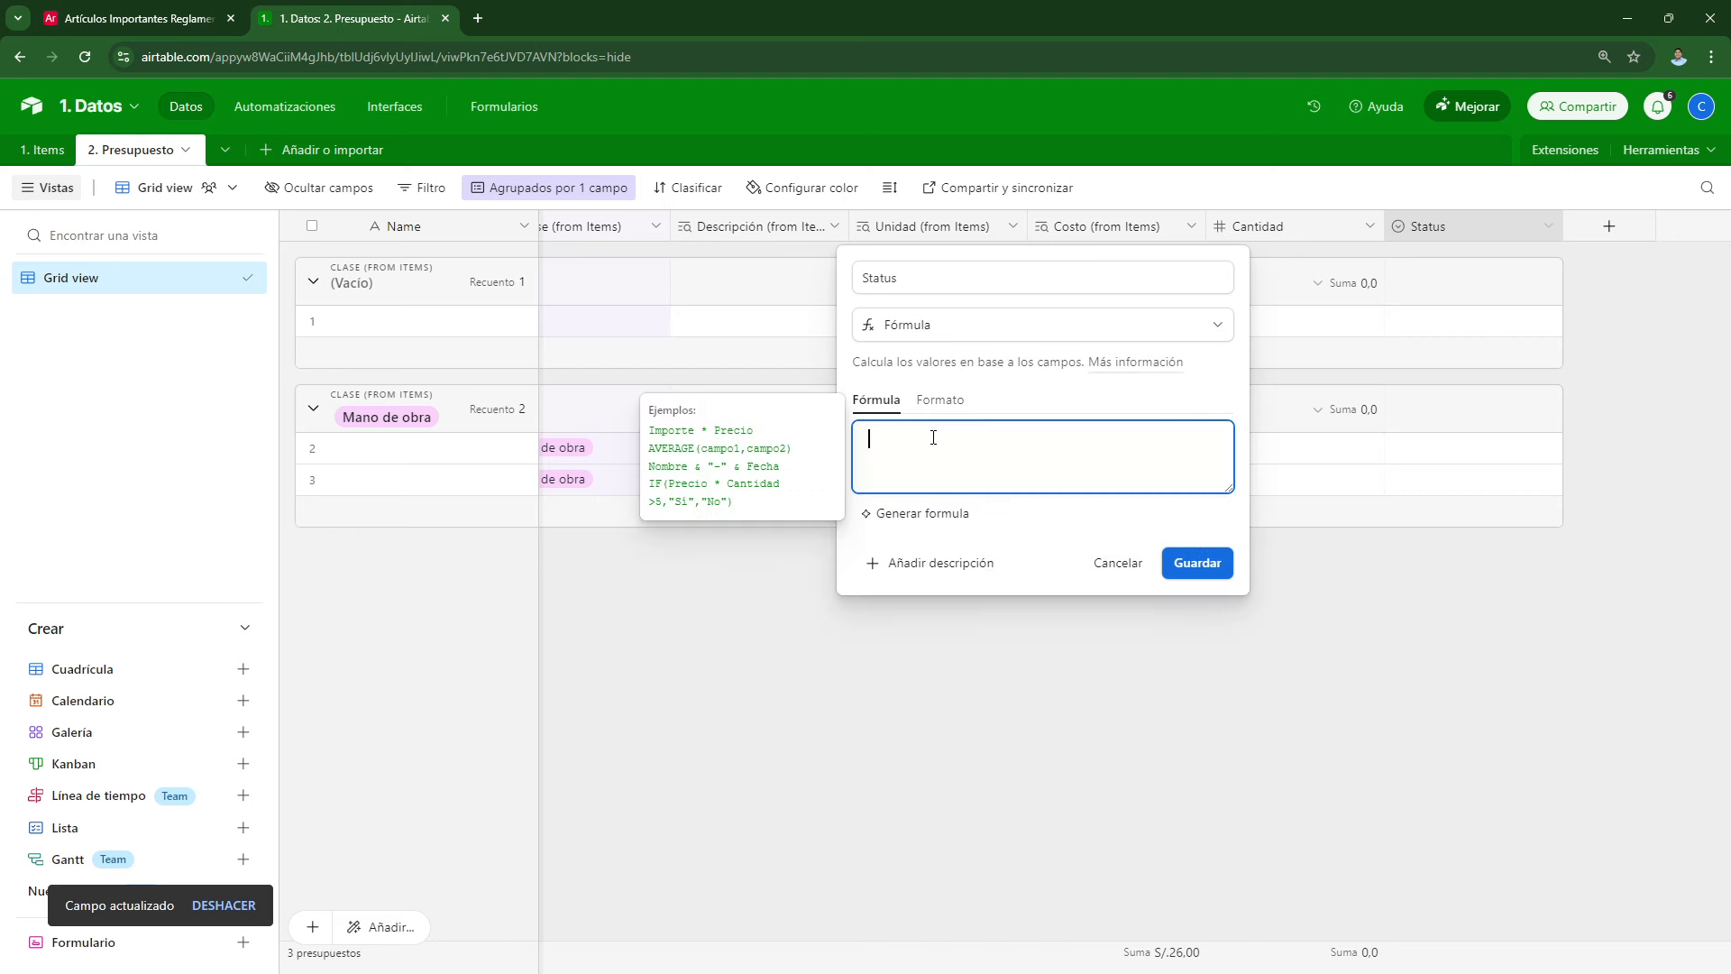
pyautogui.write('Costo')
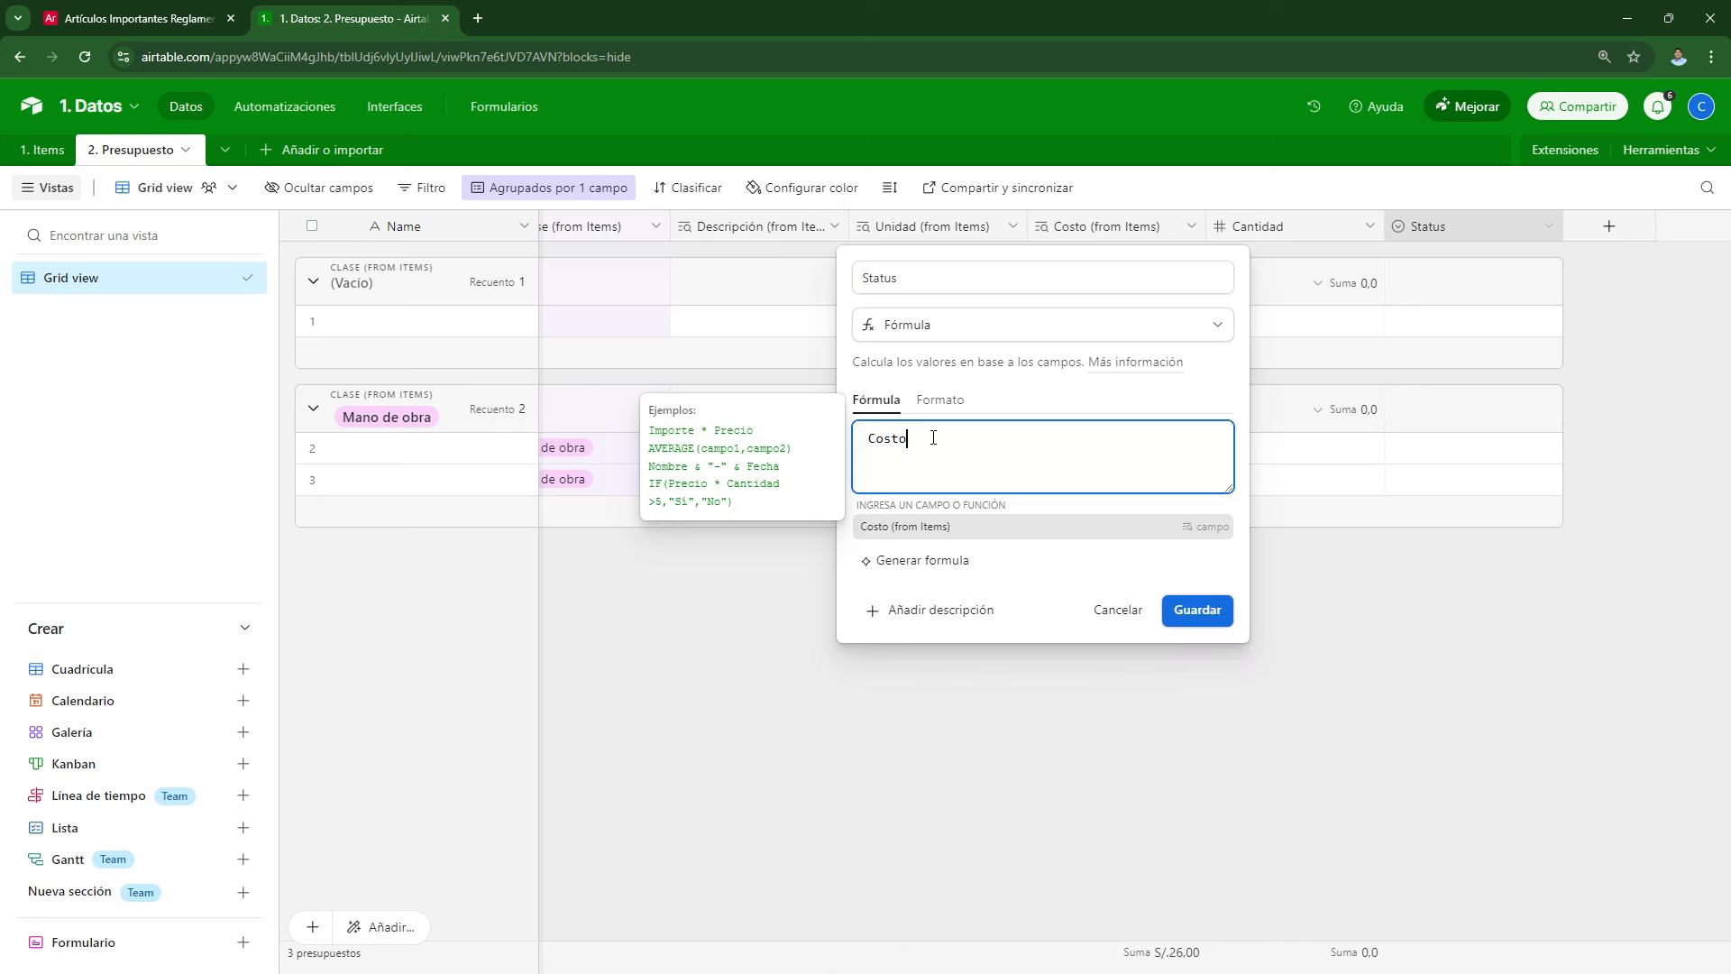
pyautogui.write('*')
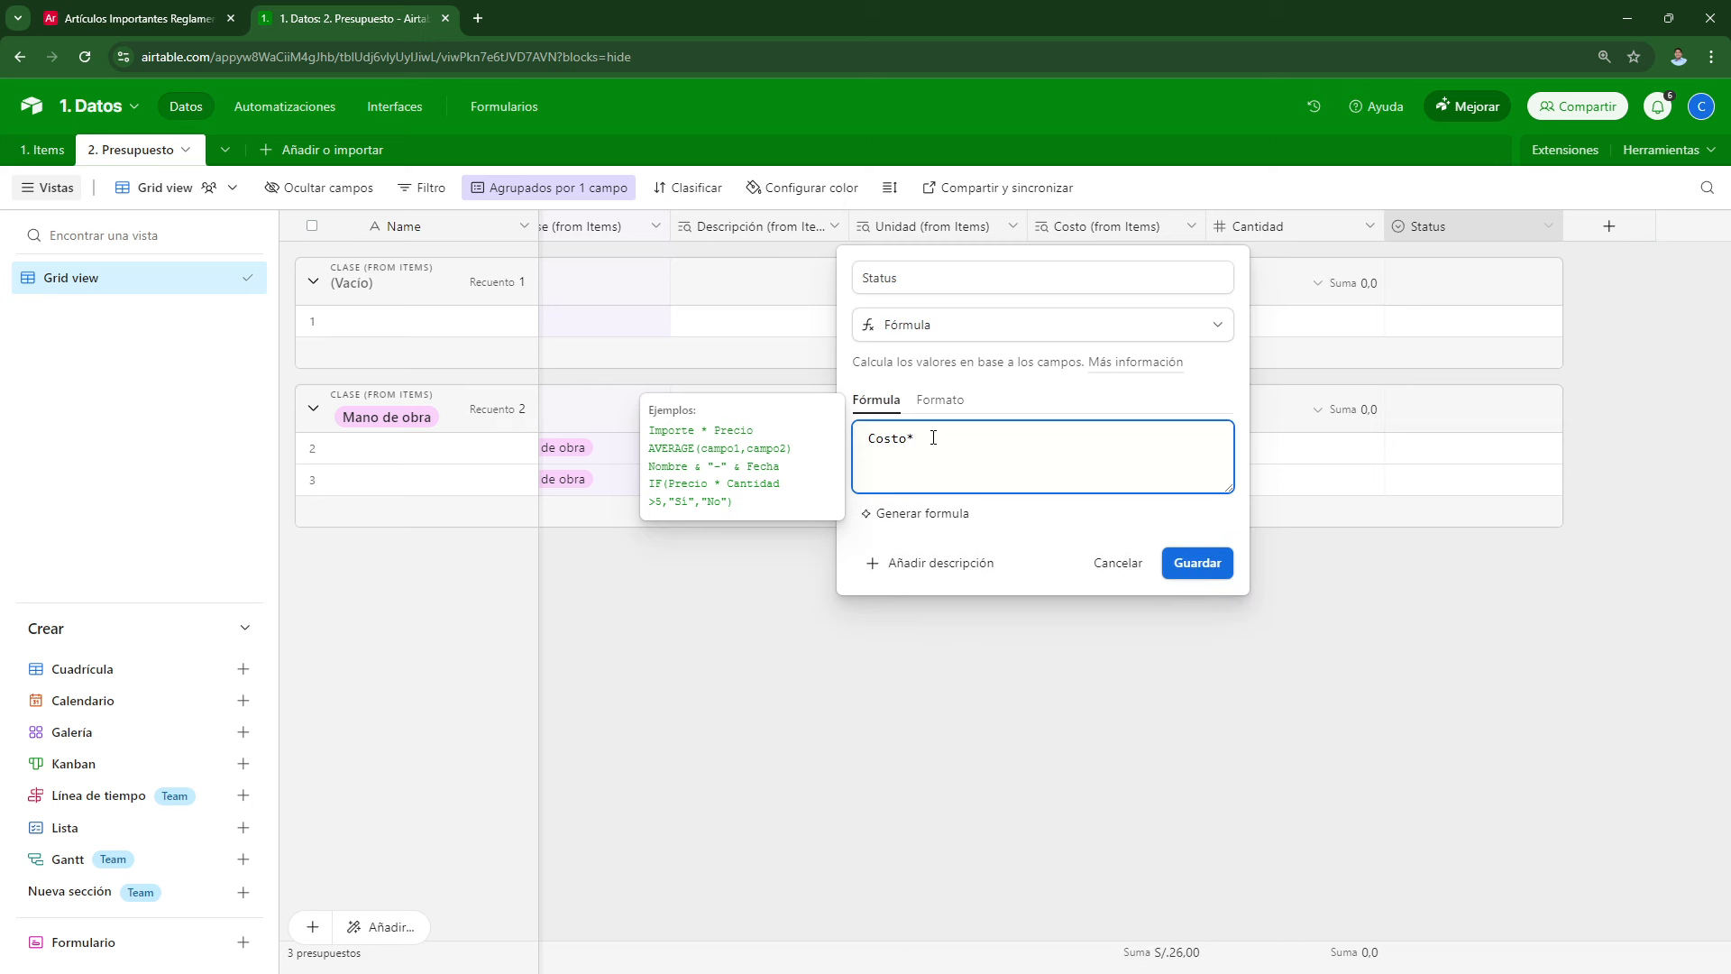
pyautogui.write('cant')
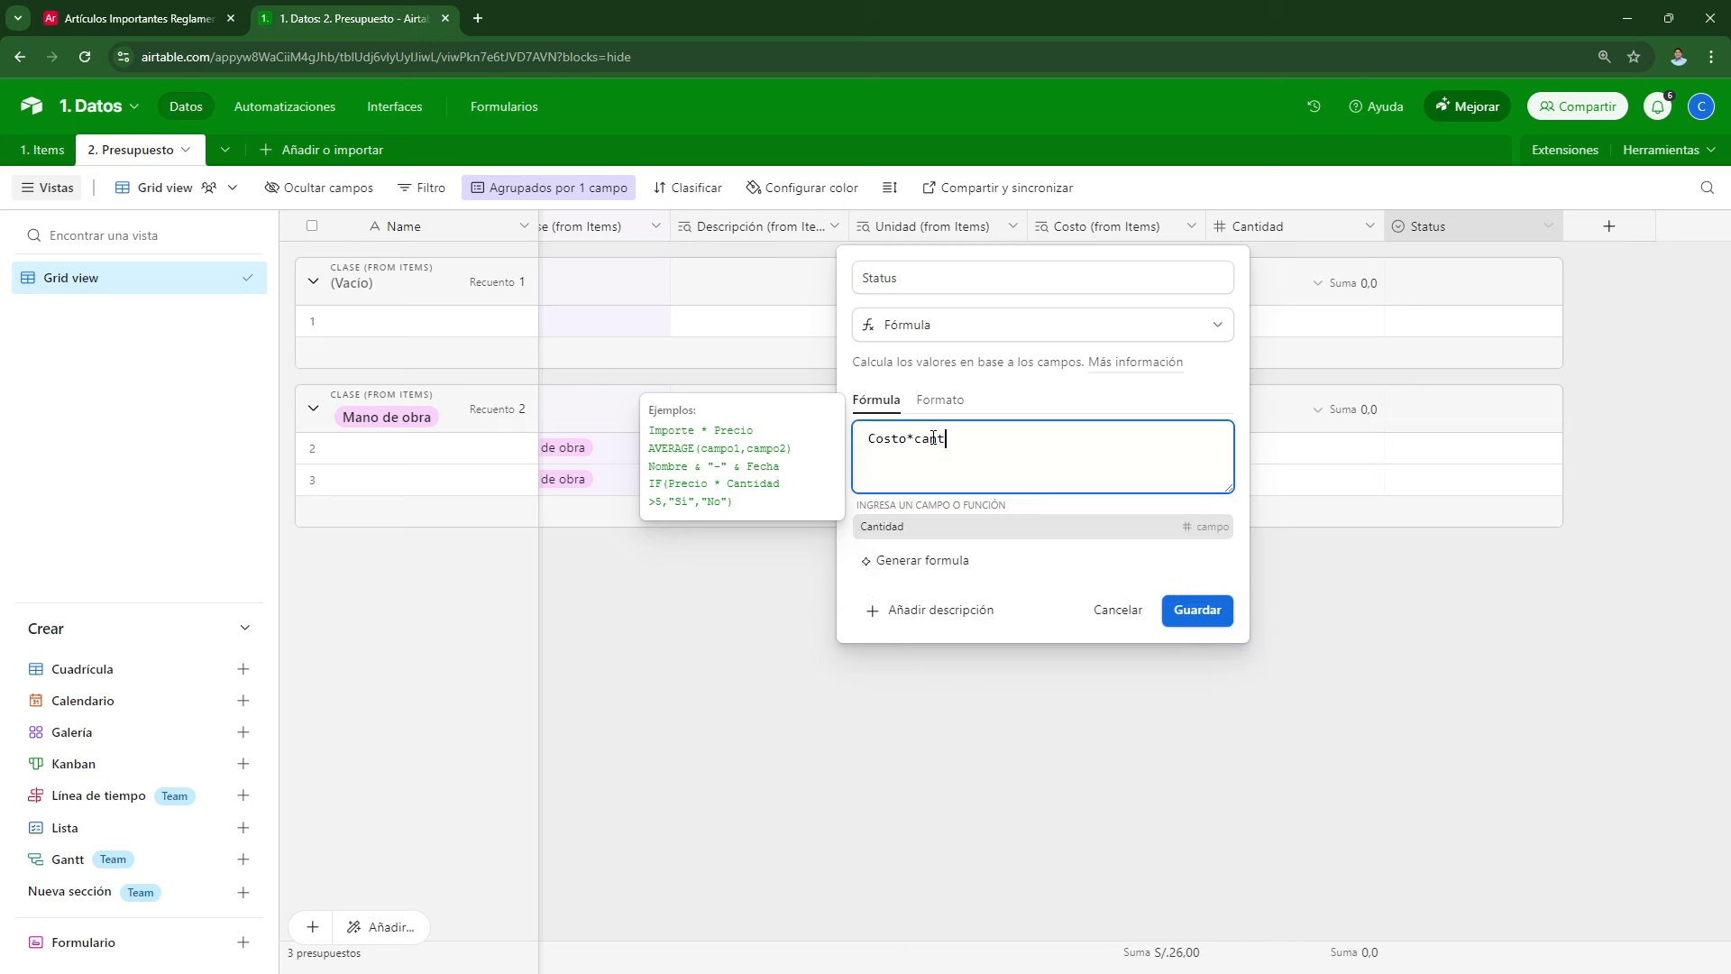
pyautogui.click(902, 539)
pyautogui.click(816, 287)
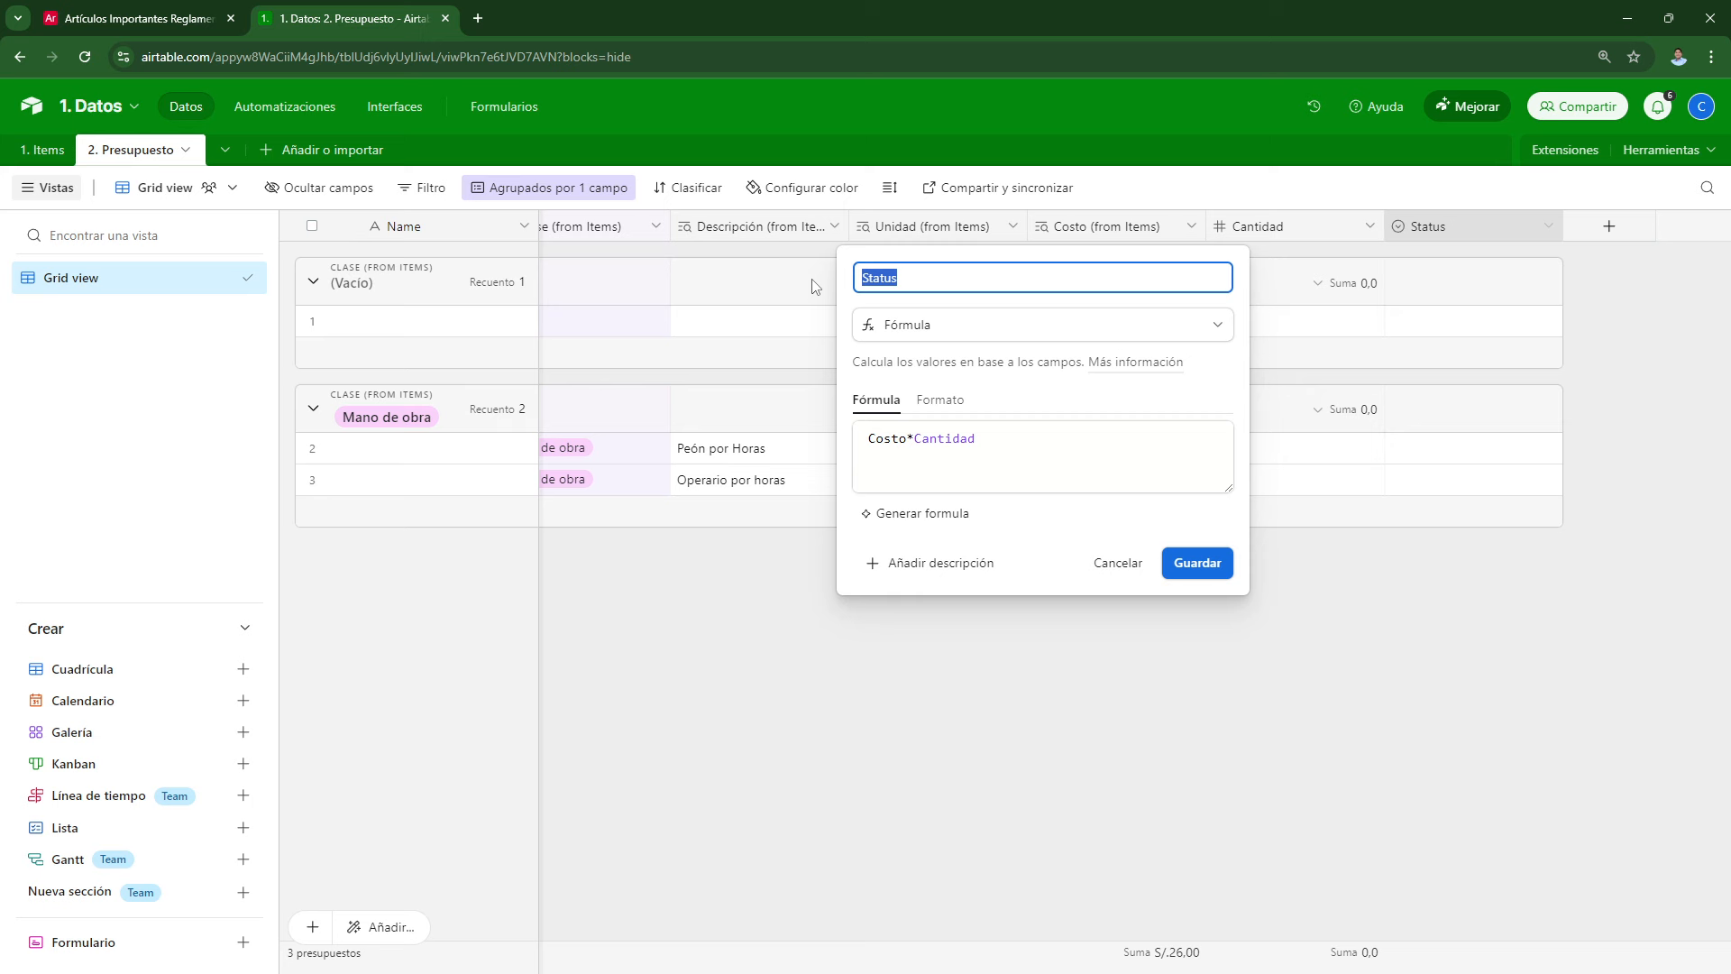
pyautogui.write('Par')
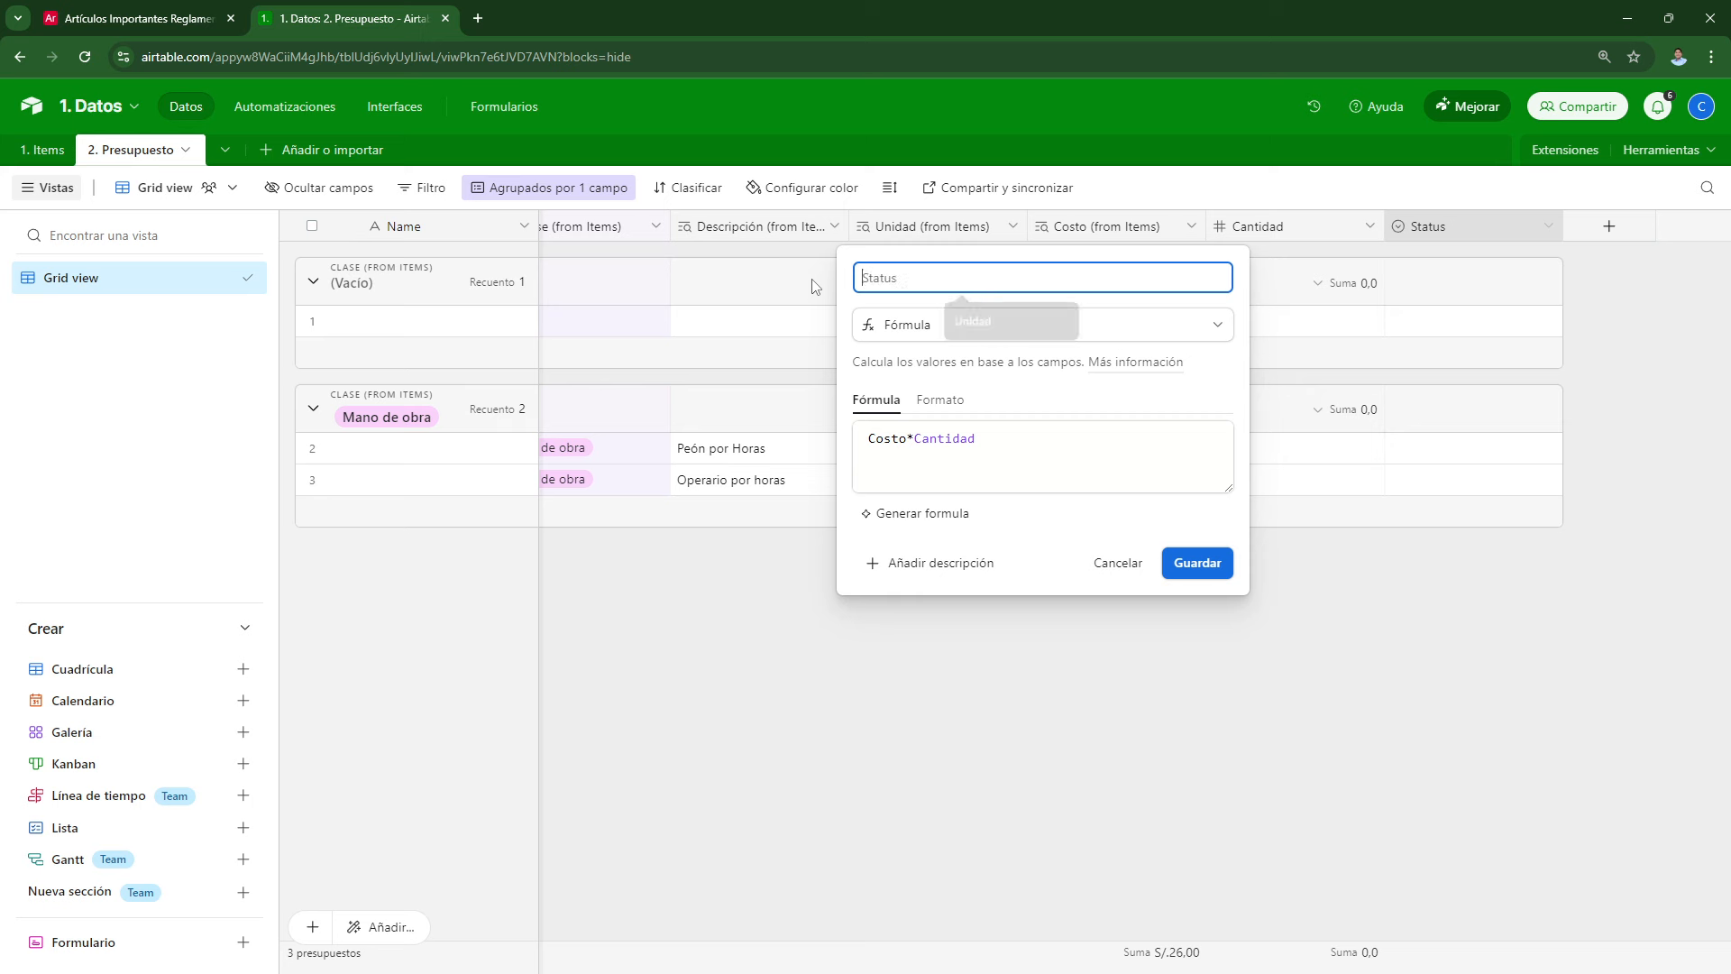
pyautogui.write('cial')
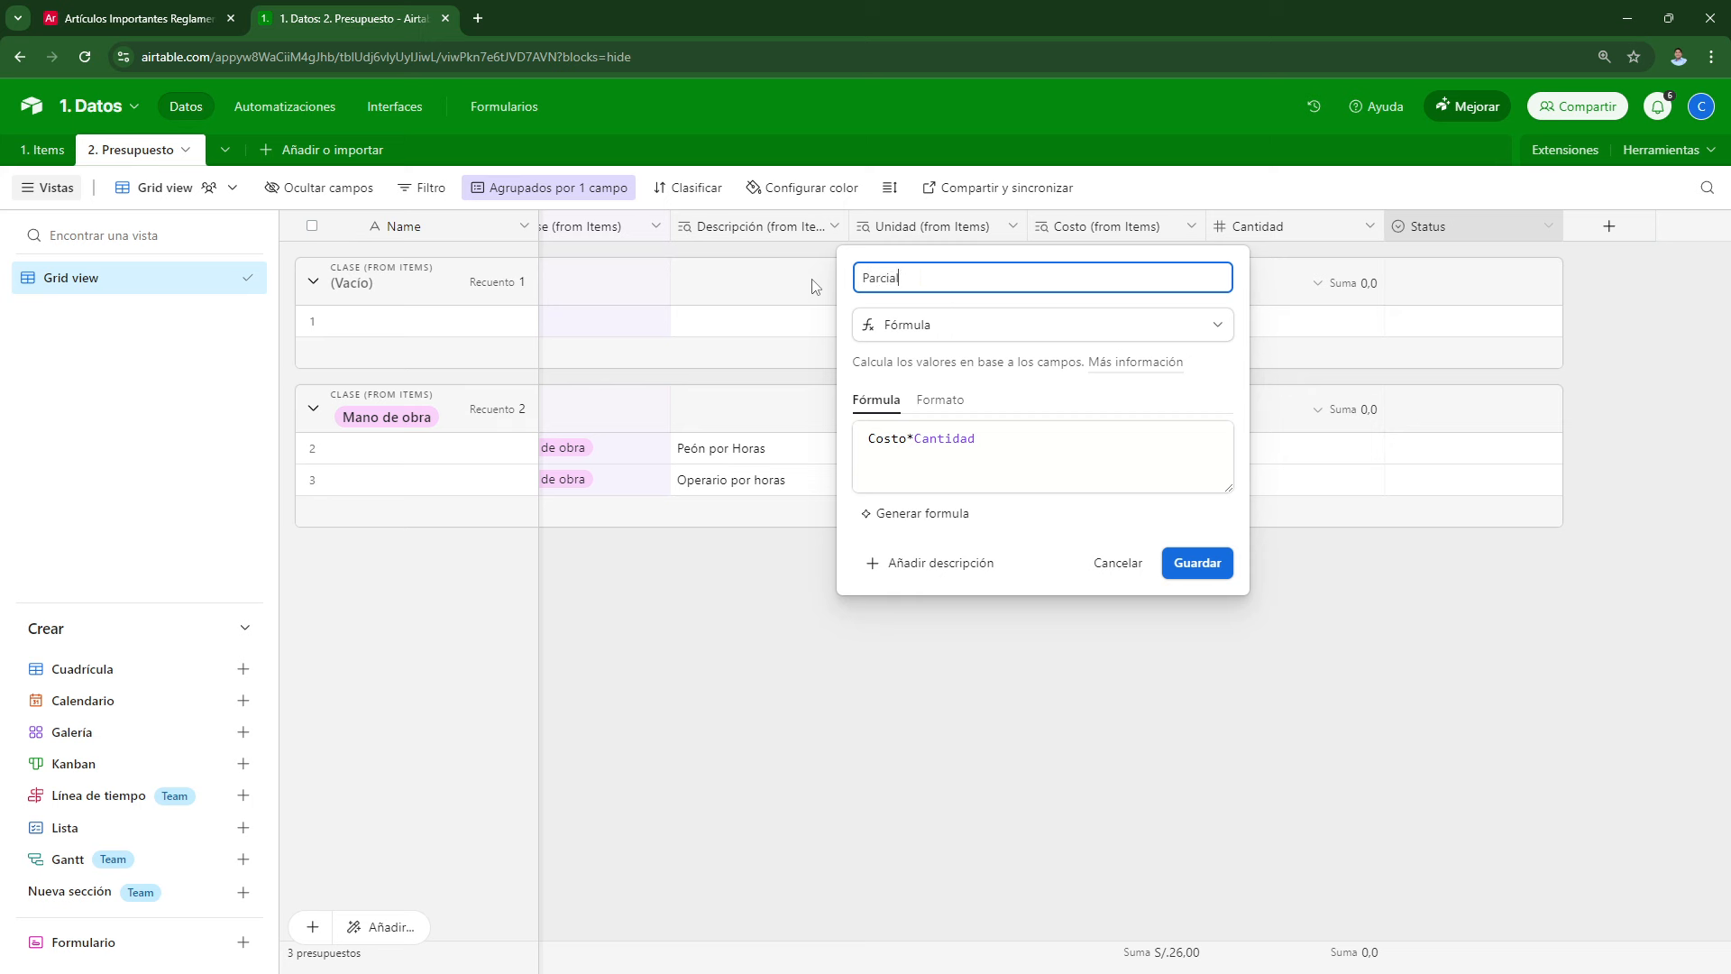
pyautogui.click(1196, 562)
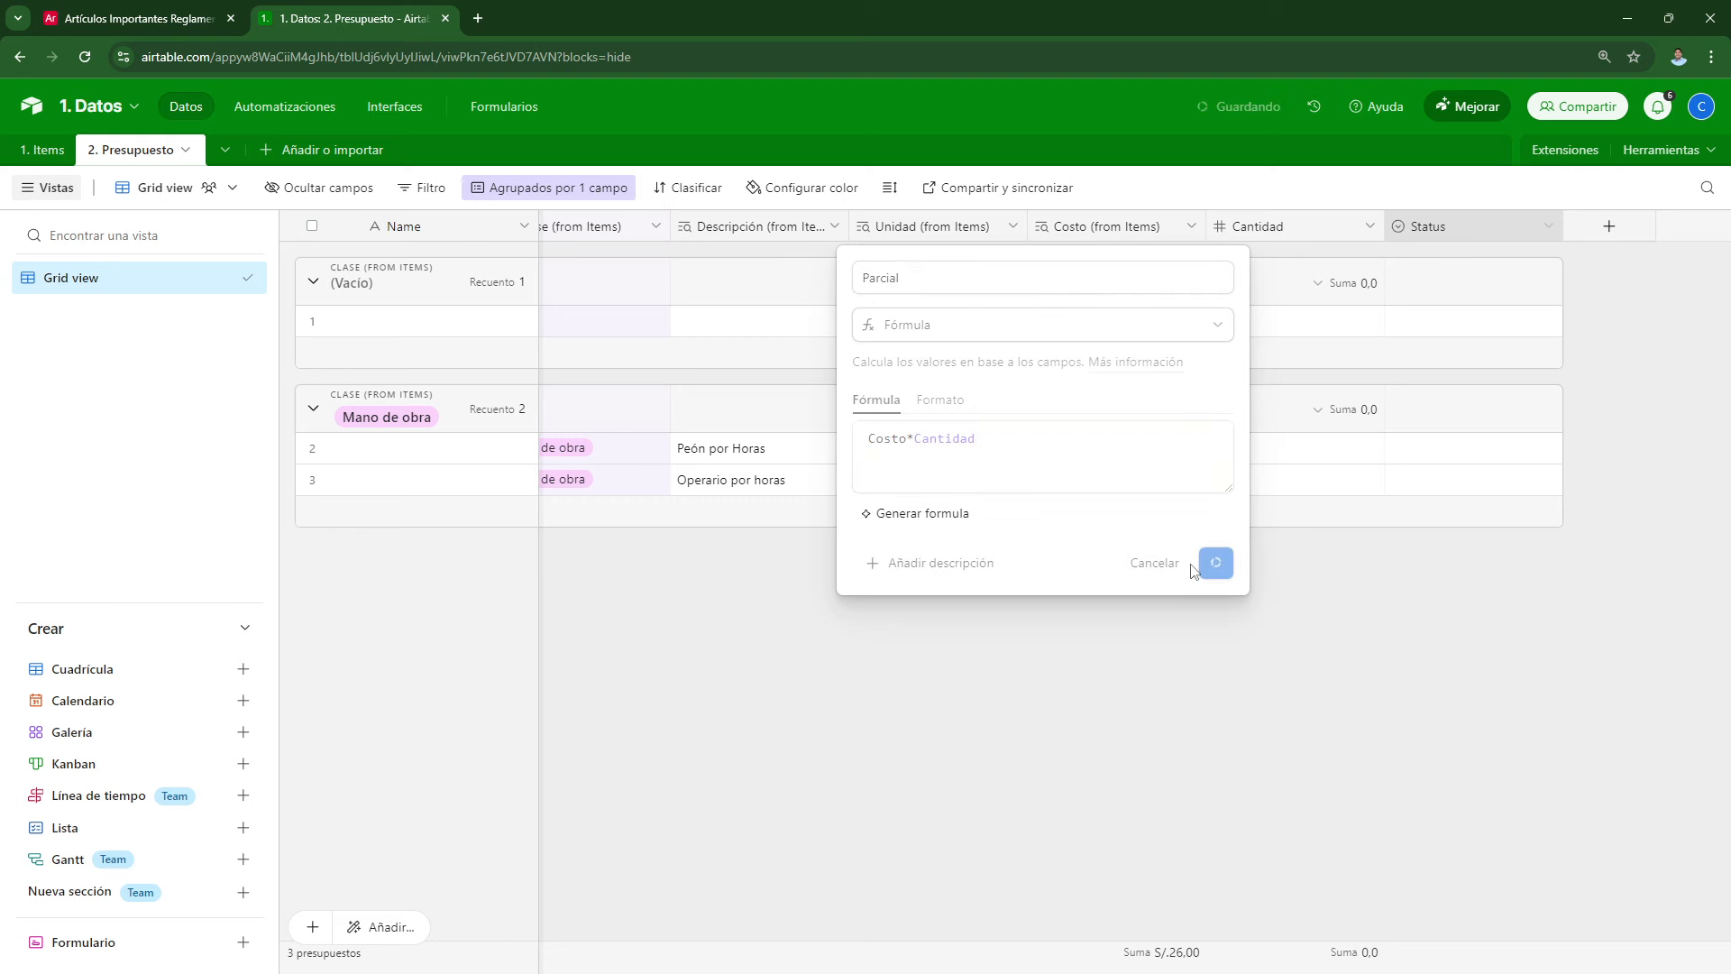
# Step: Replace the unrecognised Costo reference in the formula with Costo (from Items)
pyautogui.click(907, 470)
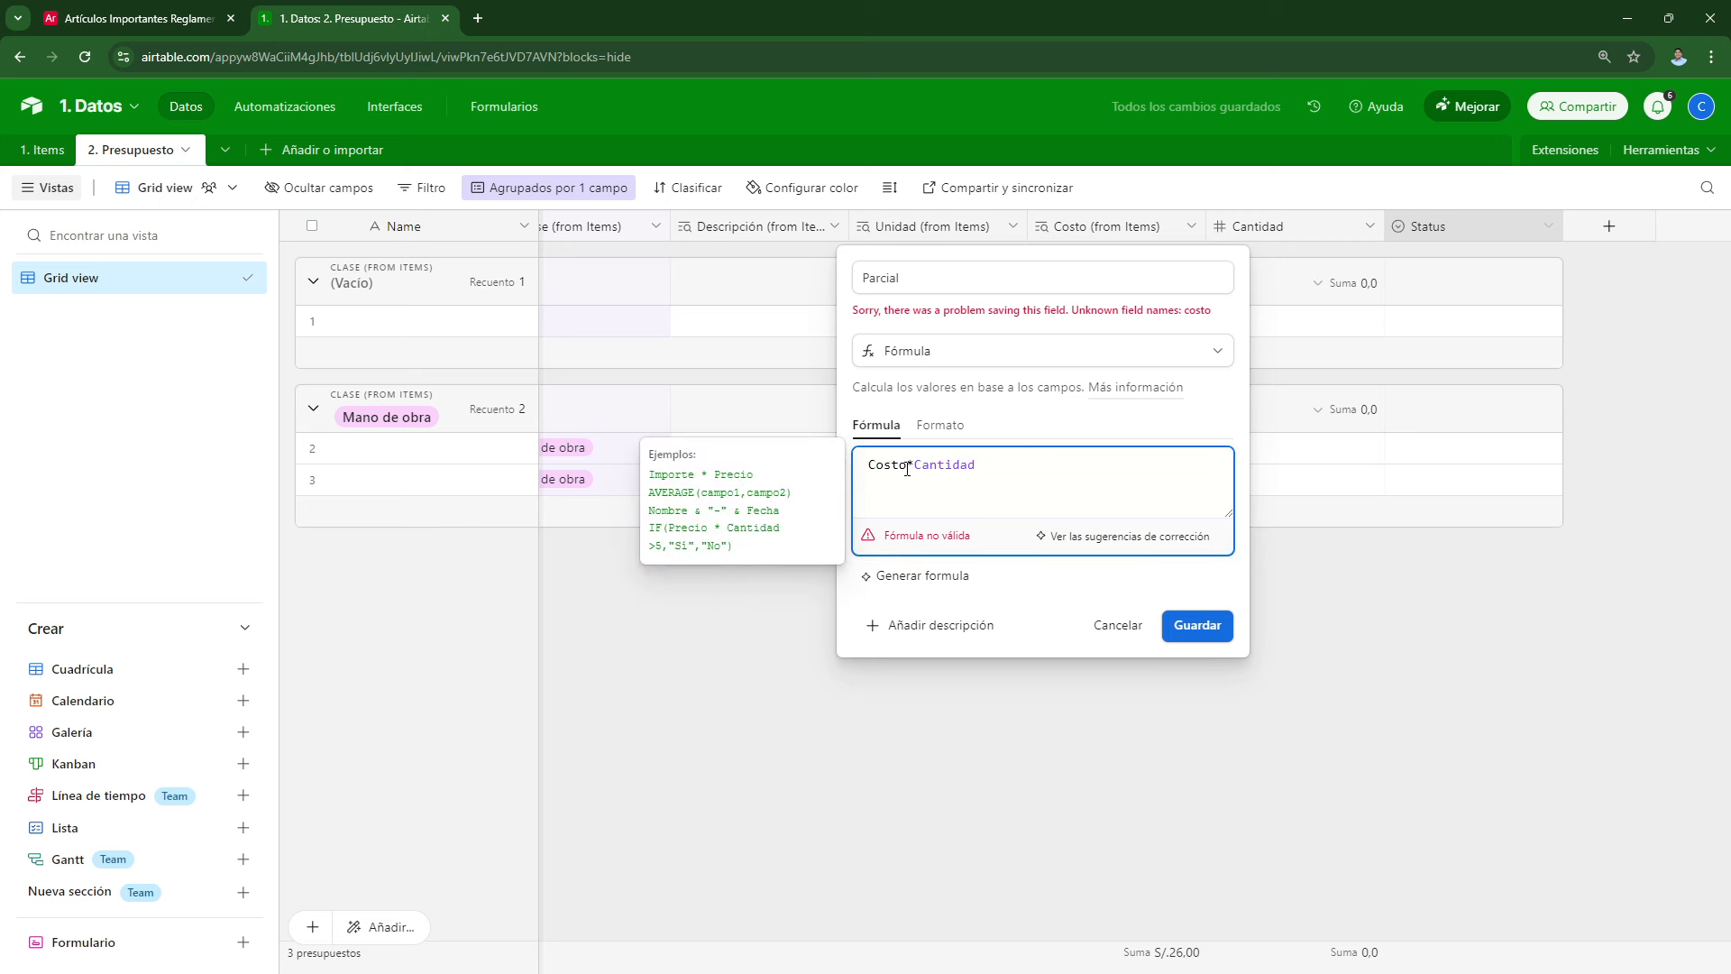
pyautogui.press('BackSpace')
pyautogui.press('BackSpace')
pyautogui.press('BackSpace')
pyautogui.press('BackSpace')
pyautogui.press('BackSpace')
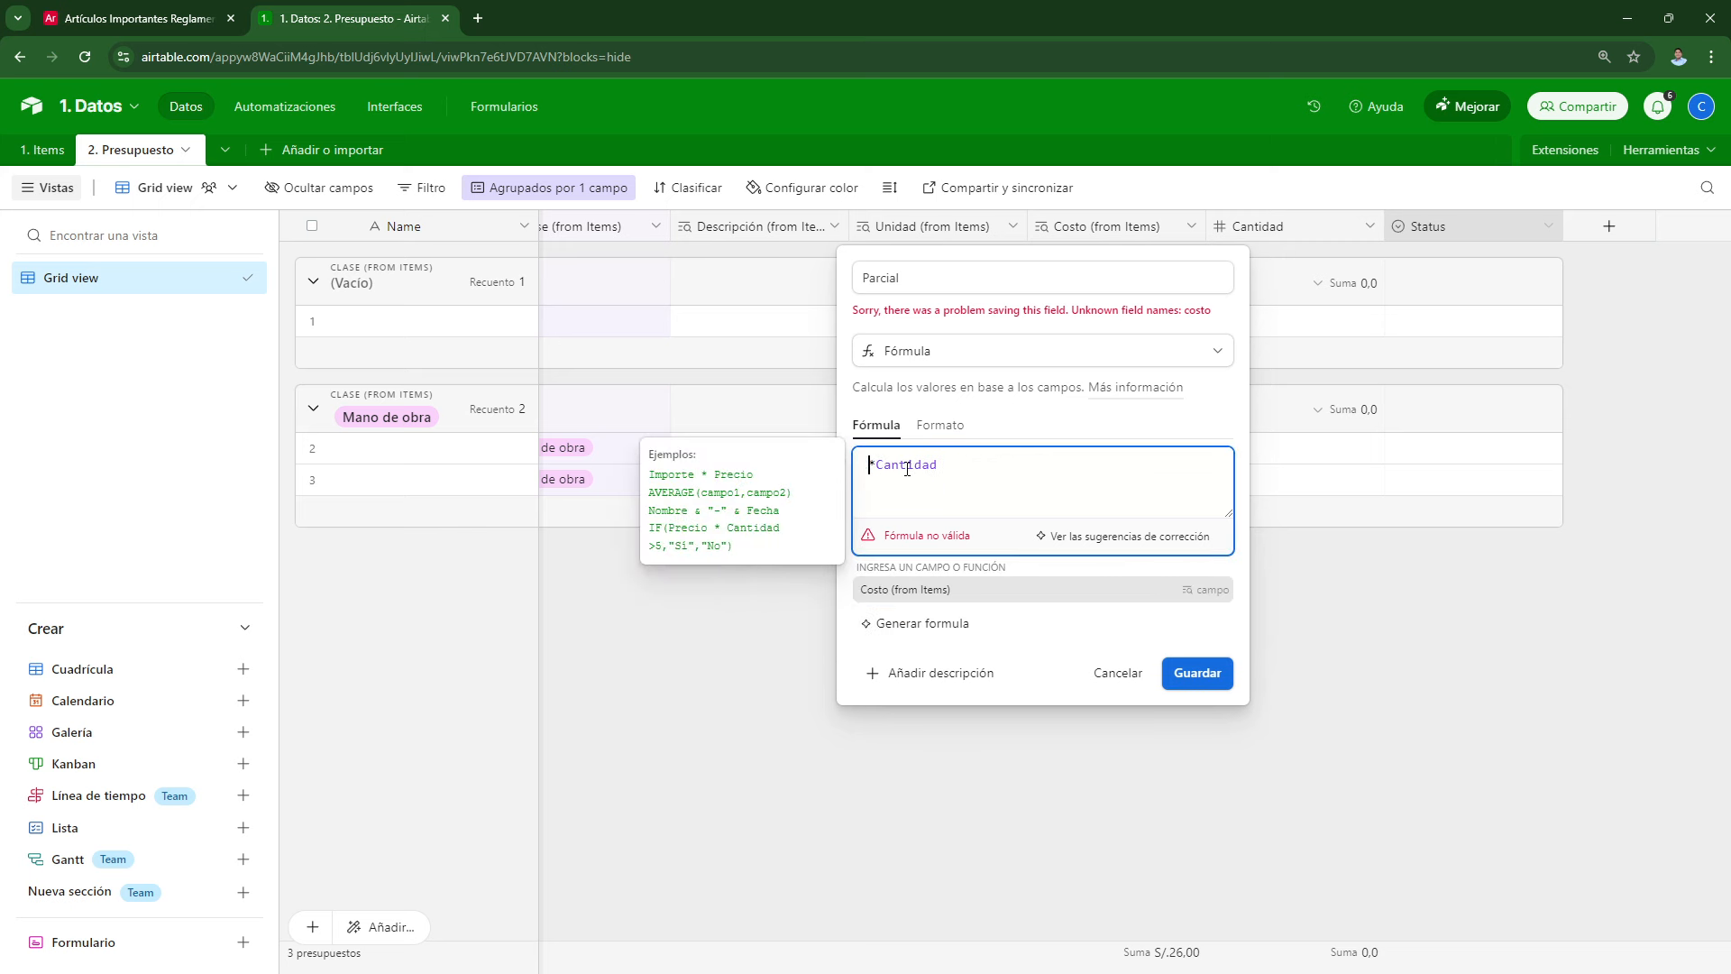
pyautogui.write('Costo')
pyautogui.click(911, 596)
# Step: Save the corrected formula, then enter Cantidad 45 for Peón por Horas and 56 for Operario por horas
pyautogui.click(1202, 624)
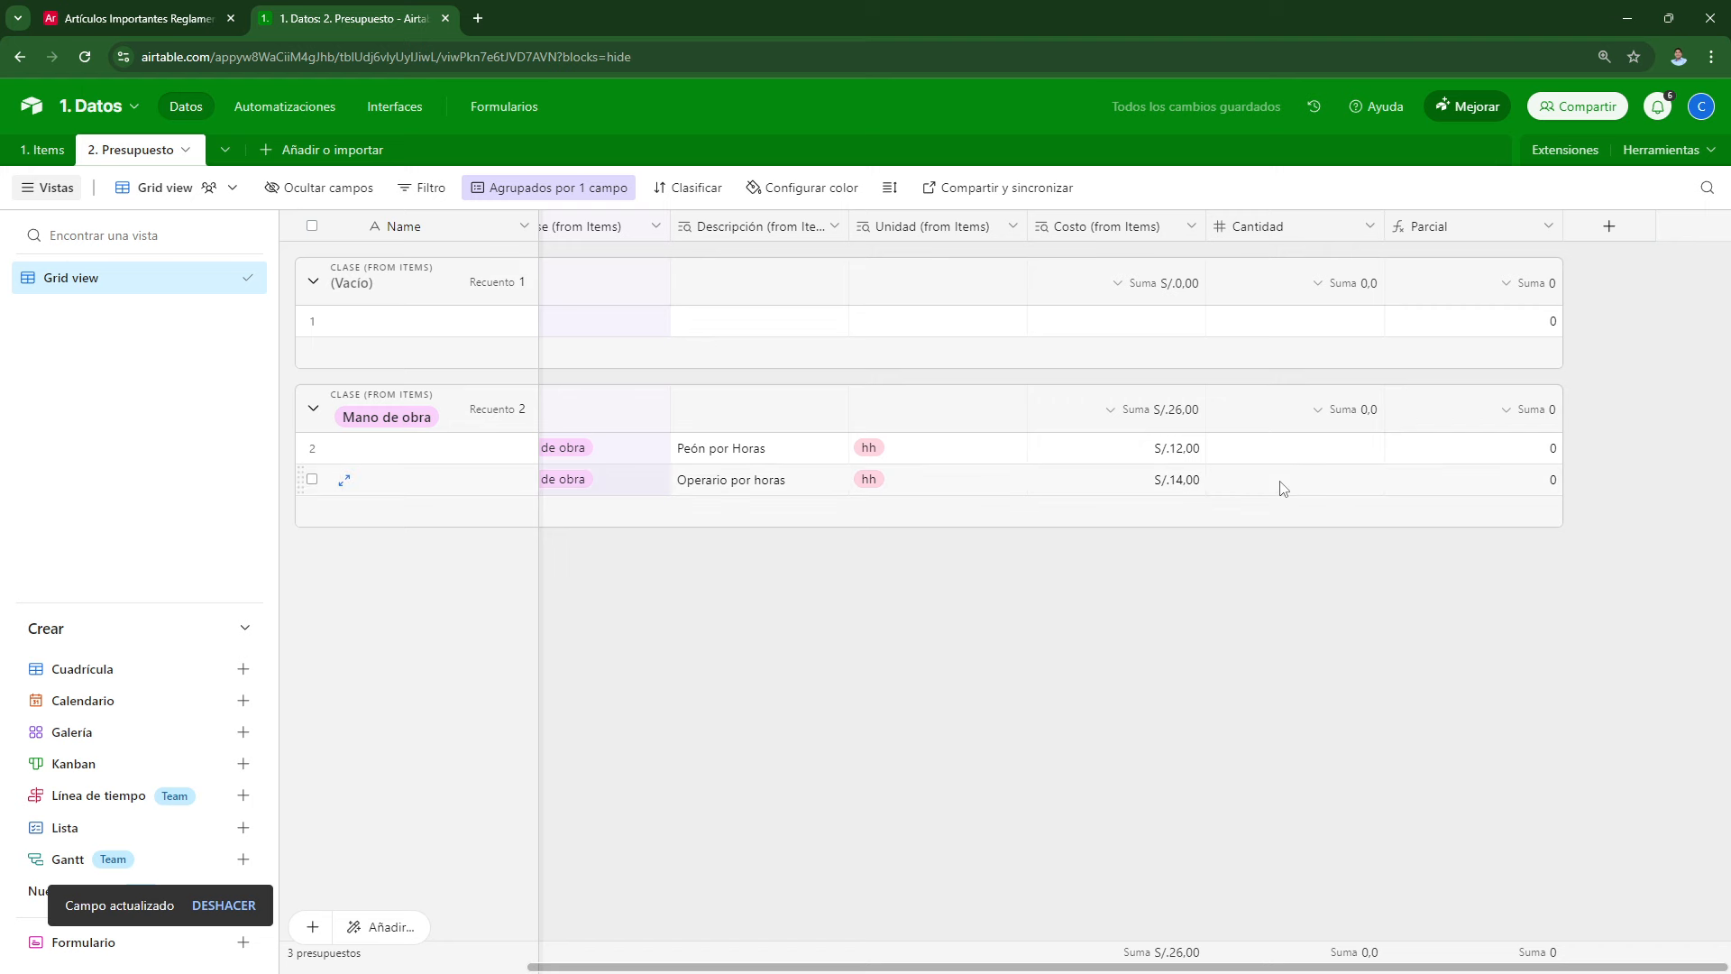
pyautogui.click(1288, 458)
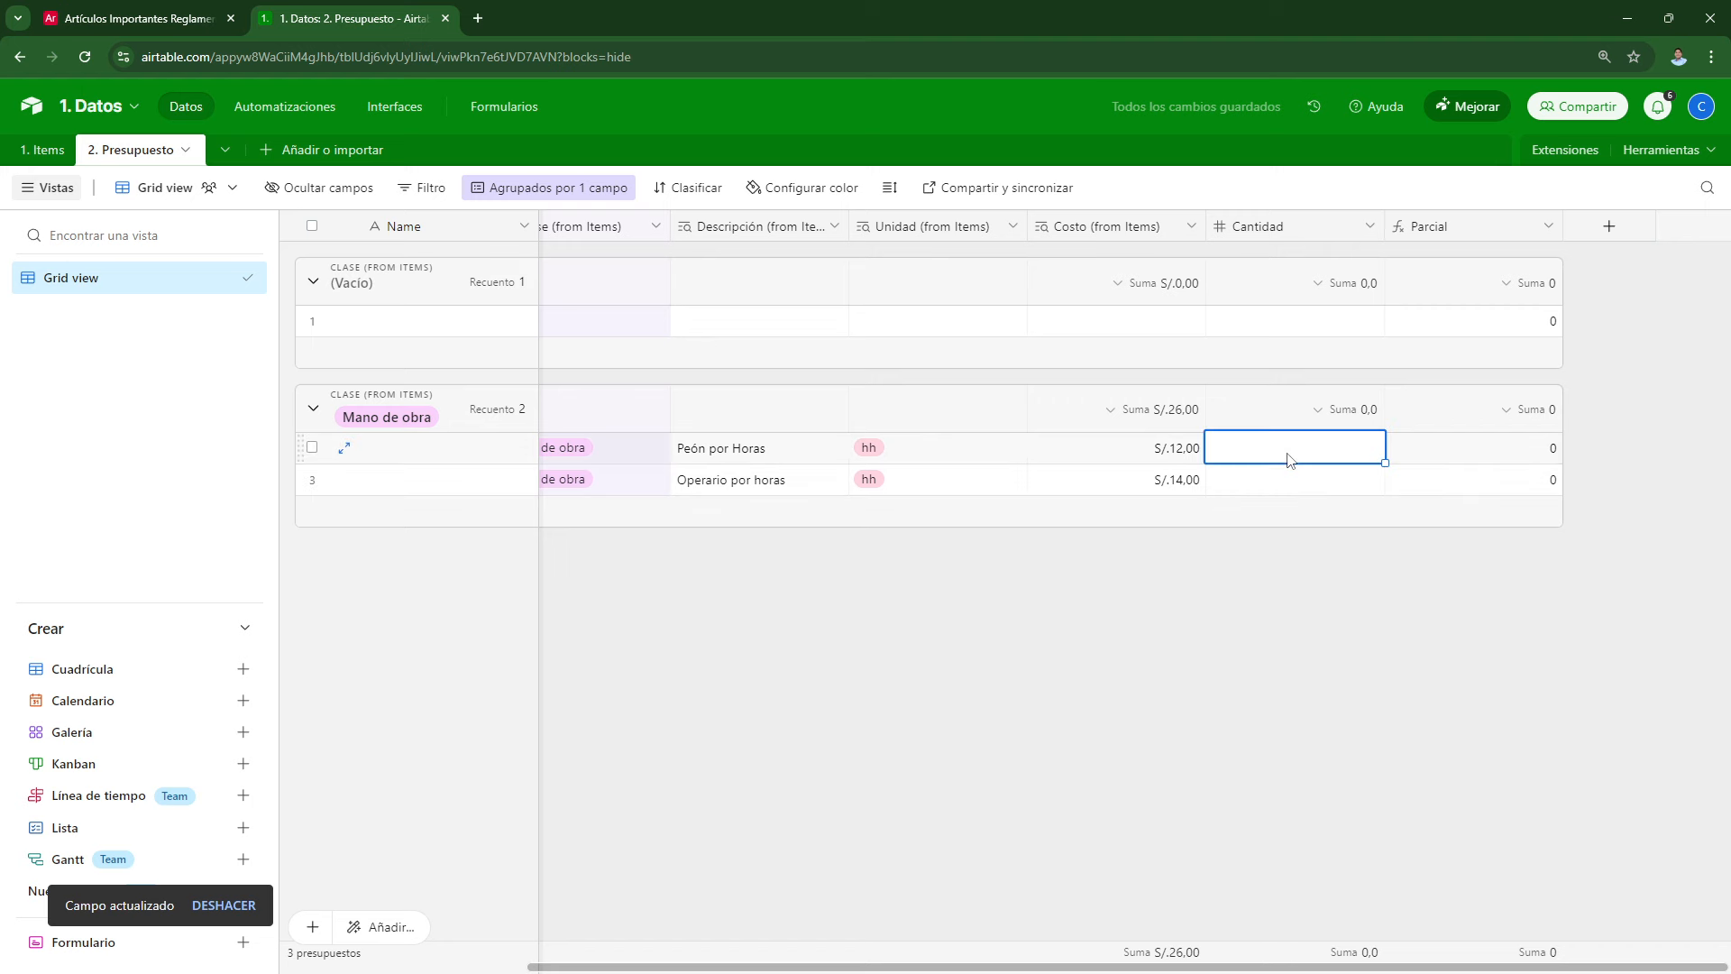
pyautogui.write('45')
pyautogui.press('Return')
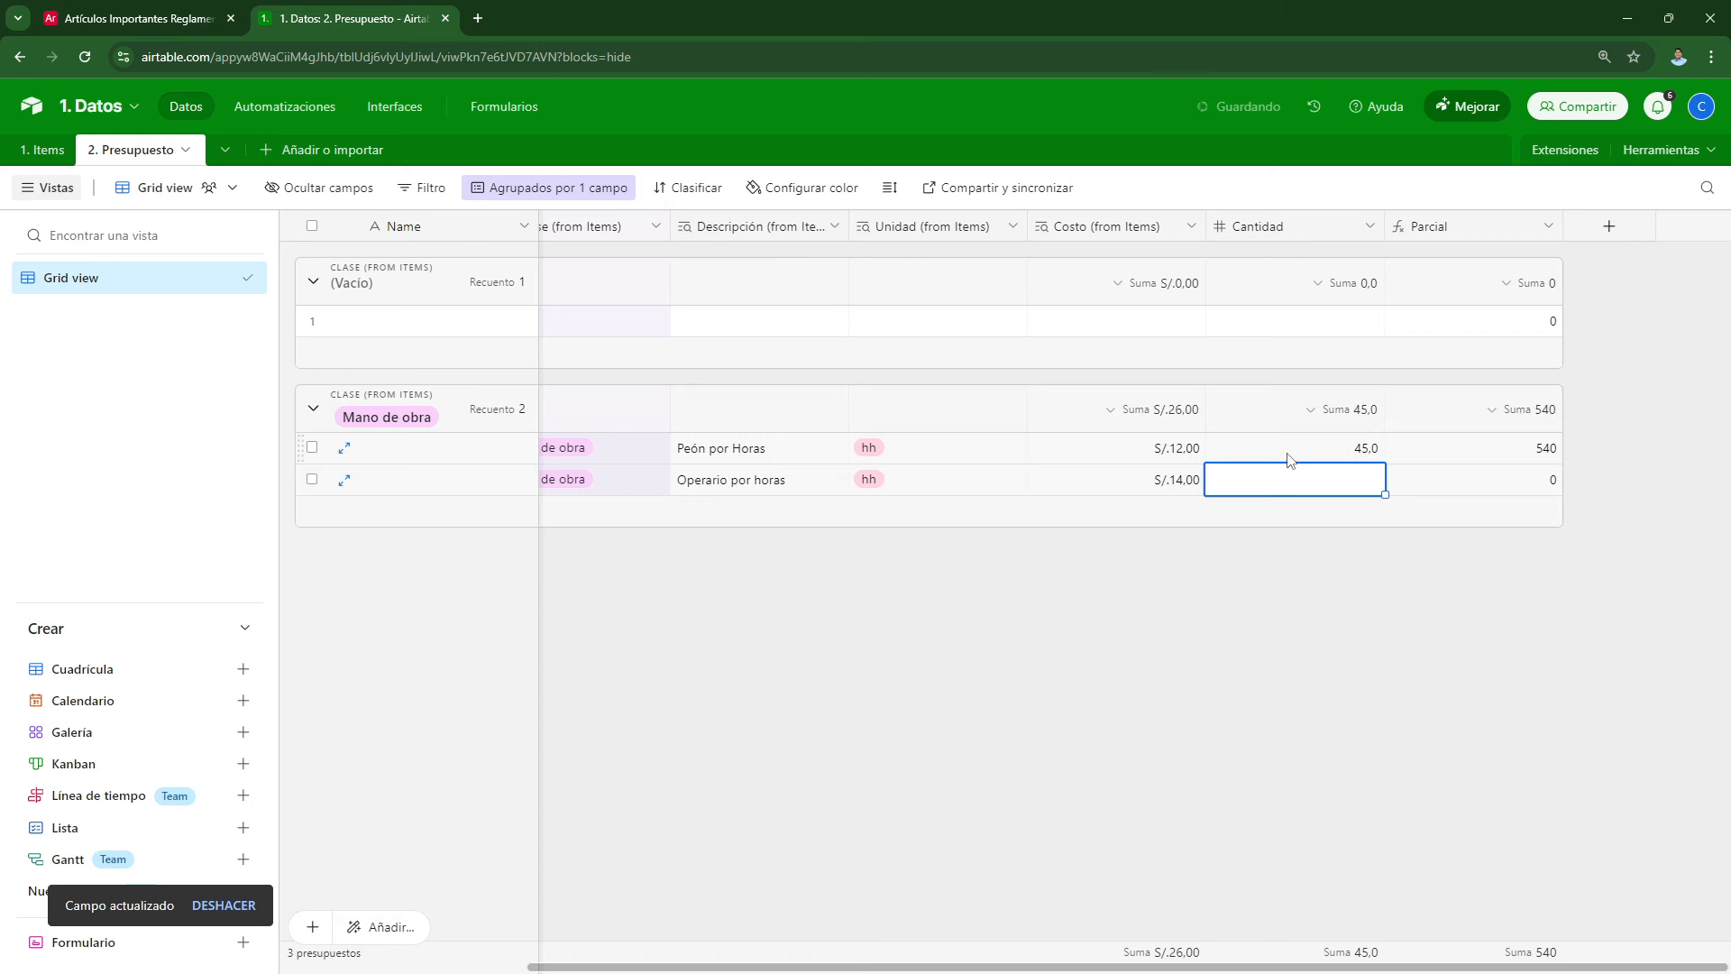
pyautogui.write('56')
pyautogui.press('Return')
pyautogui.click(1322, 667)
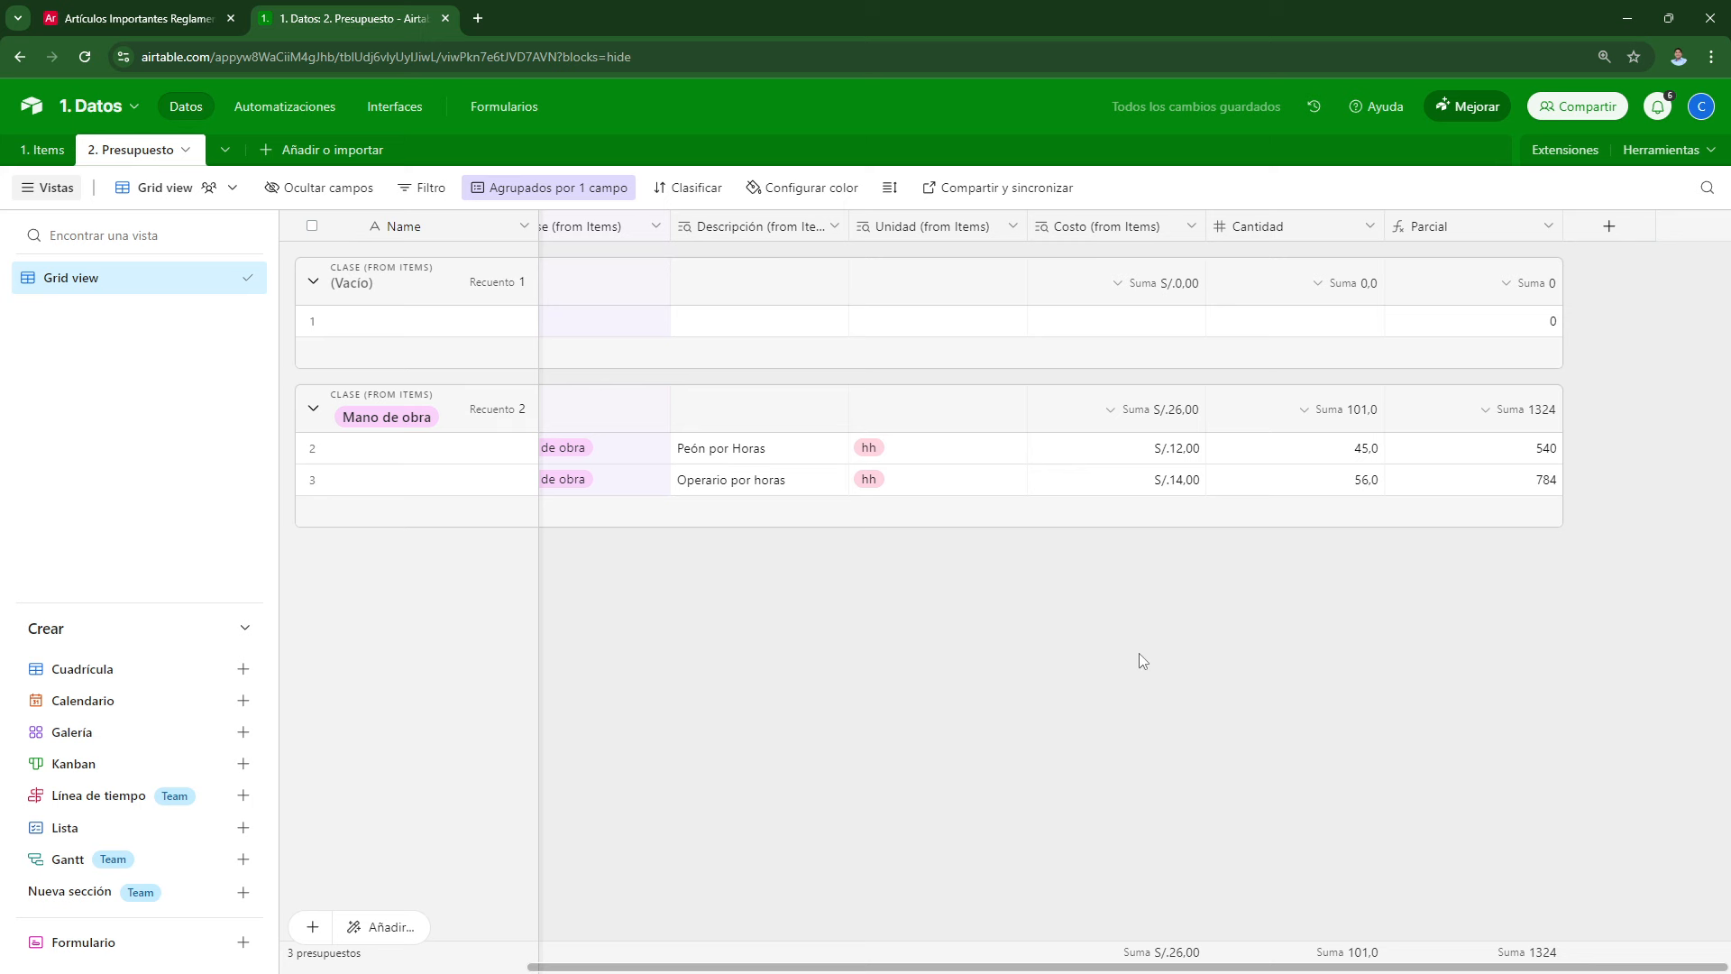
# Step: Format the Parcial field as Moneda currency with the S/. symbol
pyautogui.doubleClick(1447, 232)
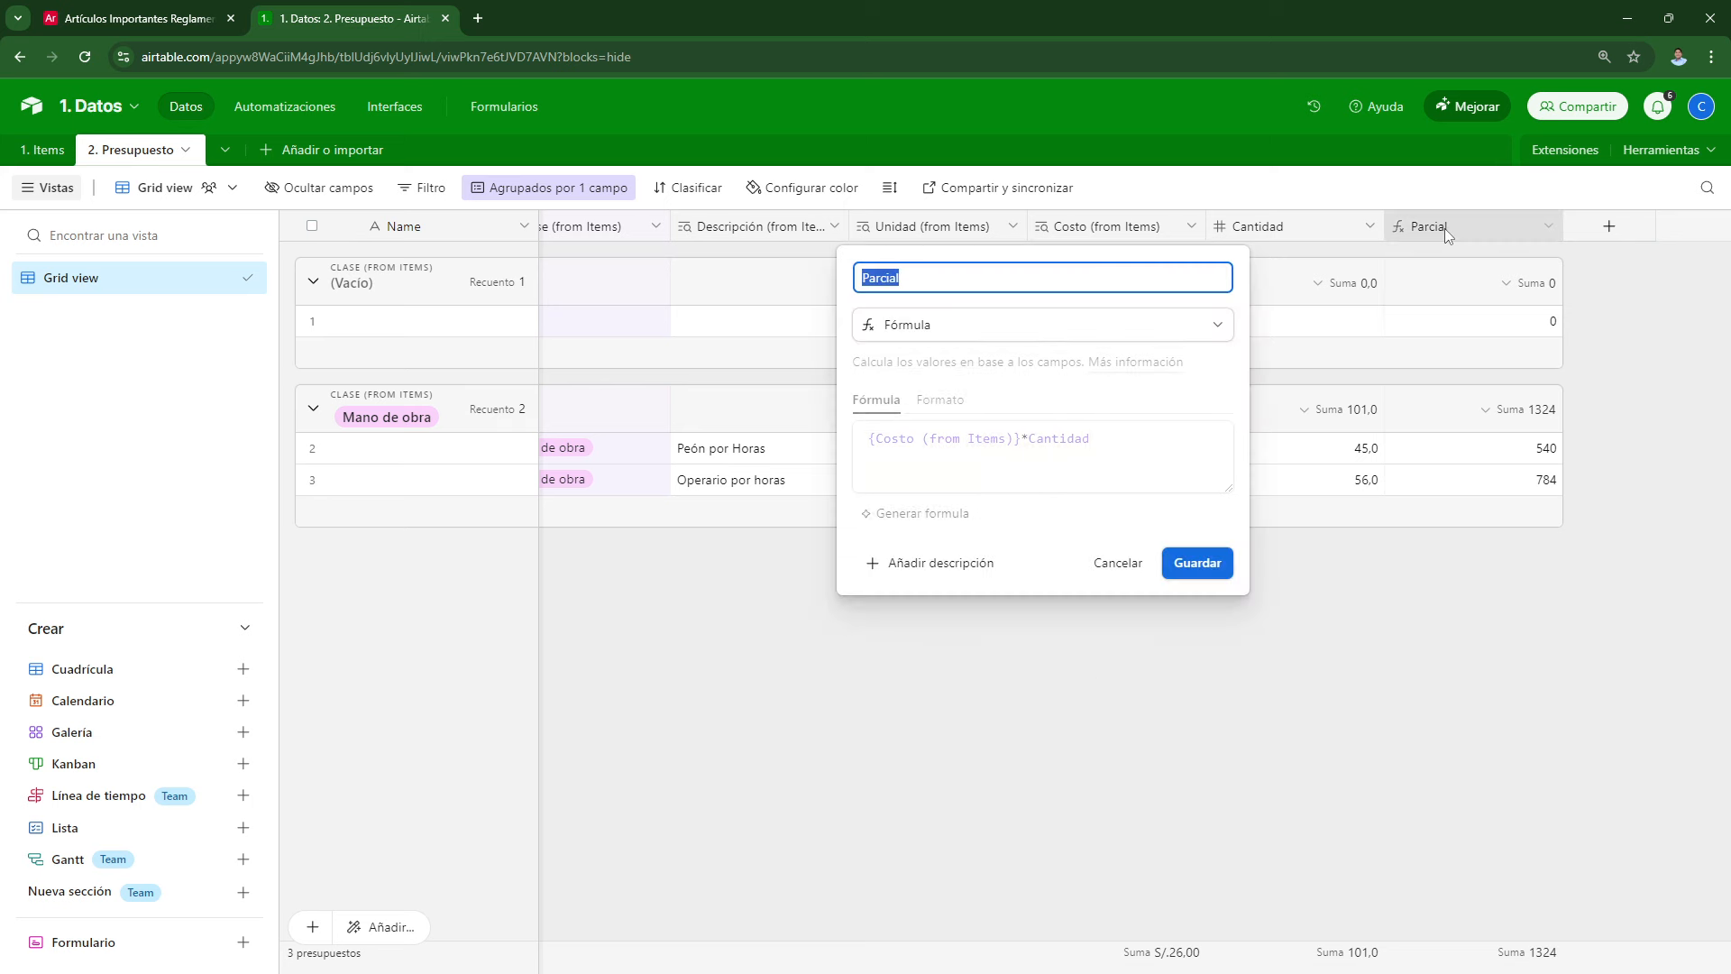
pyautogui.click(950, 399)
pyautogui.click(918, 476)
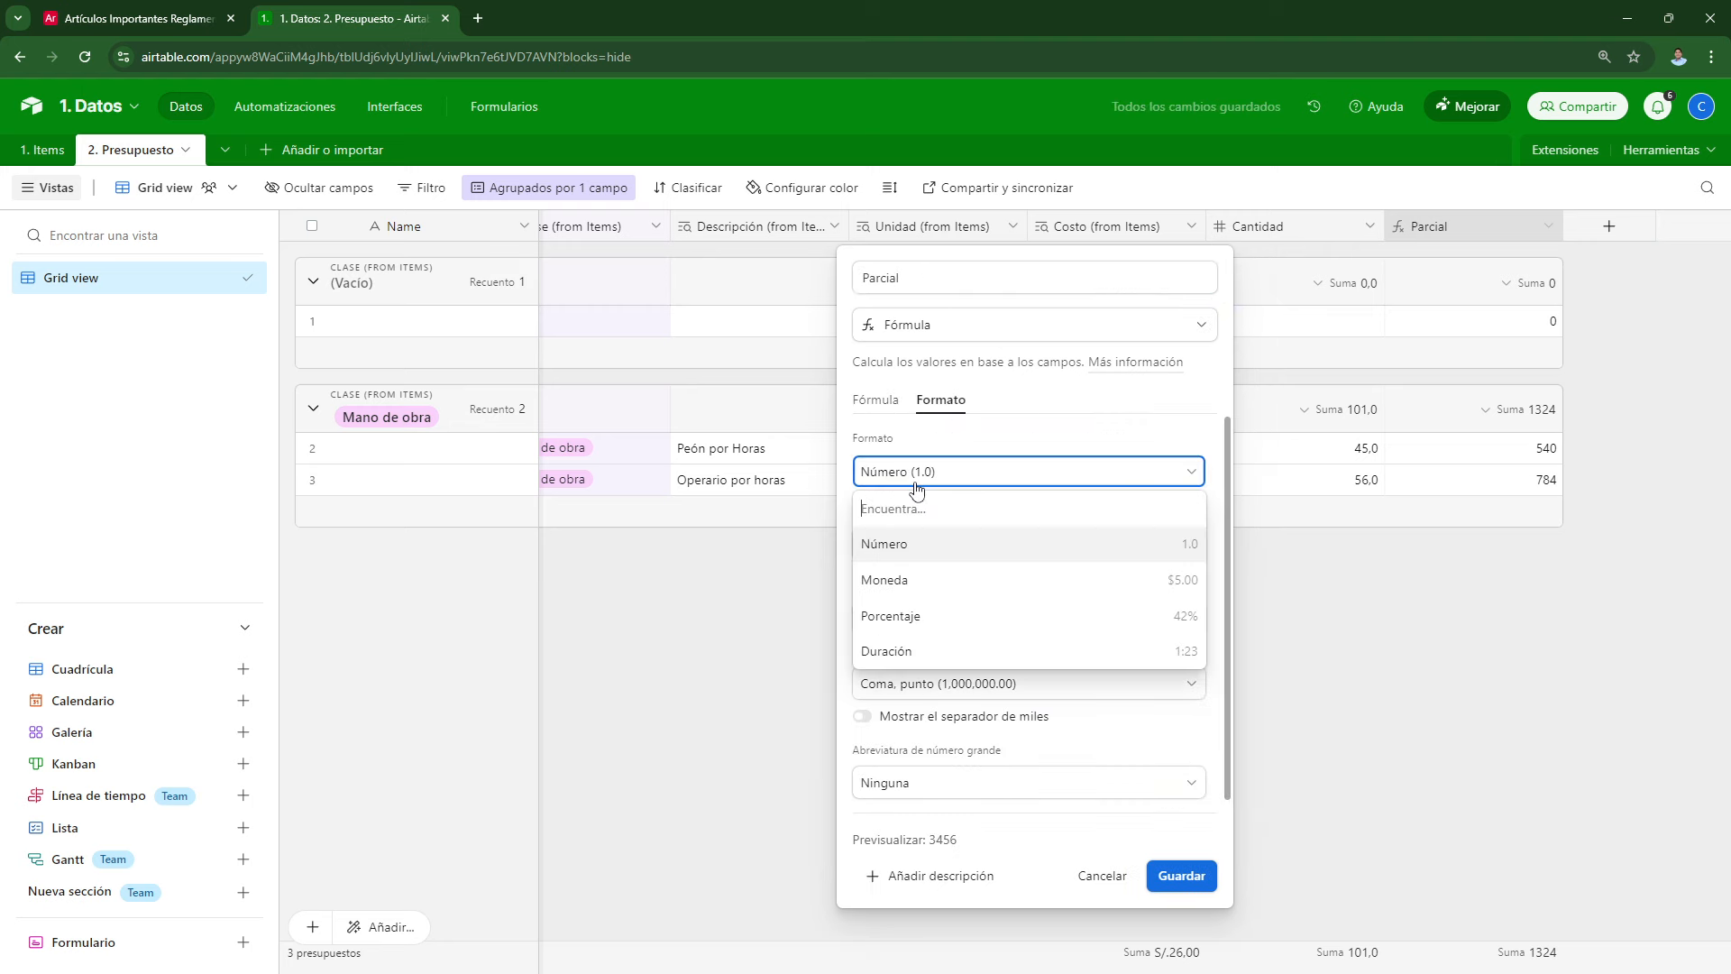
pyautogui.click(901, 575)
pyautogui.moveTo(919, 626); pyautogui.dragTo(809, 616)
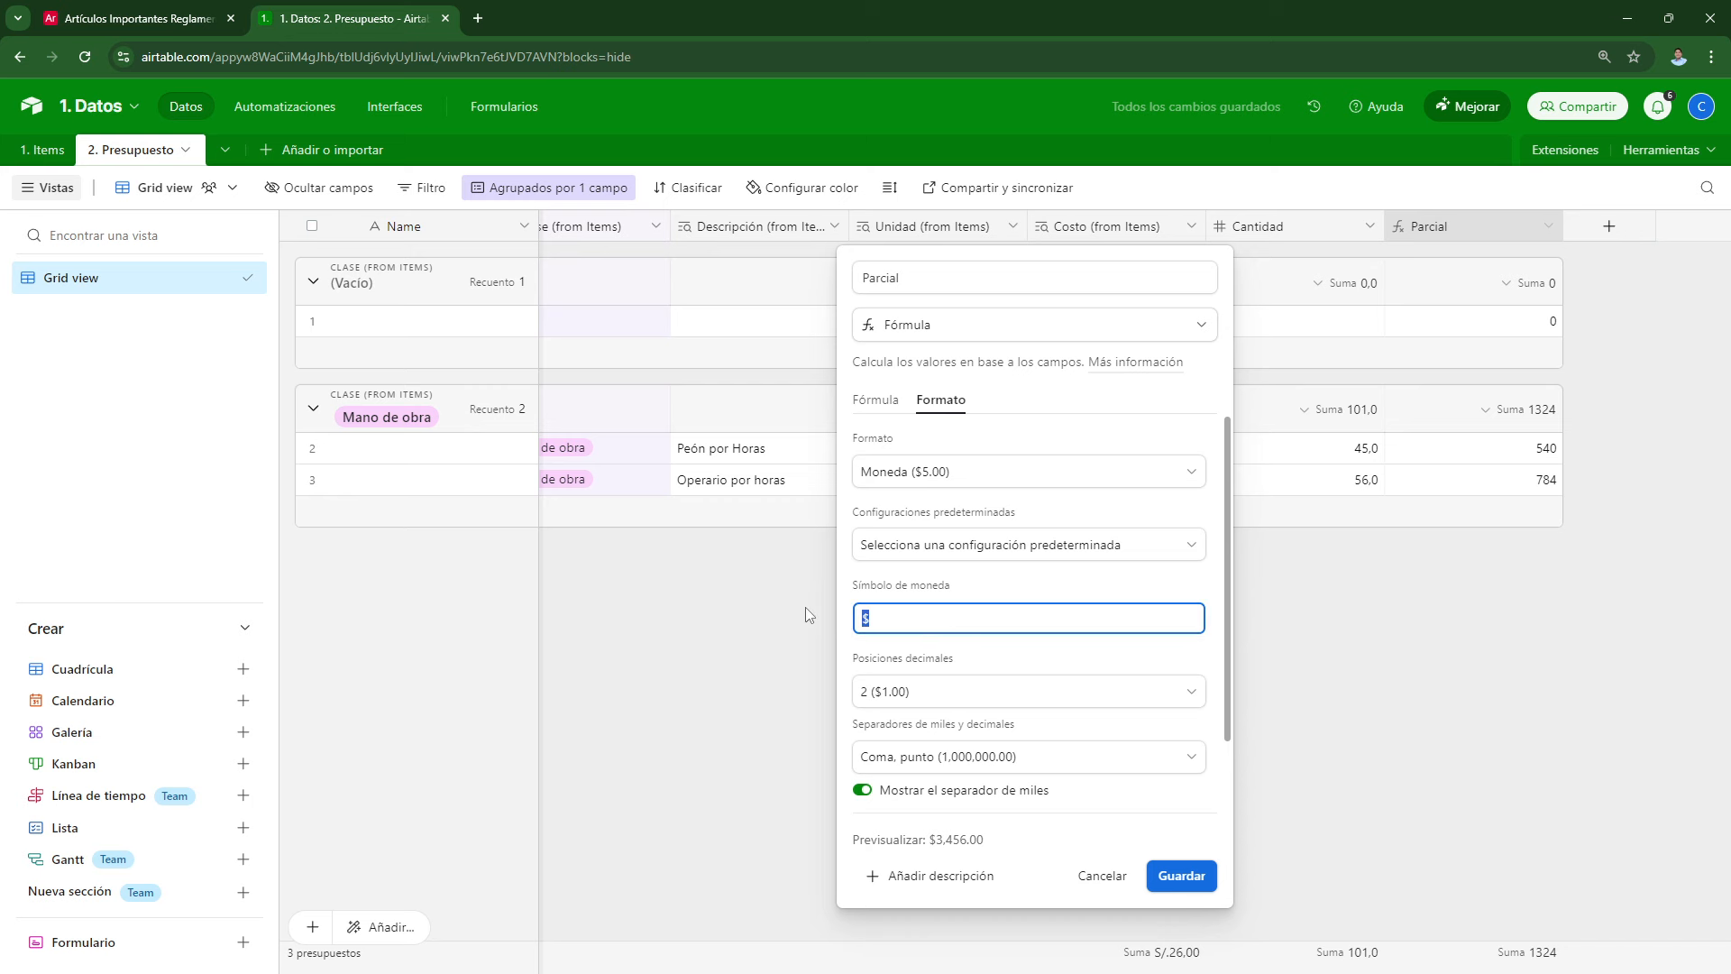
pyautogui.write('S/.')
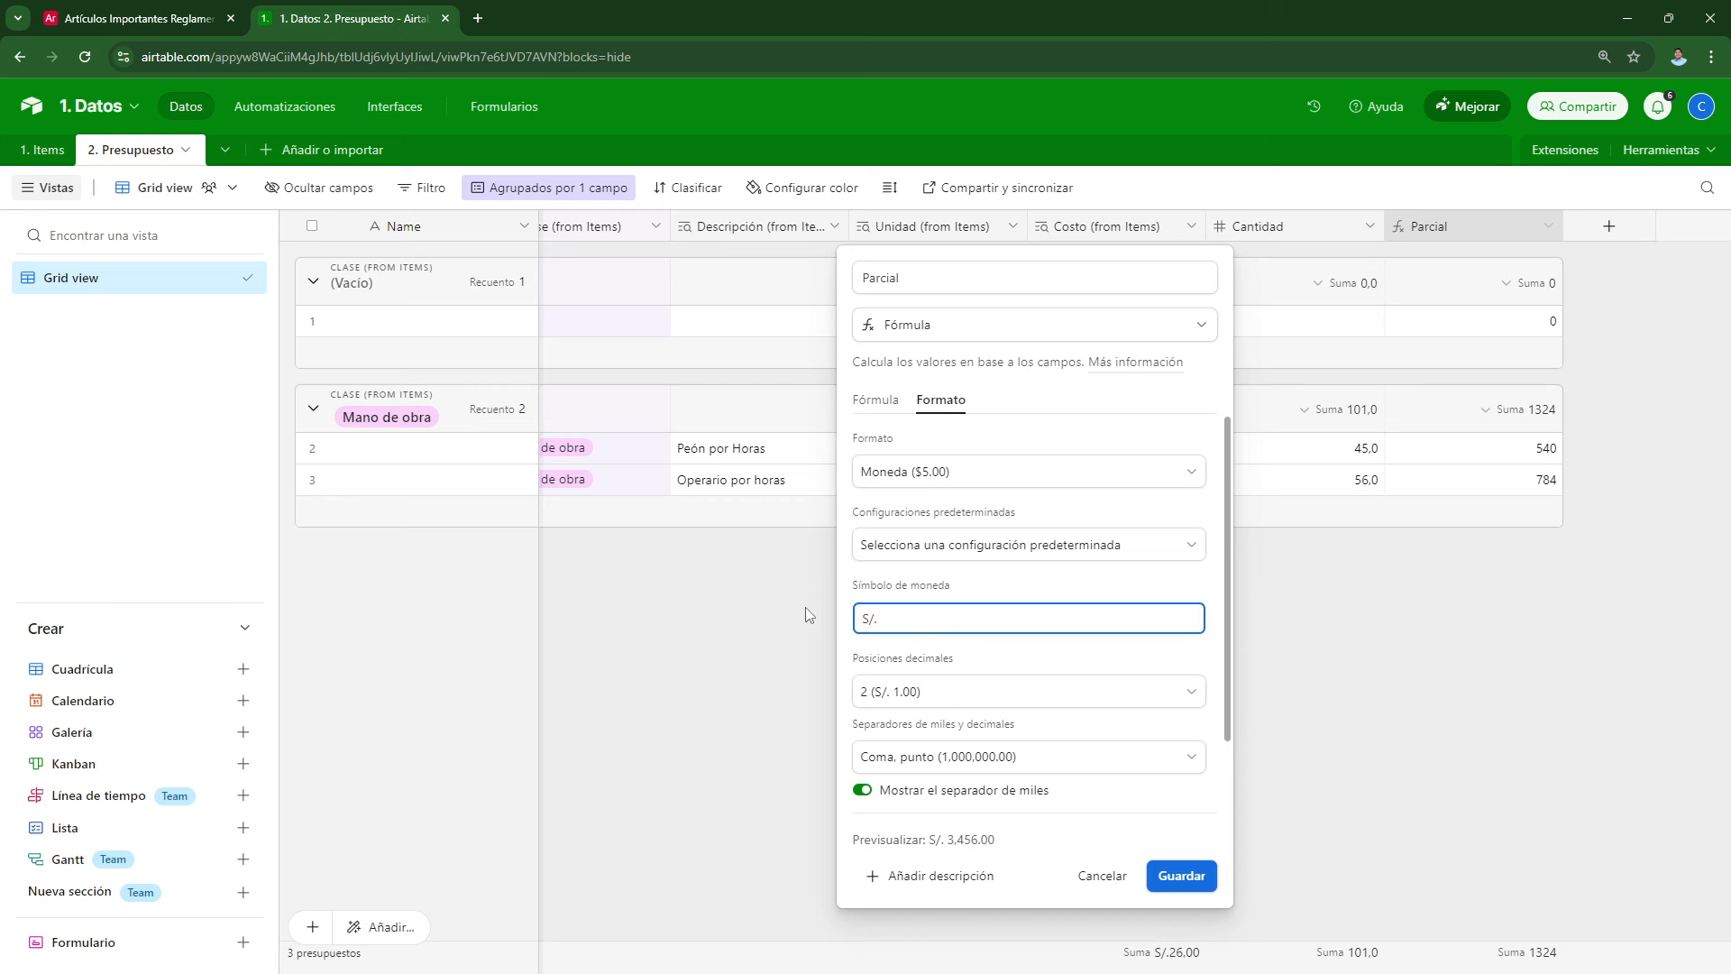
pyautogui.click(1178, 879)
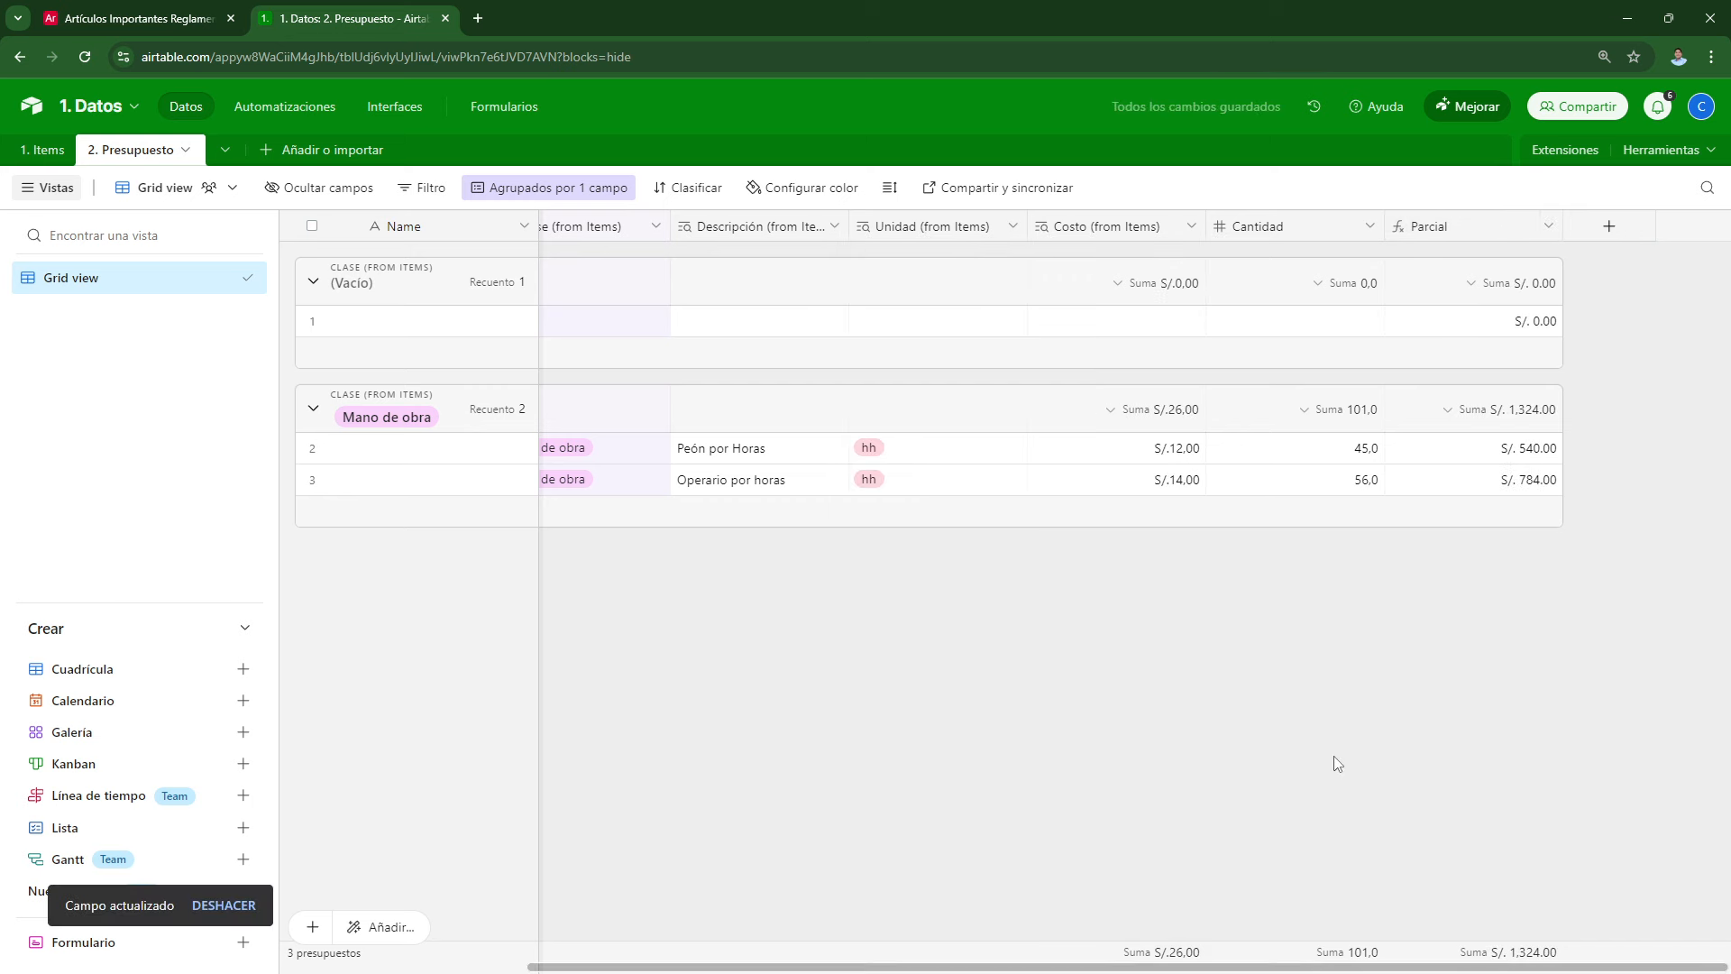
# Step: Narrow the Unidad (from Items), Costo (from Items) and Cantidad columns
pyautogui.hscroll(-5, 892, 541)
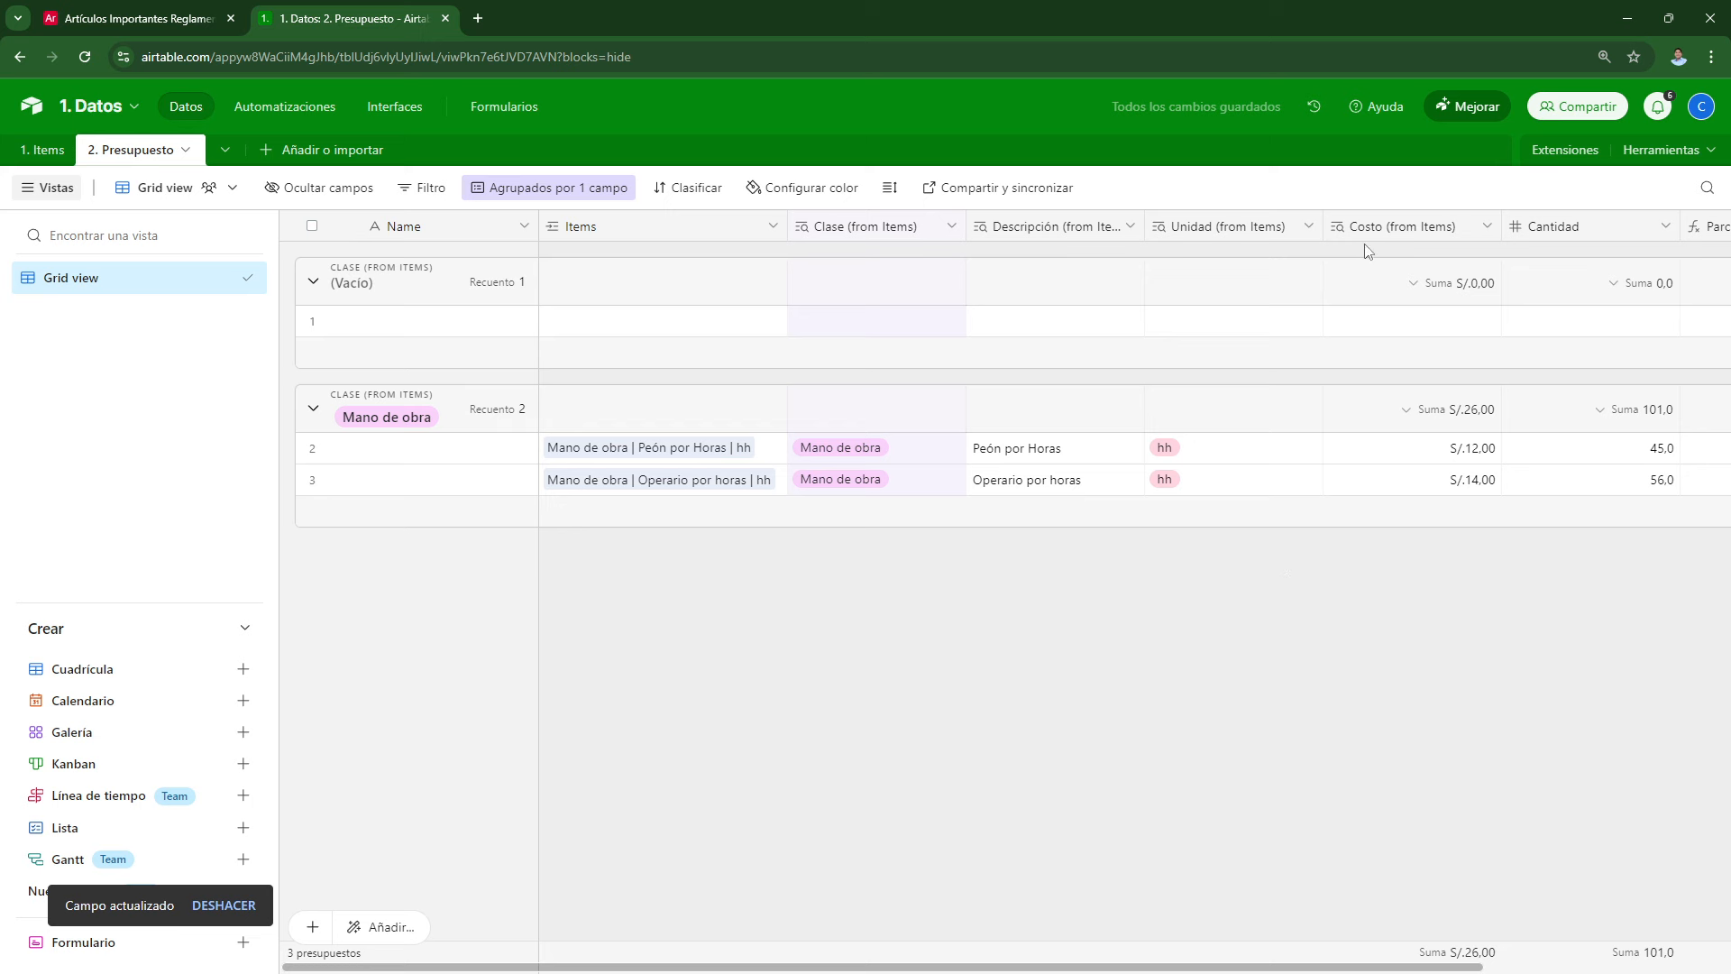
pyautogui.moveTo(1323, 225); pyautogui.dragTo(1208, 225)
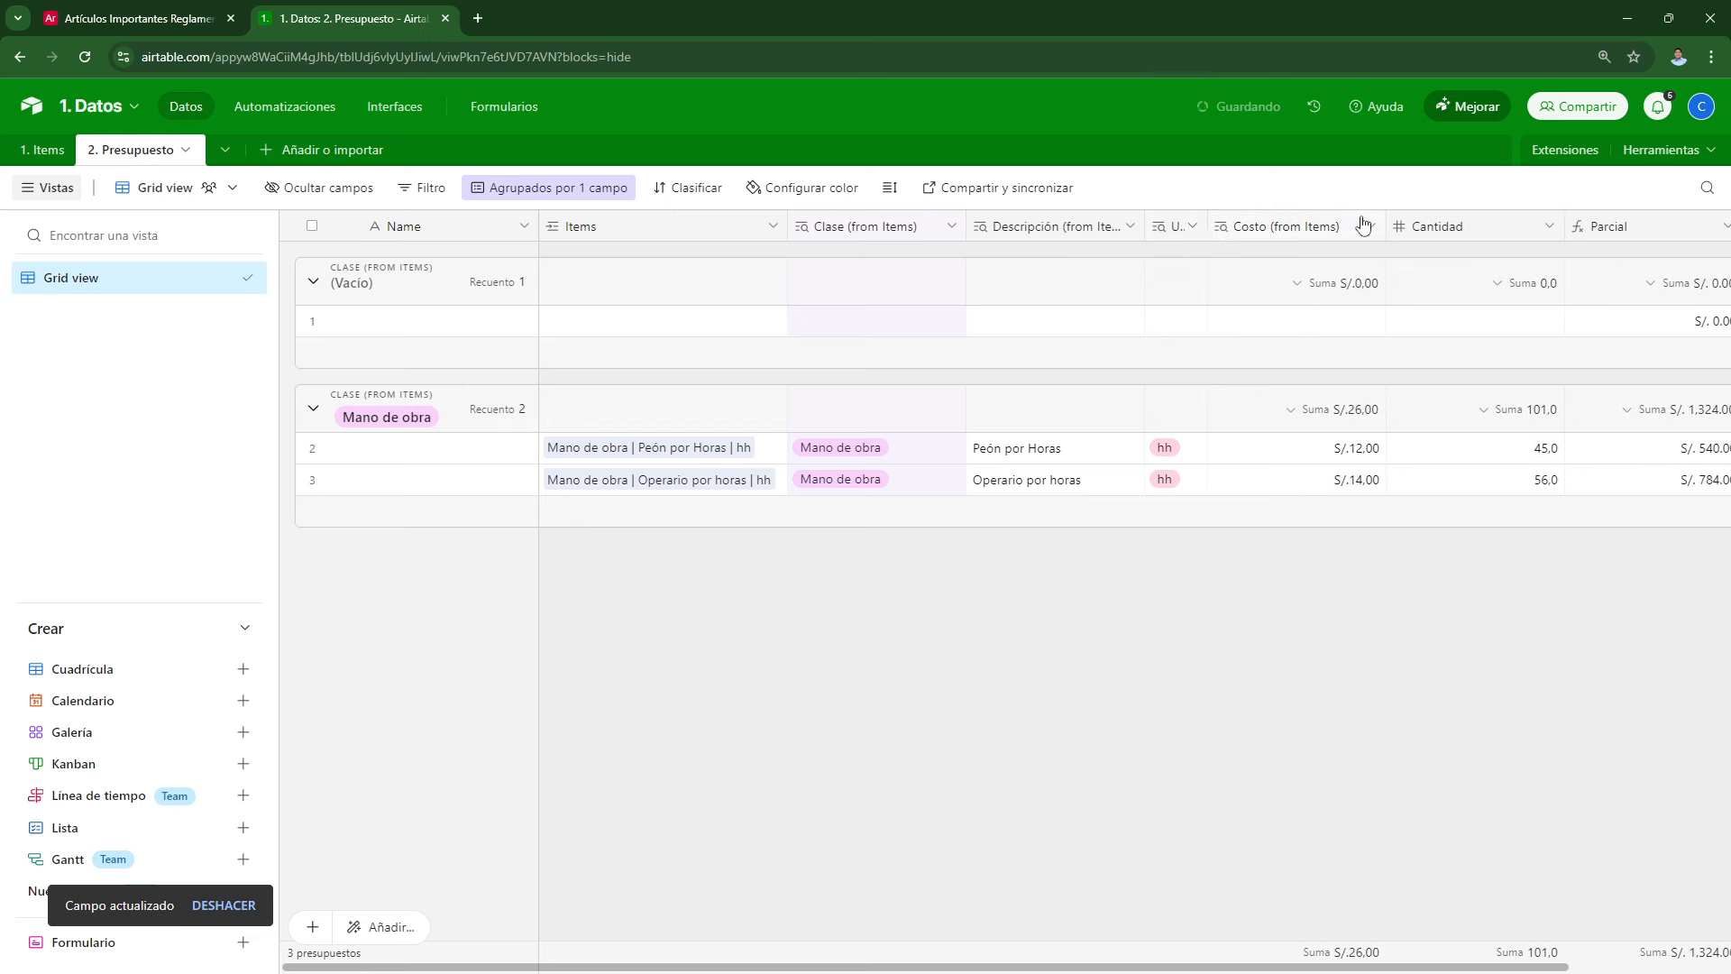
pyautogui.moveTo(1386, 226); pyautogui.dragTo(1267, 226)
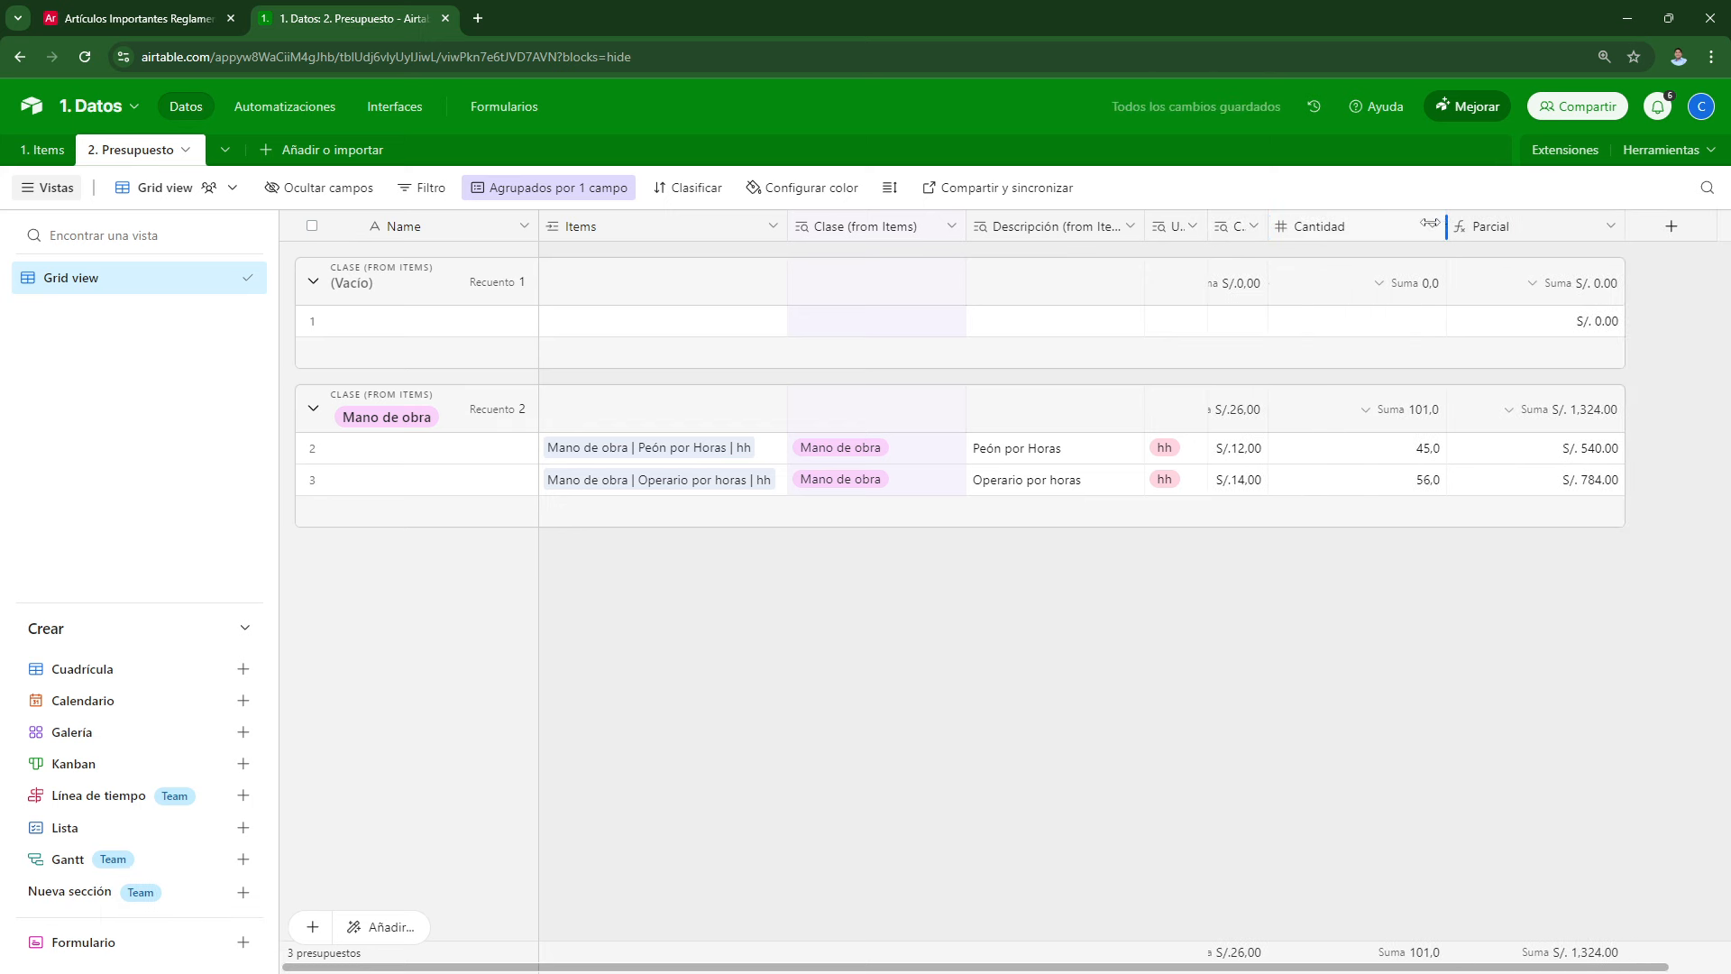
pyautogui.moveTo(1430, 223); pyautogui.dragTo(1323, 237)
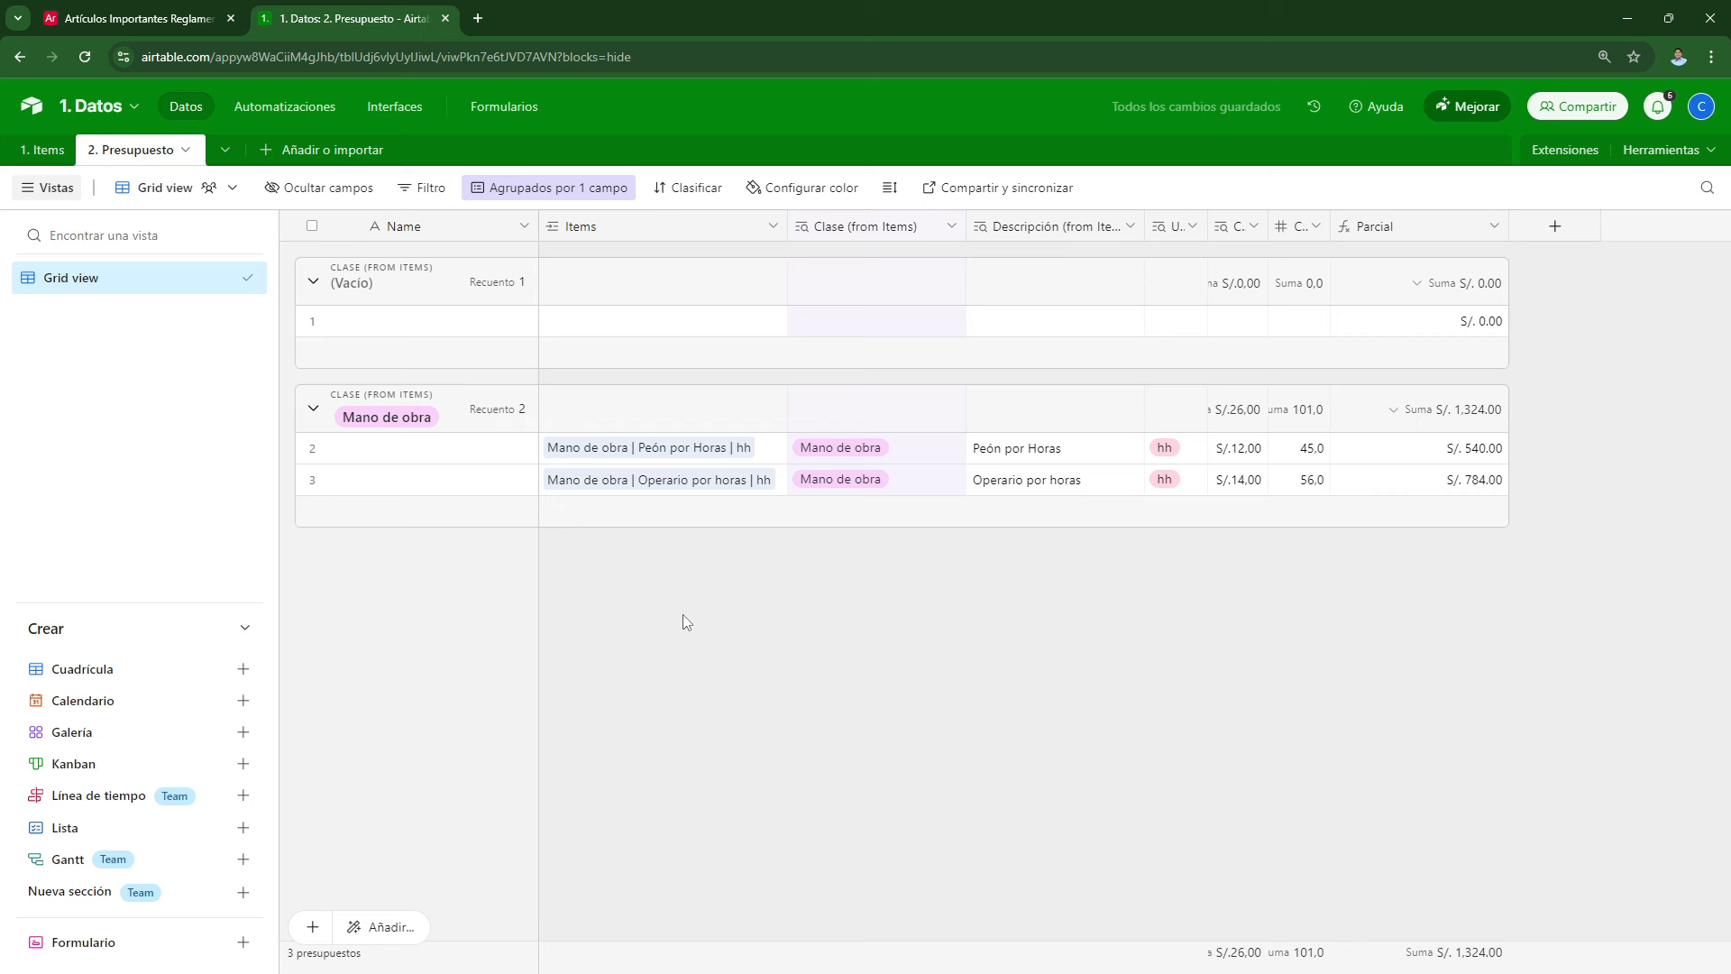
# Step: Open the empty budget row's Items list and close it without linking anything
pyautogui.click(807, 331)
pyautogui.click(622, 327)
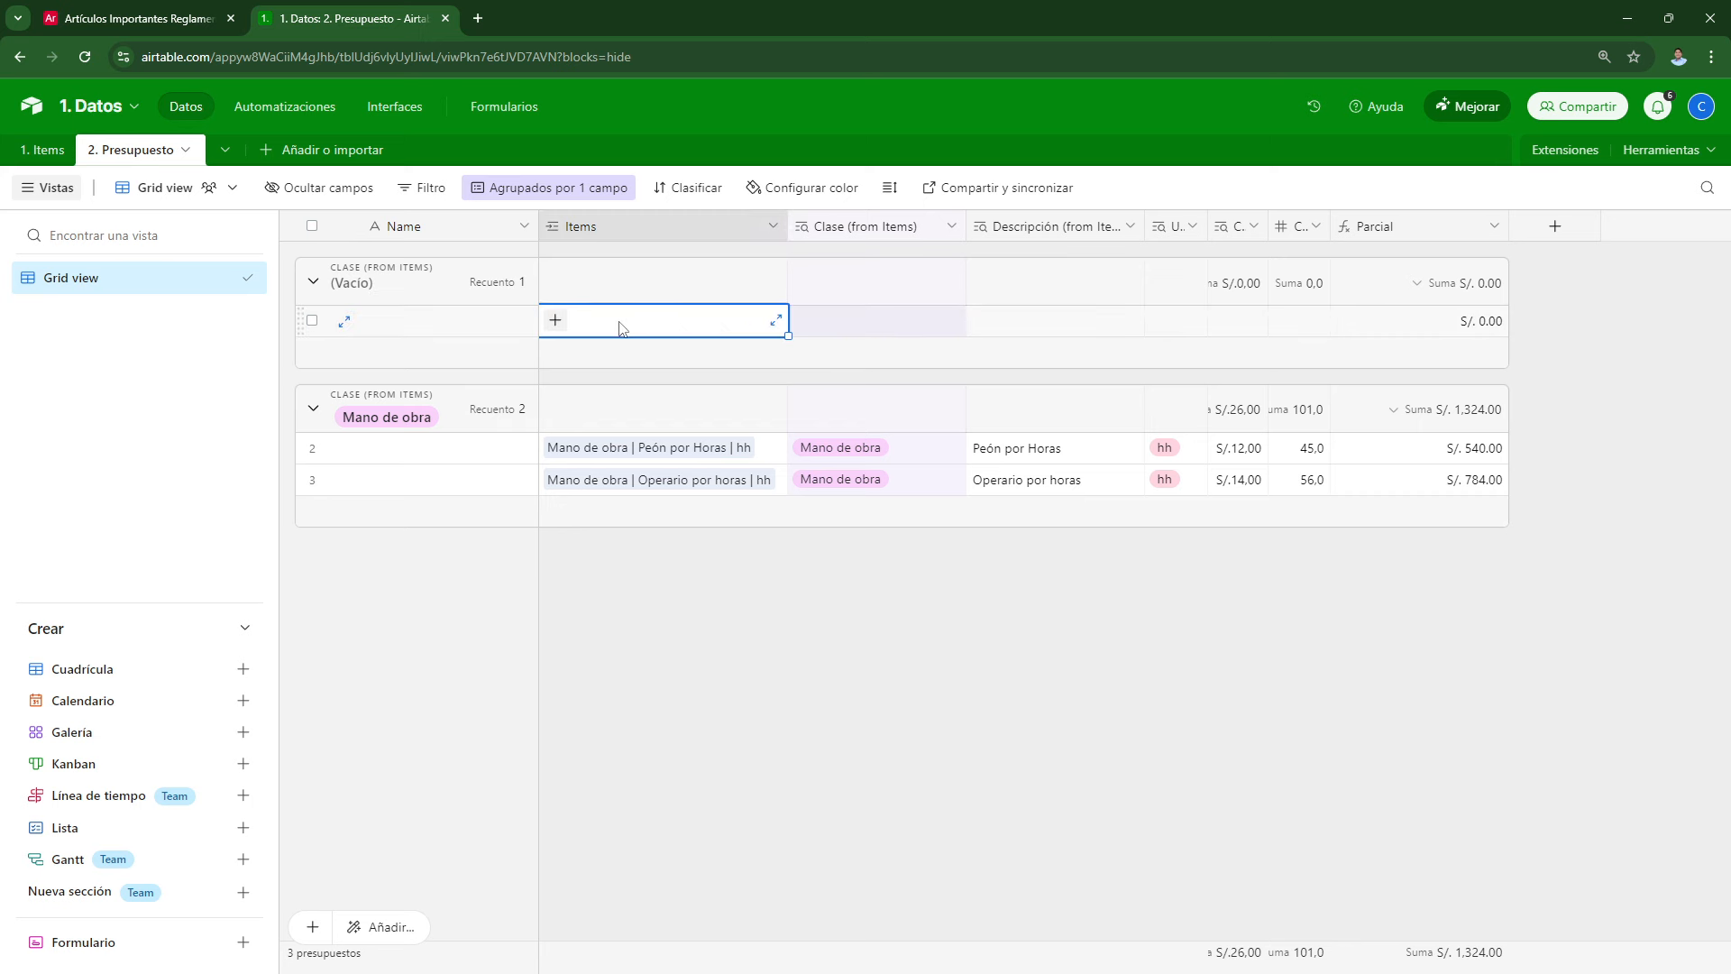
pyautogui.click(555, 322)
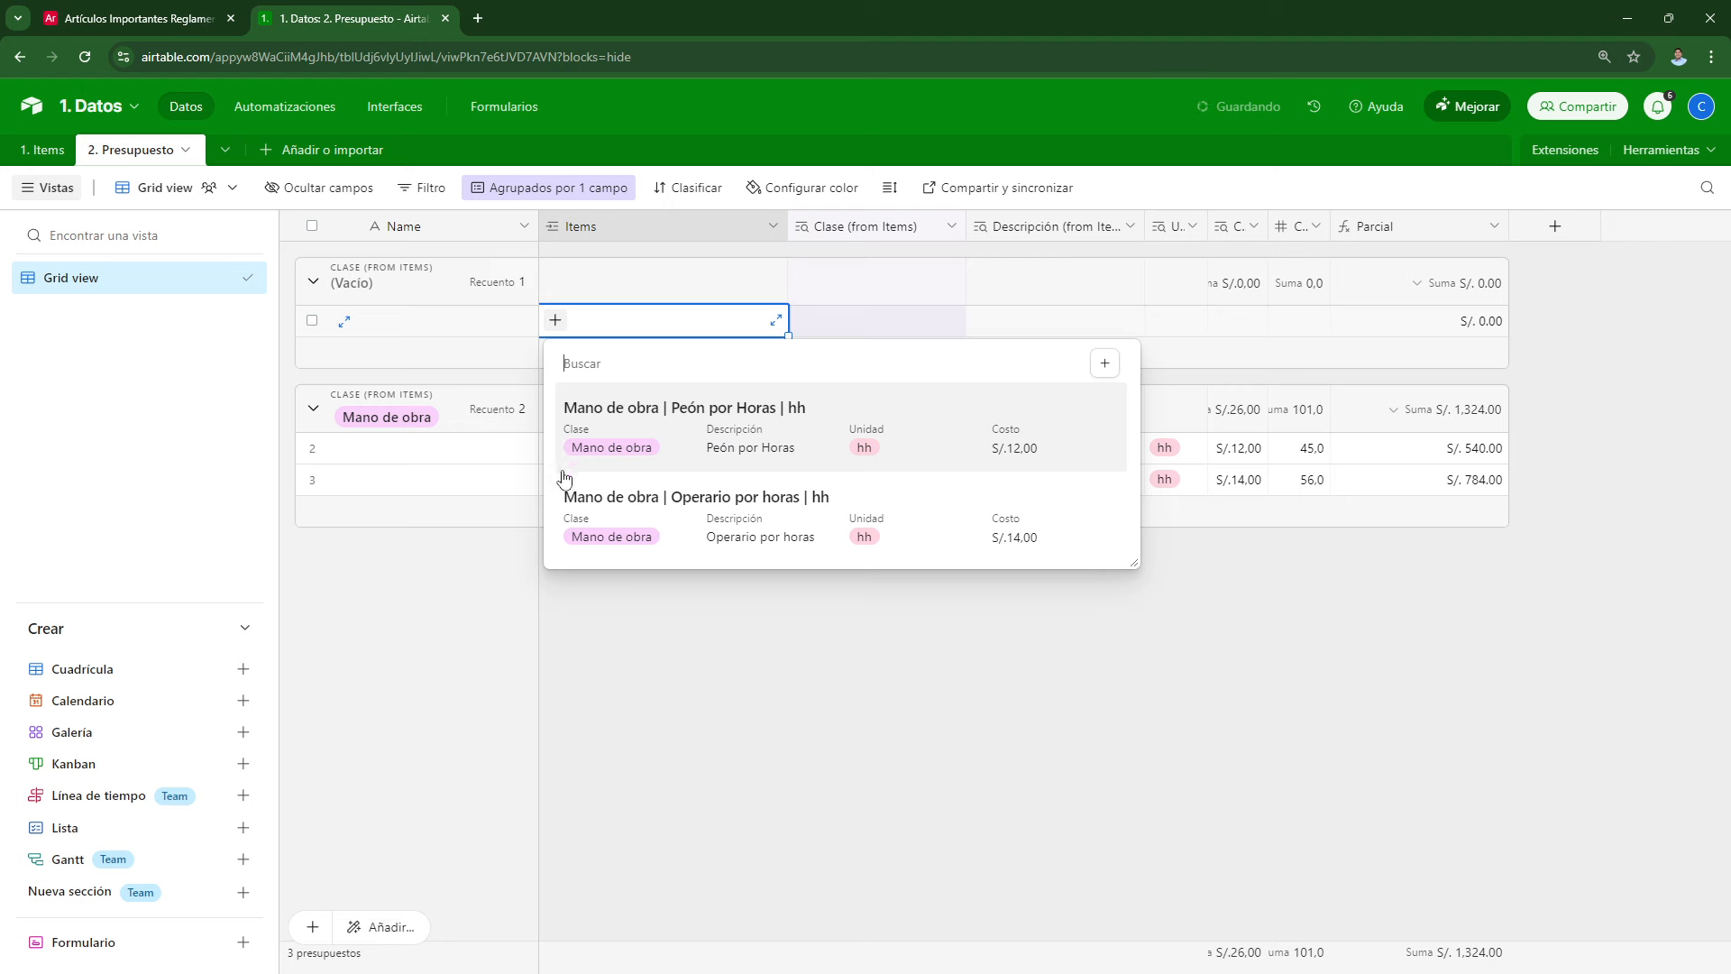
pyautogui.click(591, 307)
pyautogui.click(677, 681)
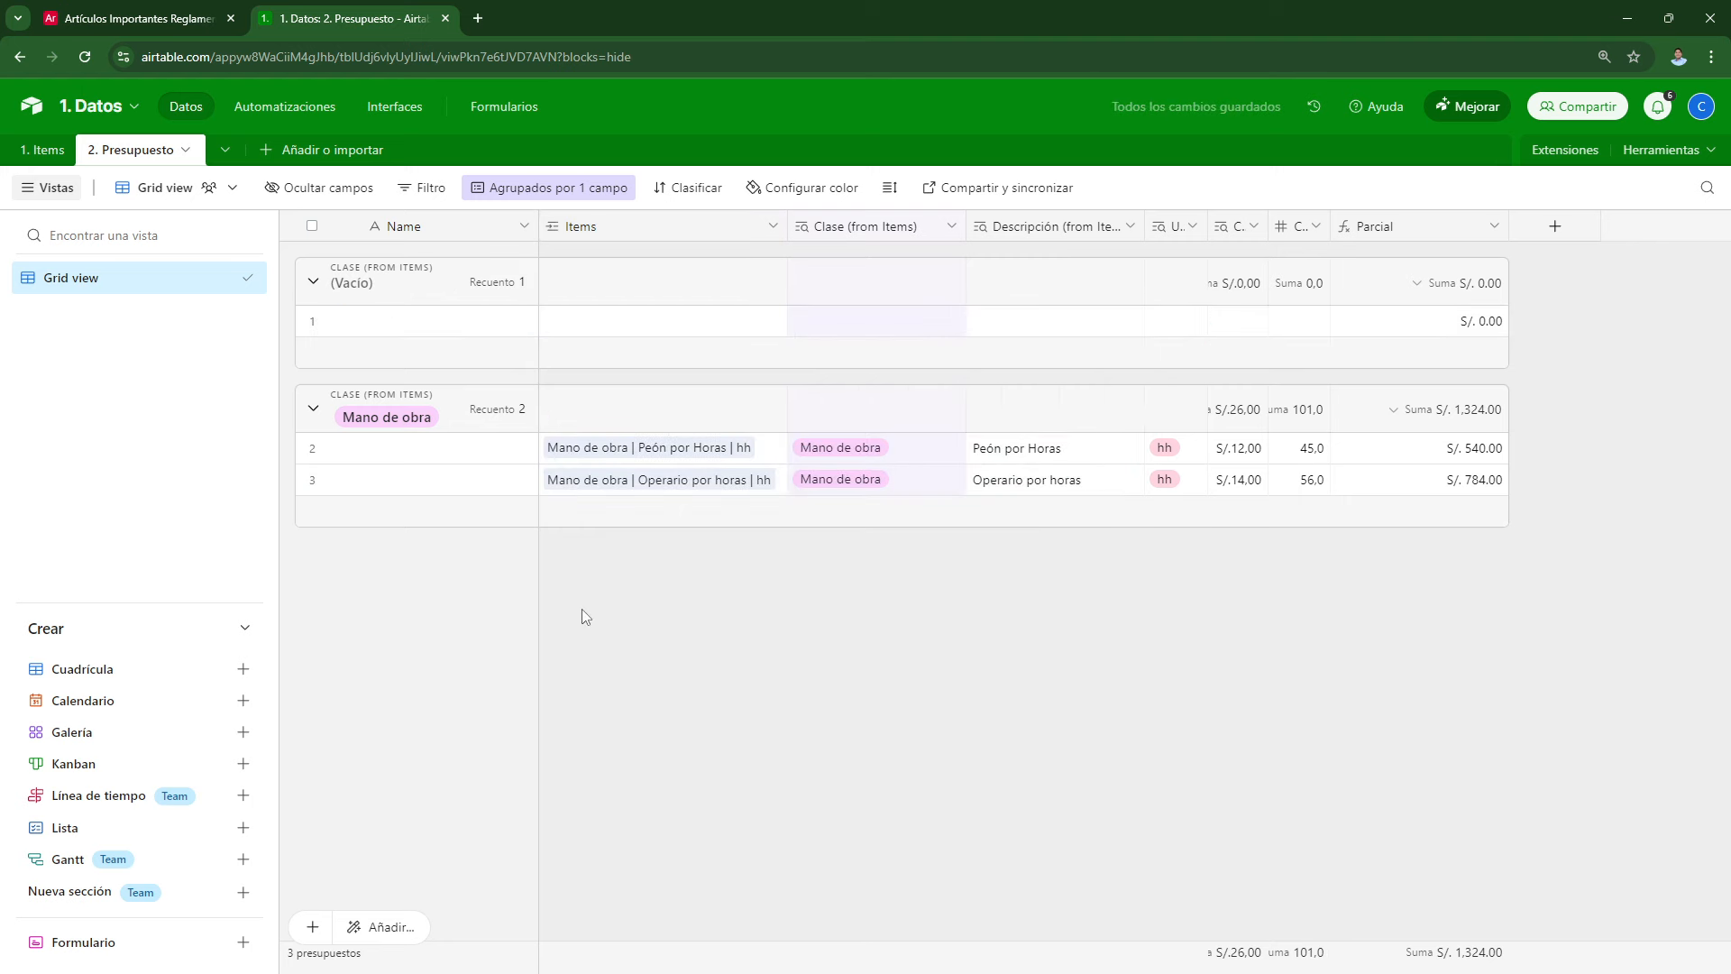
# Step: Limit the Items link field's choices to the 0. Vista General view and confirm the change
pyautogui.click(581, 230)
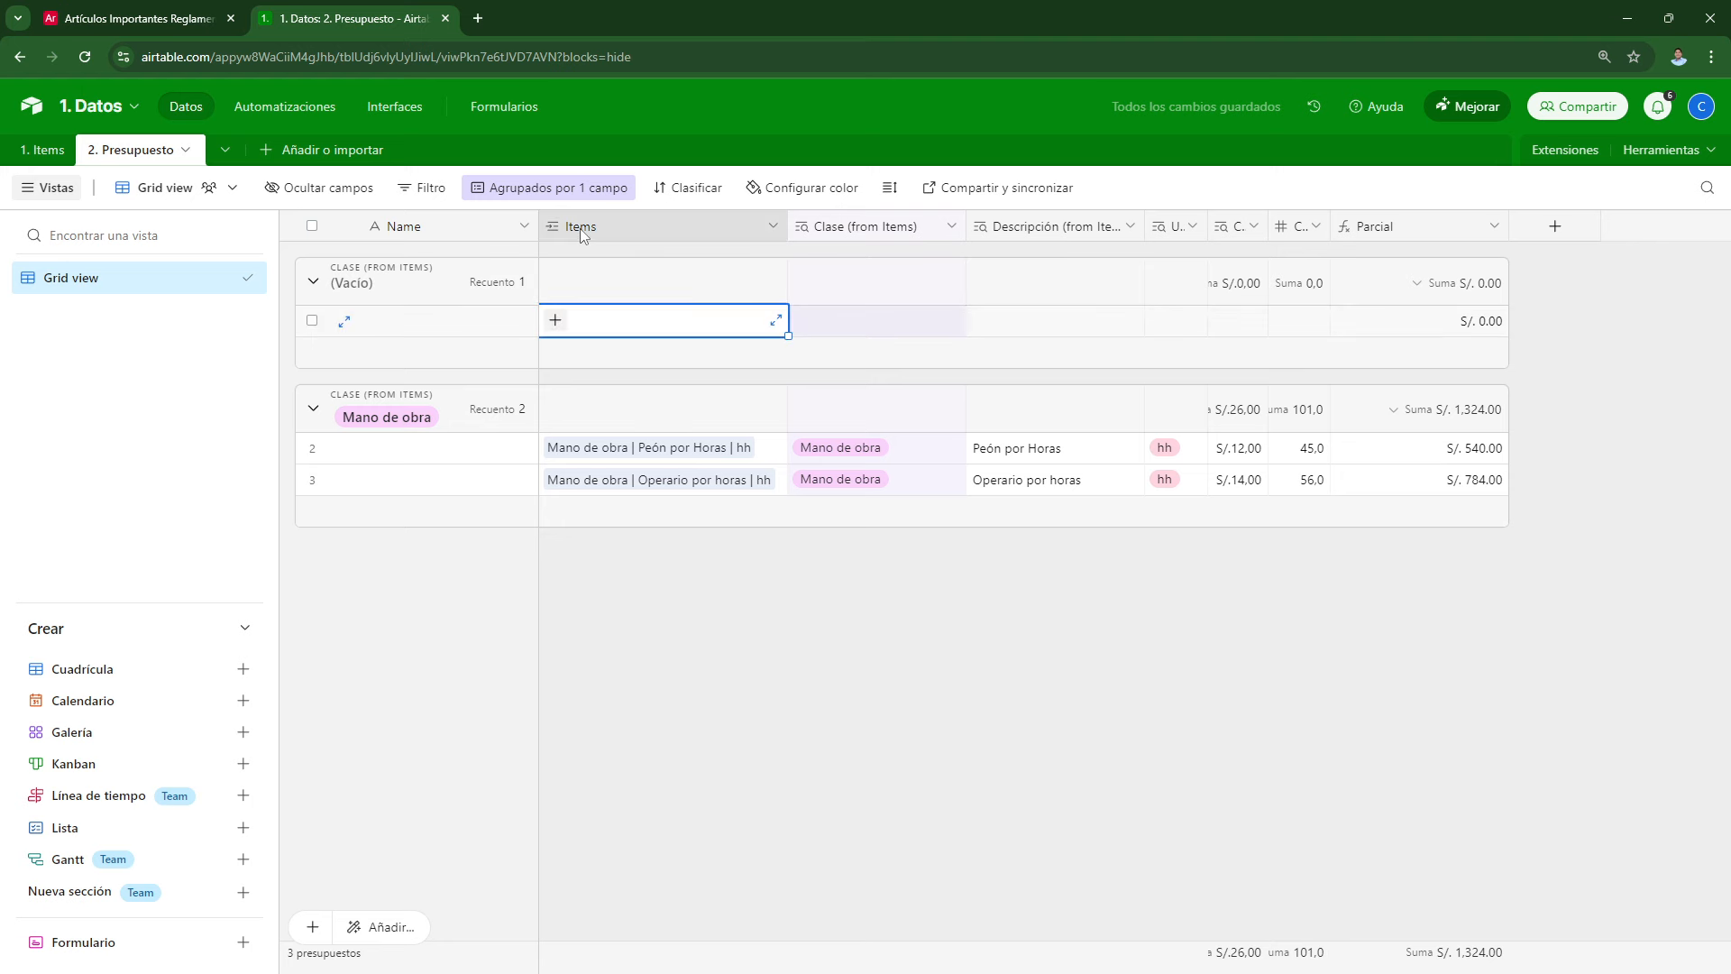
pyautogui.doubleClick(581, 229)
pyautogui.click(654, 458)
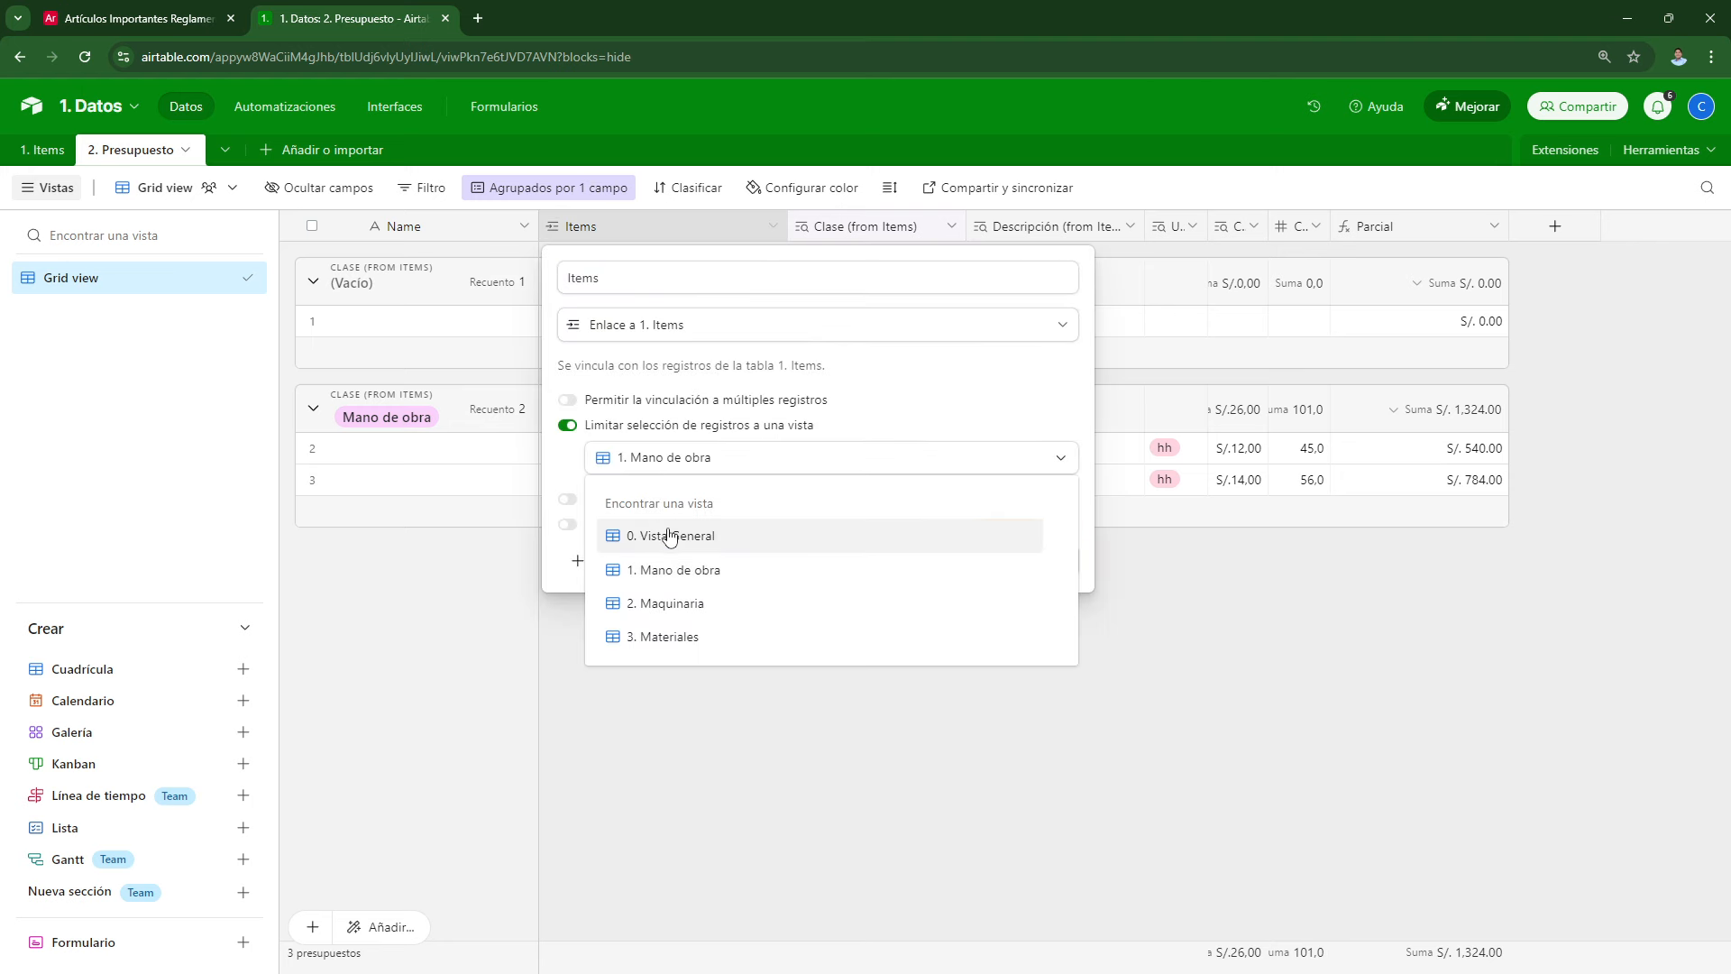
pyautogui.click(669, 537)
pyautogui.click(1044, 567)
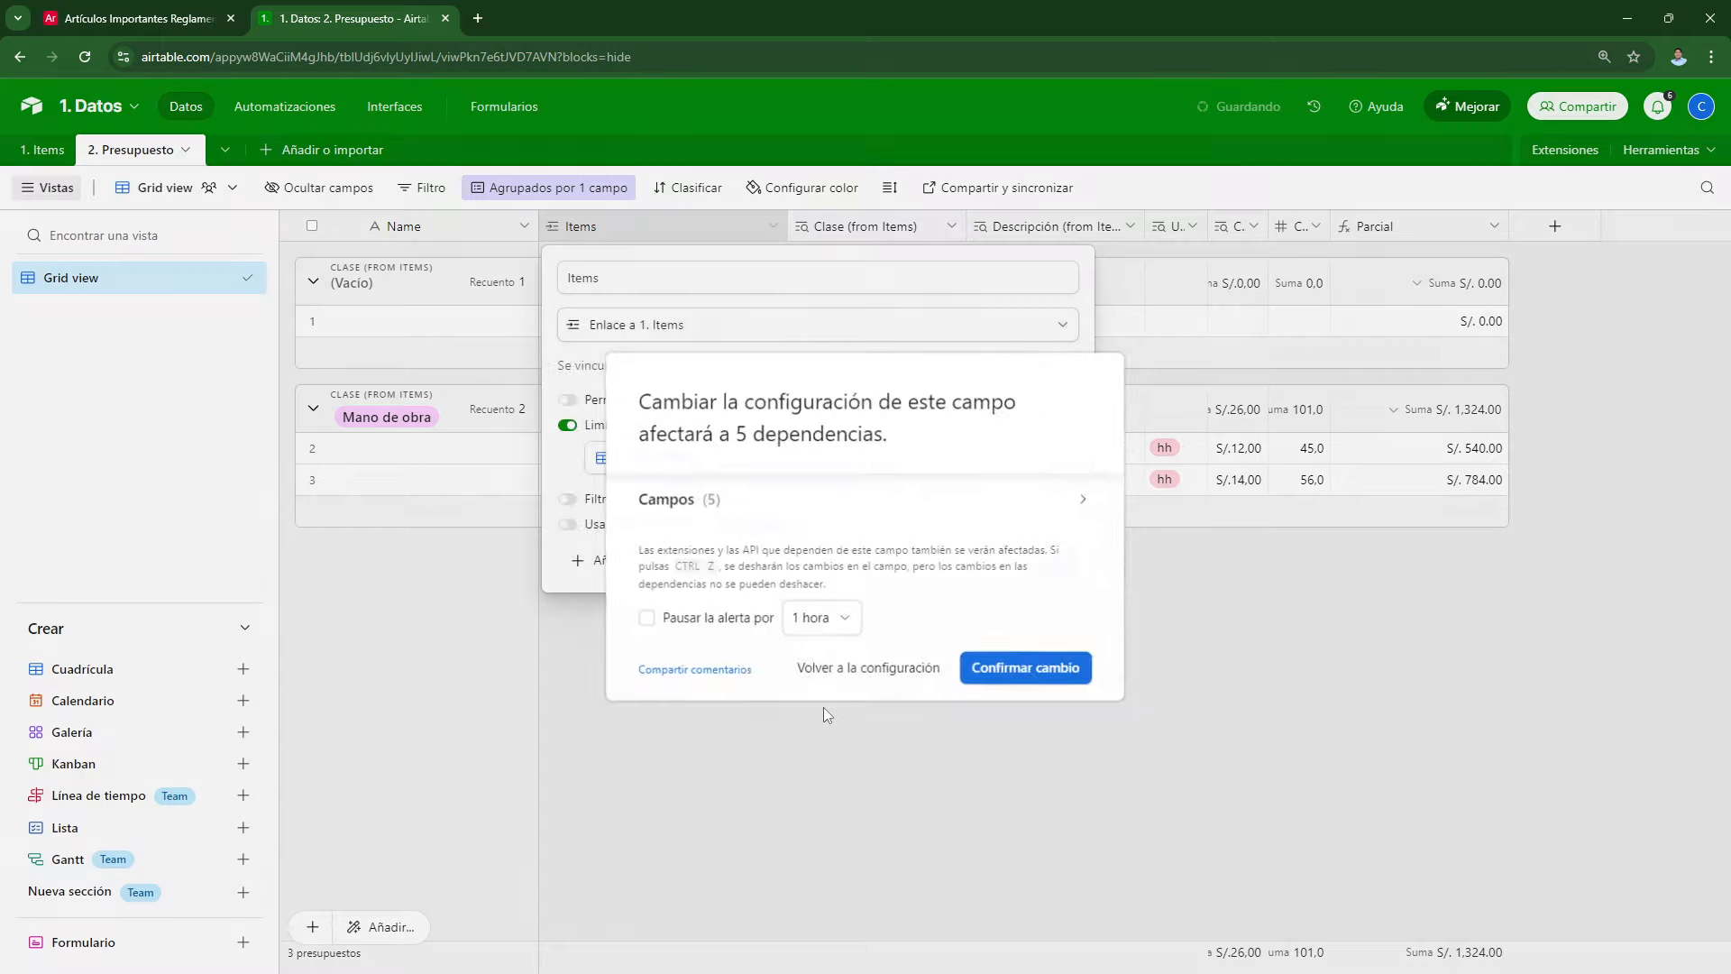
pyautogui.click(991, 680)
# Step: Reopen the empty row's Items list to browse the newly available Materiales and Equipos items
pyautogui.click(549, 330)
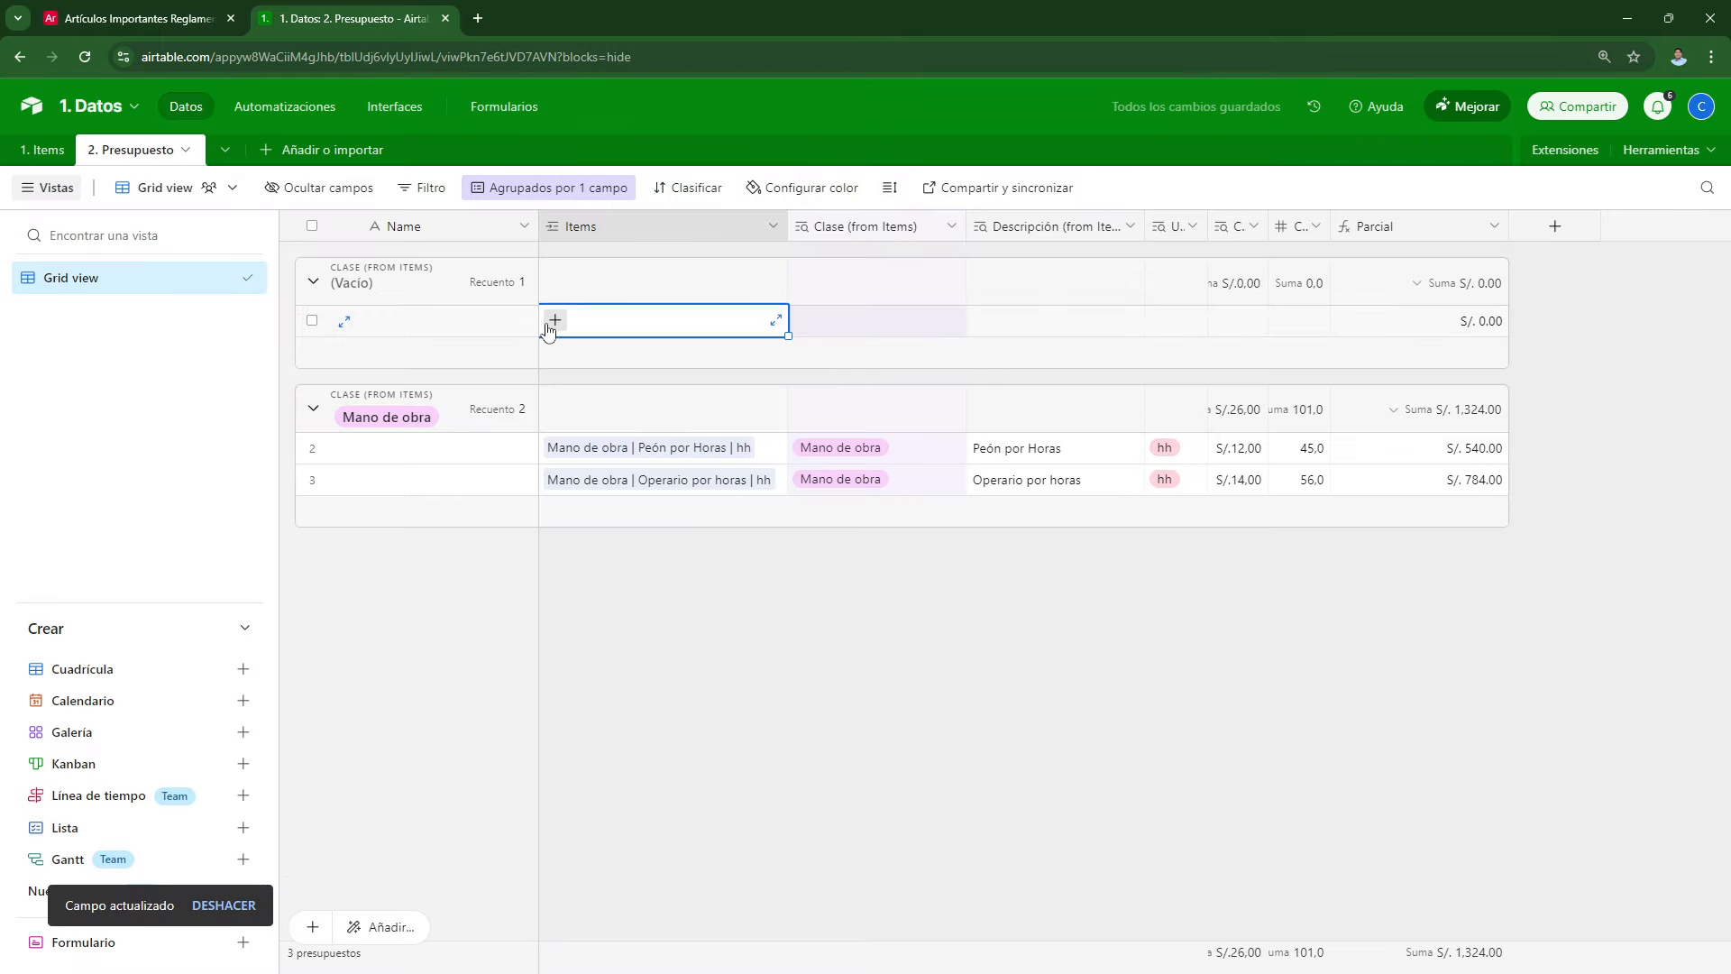
pyautogui.click(552, 322)
pyautogui.scroll(-1, 609, 559)
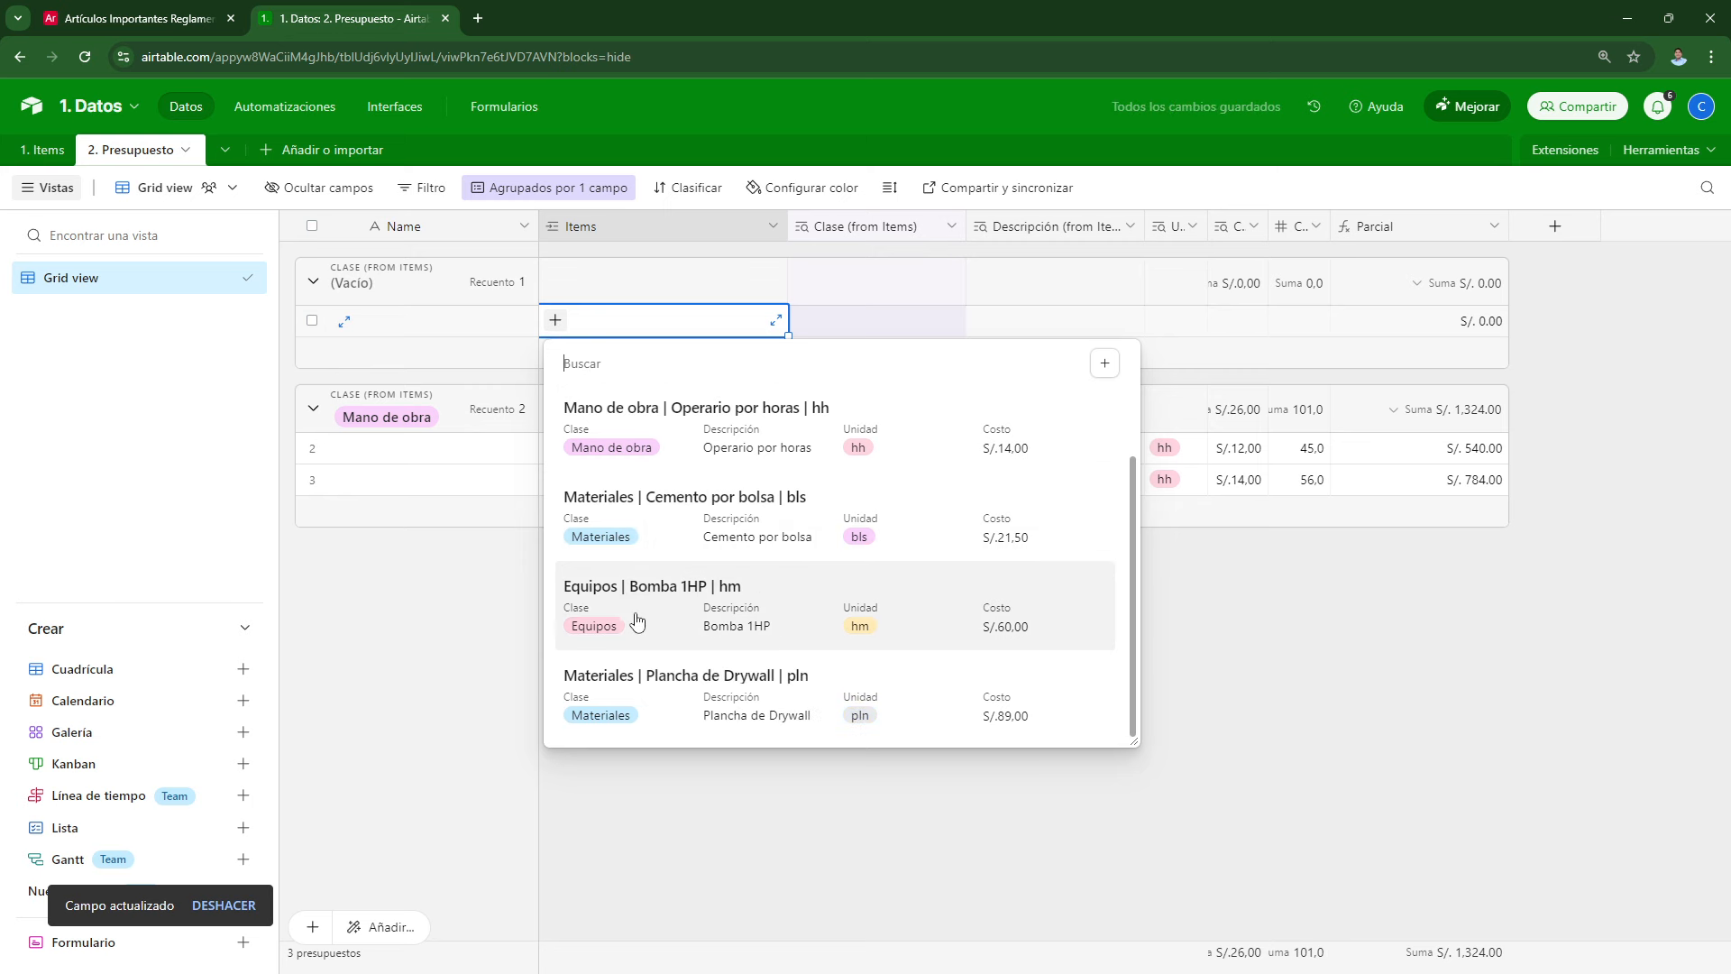
# Step: Link Cemento por bolsa to the empty row and give it a Cantidad of 150
pyautogui.click(628, 539)
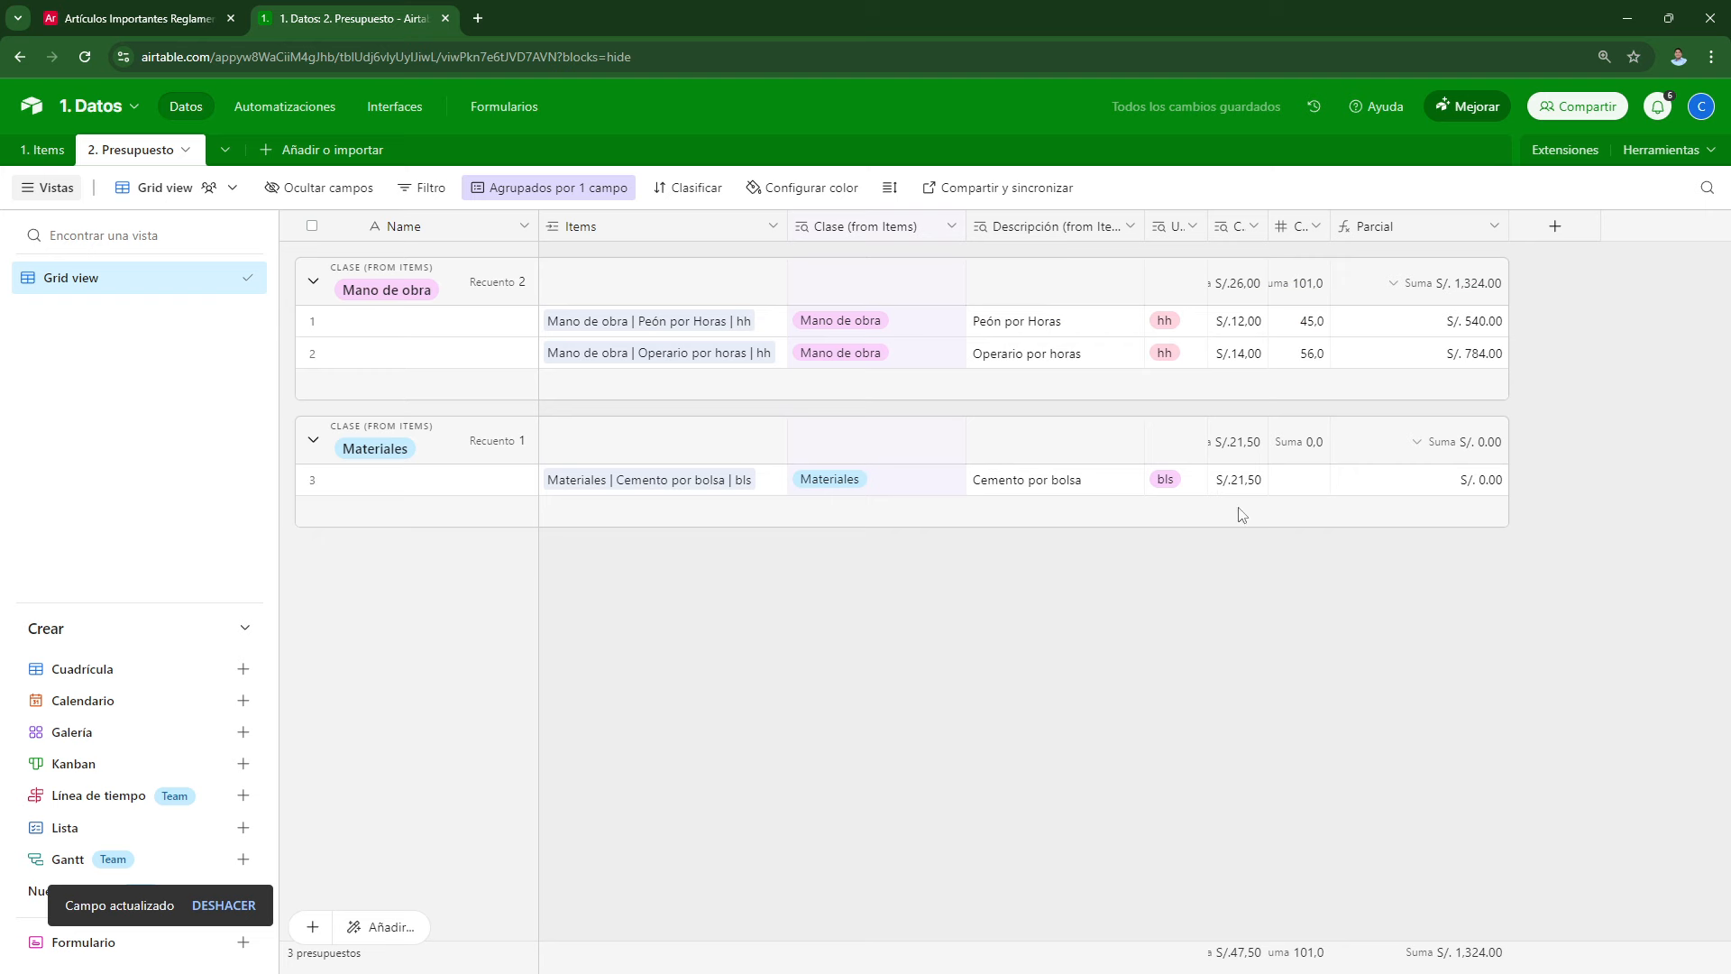
pyautogui.click(1316, 487)
pyautogui.write('150')
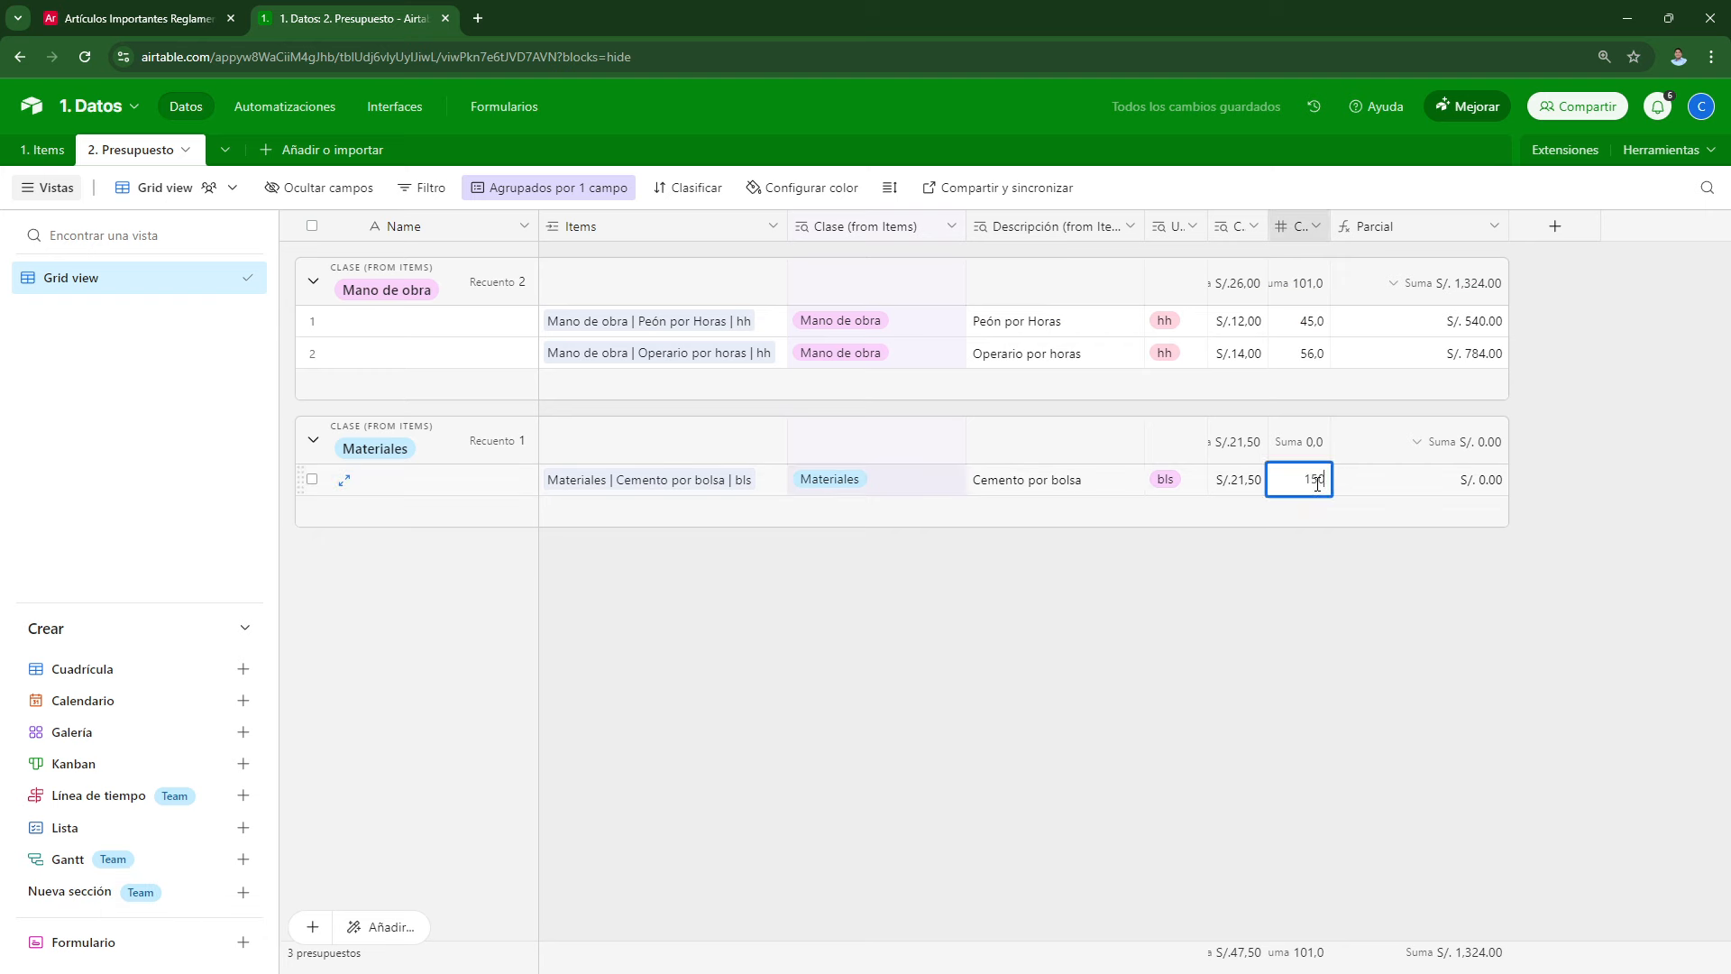
pyautogui.press('Return')
pyautogui.click(1157, 673)
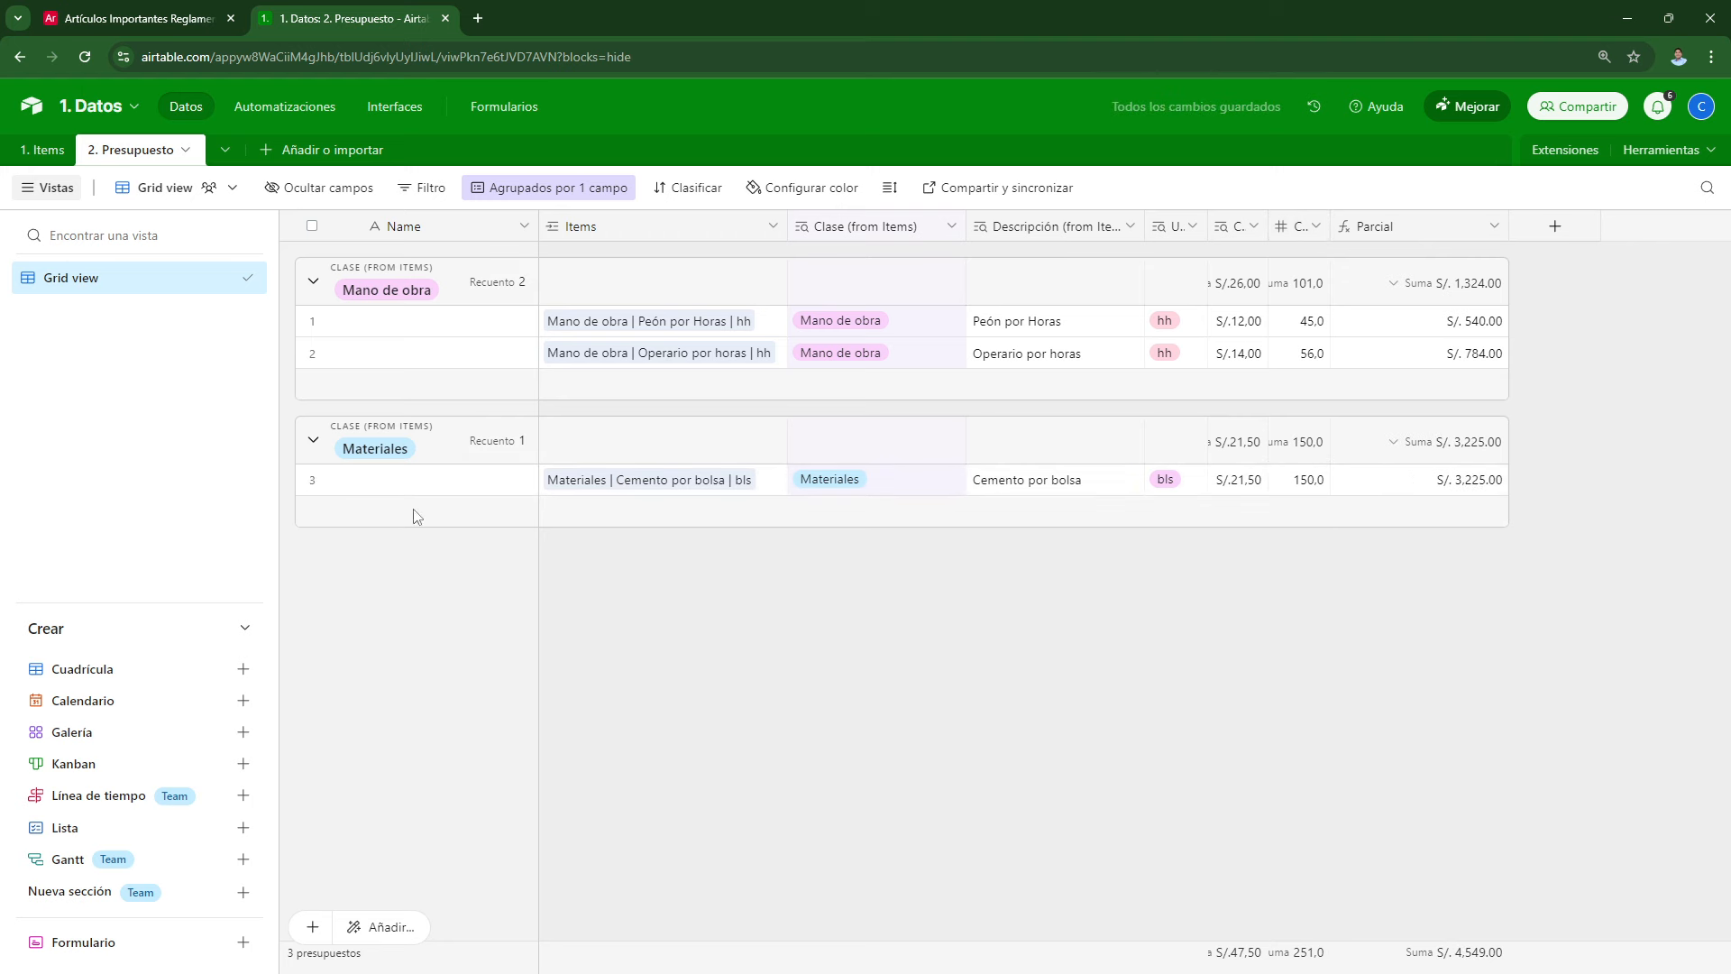
# Step: Add a new budget record linked to Bomba 1HP with a Cantidad of 25
pyautogui.click(312, 927)
pyautogui.click(634, 670)
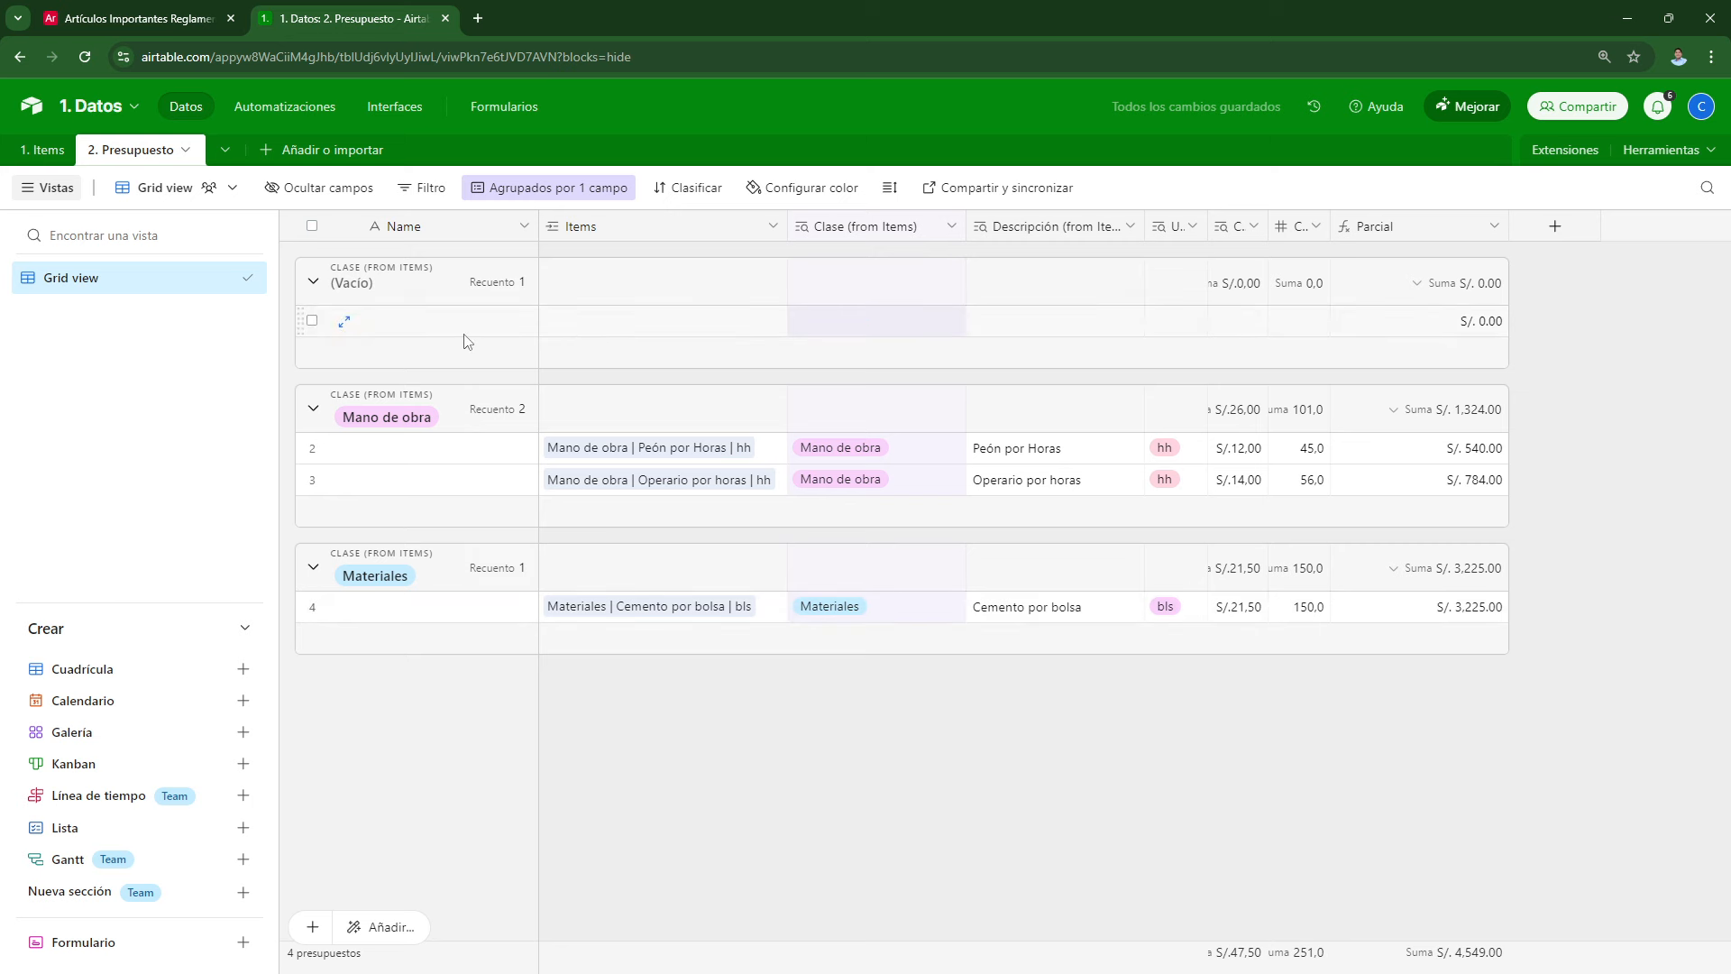
pyautogui.click(726, 327)
pyautogui.click(554, 320)
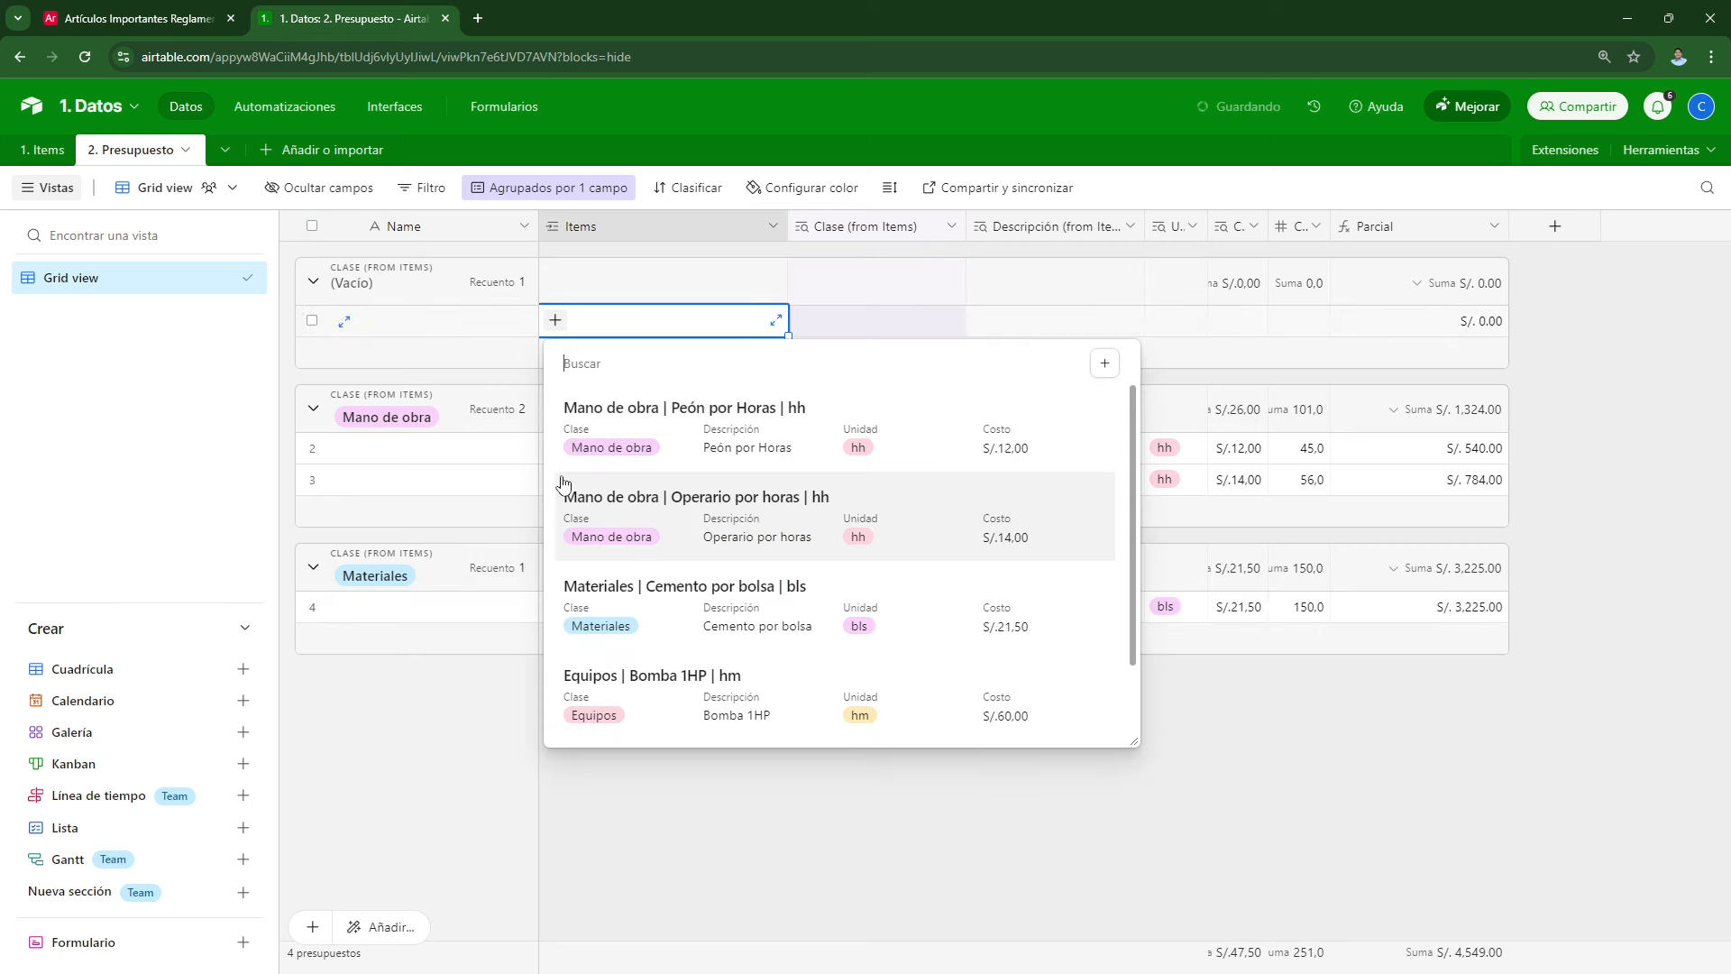
pyautogui.scroll(-2, 578, 541)
pyautogui.click(600, 631)
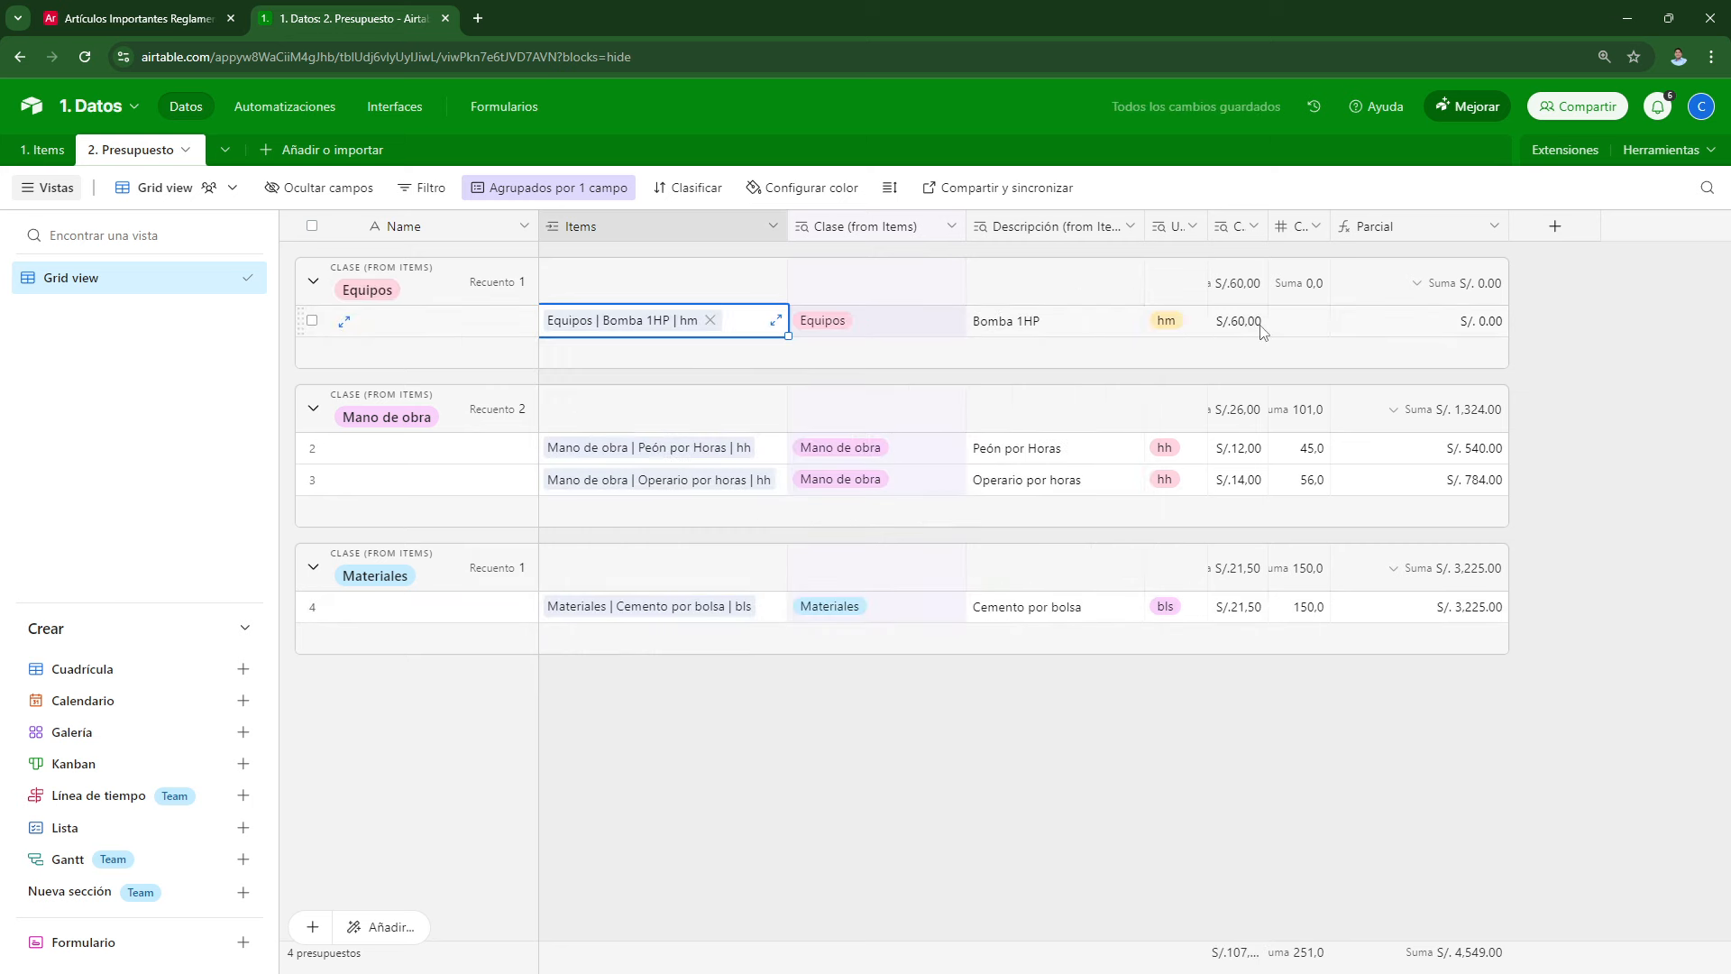
pyautogui.click(1315, 330)
pyautogui.write('25')
pyautogui.press('Return')
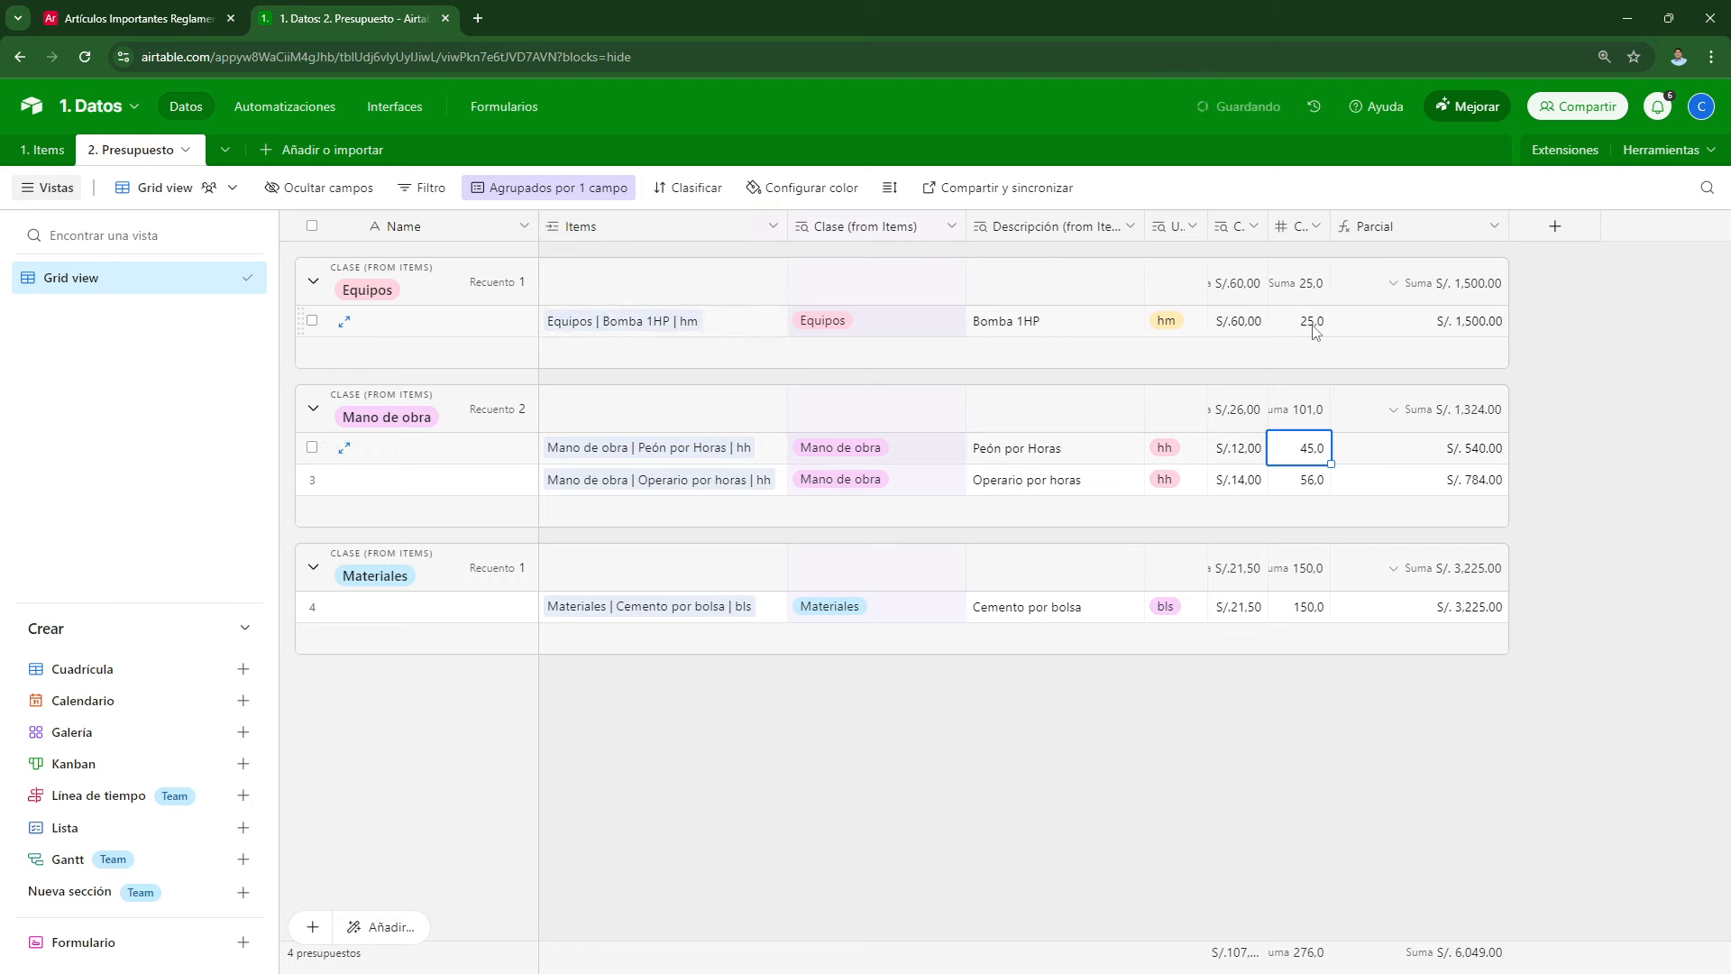
pyautogui.click(1191, 803)
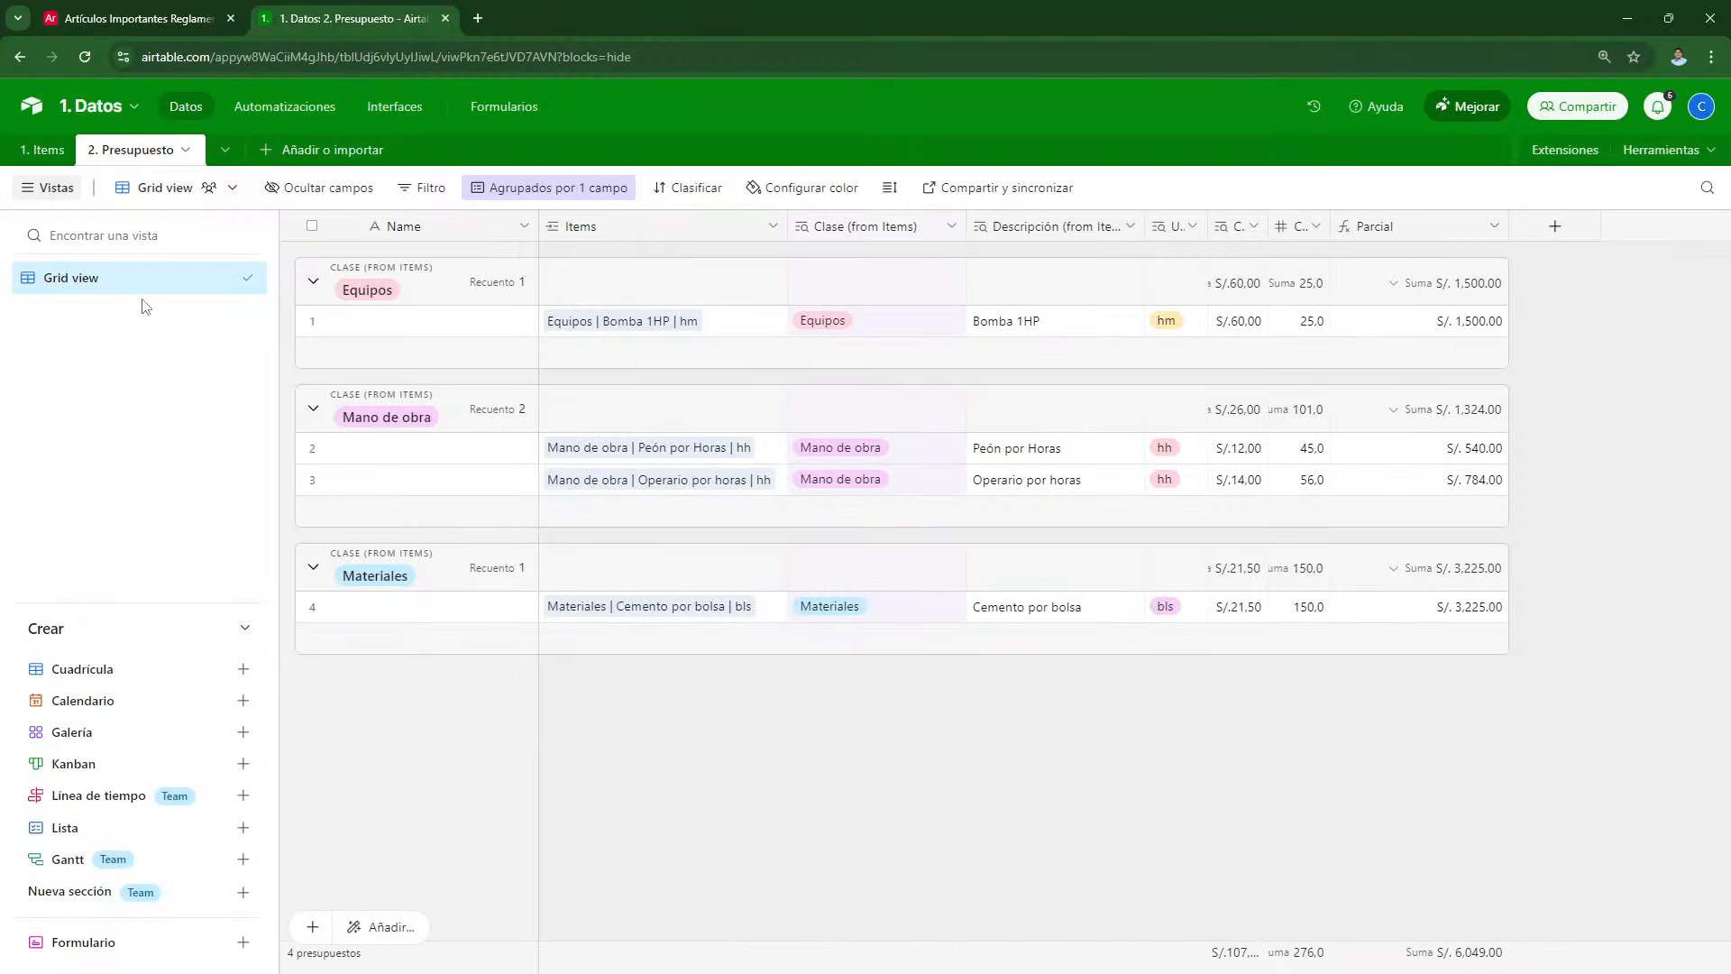
# Step: Rename the Grid view to '1. Presupuesto', then switch to the 1. Items table
pyautogui.doubleClick(118, 288)
pyautogui.write('1. Pre')
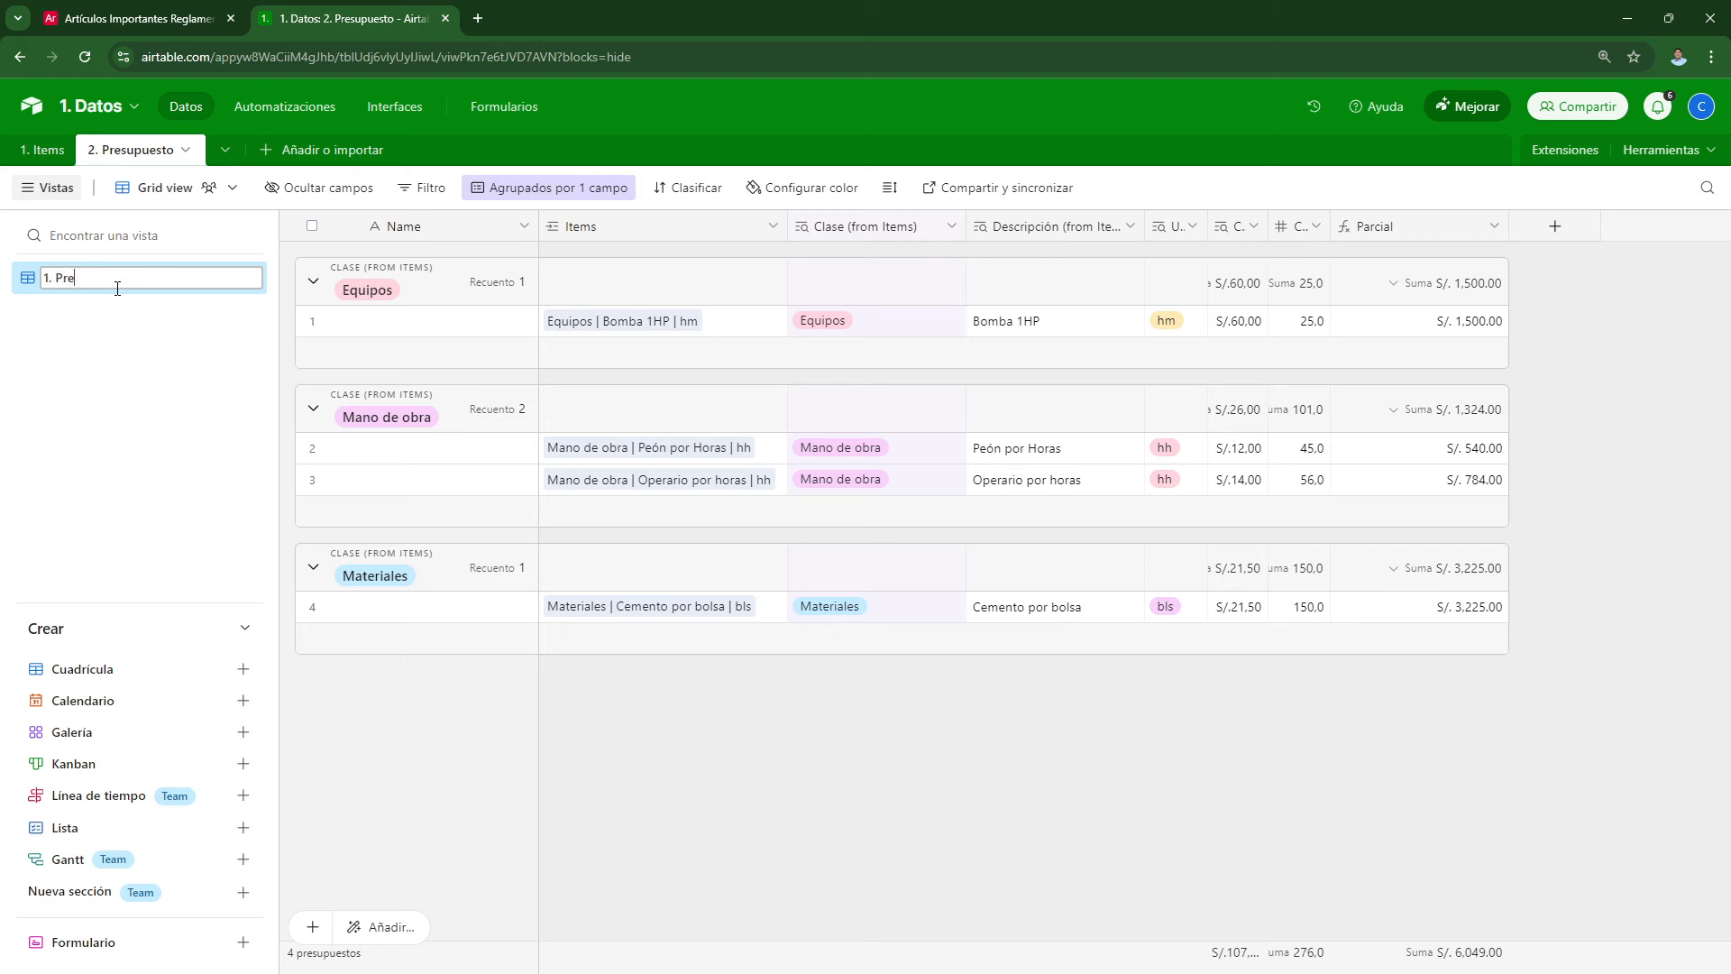
pyautogui.write('supuesto')
pyautogui.press('Return')
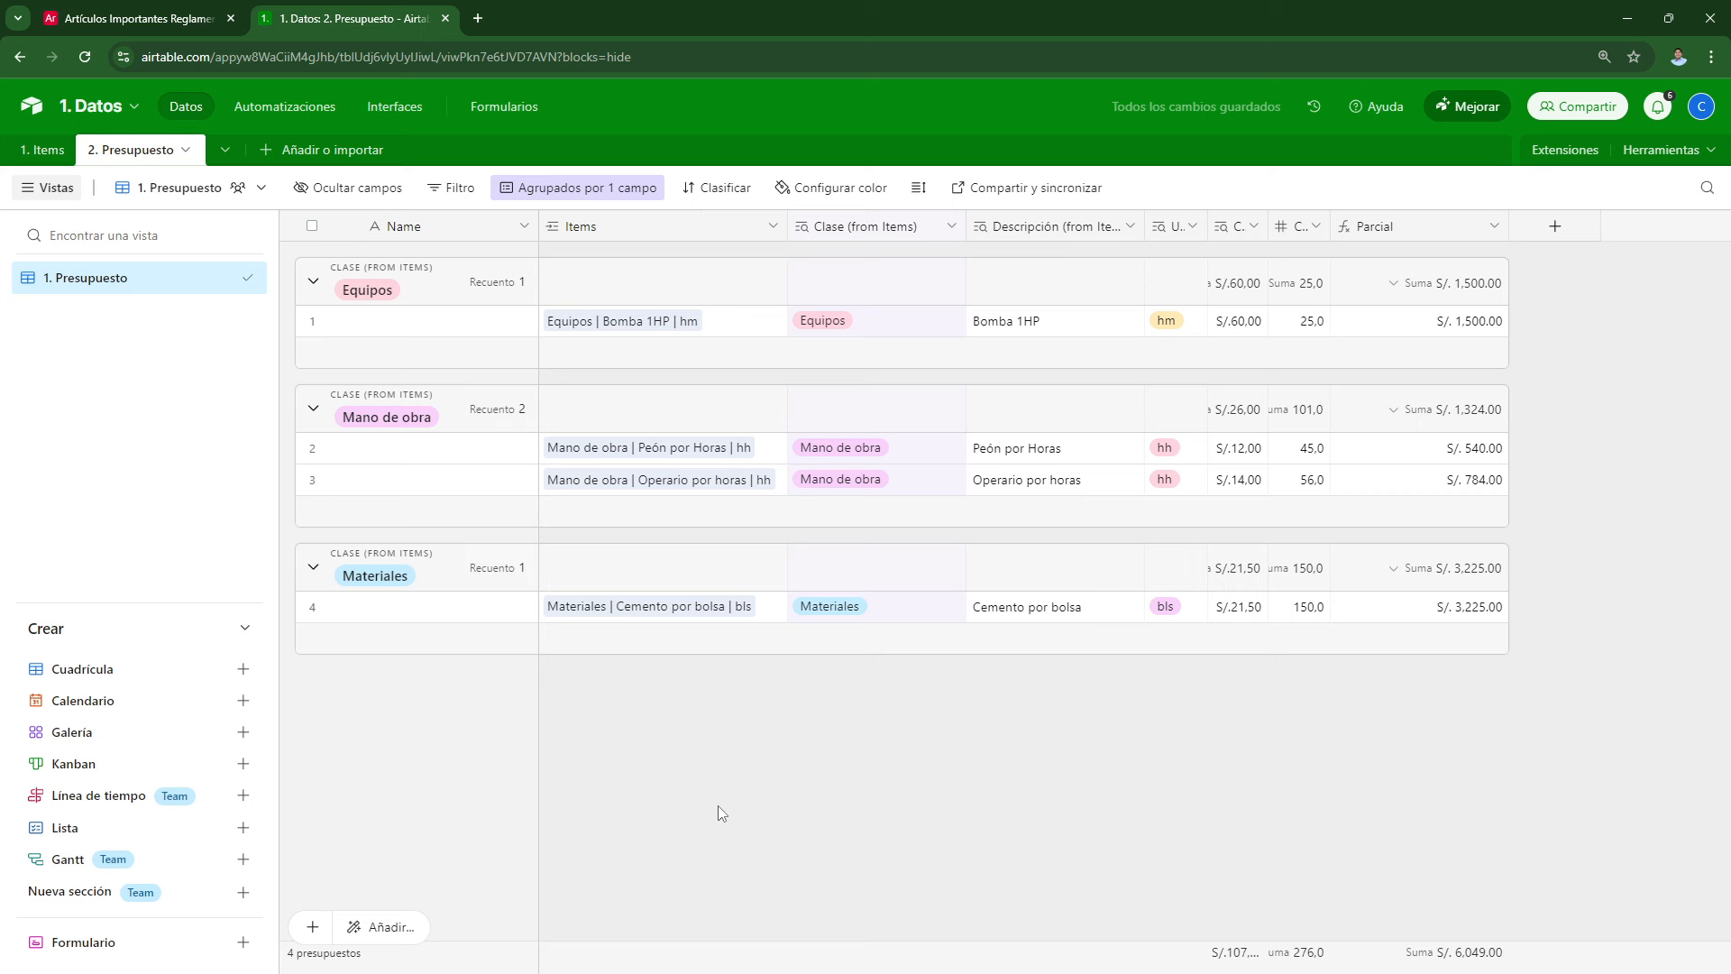
pyautogui.click(40, 154)
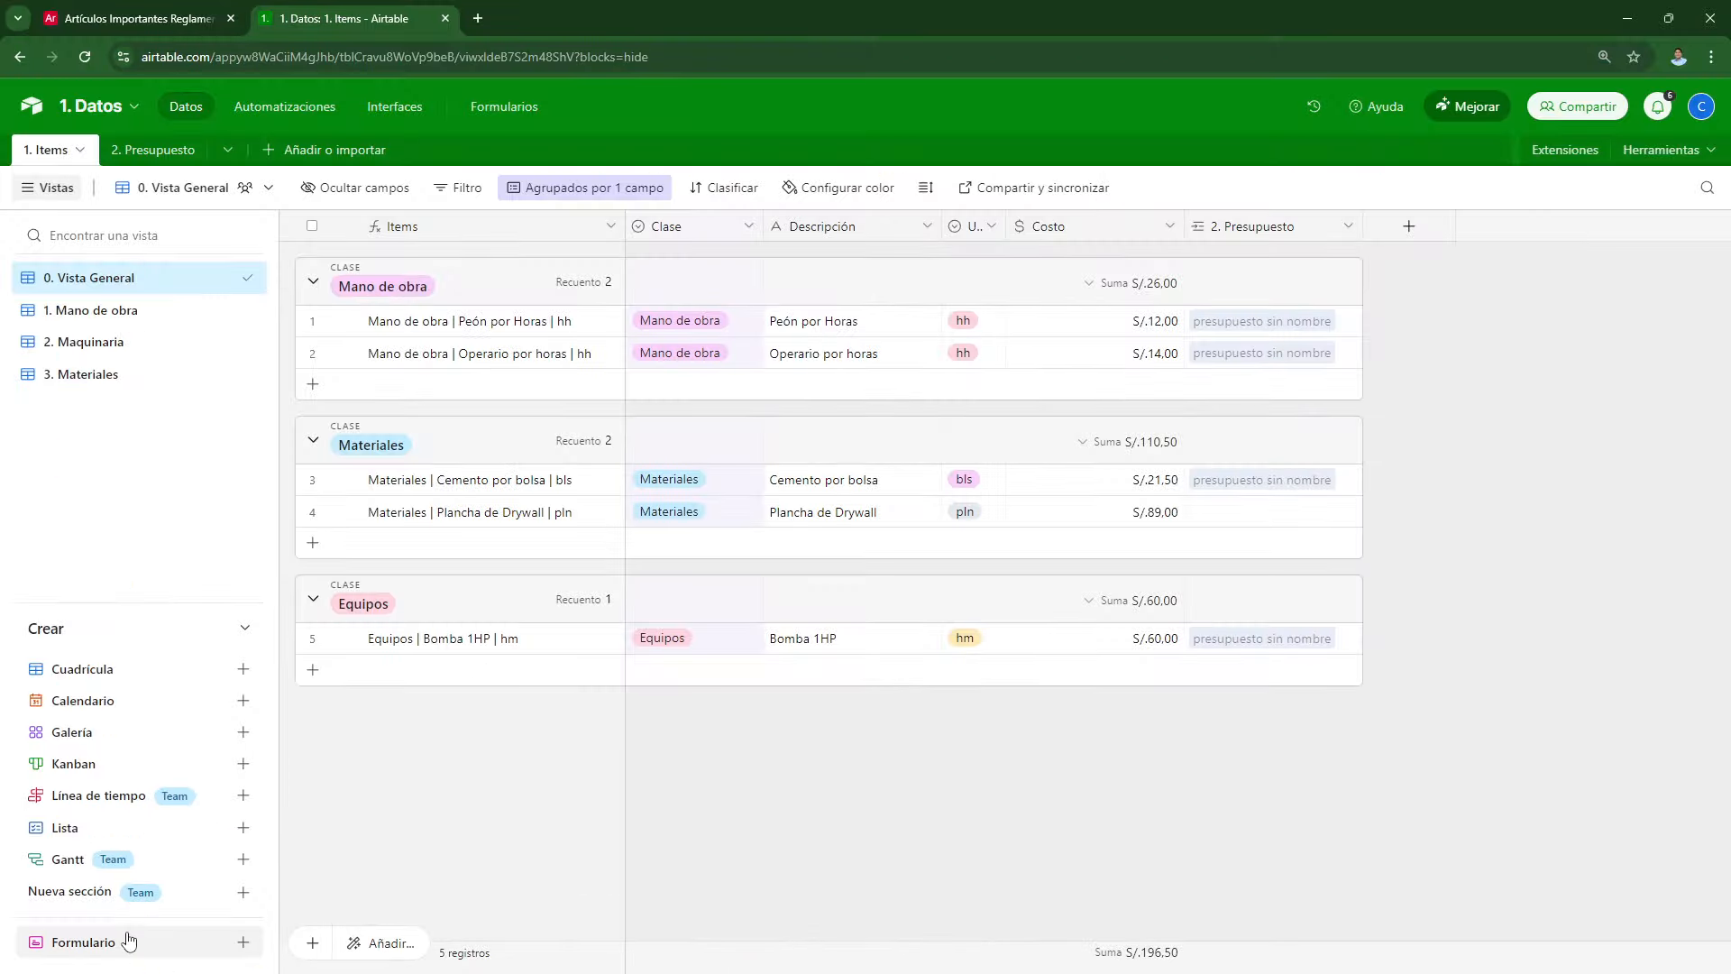
# Step: Create a draft form 'Nuevo(a) 1. Items' in the new form builder, then return to the Items grid
pyautogui.moveTo(211, 923)
pyautogui.click(106, 945)
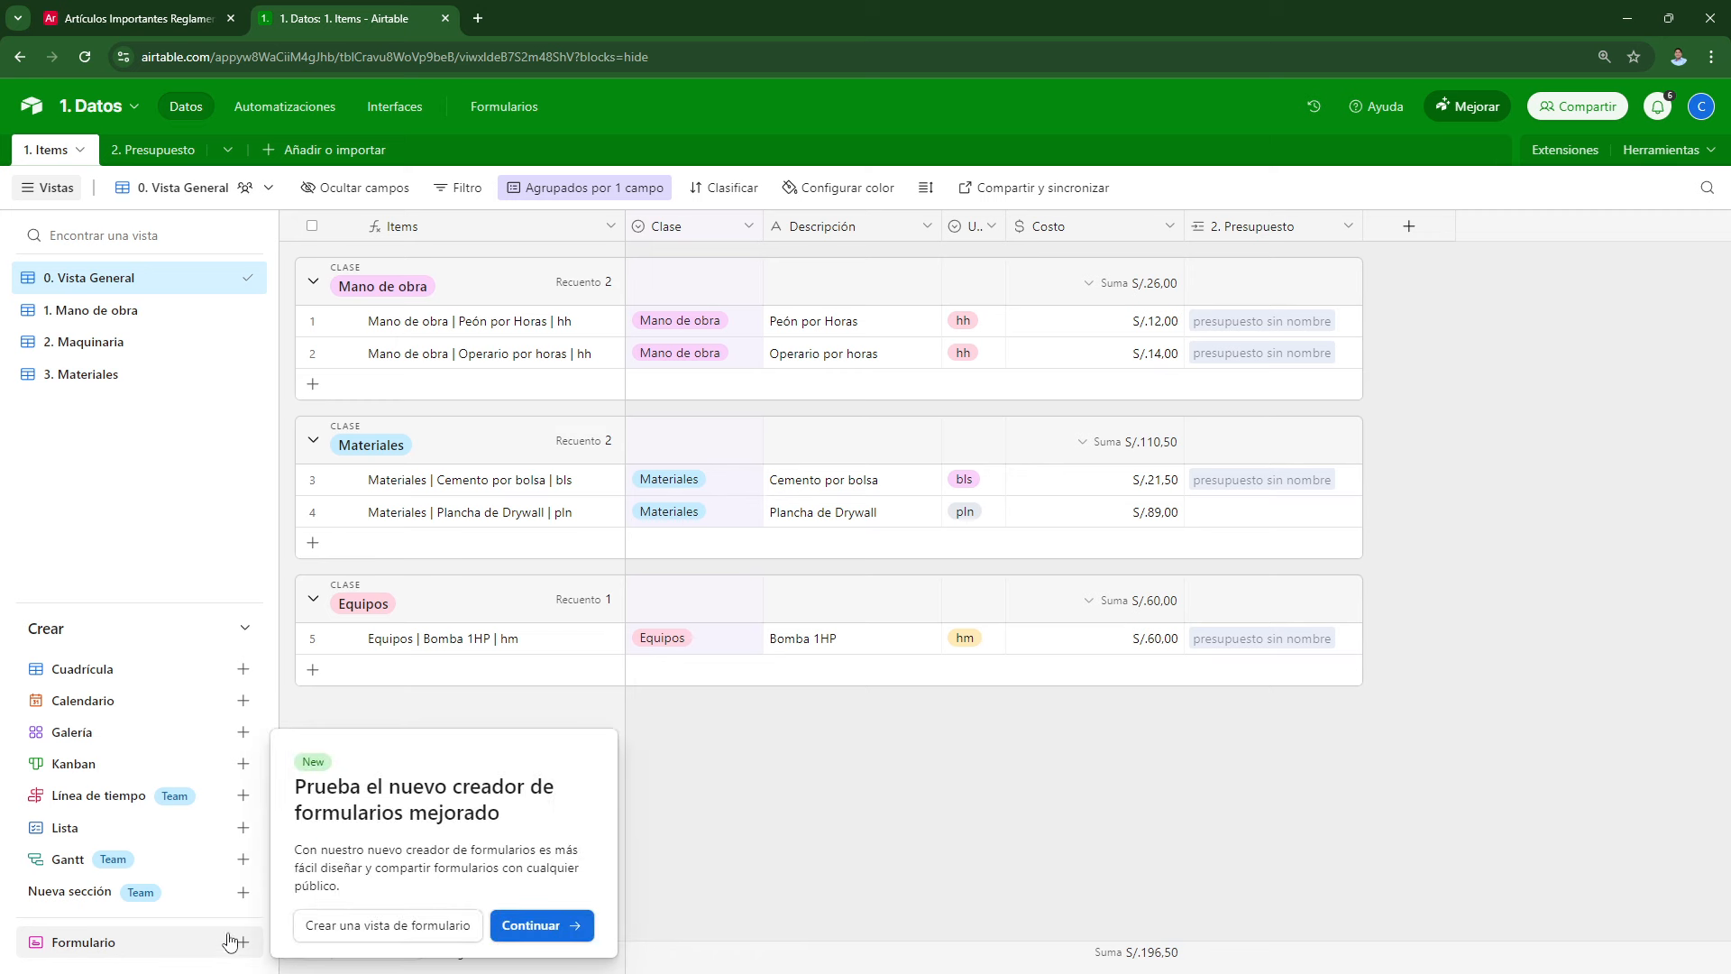
pyautogui.click(513, 937)
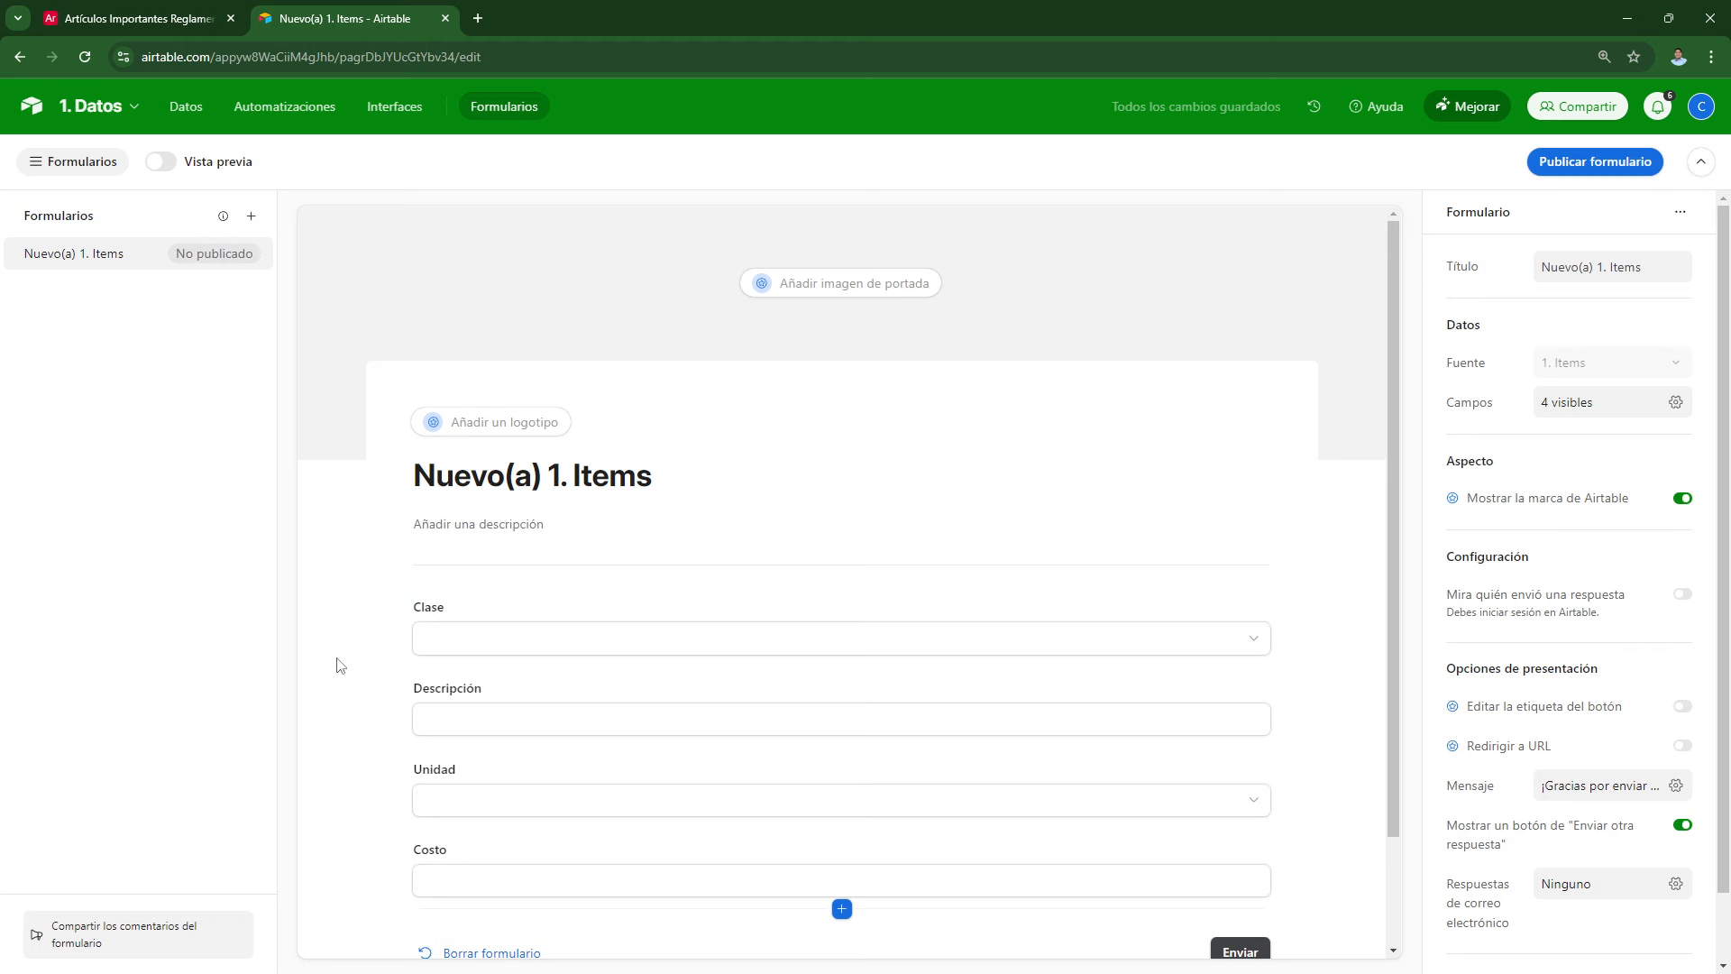
pyautogui.scroll(-2, 502, 649)
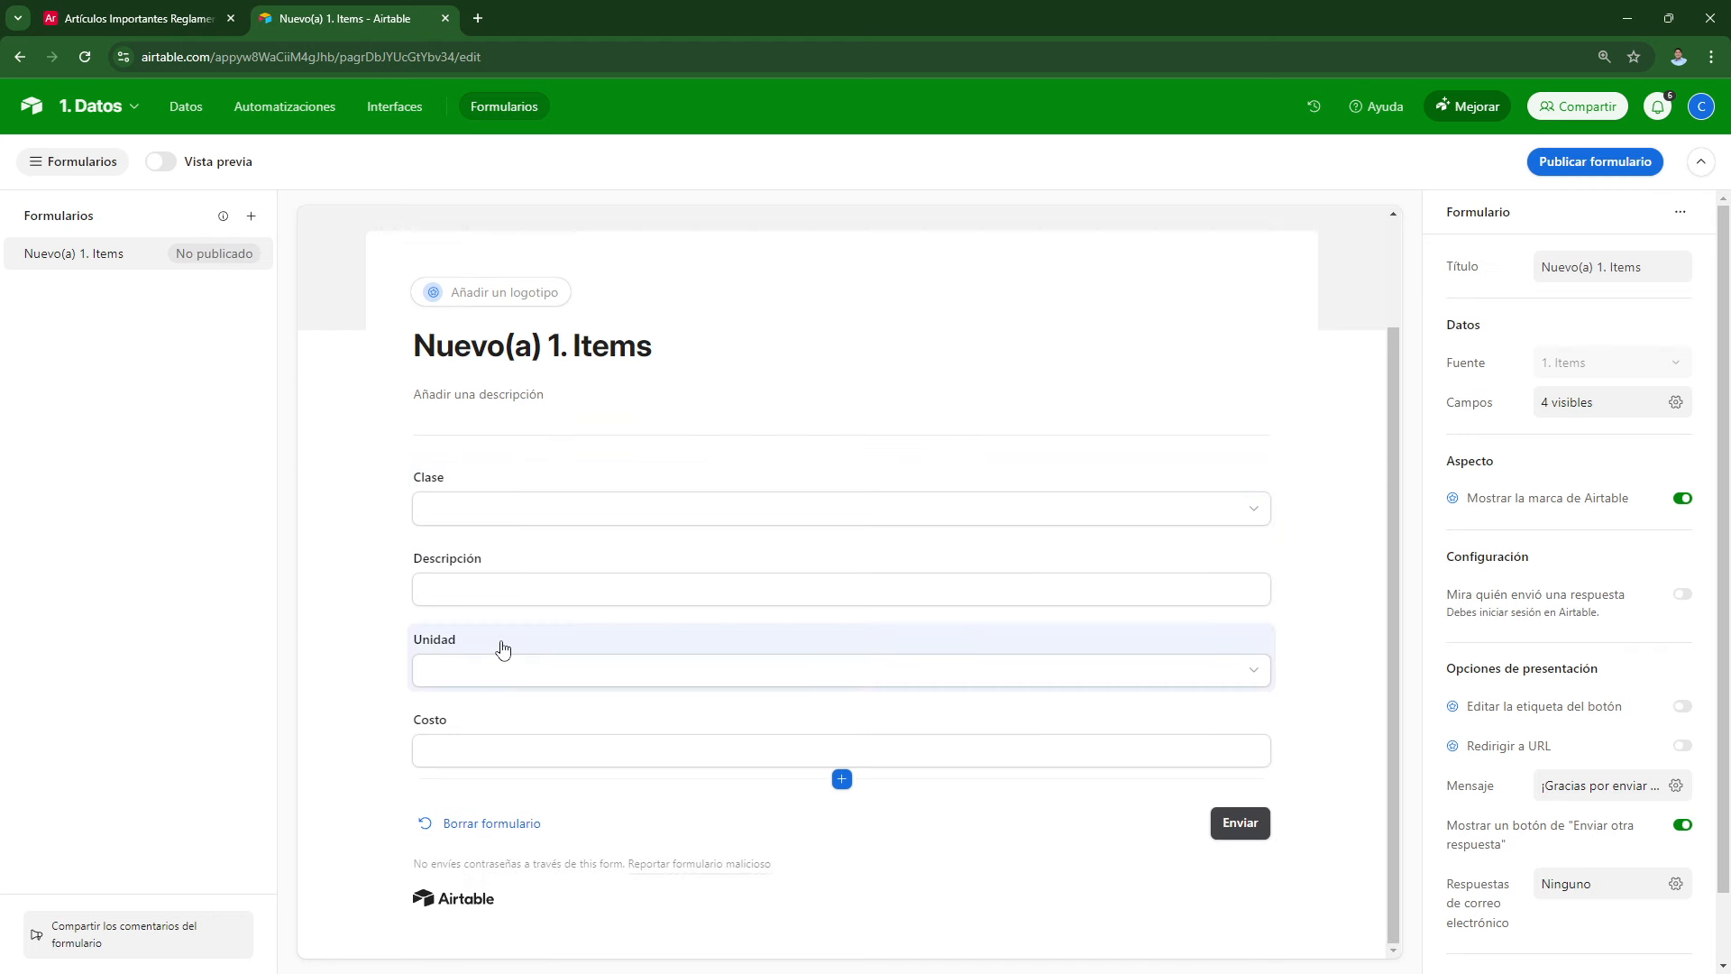
pyautogui.scroll(2, 502, 648)
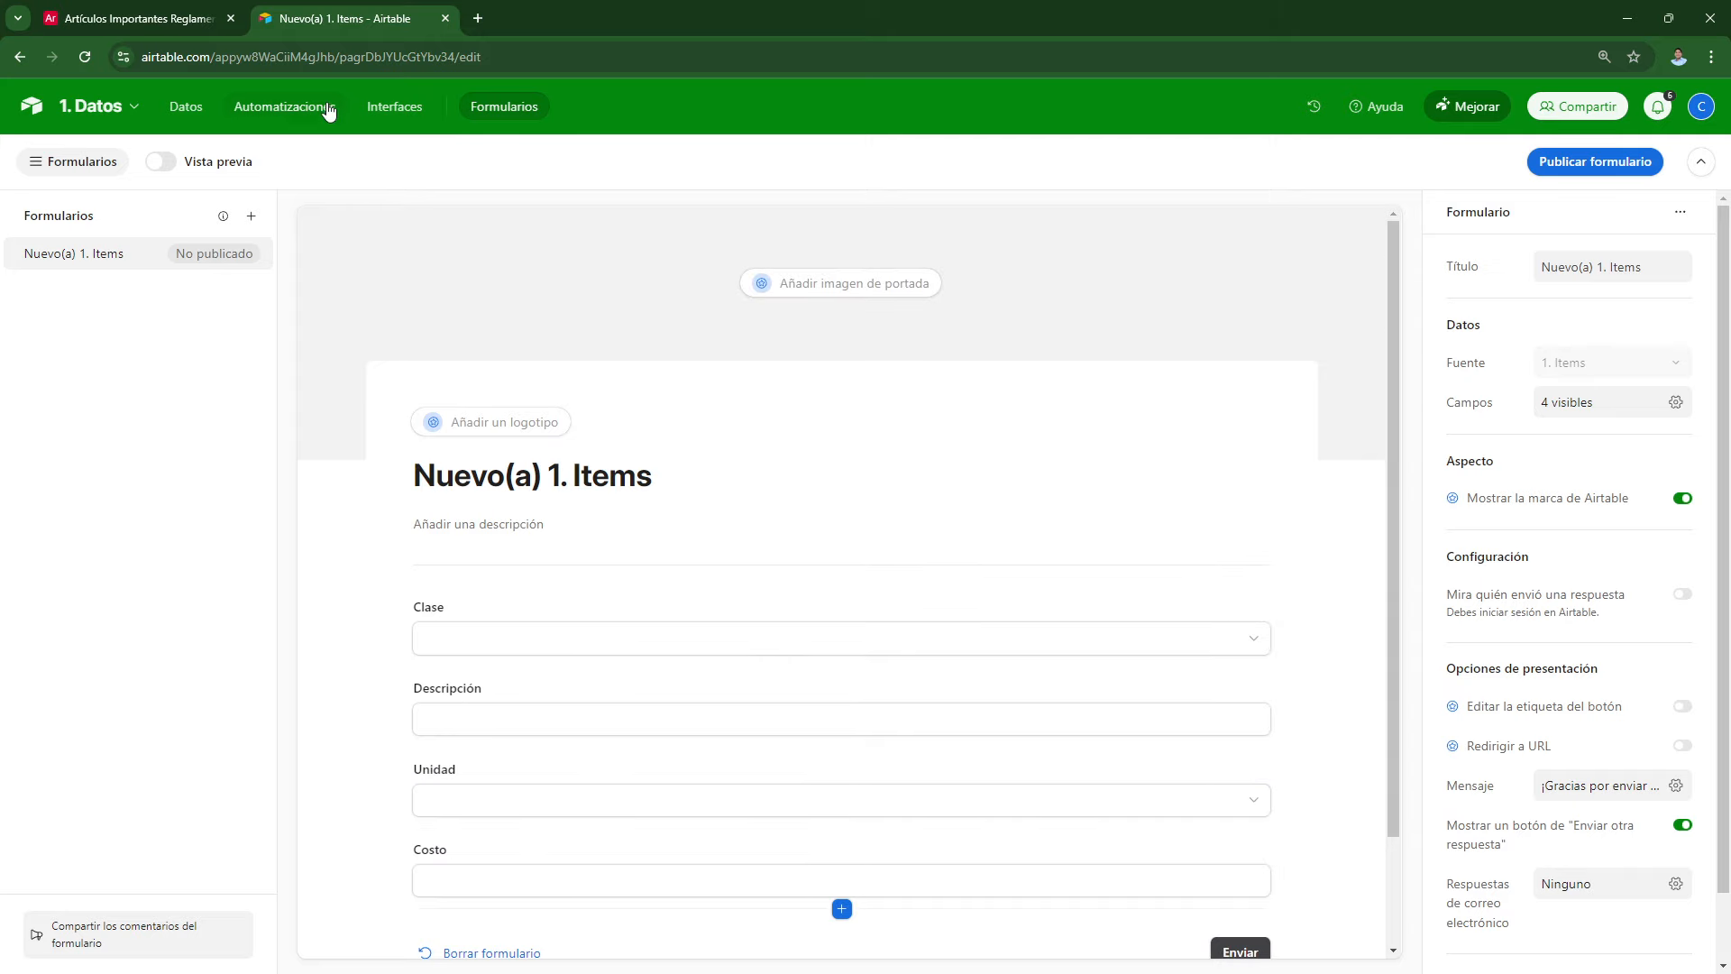
pyautogui.click(191, 105)
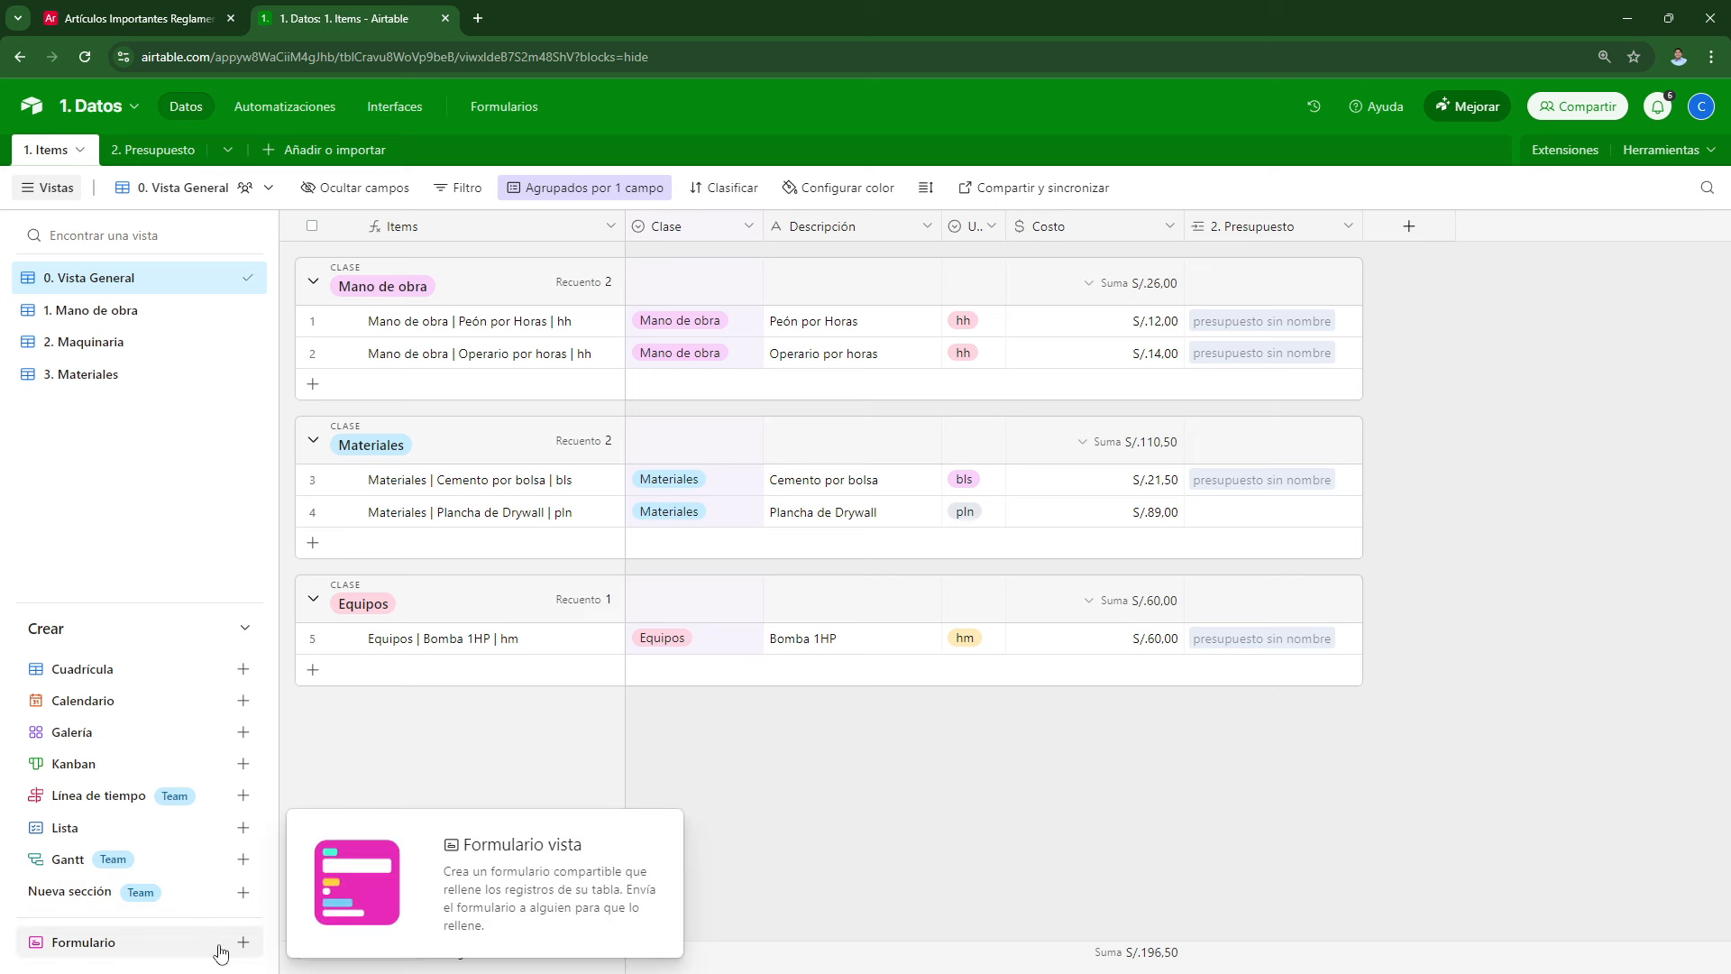
# Step: Add a classic-builder form view named 'Ingresar Items', dismissing the plan upgrade prompt
pyautogui.click(388, 945)
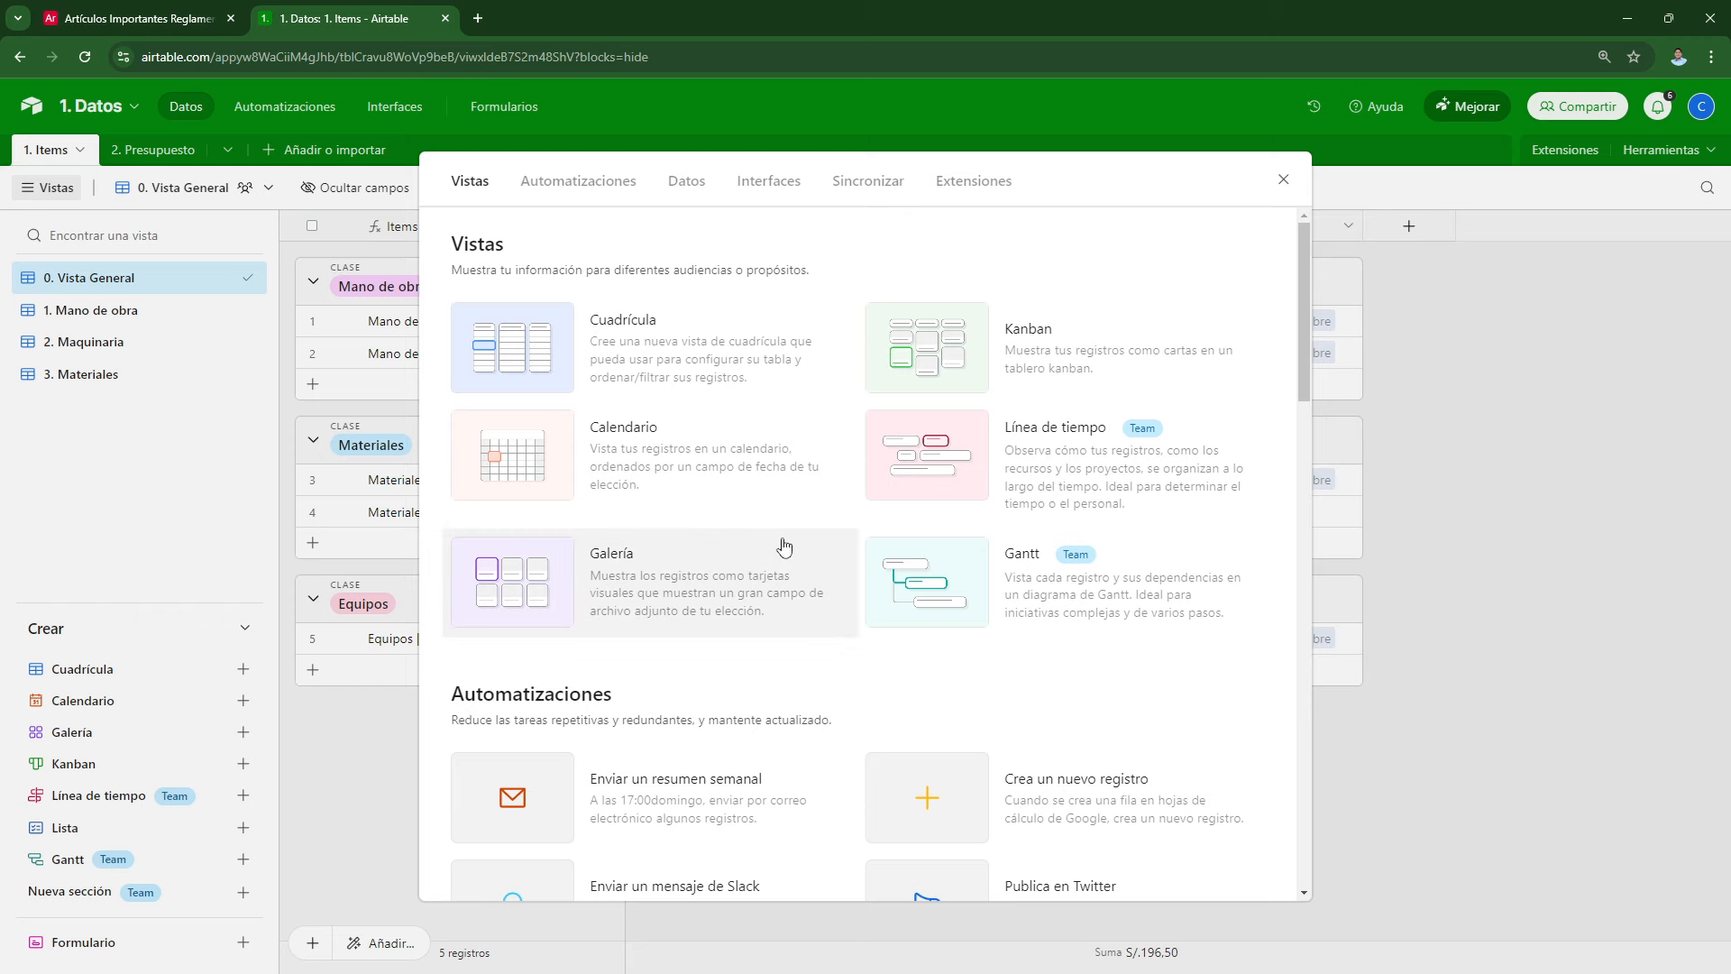
pyautogui.scroll(-3, 780, 557)
pyautogui.click(293, 877)
pyautogui.moveTo(182, 946)
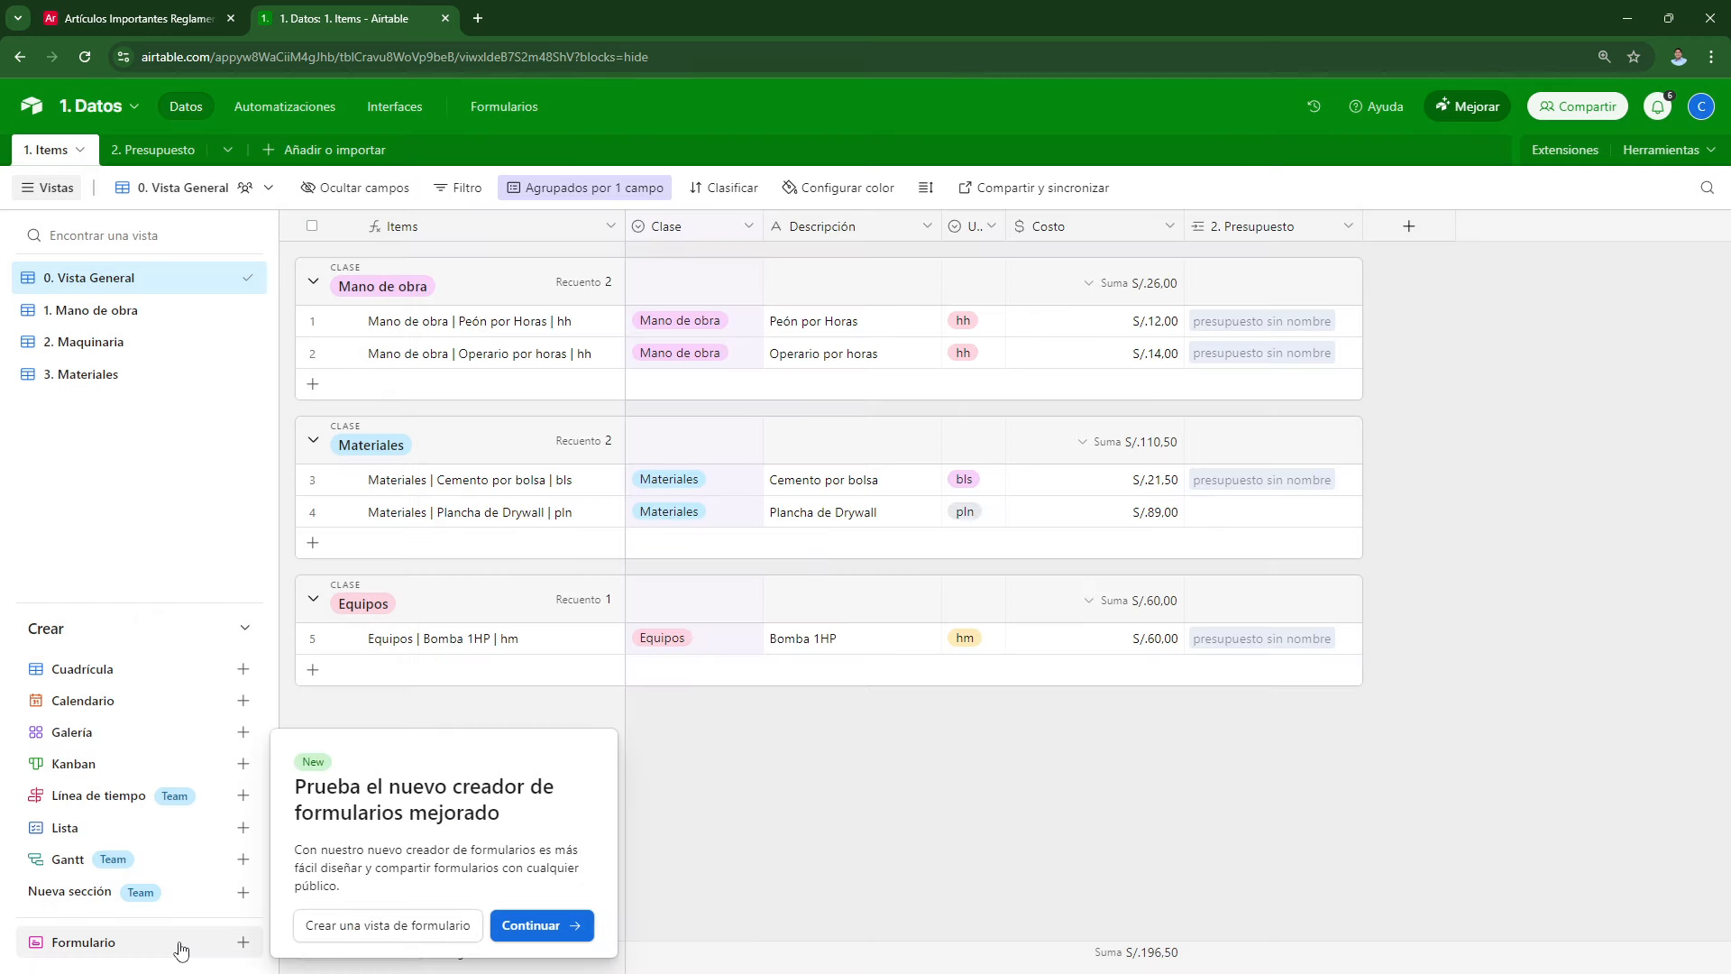
pyautogui.click(368, 929)
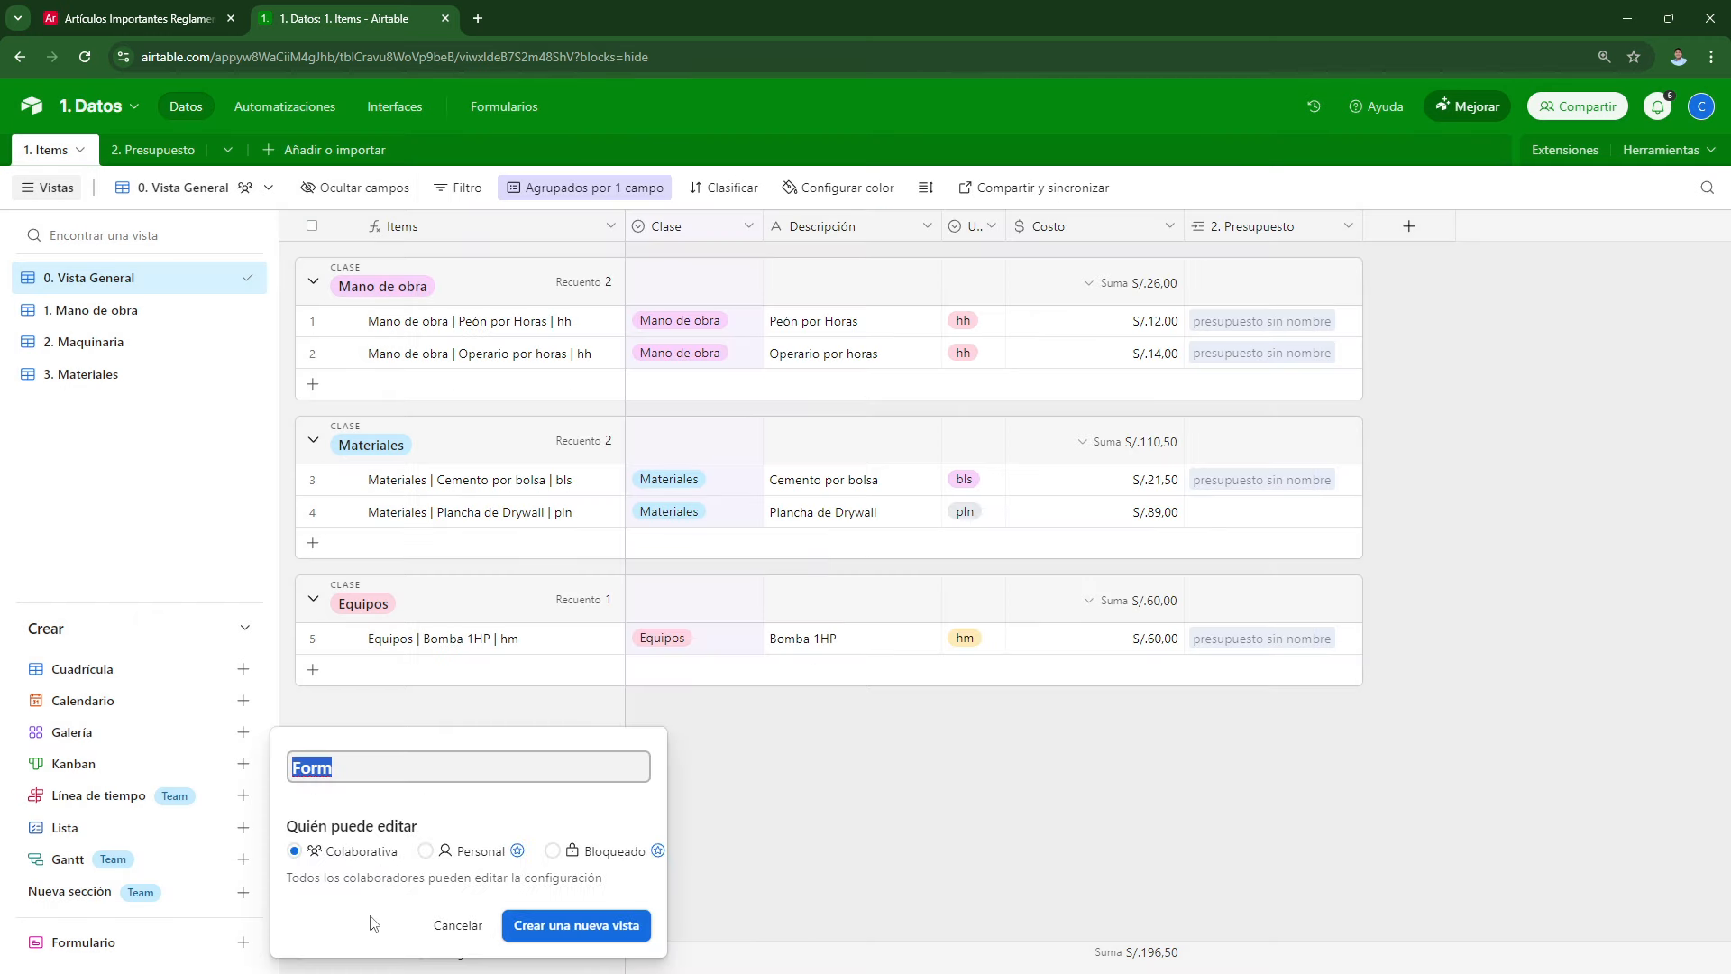
pyautogui.write('Formulari')
pyautogui.press('BackSpace')
pyautogui.press('BackSpace')
pyautogui.press('BackSpace')
pyautogui.press('BackSpace')
pyautogui.press('BackSpace')
pyautogui.press('BackSpace')
pyautogui.press('BackSpace')
pyautogui.press('BackSpace')
pyautogui.press('BackSpace')
pyautogui.write('Ingresar Items')
pyautogui.click(517, 852)
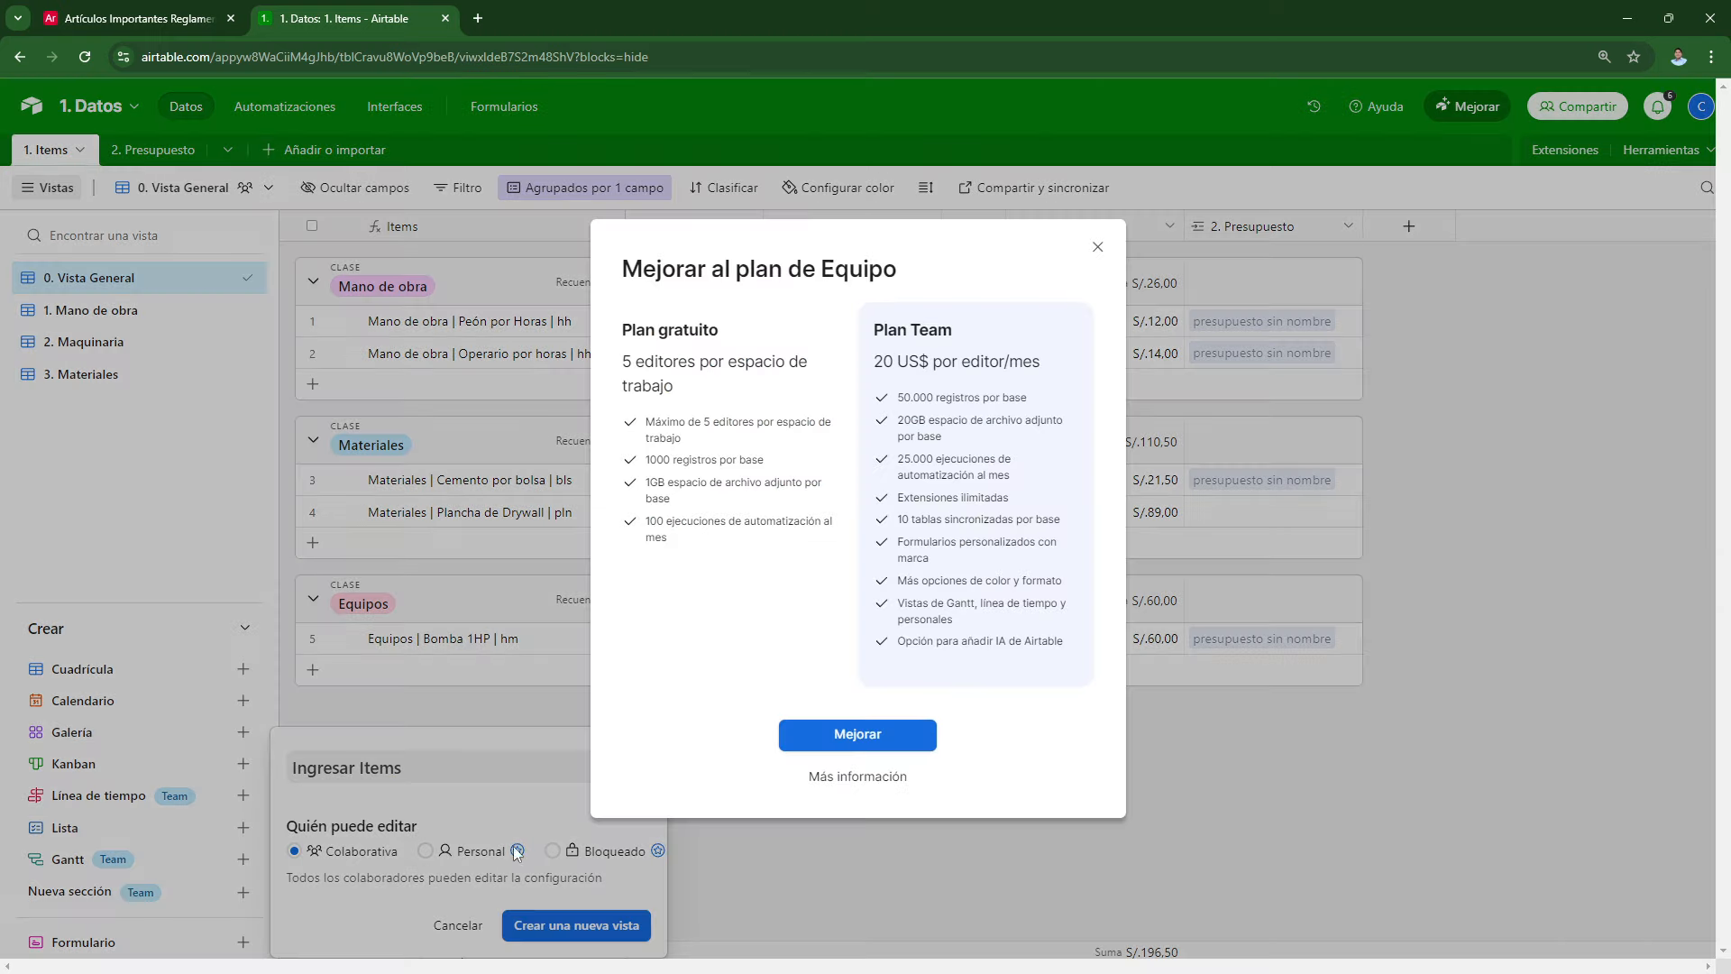
pyautogui.click(516, 851)
pyautogui.click(550, 927)
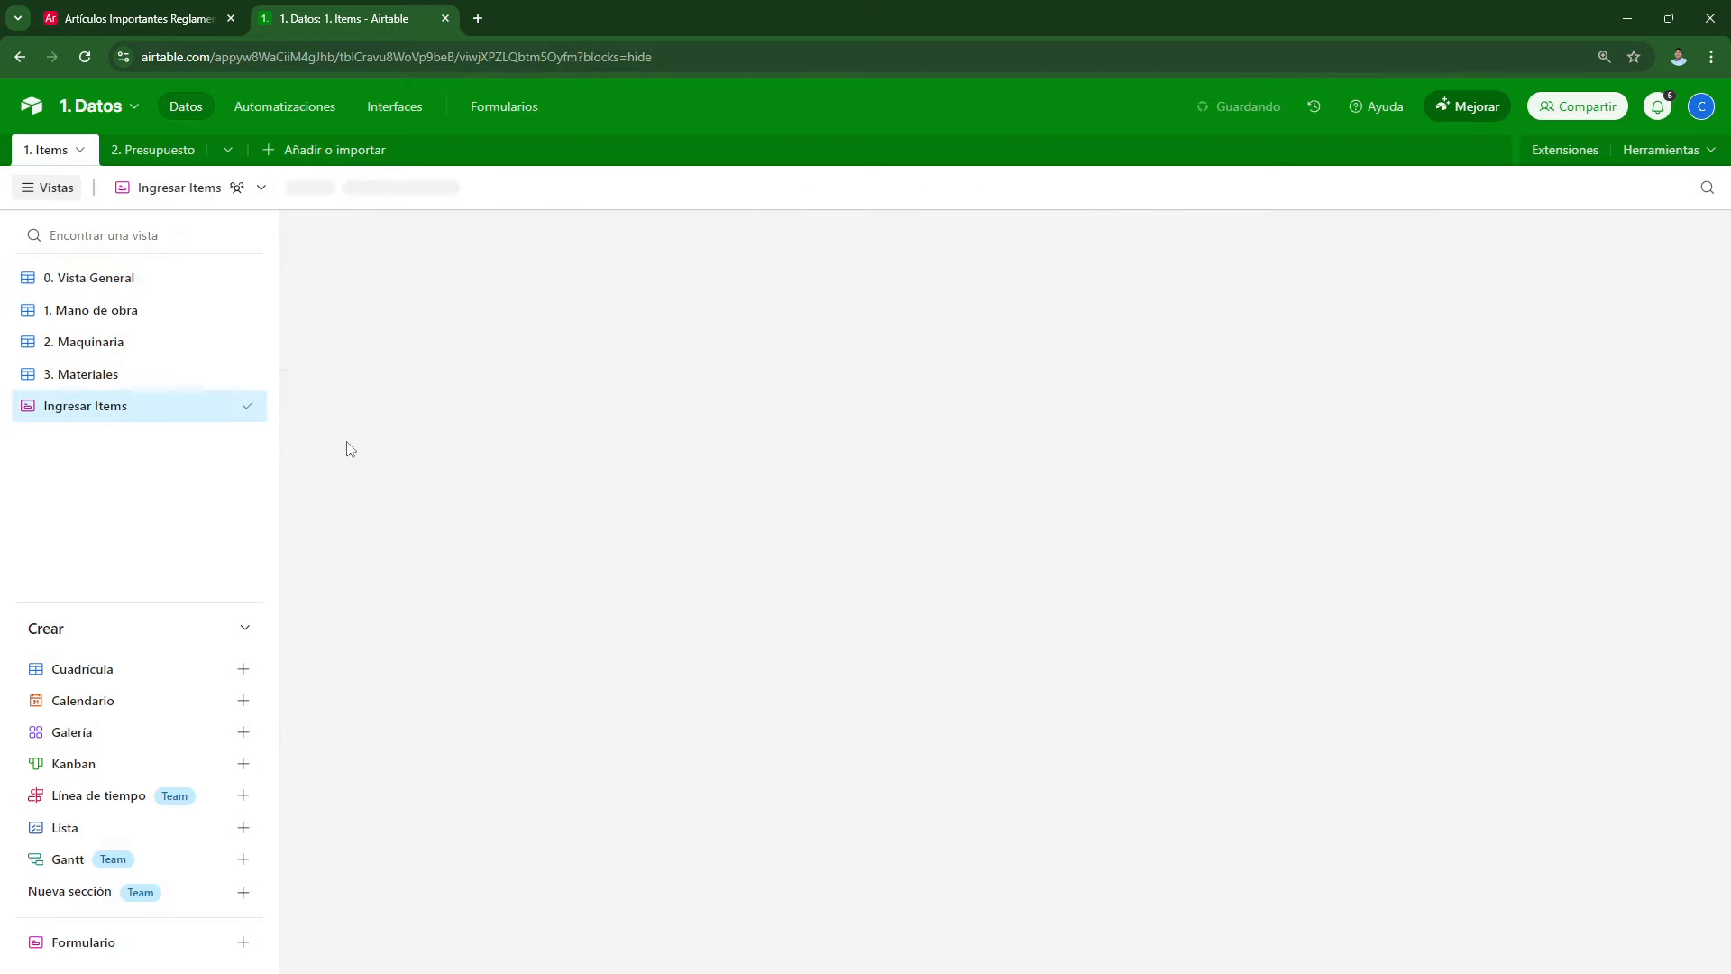
pyautogui.click(991, 527)
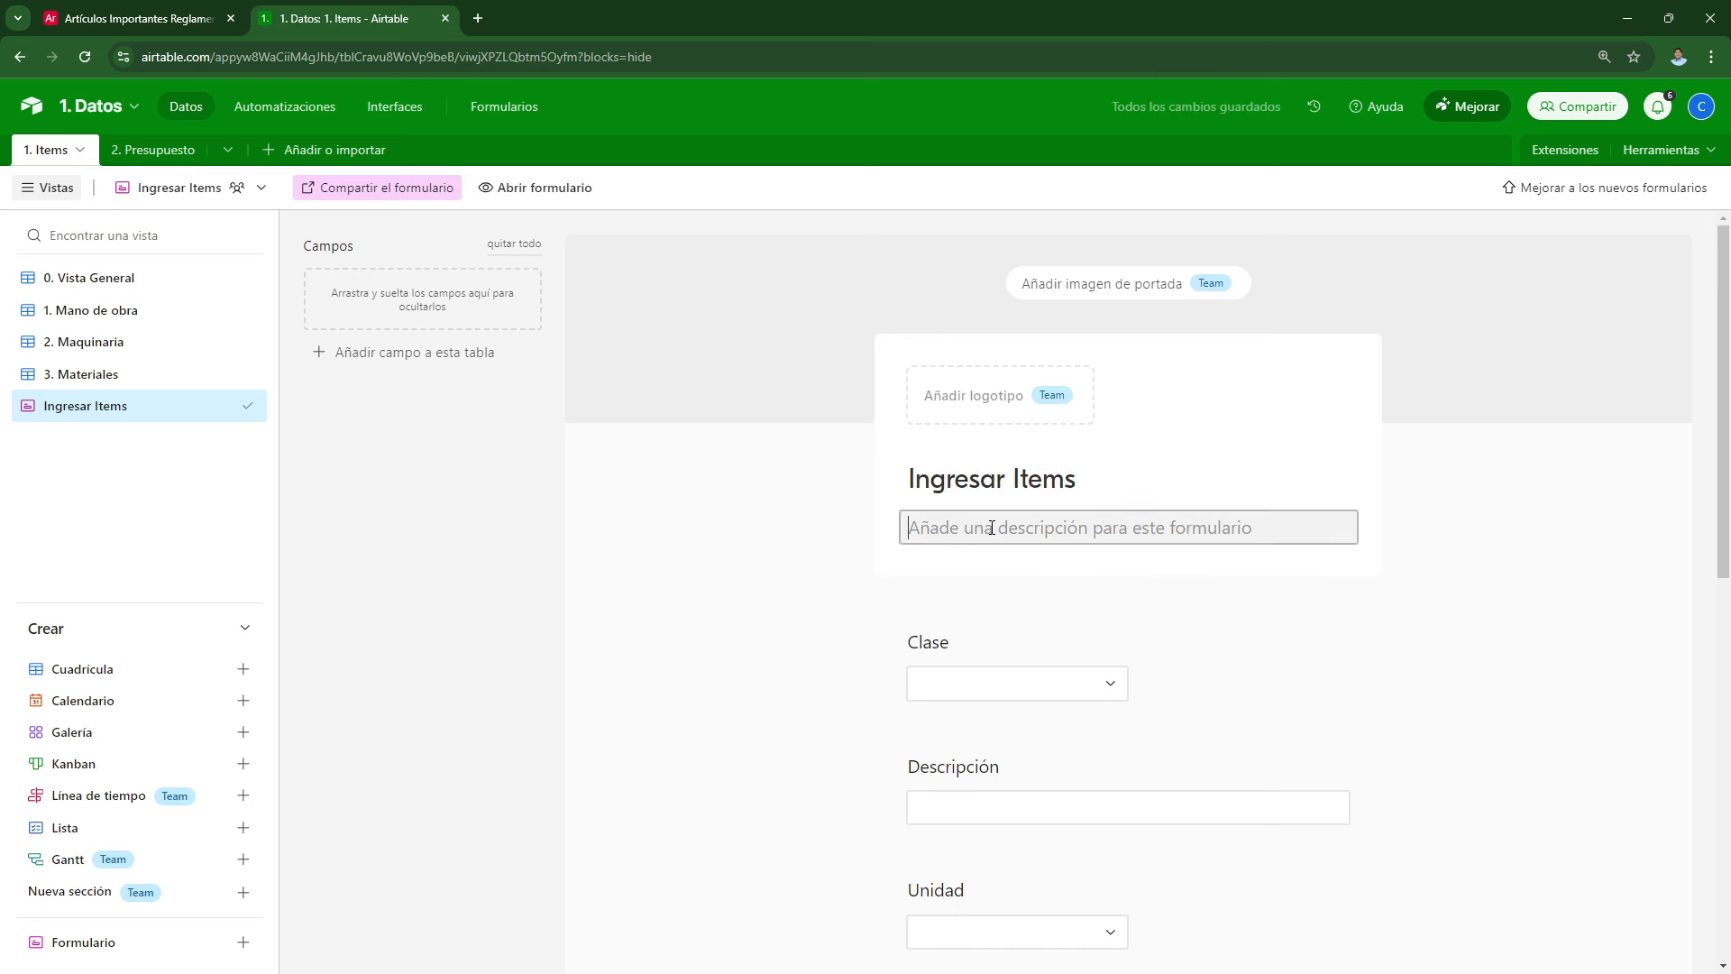
# Step: Enter the form description 'Formulario para Ingresar Items'
pyautogui.write('Formulario para i')
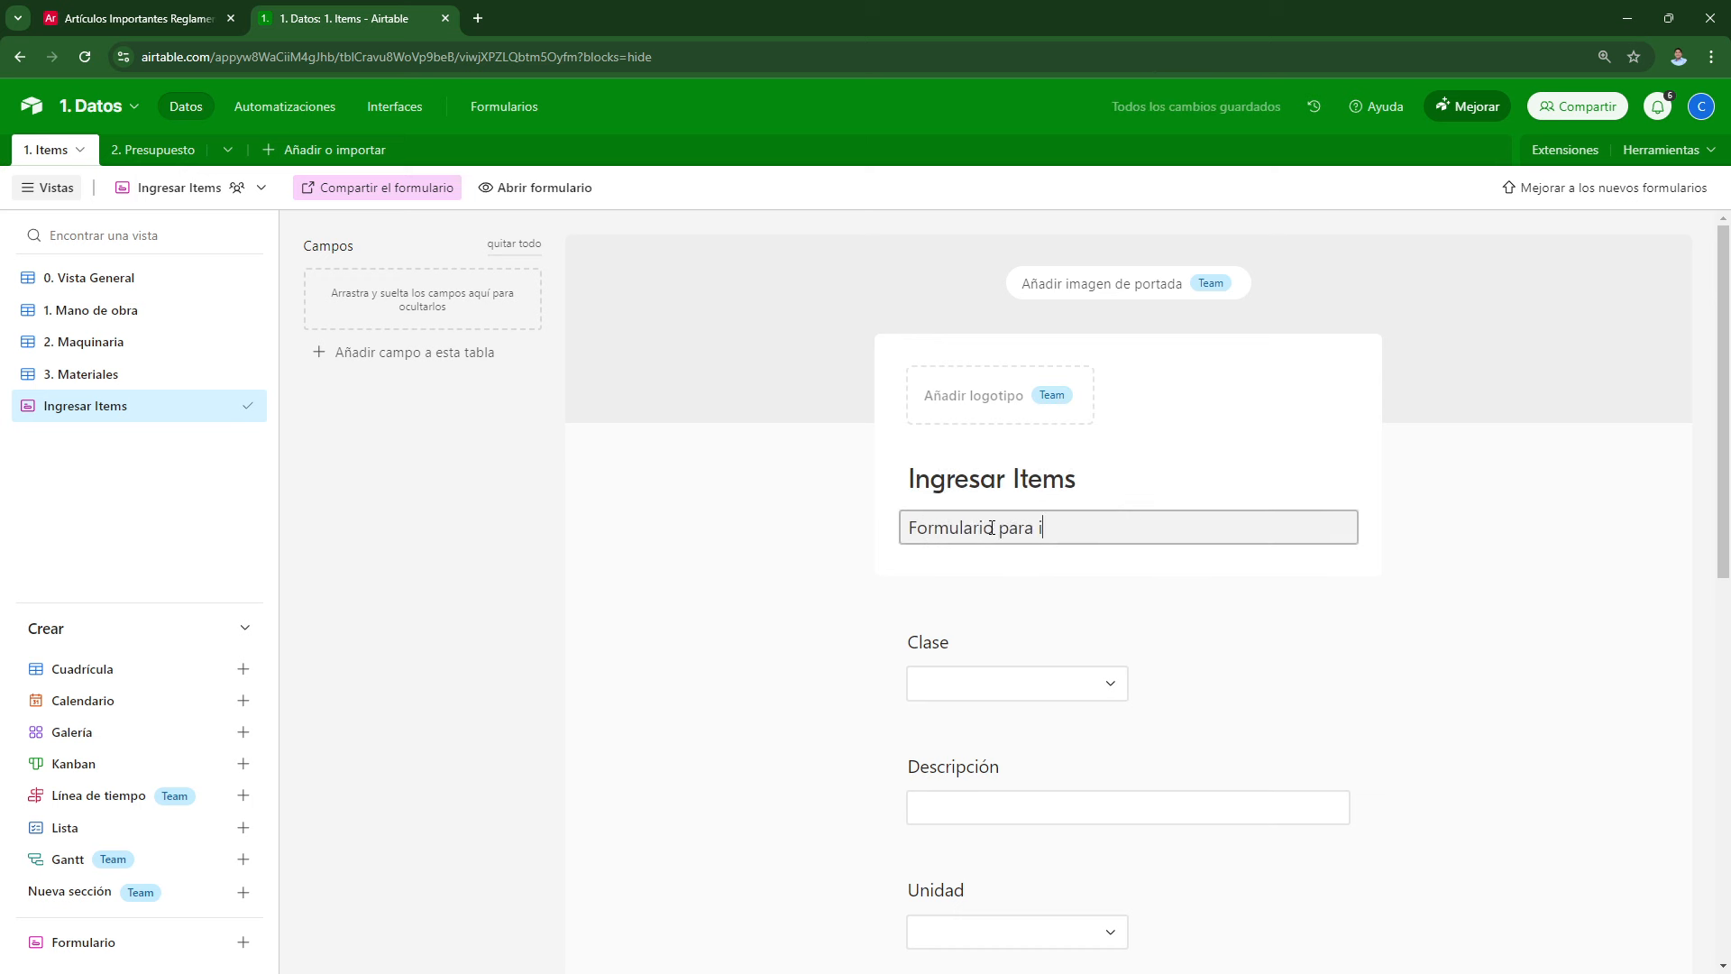
pyautogui.press('BackSpace')
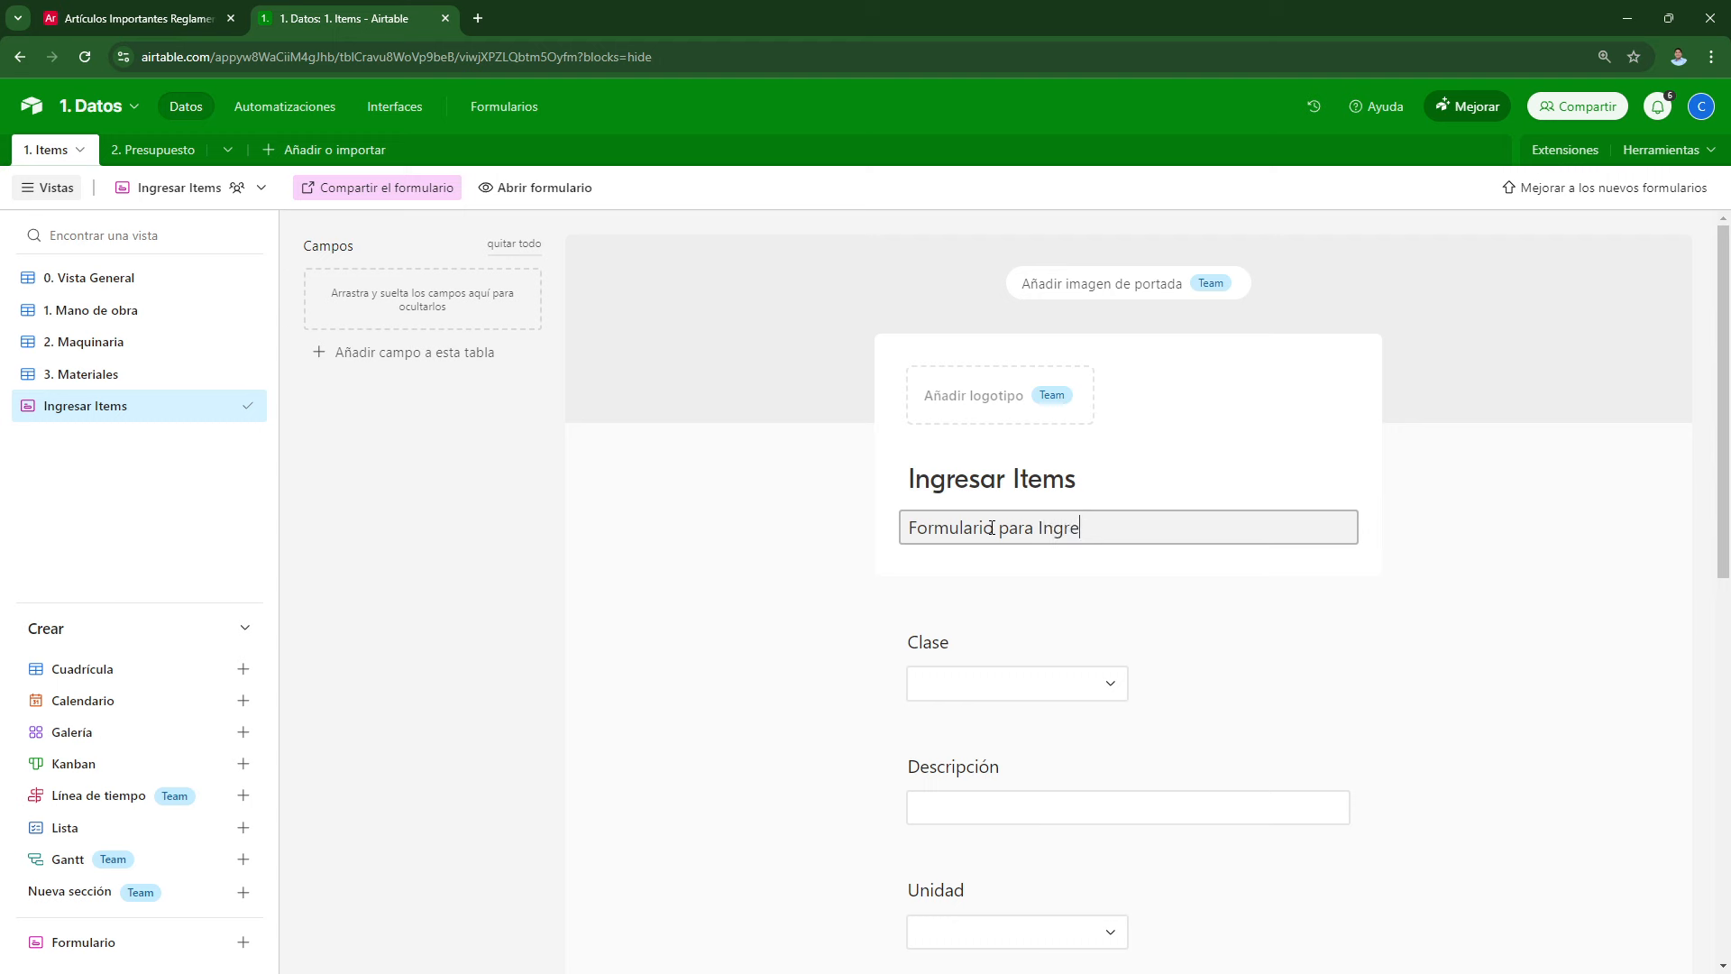
pyautogui.write('Ingresar Items')
pyautogui.press('Return')
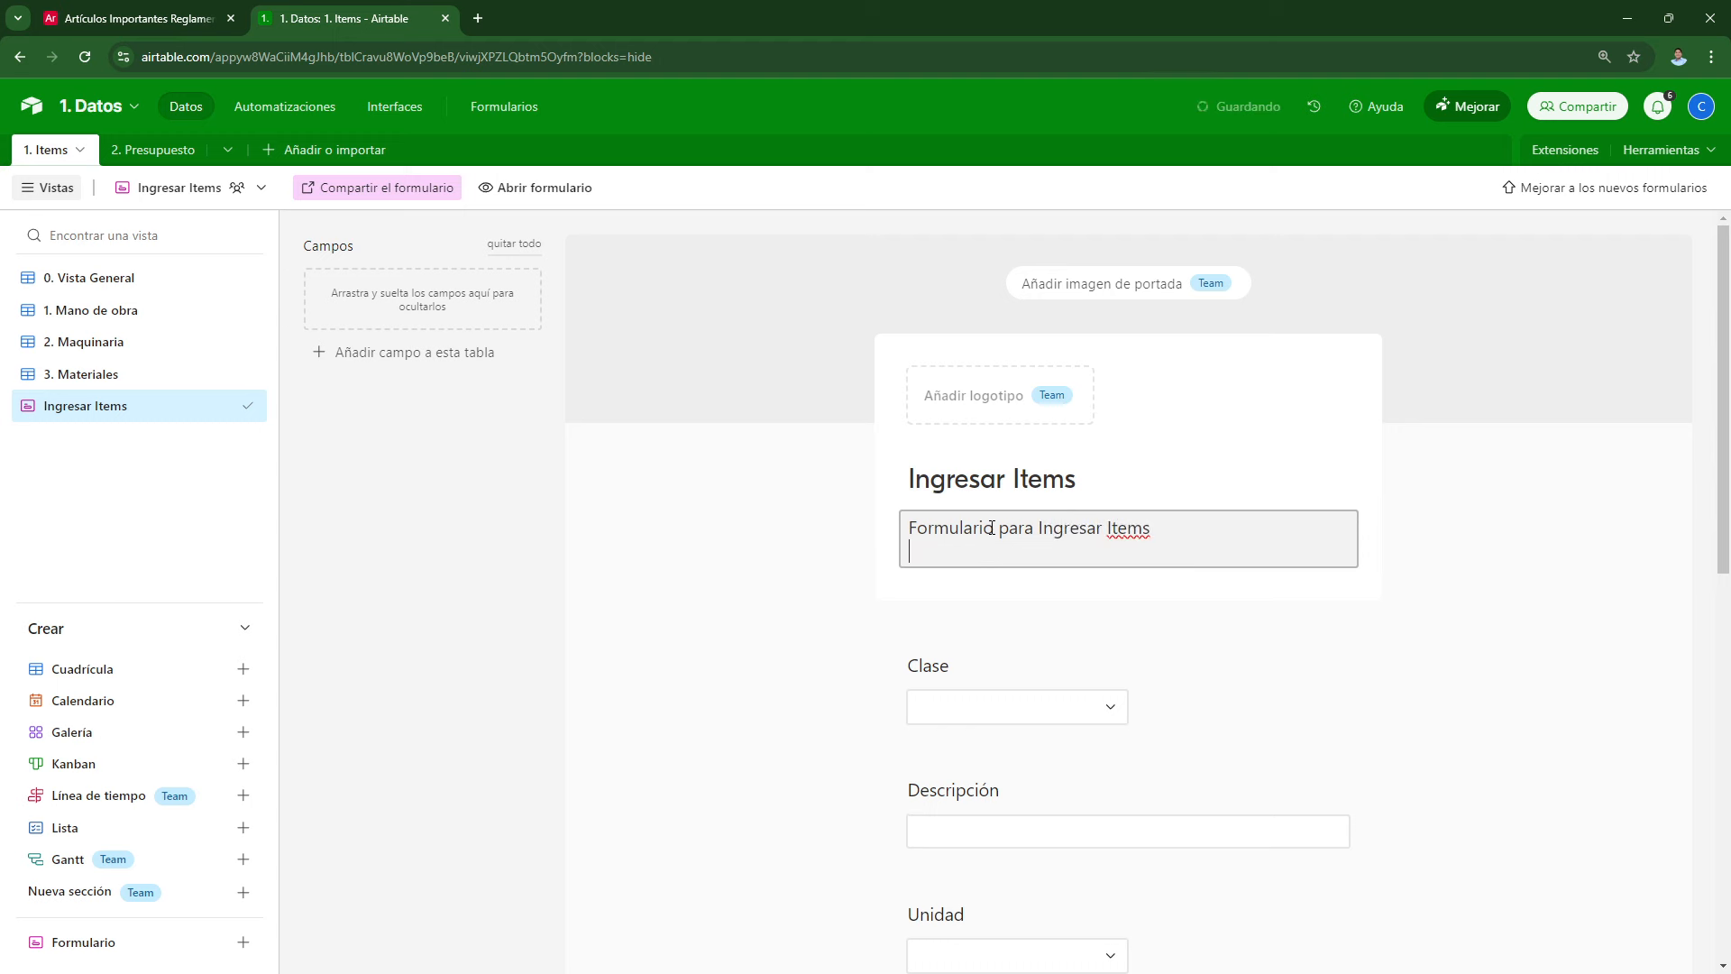
# Step: Display the Unidad question's choices as a Lista instead of a Desplegable dropdown
pyautogui.scroll(-3, 1239, 528)
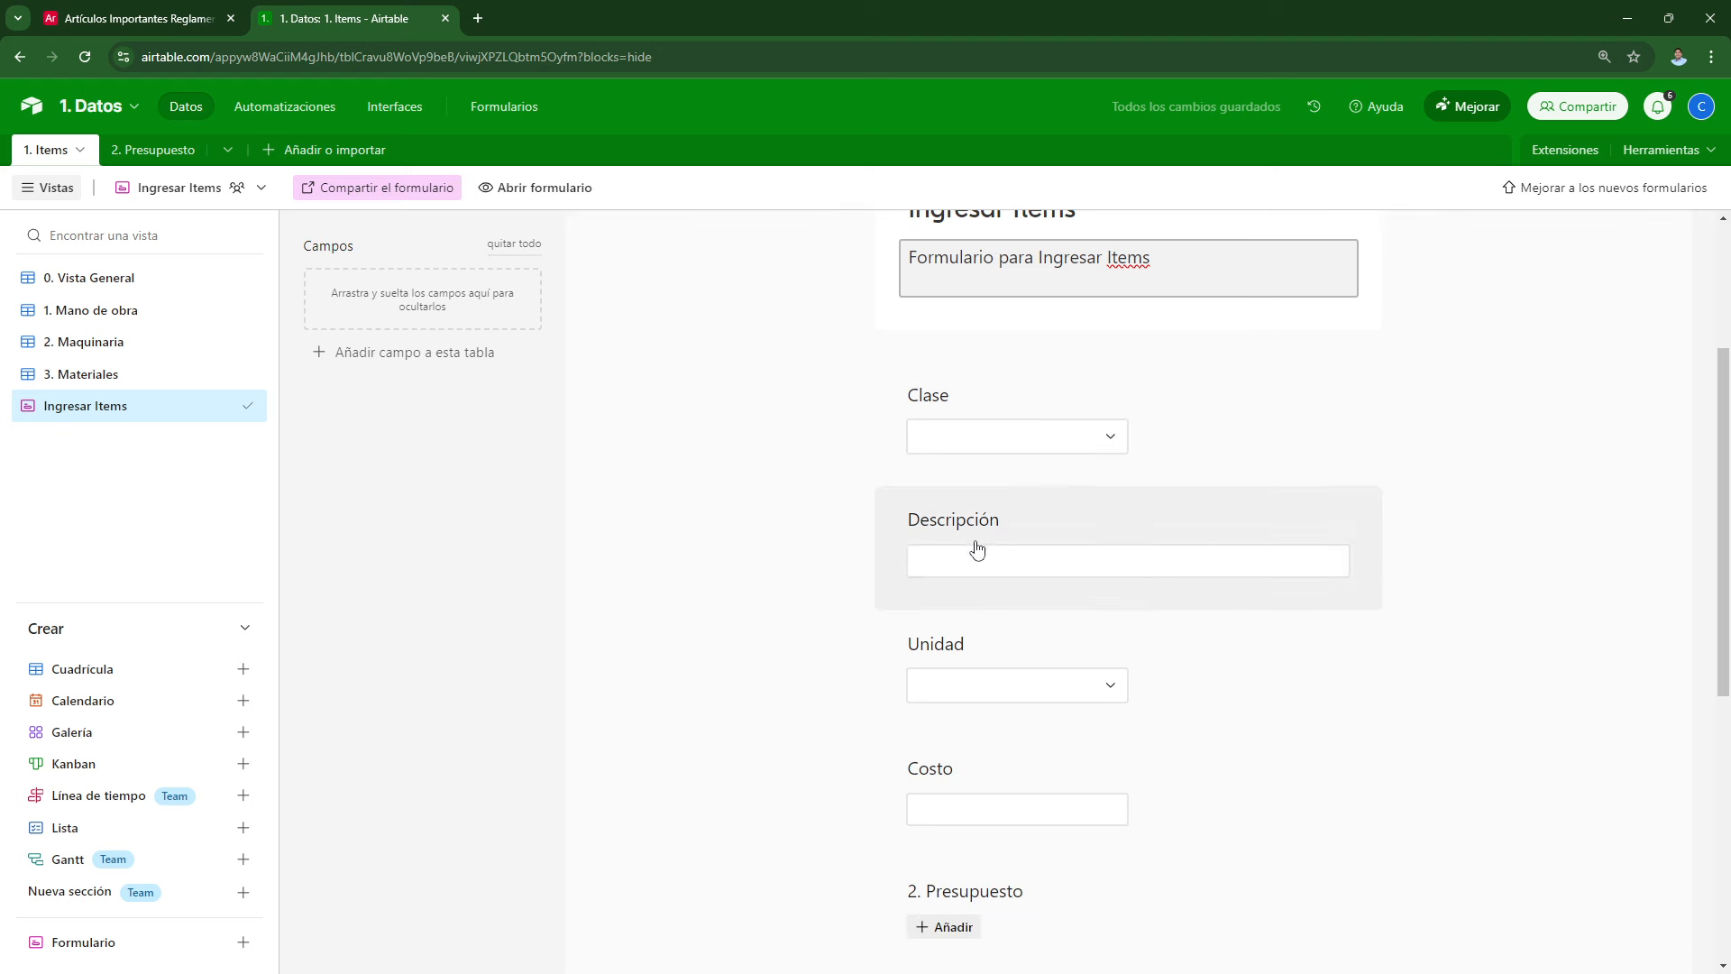
pyautogui.scroll(-2, 974, 546)
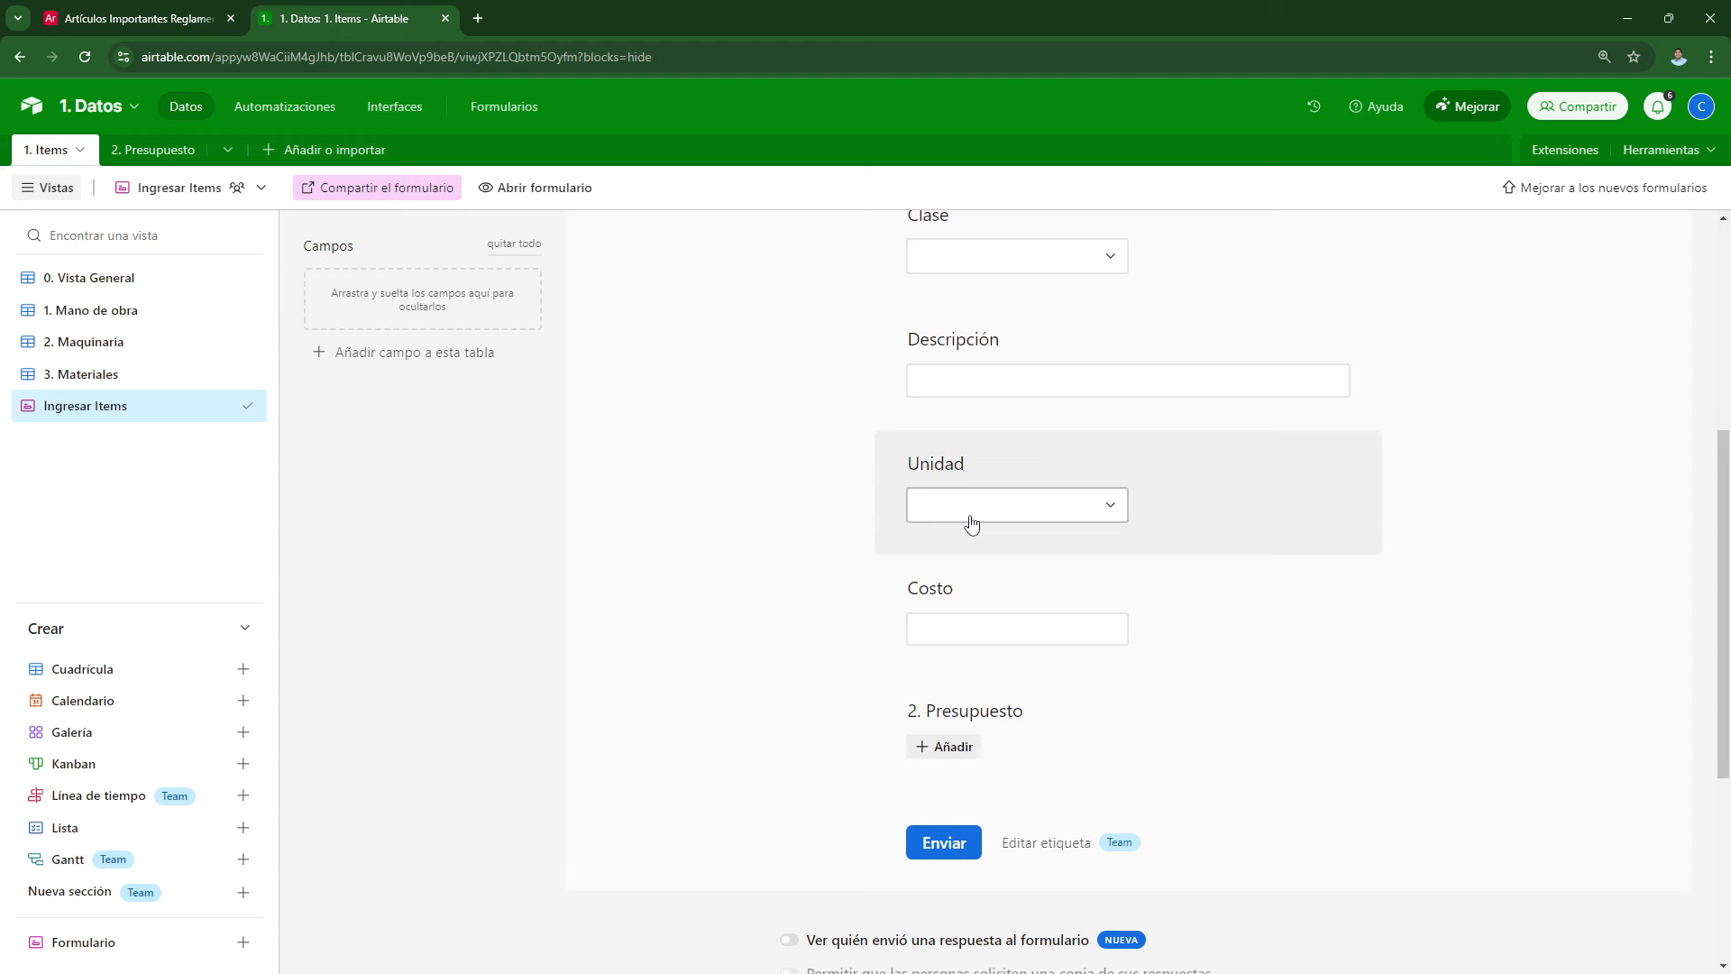
pyautogui.click(1003, 467)
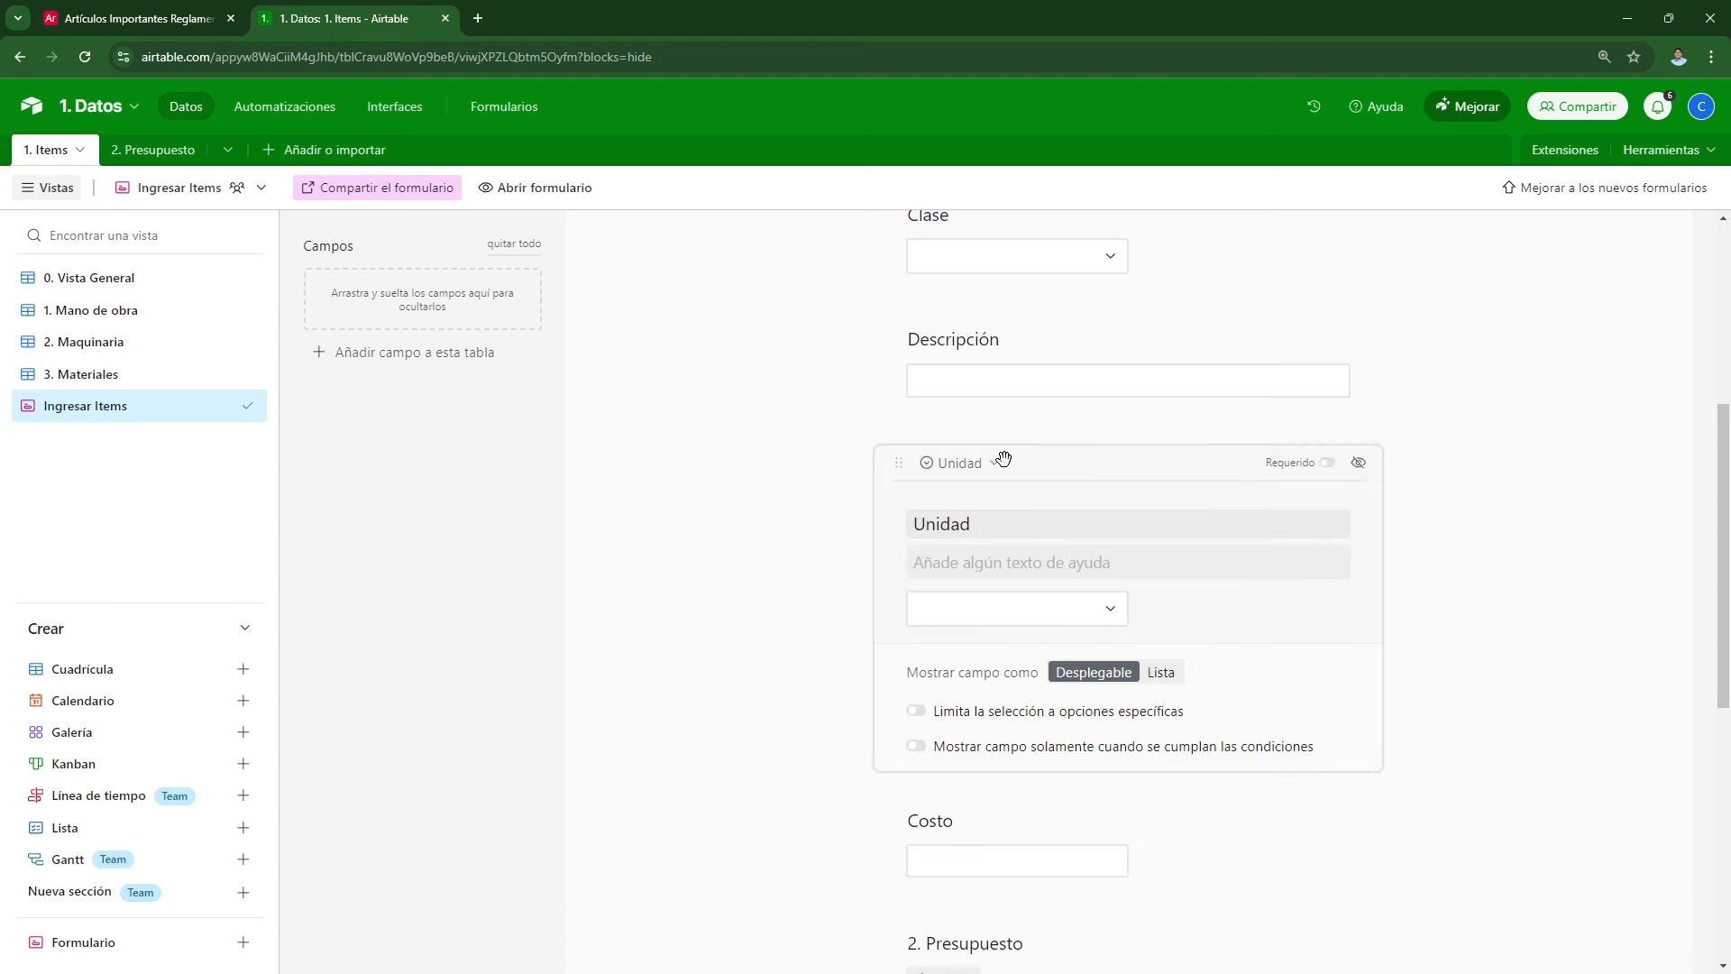
pyautogui.click(1162, 673)
pyautogui.click(1487, 599)
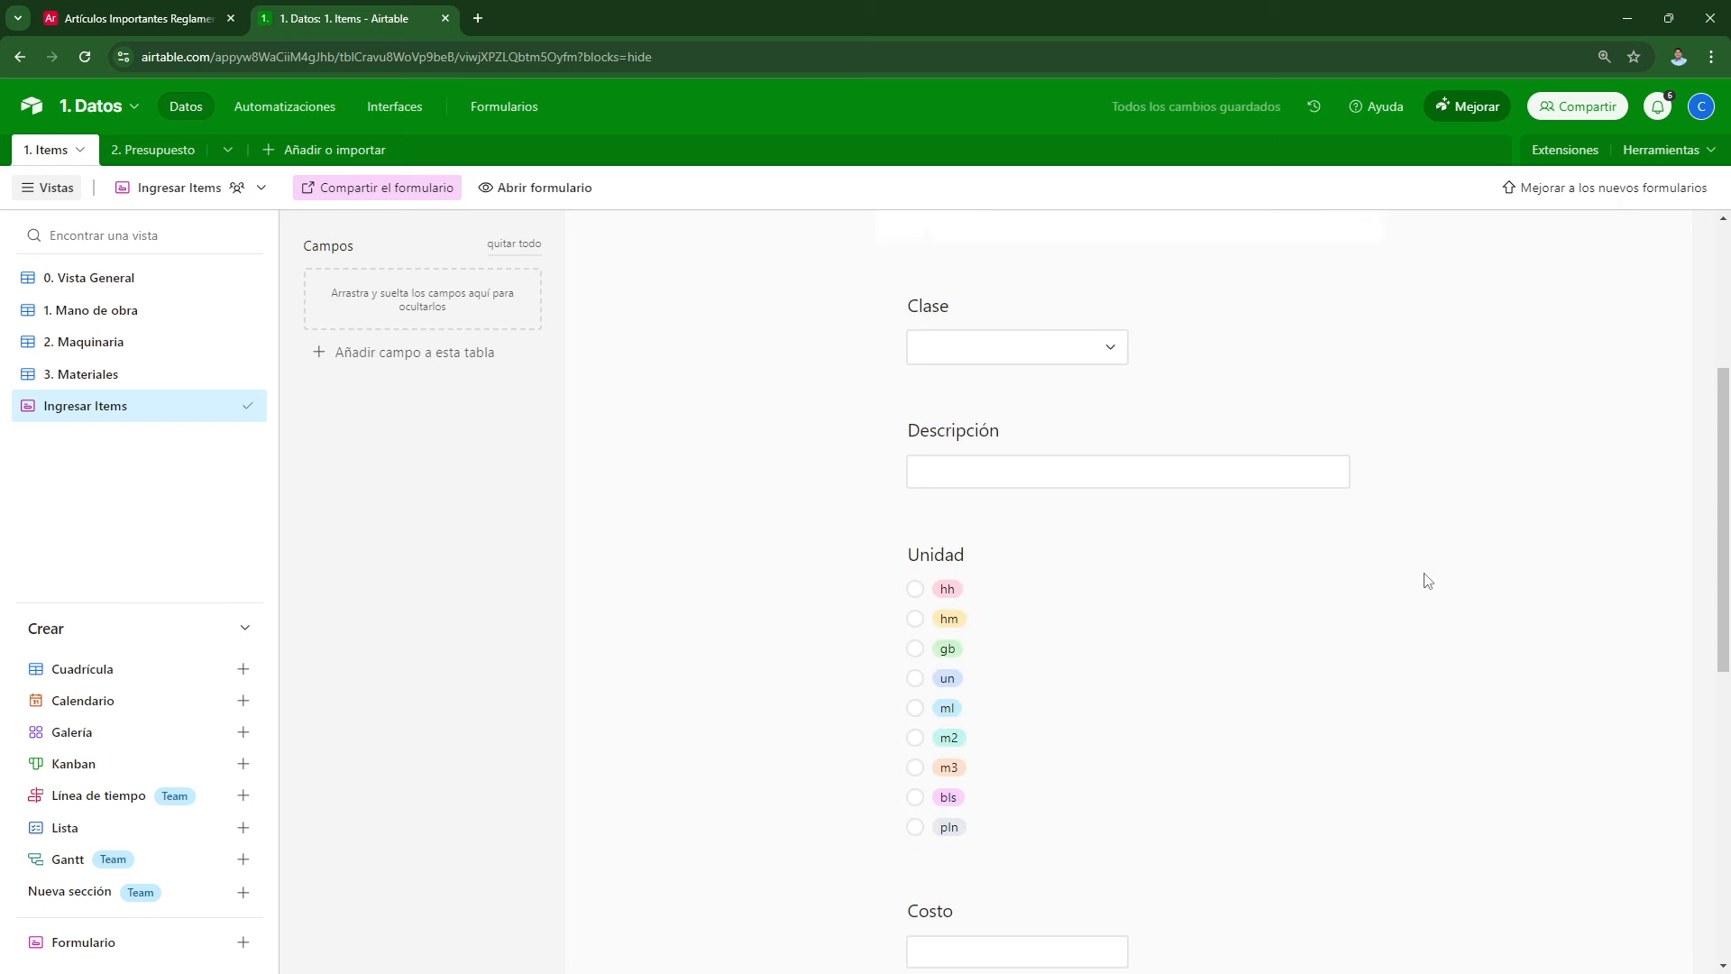
pyautogui.scroll(-3, 1109, 553)
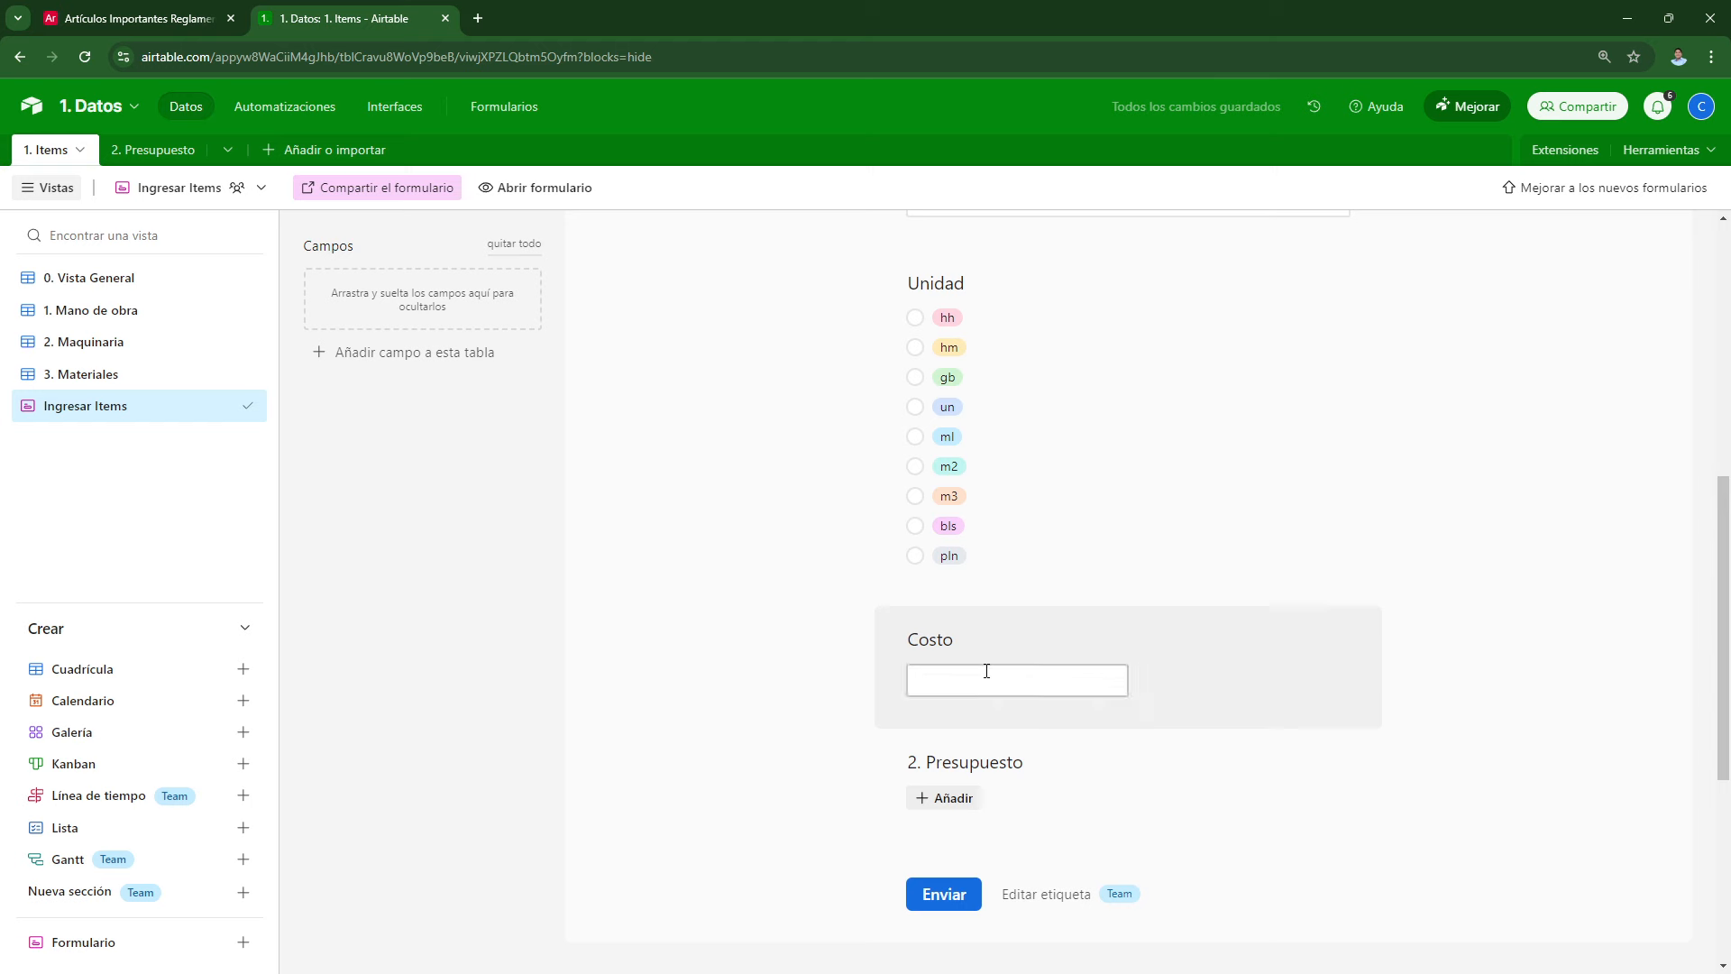
pyautogui.scroll(-2, 986, 734)
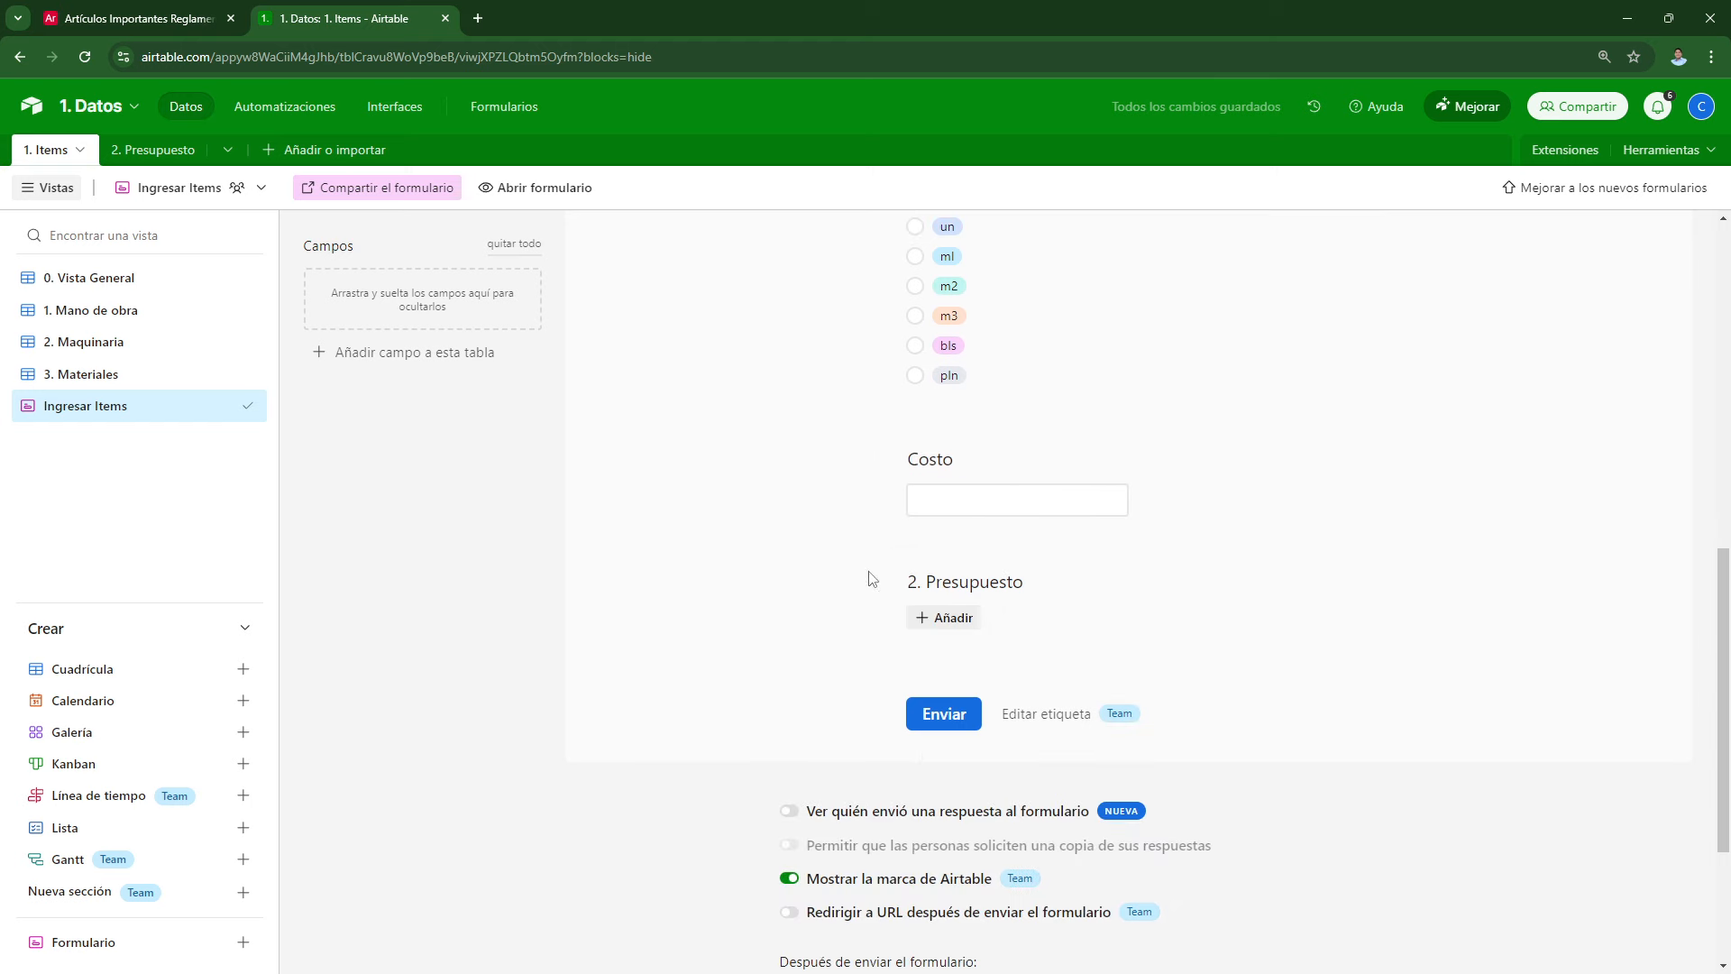
# Step: Hide the 2. Presupuesto field from the Ingresar Items form and try removing Airtable branding
pyautogui.moveTo(947, 580); pyautogui.dragTo(523, 295)
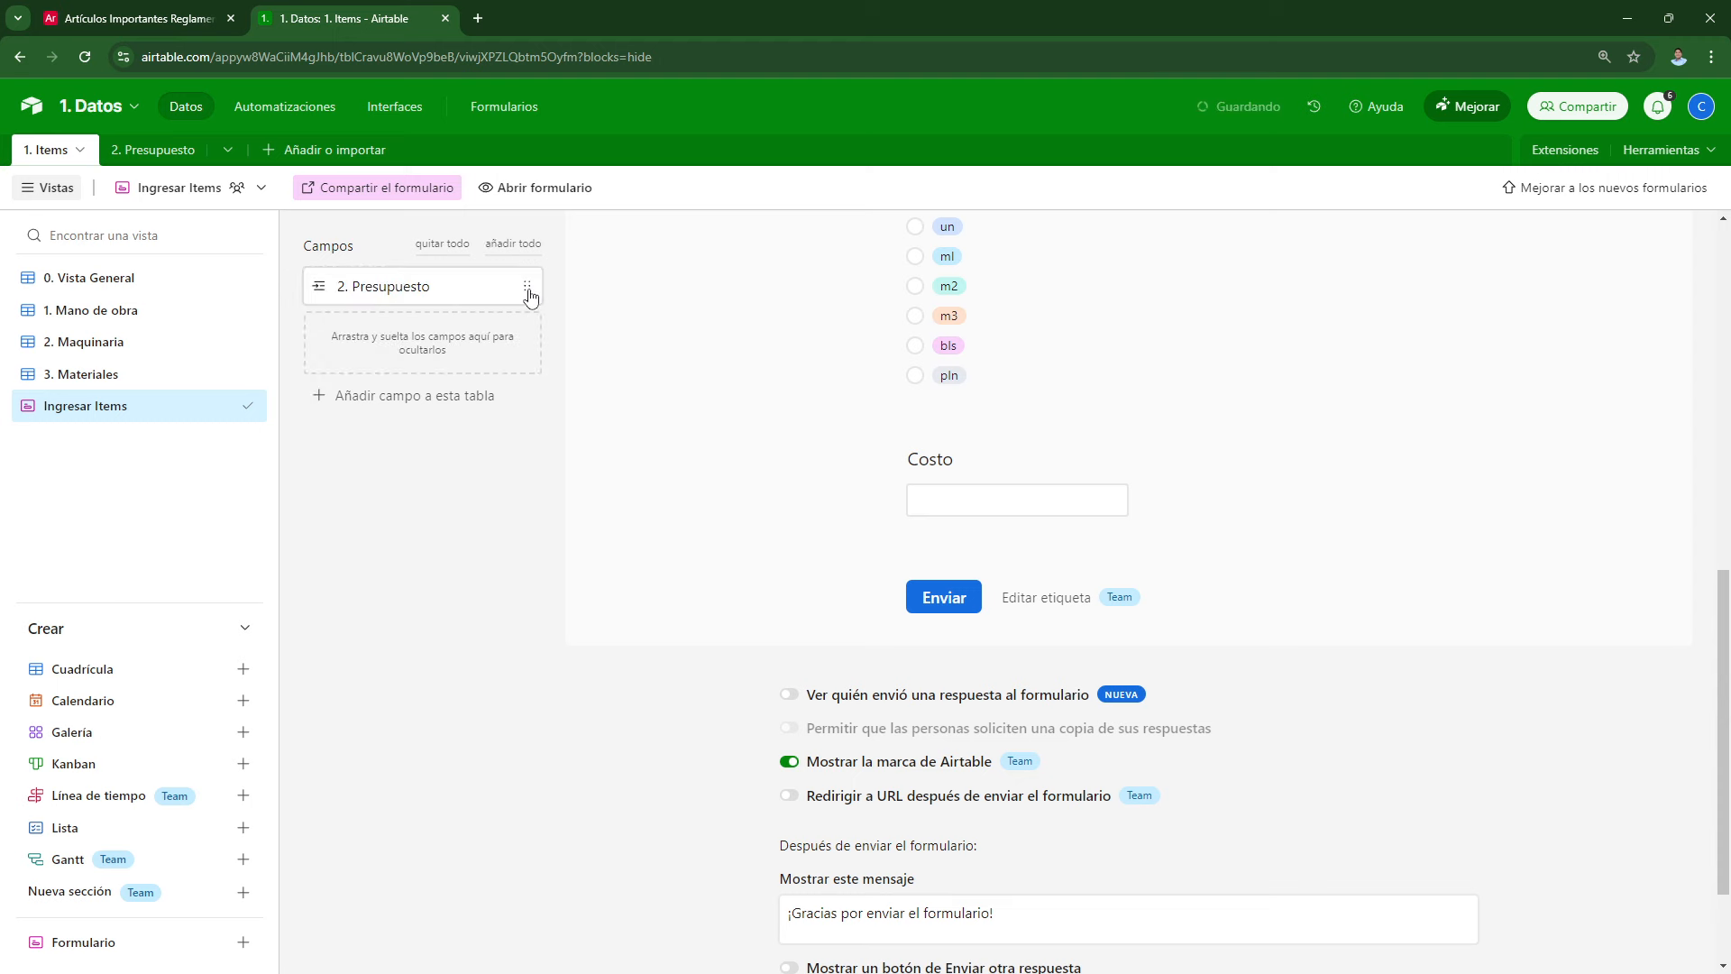
pyautogui.scroll(-1, 911, 787)
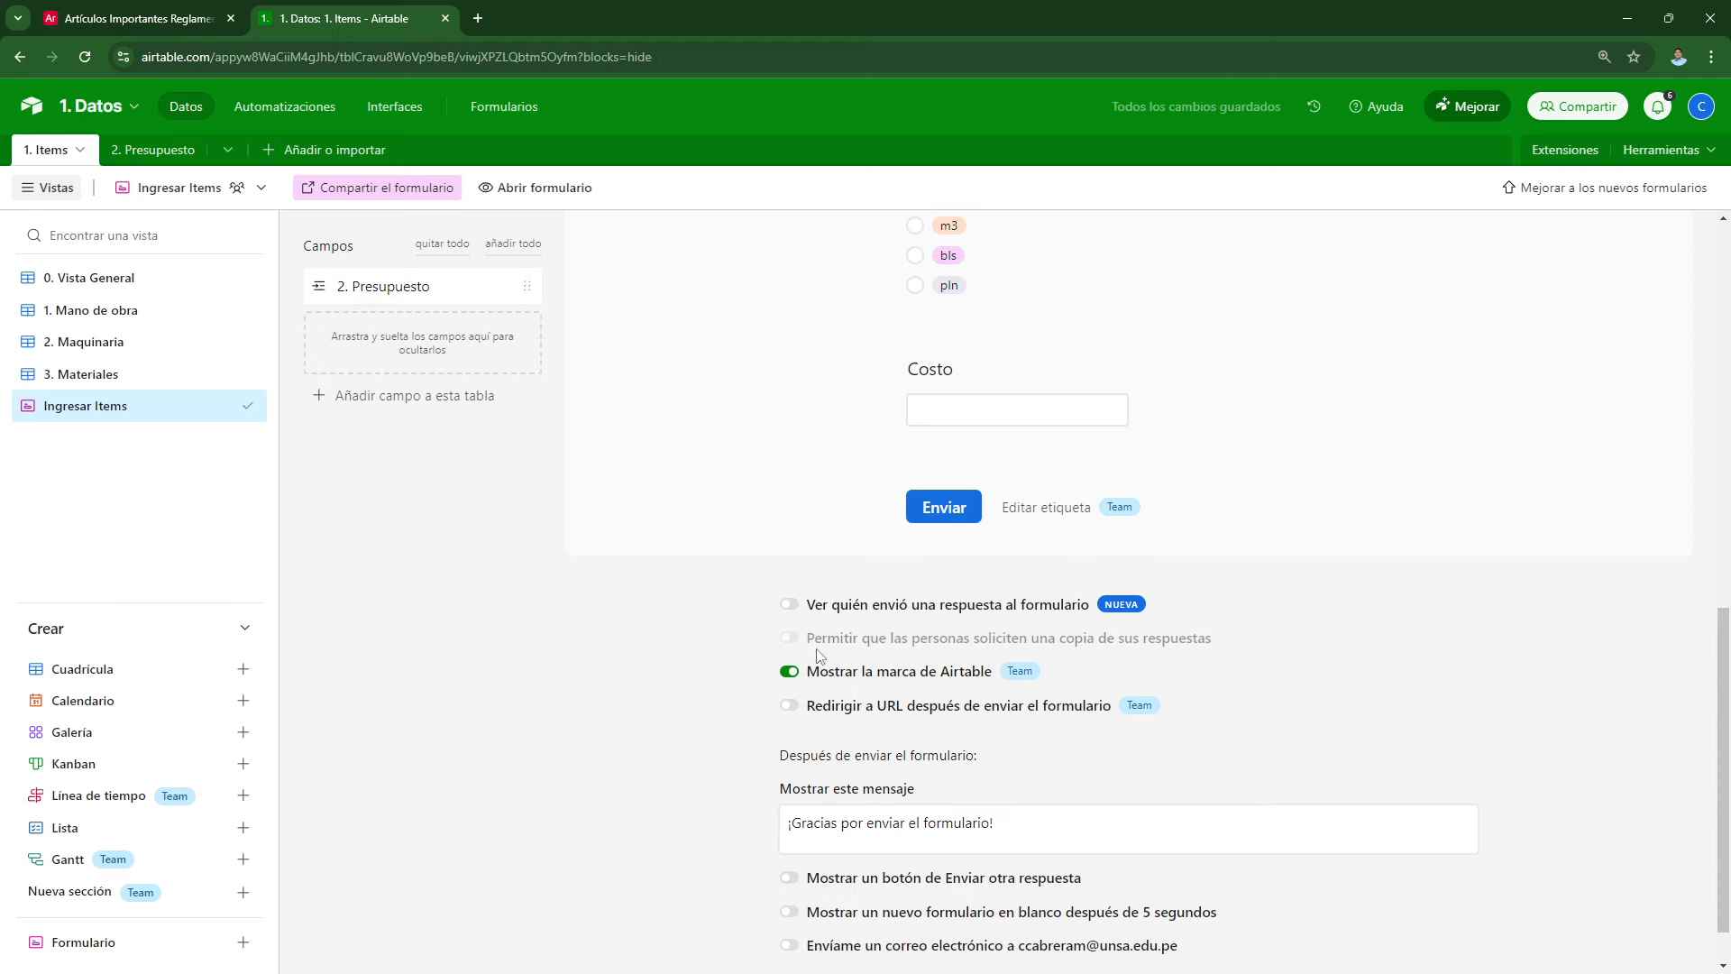
pyautogui.click(790, 673)
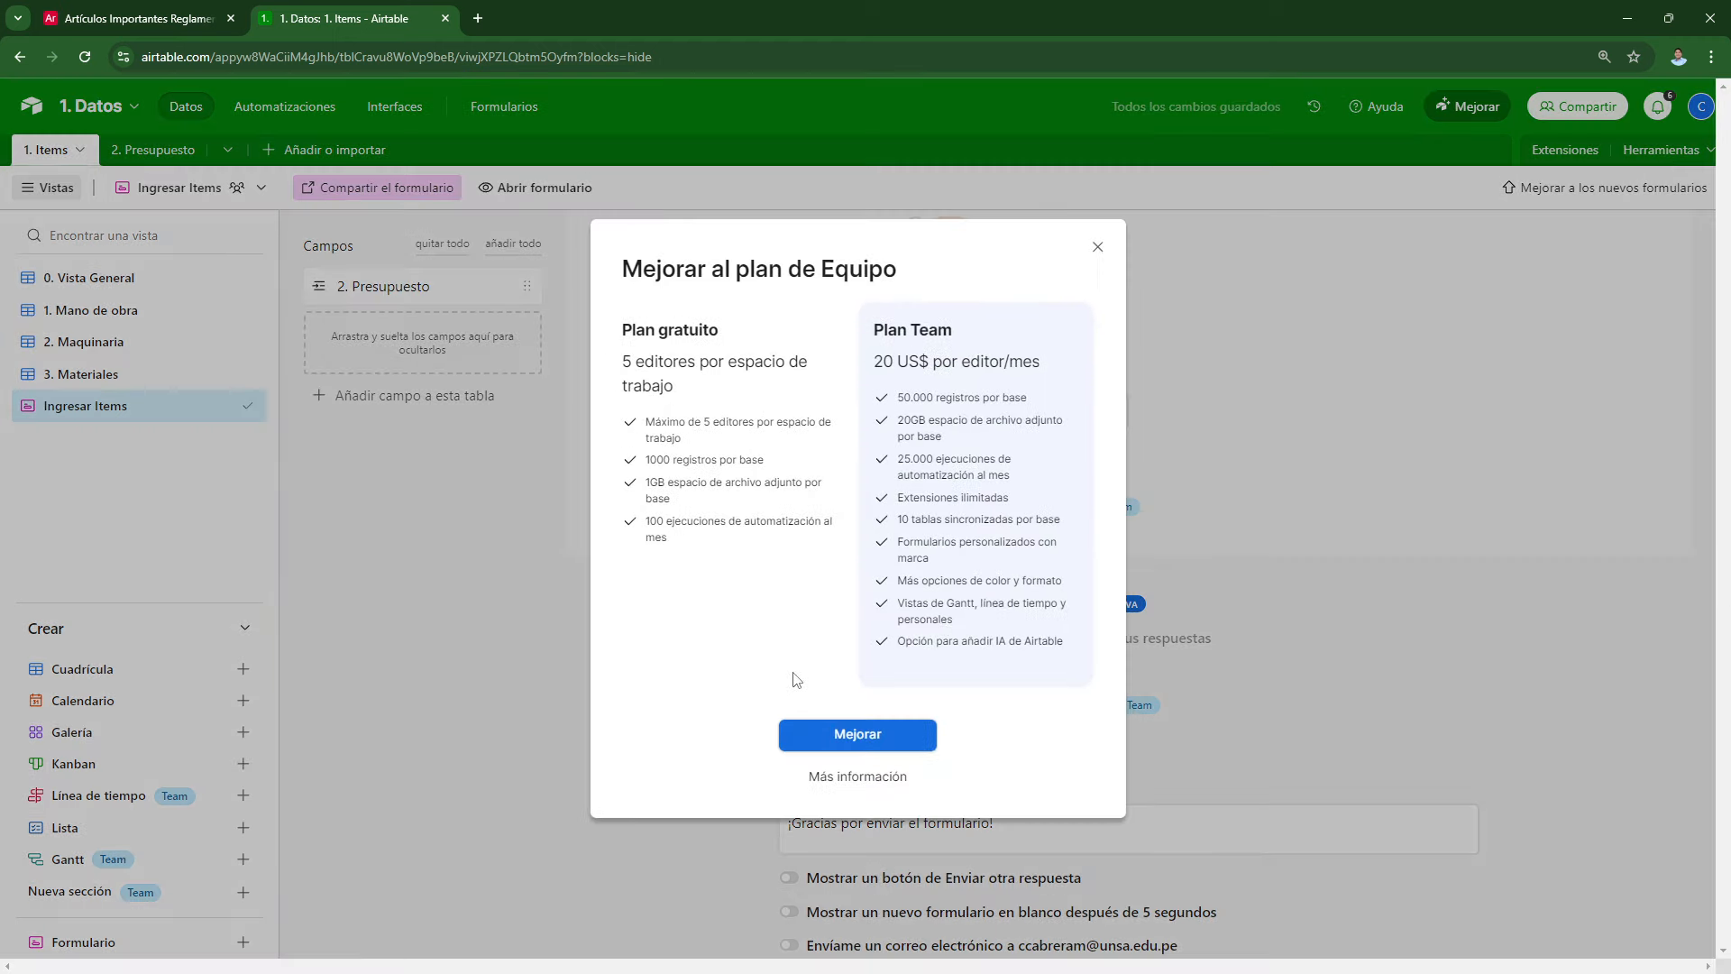
pyautogui.click(1129, 259)
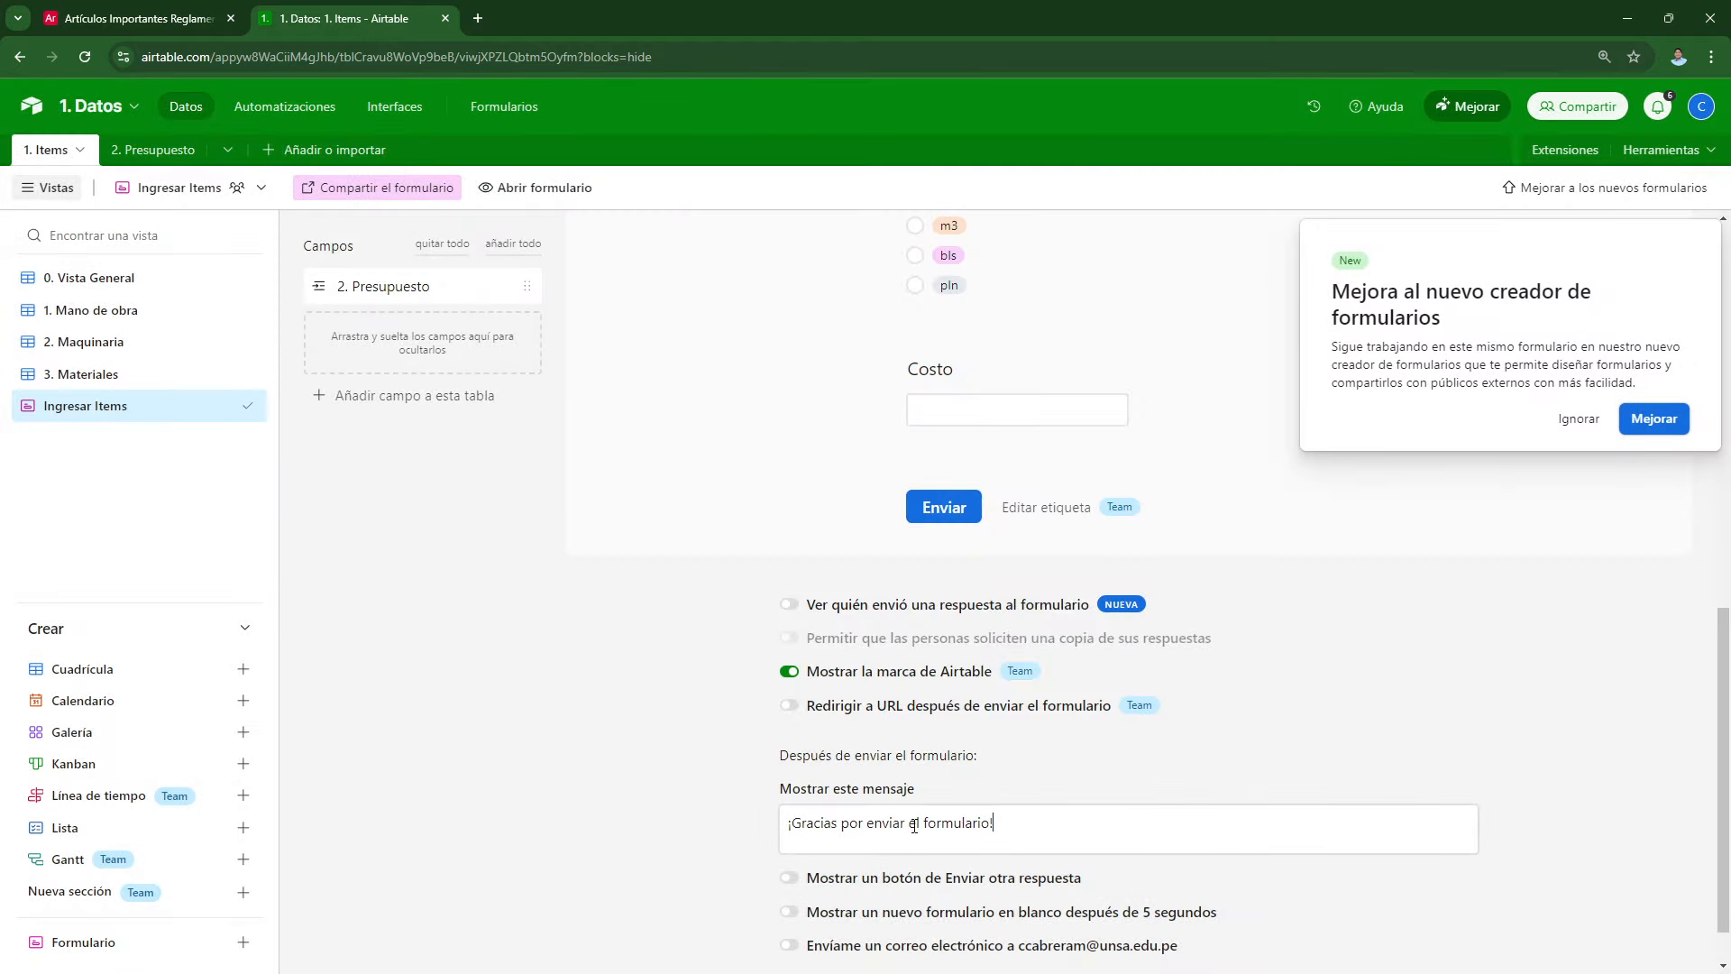
# Step: Change the post-submission message to 'Has generado un nuevo ítem' and open form sharing
pyautogui.moveTo(1024, 833); pyautogui.dragTo(690, 848)
pyautogui.write('Has generado un nuevo item')
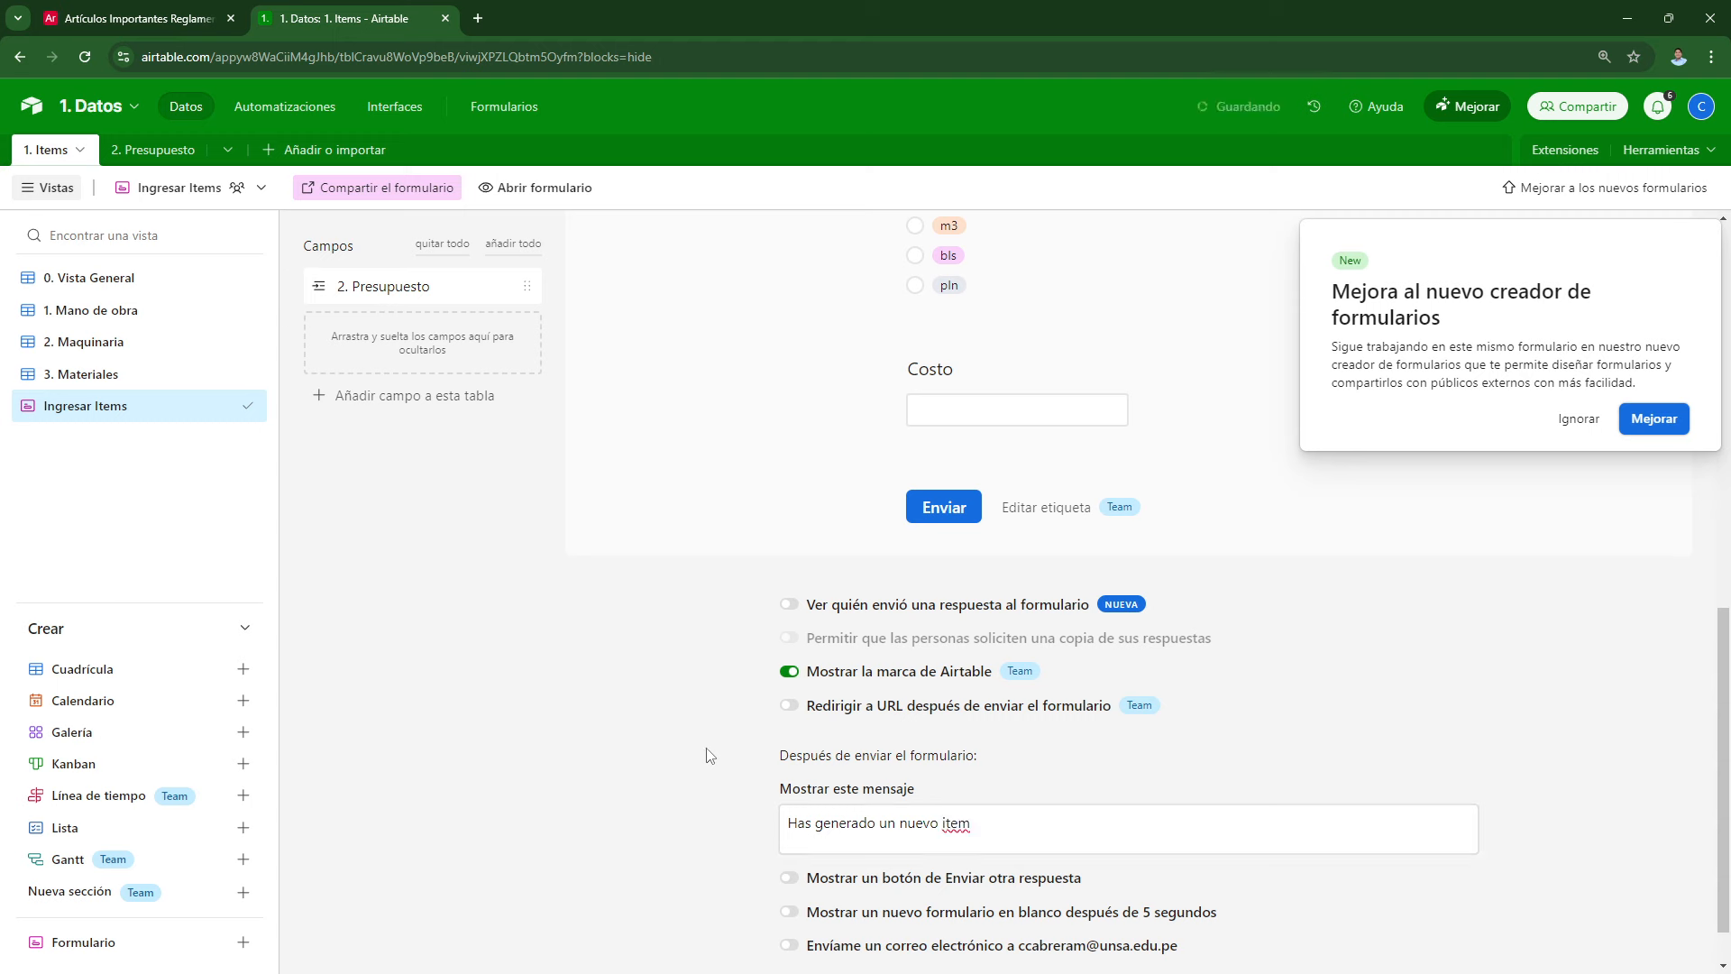
pyautogui.click(390, 191)
# Step: Copy the form's share link and load it in a new browser tab
pyautogui.click(641, 266)
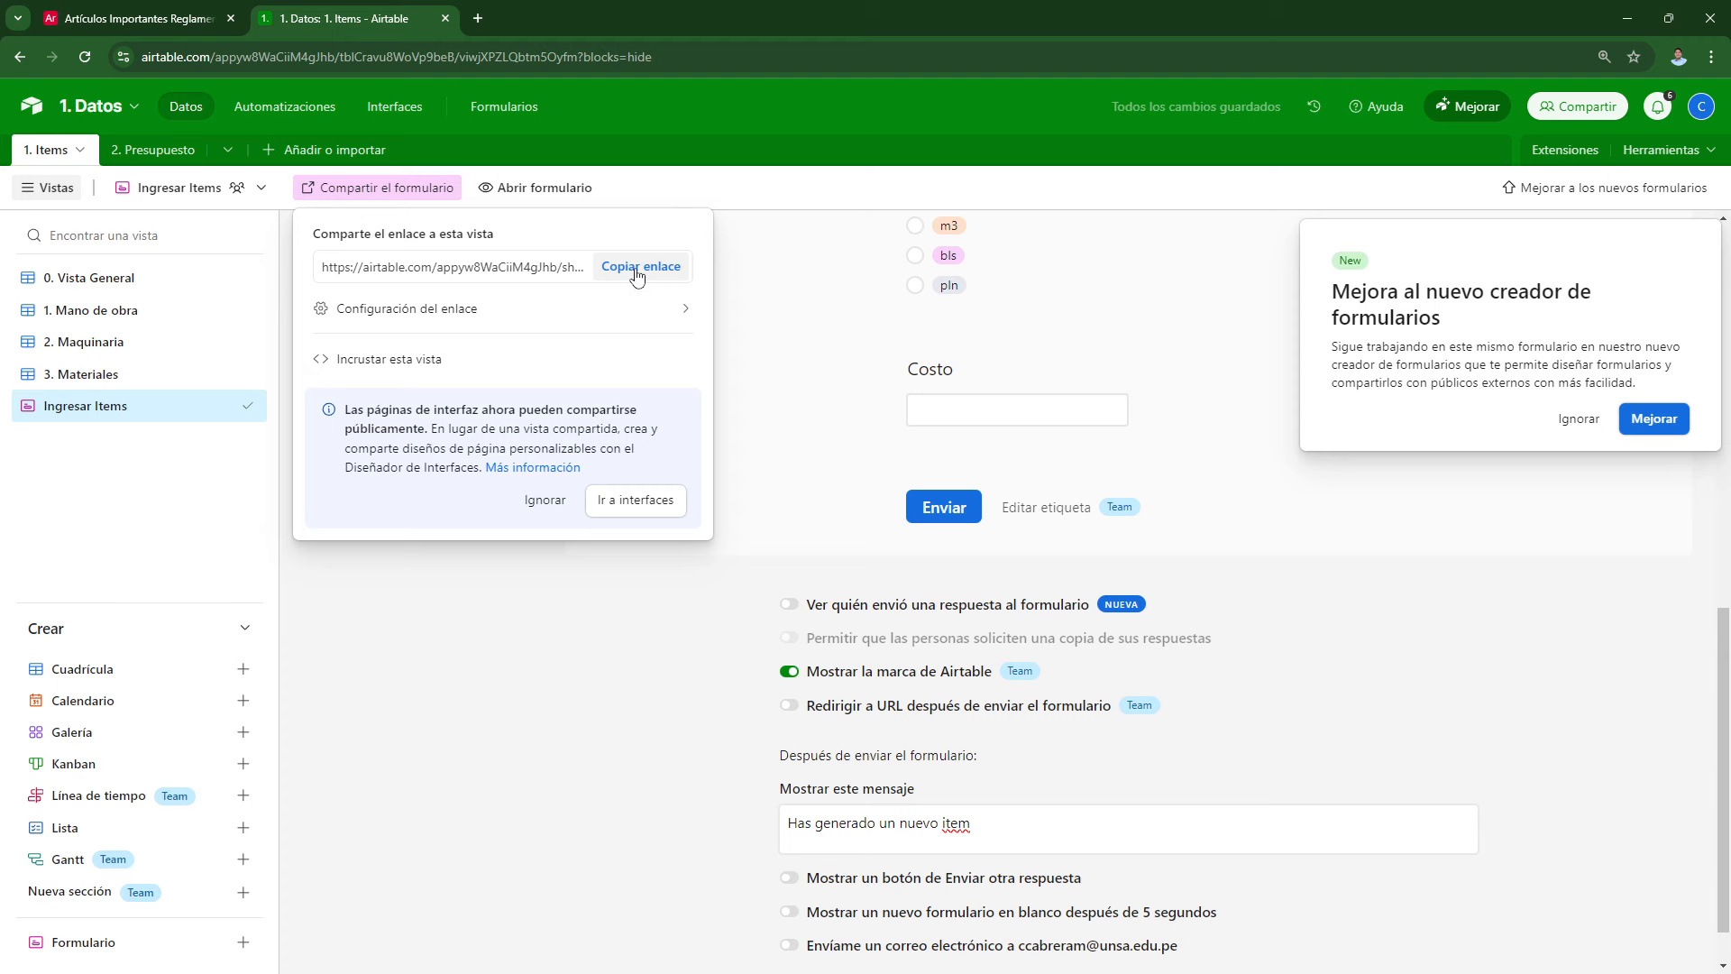
pyautogui.click(477, 18)
pyautogui.press('Return')
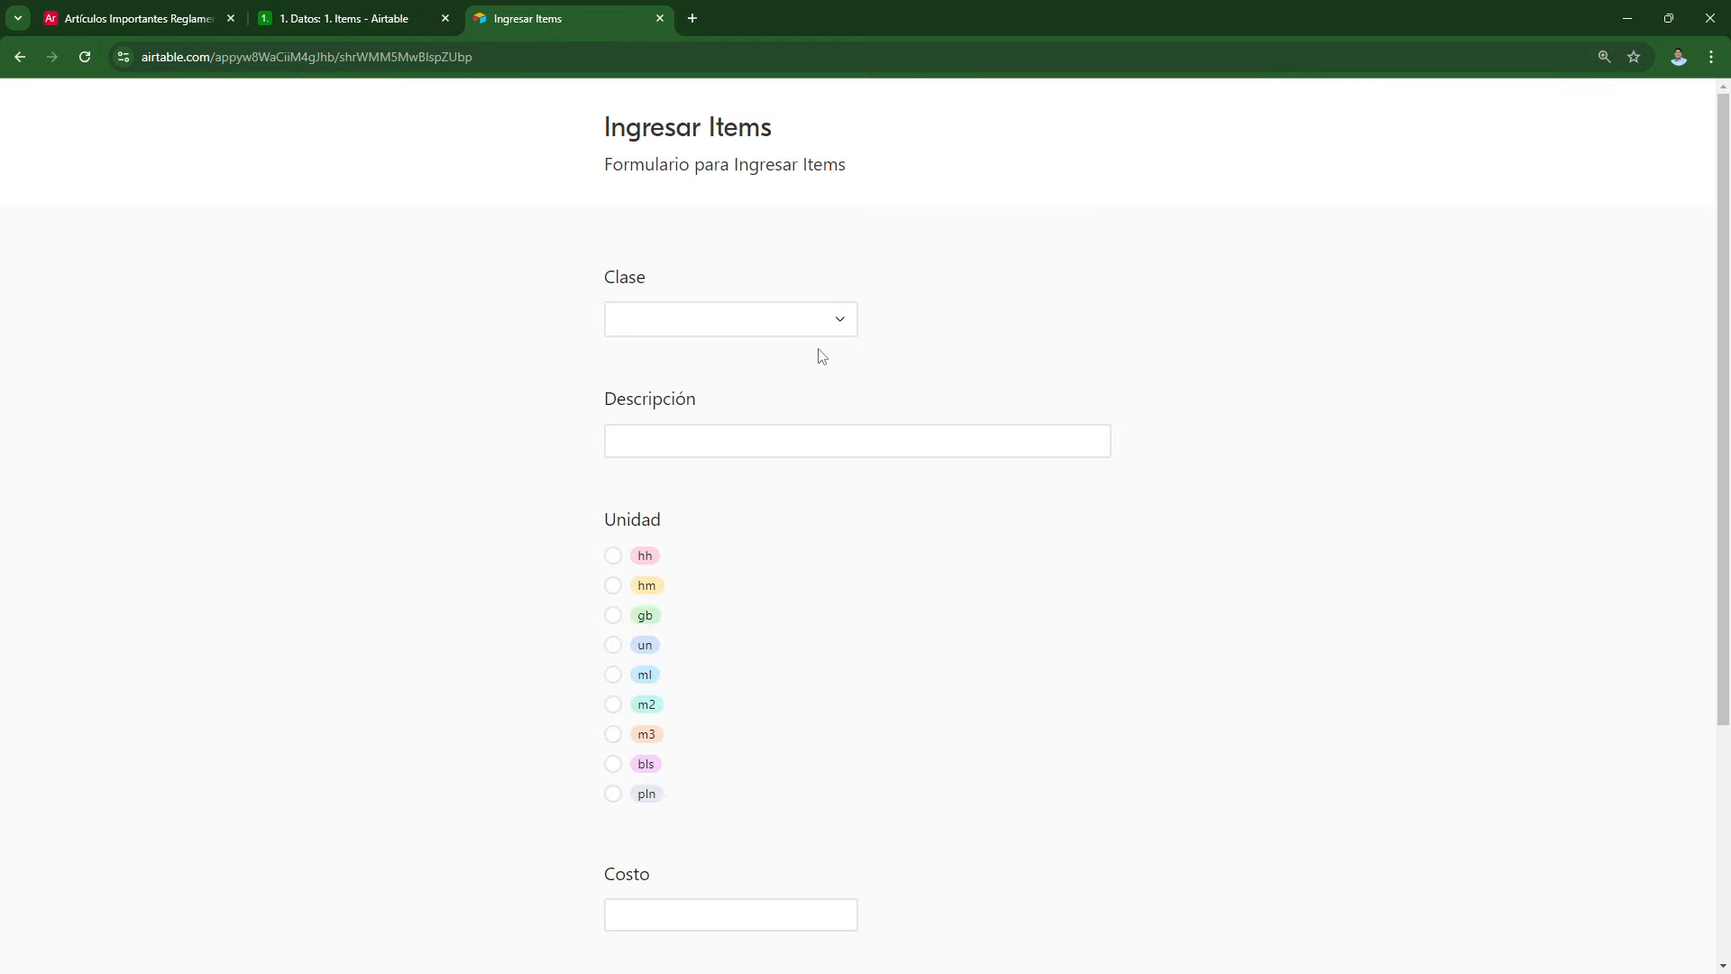
# Step: Submit a Mano de obra item, Capataz, in hh costing 25
pyautogui.click(736, 321)
pyautogui.click(711, 426)
pyautogui.click(684, 432)
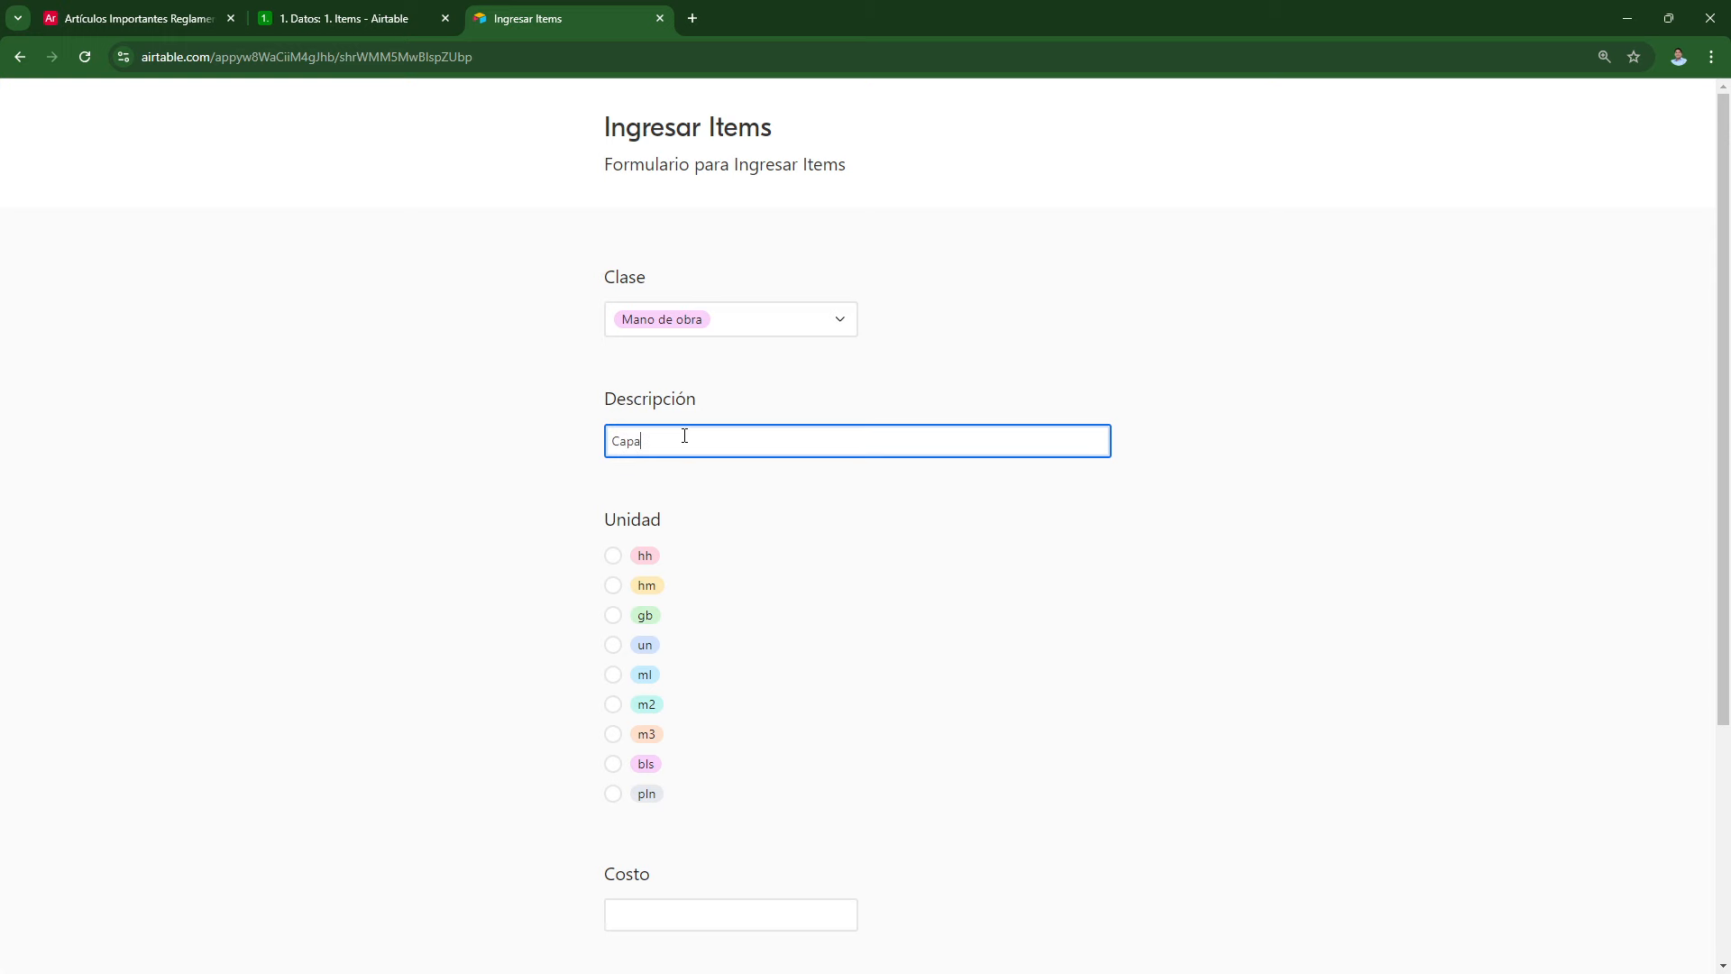
pyautogui.click(631, 554)
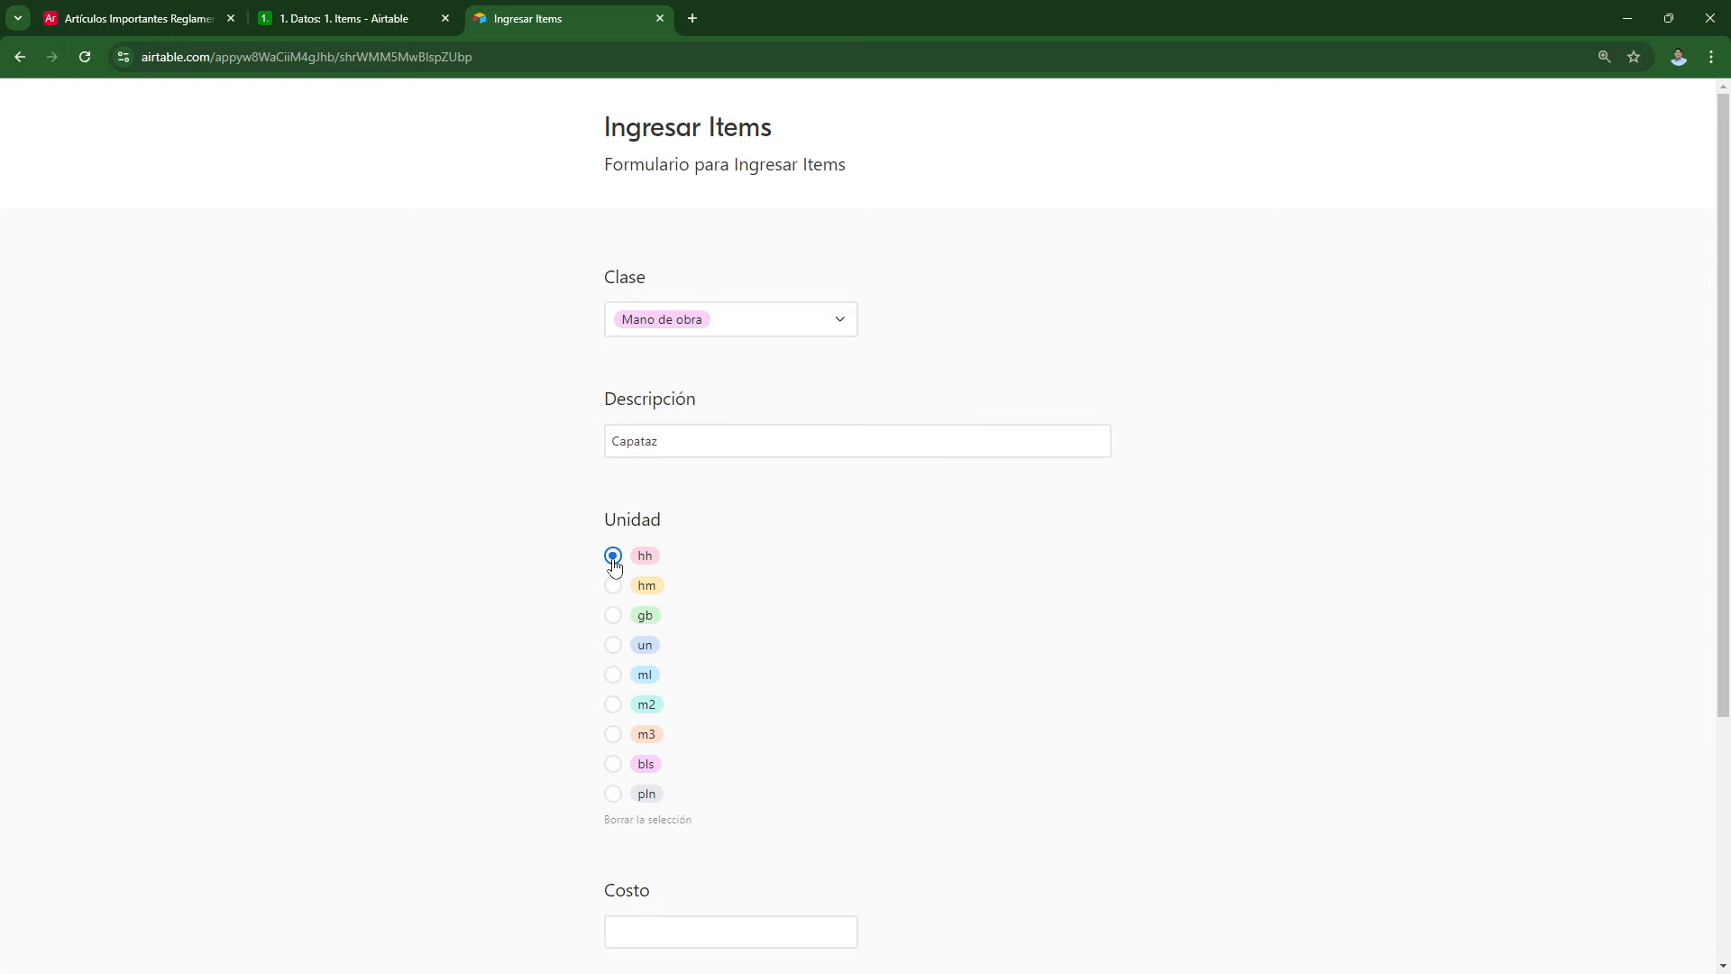
pyautogui.scroll(-2, 623, 557)
pyautogui.click(662, 747)
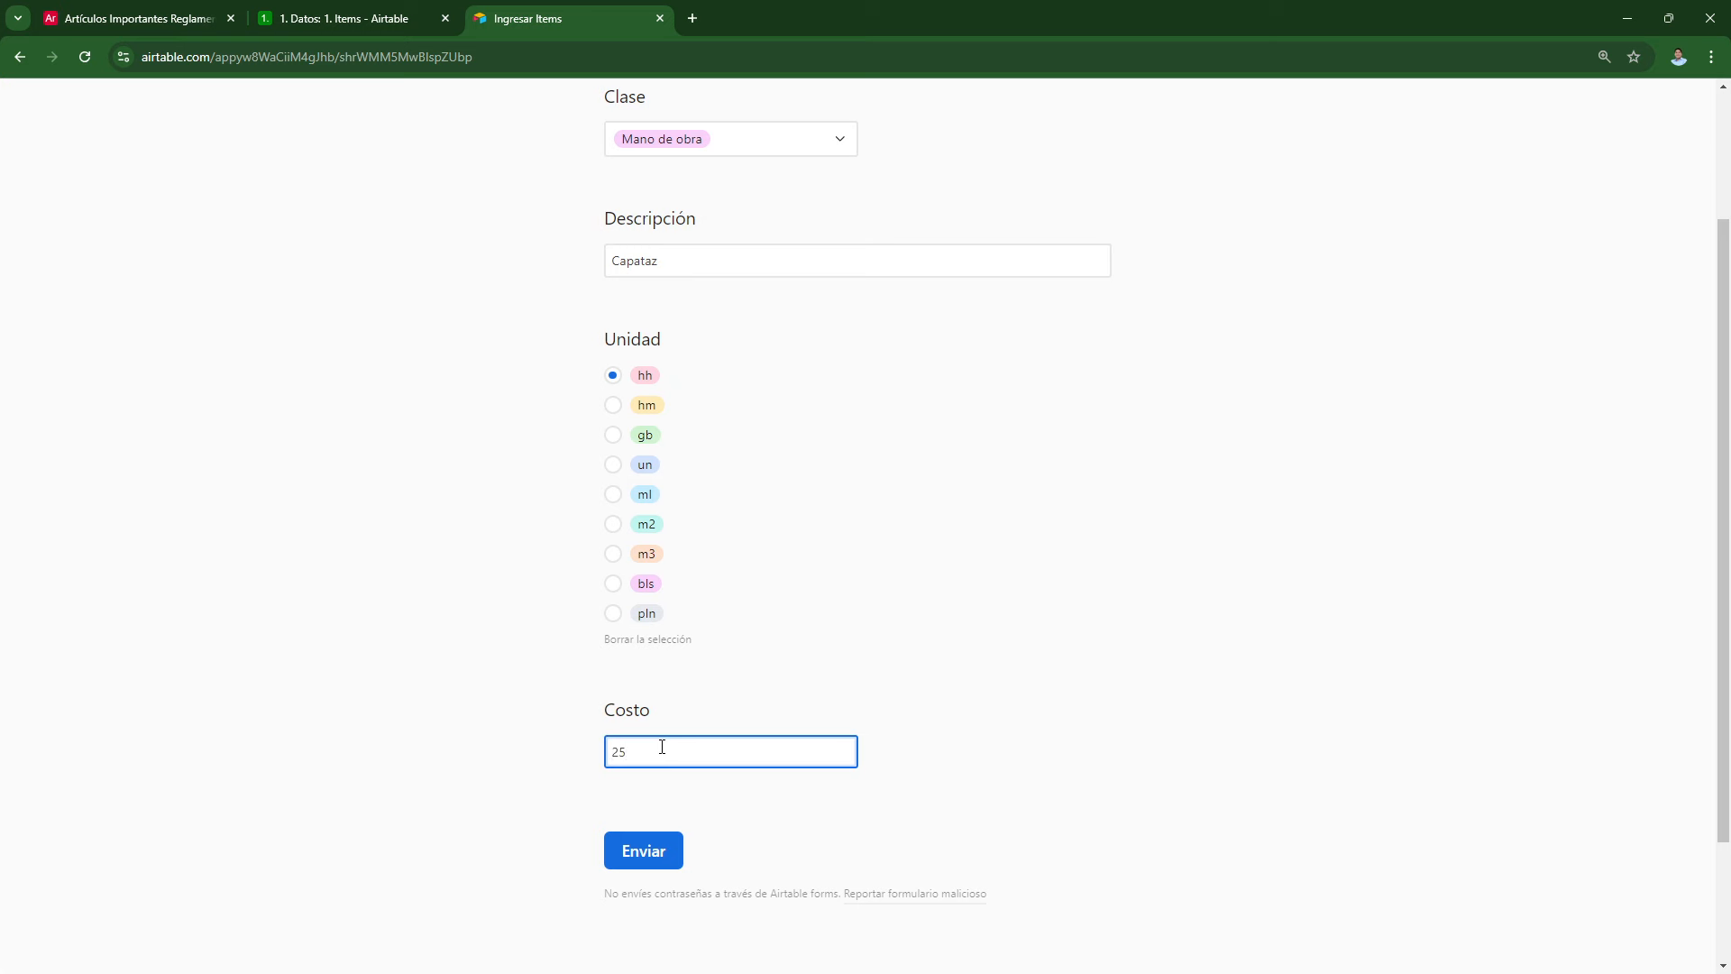
pyautogui.click(718, 704)
pyautogui.click(662, 855)
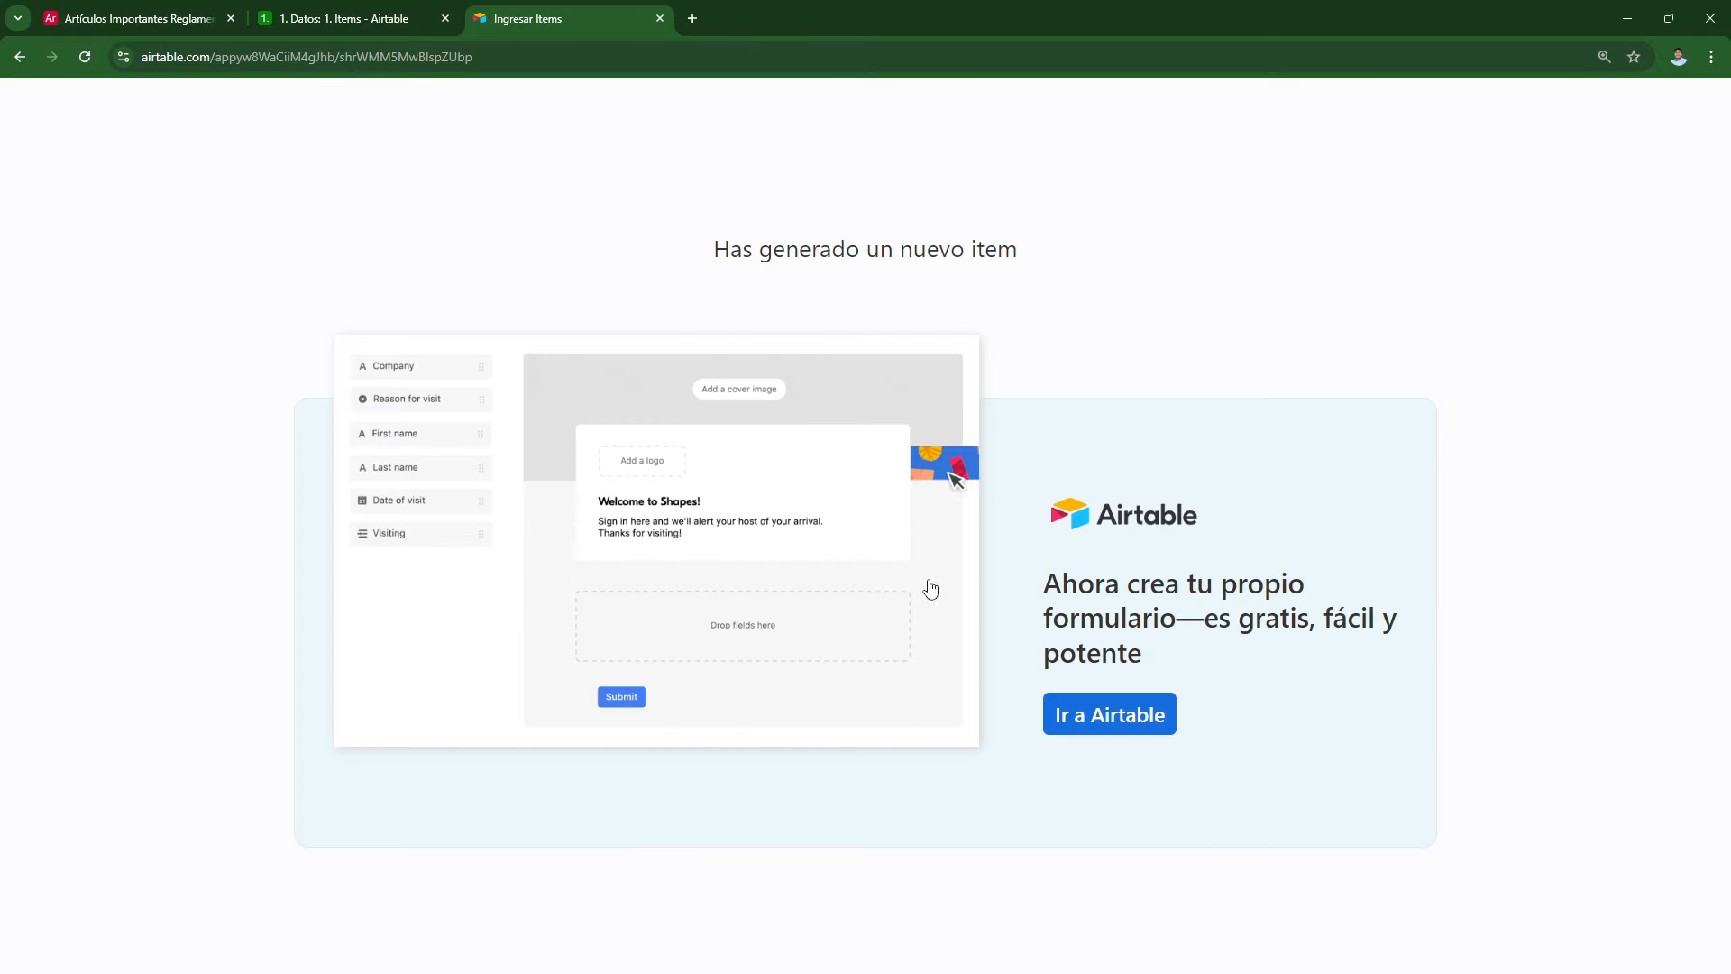
# Step: Close the form tab and check the new row in the 0. Vista General view
pyautogui.middleClick(548, 20)
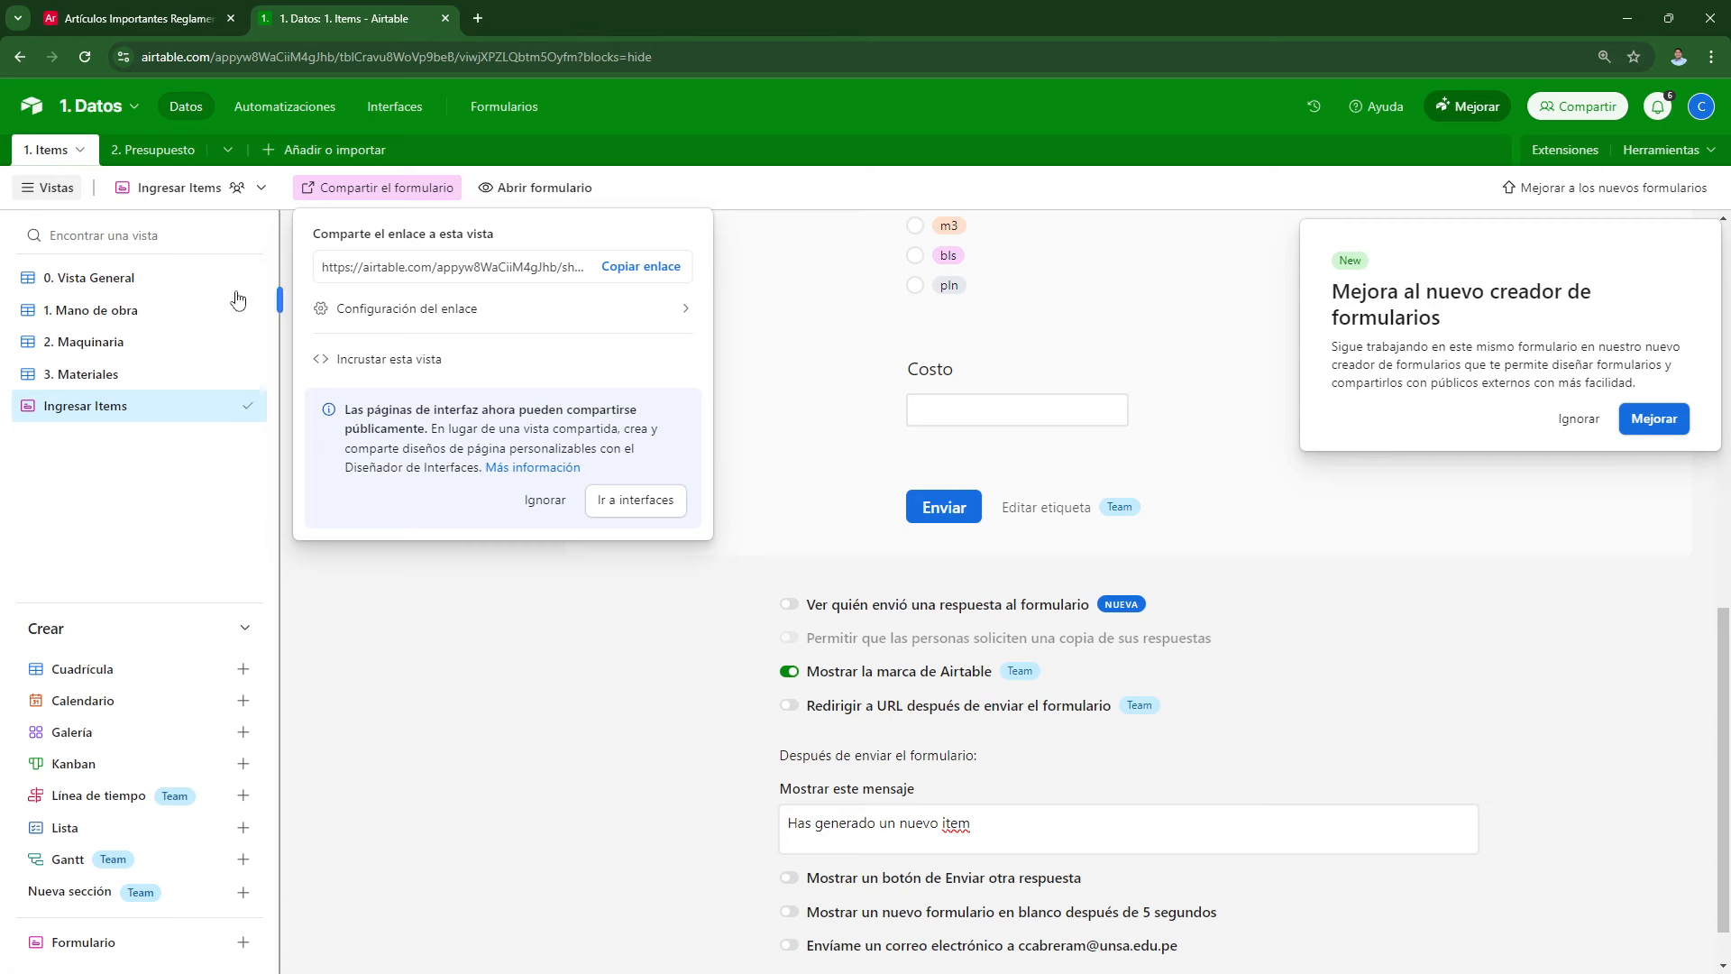
pyautogui.click(487, 661)
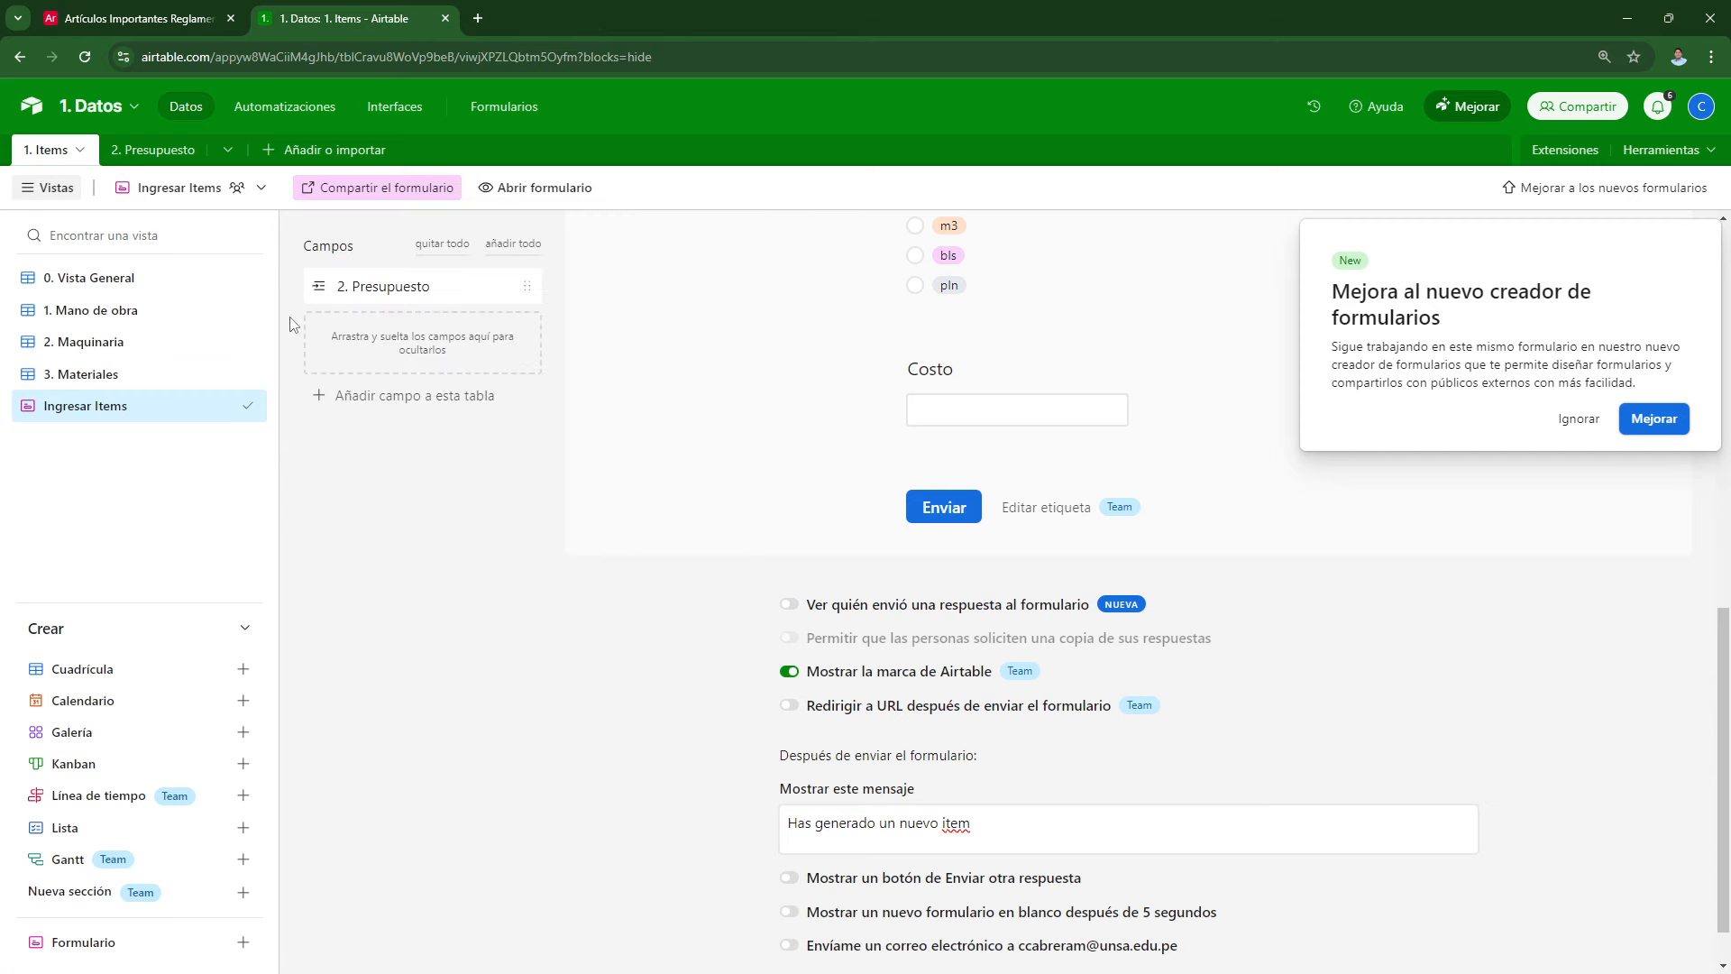
pyautogui.click(108, 279)
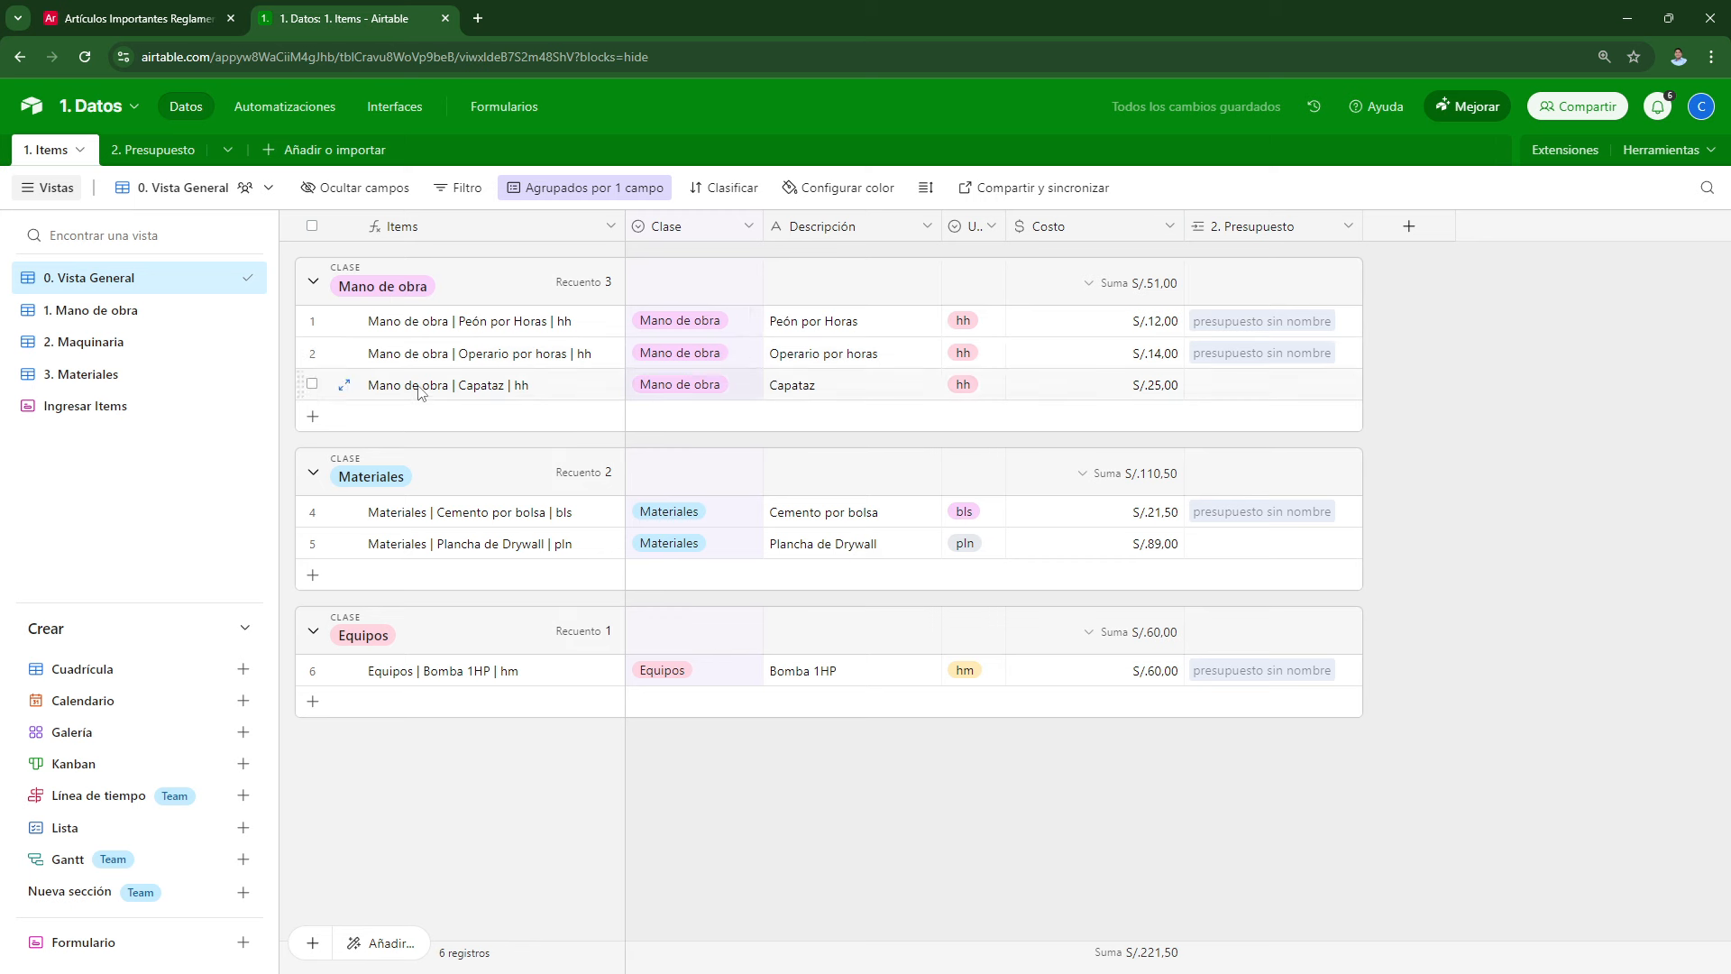
# Step: Enable the 'Mostrar un botón de Enviar otra respuesta' option on the Ingresar Items form
pyautogui.click(81, 411)
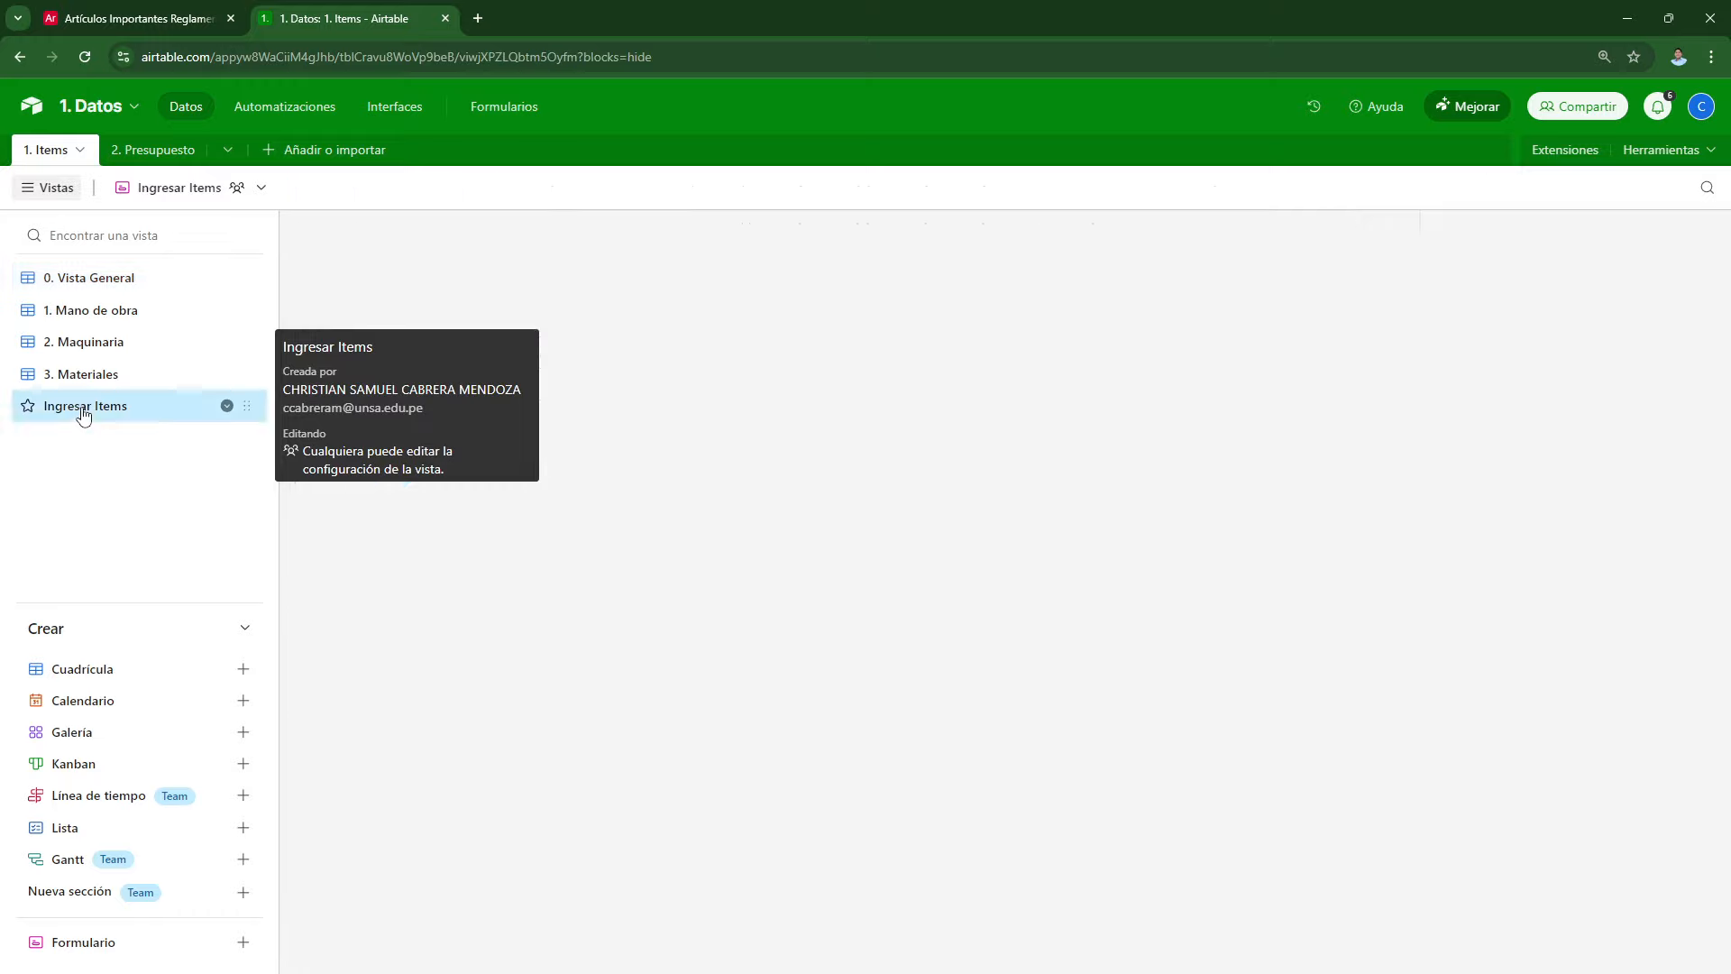
pyautogui.scroll(-10, 956, 785)
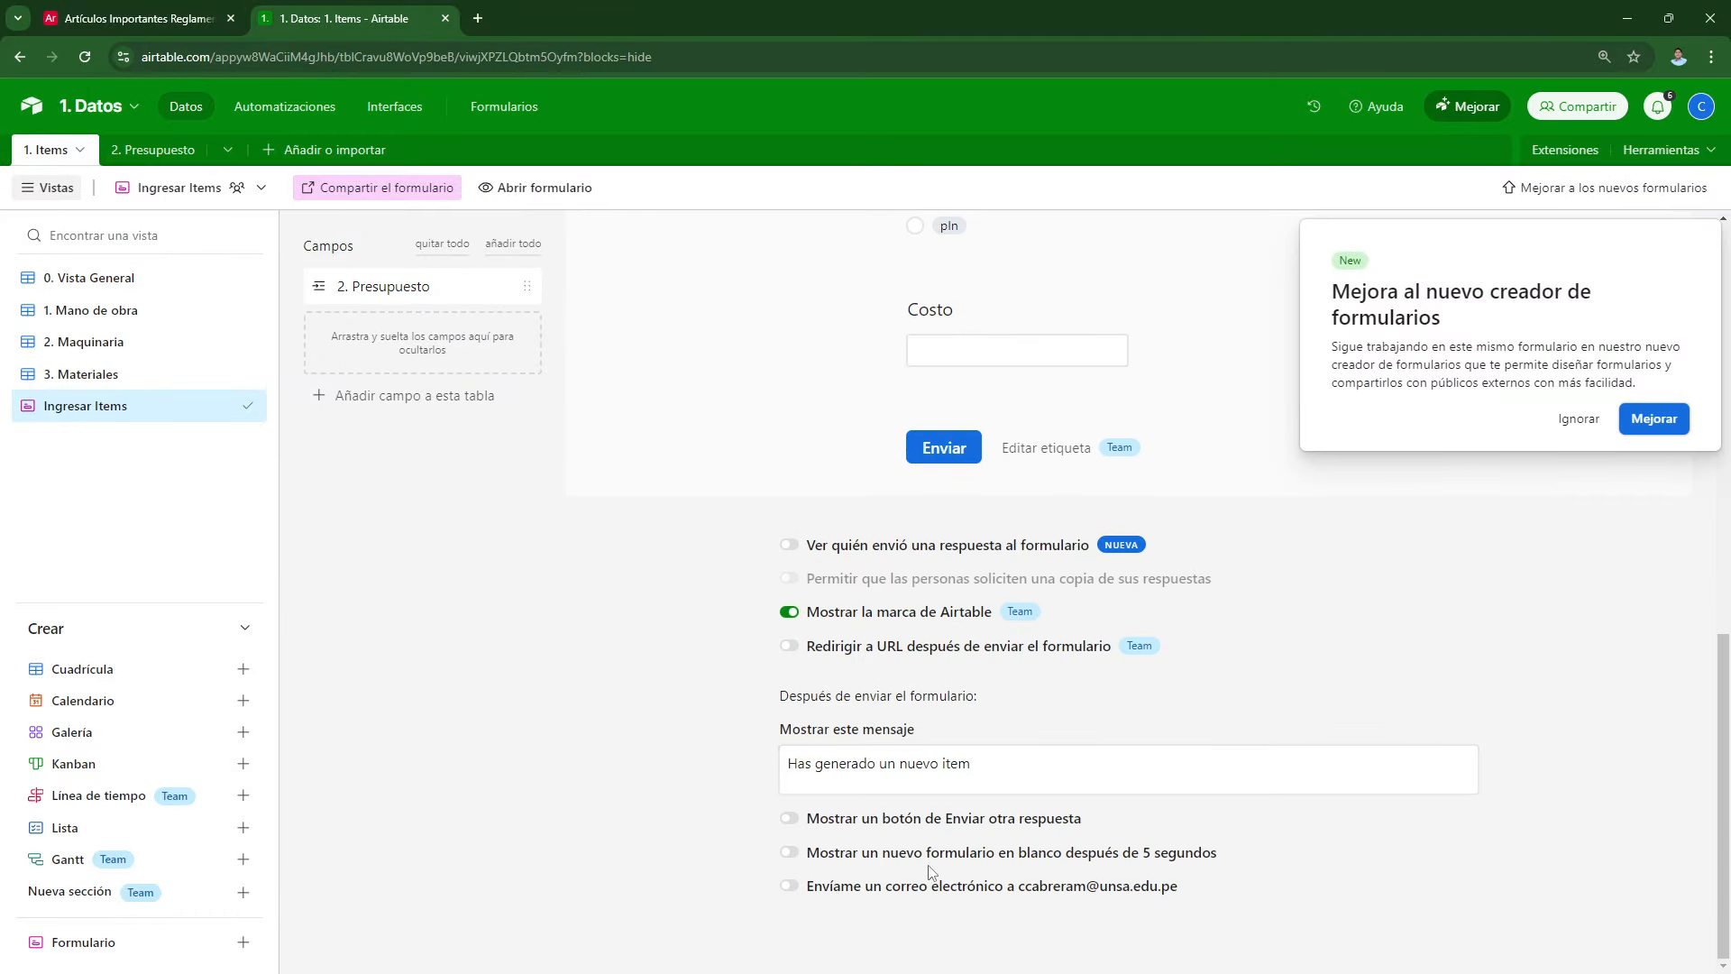
pyautogui.click(797, 821)
# Step: Copy the Ingresar Items form's share link again
pyautogui.click(176, 18)
pyautogui.click(320, 11)
pyautogui.click(379, 188)
pyautogui.click(641, 266)
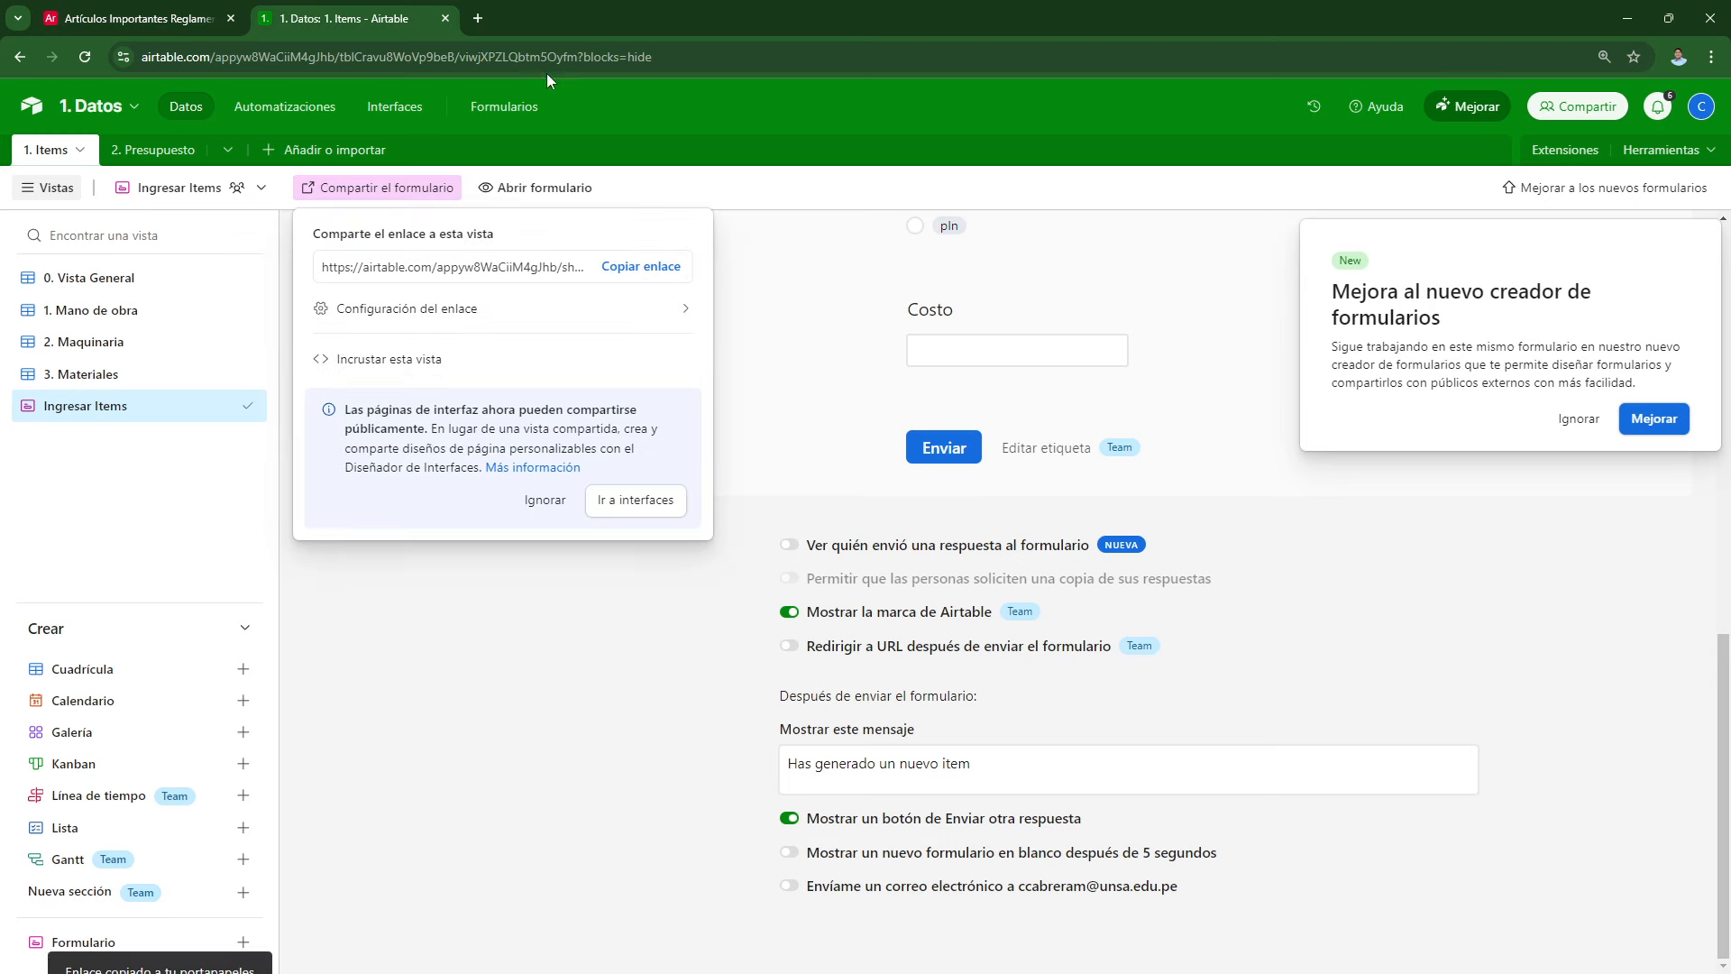
# Step: Load the copied form link in a new browser tab
pyautogui.click(489, 20)
pyautogui.press('Return')
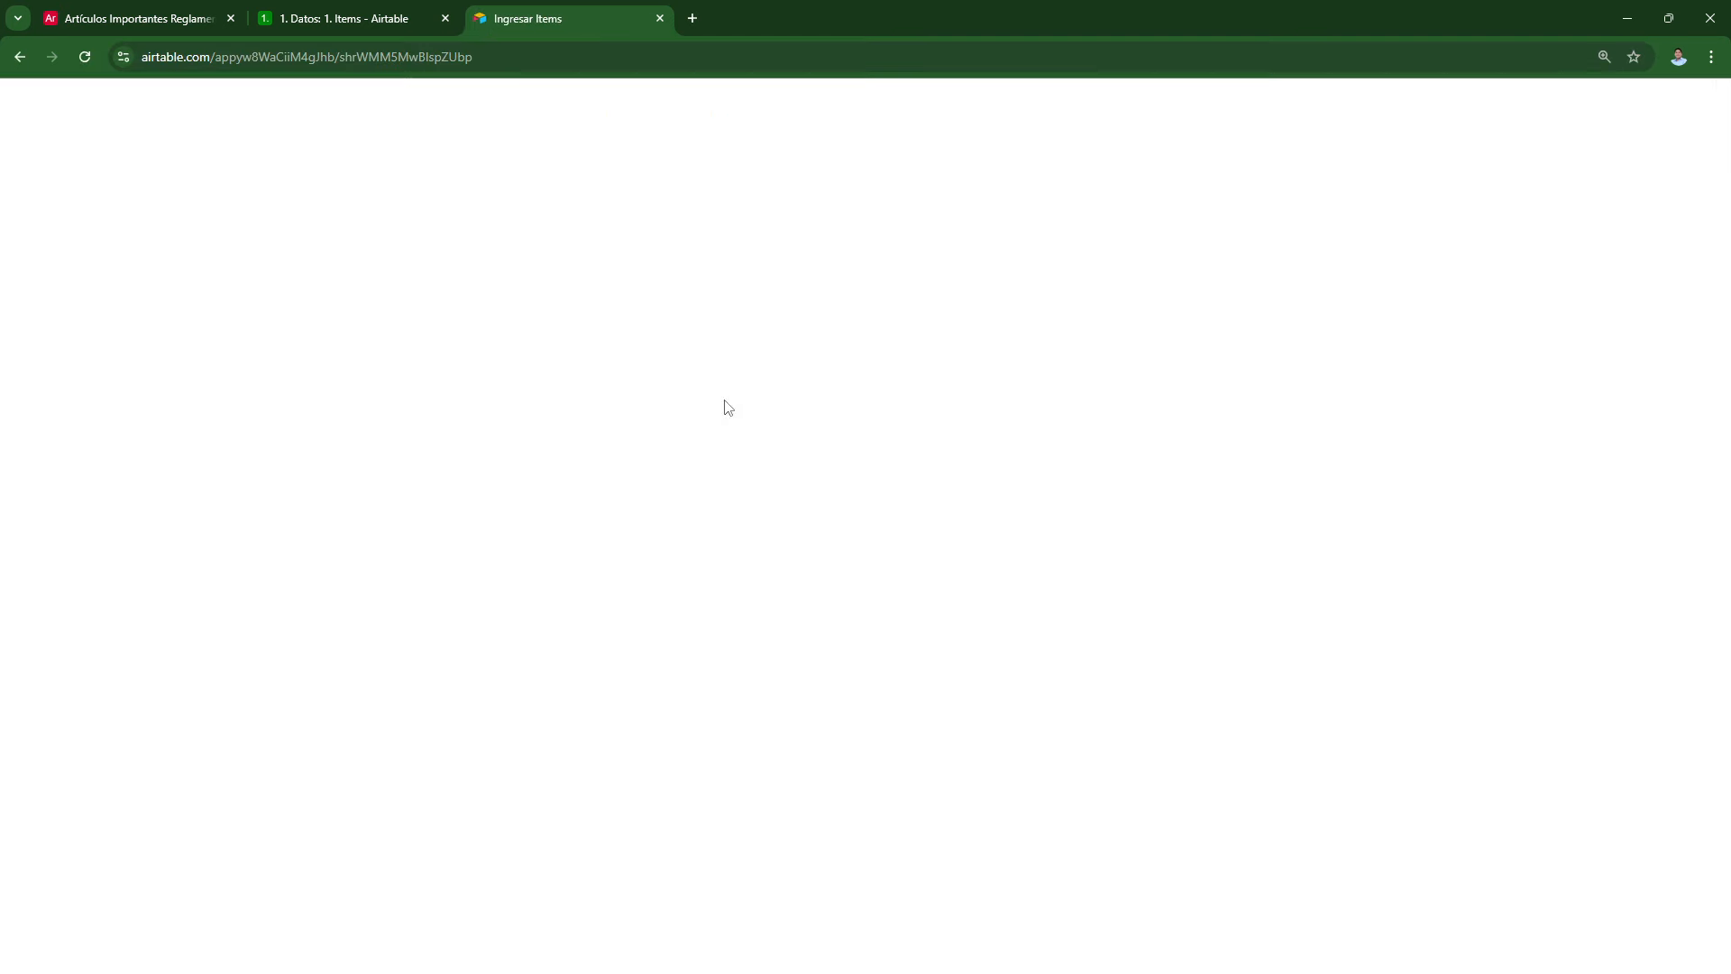
# Step: Submit a Materiales item, Cerámico de 30 x 30, in m2 costing 56.4
pyautogui.click(672, 325)
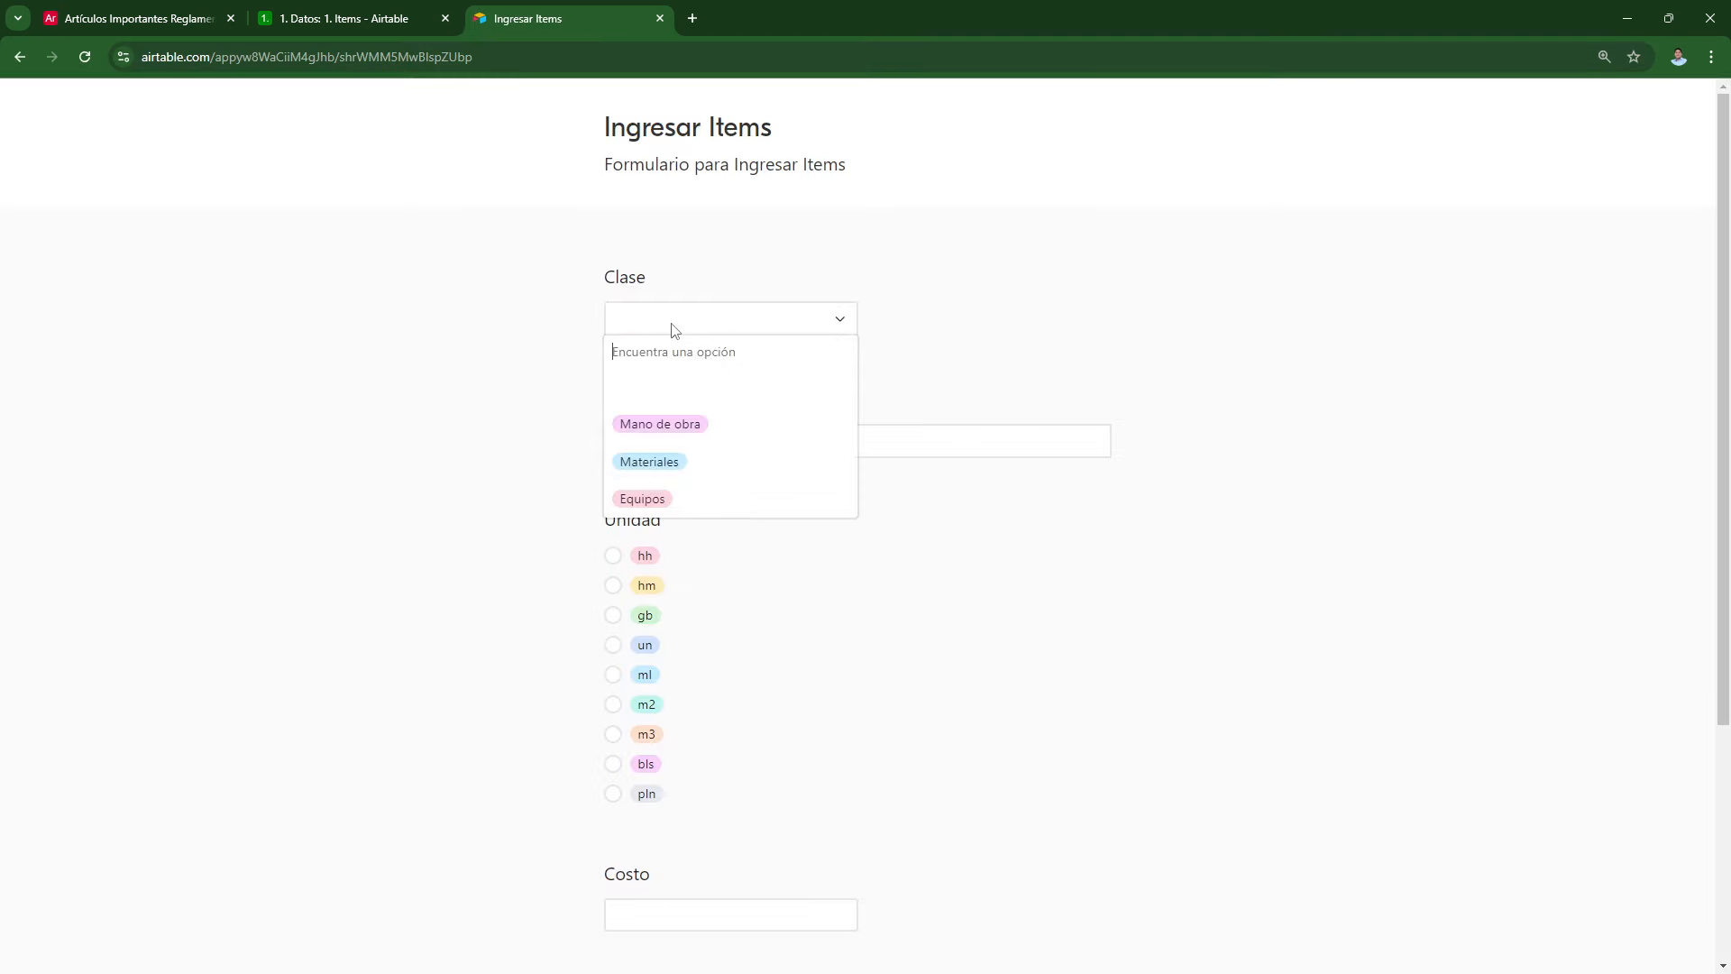
pyautogui.click(669, 460)
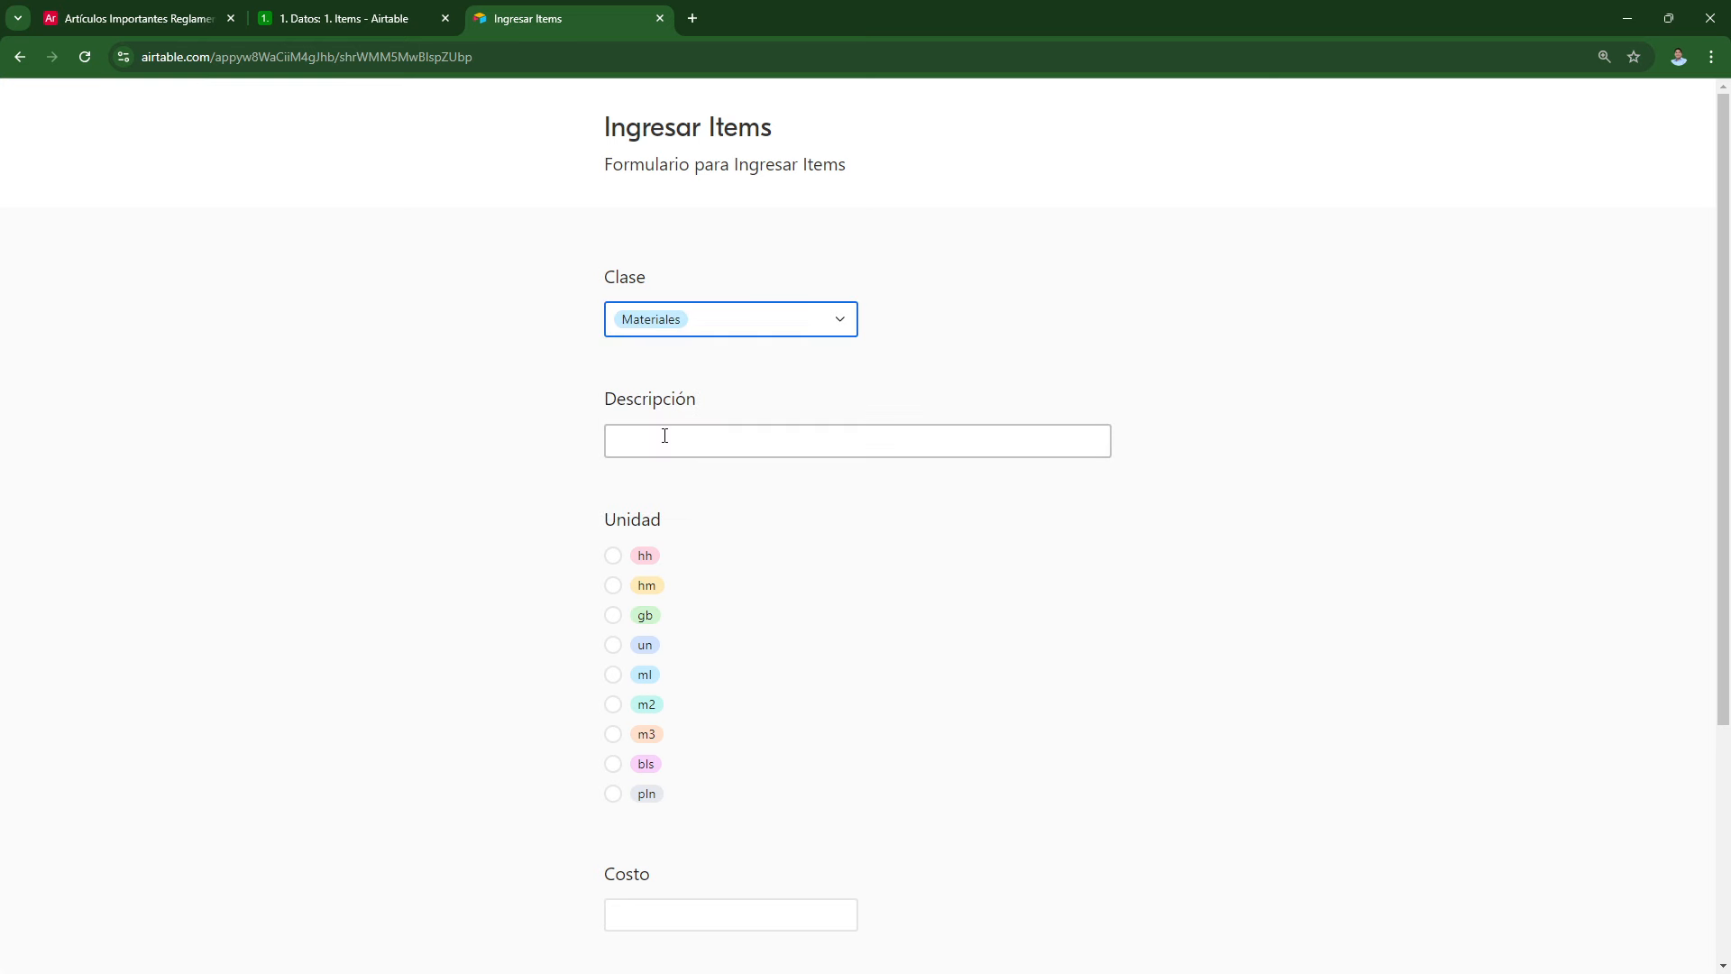
pyautogui.click(665, 435)
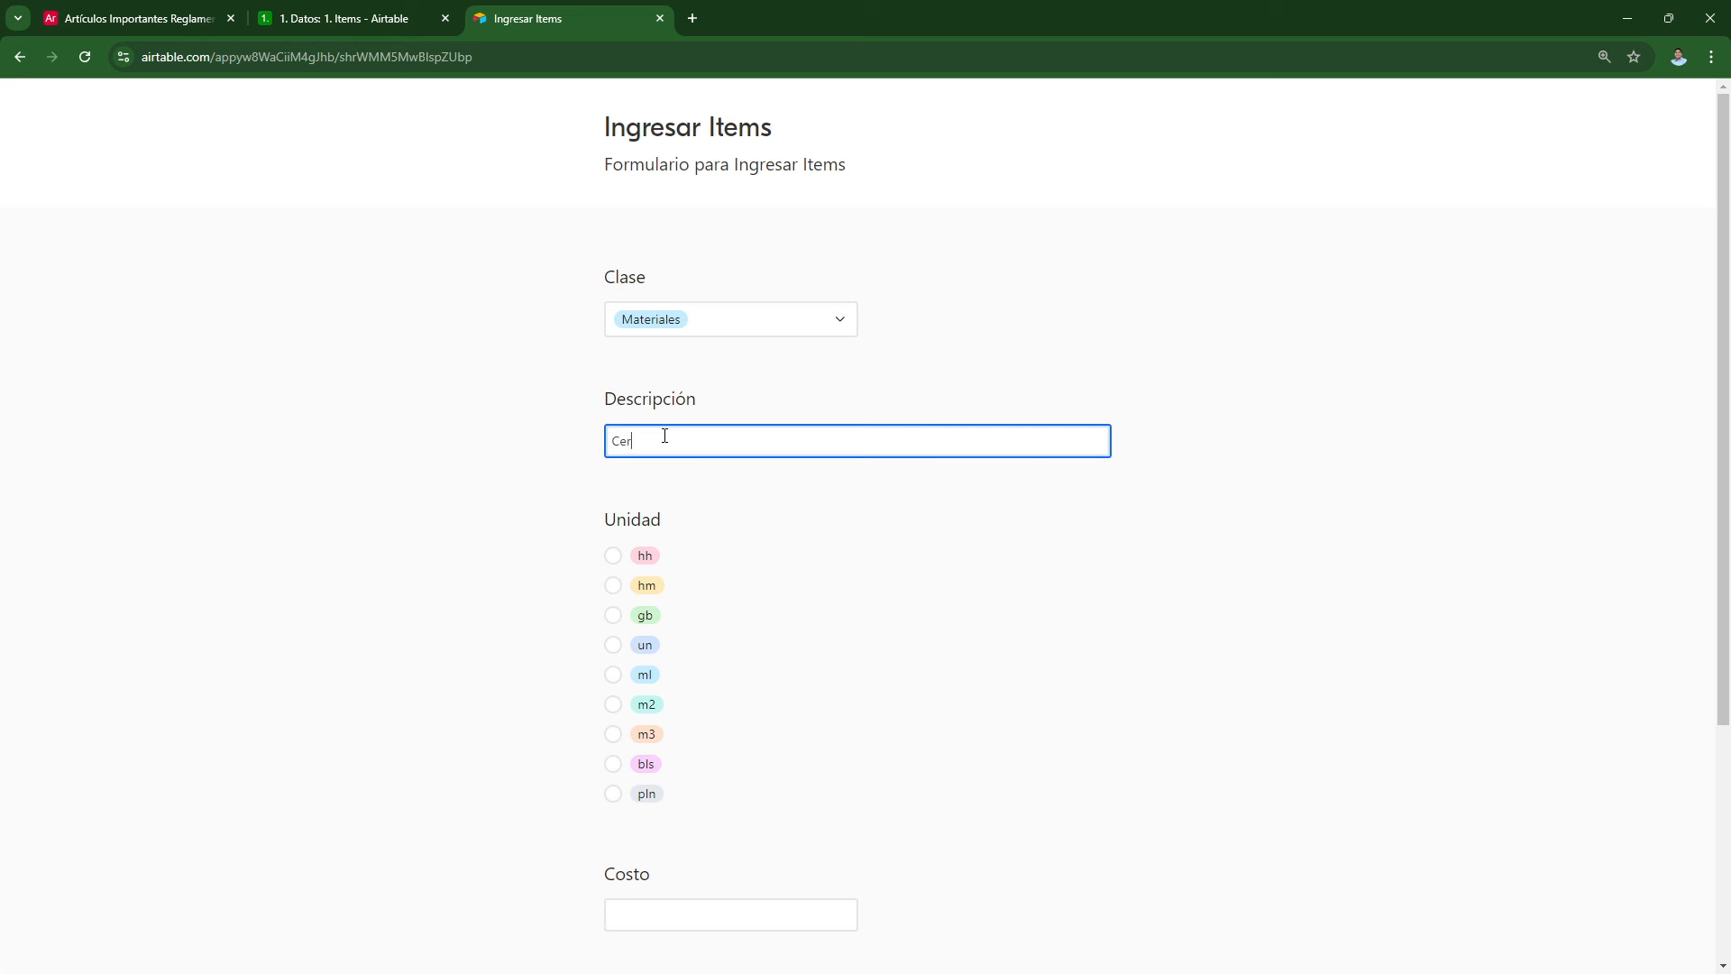
pyautogui.click(613, 705)
pyautogui.scroll(-4, 572, 565)
pyautogui.click(657, 588)
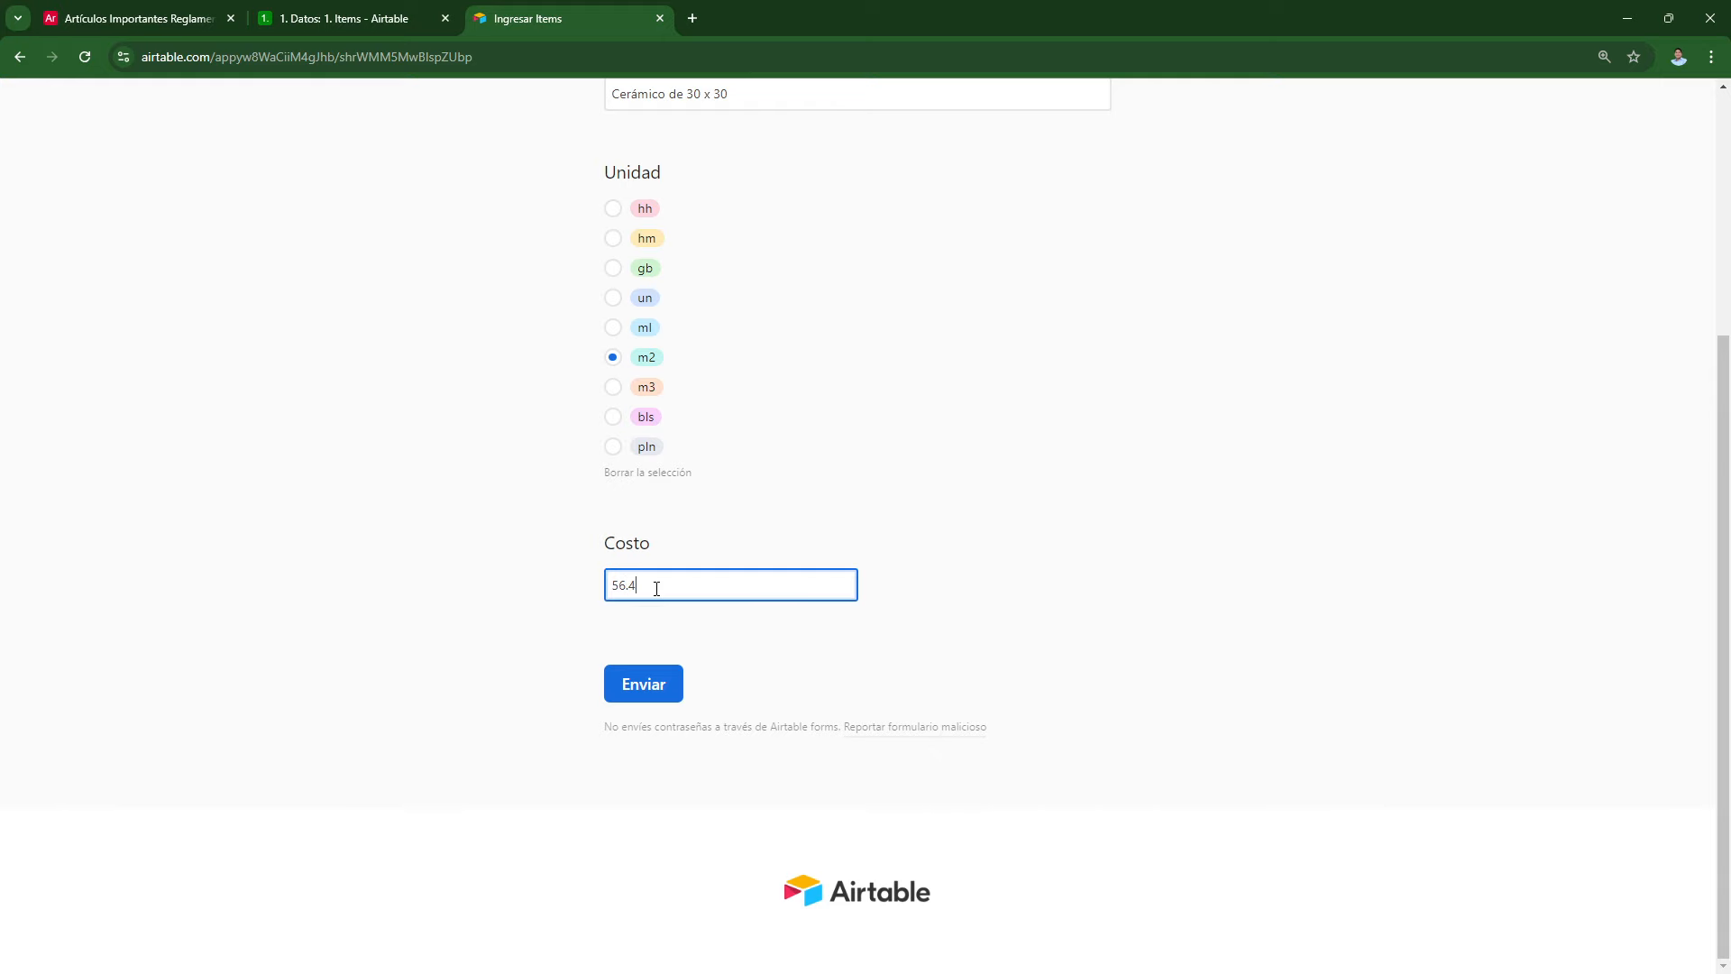
pyautogui.click(646, 697)
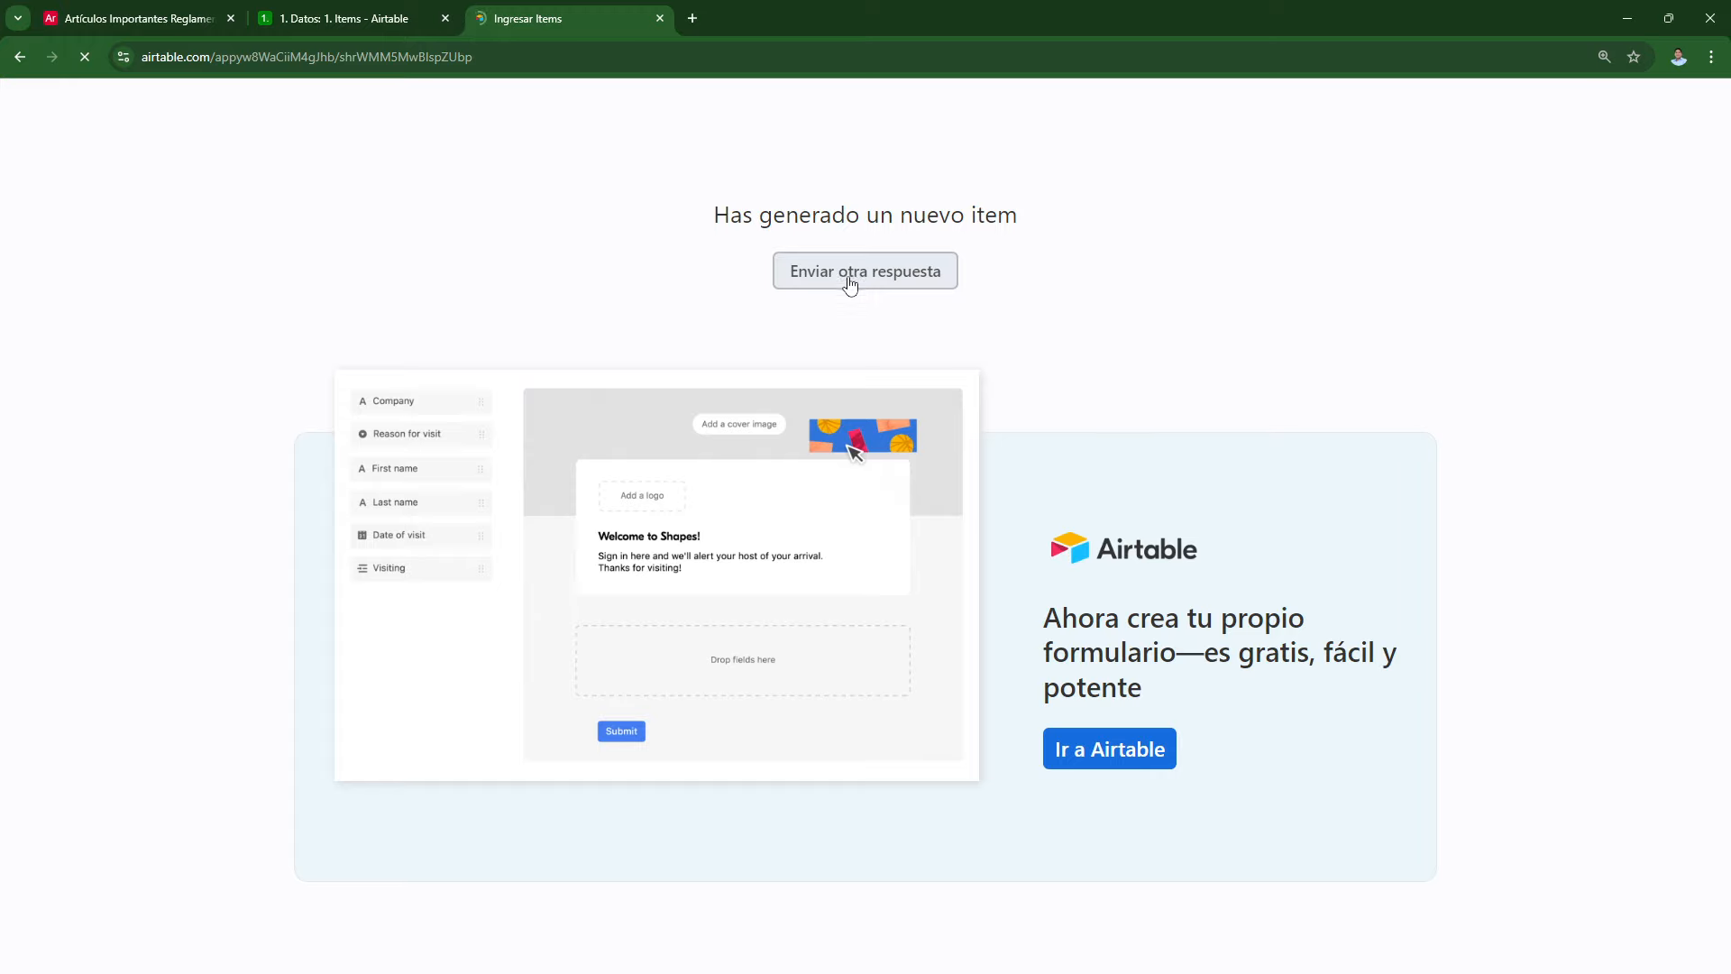
# Step: Submit a second response adding Andamios as an Equipos item in hm, then return to the base
pyautogui.click(848, 284)
pyautogui.click(738, 318)
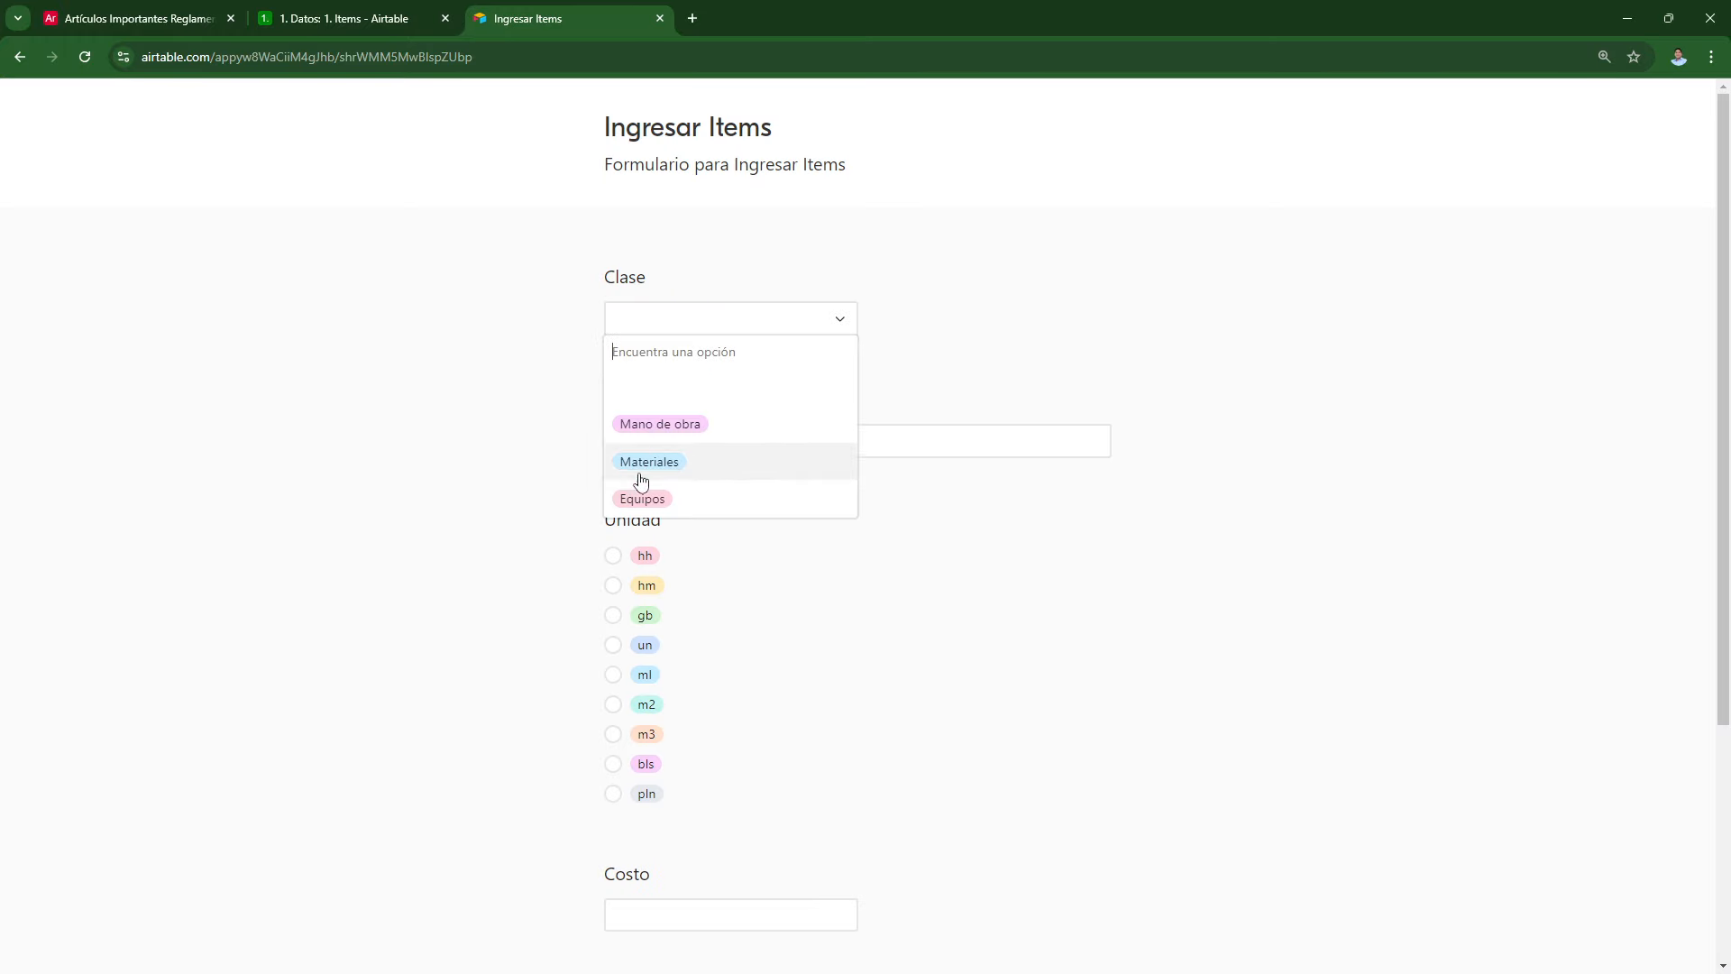
pyautogui.click(643, 496)
pyautogui.click(673, 434)
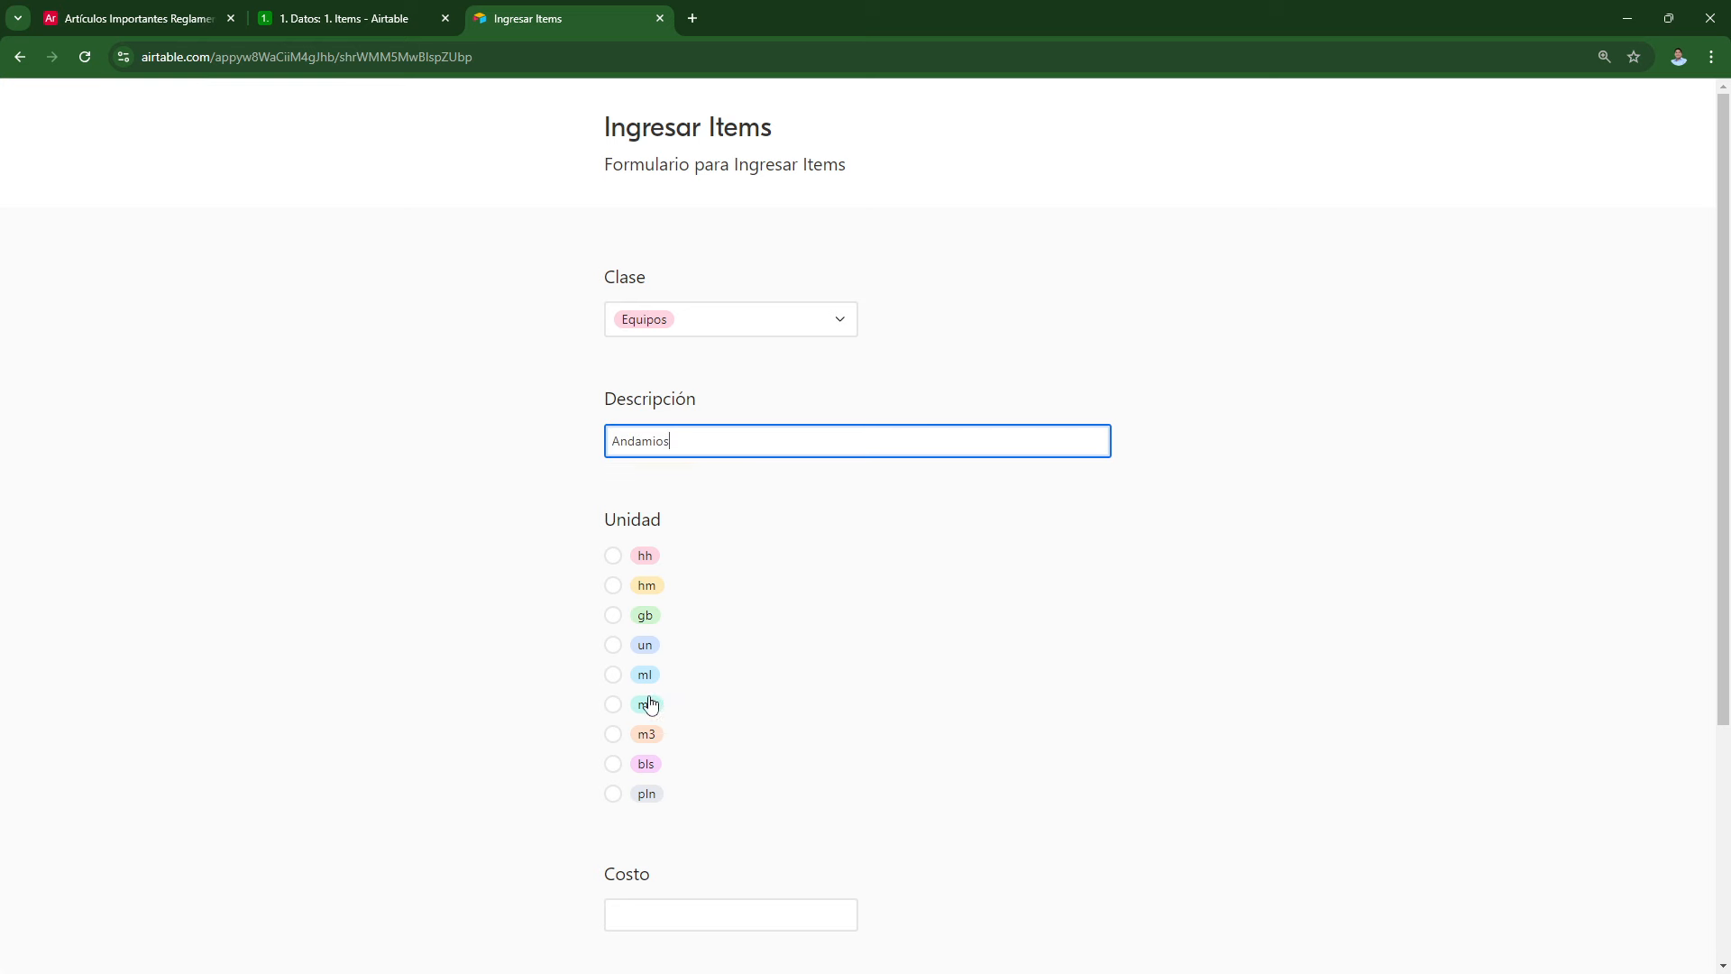
pyautogui.click(615, 586)
pyautogui.scroll(-1, 674, 636)
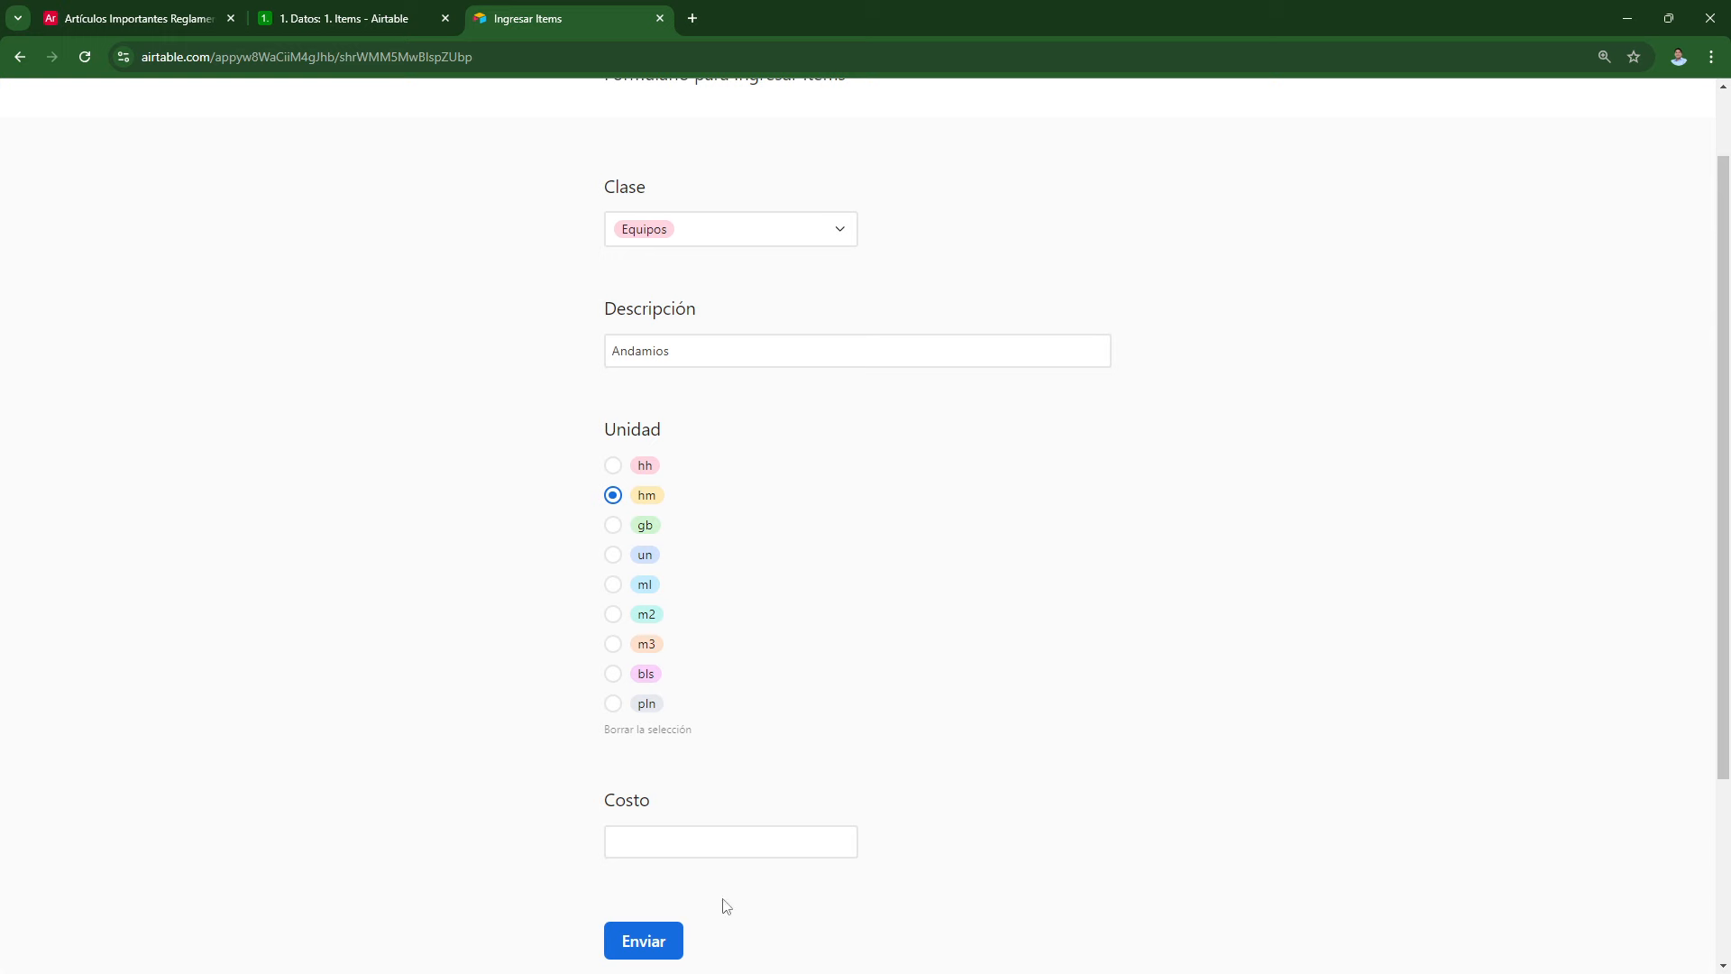
pyautogui.click(690, 851)
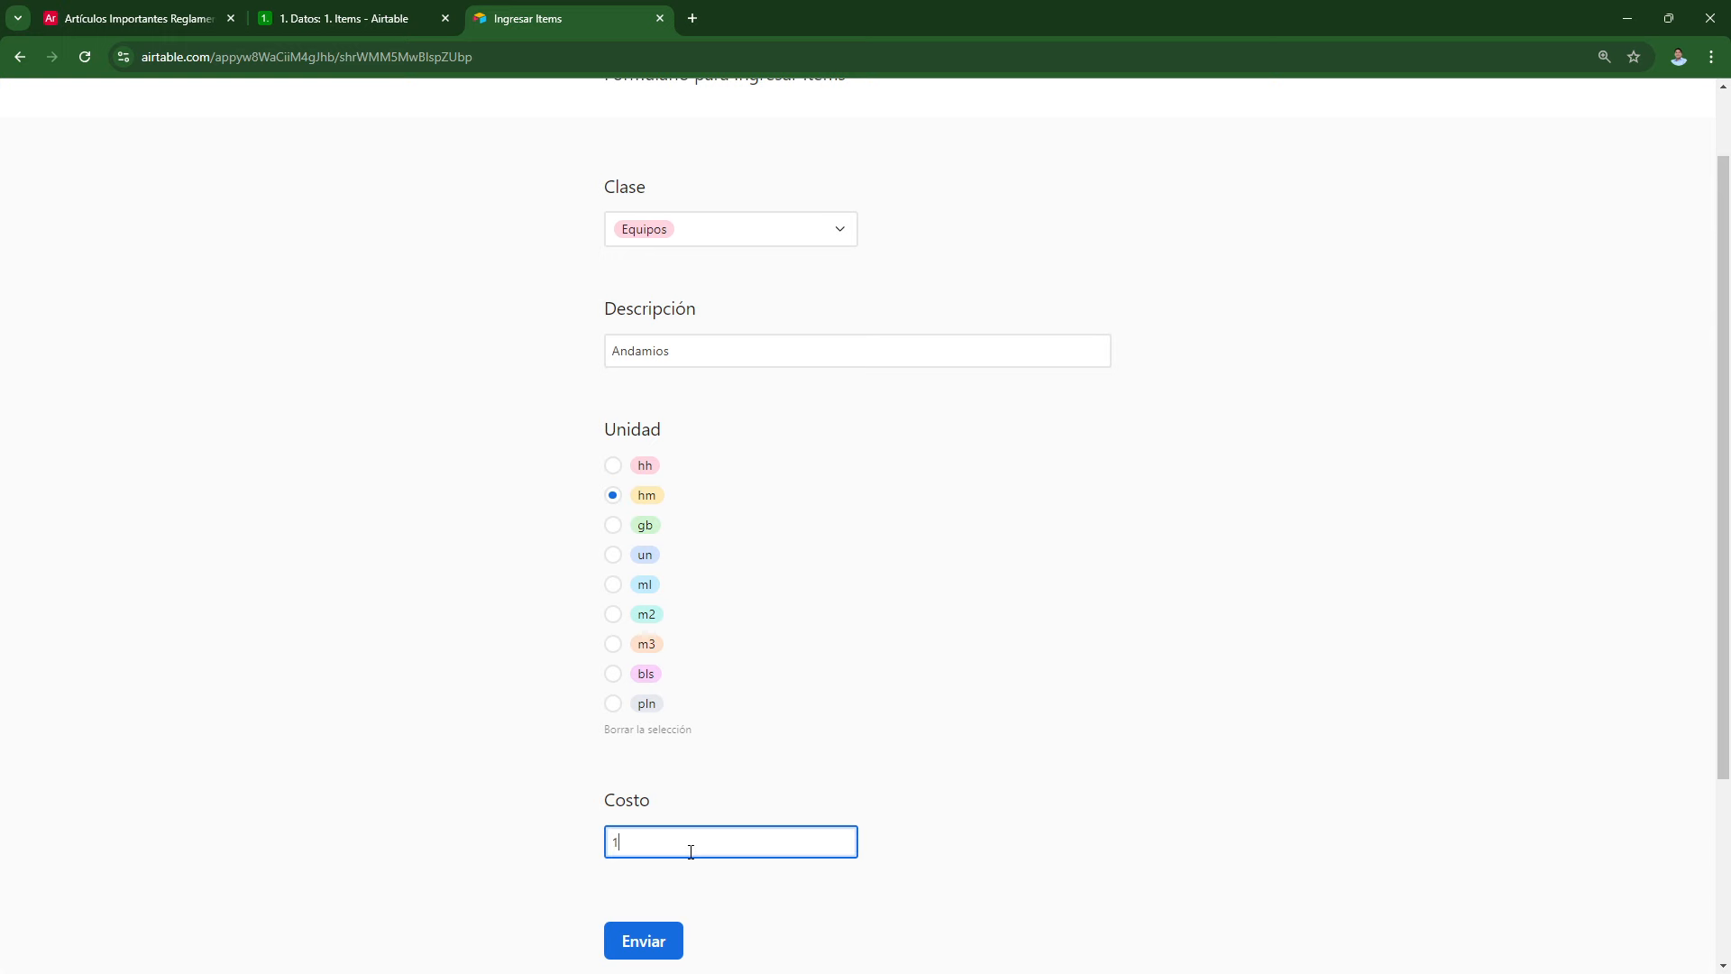
pyautogui.click(643, 940)
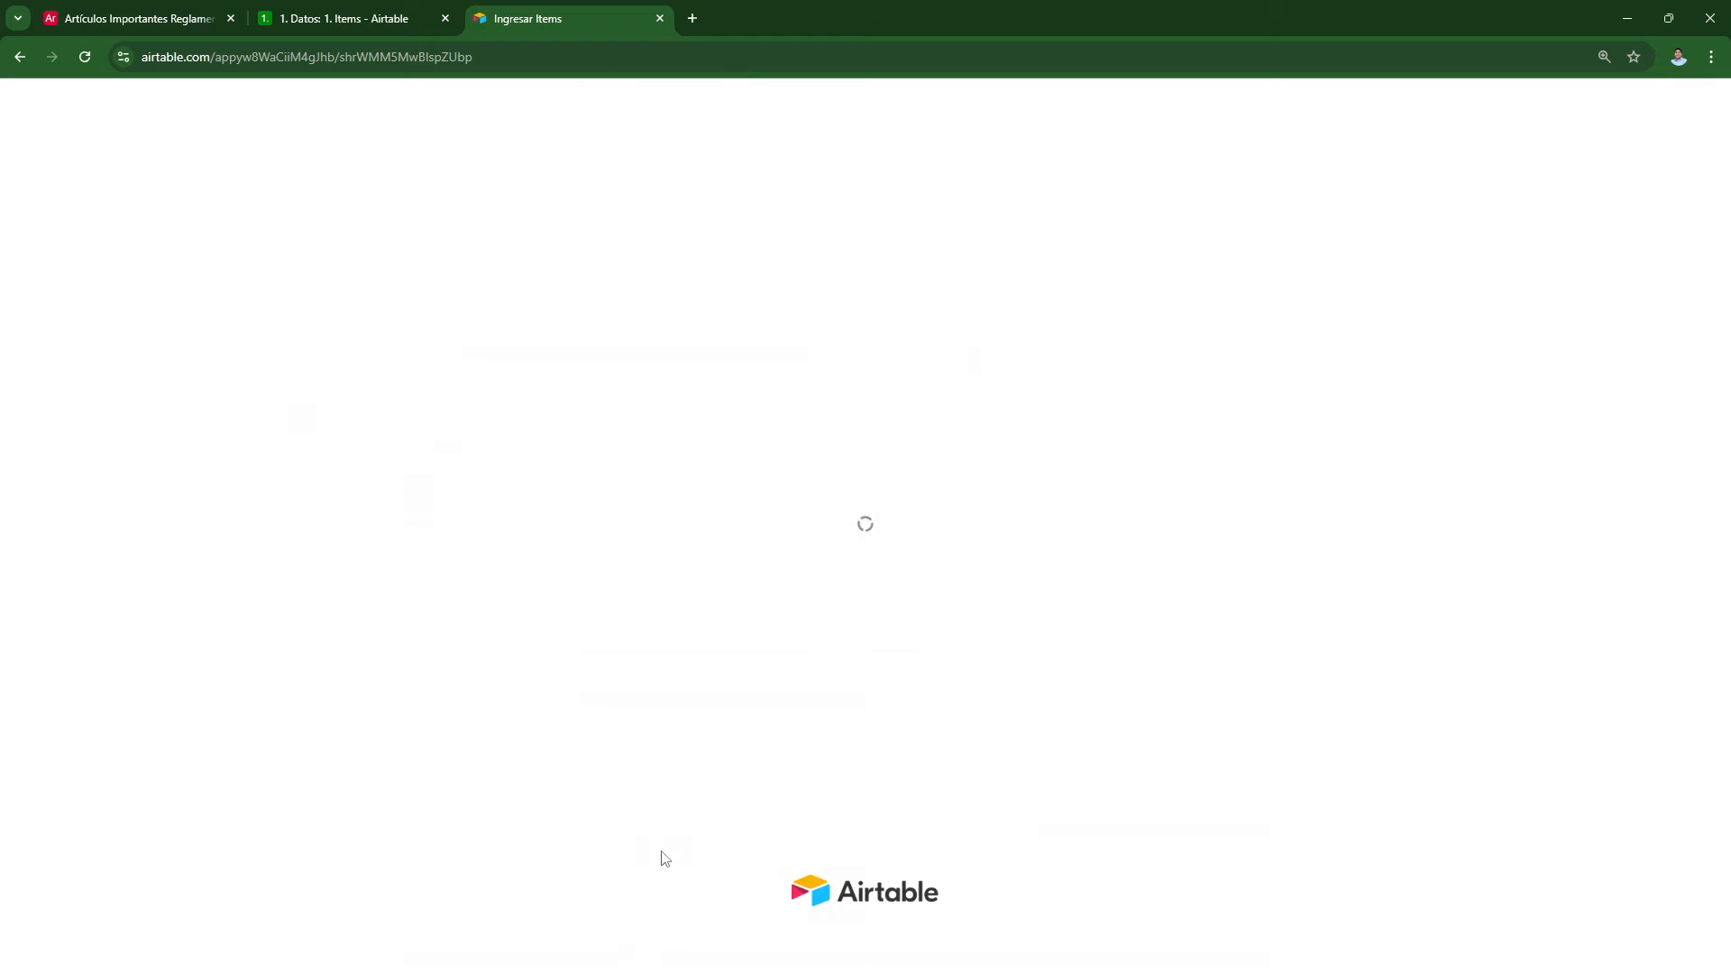
pyautogui.click(171, 16)
pyautogui.click(290, 11)
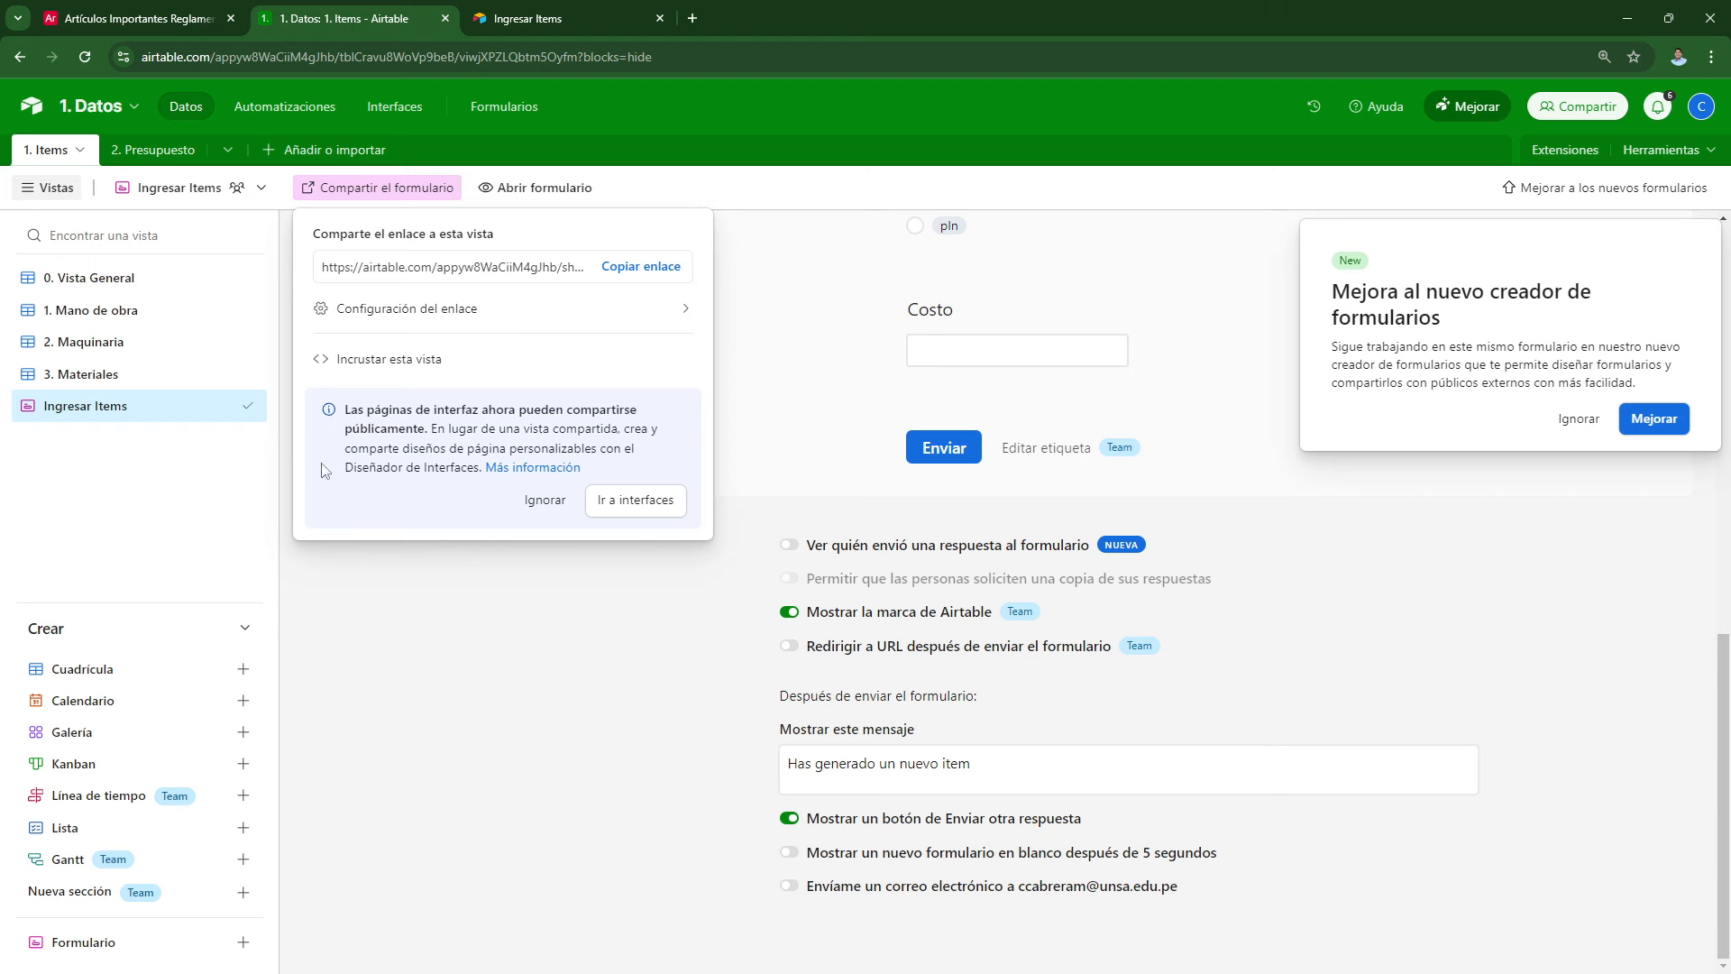
# Step: In 2. Maquinaria, shrink the Unidad, Costo, Descripción and Clase columns, then show 2. Presupuesto
pyautogui.click(351, 606)
pyautogui.click(90, 342)
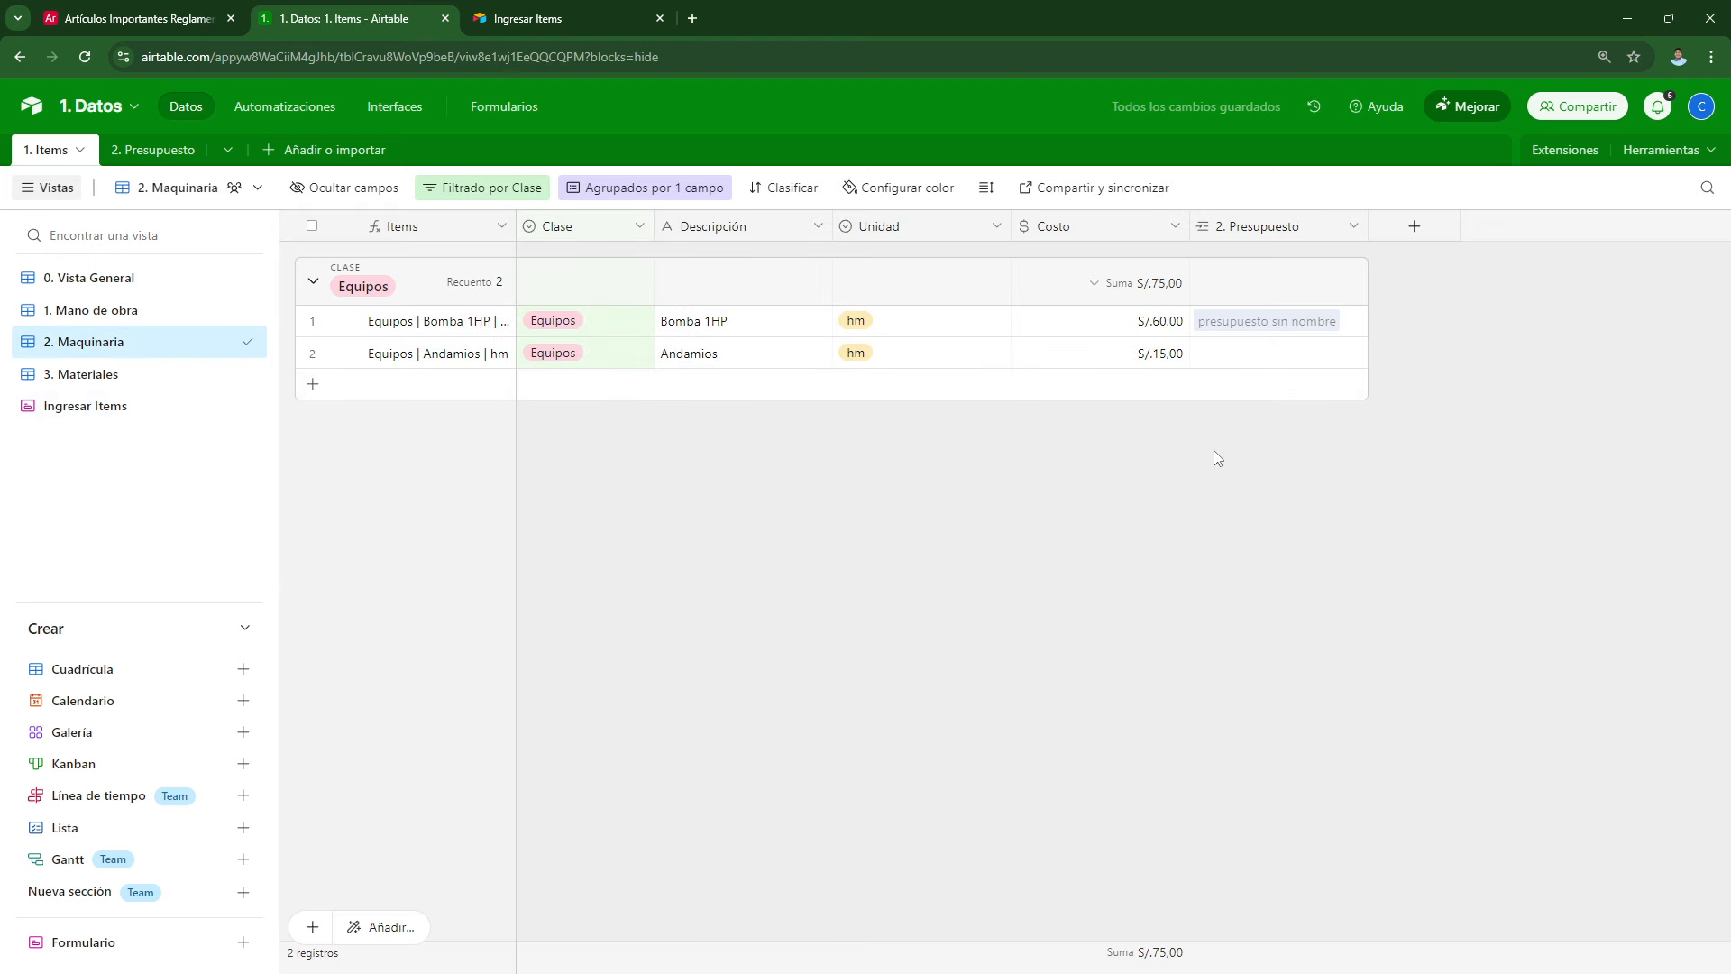
pyautogui.moveTo(1011, 225); pyautogui.dragTo(893, 225)
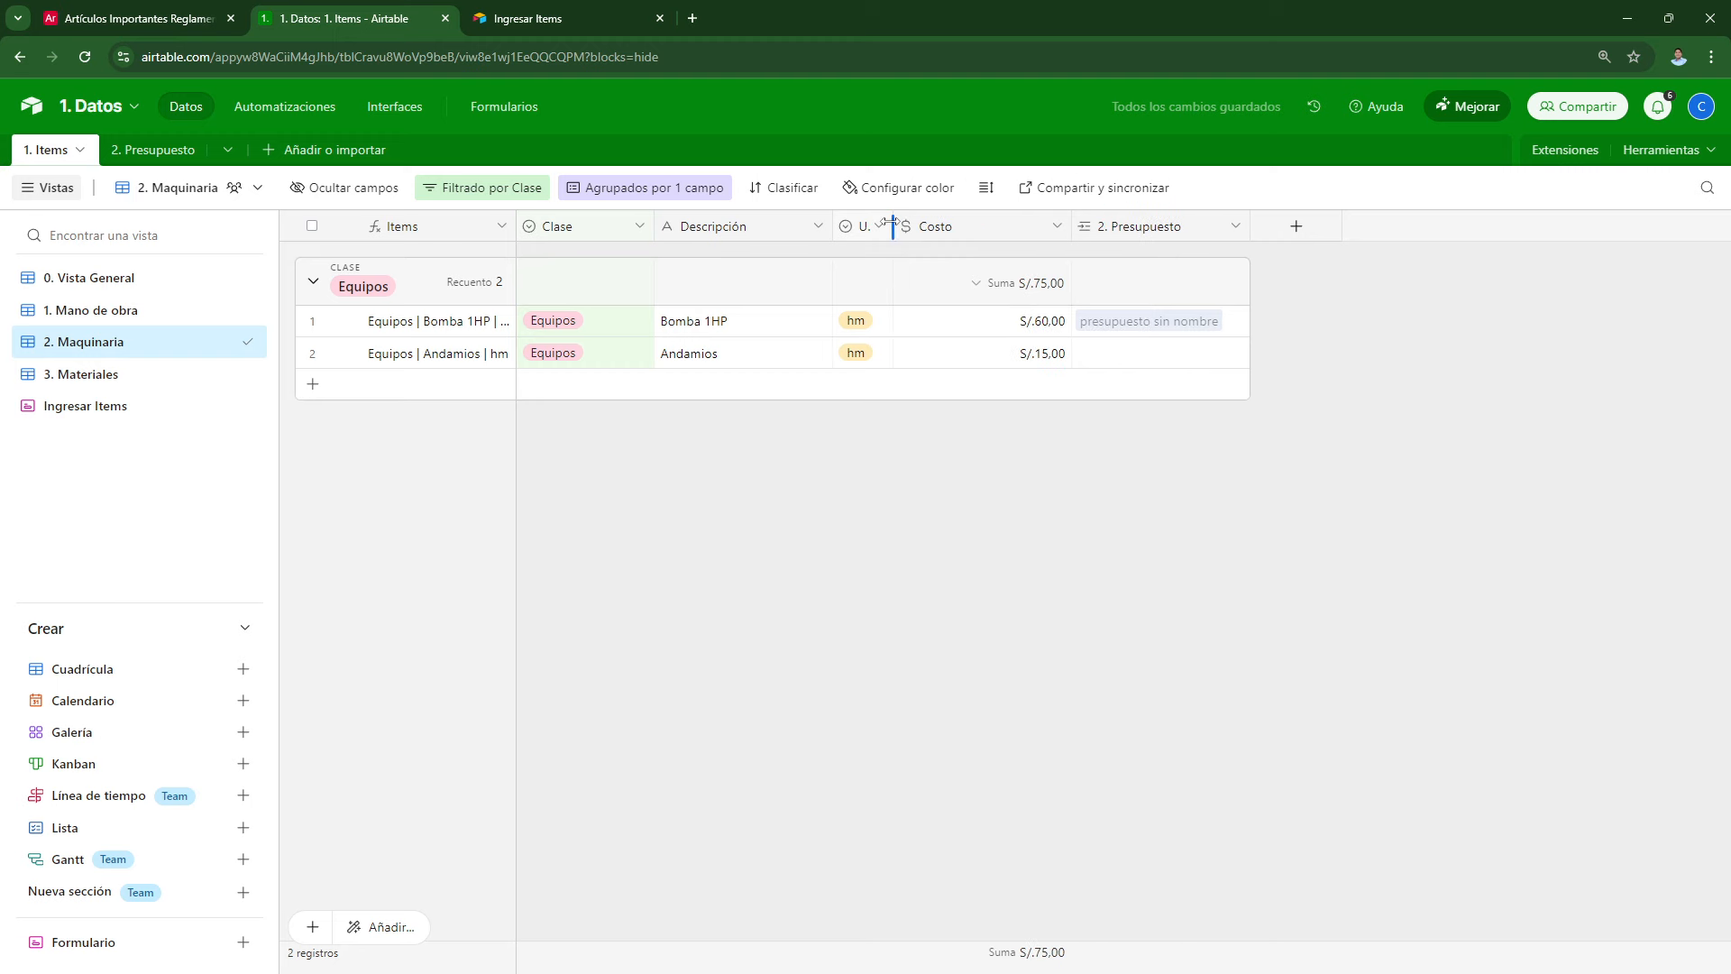
pyautogui.moveTo(1071, 225); pyautogui.dragTo(993, 225)
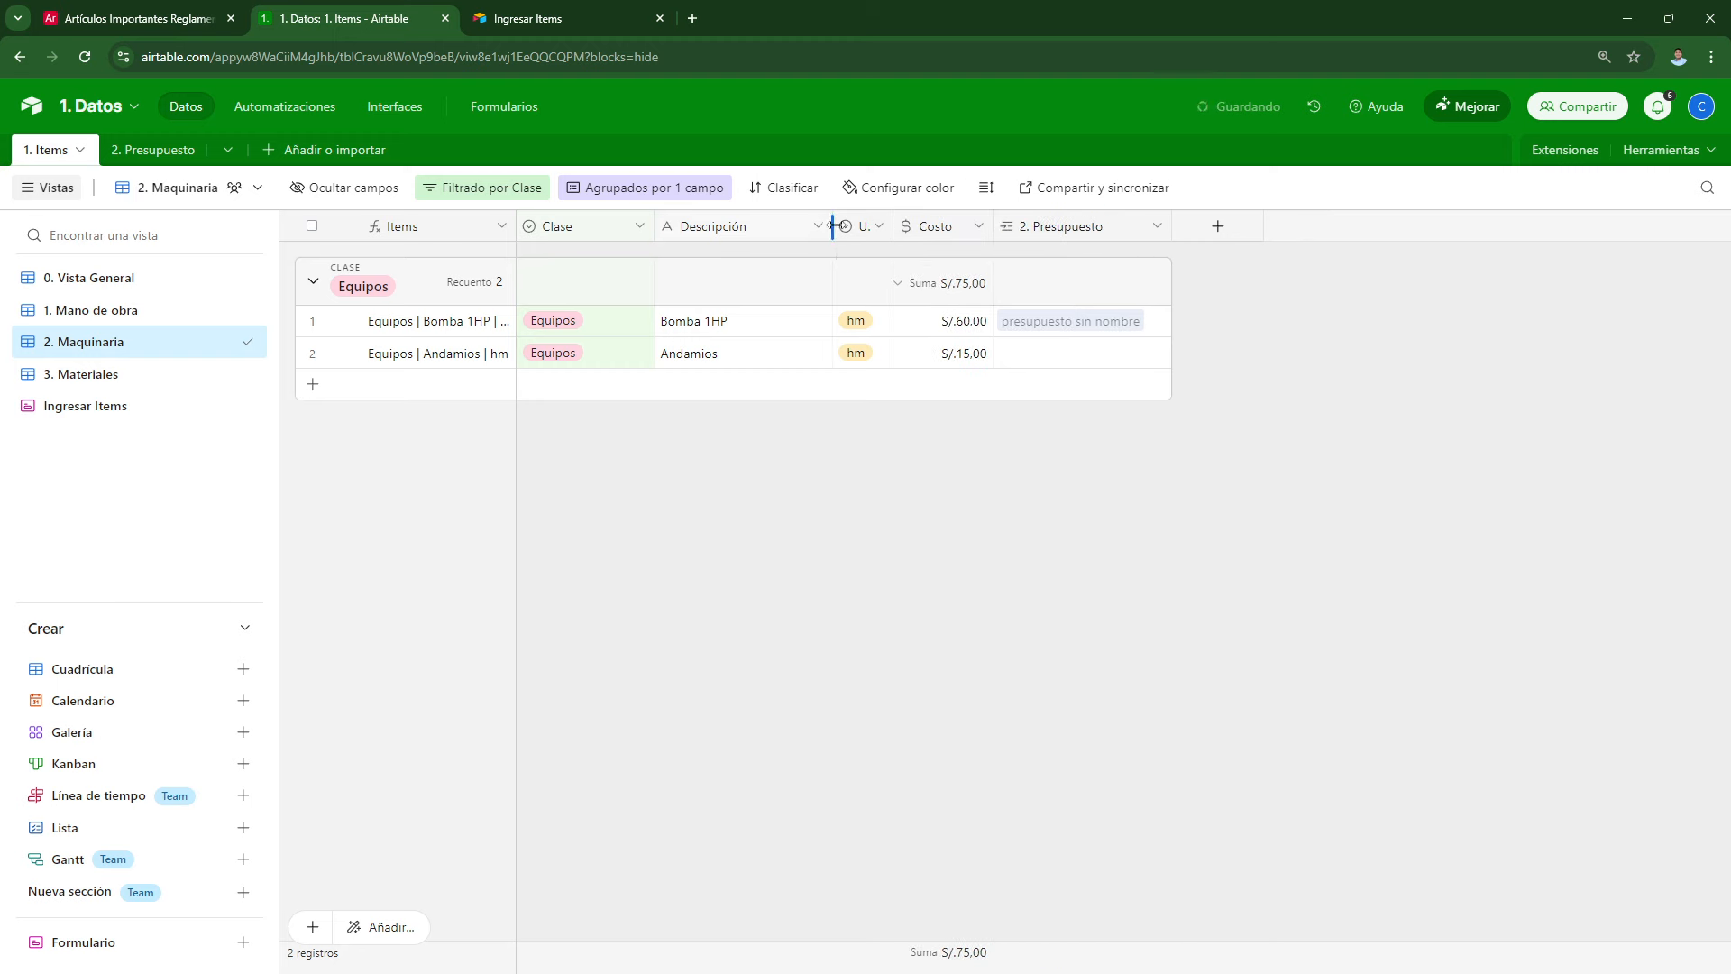
pyautogui.moveTo(832, 226); pyautogui.dragTo(823, 226)
pyautogui.moveTo(655, 226); pyautogui.dragTo(604, 226)
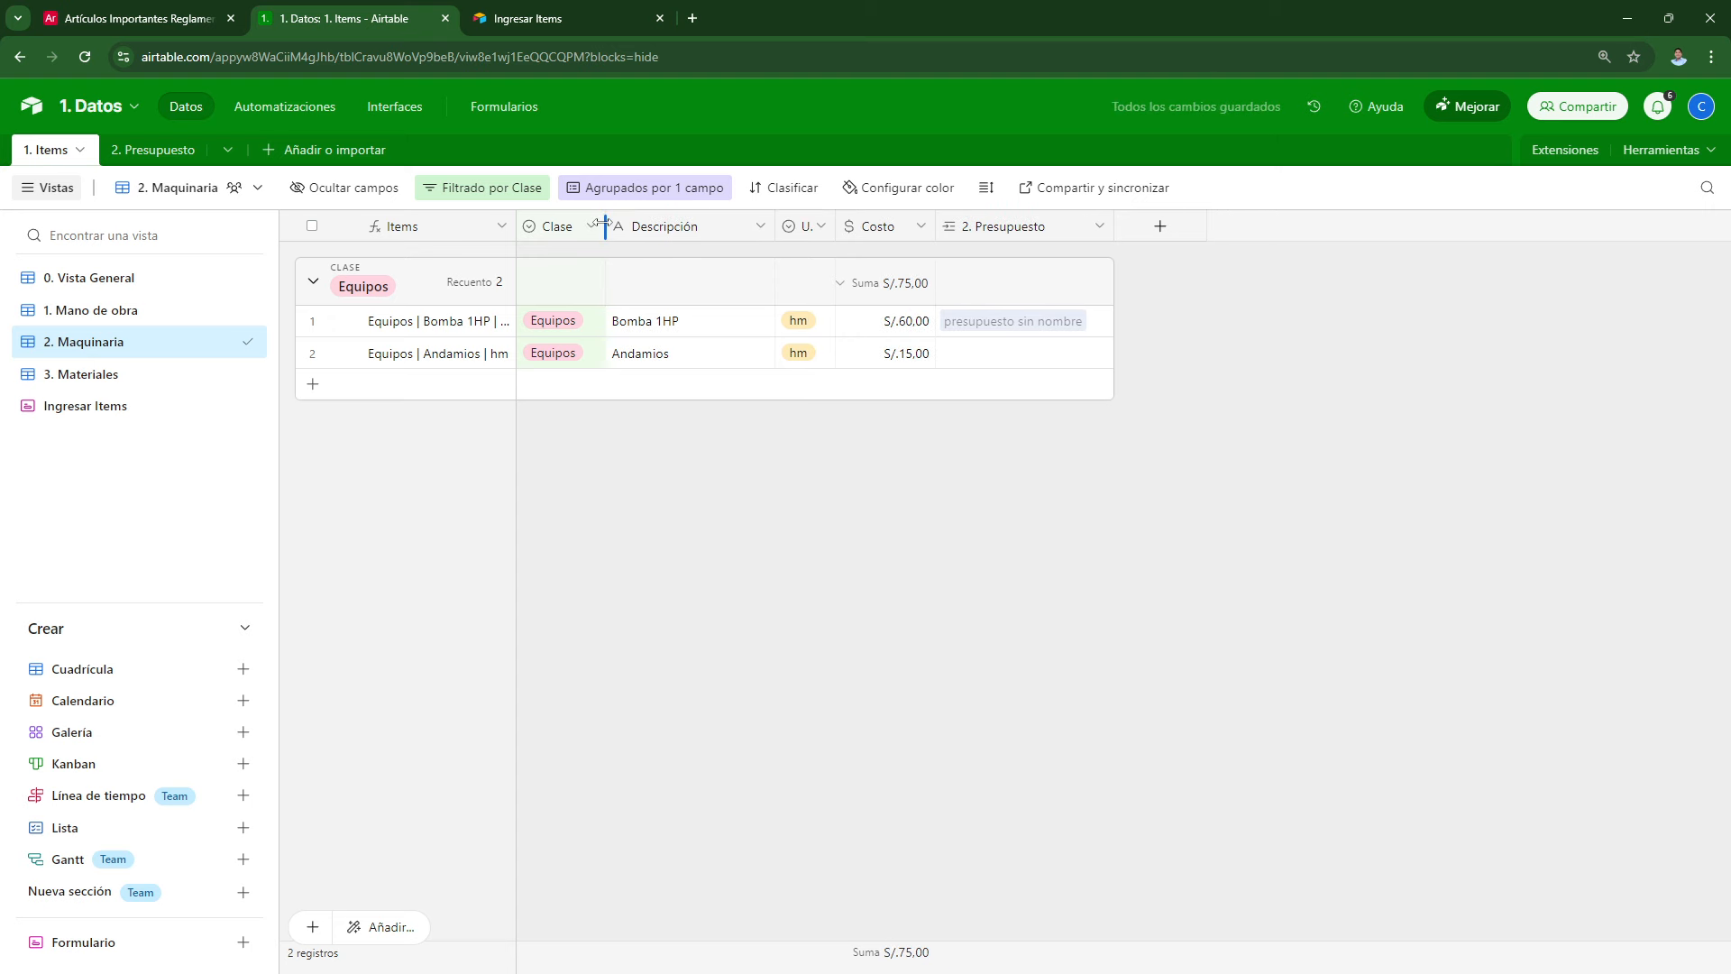
pyautogui.click(144, 150)
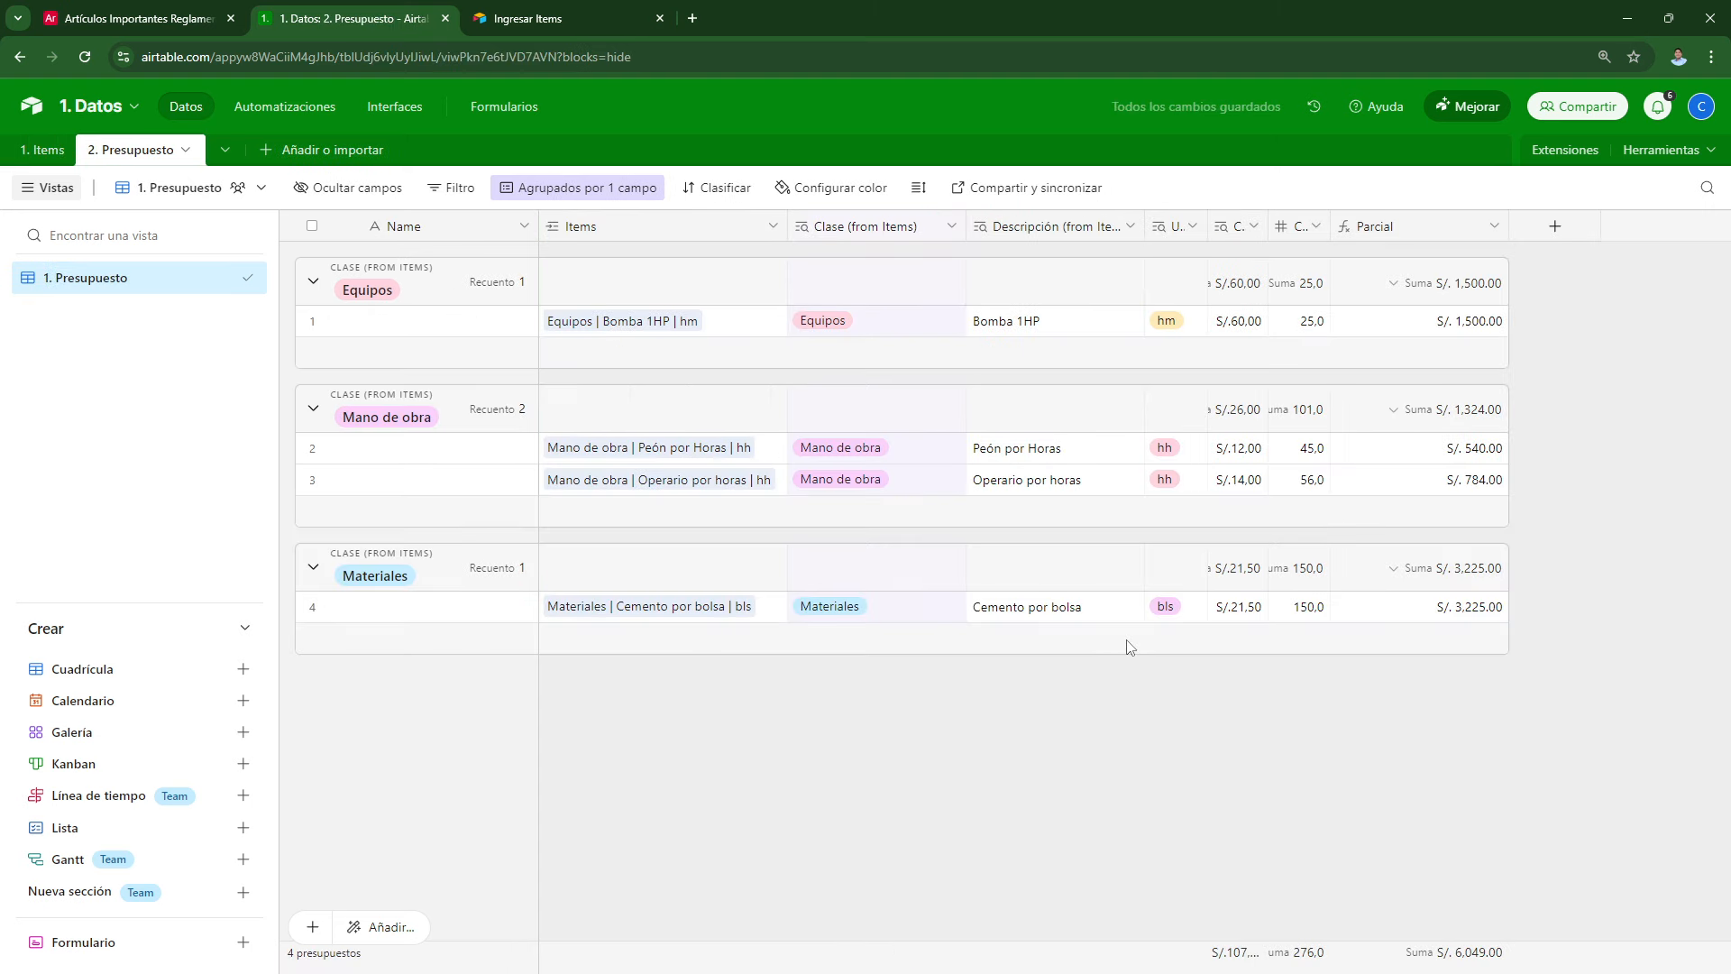
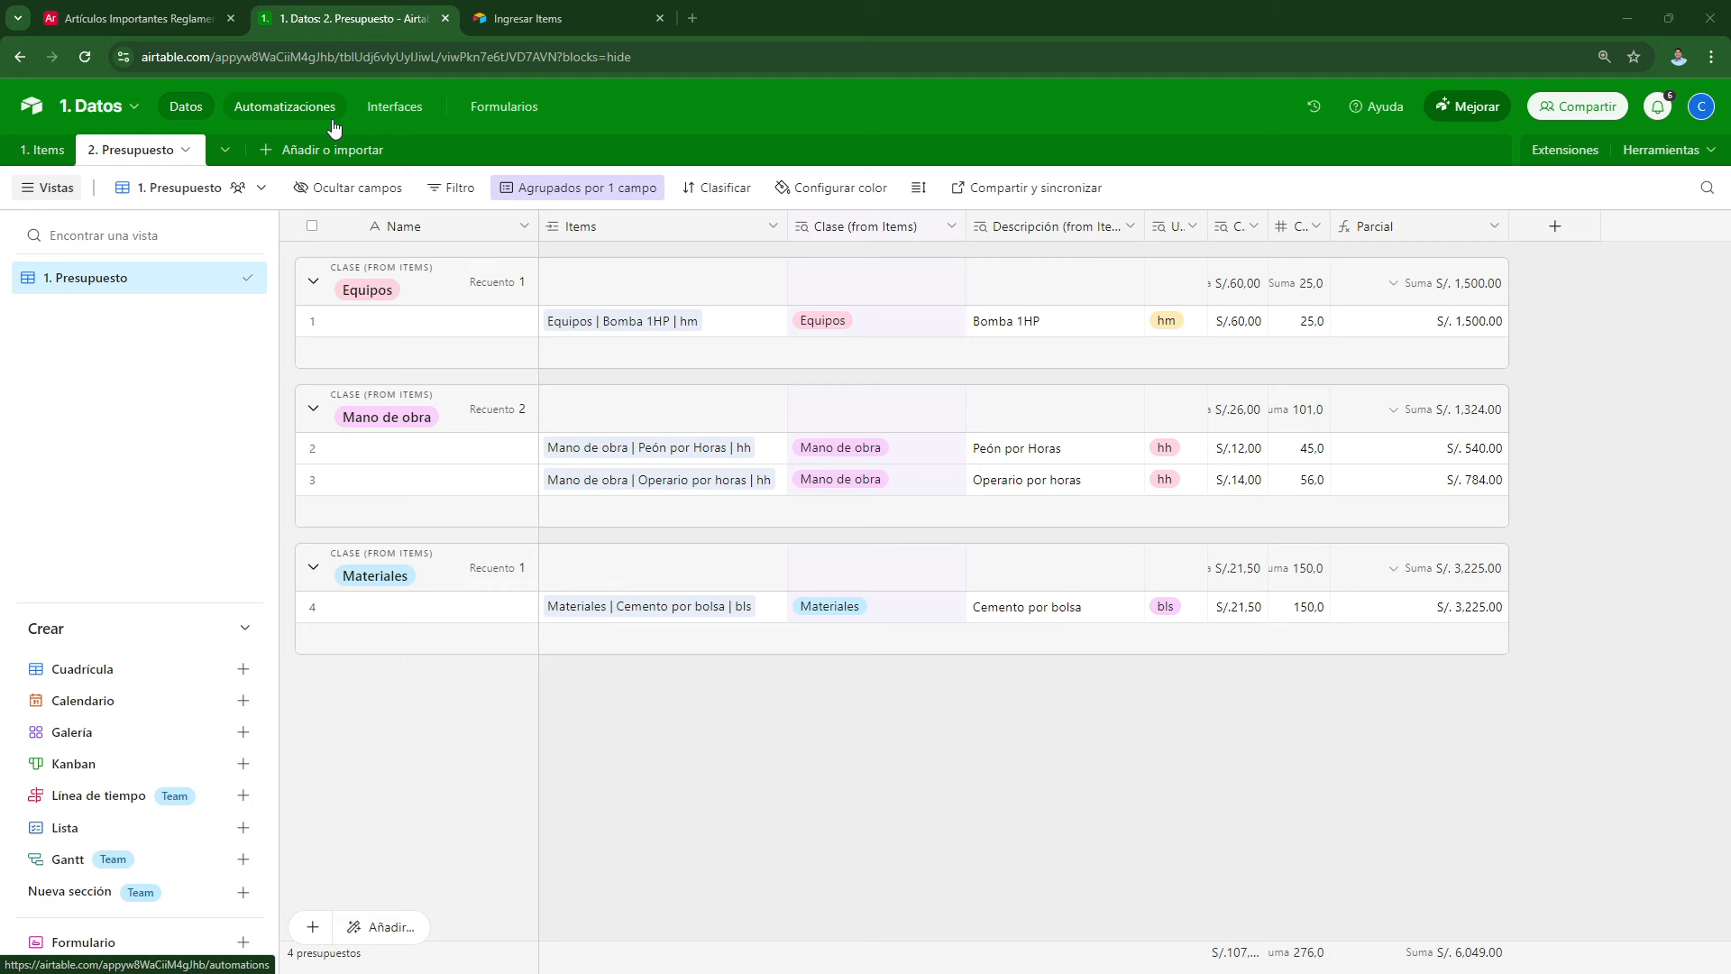
# Step: Start creating something new in the base's Interfaces section
pyautogui.click(402, 113)
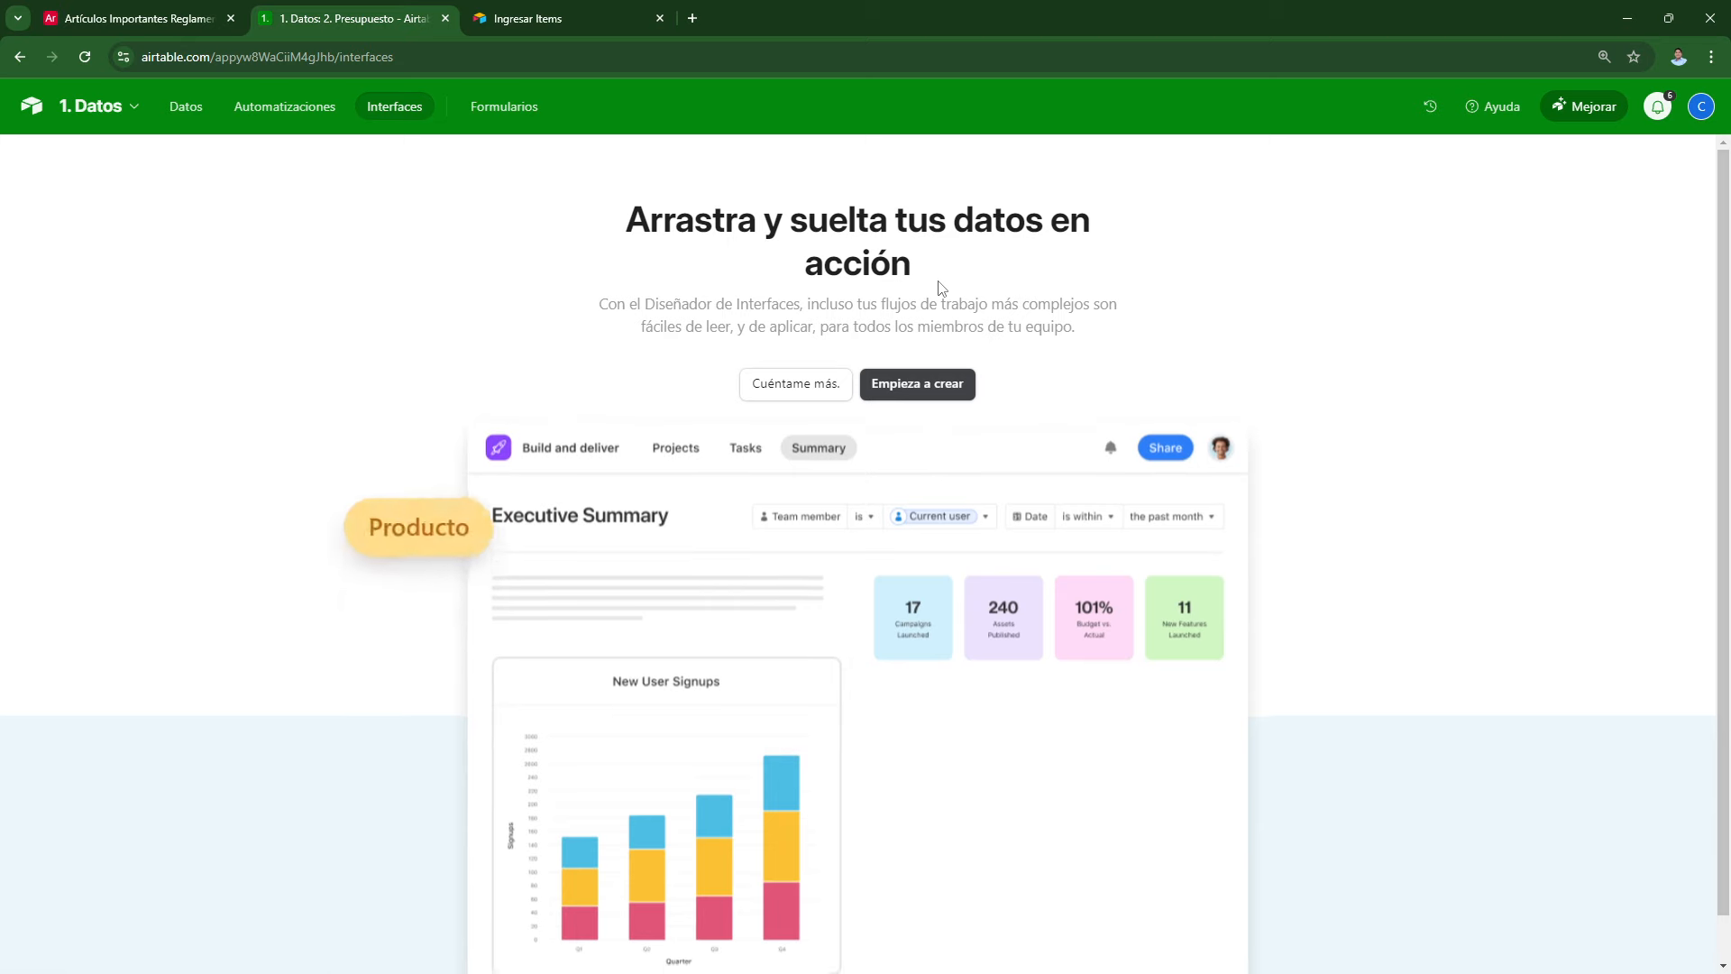
pyautogui.click(949, 388)
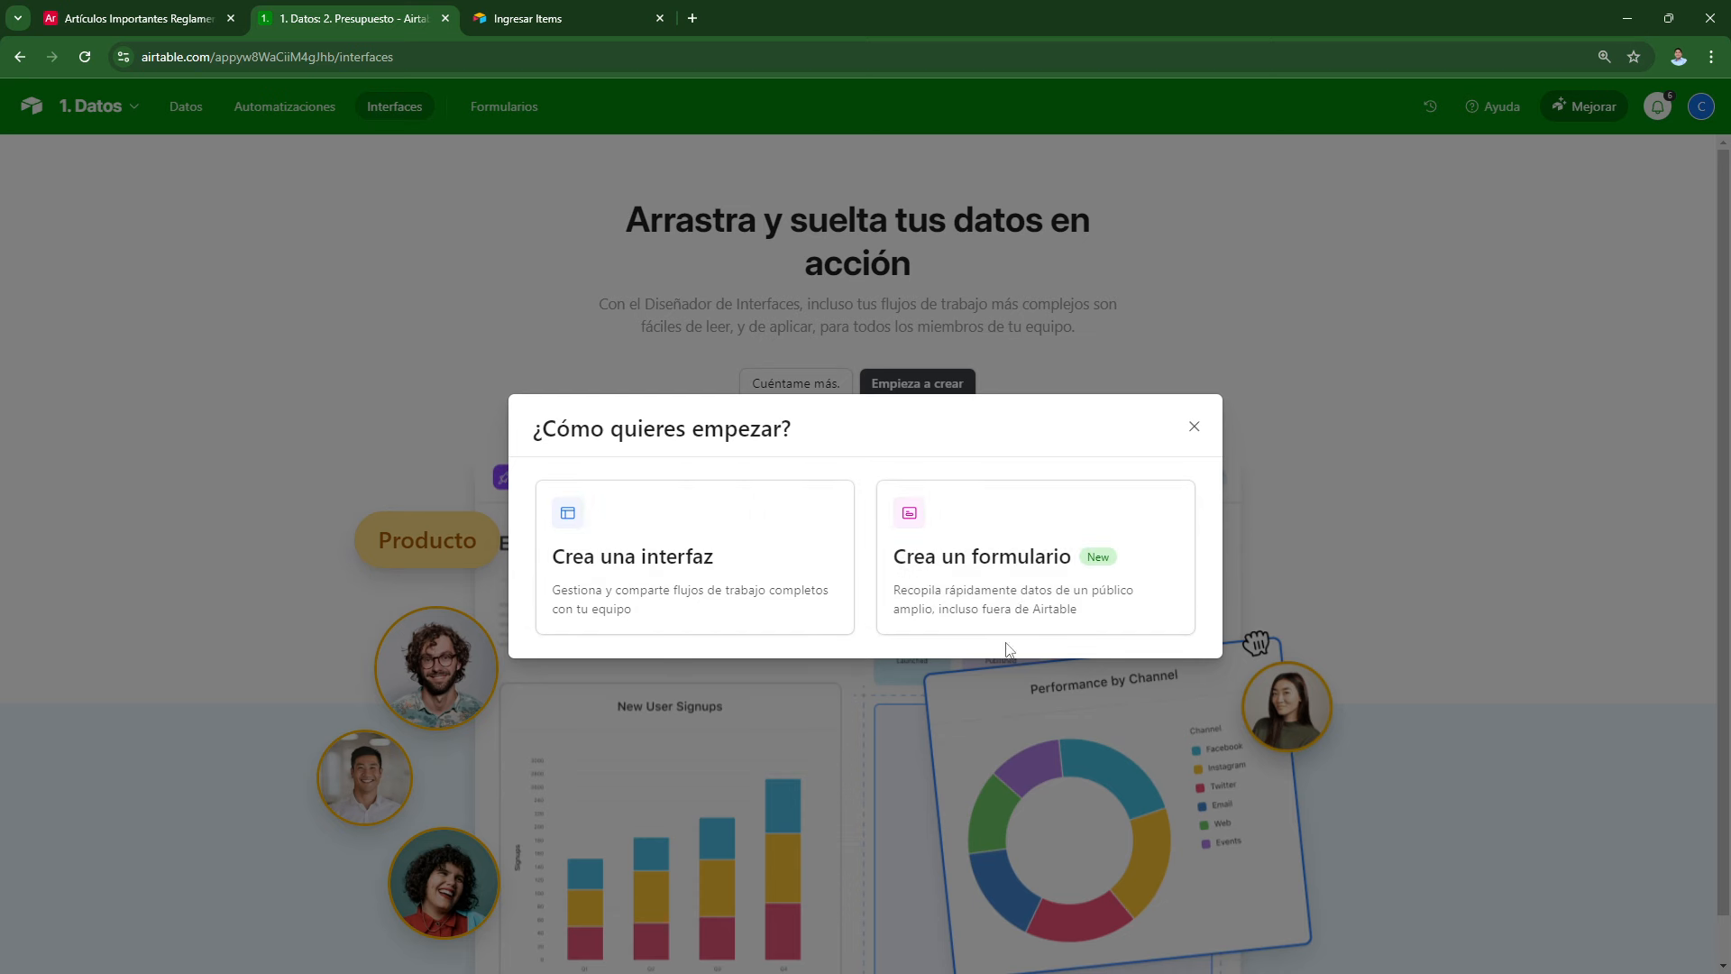
# Step: Create a blank interface named 'Items por clase' with a barcode icon
pyautogui.click(622, 557)
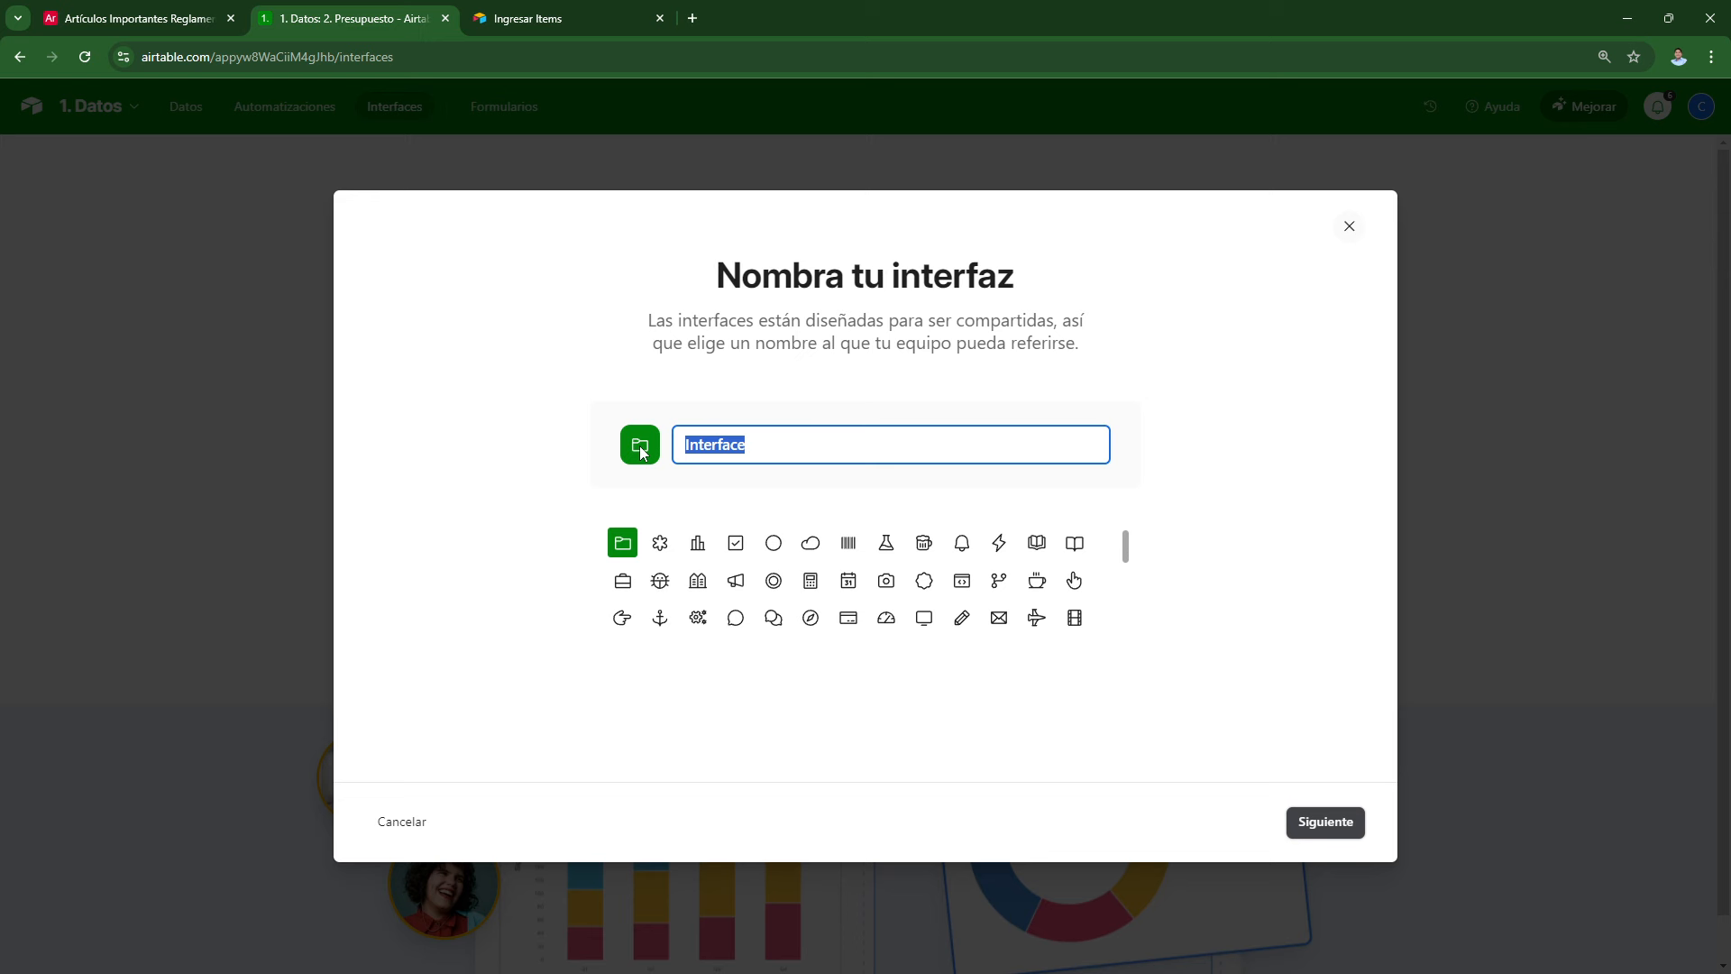
pyautogui.write('Items por clase')
pyautogui.click(848, 544)
pyautogui.click(1301, 817)
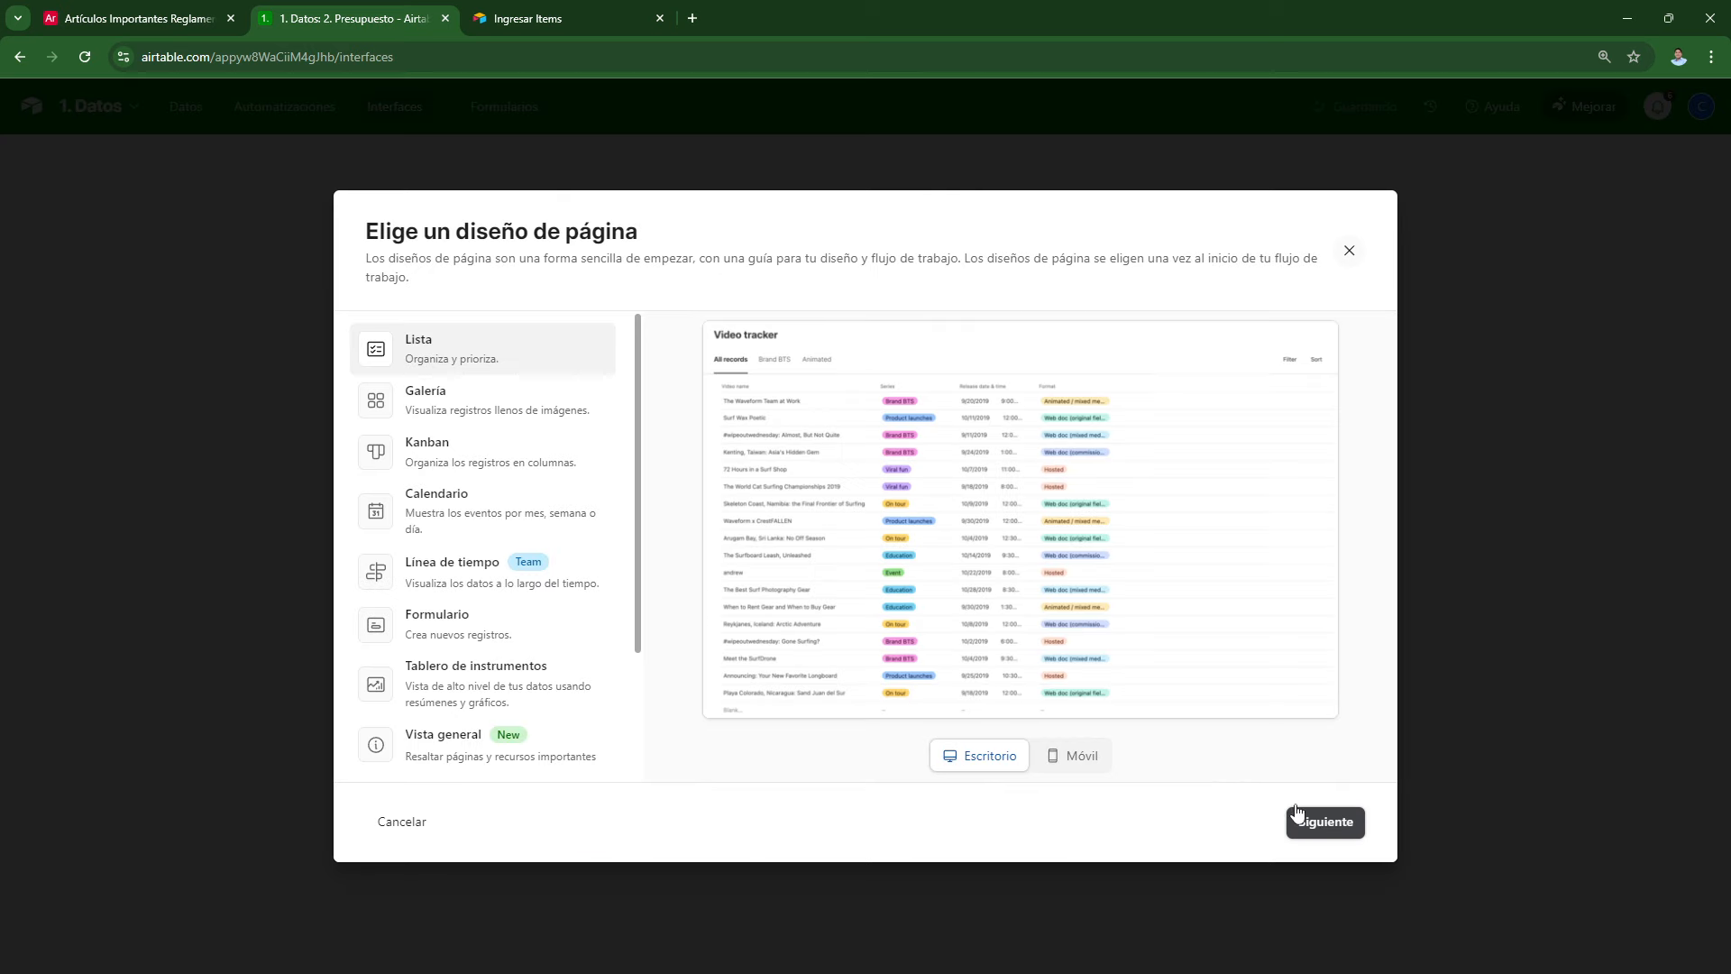
pyautogui.scroll(-2, 457, 560)
pyautogui.click(456, 756)
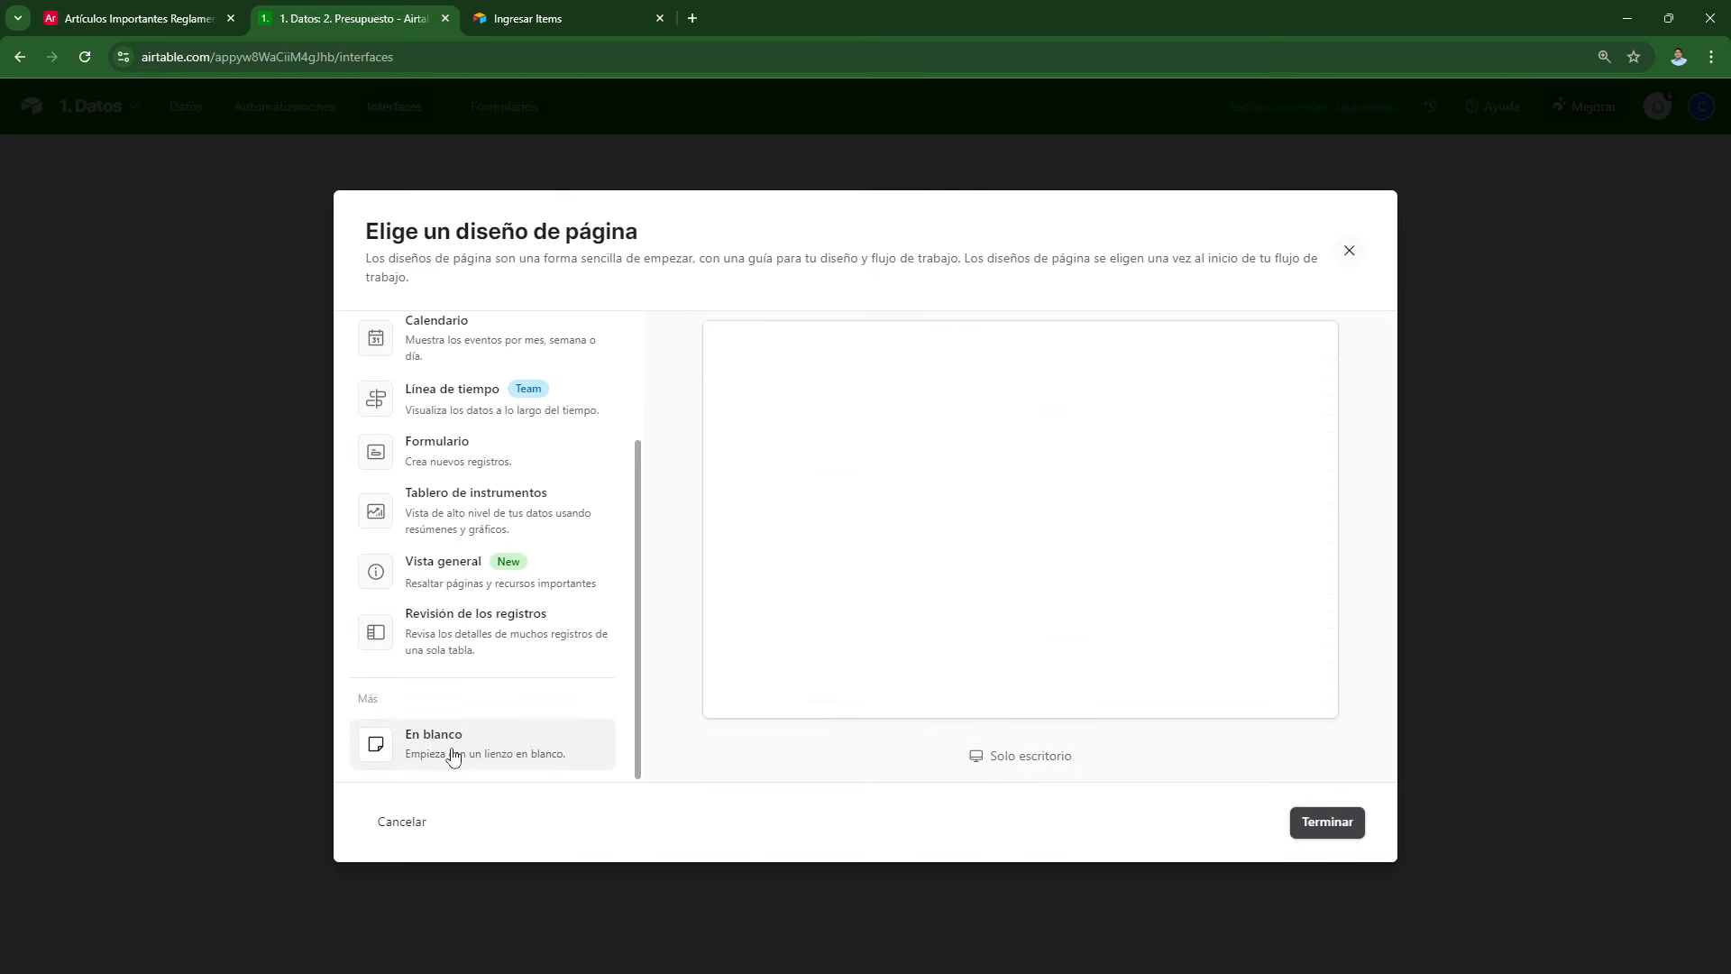
pyautogui.click(1326, 823)
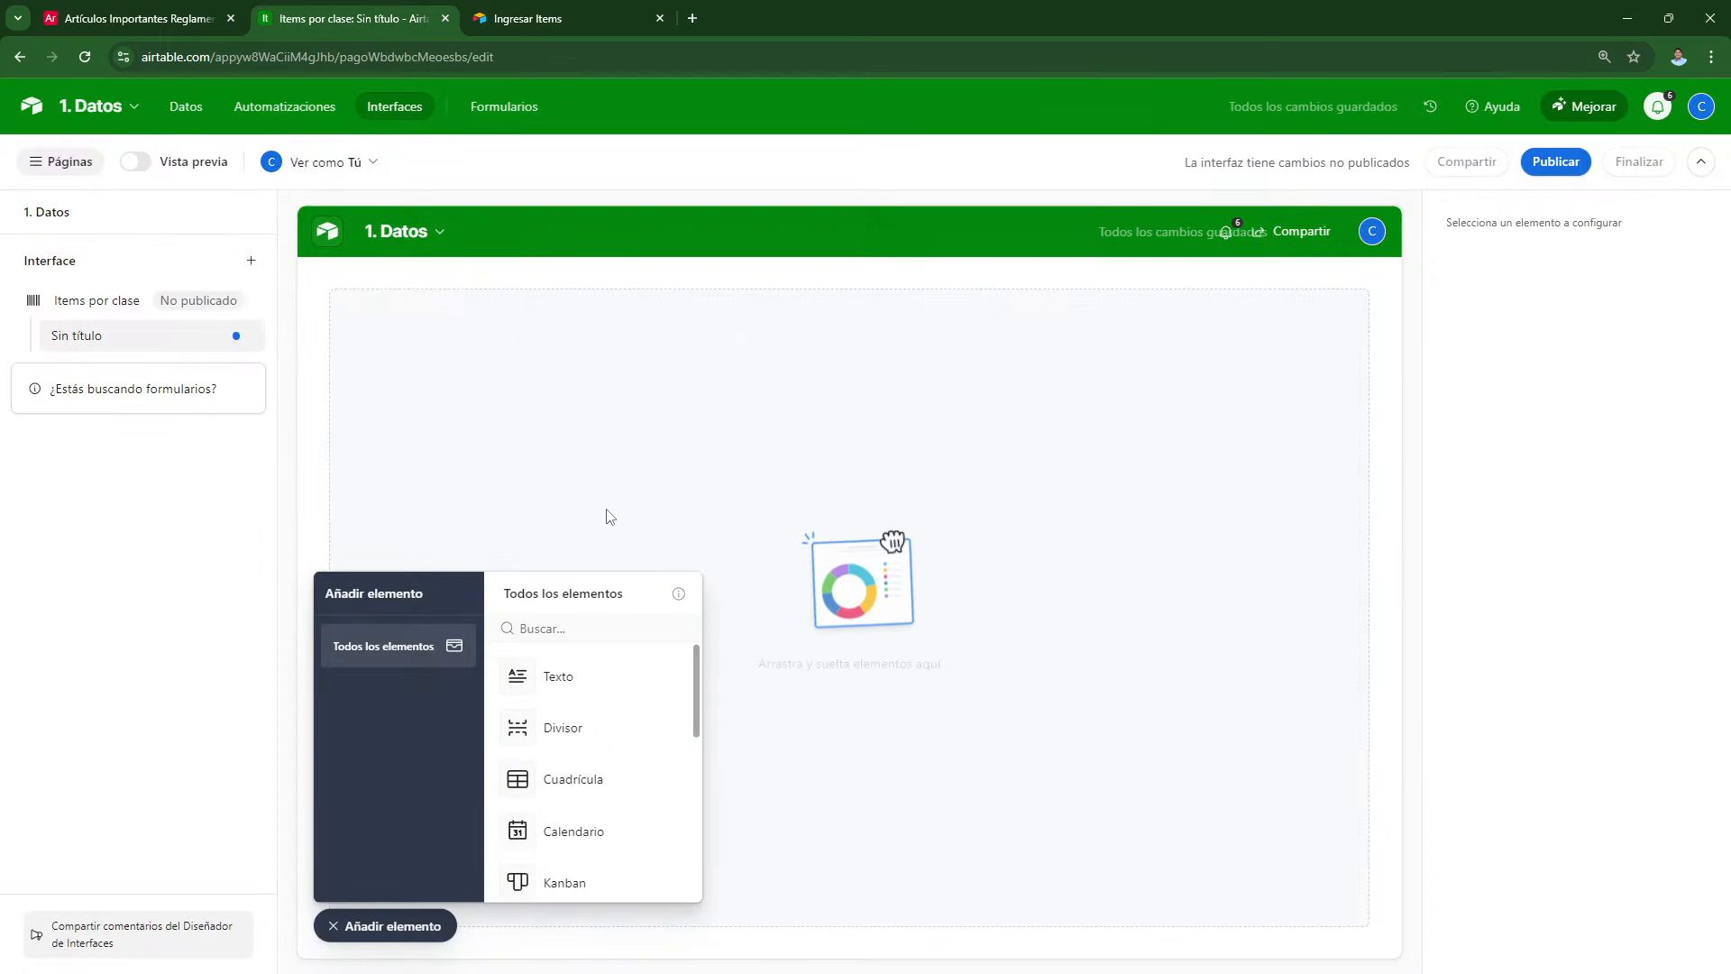
# Step: Place a 1. Items record picker at the page top, limited to specific records
pyautogui.scroll(-5, 577, 721)
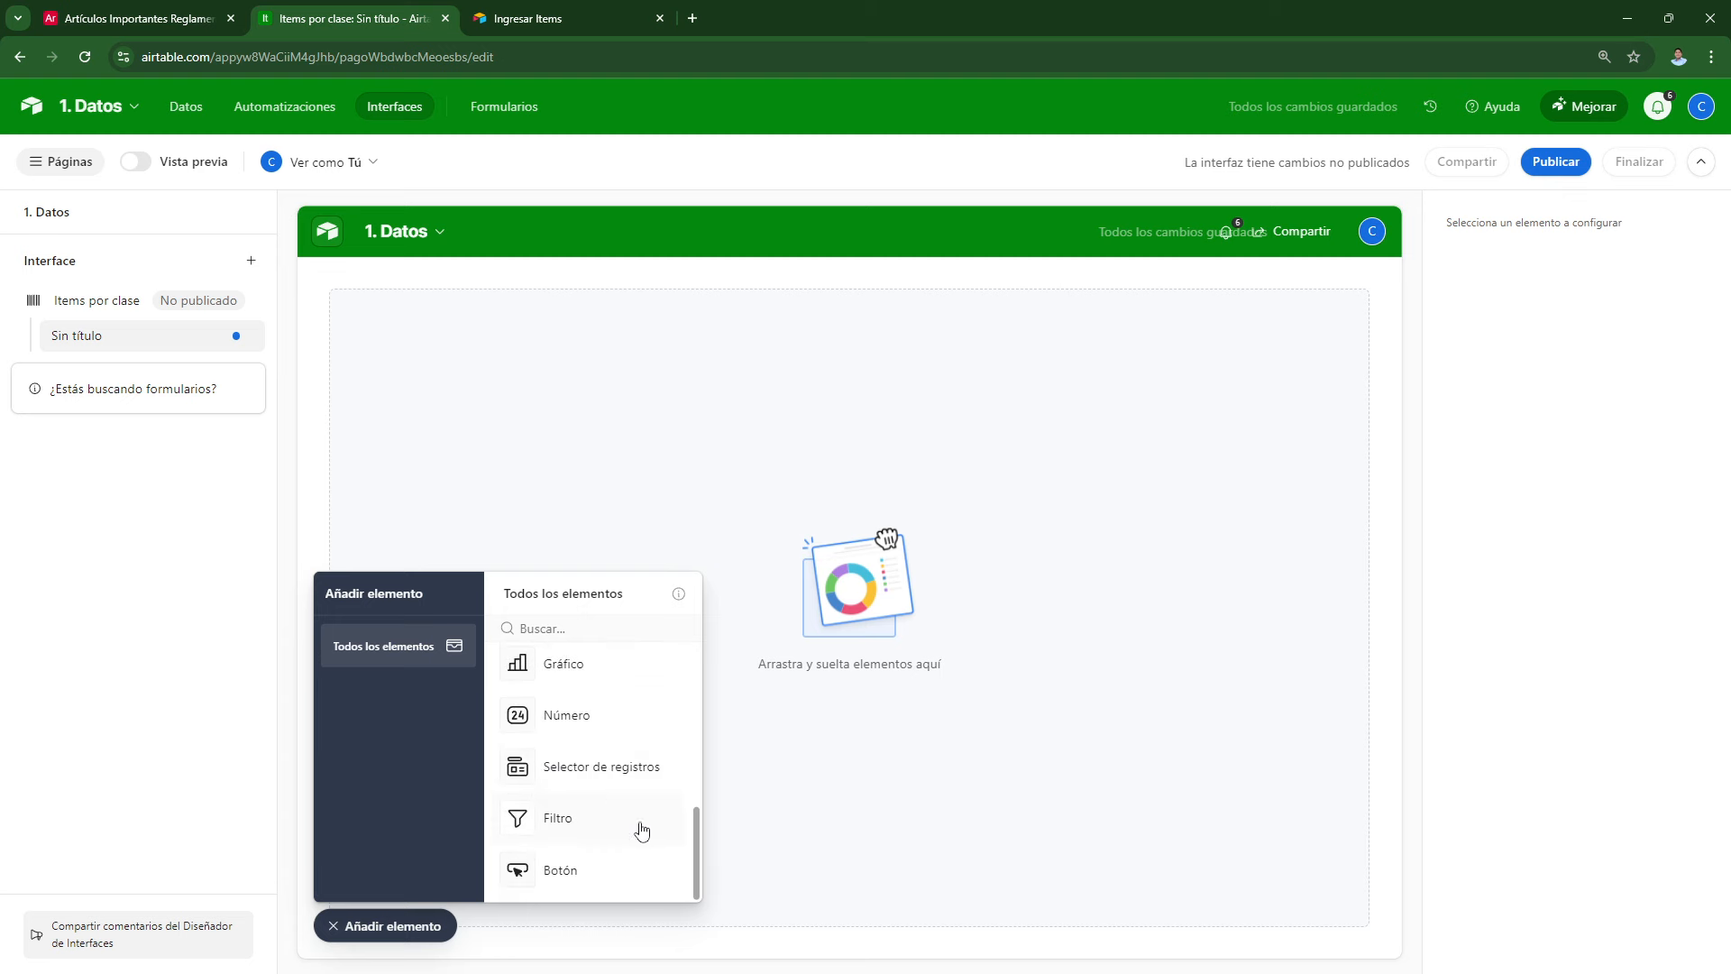
pyautogui.click(599, 768)
pyautogui.click(445, 322)
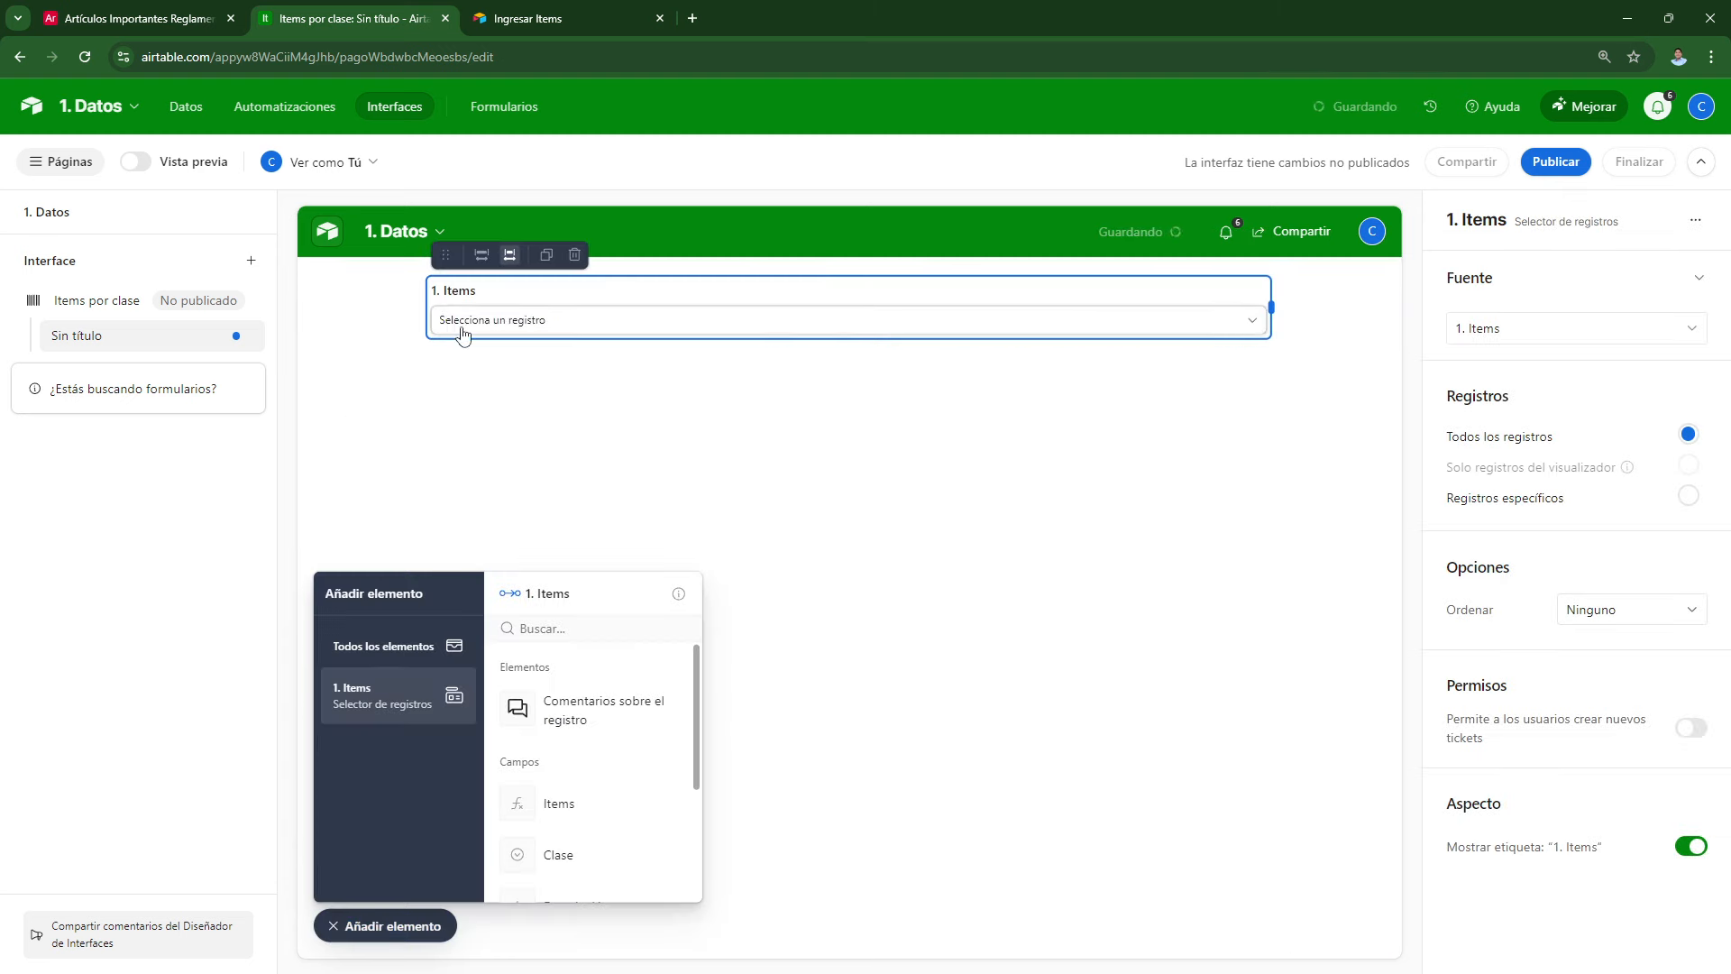
pyautogui.click(521, 329)
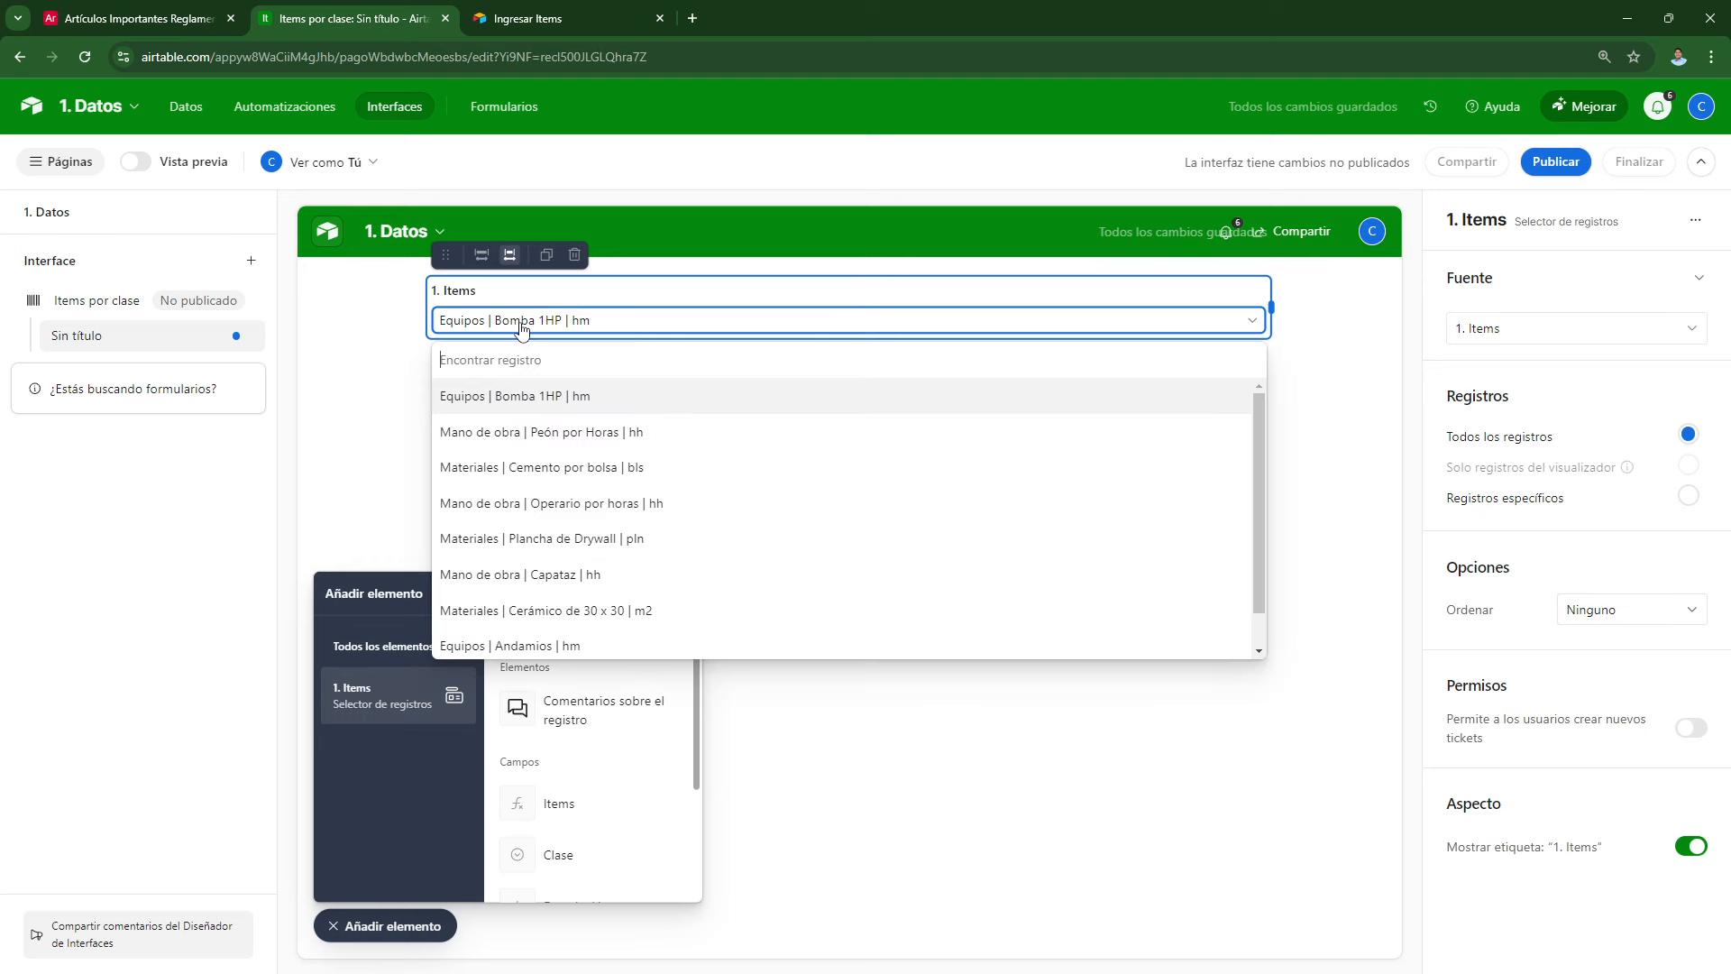
pyautogui.click(521, 328)
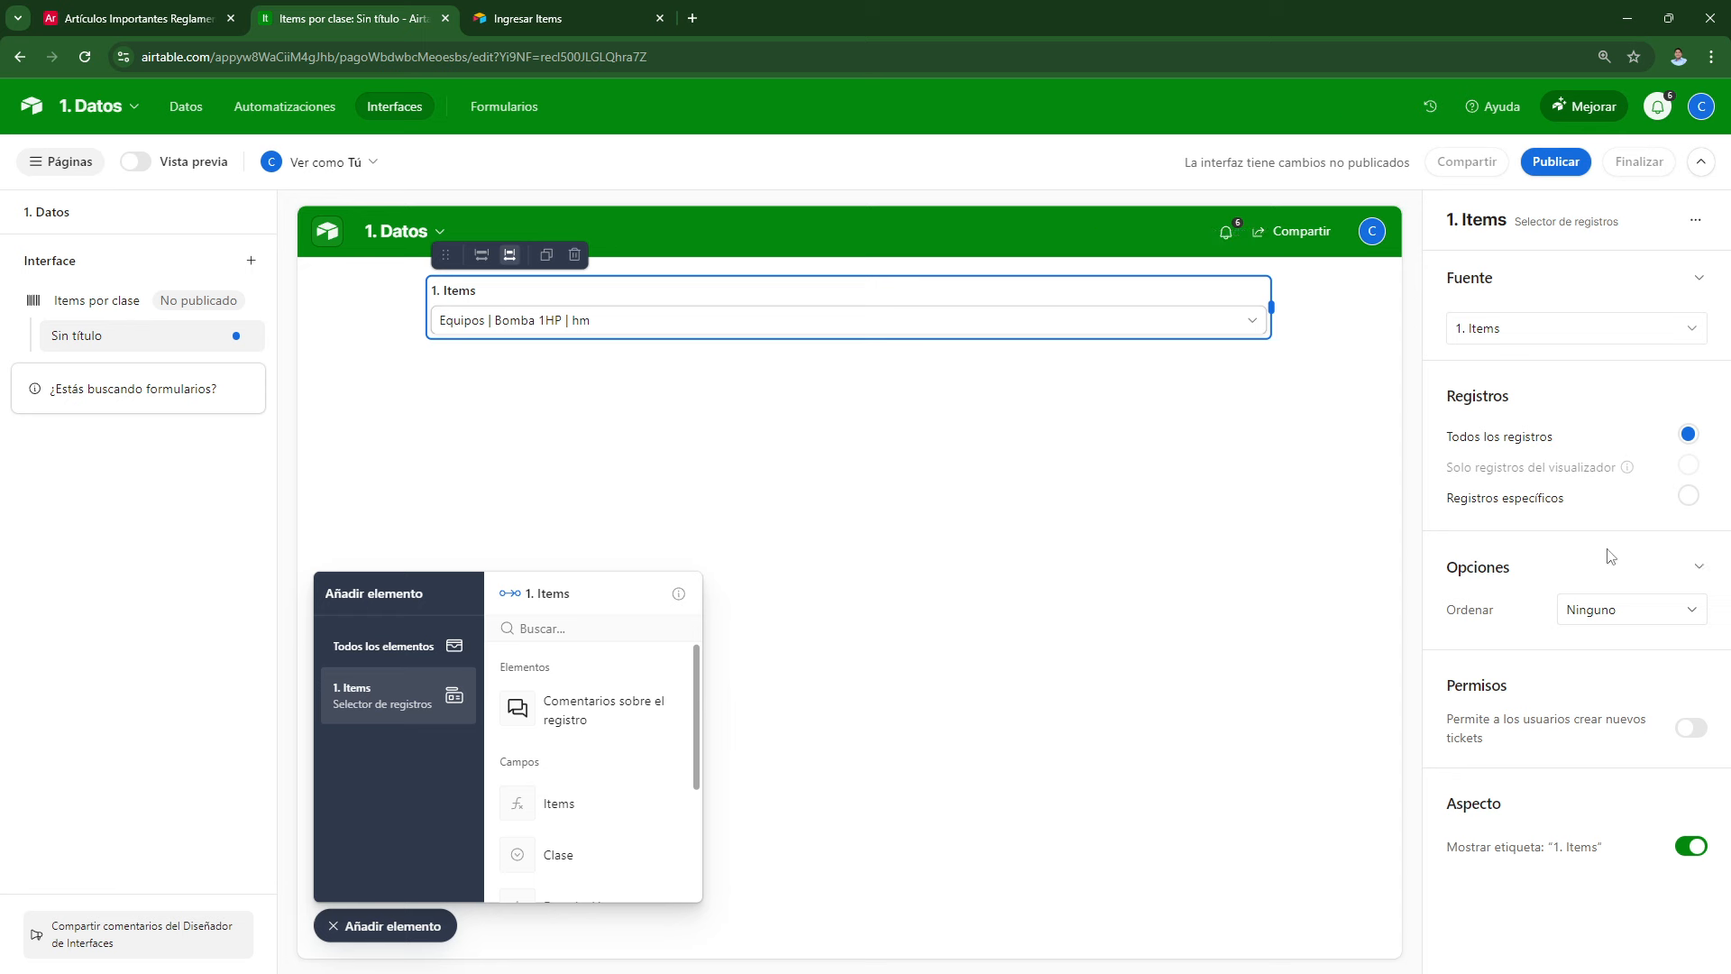
pyautogui.click(1689, 495)
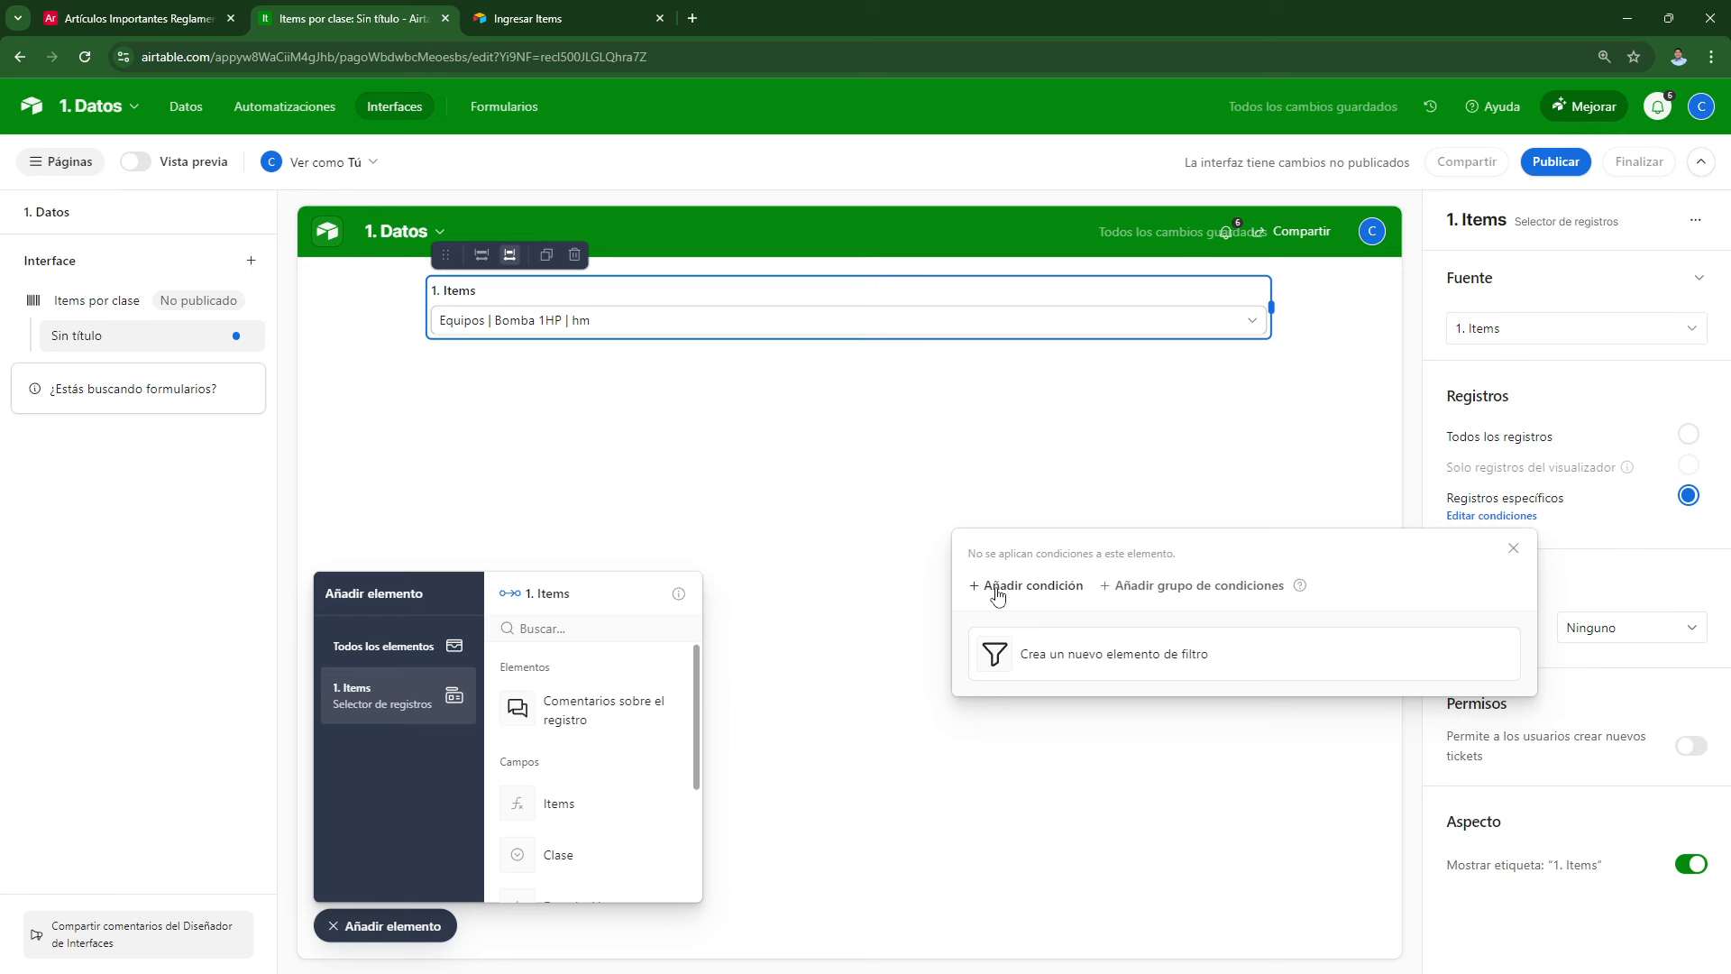
pyautogui.click(793, 515)
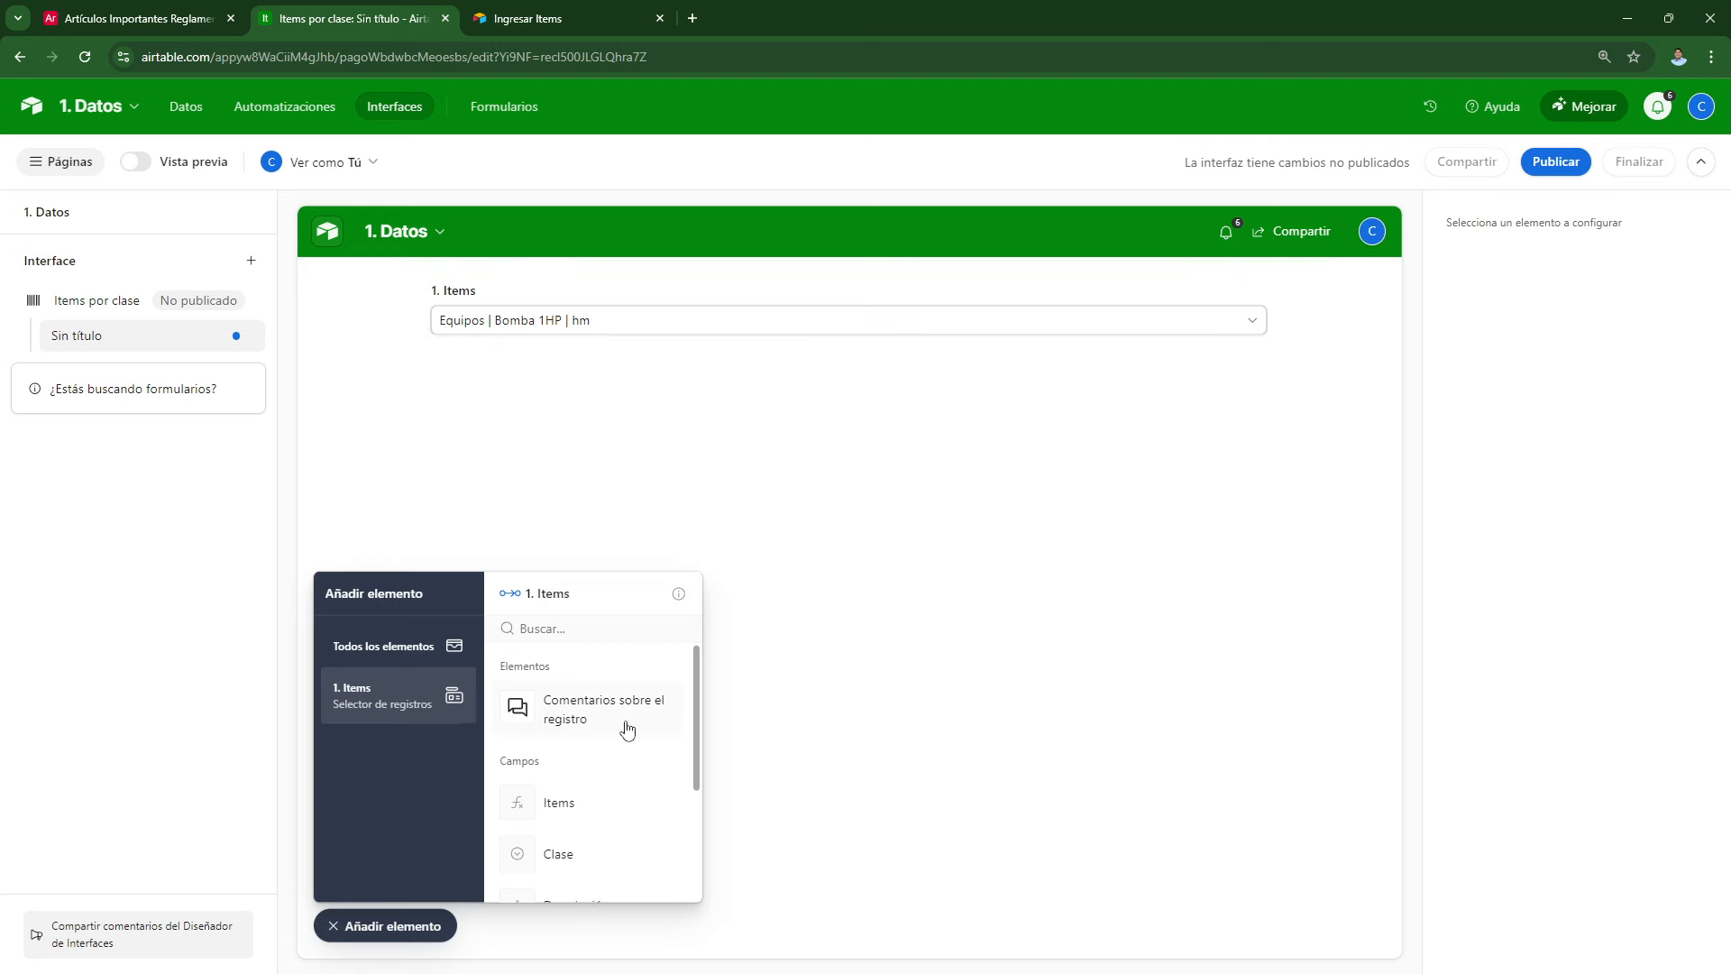
# Step: Place the Clase and Unidad fields side by side beneath the record picker
pyautogui.scroll(-4, 627, 729)
pyautogui.scroll(3, 626, 732)
pyautogui.scroll(-1, 627, 735)
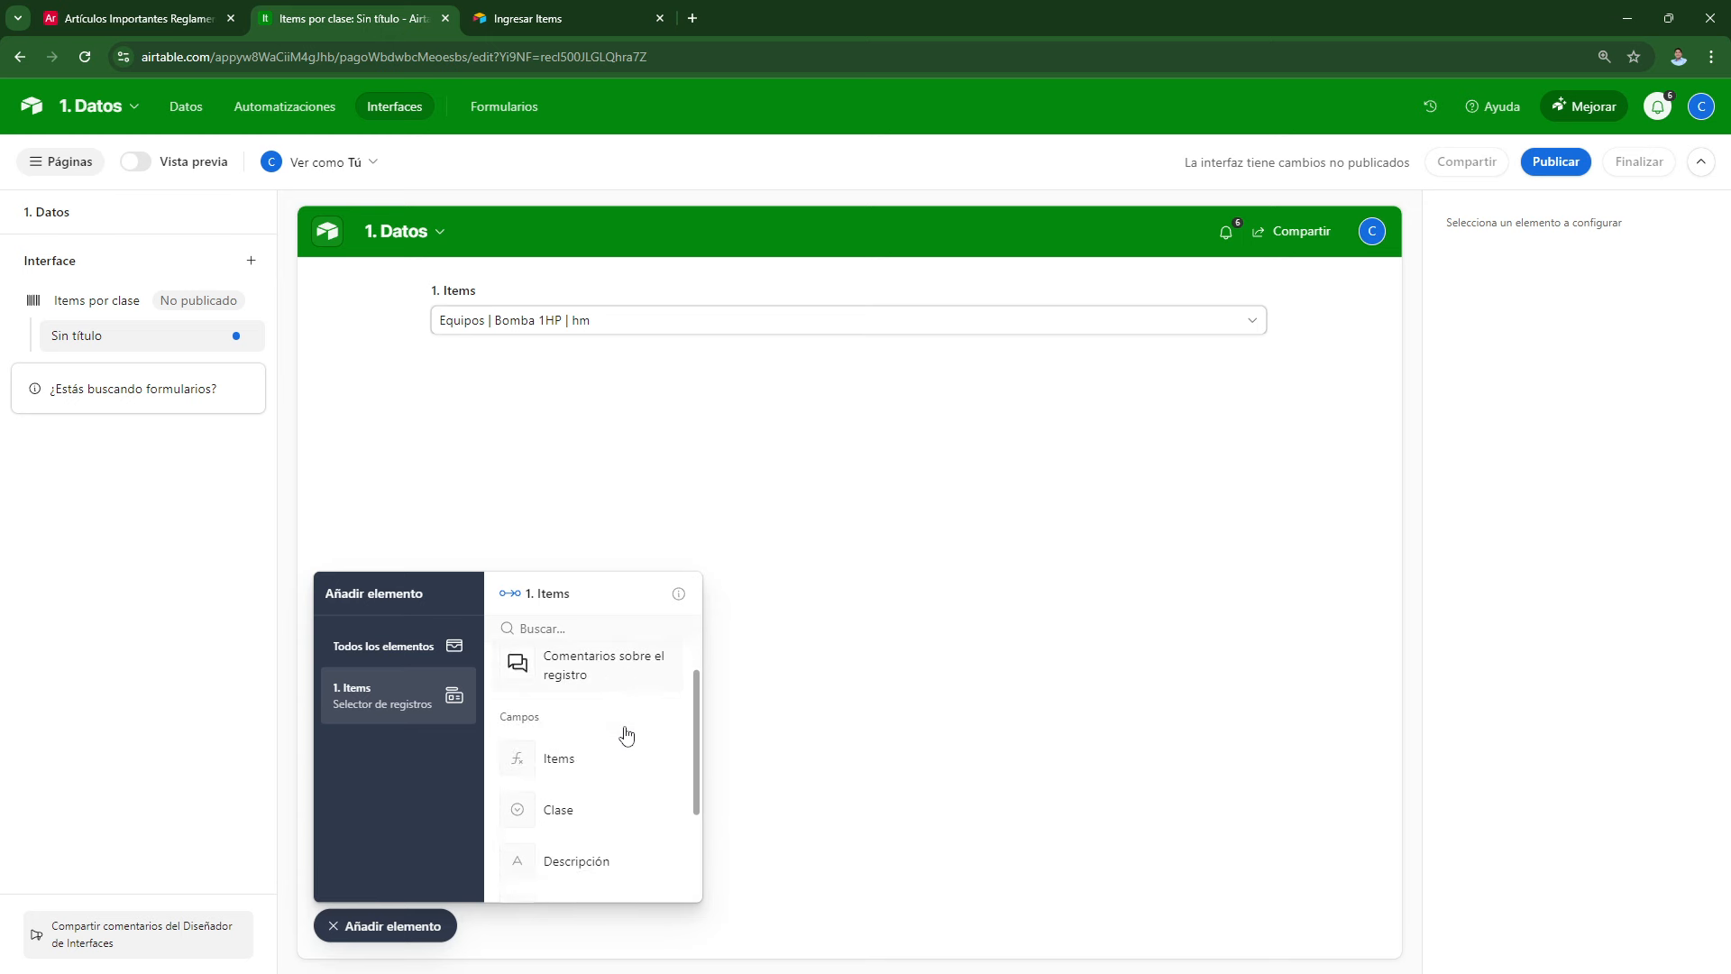
pyautogui.scroll(-1, 626, 735)
pyautogui.click(553, 774)
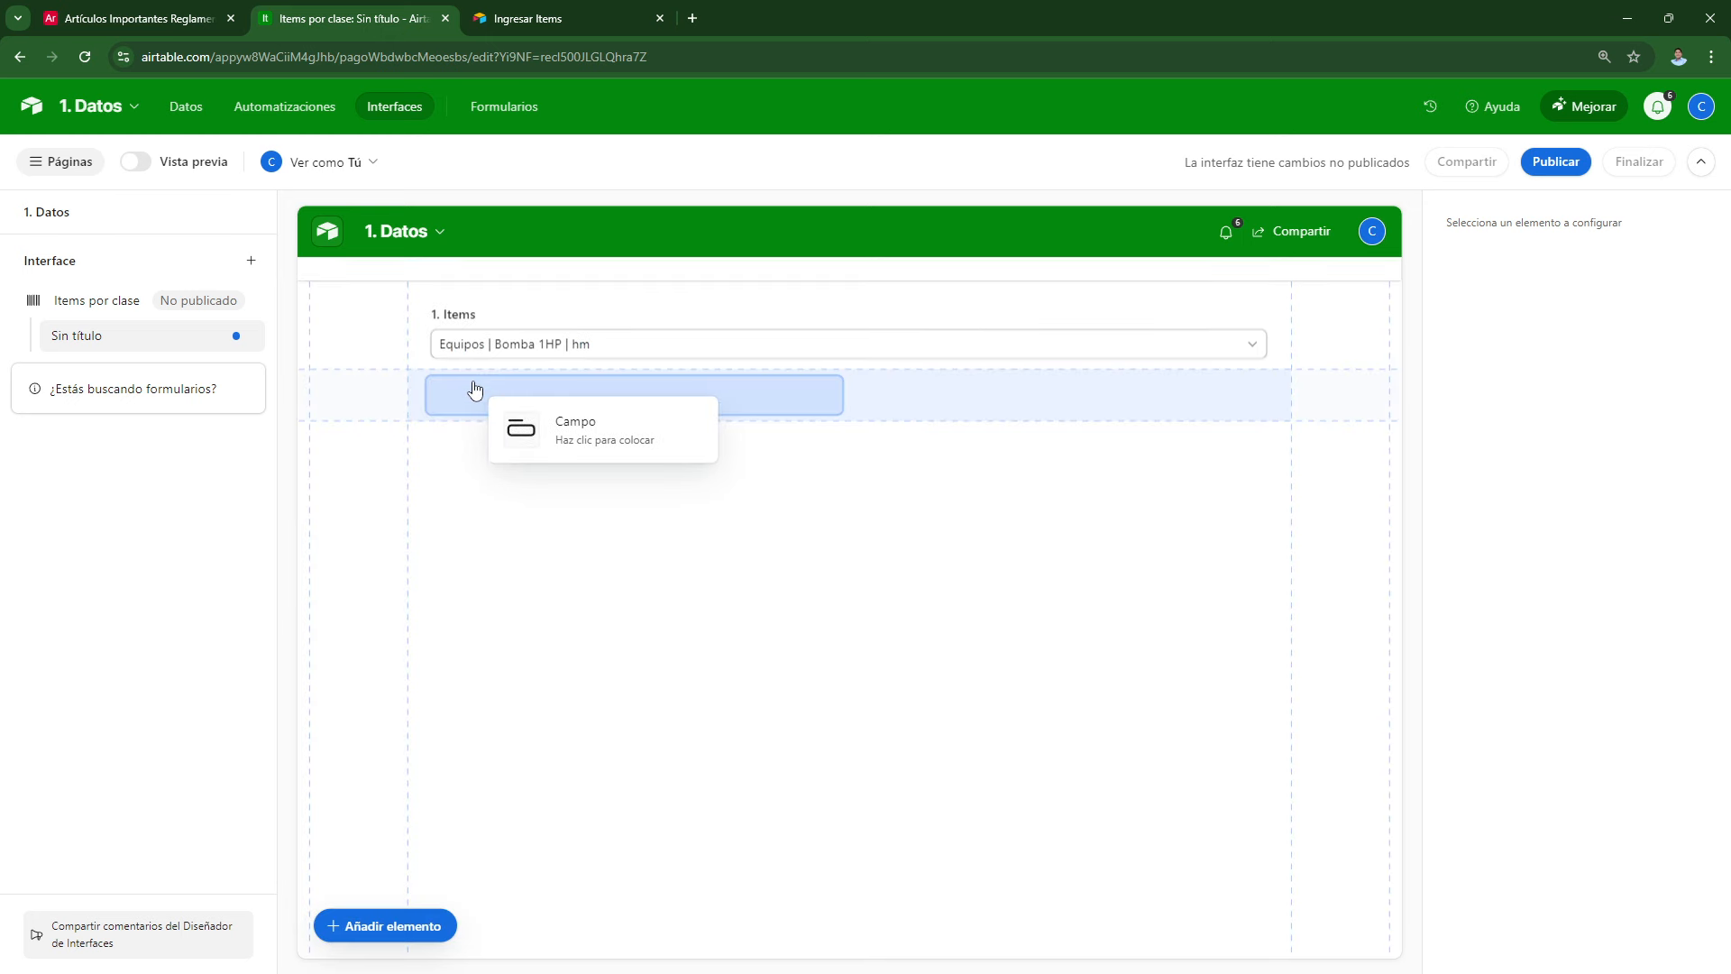
pyautogui.click(475, 389)
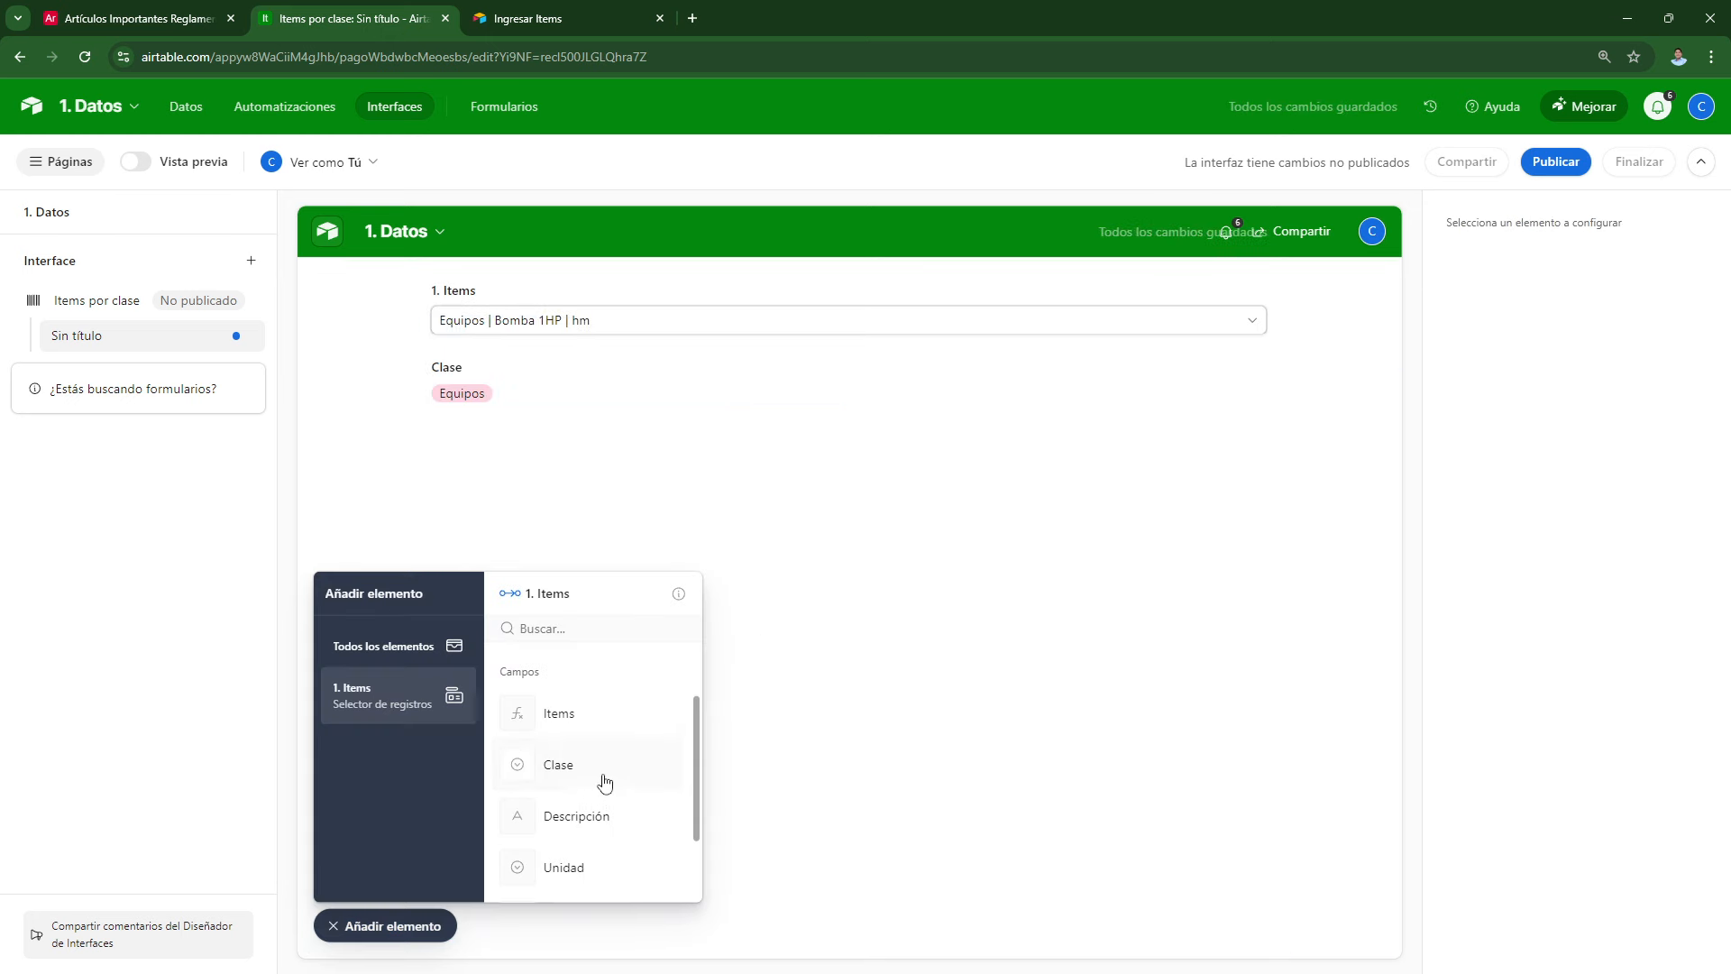
pyautogui.click(575, 873)
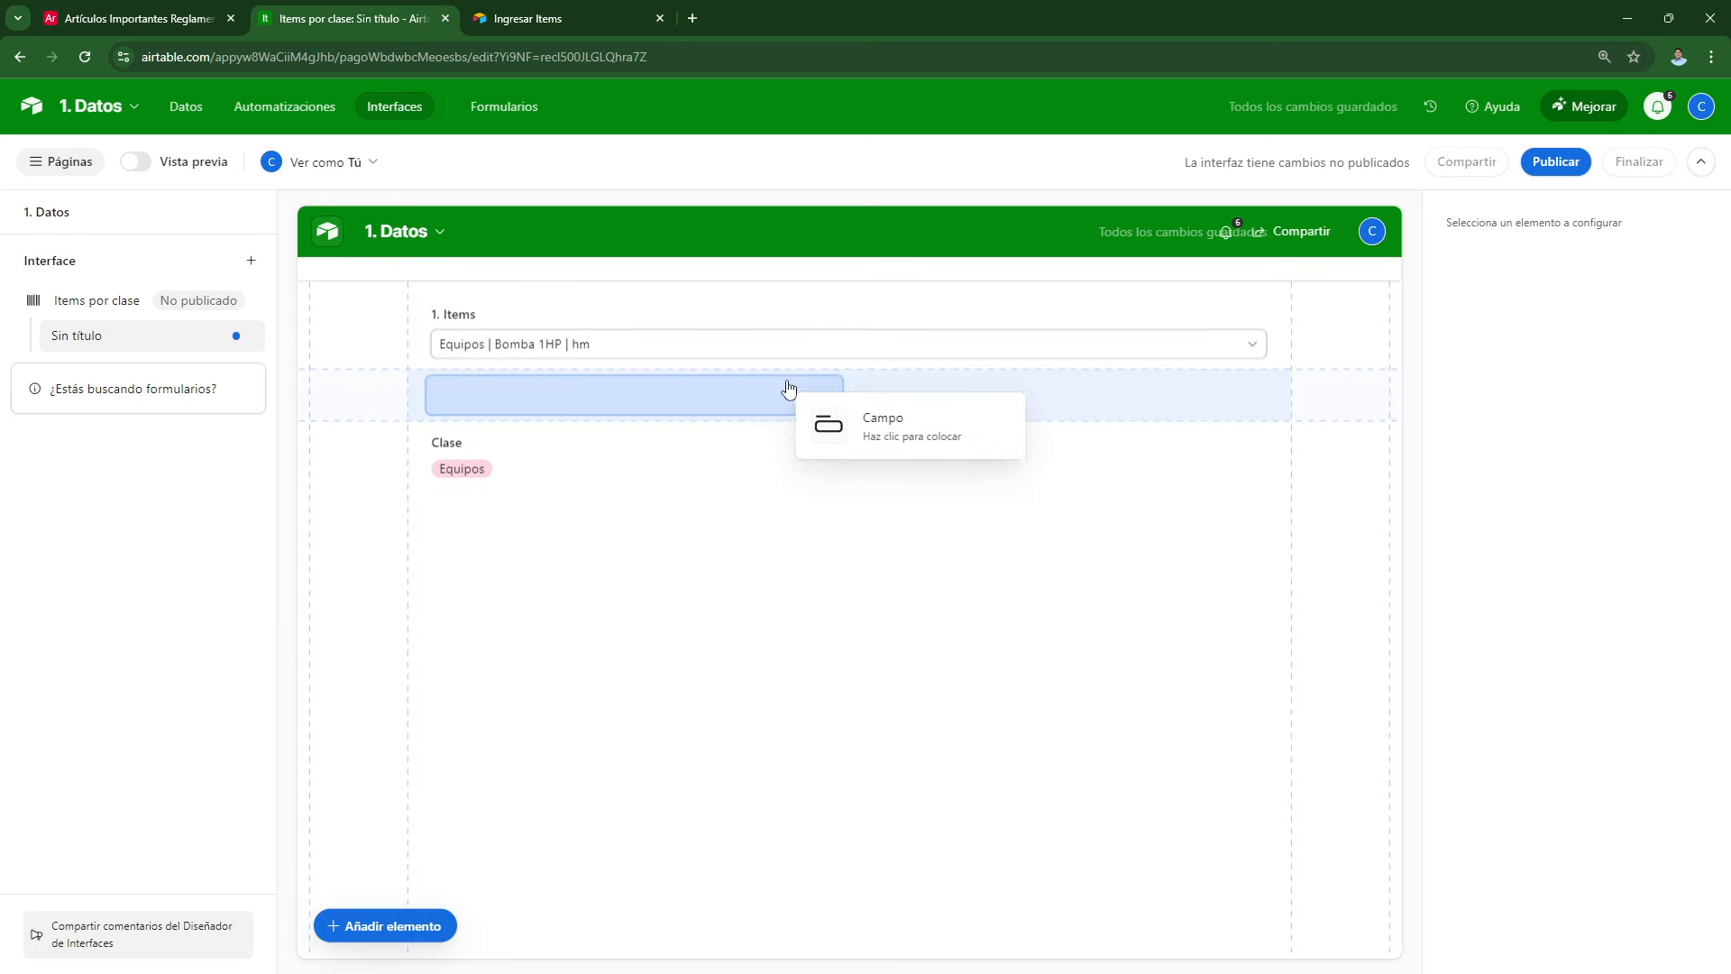
pyautogui.click(870, 418)
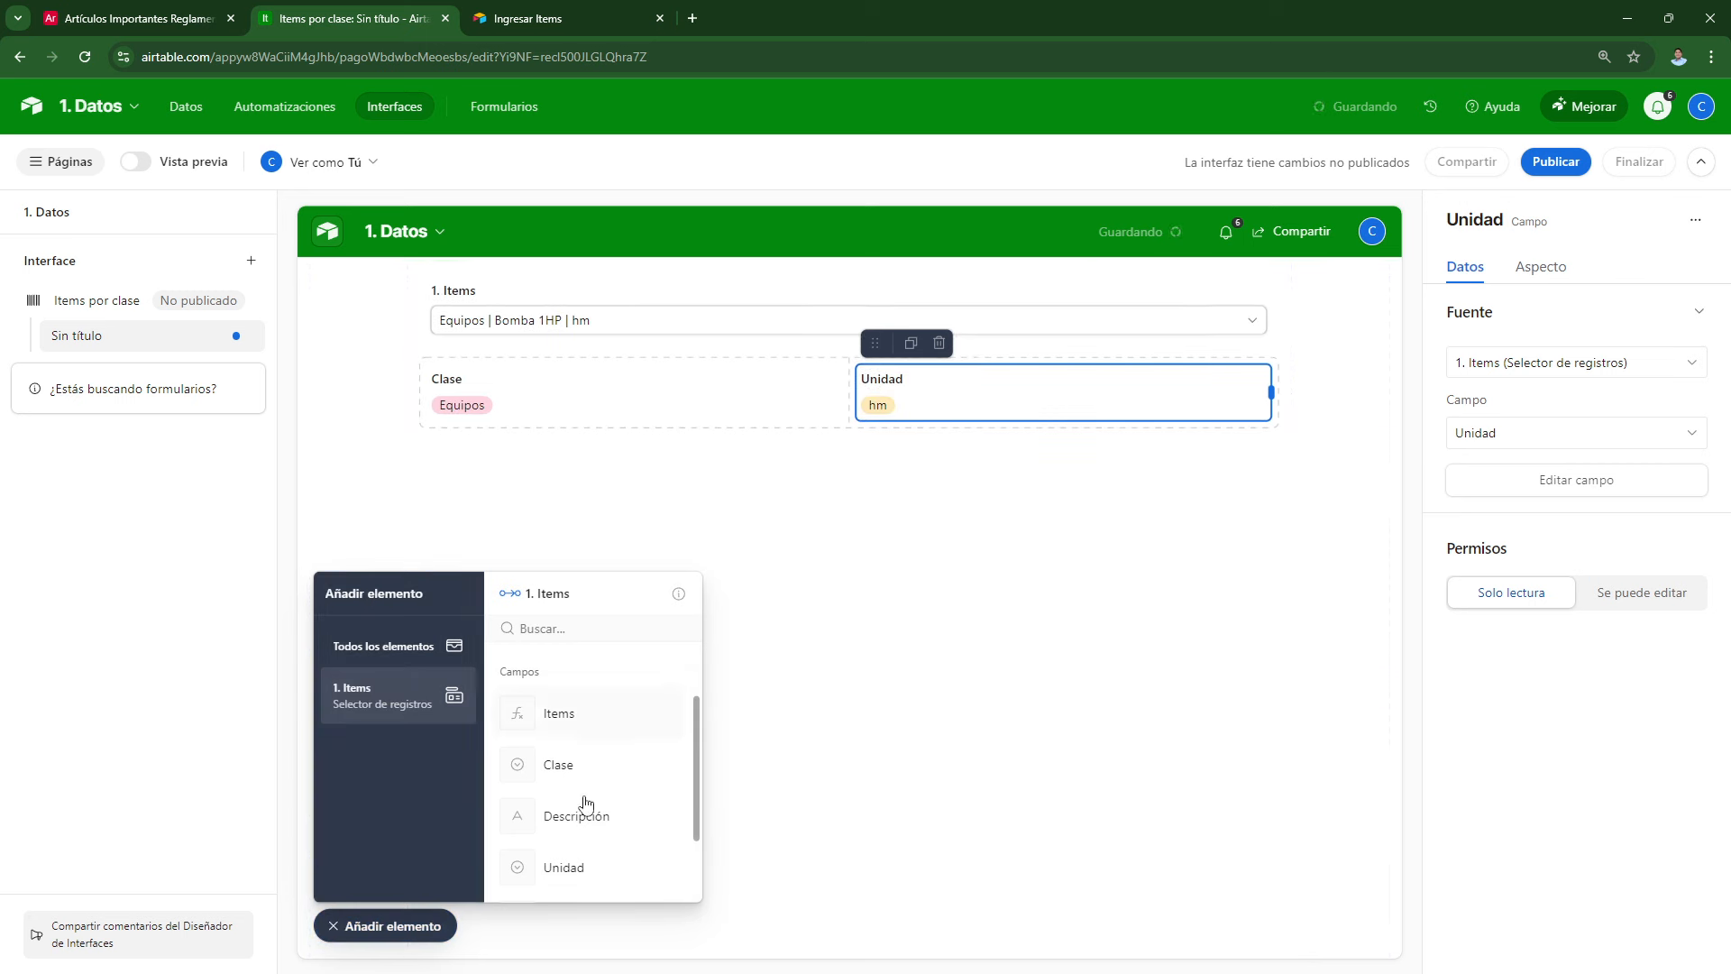
# Step: Add Descripción and Costo as a second row below Clase and Unidad
pyautogui.scroll(-2, 586, 803)
pyautogui.click(564, 717)
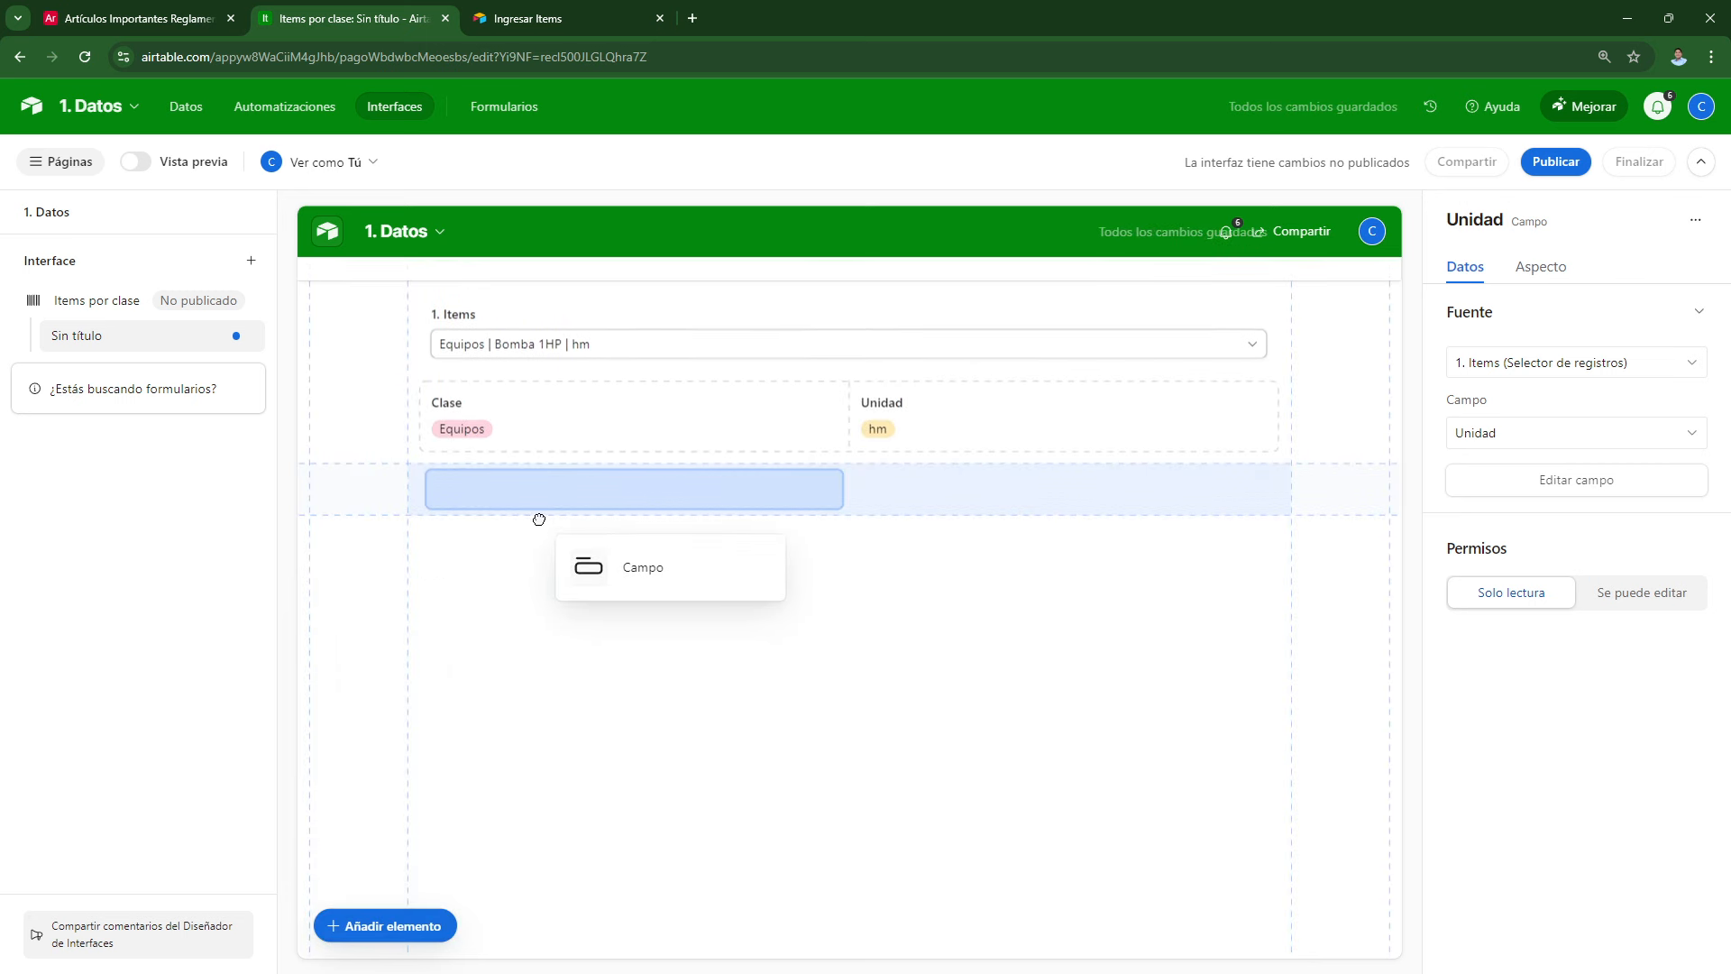
pyautogui.click(538, 521)
pyautogui.click(883, 579)
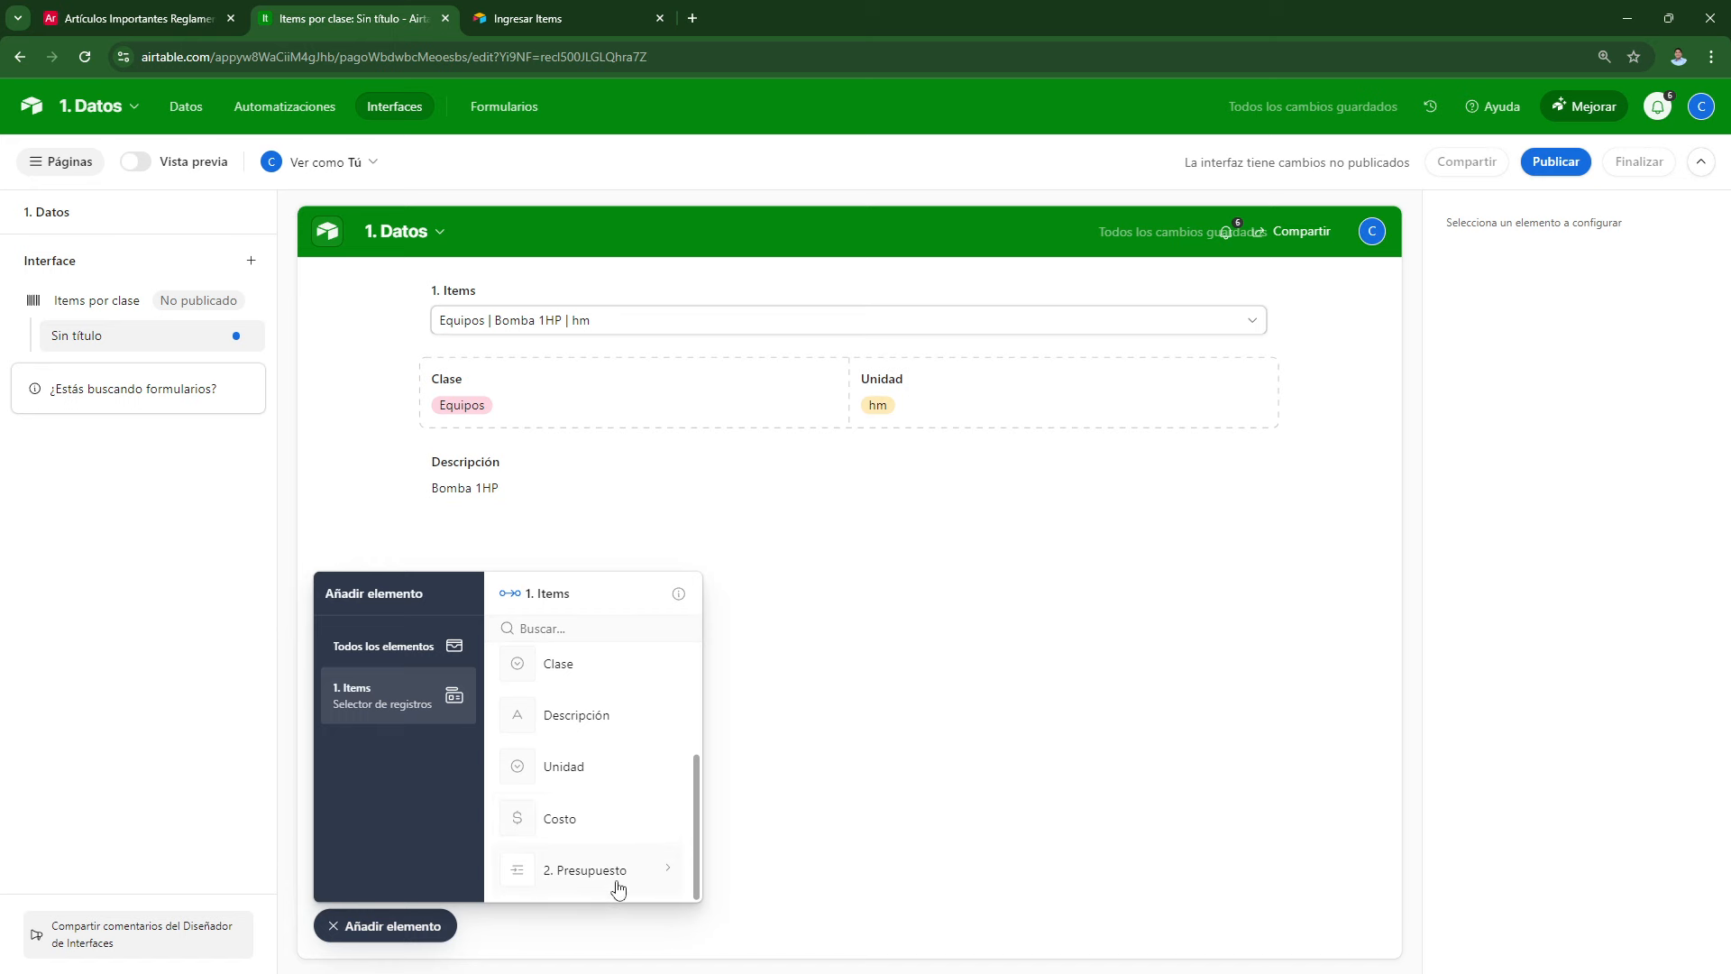
pyautogui.click(584, 828)
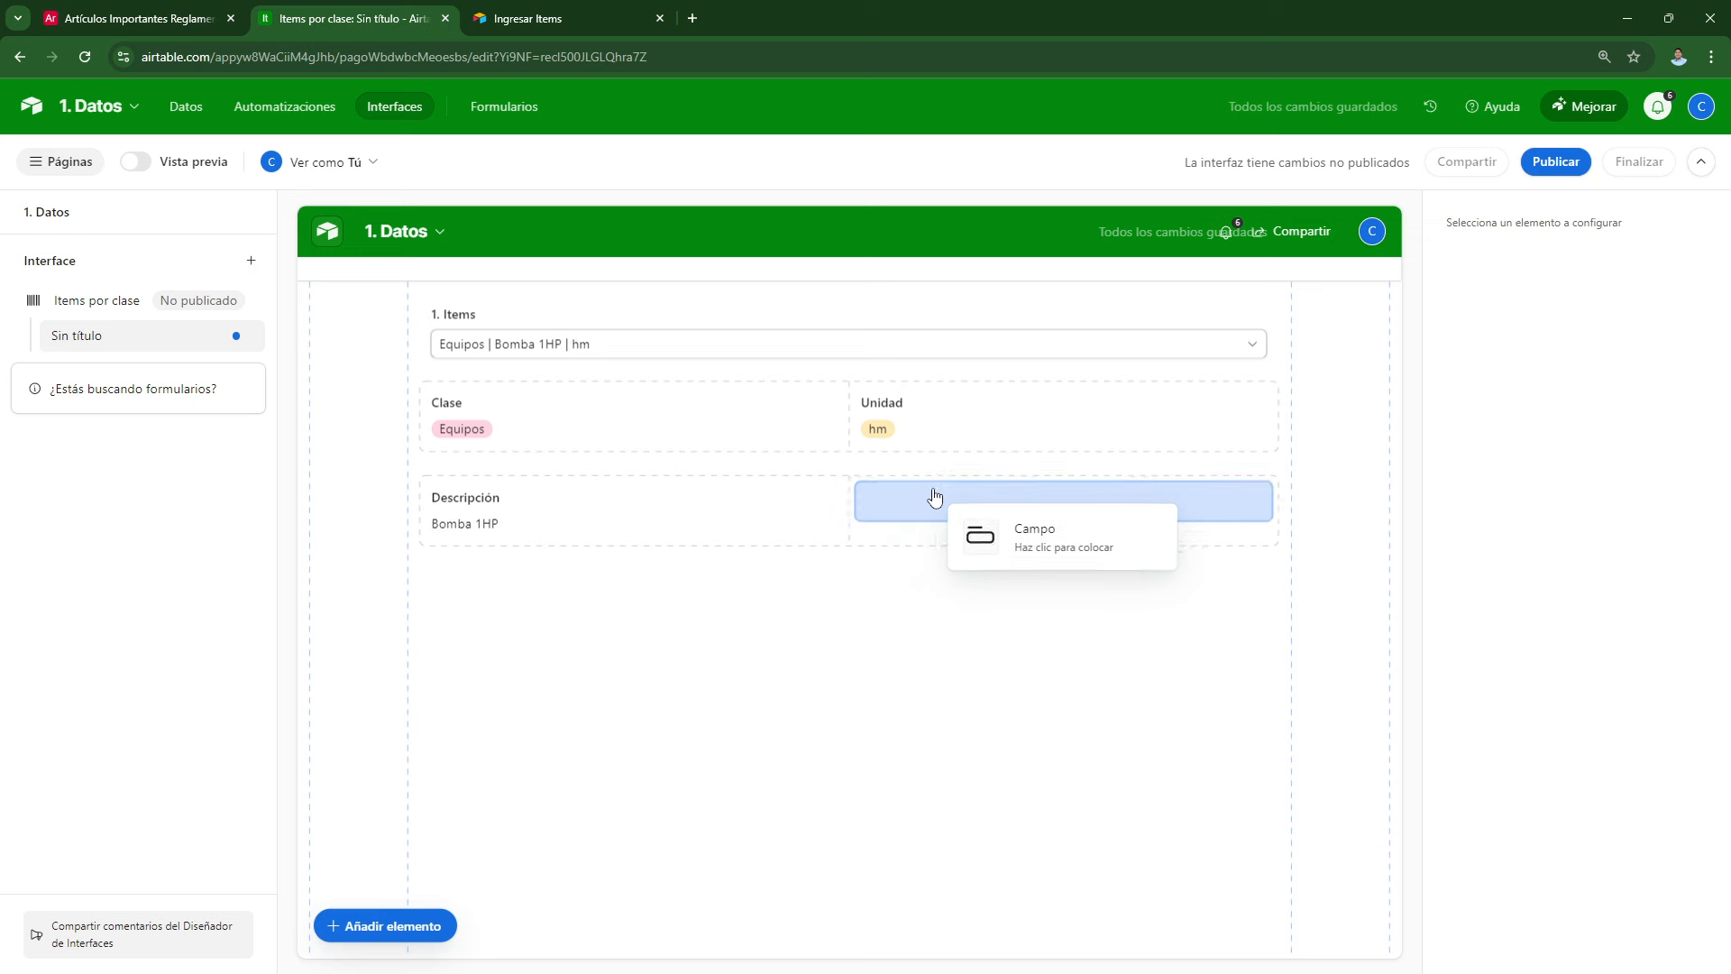
pyautogui.click(935, 496)
pyautogui.click(831, 715)
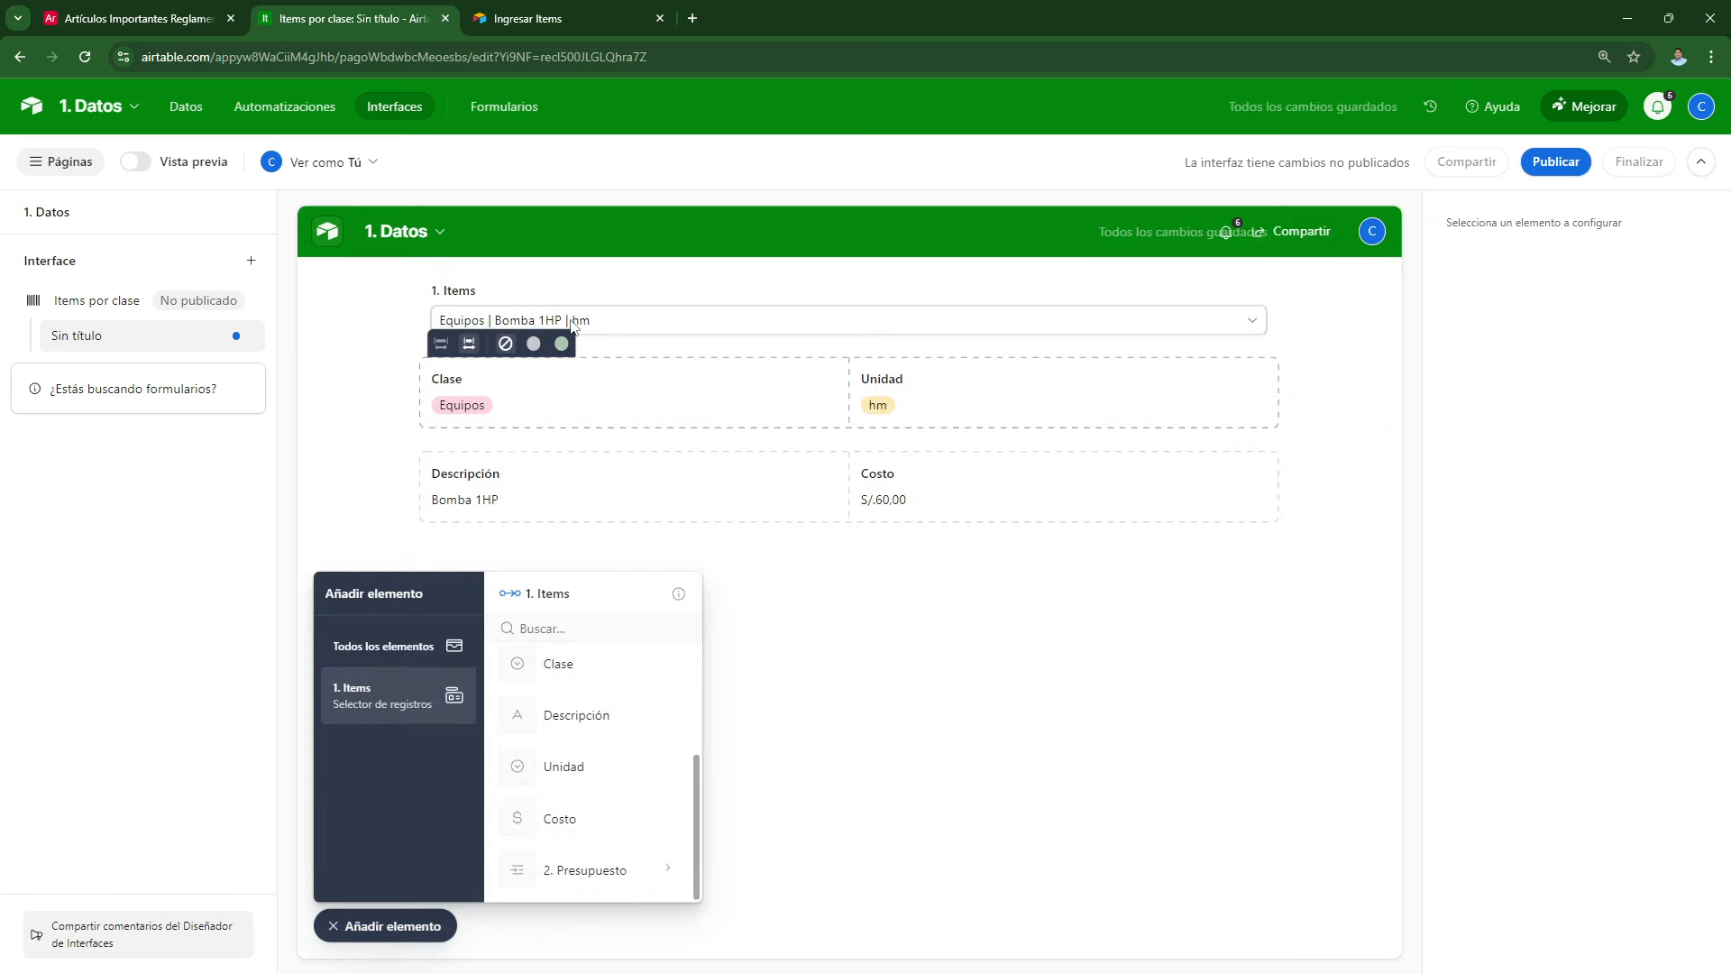
# Step: Publish Items por clase and switch the live picker to Peón por Horas
pyautogui.click(1555, 163)
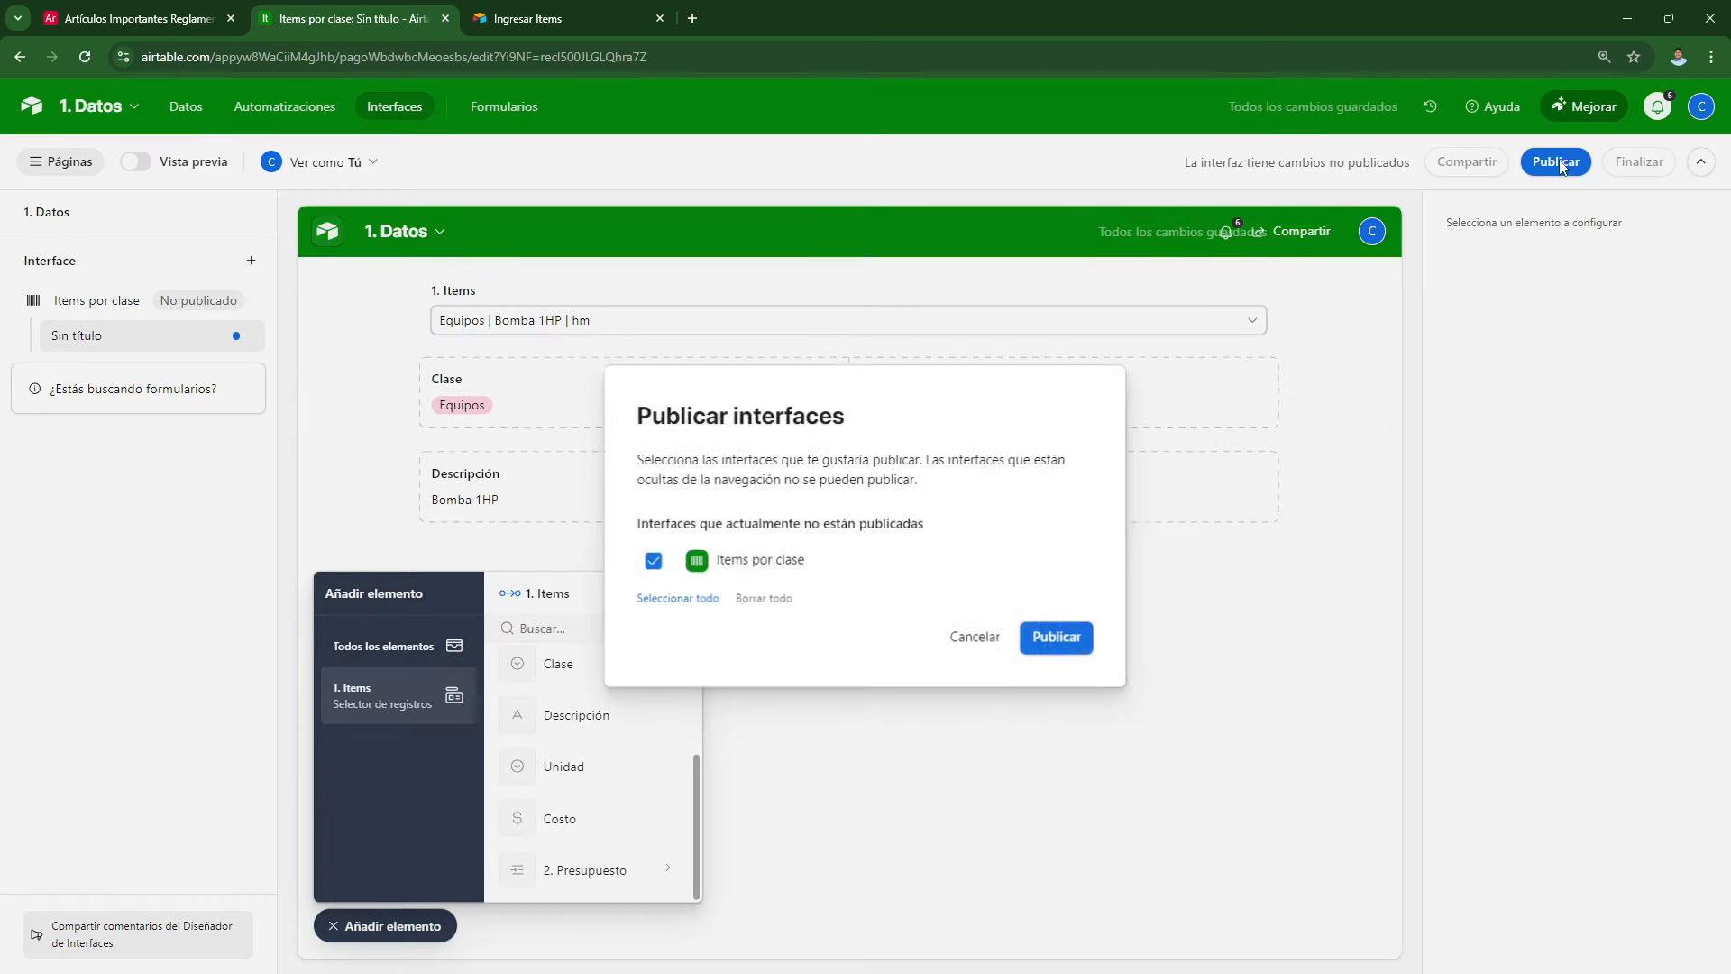
pyautogui.click(1052, 634)
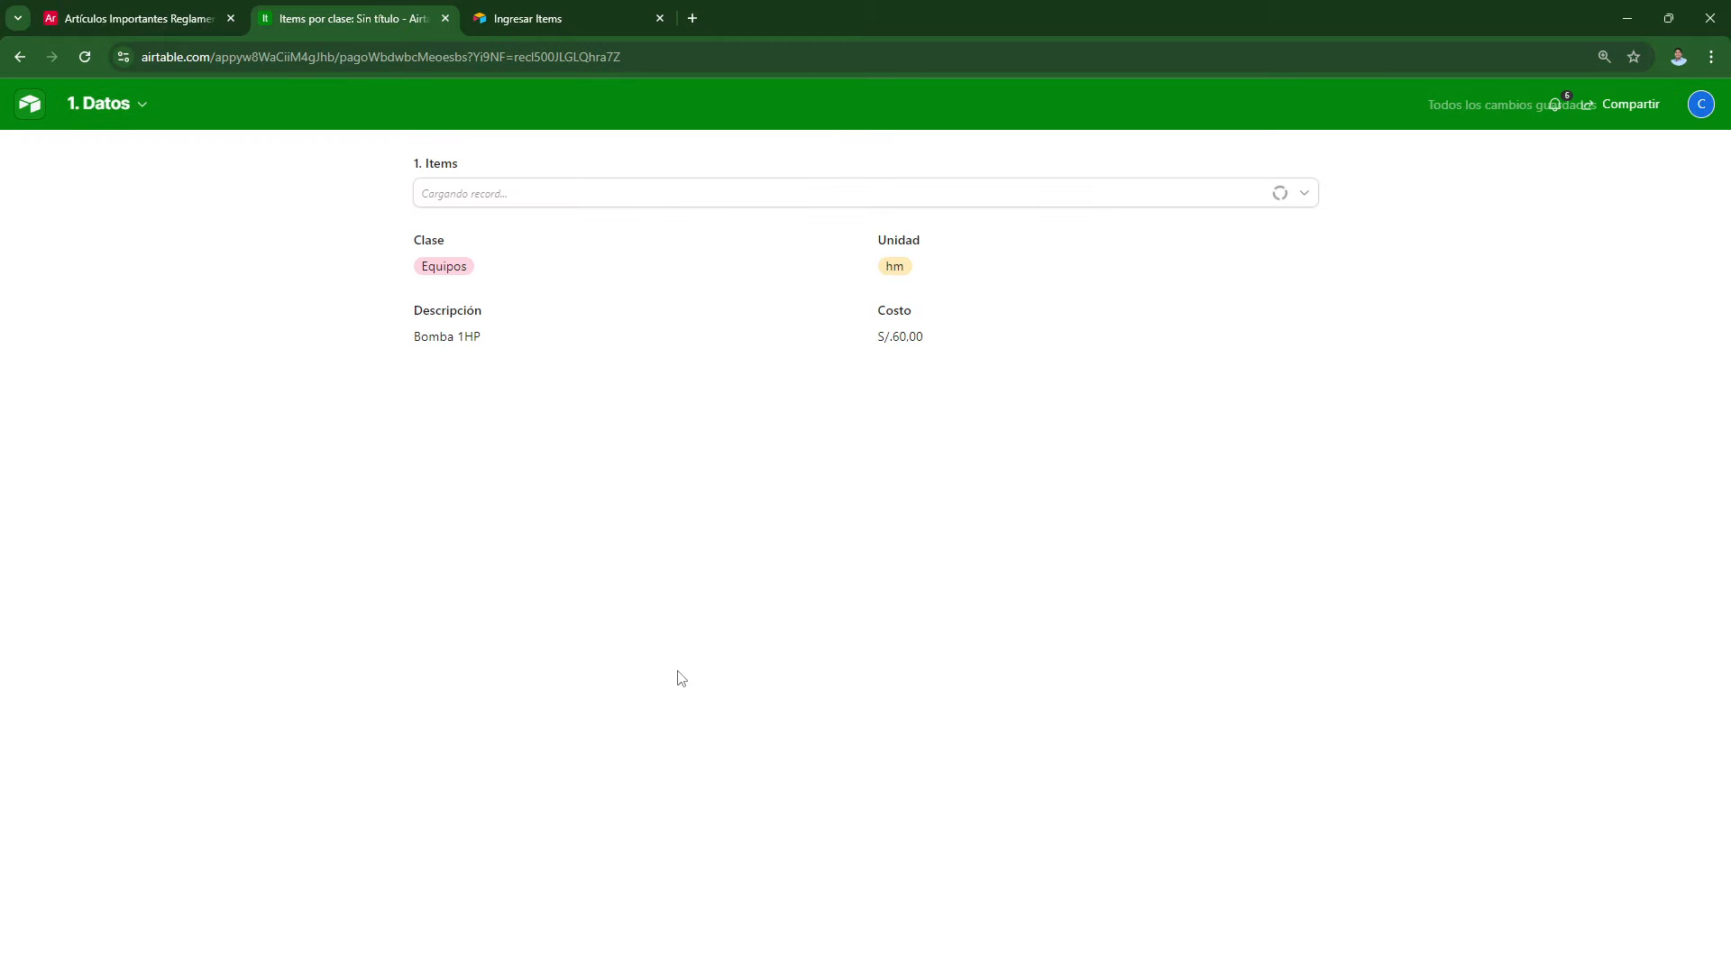
pyautogui.click(539, 193)
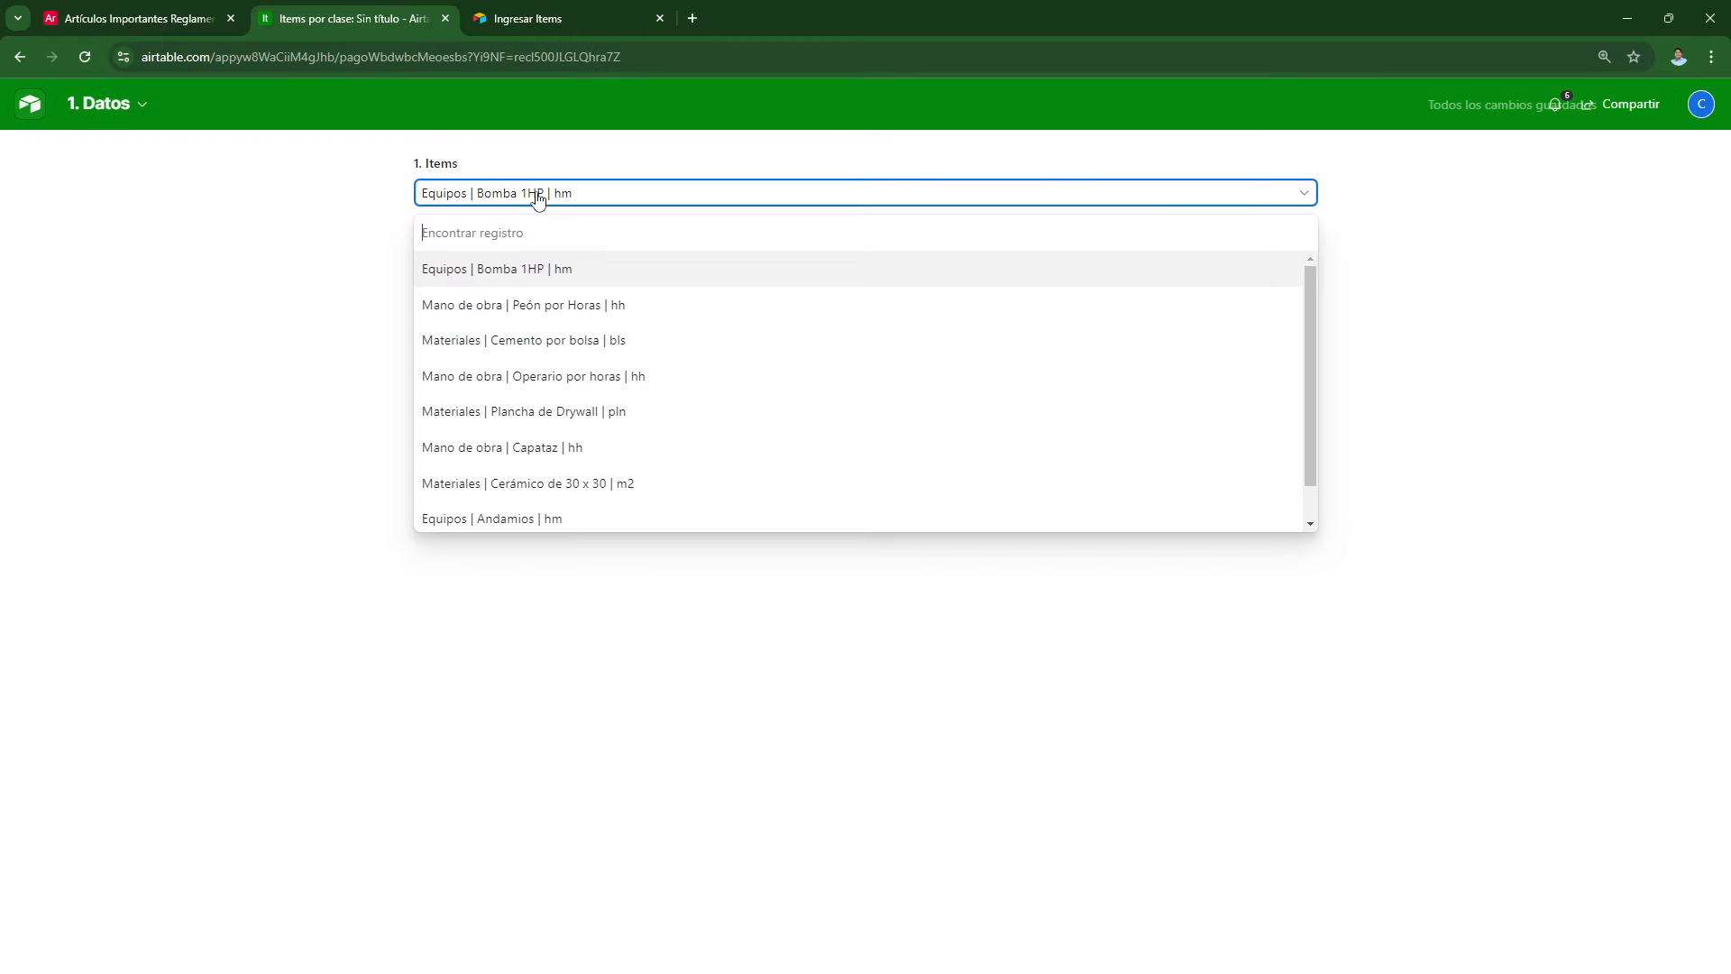
pyautogui.click(547, 302)
# Step: Check the Operario por horas item, then Cerámico de 30 x 30, in the picker
pyautogui.click(554, 193)
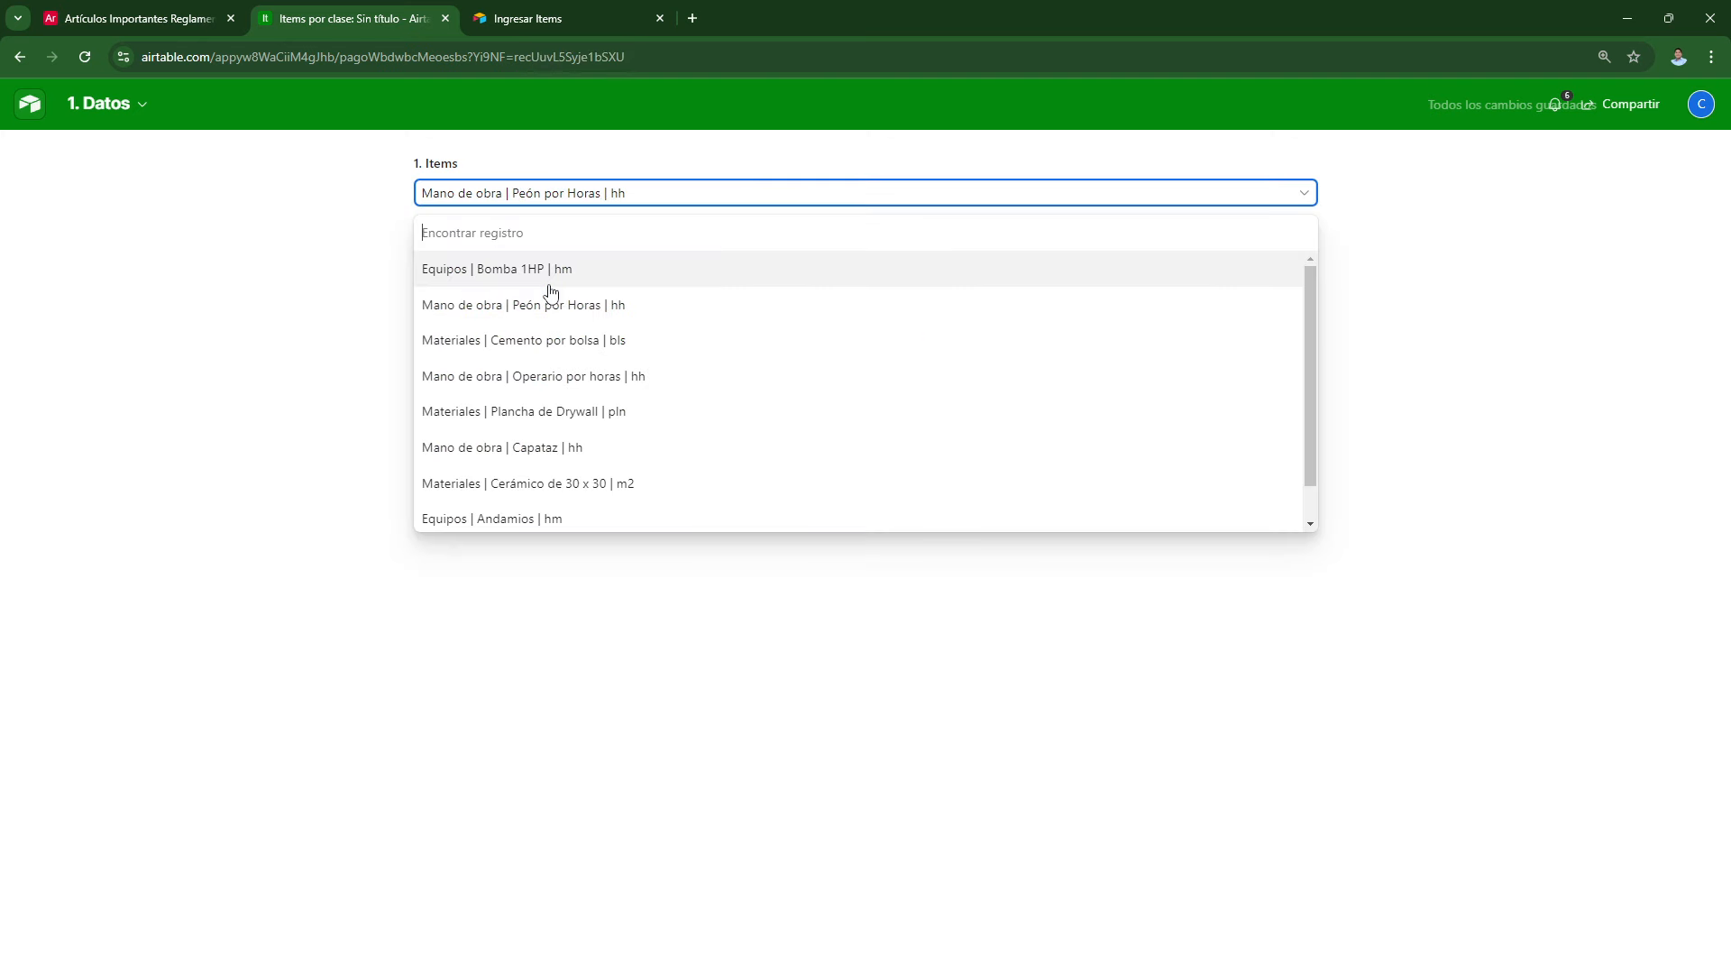
pyautogui.click(559, 378)
pyautogui.click(521, 191)
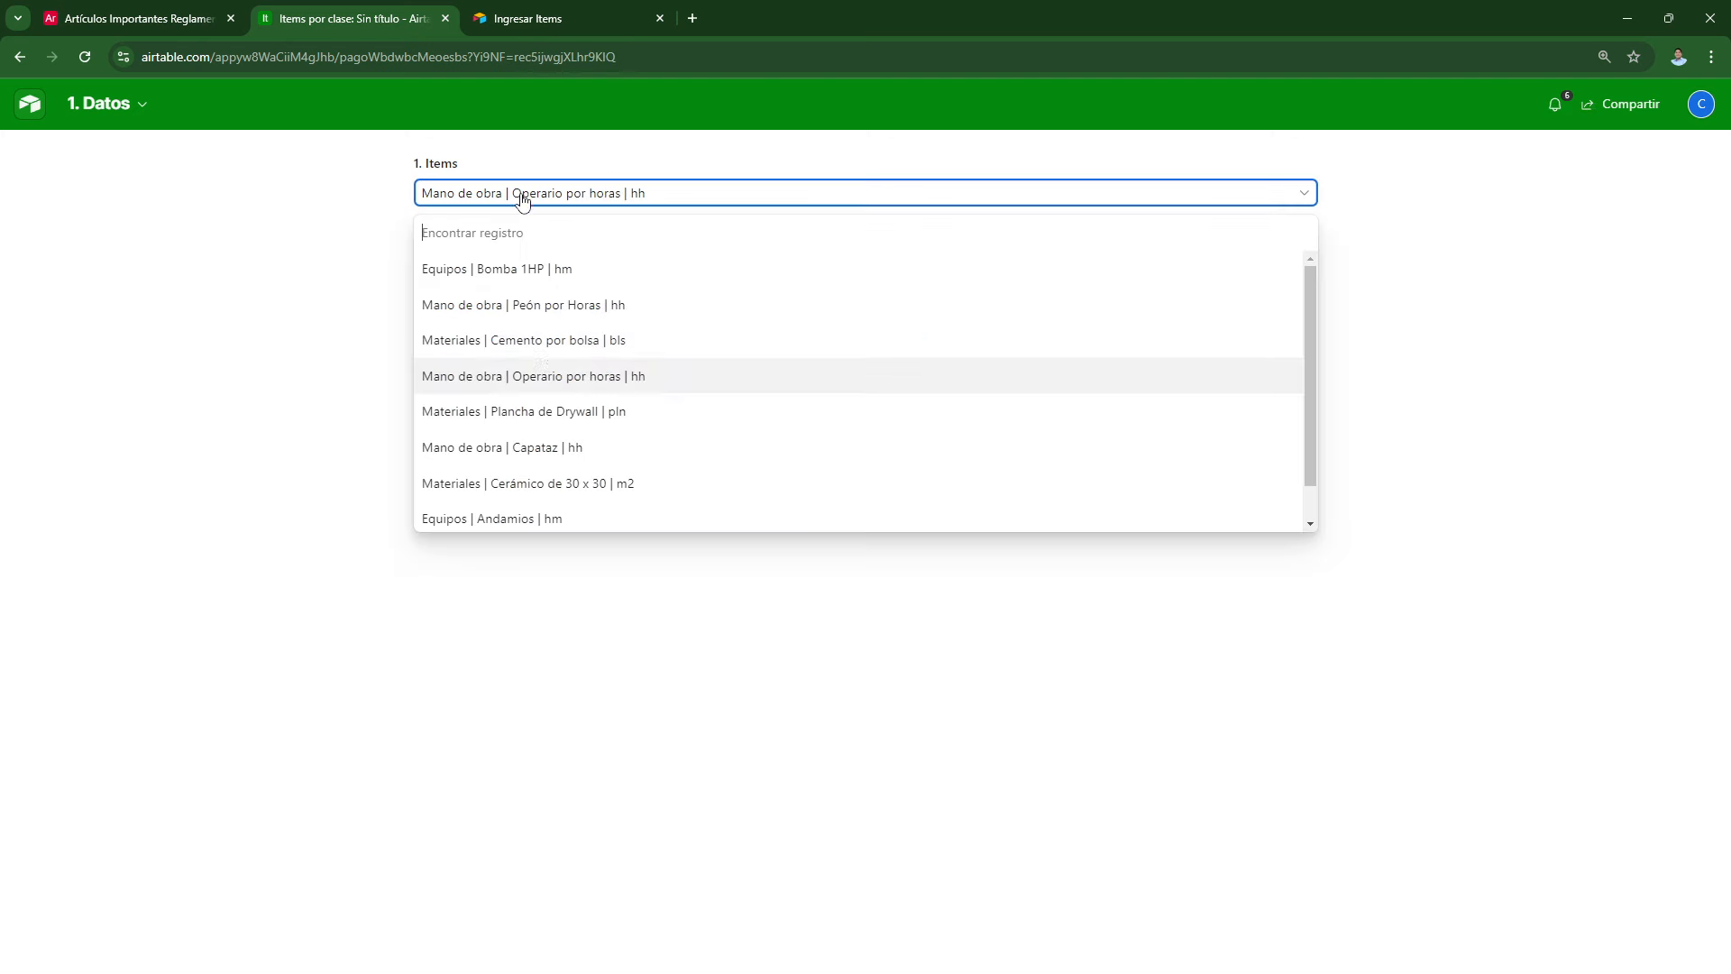
pyautogui.click(558, 482)
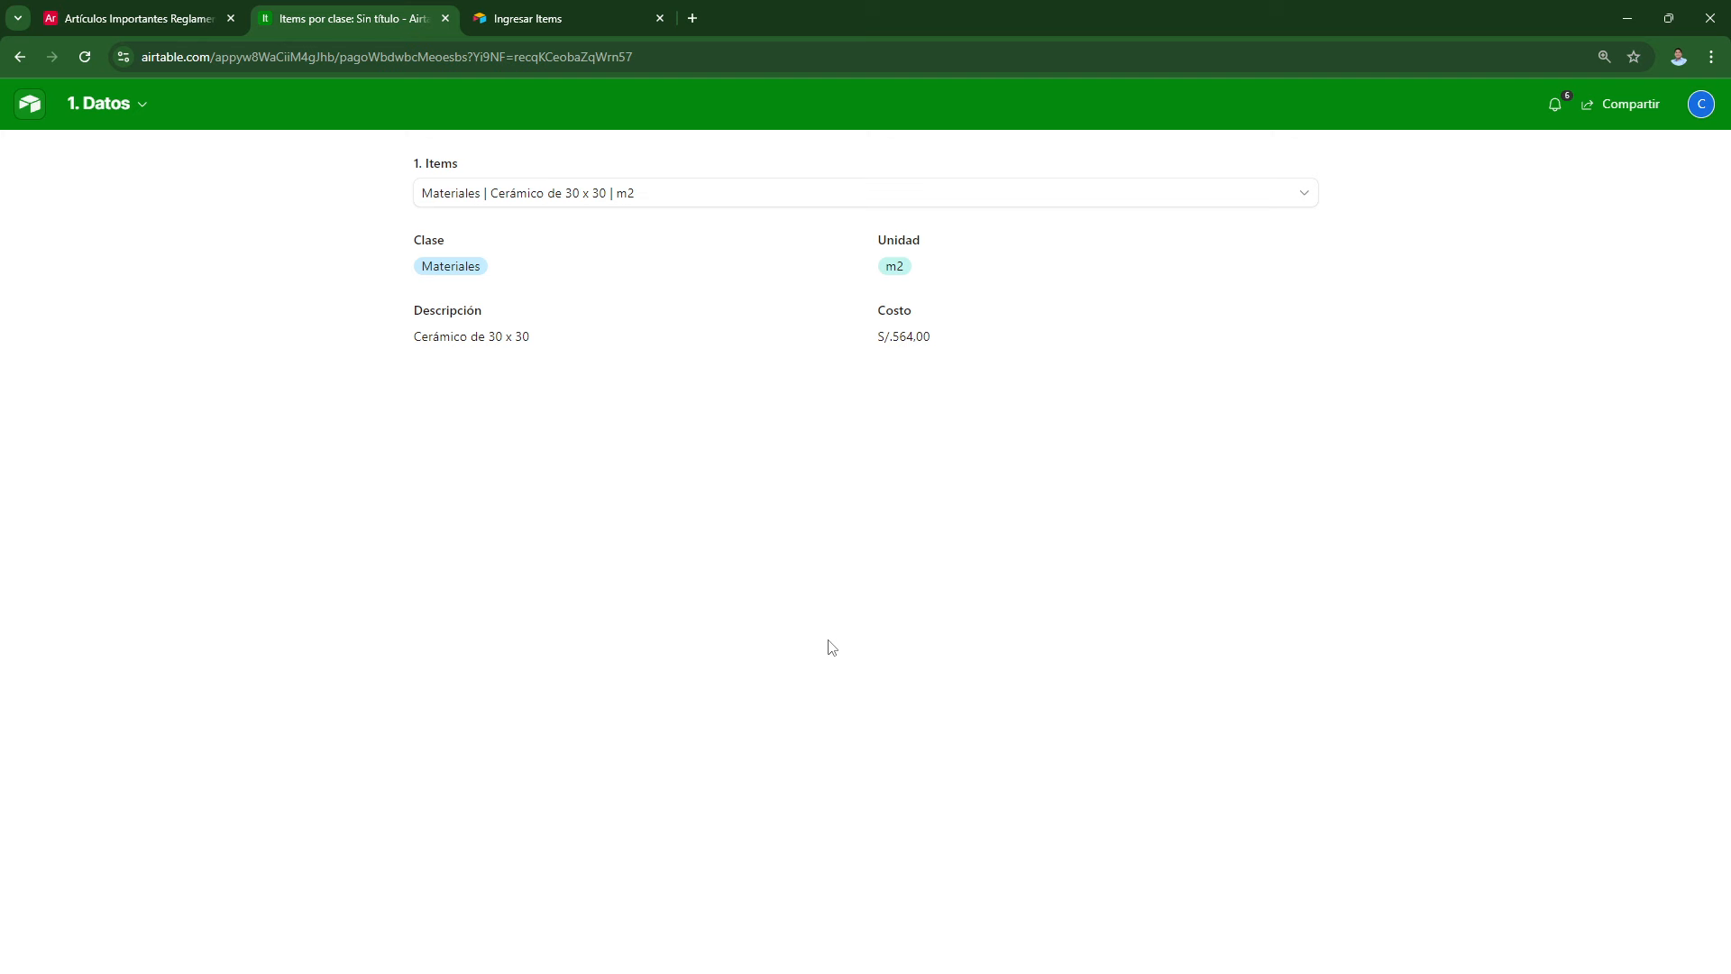